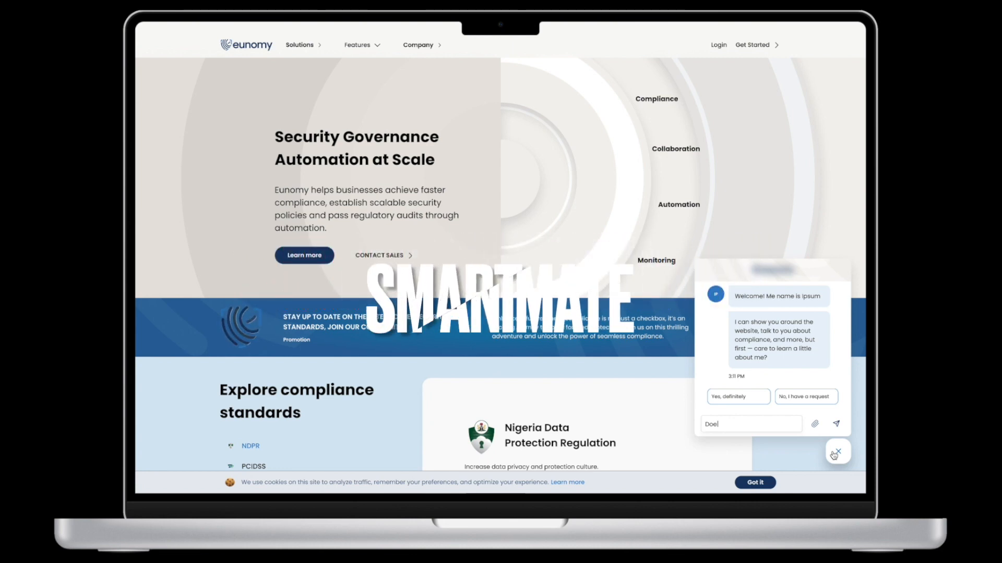
Close the chat widget in the website prototype preview.
left_click(835, 454)
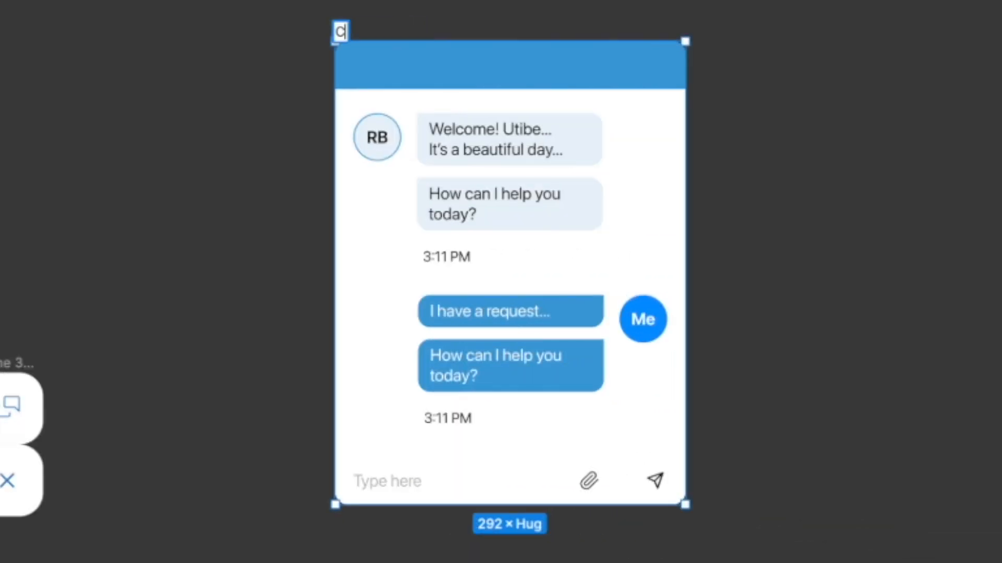
Rename the chat window frame as Chatbox and set the message frame's horizontal padding to 15.
type("Chatbox")
type("5")
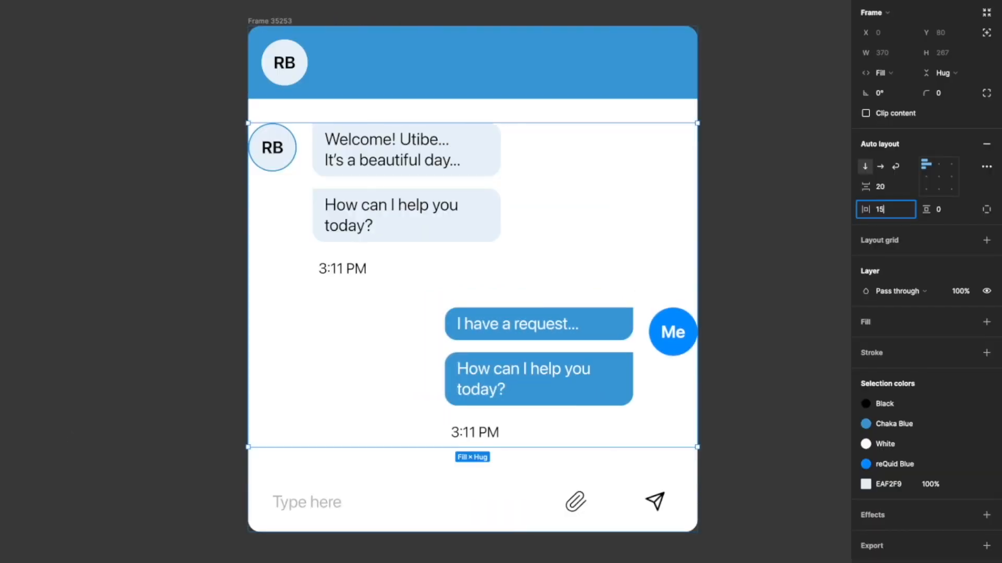
key("Return")
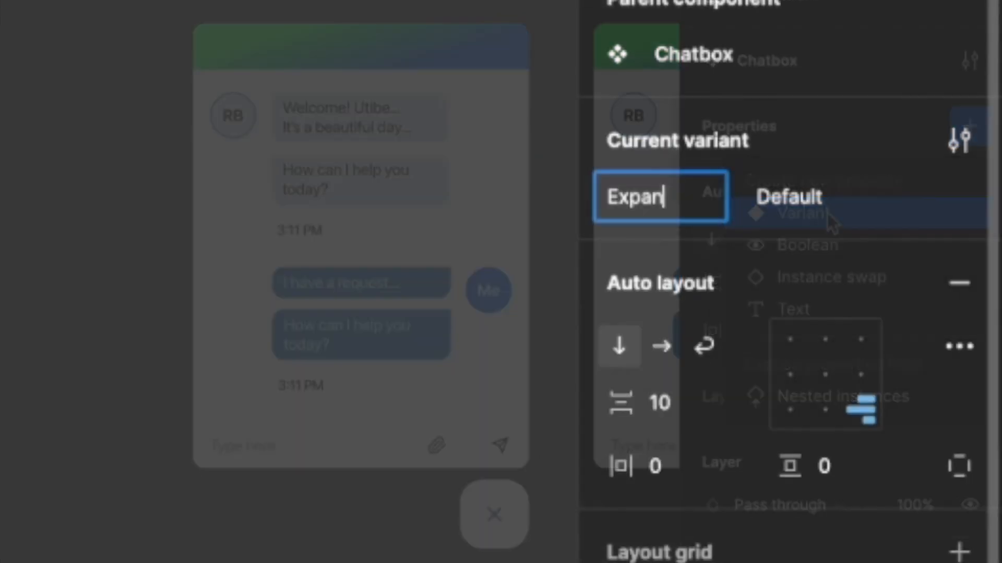
Name the variant property Expanded and link the close icon to the collapsed chat icon variant with a click interaction.
type("ded")
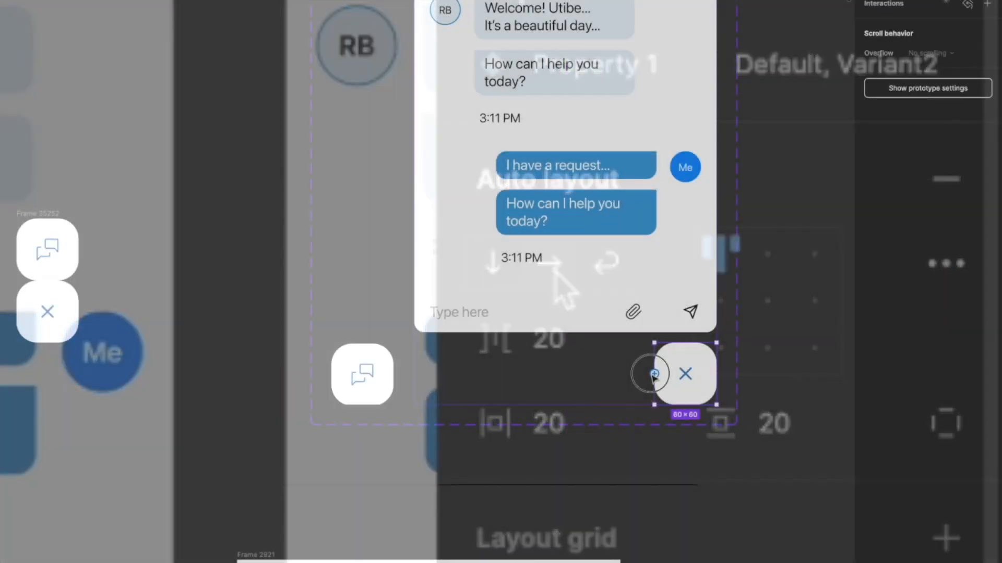
left_click_drag(653, 374, 380, 374)
left_click(371, 497)
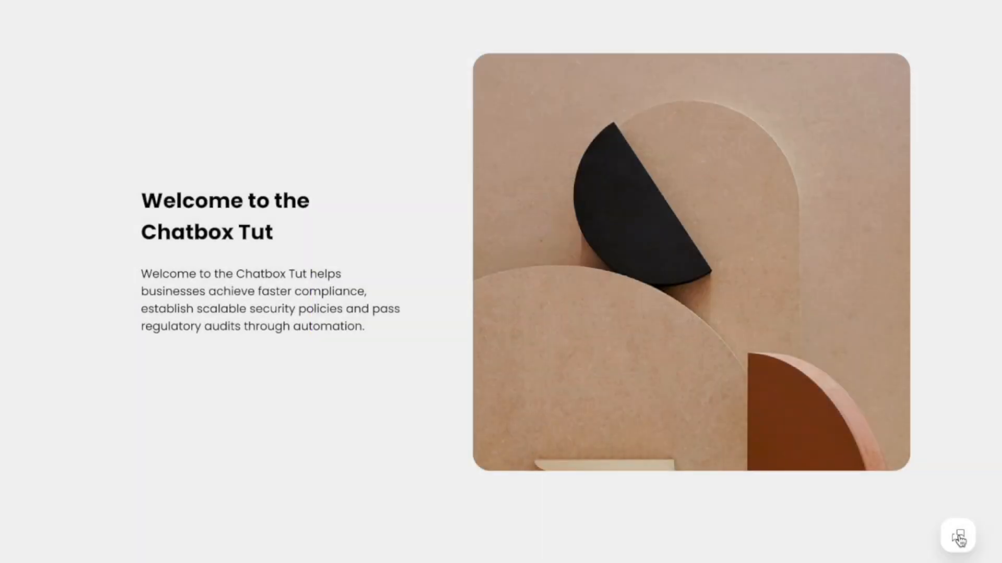
Test the Chatbox Tut prototype by opening and closing the chatbox with its floating icon.
left_click(956, 535)
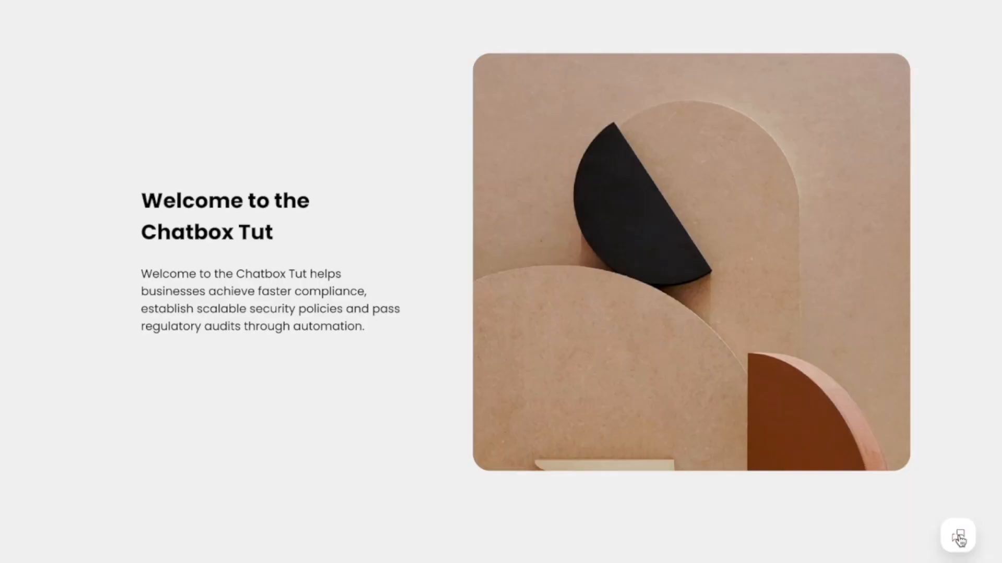
left_click(957, 537)
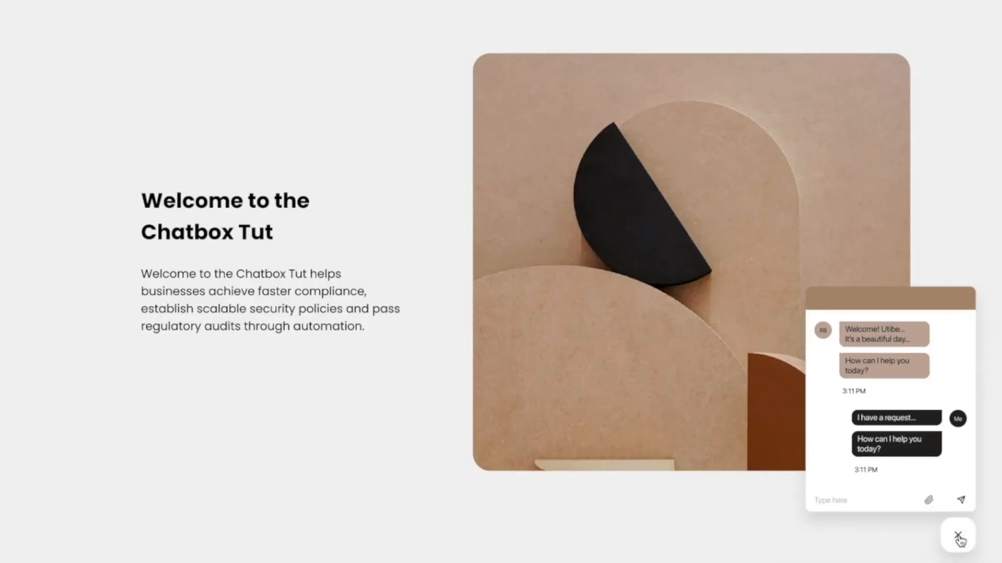
left_click(959, 540)
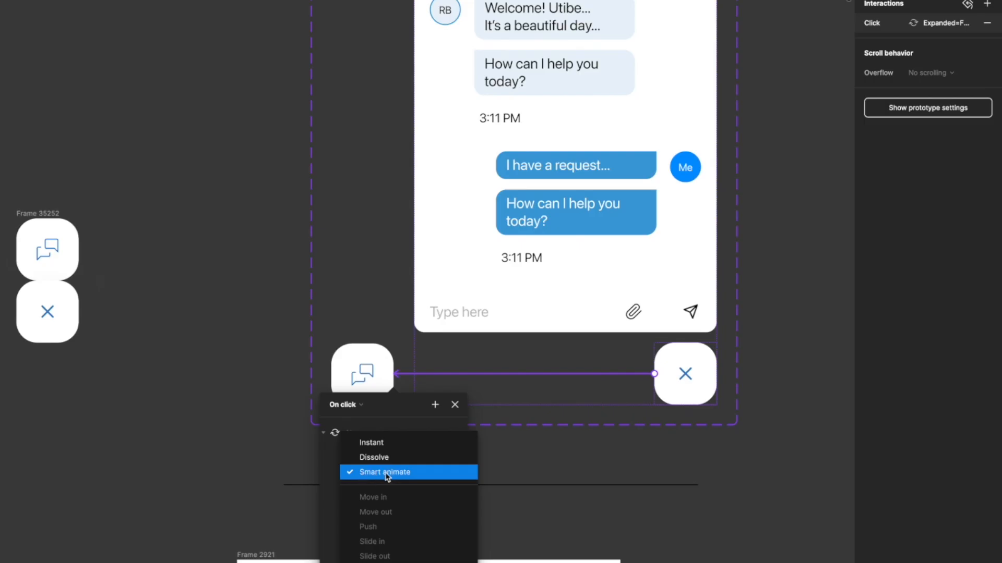
Set the close icon's click interaction to the Smart animate transition.
left_click(388, 475)
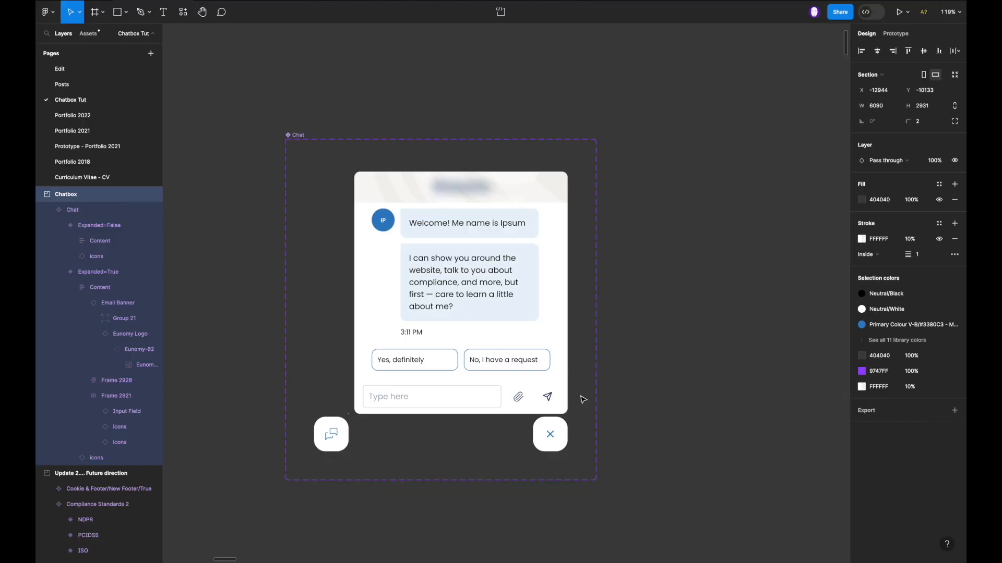
Duplicate the chat and close icon buttons from the Chat component set onto the empty canvas beside it.
scroll(532, 377, "right", 2)
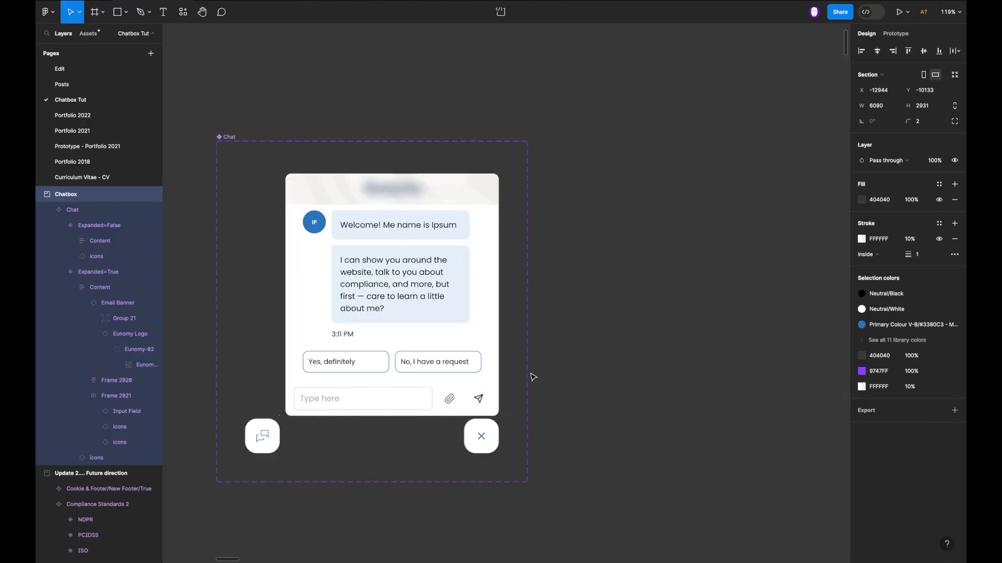
scroll(530, 376, "down", 3)
scroll(530, 376, "up", 2)
scroll(532, 376, "right", 2)
scroll(532, 376, "down", 1)
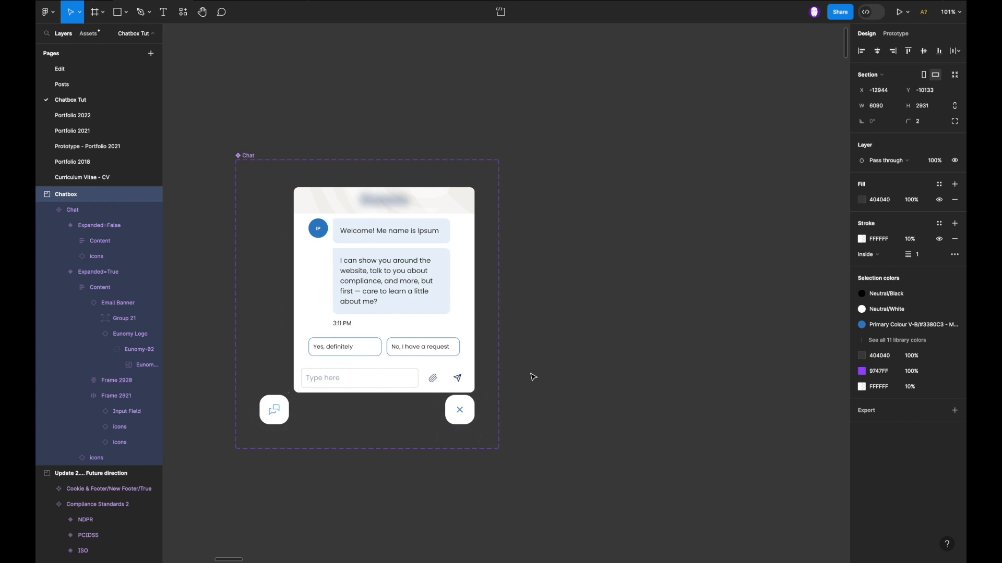
scroll(533, 377, "right", 2)
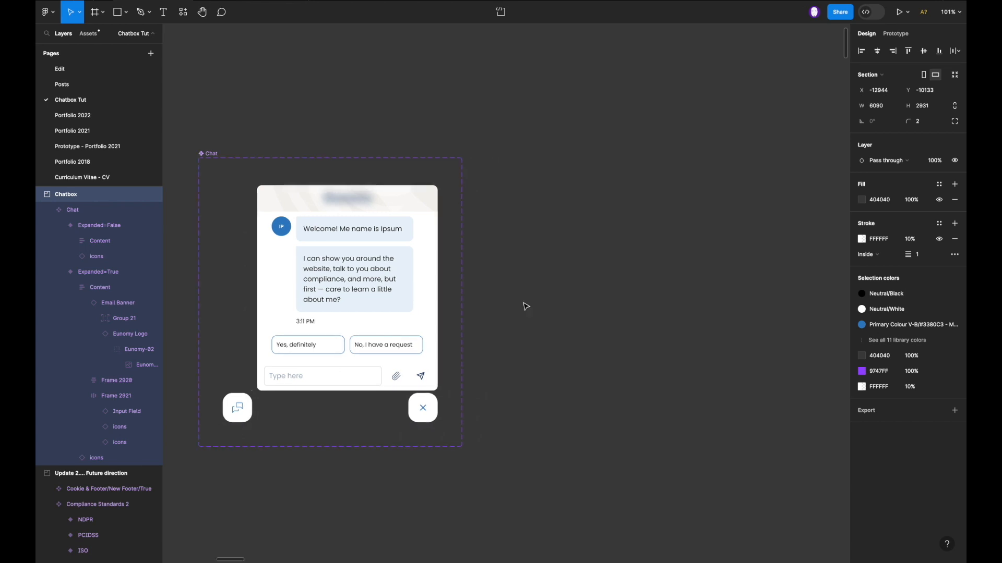
left_click(246, 408)
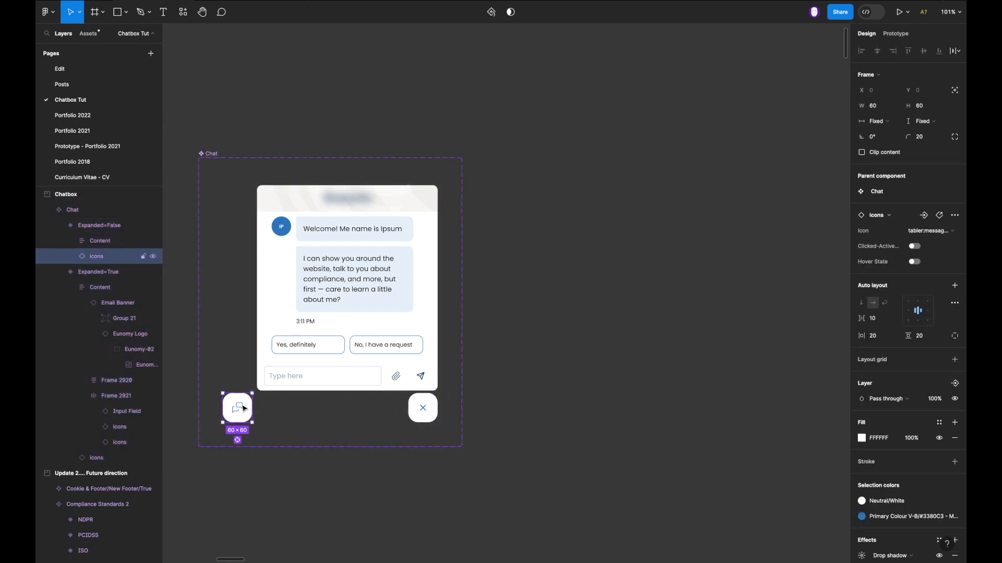
left_click(415, 408, "shift")
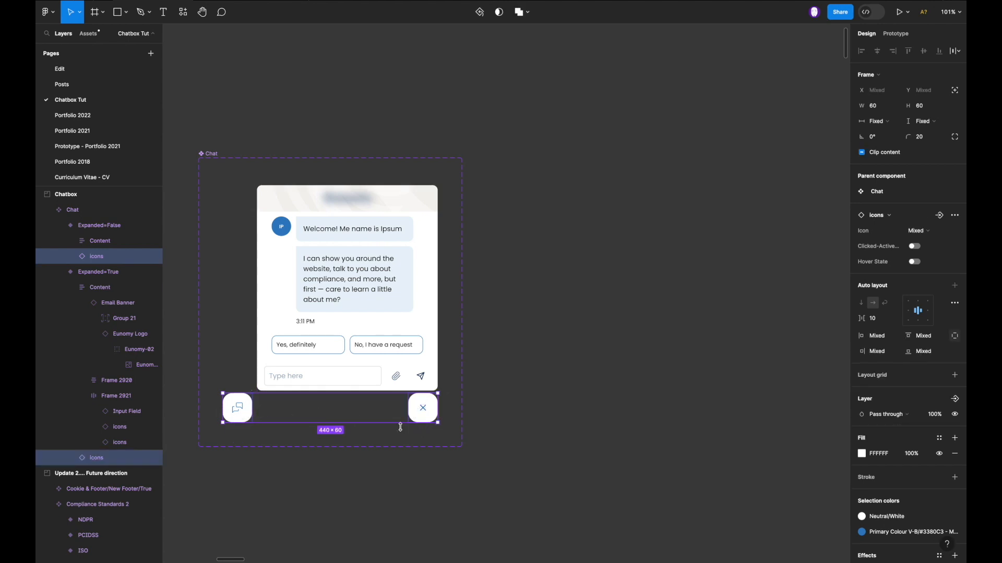
left_click(417, 405)
left_click_drag(417, 405, 763, 269)
scroll(751, 268, "right", 1)
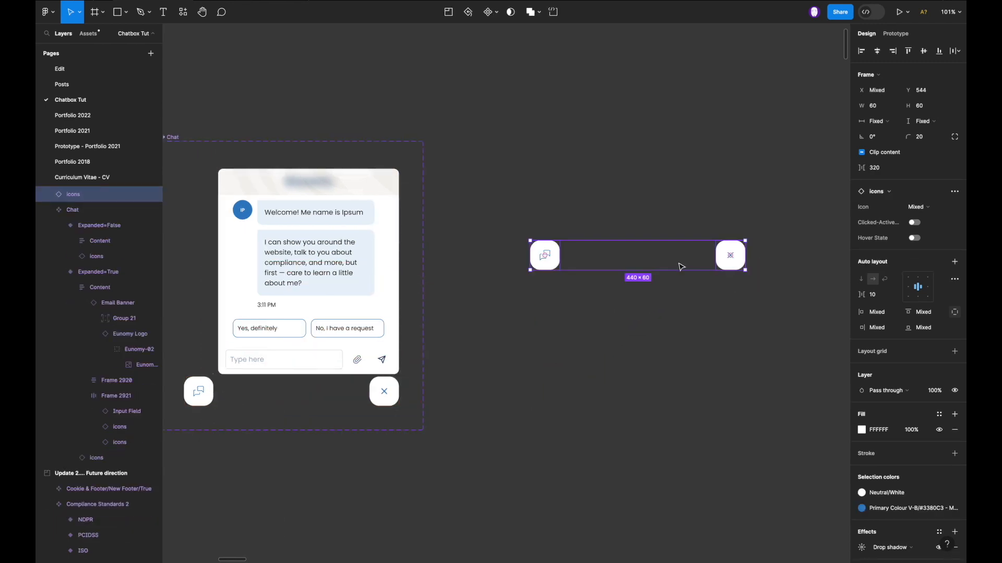
scroll(681, 267, "down", 1)
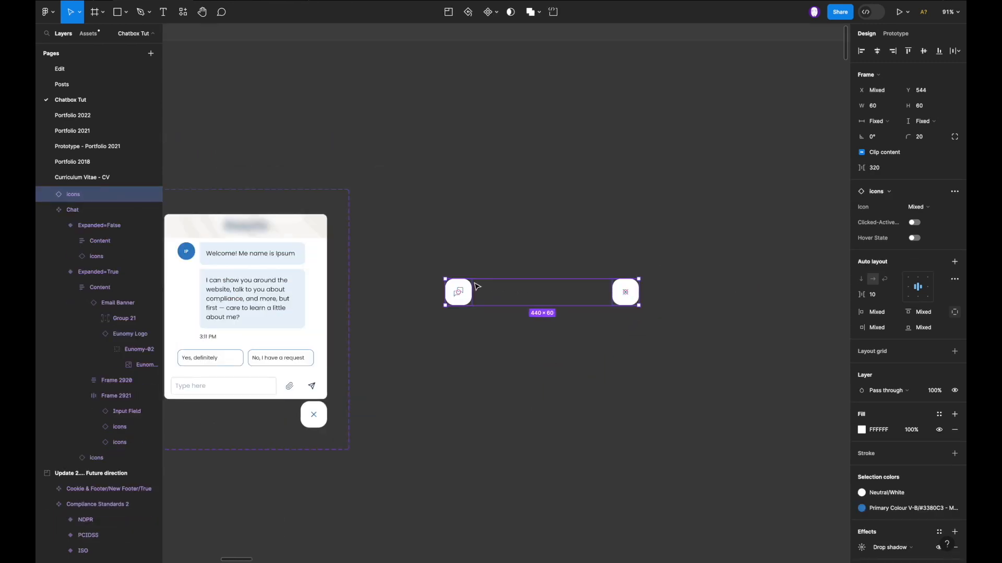
scroll(477, 286, "up", 2)
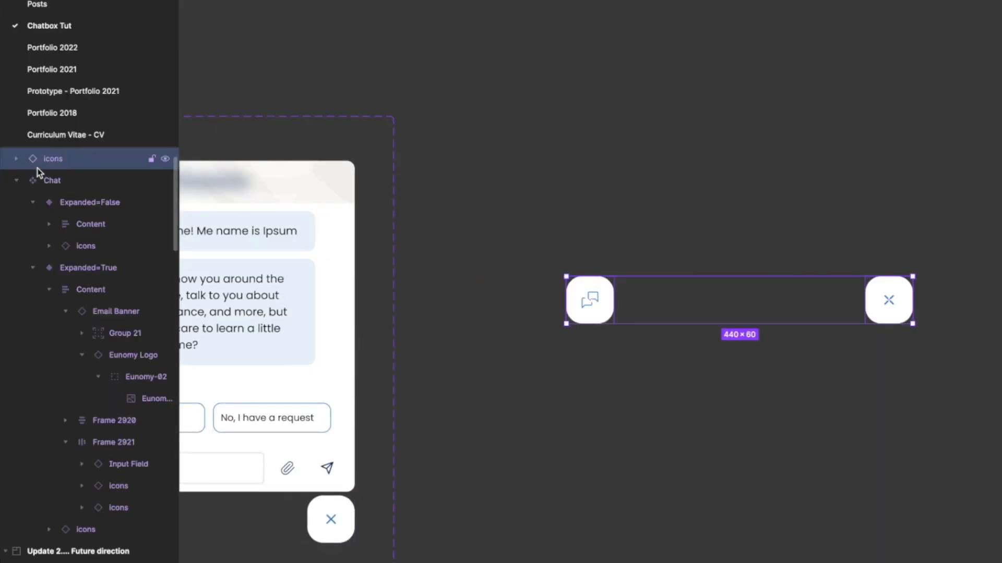
Collapse the Chat component's layers and move the copied chat icon closer to the copied close icon.
left_click(16, 181)
scroll(17, 184, "up", 2)
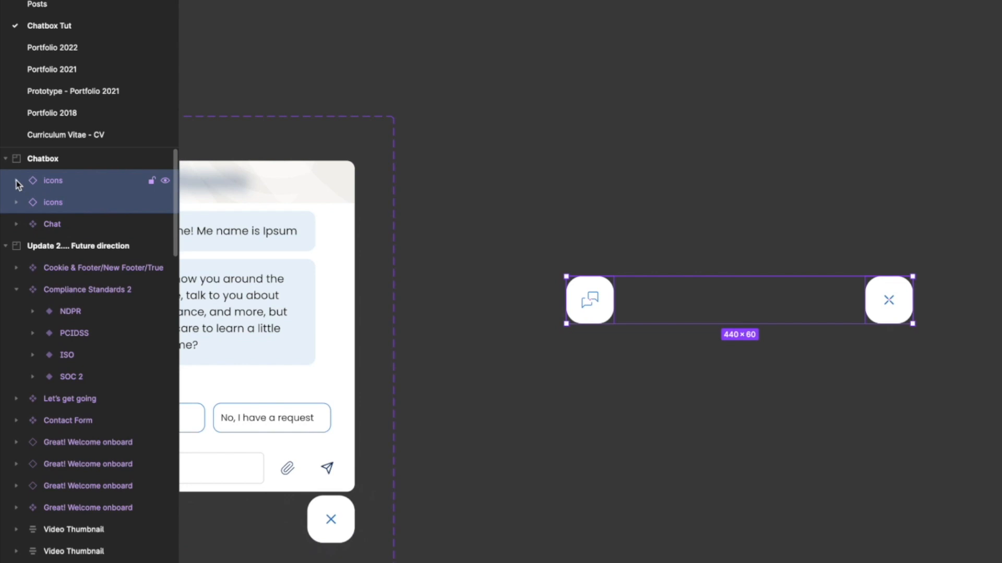
left_click(80, 186)
scroll(510, 286, "left", 3)
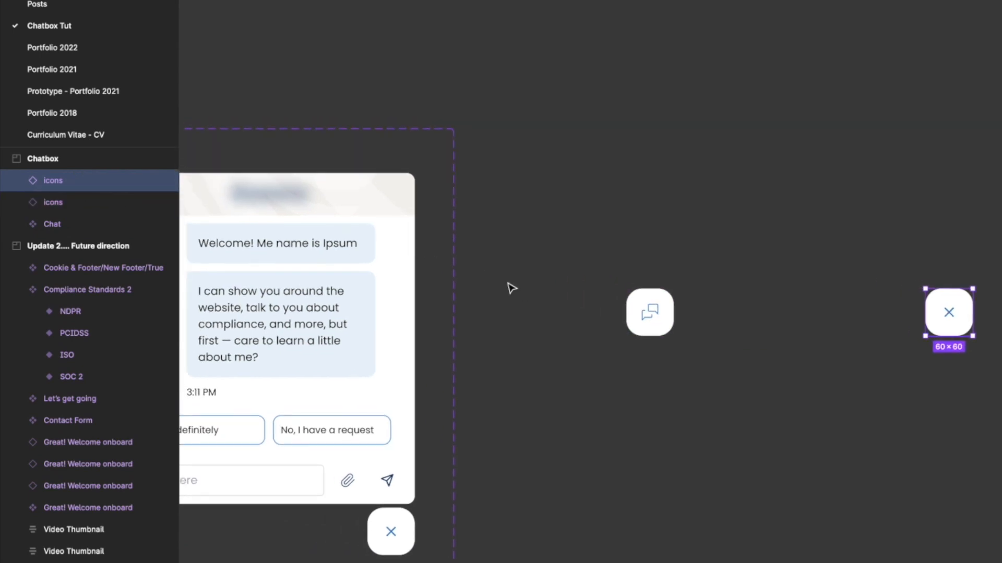
left_click_drag(642, 313, 724, 318)
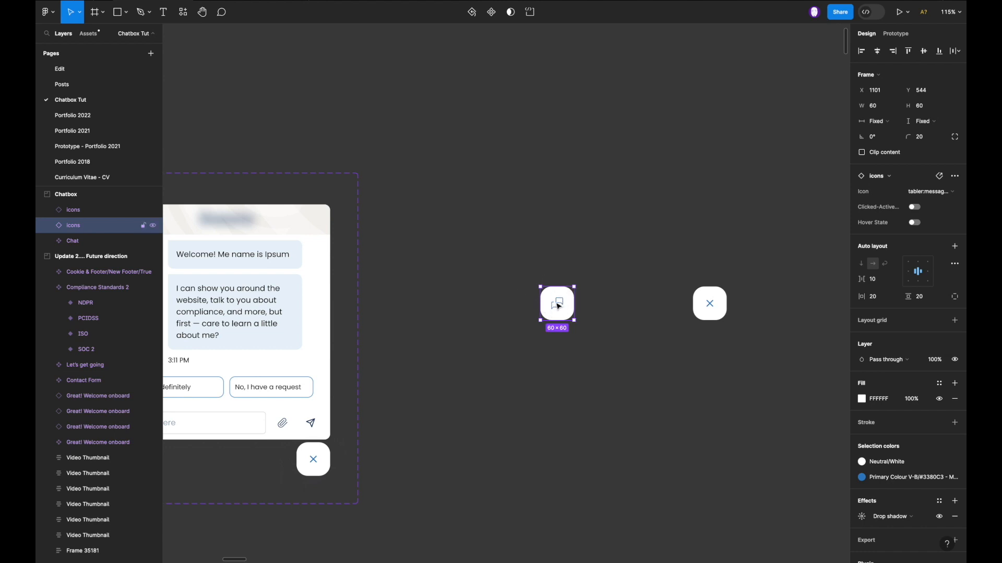
Examine the Chat component set and compare its icon buttons with the two copies beside it.
scroll(475, 357, "left", 5)
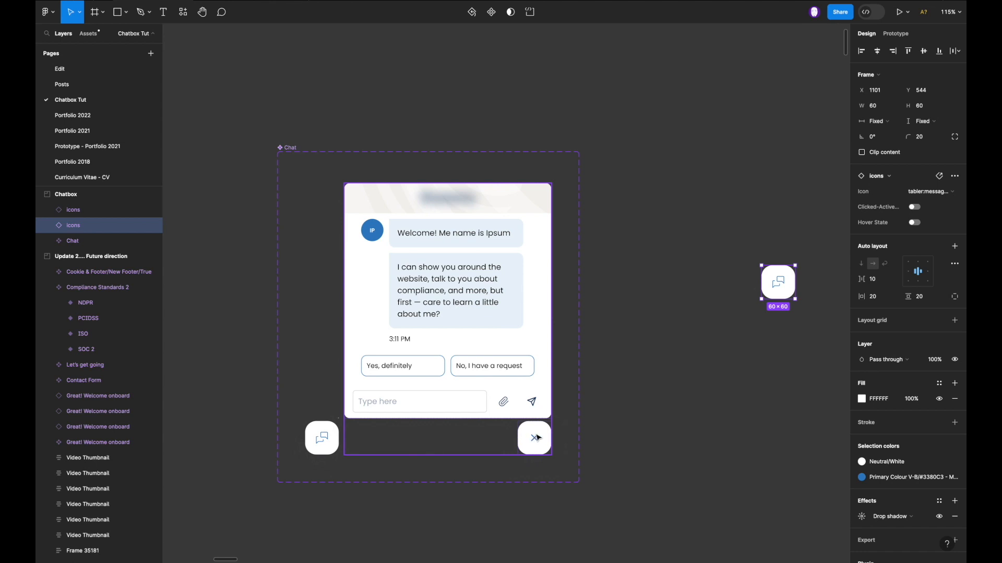
scroll(535, 439, "right", 3)
scroll(534, 440, "up", 1)
scroll(538, 437, "right", 10)
scroll(539, 438, "up", 3)
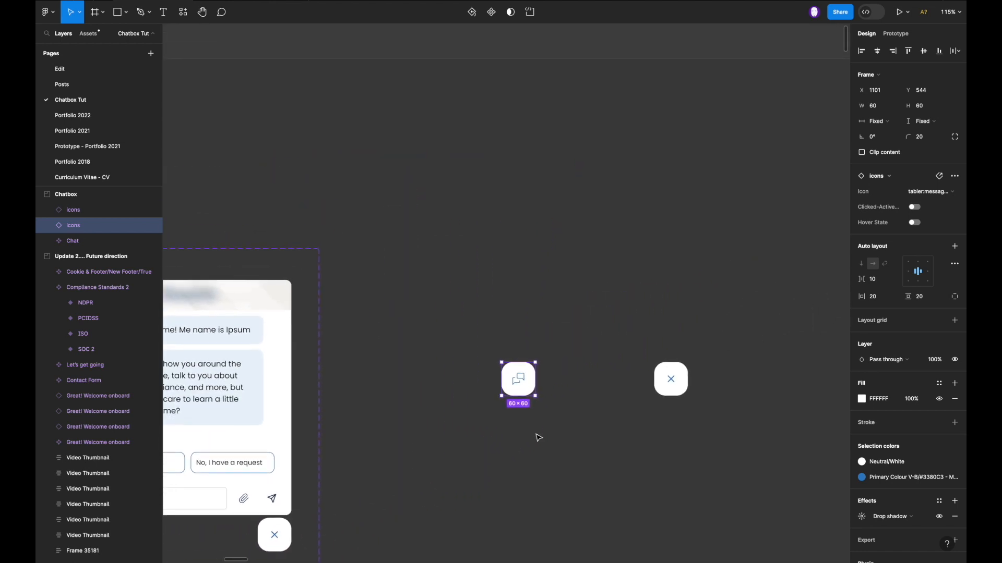
scroll(538, 438, "left", 5)
scroll(538, 437, "down", 4)
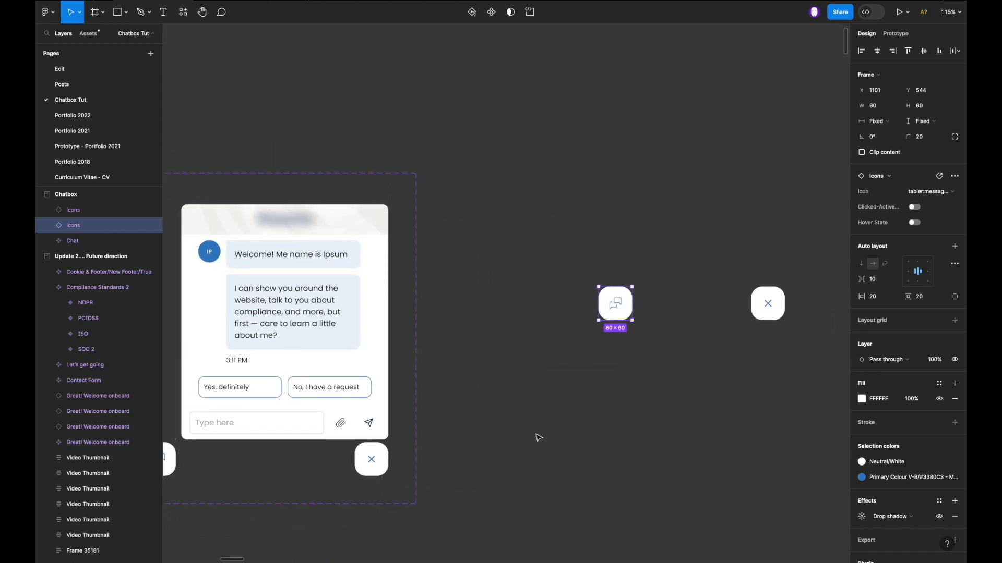
scroll(539, 437, "right", 3)
scroll(539, 437, "up", 2)
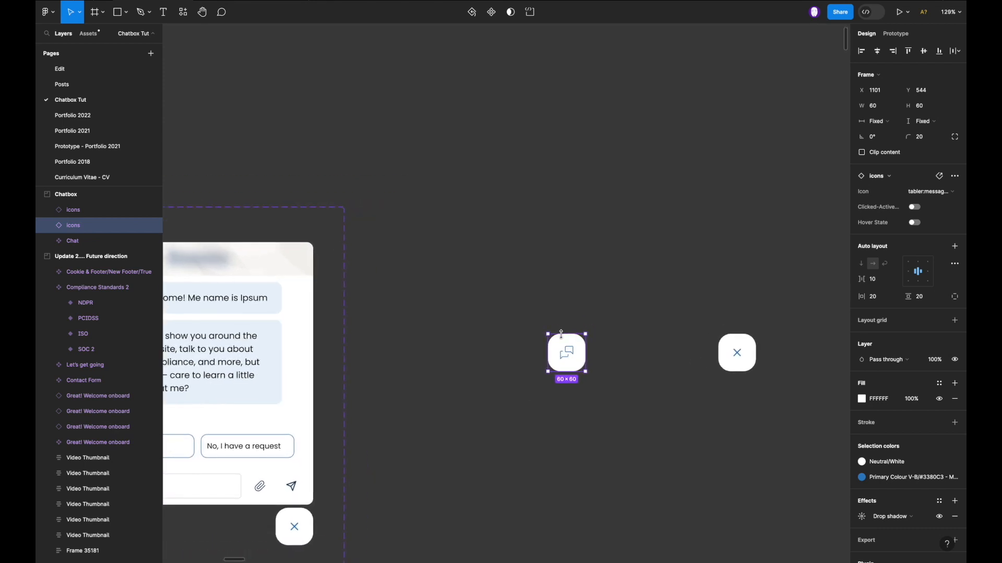
scroll(563, 337, "up", 1, "ctrl")
scroll(563, 336, "left", 4)
scroll(563, 336, "down", 4)
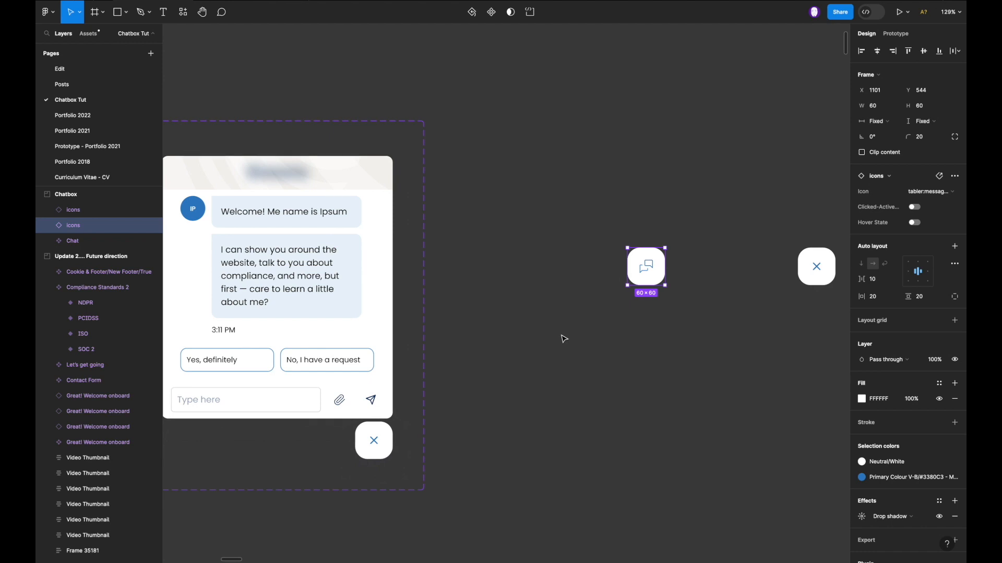
scroll(564, 339, "up", 1)
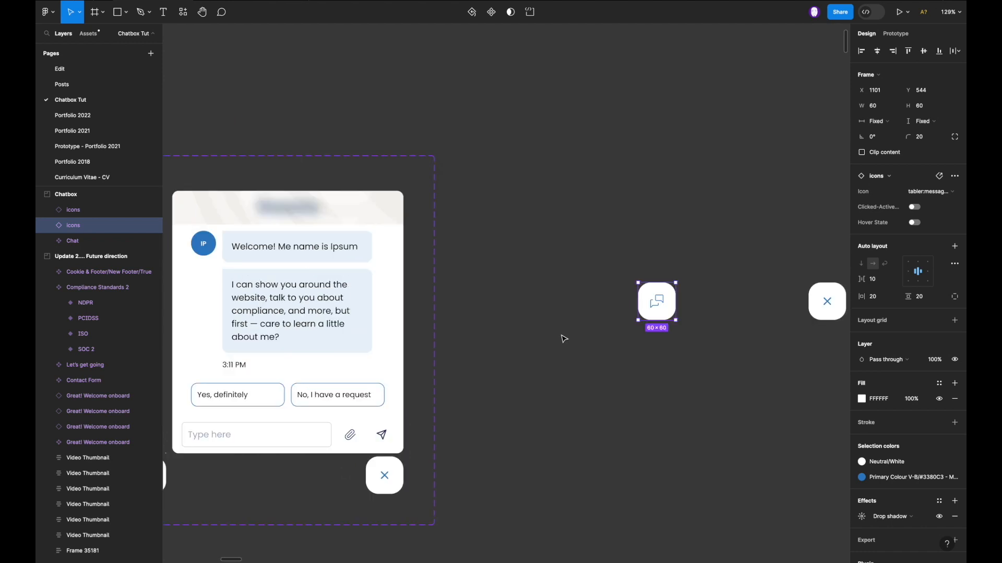
scroll(564, 339, "right", 3)
scroll(564, 339, "down", 1, "ctrl")
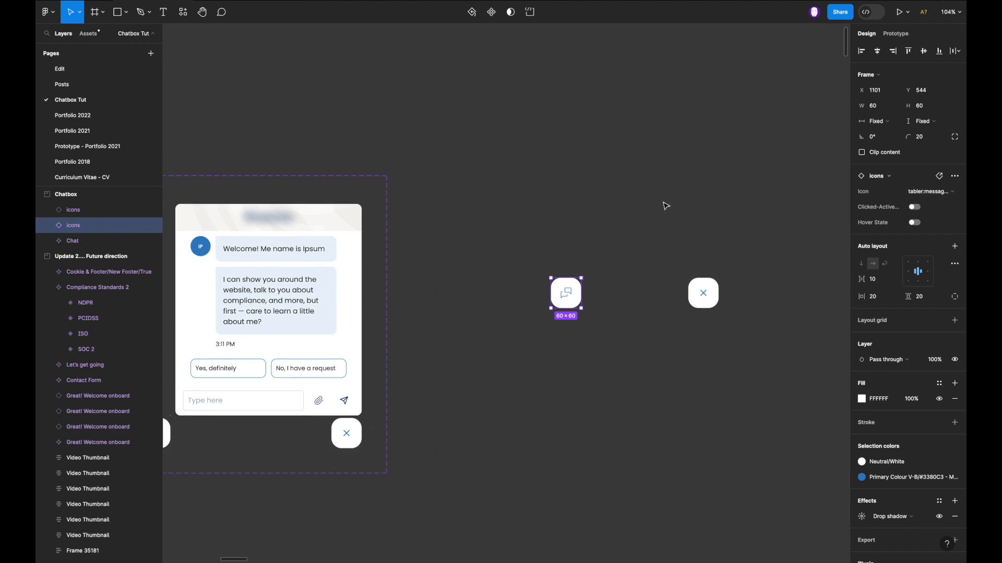
Search the assets for "text" and place an instance of the Text component above the two icon copies.
key("t")
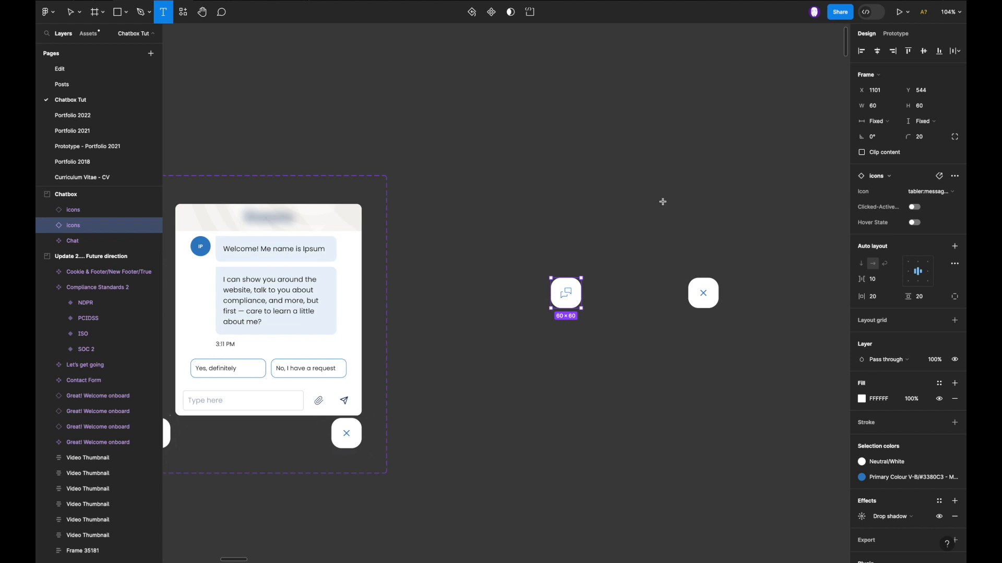
key("alt+2")
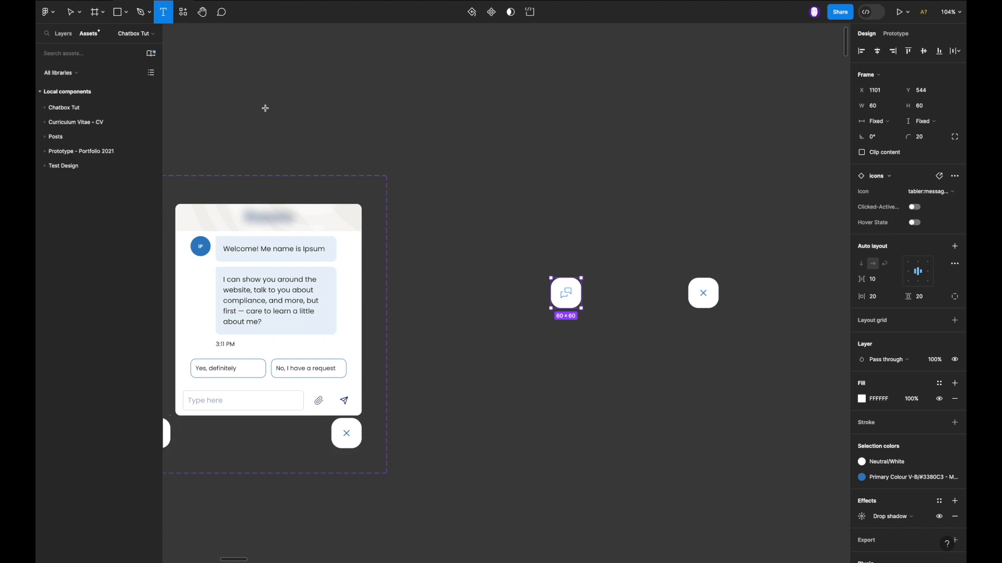
type("text")
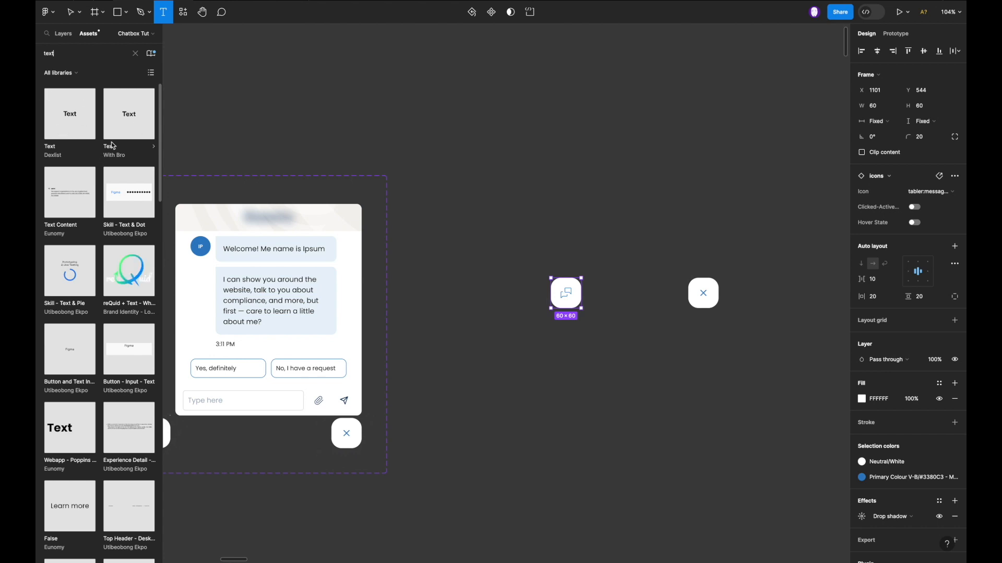
left_click_drag(60, 130, 648, 179)
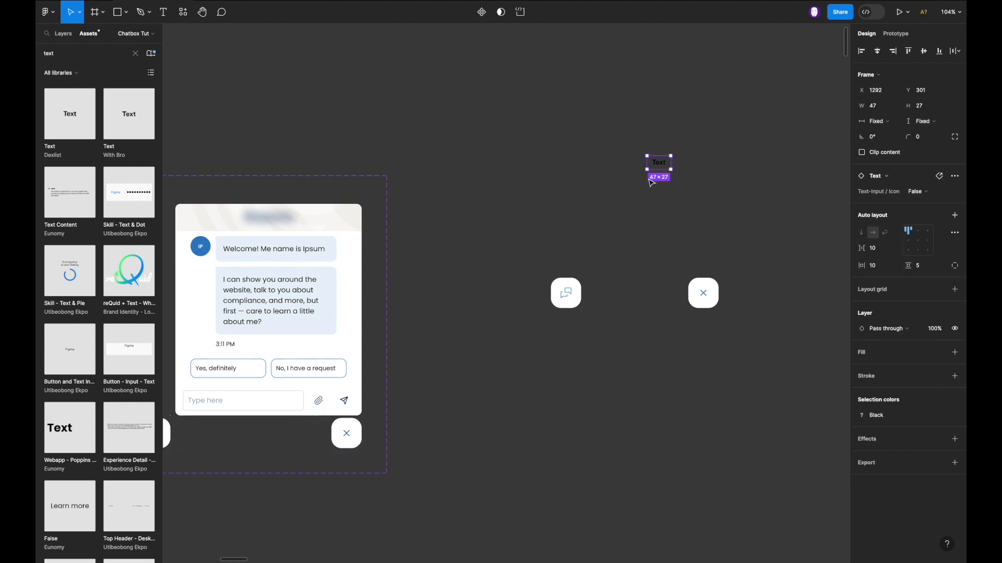
Replace the placed Text instance's content with the chat's greeting "Welcome! Me name is Ipsum".
scroll(665, 168, "up", 3)
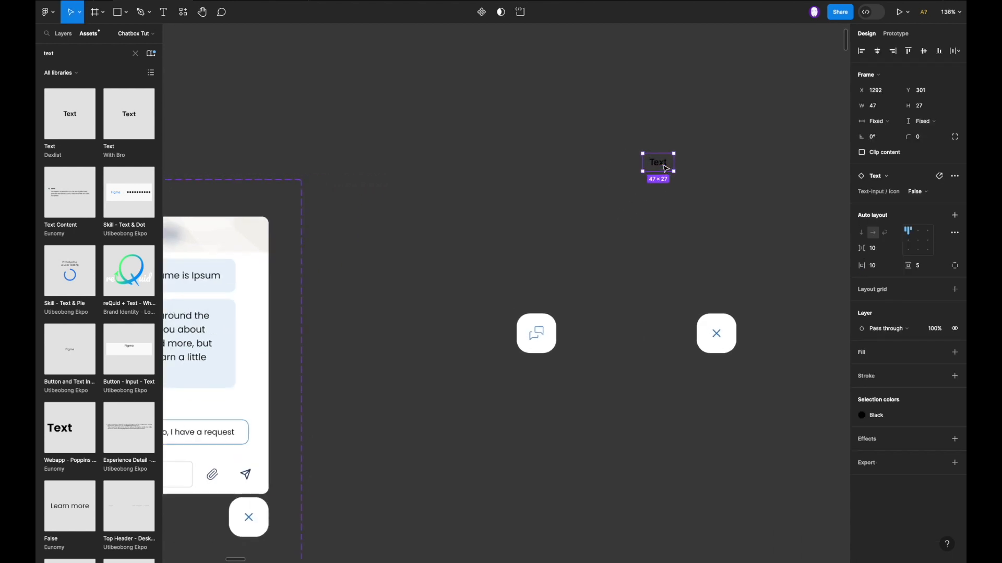
scroll(665, 169, "left", 3)
scroll(665, 168, "left", 3)
left_click(371, 268, "super")
scroll(372, 269, "right", 5)
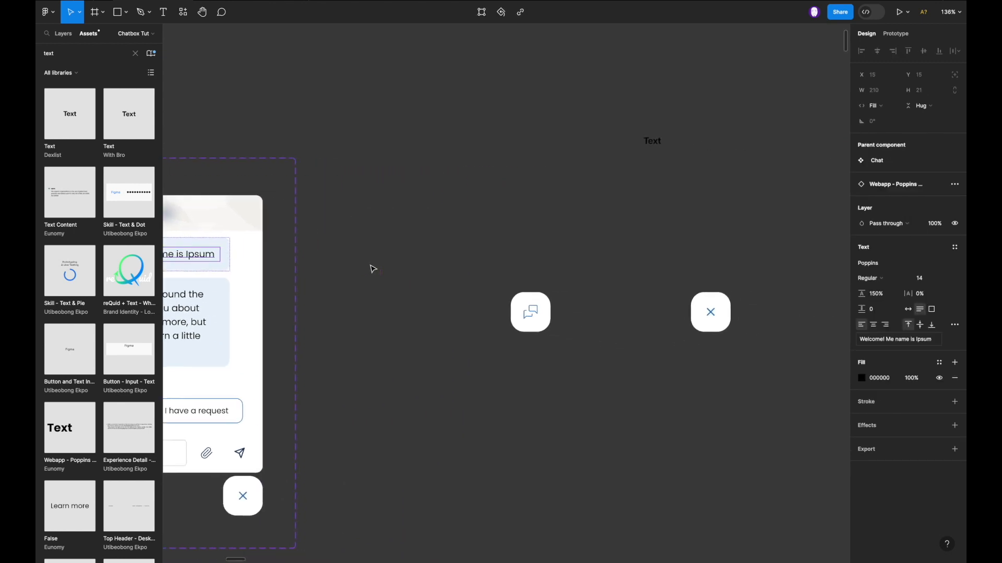
left_click(615, 140)
scroll(628, 143, "up", 3)
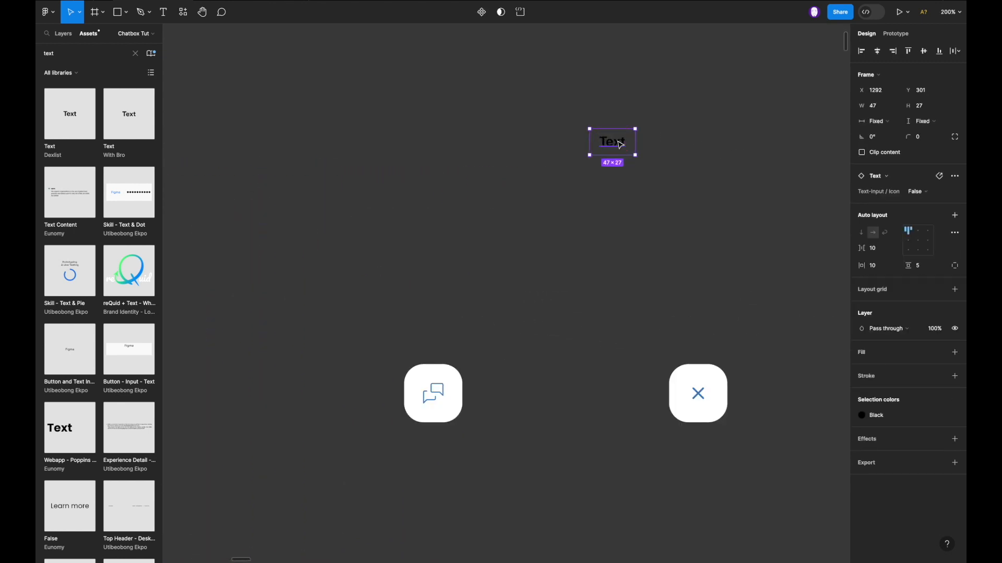
double_click(617, 141)
type("Welcome! Me name is Ipsum")
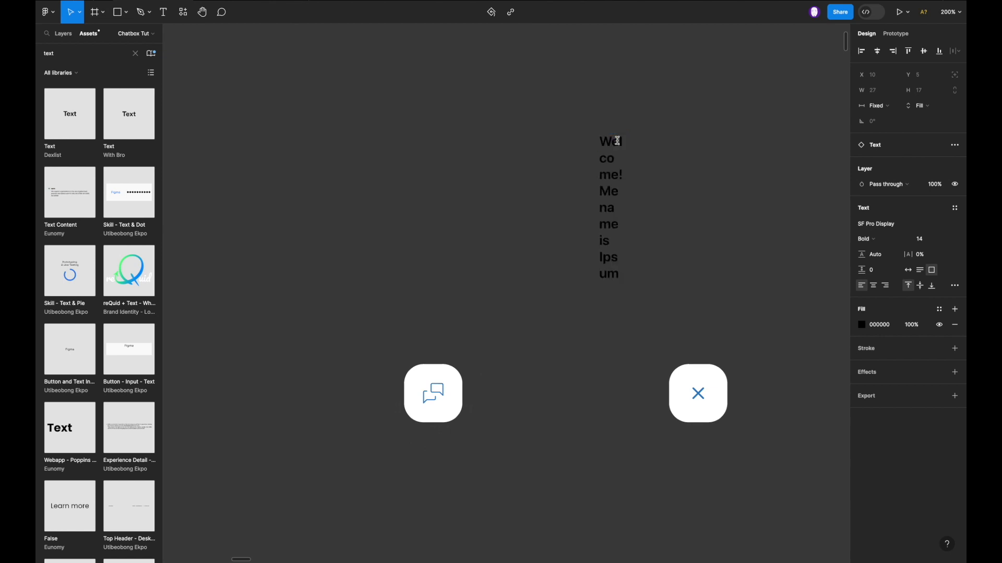
Re-enter the greeting "Welcome! Me name is Ipsum" in the Text instance and enlarge its frame to about 155 × 109.
key("Escape")
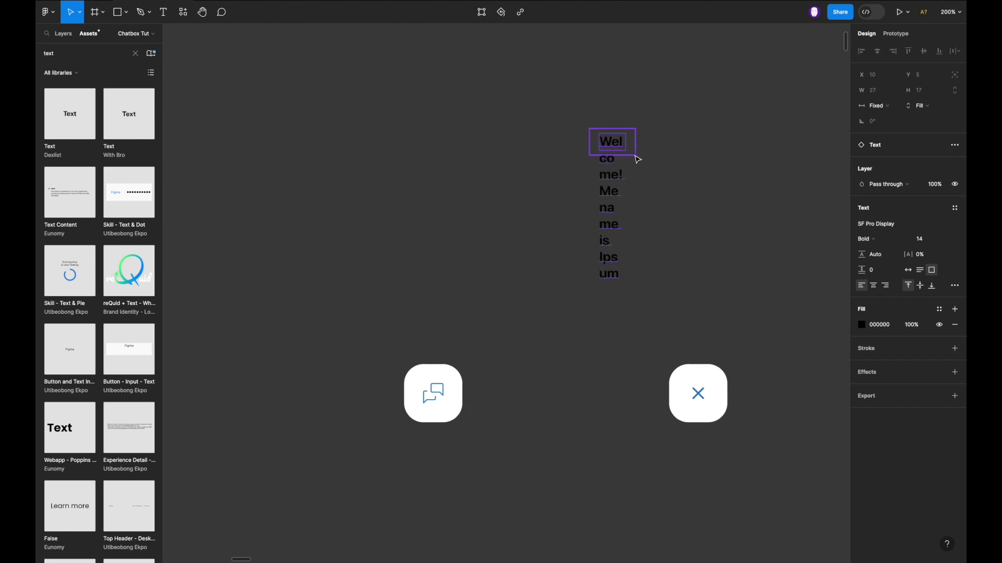
key("super+z")
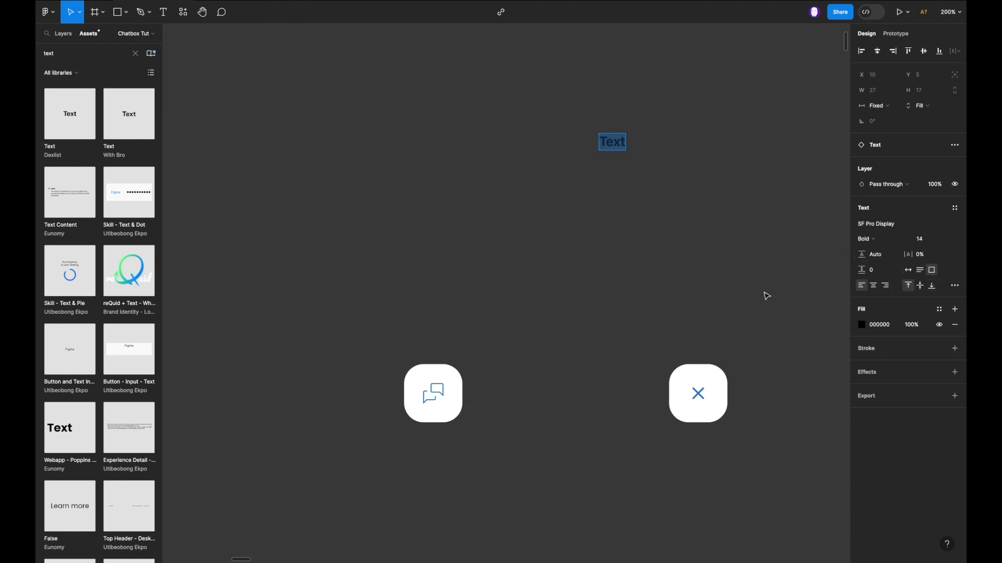
type("Welcome! Me name is Ipsum")
left_click(632, 150)
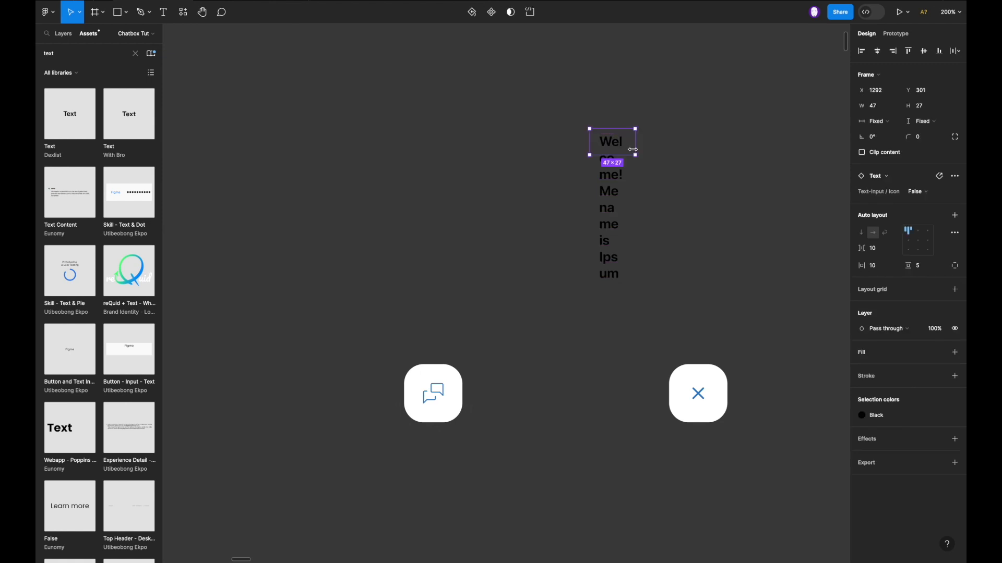
left_click_drag(636, 155, 741, 235)
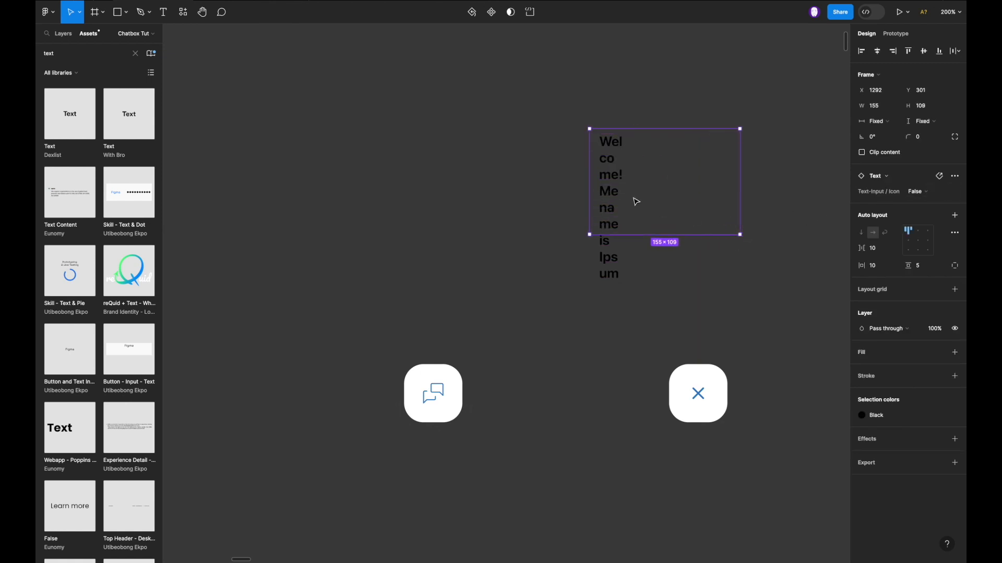
Set the greeting's text layer to fill its container in width and hug its contents in height.
double_click(605, 171)
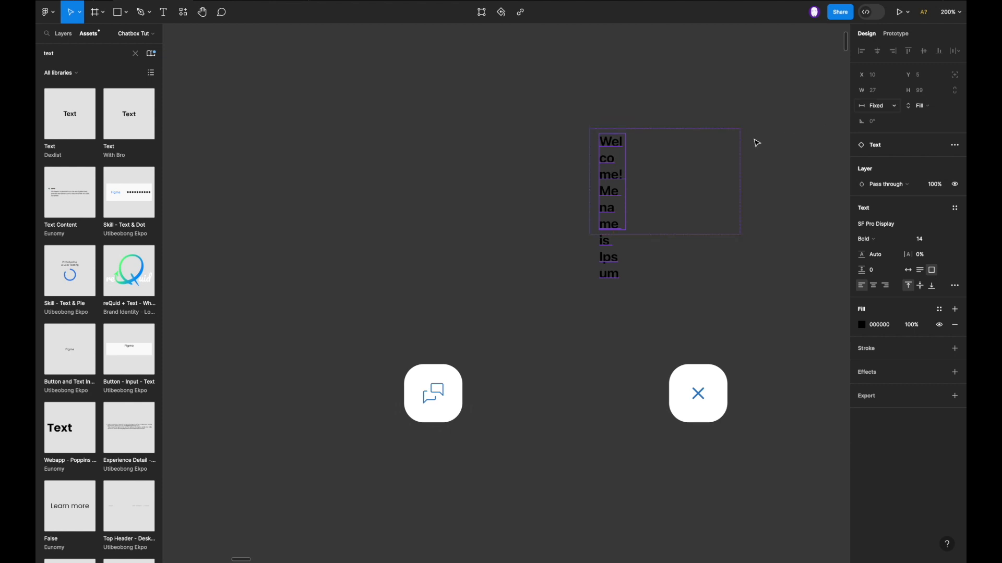
left_click(878, 106)
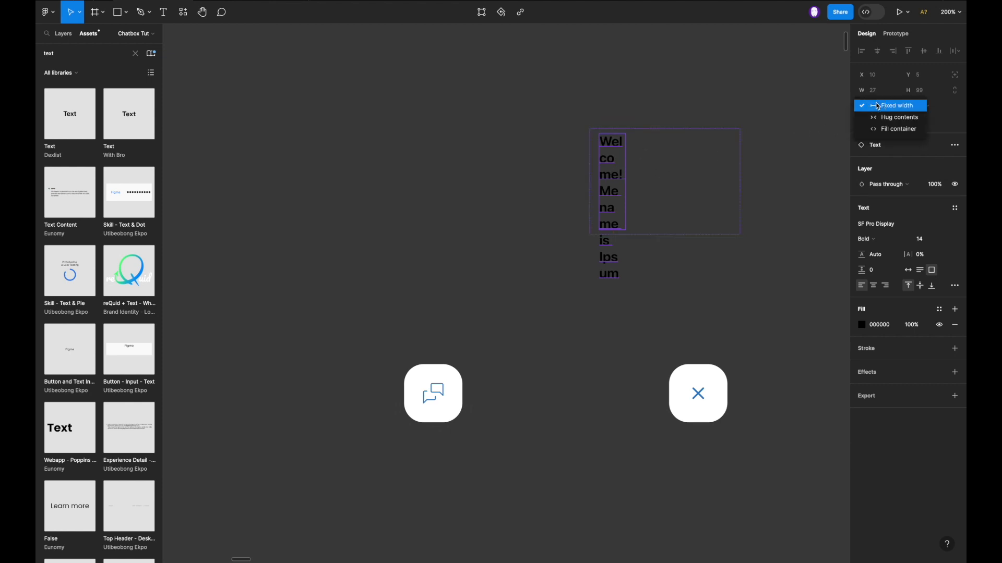
left_click(887, 131)
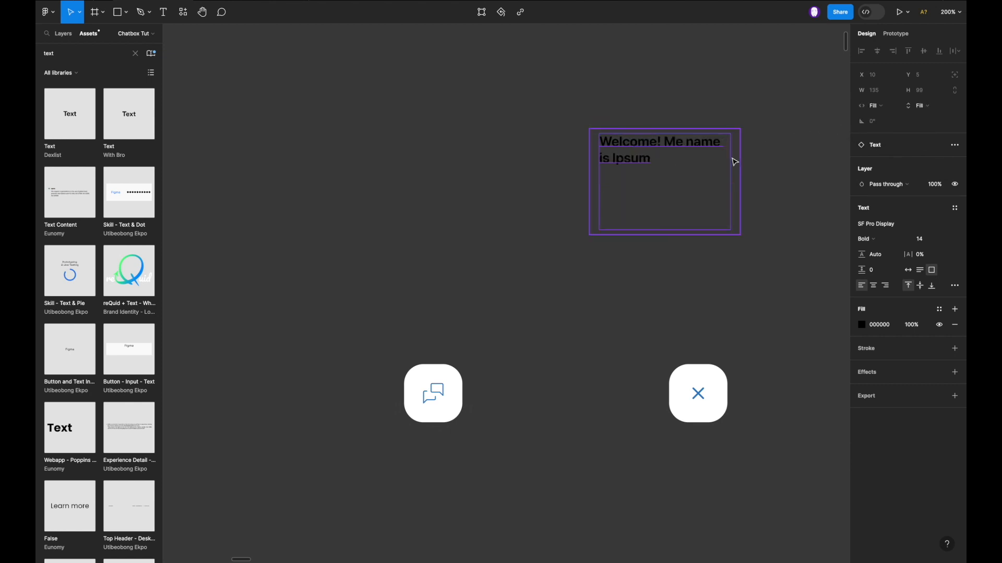
left_click(919, 106)
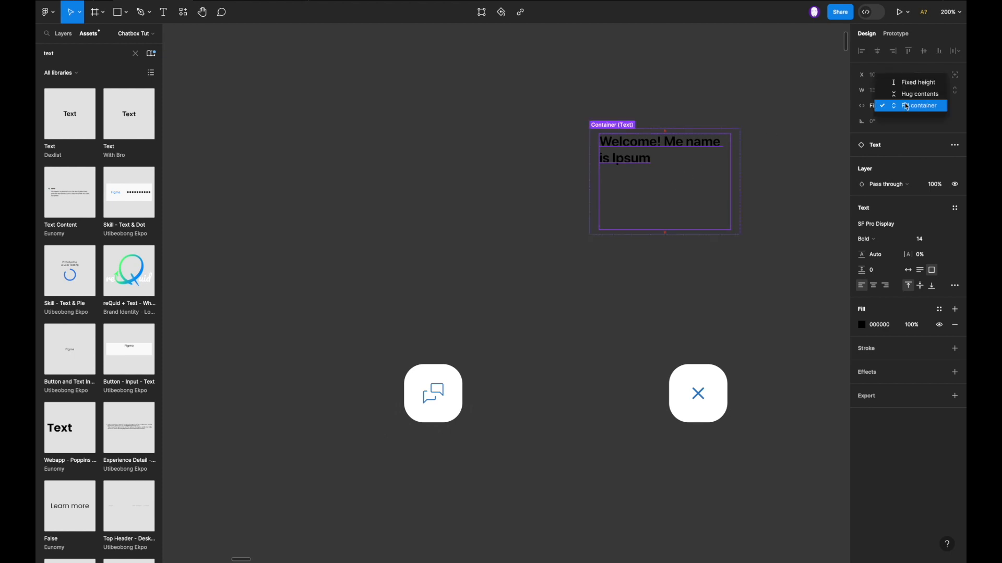
left_click(920, 90)
Set the height of the greeting's outer Text frame to hug its contents.
left_click(655, 210)
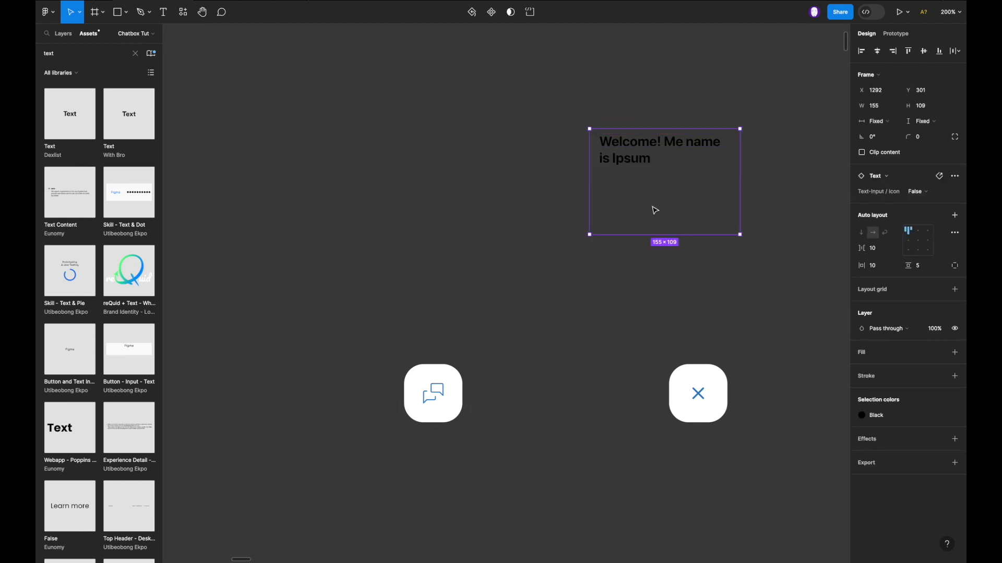
left_click(922, 121)
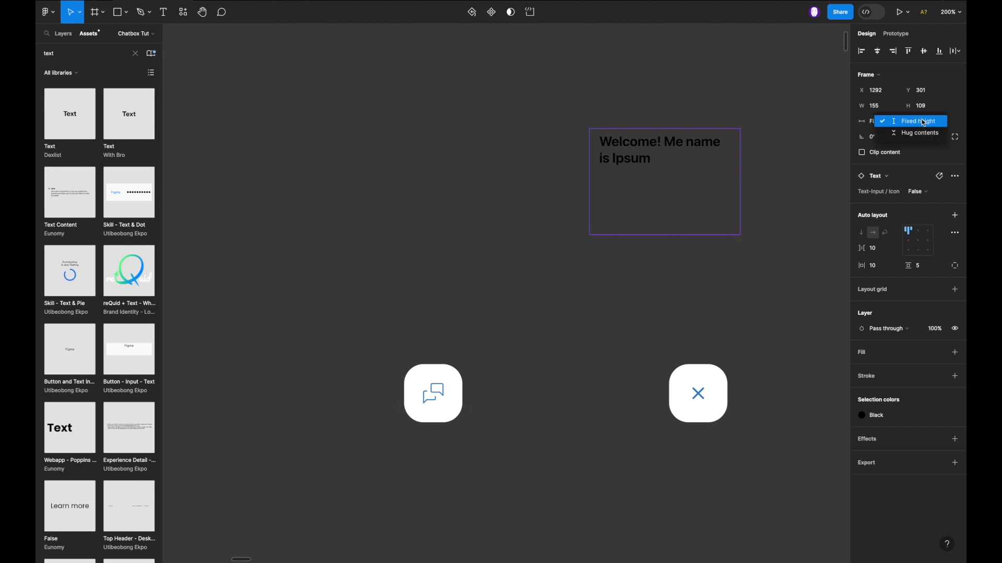
left_click(915, 133)
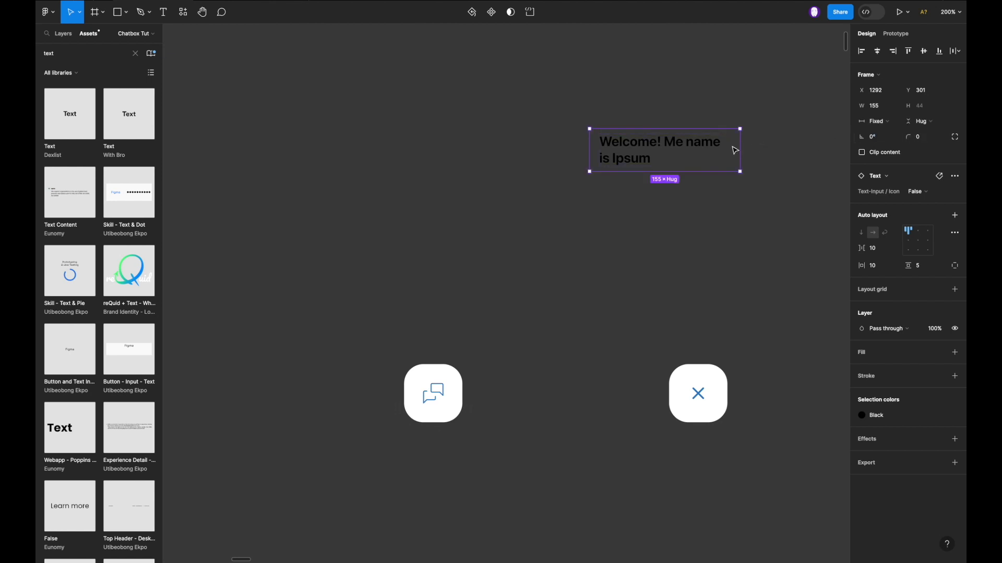
Examine the round "IP" avatar beside the Chat component's greeting message, including its size and fill.
scroll(735, 150, "down", 2)
scroll(637, 171, "right", 3)
scroll(481, 201, "left", 10)
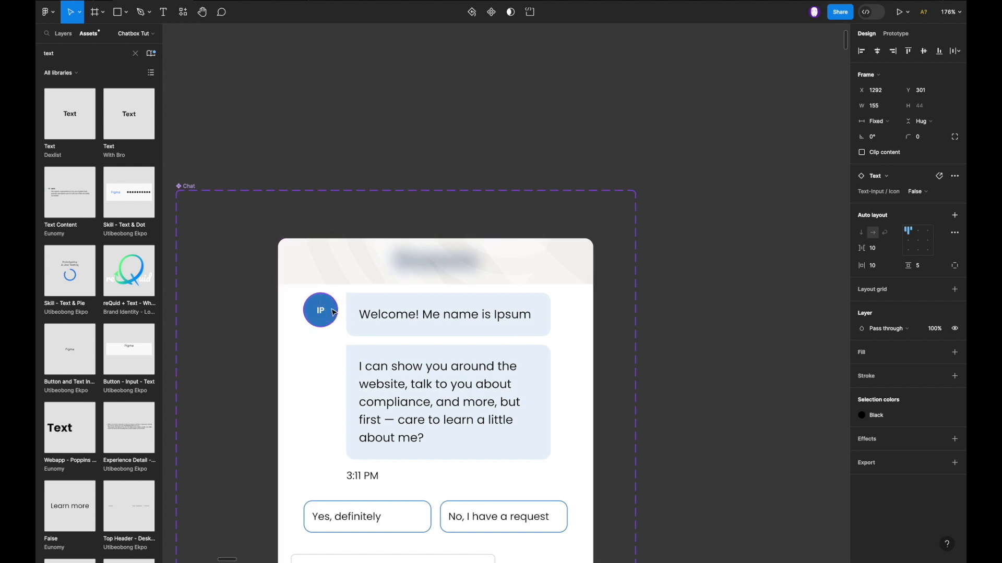
left_click(321, 322)
scroll(321, 321, "down", 2)
scroll(321, 321, "right", 10)
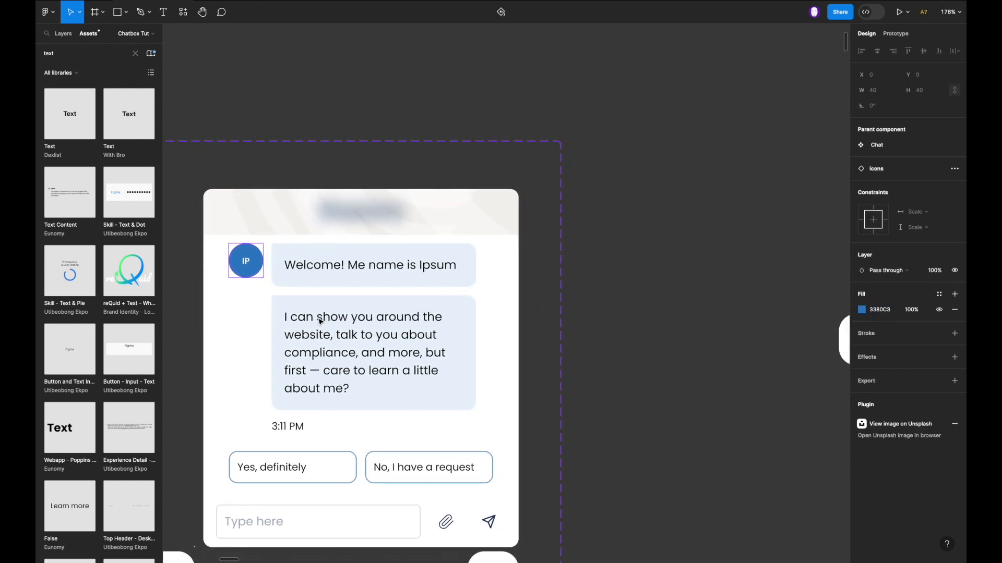
scroll(329, 307, "up", 2)
scroll(329, 308, "left", 4)
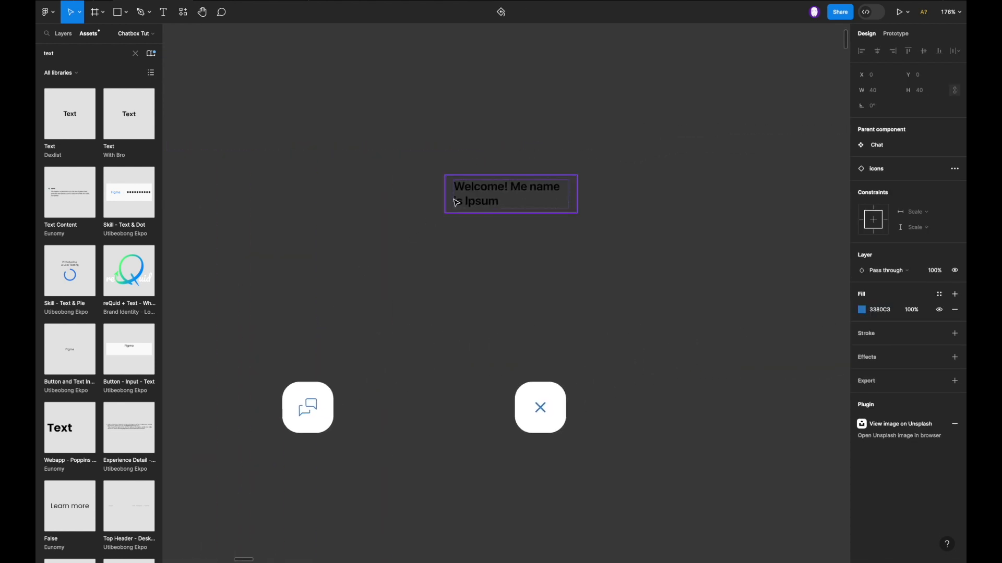
Duplicate the greeting Text instance and place the copy directly to its left.
scroll(456, 201, "up", 3)
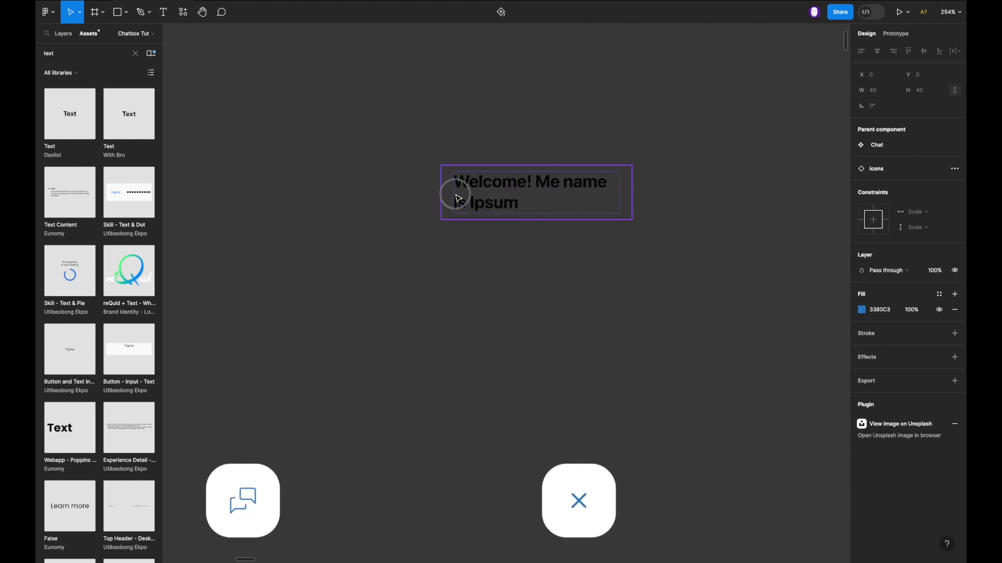
left_click(501, 198)
left_click_drag(510, 194, 292, 196)
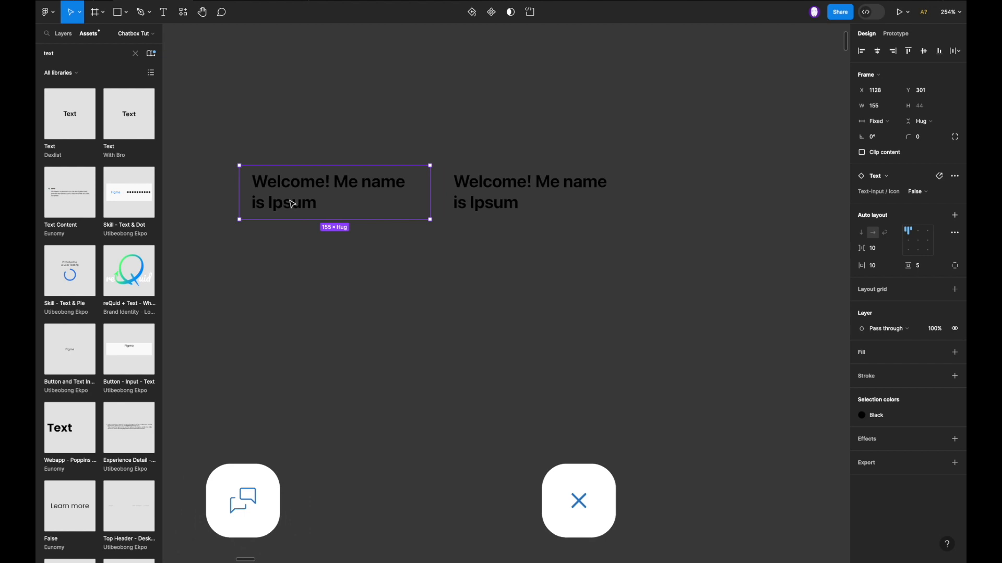
Replace the duplicated instance's text with the initials "RB" for the chat avatar.
scroll(289, 203, "left", 5)
scroll(292, 204, "left", 12)
scroll(292, 204, "right", 14)
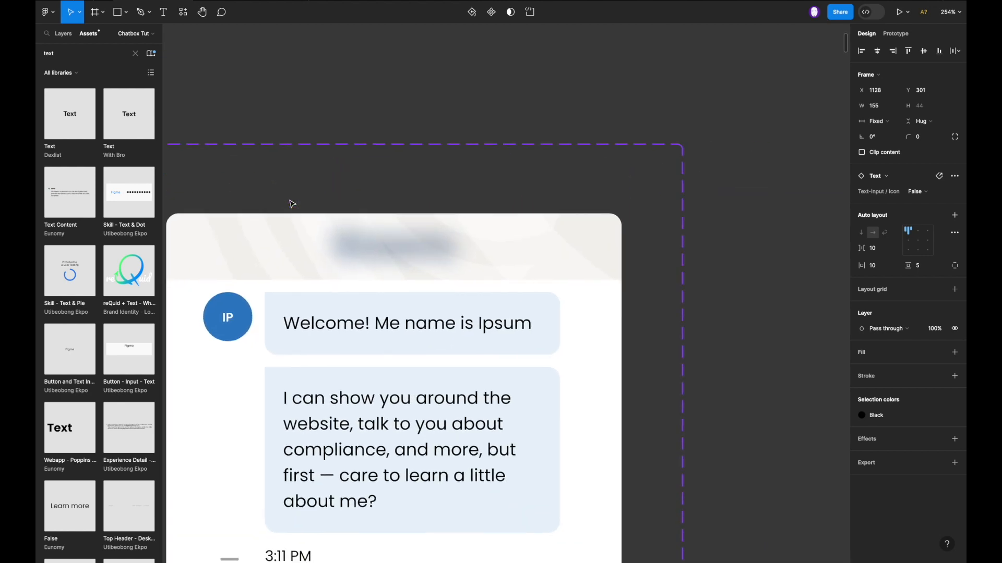
scroll(292, 204, "up", 2)
double_click(330, 217)
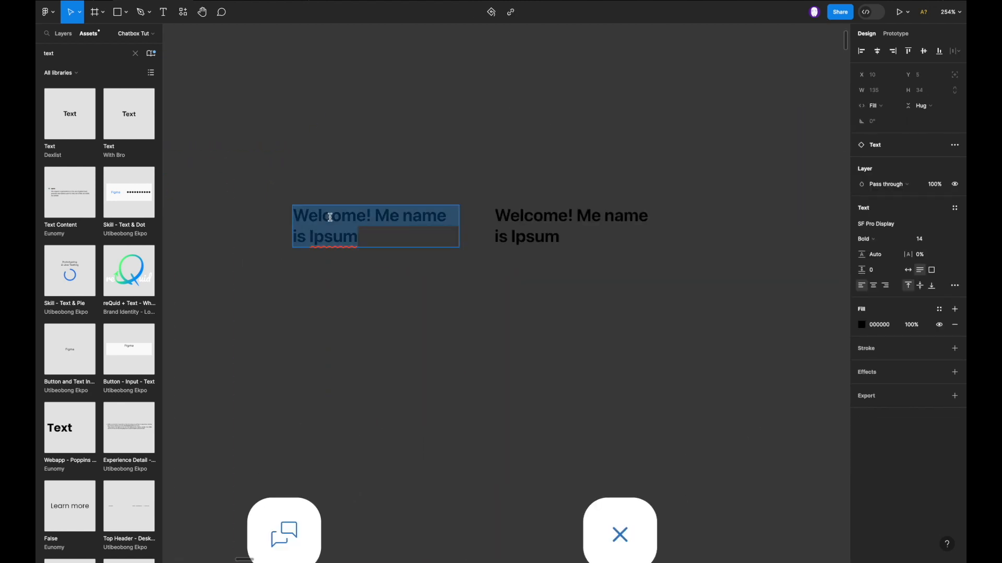
type("RB")
key("Escape")
Check the size of the Chat component's "IP" avatar and set the RB frame to 40 × 40.
left_click(394, 226)
double_click(312, 220)
left_click(471, 212)
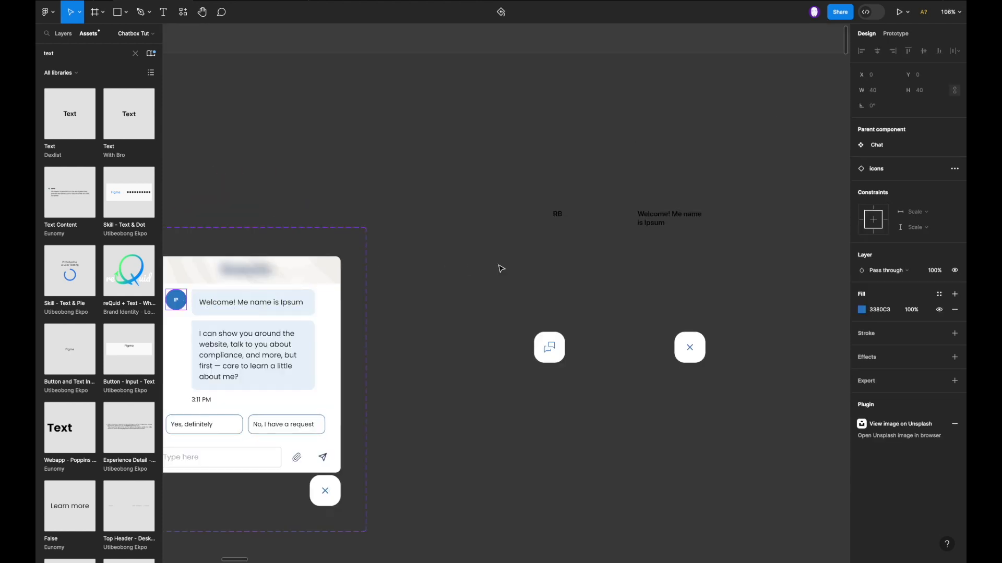
left_click(586, 216)
left_click(884, 111)
type("40")
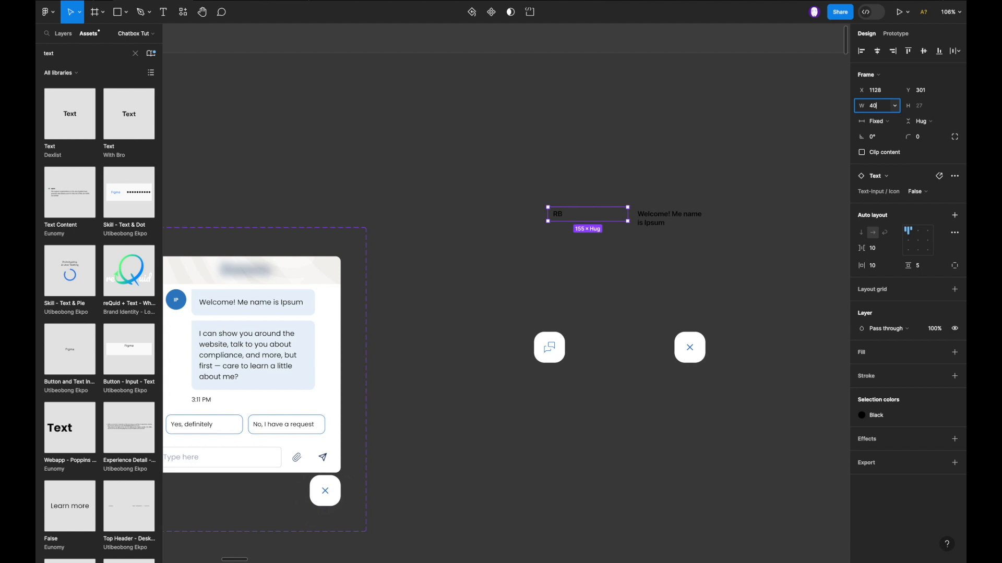
left_click(927, 107)
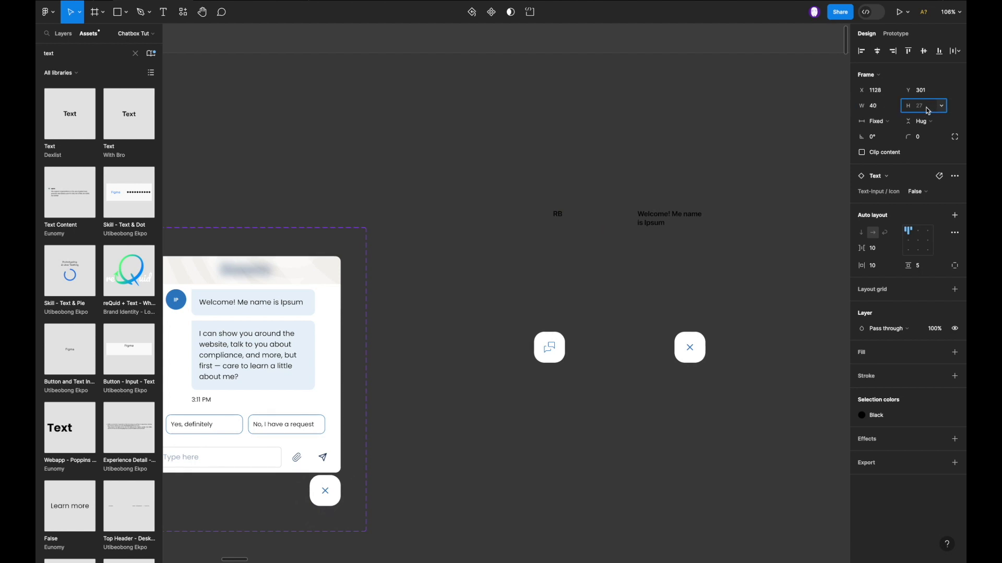
type("4")
key("Return")
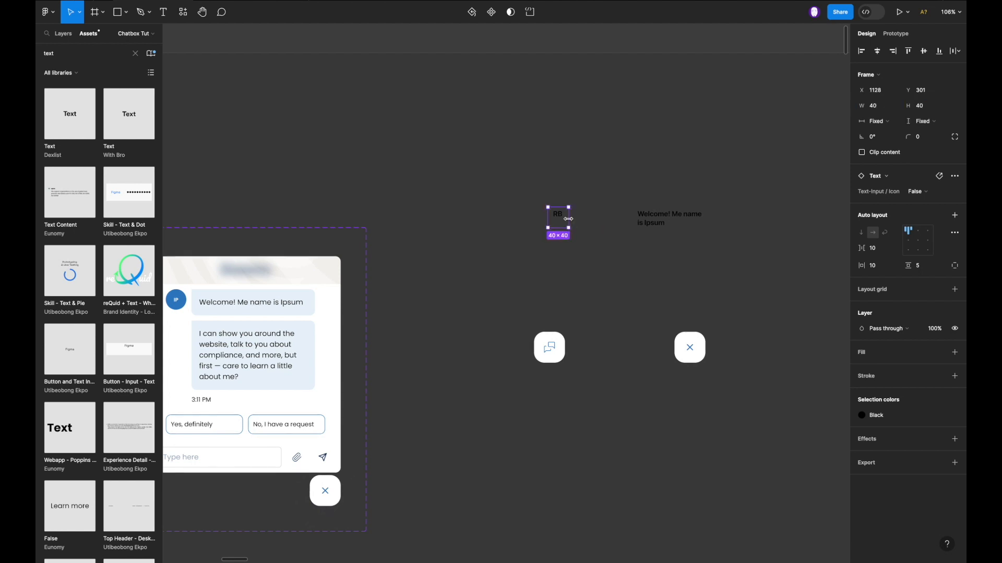
Set the RB text layer to fill its container's height and align the text to the vertical middle.
scroll(571, 209, "up", 5)
scroll(572, 200, "up", 3)
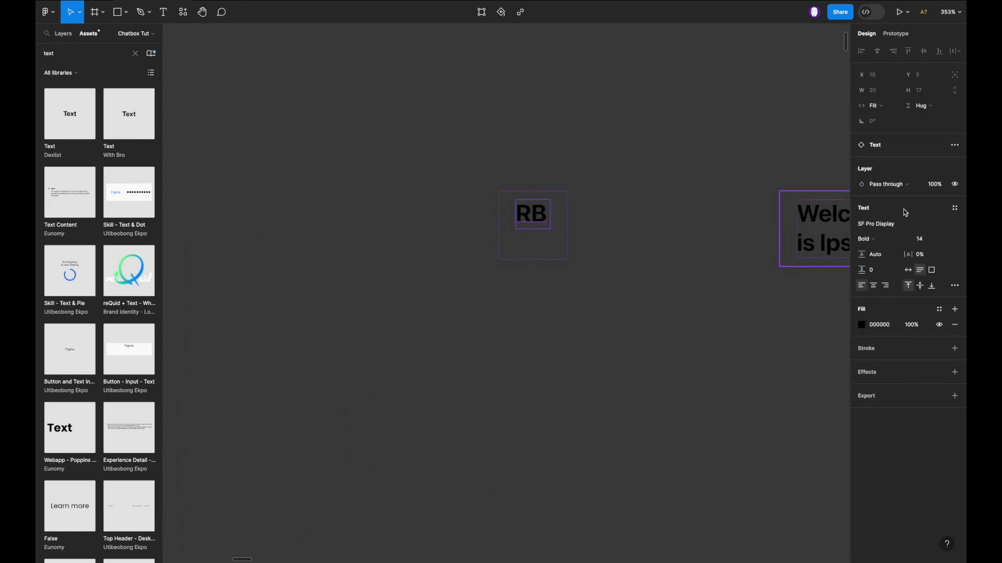
left_click(926, 109)
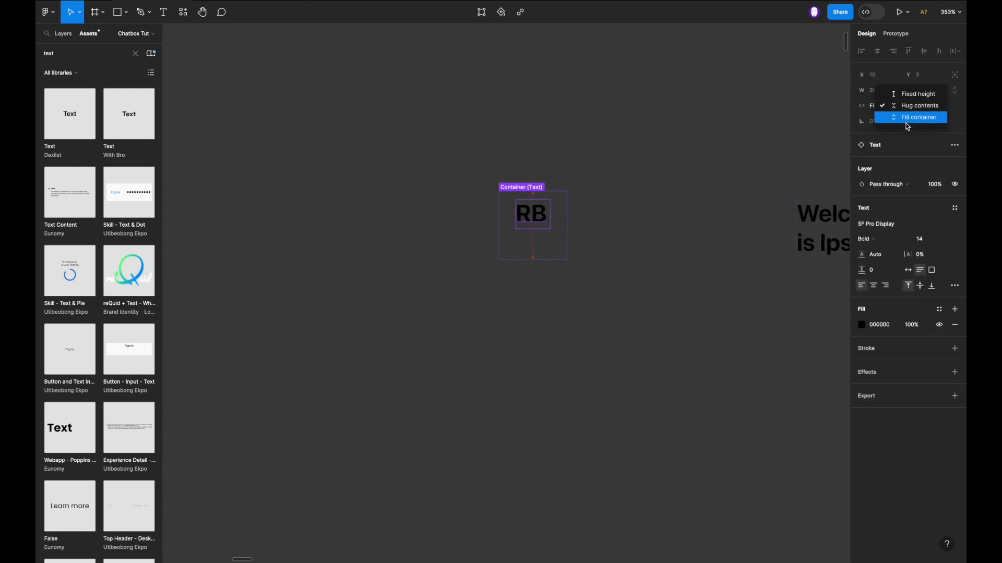
left_click(911, 118)
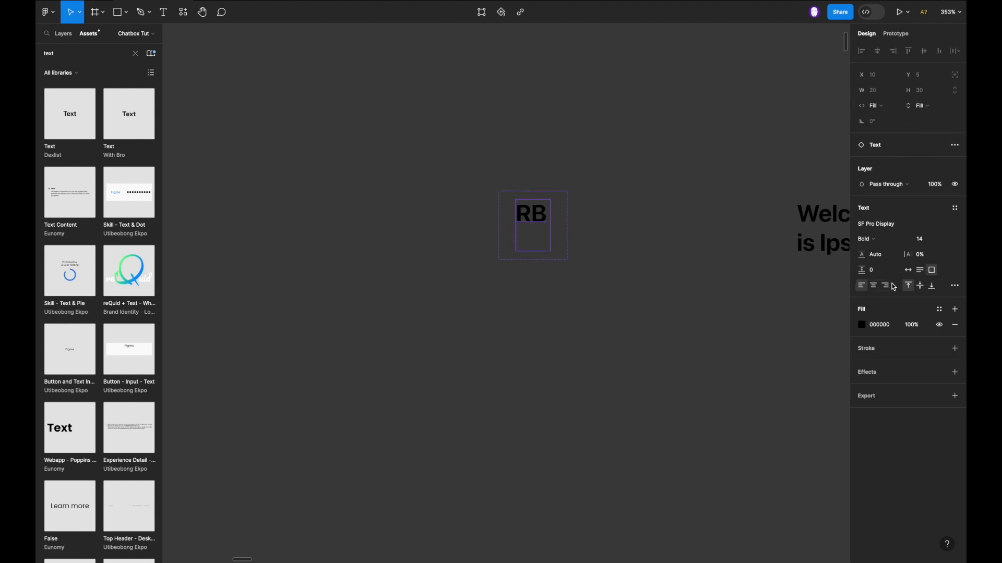
left_click(923, 287)
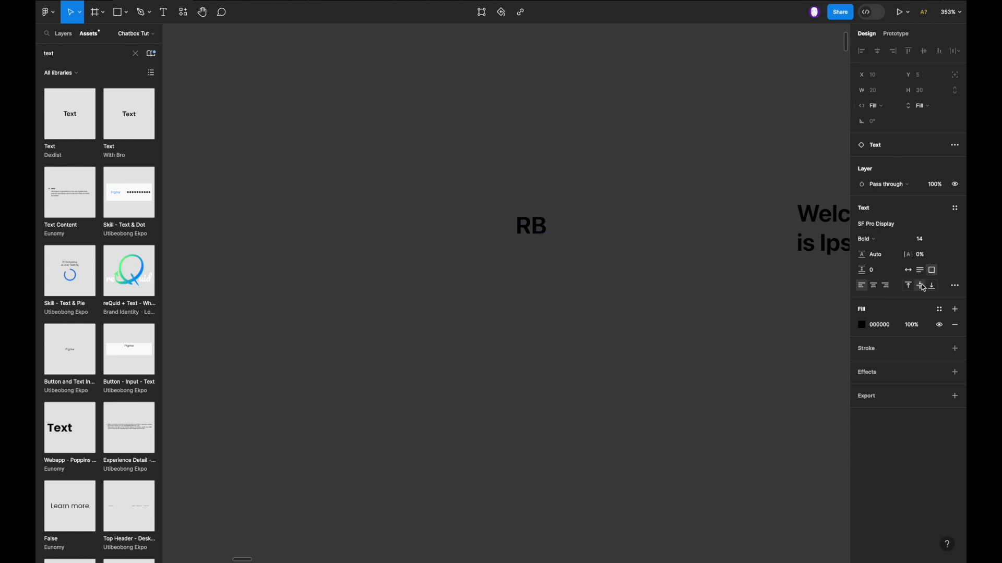
Apply the reQuid Blue colour style as the RB frame's fill.
left_click(561, 227)
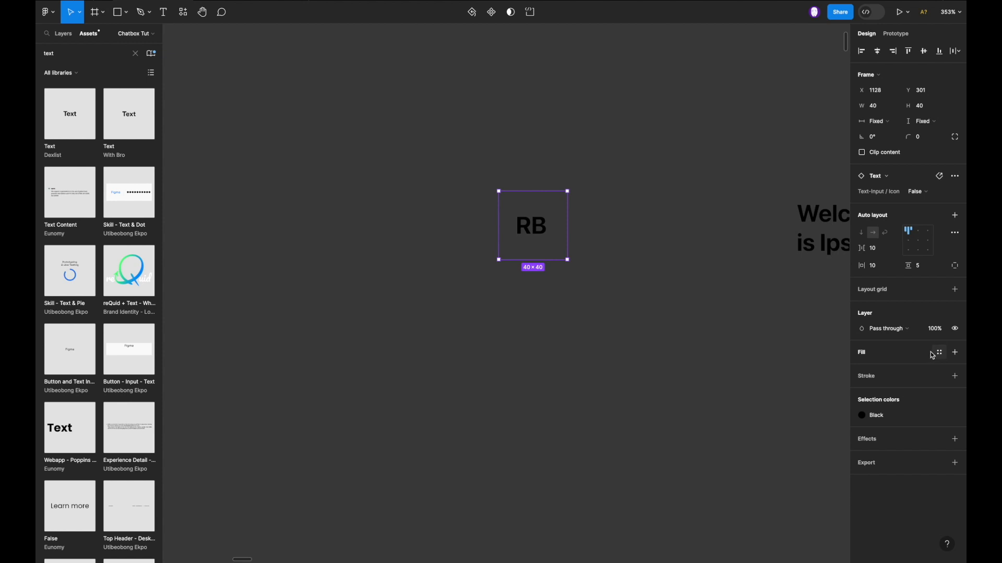
left_click(939, 353)
left_click(781, 437)
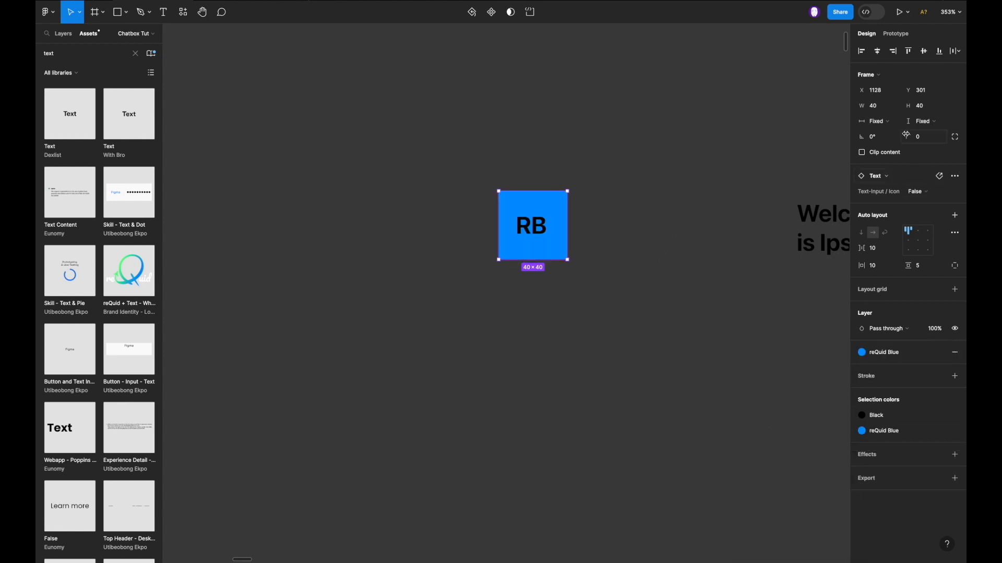
Round the RB frame into a circle with a corner radius of 20 and centre its text horizontally.
left_click(929, 143)
type("20")
key("Return")
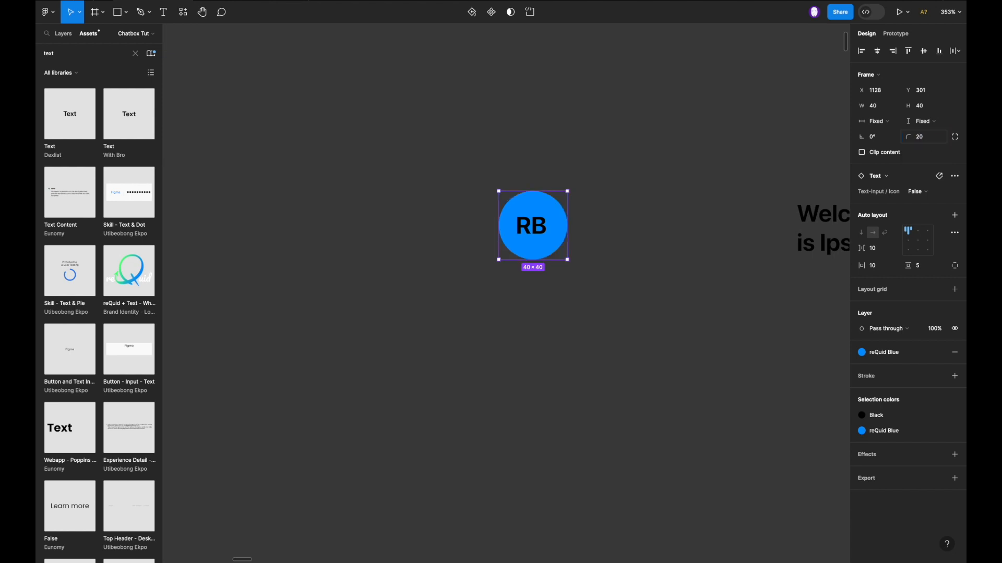
double_click(541, 235)
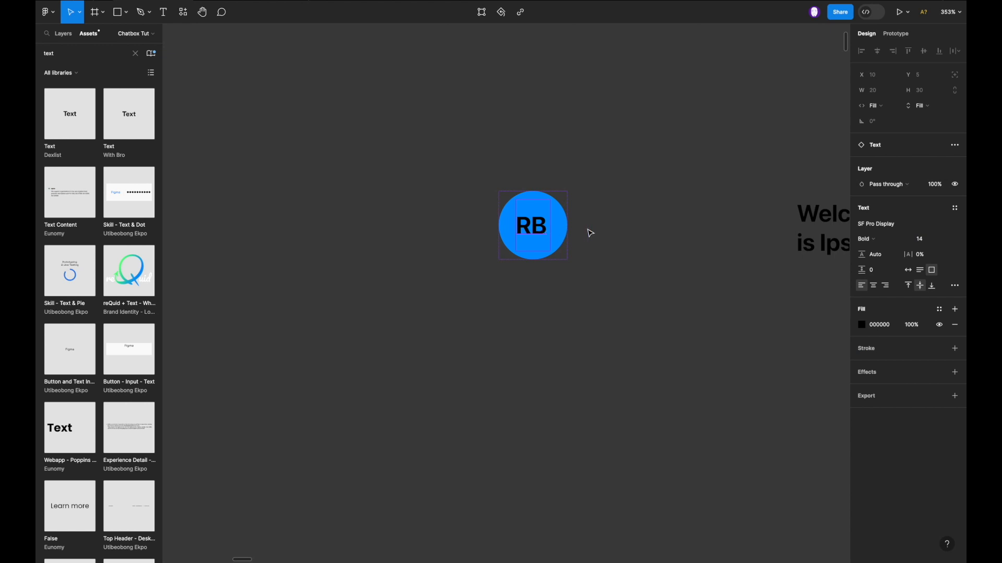
left_click(876, 288)
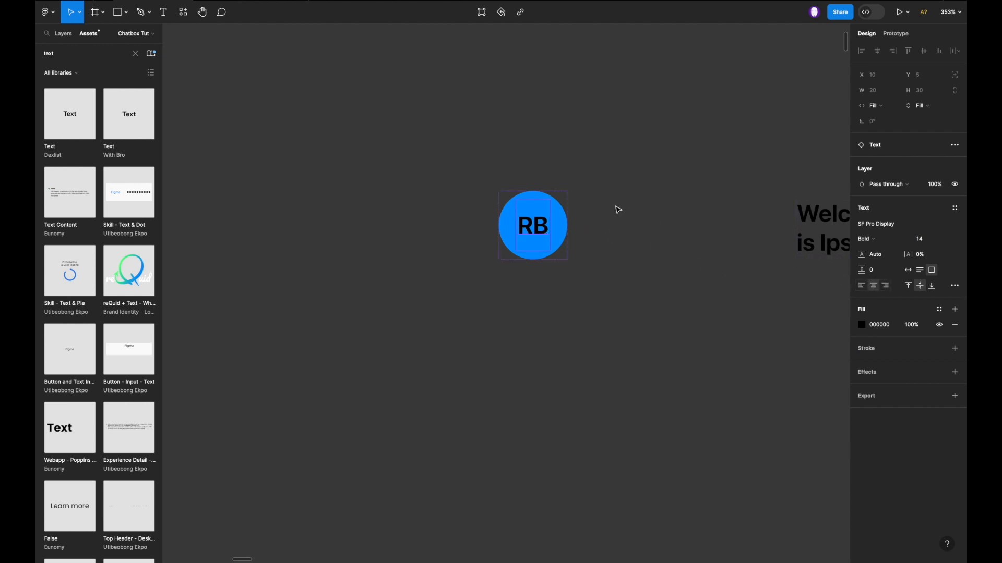
Copy the EAF2F9 fill value from the reference chat's second message bubble.
scroll(618, 209, "down", 3)
left_click_drag(577, 219, 685, 213)
scroll(685, 213, "right", 3)
scroll(678, 201, "right", 2)
left_click(673, 193)
scroll(673, 192, "up", 4)
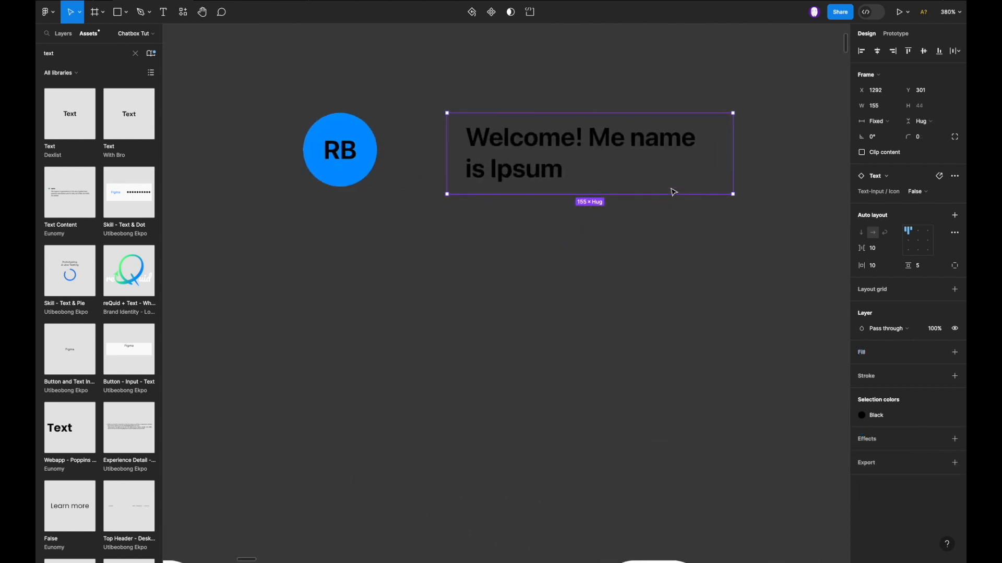
scroll(673, 193, "up", 2)
scroll(674, 193, "down", 1)
scroll(673, 192, "down", 5)
scroll(673, 192, "left", 6)
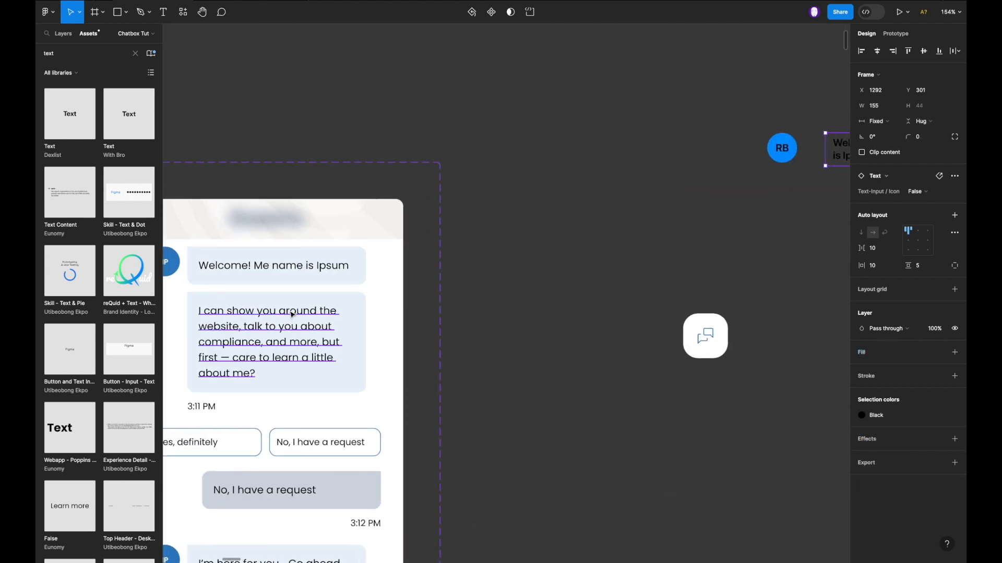
left_click(362, 313)
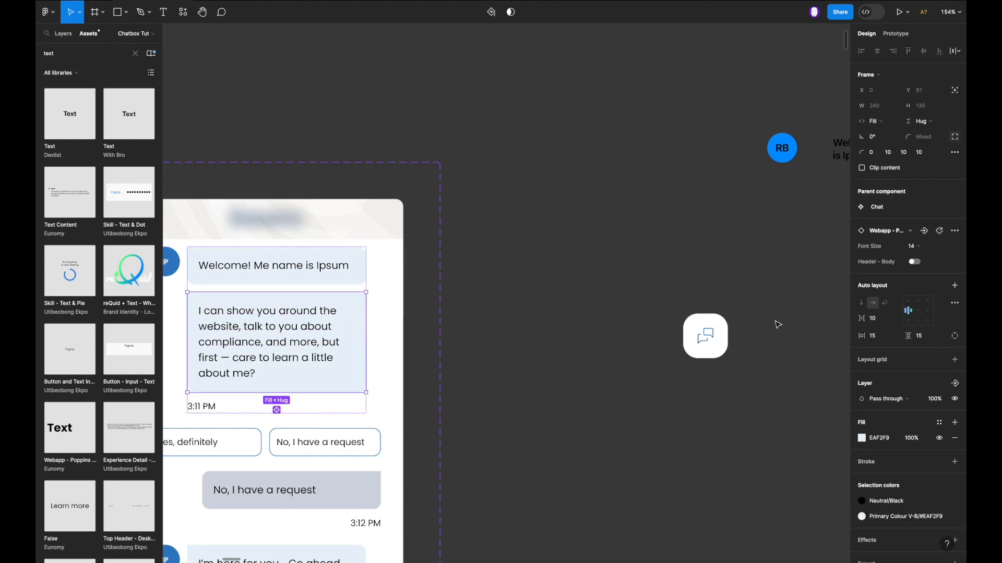
left_click(888, 443)
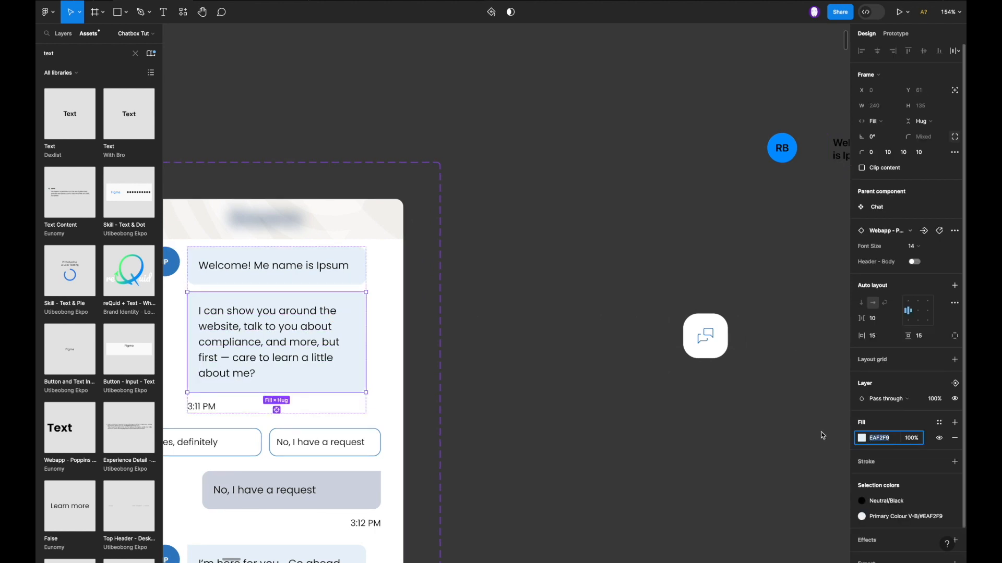
Add an EAF2F9 fill to the "Welcome! Me name is Ipsum" text frame beside the RB avatar.
scroll(823, 436, "right", 3)
scroll(823, 435, "up", 1)
left_click(775, 205)
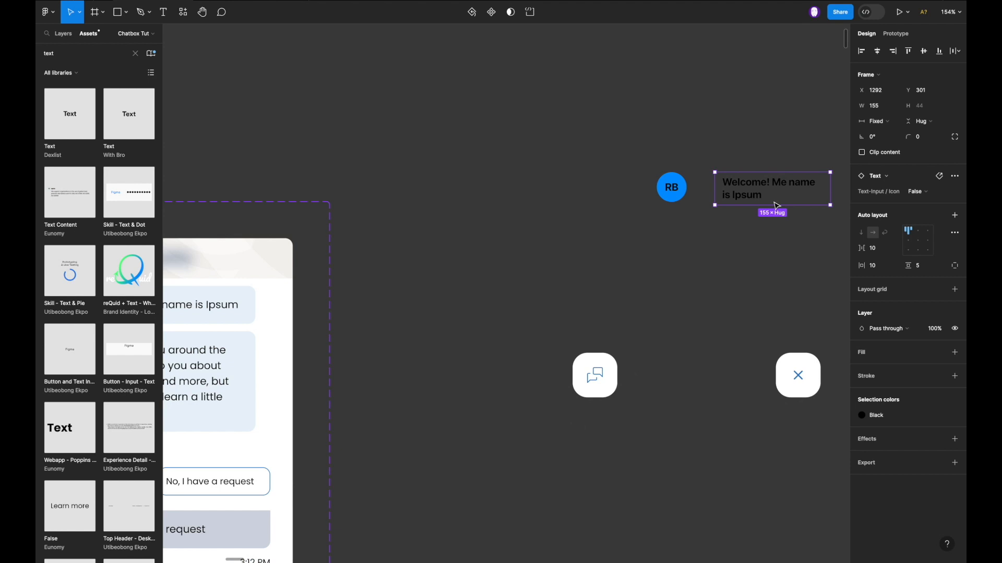
left_click(954, 352)
left_click(880, 373)
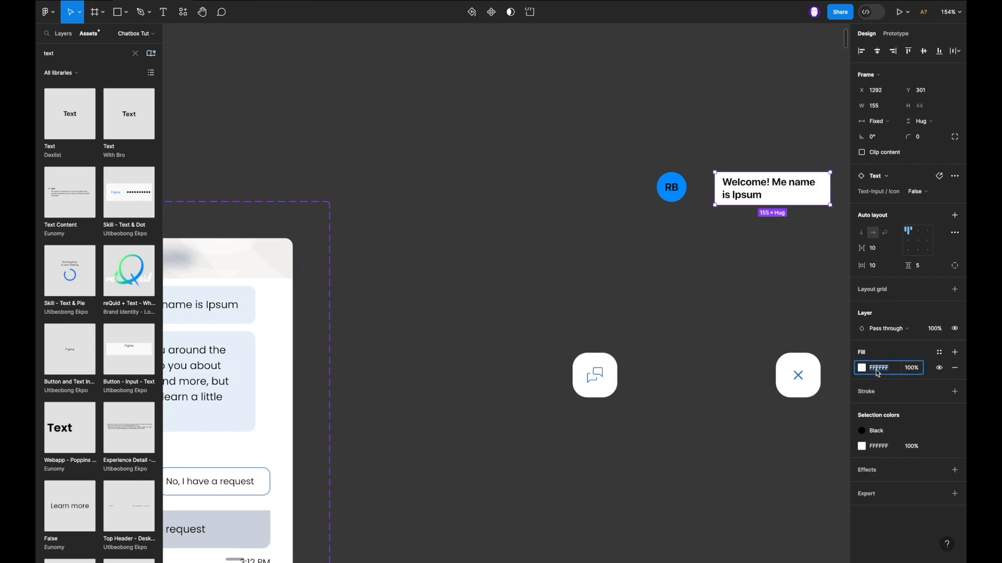
type("EAF2F3")
key("Return")
Examine the shape and corners of the reference chat's message bubbles.
scroll(774, 289, "right", 3)
scroll(774, 290, "up", 2)
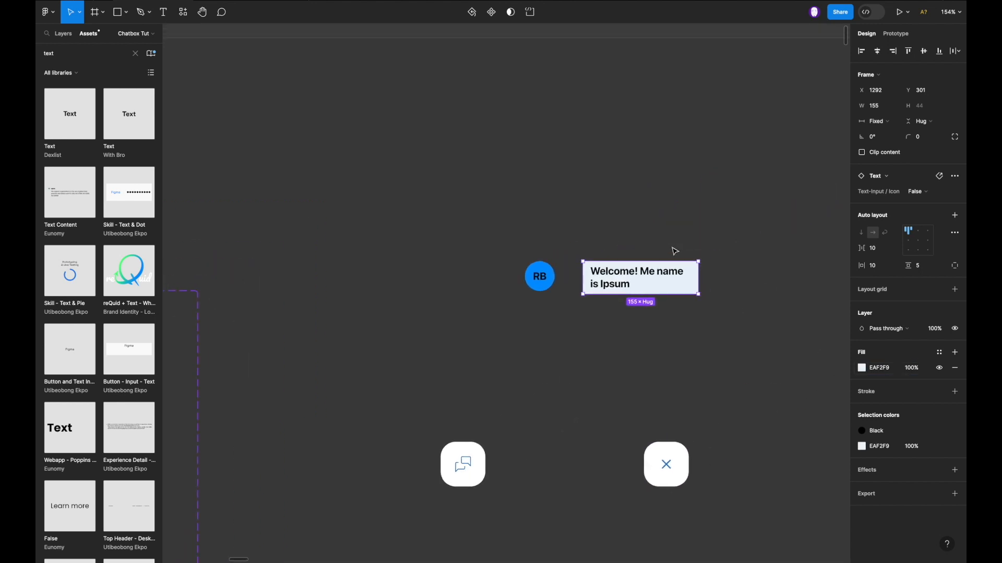
scroll(675, 252, "up", 5)
scroll(675, 251, "down", 5)
scroll(675, 252, "left", 5)
scroll(675, 251, "down", 2)
scroll(675, 252, "left", 5)
scroll(675, 252, "down", 1)
scroll(427, 314, "right", 5)
scroll(426, 314, "up", 2)
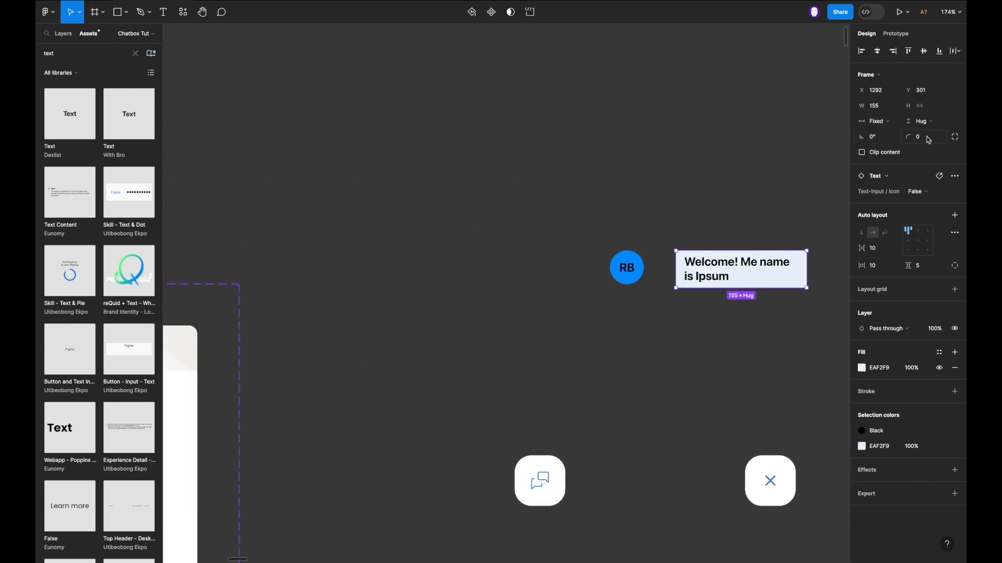
Round all corners of the welcome message bubble to a radius of 10.
left_click(956, 138)
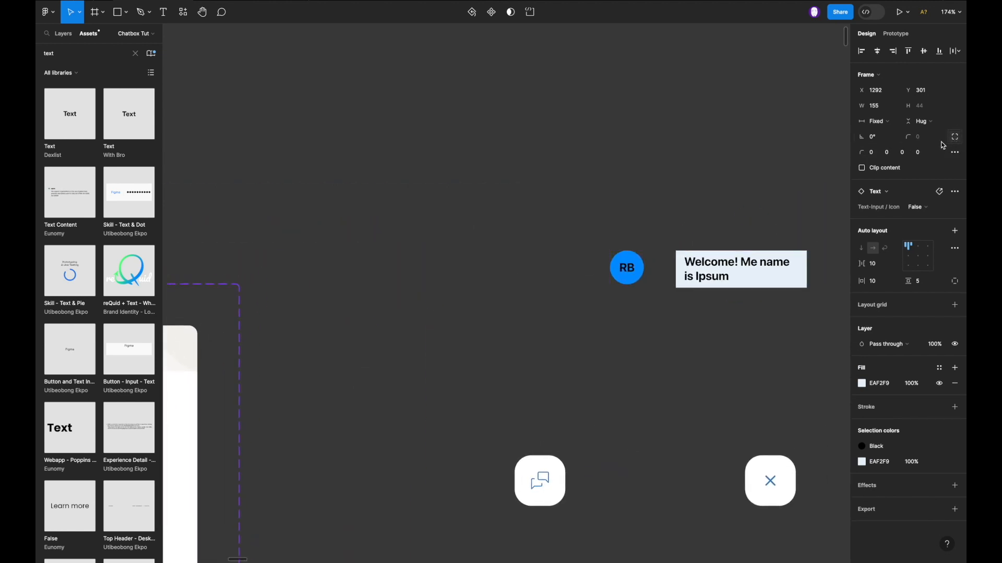
key("ctrl+z")
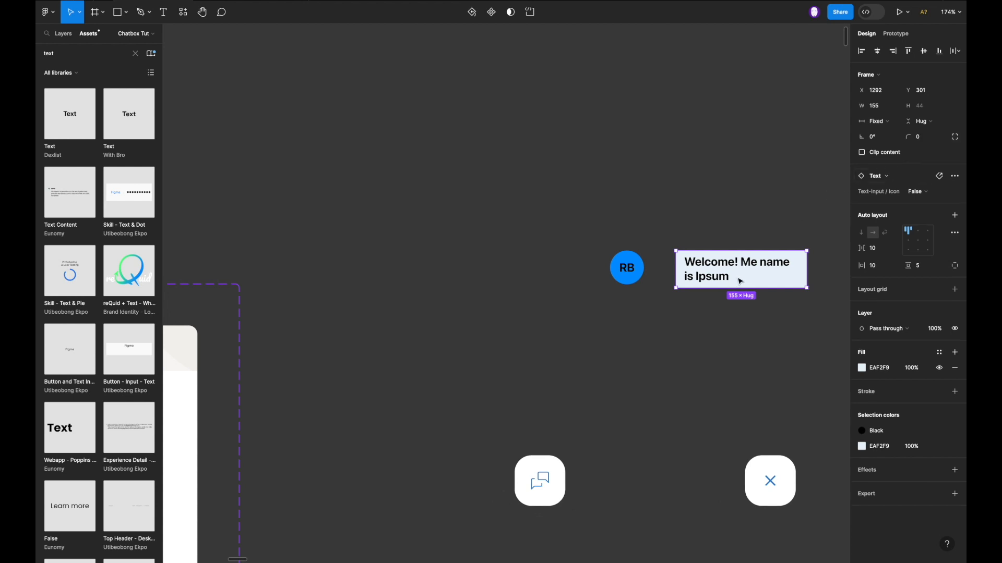
left_click(925, 140)
type("1")
key("Return")
Square off the welcome bubble's top-left corner by giving it an independent radius of 0.
scroll(725, 263, "left", 6)
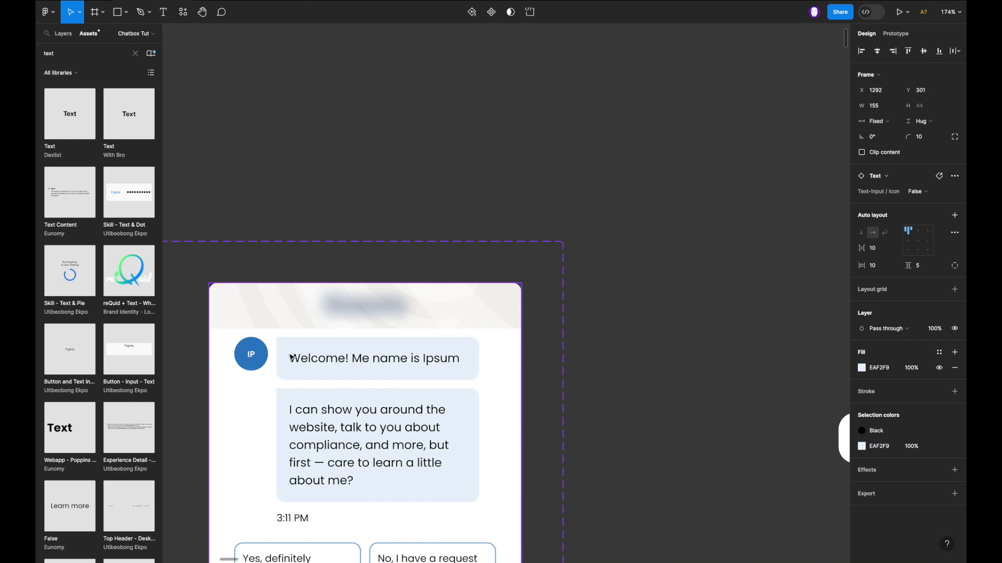
key("shift+2")
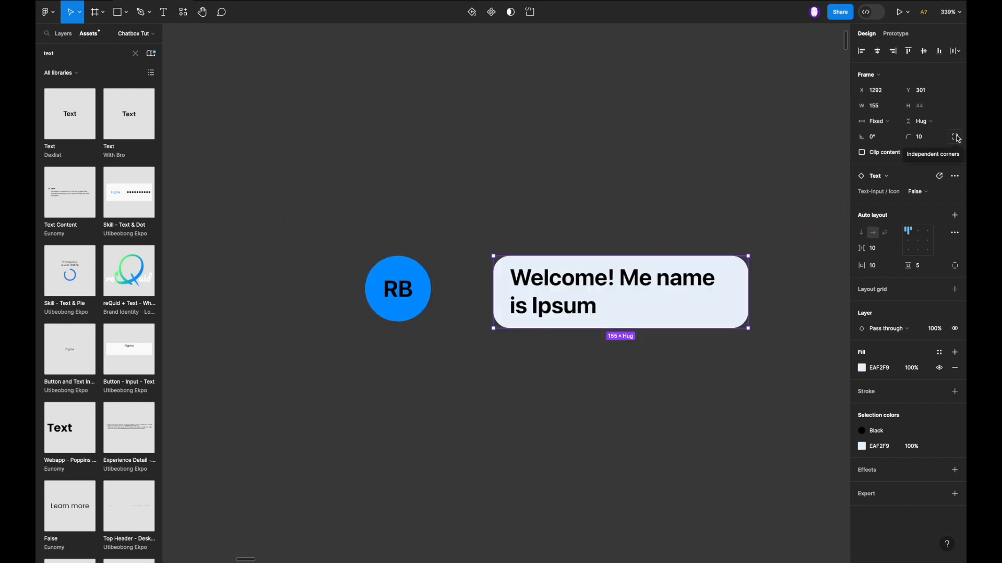
left_click(956, 138)
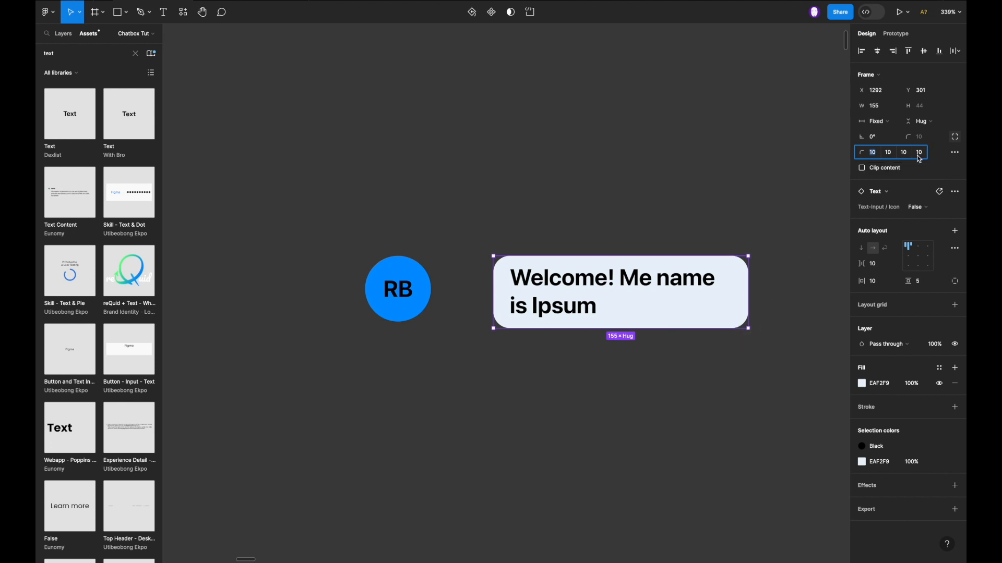
left_click(874, 155)
type("0")
key("Return")
left_click(714, 168)
left_click(502, 271)
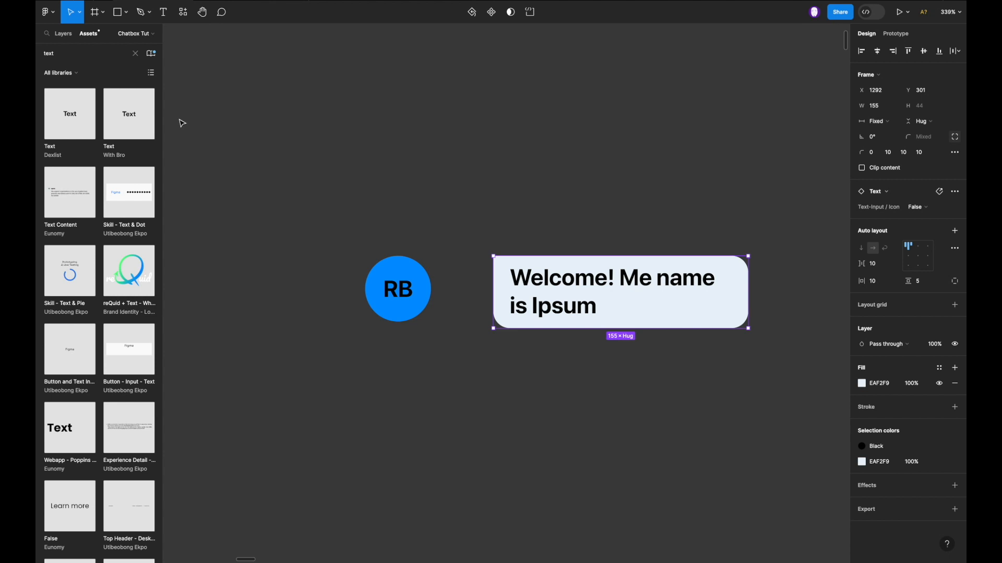
Change the font weight of the welcome bubble's text layer to Regular.
left_click(62, 34)
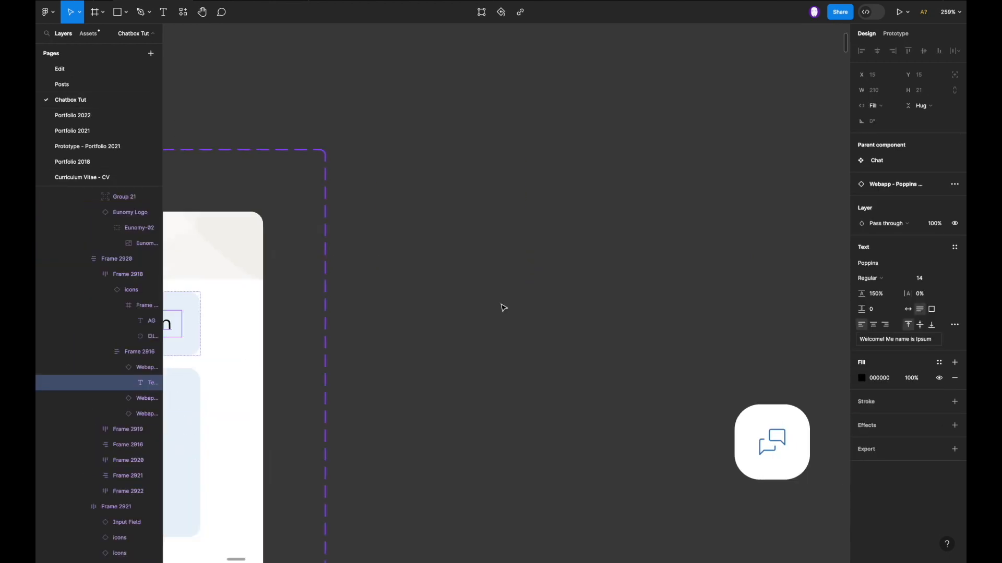
left_click(530, 257)
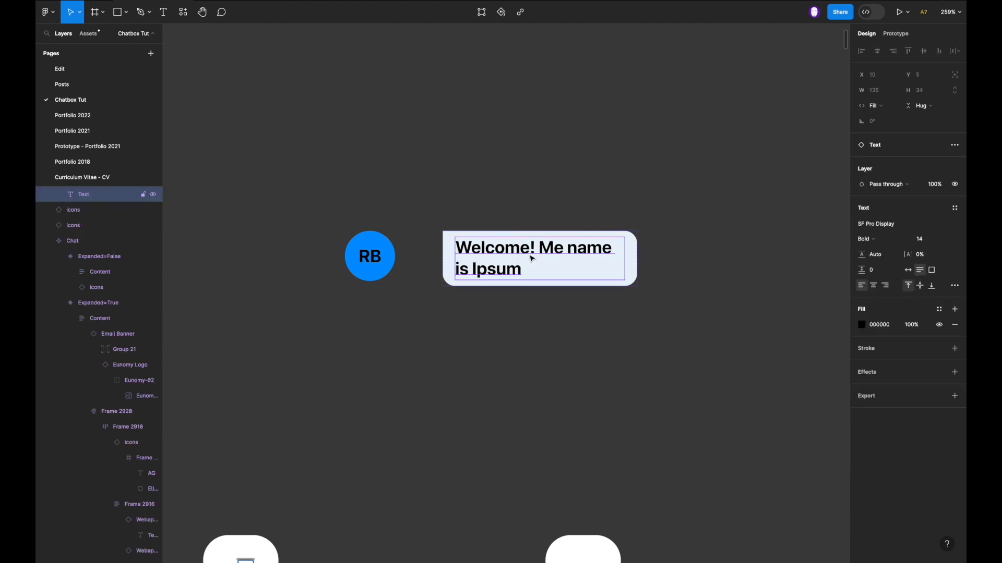
key("ctrl+b")
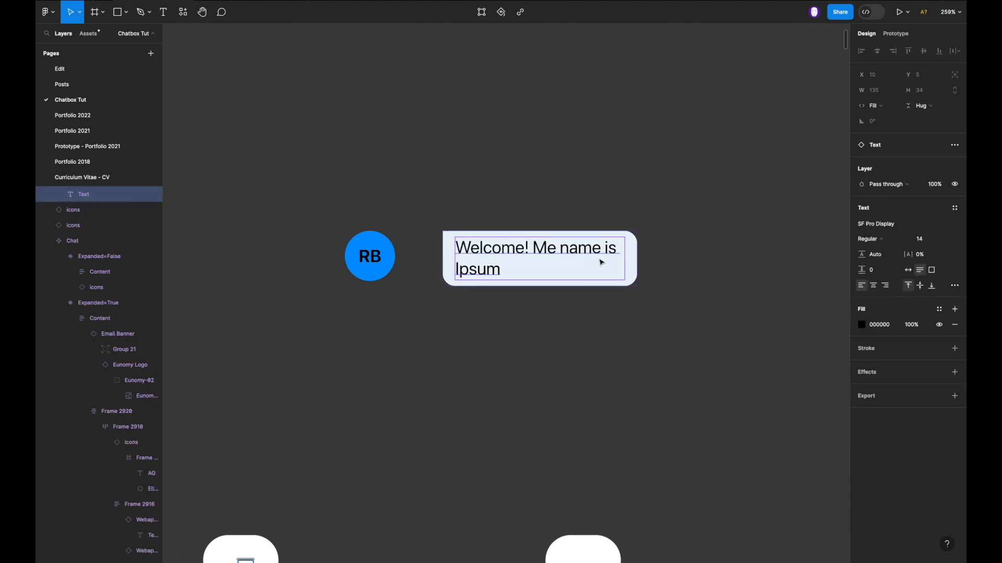
key("ctrl+b")
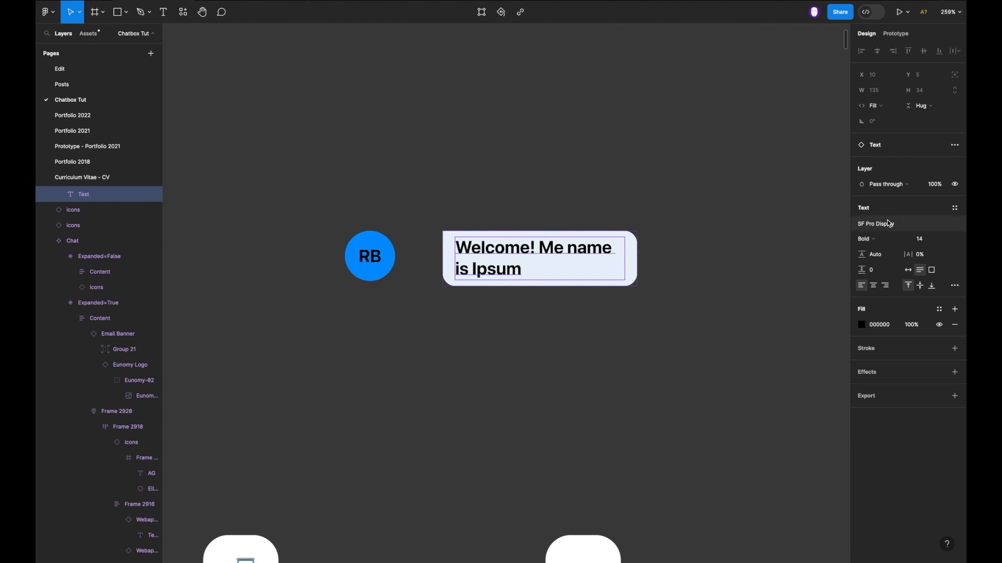
left_click(874, 241)
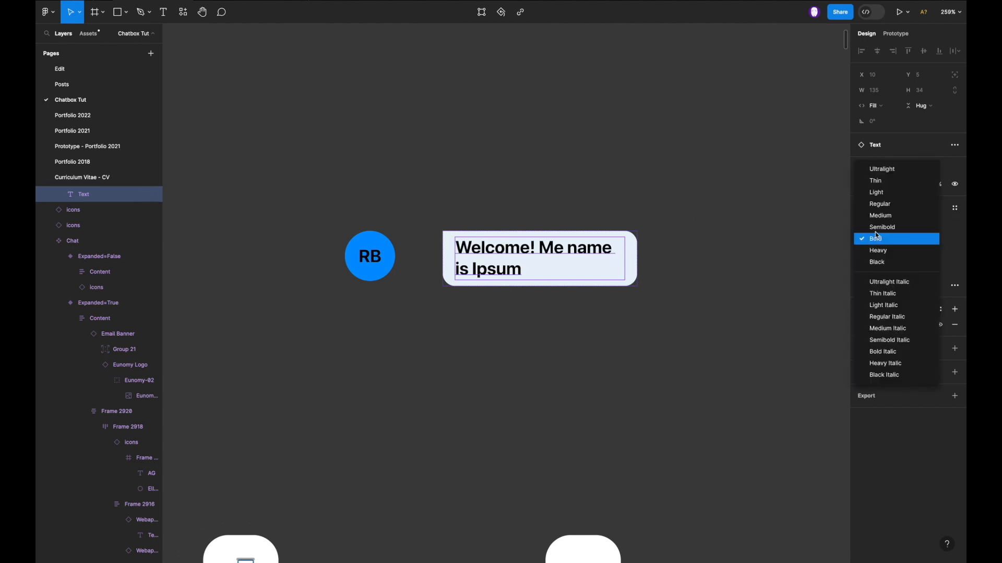
left_click(881, 204)
Duplicate the welcome message bubble directly below the original.
scroll(571, 259, "down", 3)
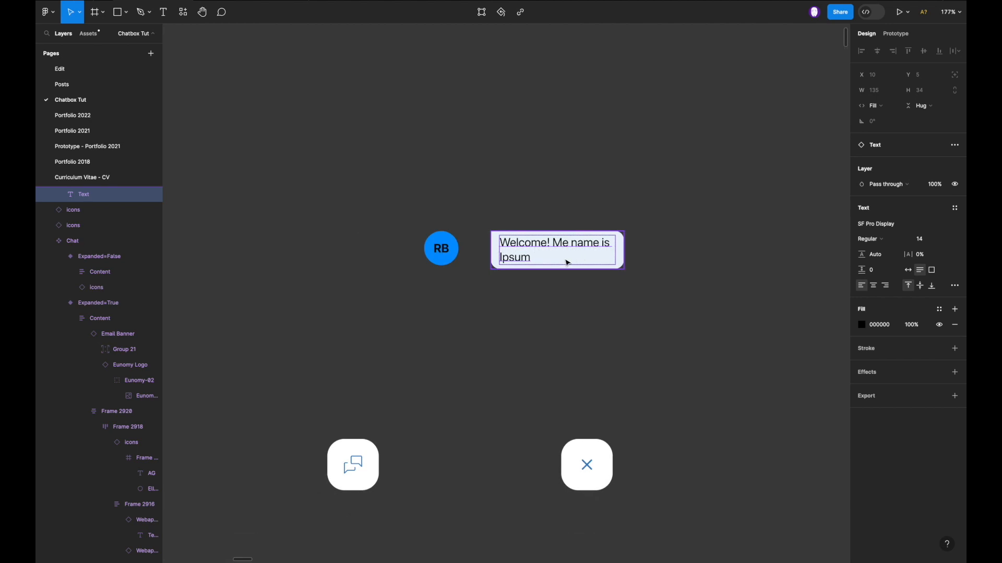
left_click(565, 255)
left_click_drag(565, 249, 565, 301)
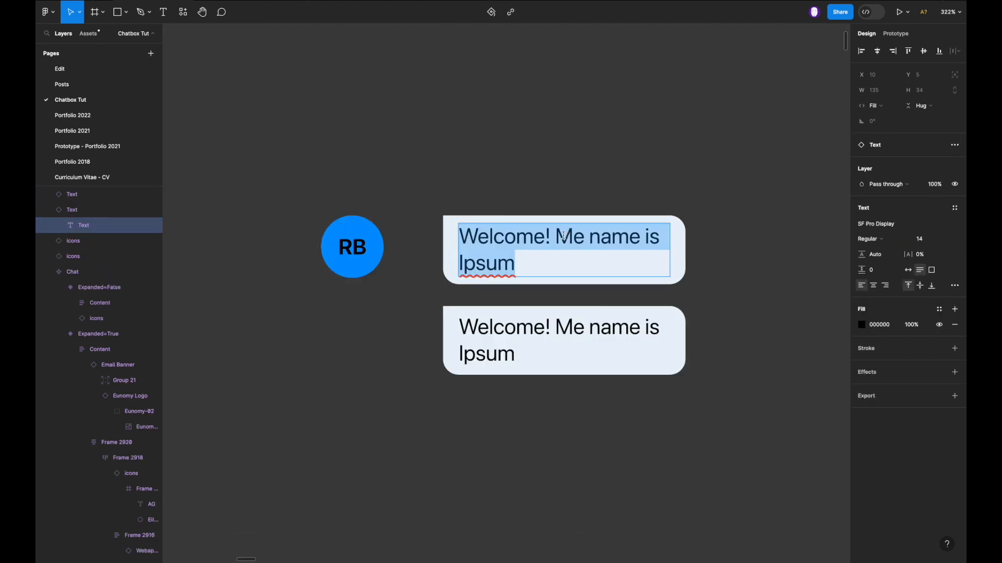
Rewrite the upper bubble's message as "Welcome!" followed by the recipient's first name.
left_click(556, 235)
left_click(581, 237)
left_click_drag(555, 236, 648, 236)
type("Utib")
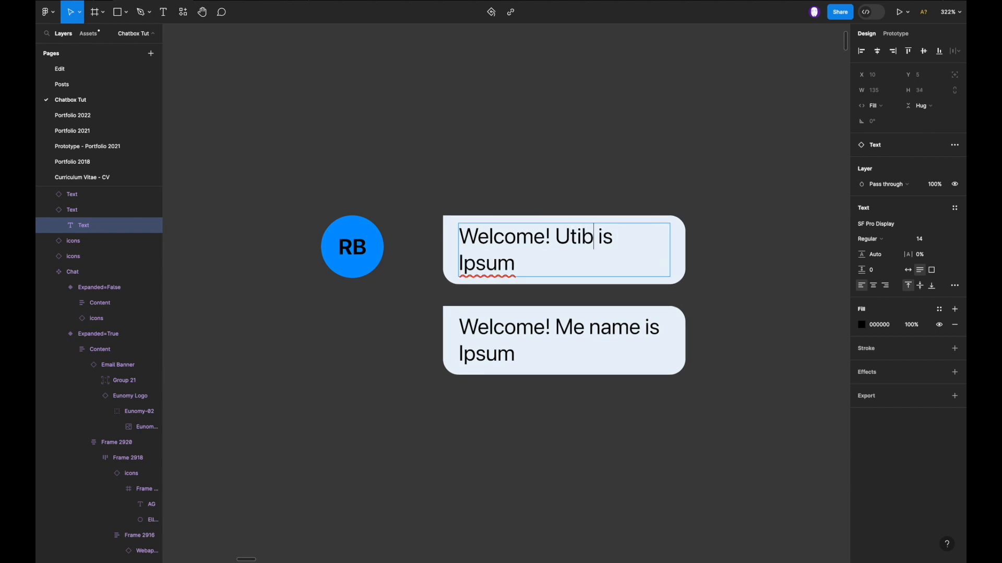
type("e")
left_click_drag(606, 236, 637, 284)
key("BackSpace")
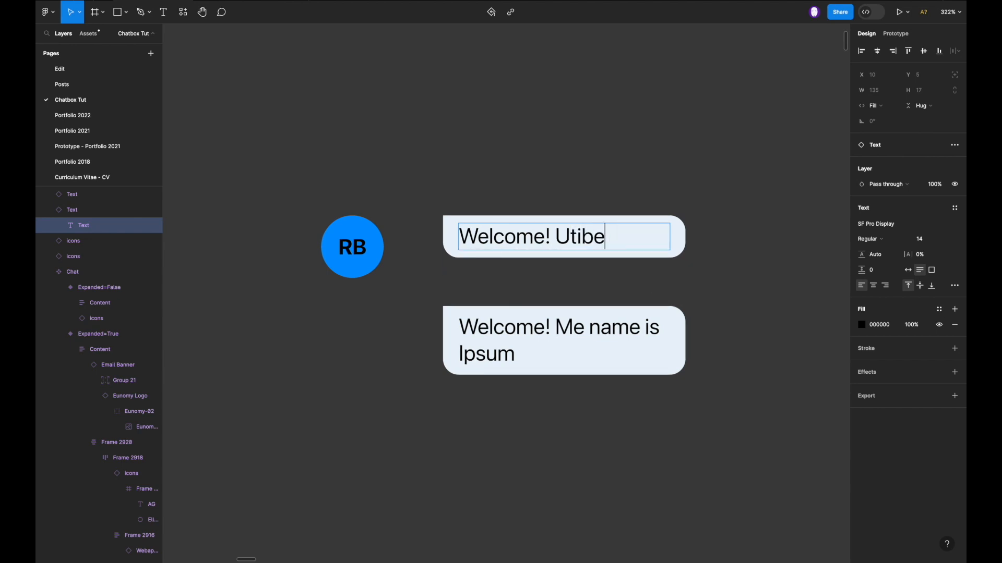
Replace the lower bubble's message with "How can I help you today".
left_click(516, 343)
key("ctrl+a")
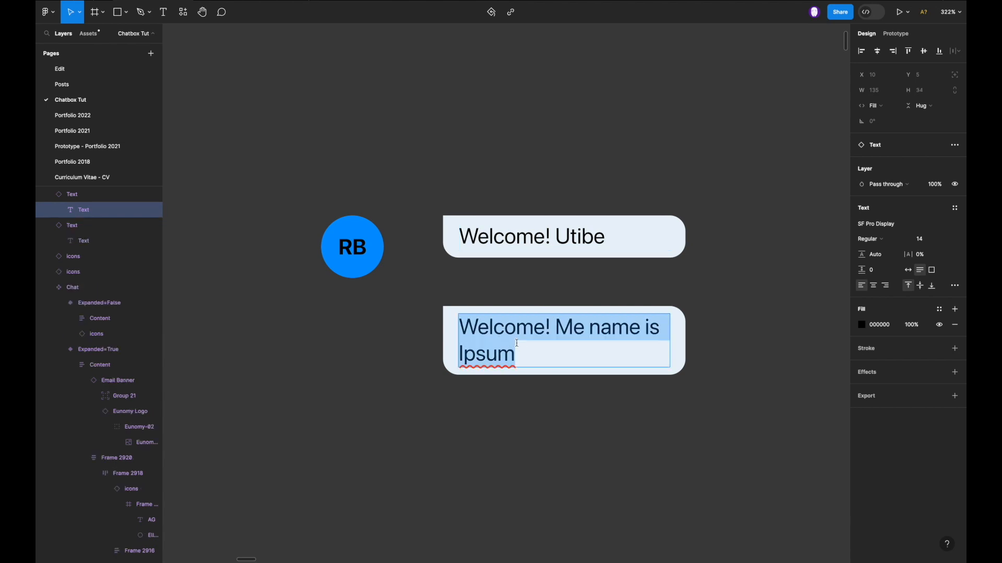
type("How can I help you today")
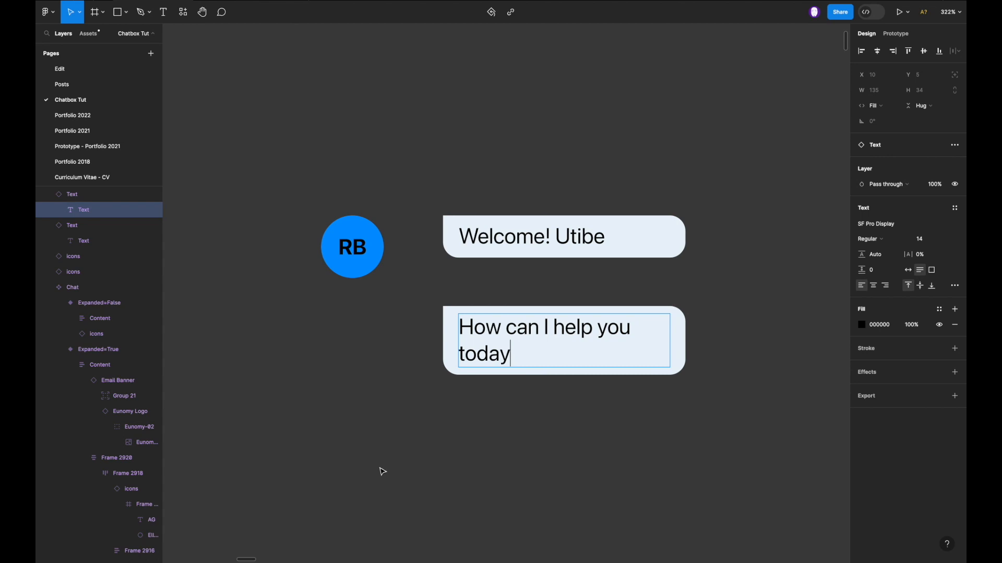
key("Escape")
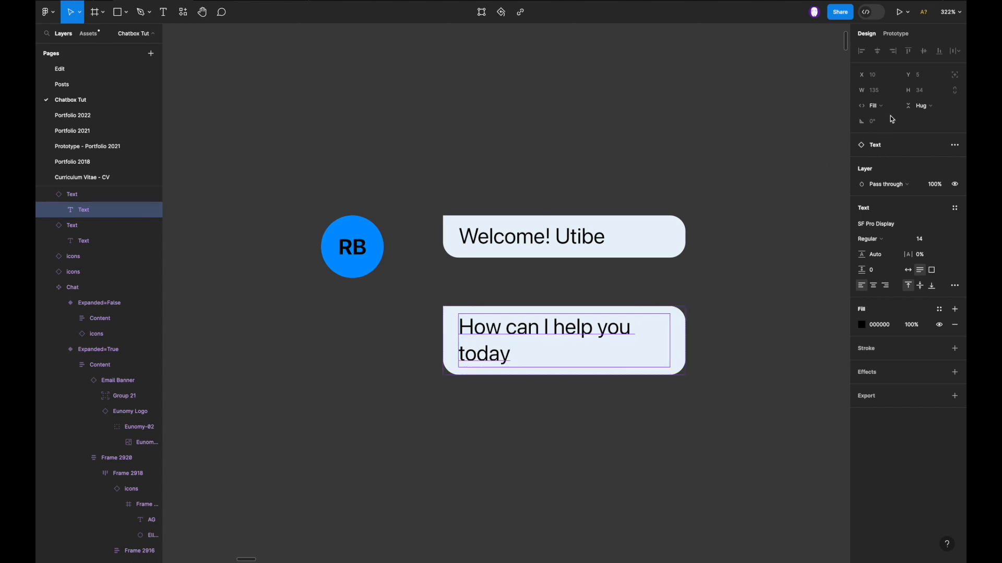
left_click(682, 340)
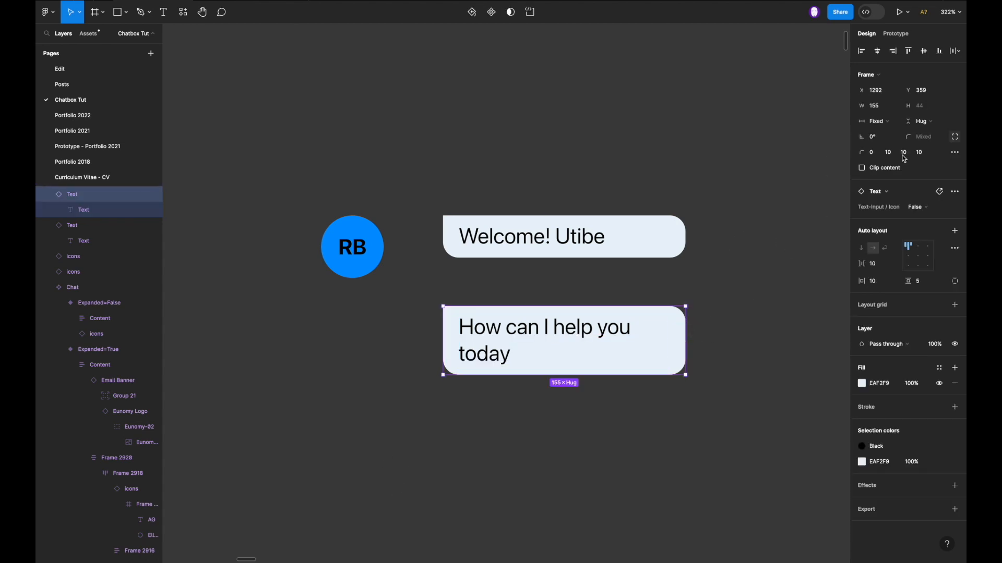
left_click(511, 359)
double_click(512, 359)
key("BackSpace")
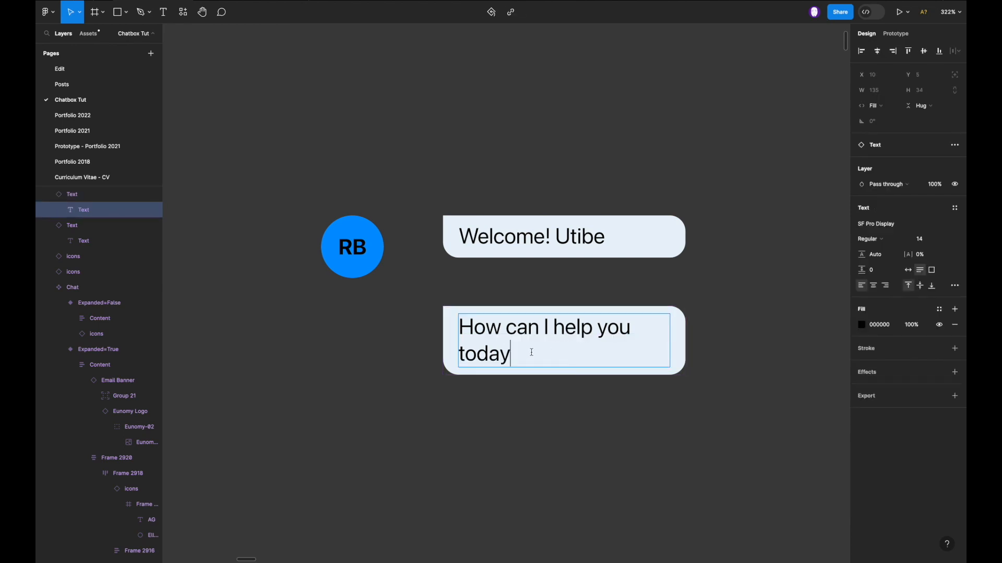
Combine the two message bubbles in a vertical auto layout frame with a spacing of 10.
left_click(574, 245)
left_click(545, 328, "shift")
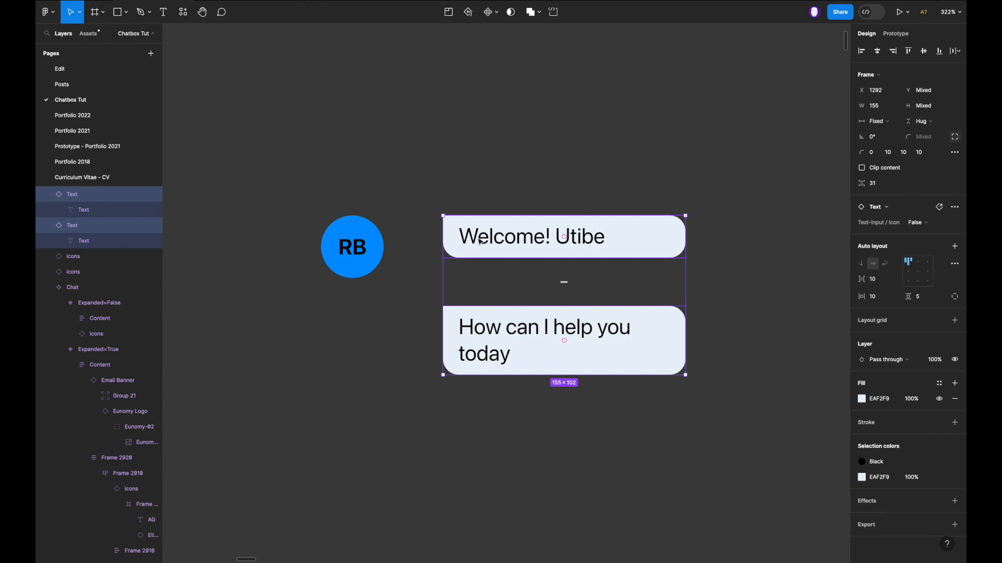
key("shift+a")
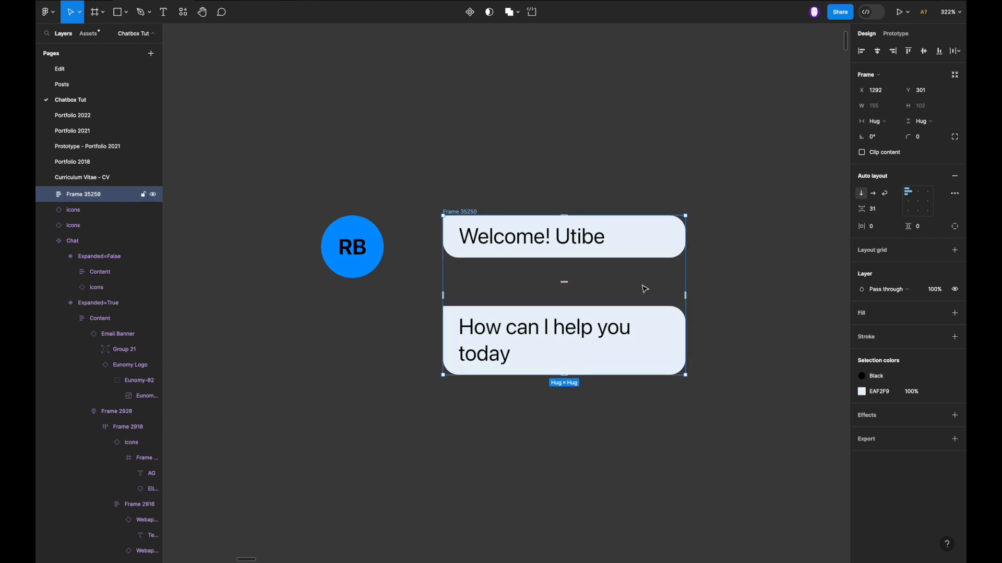
left_click(870, 209)
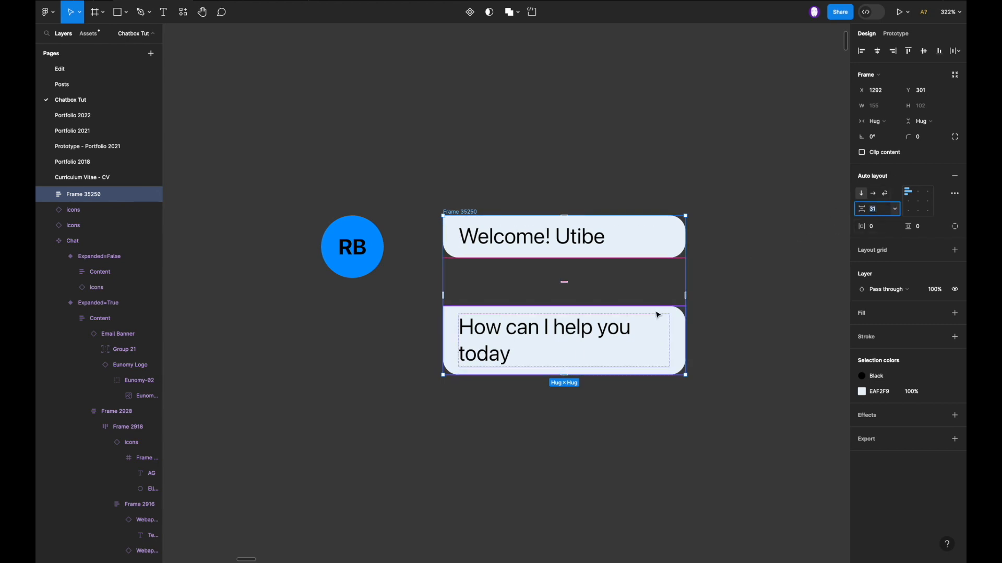
type("10")
key("Return")
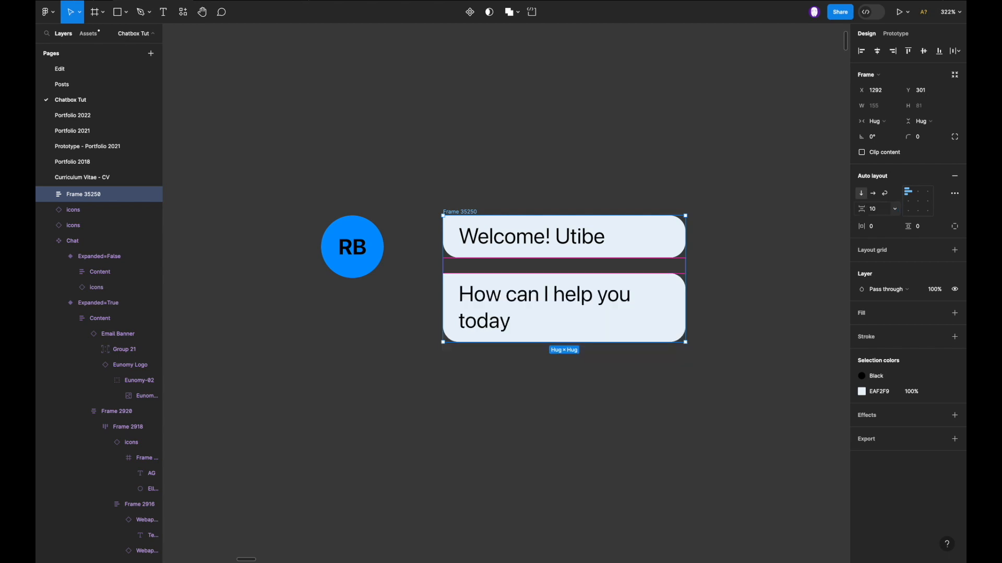
Extend the upper bubble's message with "..." after the name and "It's a beautiful day..." on a second line.
double_click(504, 241)
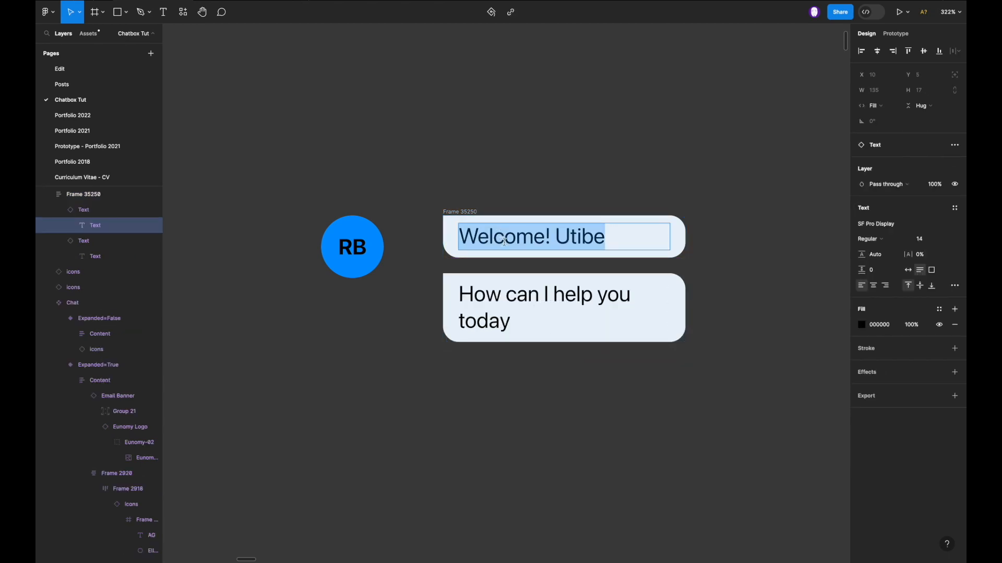
left_click(665, 237)
type("... It's a beautiful day")
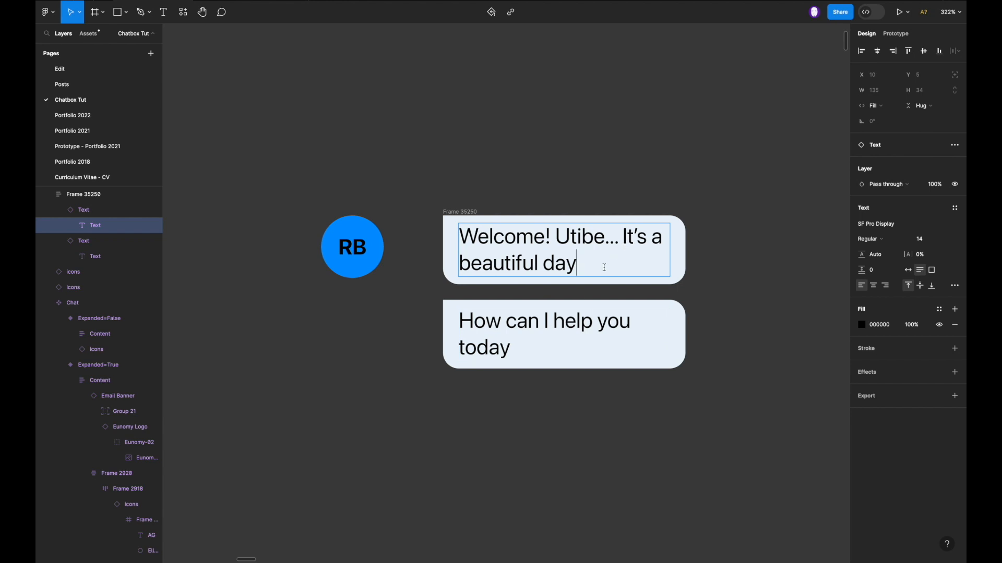
type("...")
left_click(525, 346)
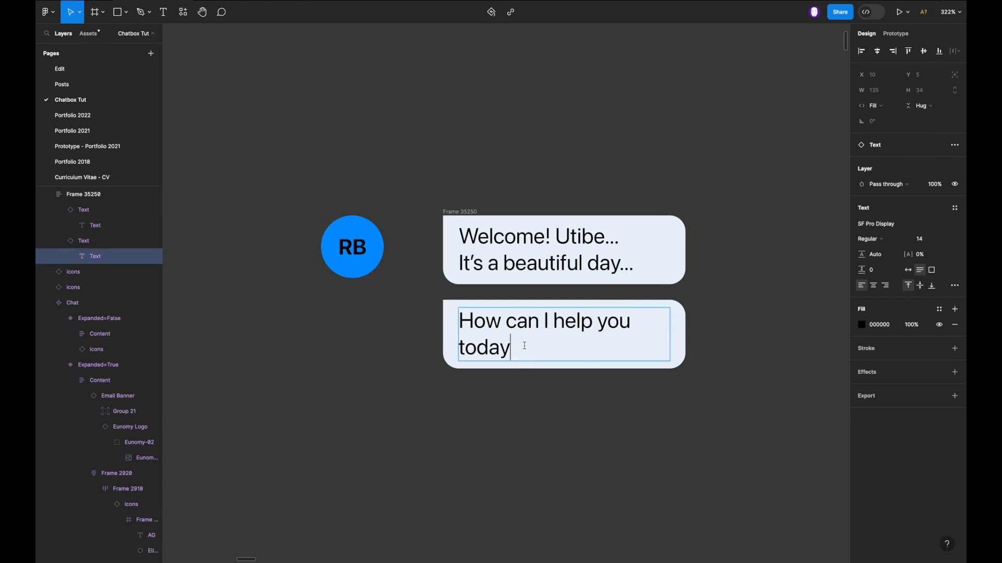
End the lower bubble's message with "?" and combine the RB avatar and the bubble frame side by side in a horizontal auto layout frame.
type("?")
scroll(500, 261, "down", 4)
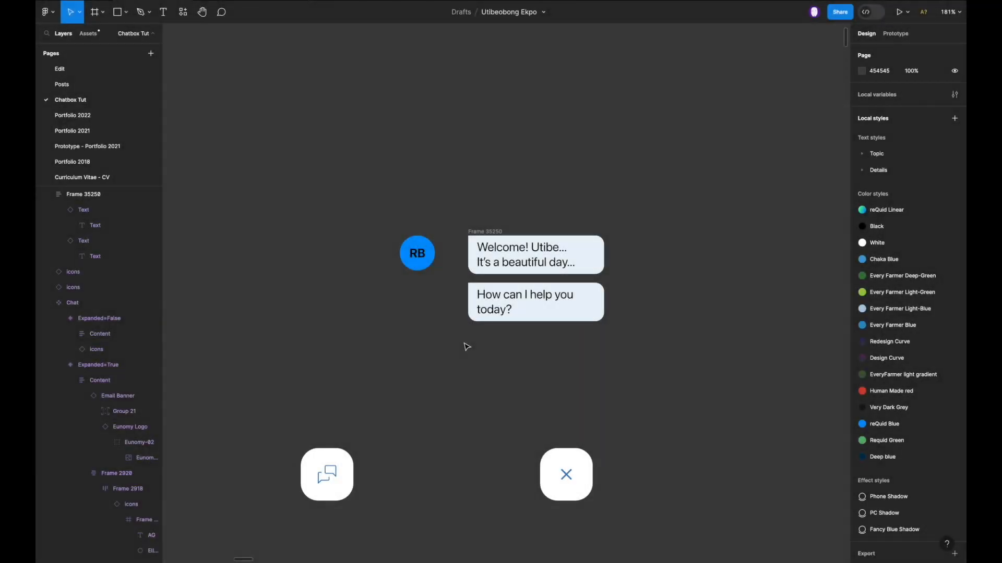
left_click(422, 251)
left_click_drag(424, 251, 480, 233)
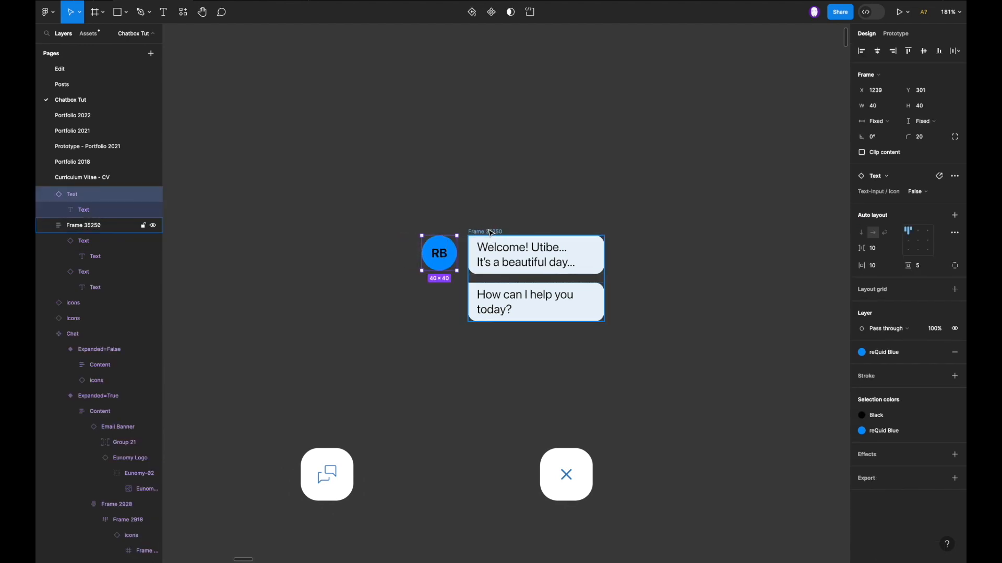
left_click(491, 232, "shift")
key("shift+a")
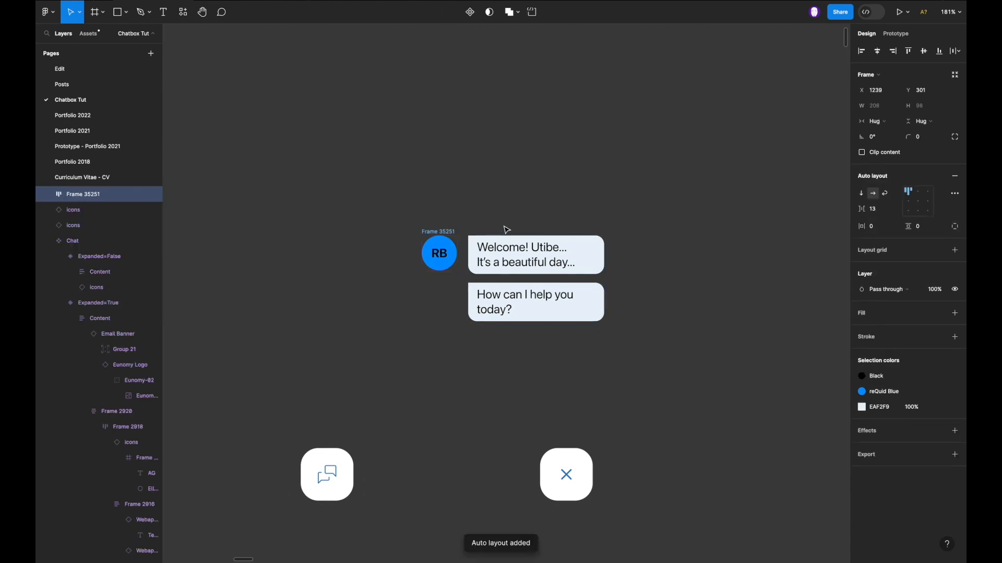
Duplicate the avatar-and-bubbles frame about 47 px directly below the original.
scroll(521, 227, "down", 5)
left_click_drag(537, 223, 537, 301)
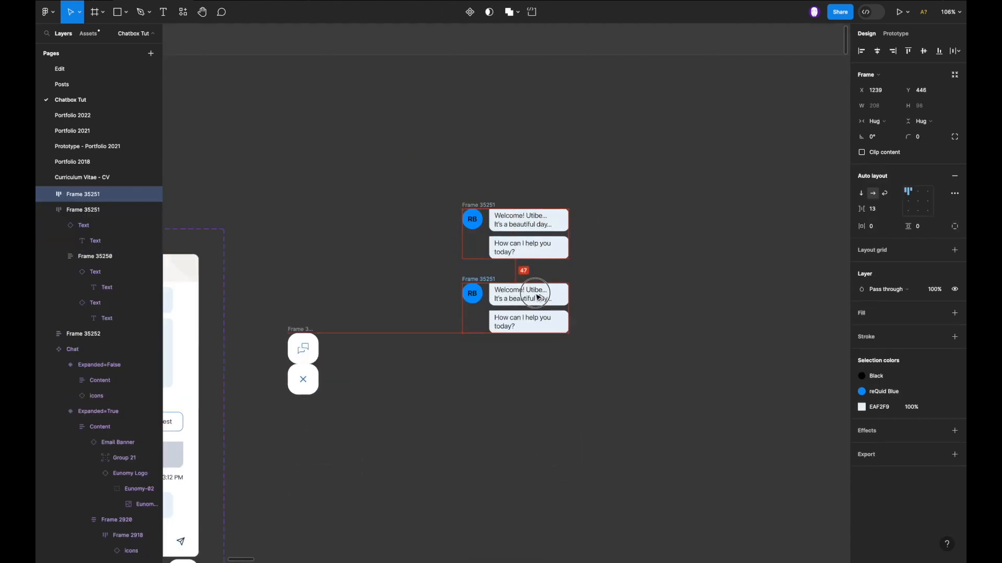
left_click(537, 300)
key("Escape")
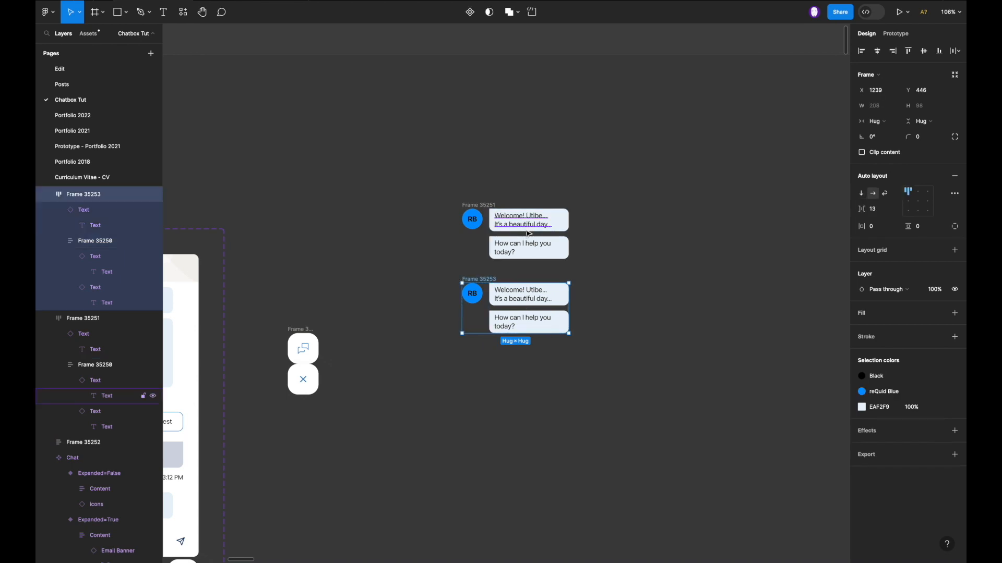
Rename the upper chat frame as "Robot" and its copy below as "Me".
left_click(487, 205)
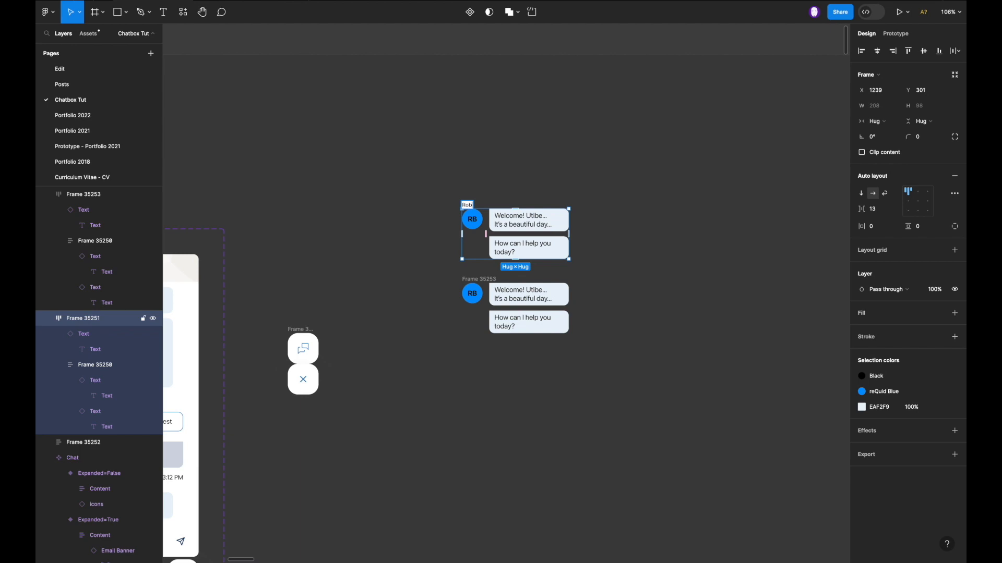
double_click(472, 279)
type("M")
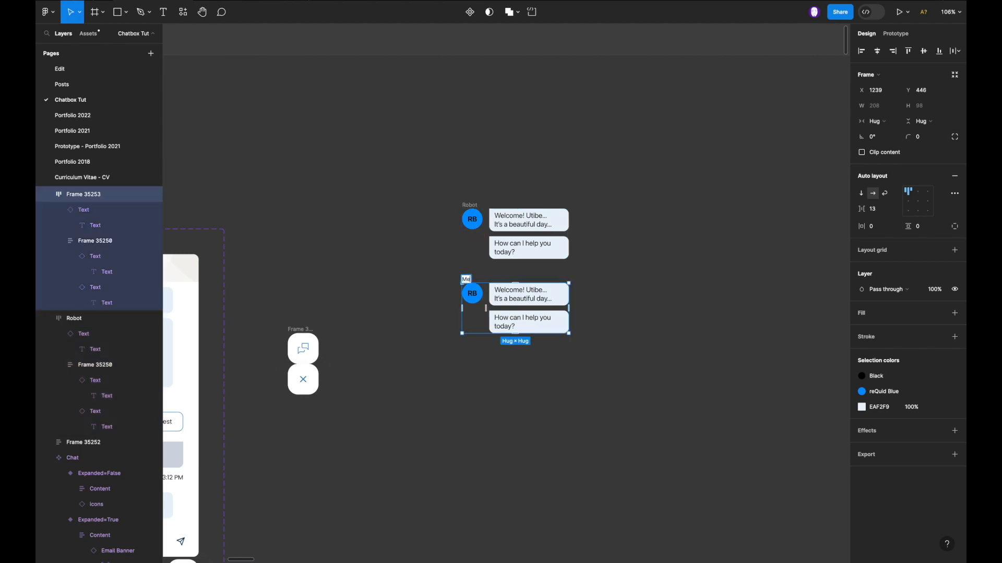
type("e")
key("Return")
Set the top-left corner radius of both bubbles in the Me frame to 10 and the top-right radius to 0.
scroll(507, 305, "up", 5)
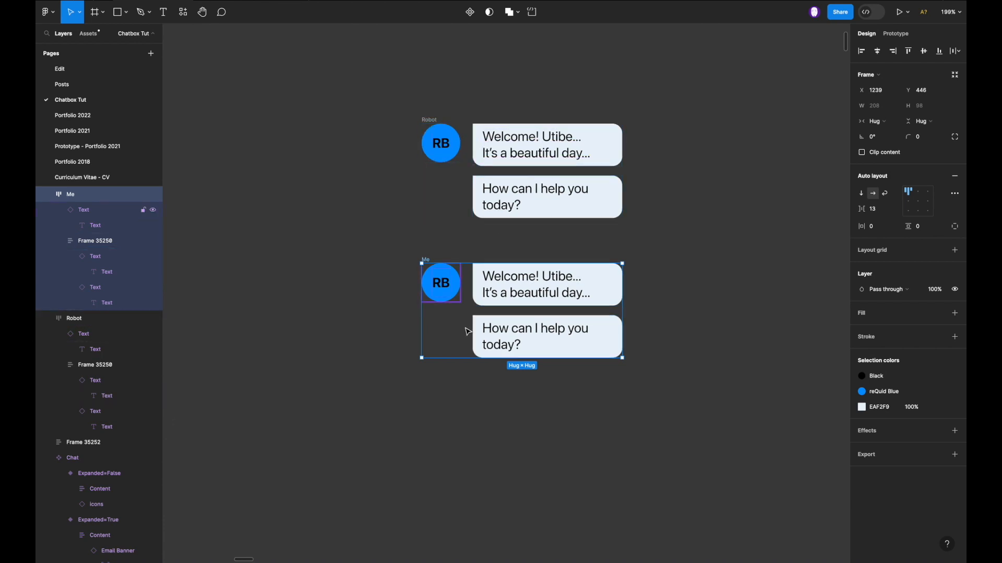
double_click(616, 279)
left_click(609, 333, "shift")
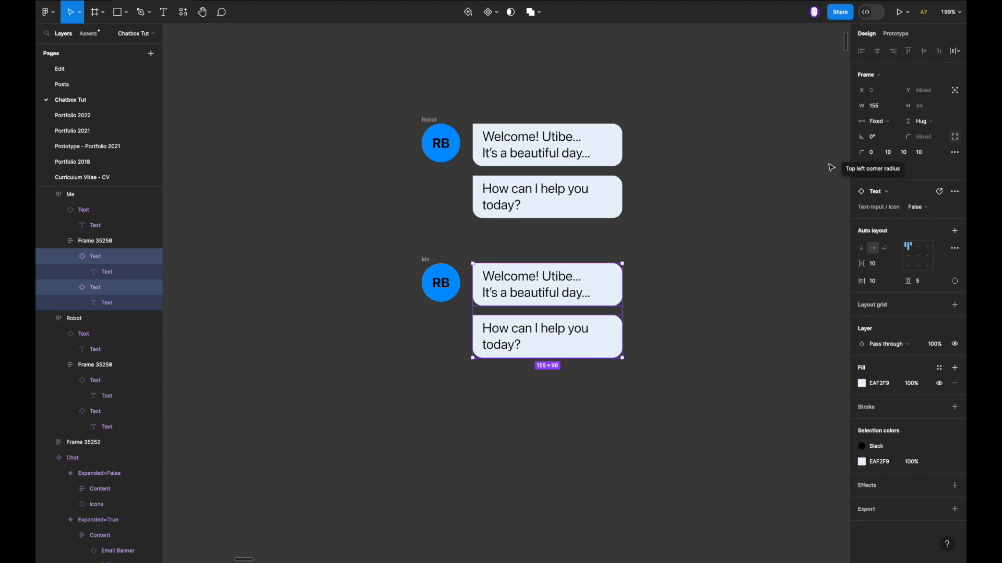
left_click(871, 154)
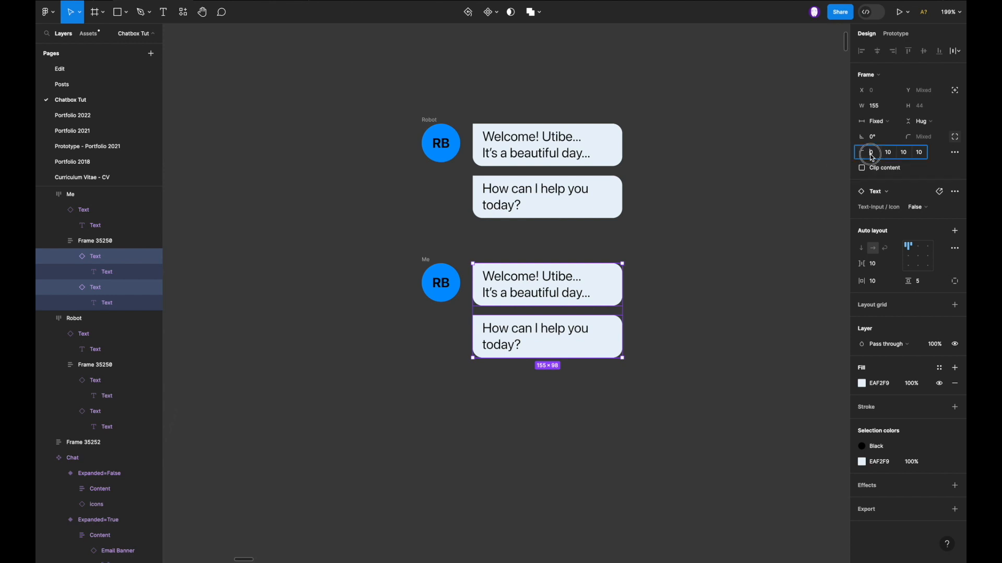
left_click(890, 154)
type("0")
key("Return")
left_click(871, 154)
key("Return")
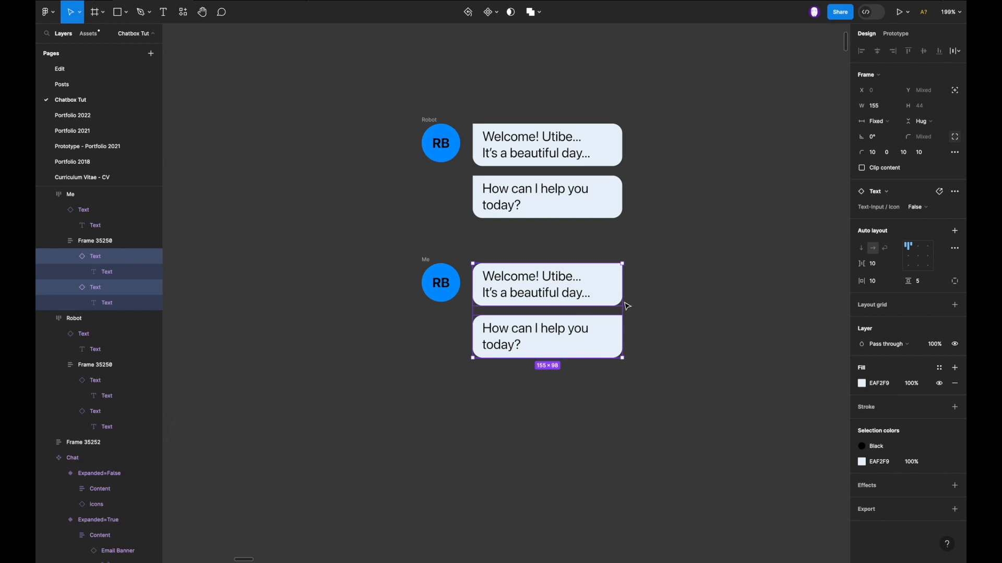
Move the Me frame's avatar to the right of its bubbles and change its initials to "Me".
left_click(452, 301)
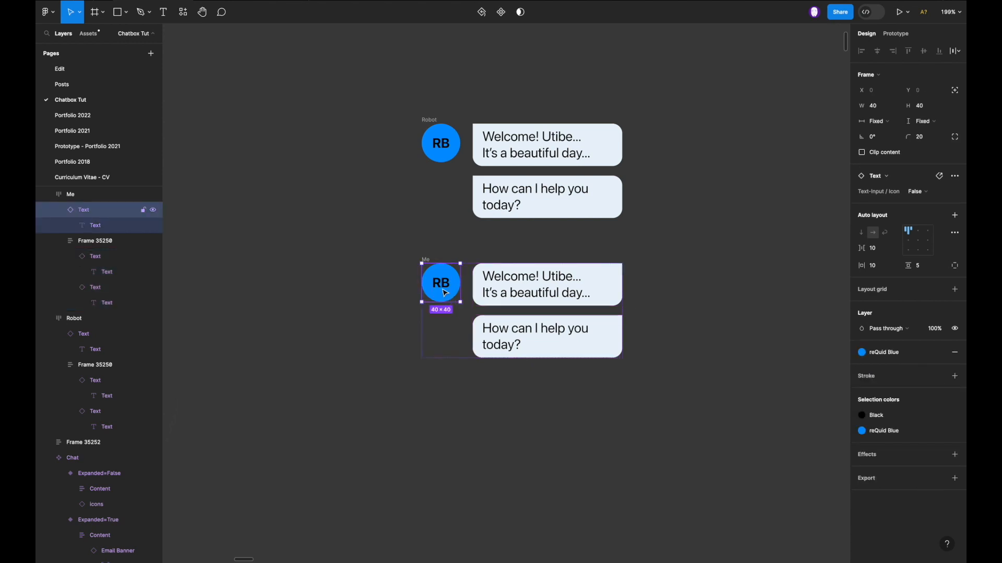
left_click_drag(444, 293, 603, 290)
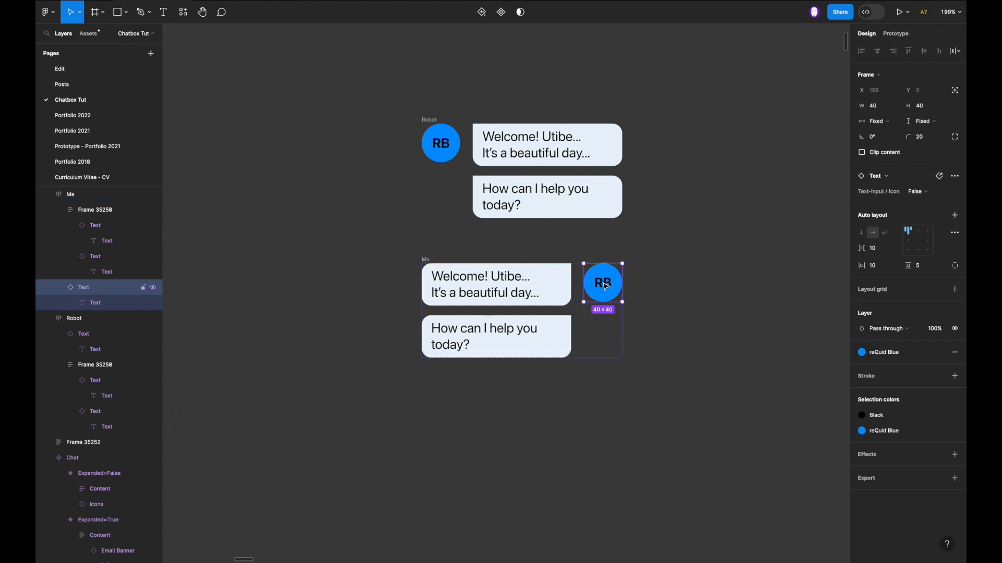
double_click(606, 286)
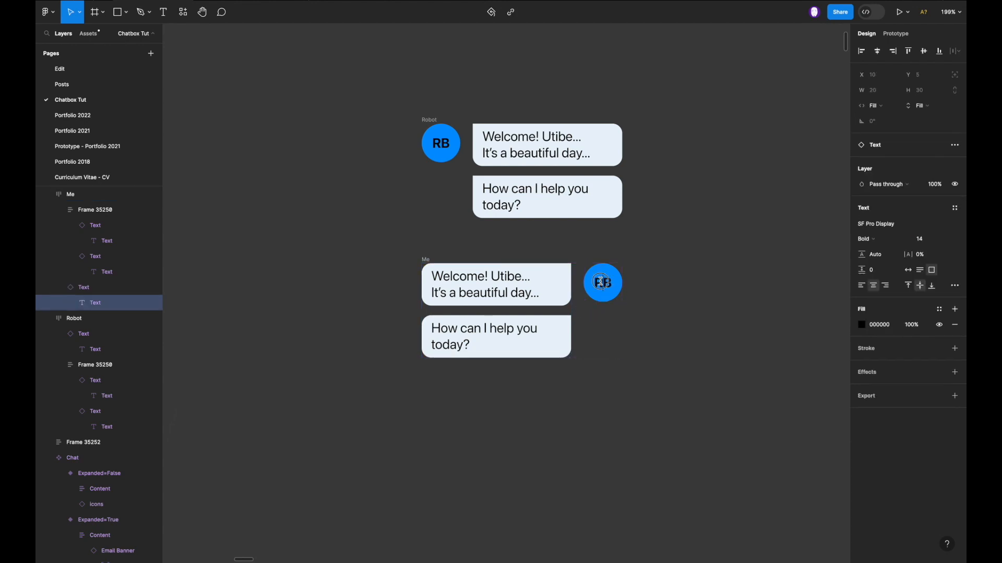
type("Me")
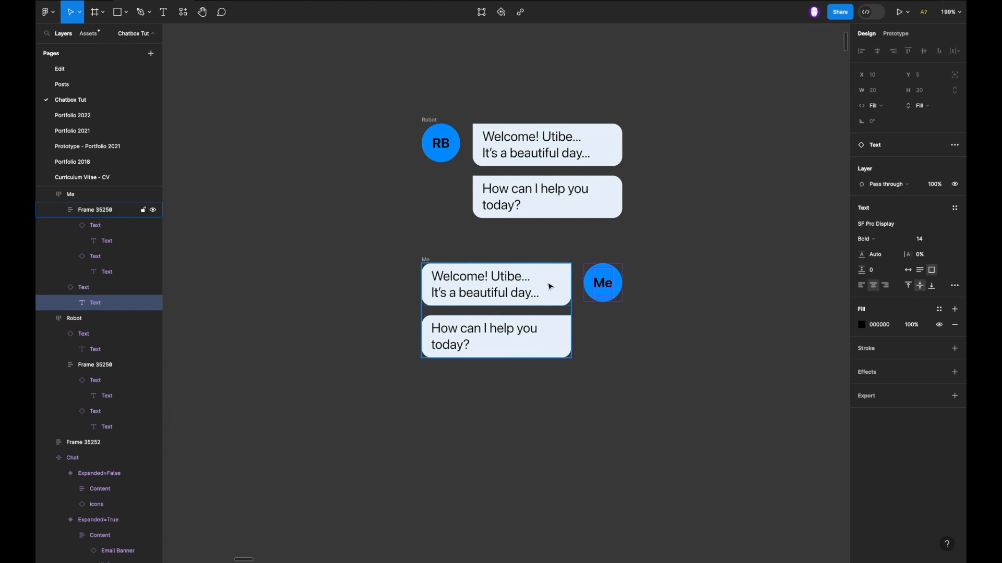
left_click(594, 329)
left_click_drag(529, 312, 583, 306)
key("ctrl+z")
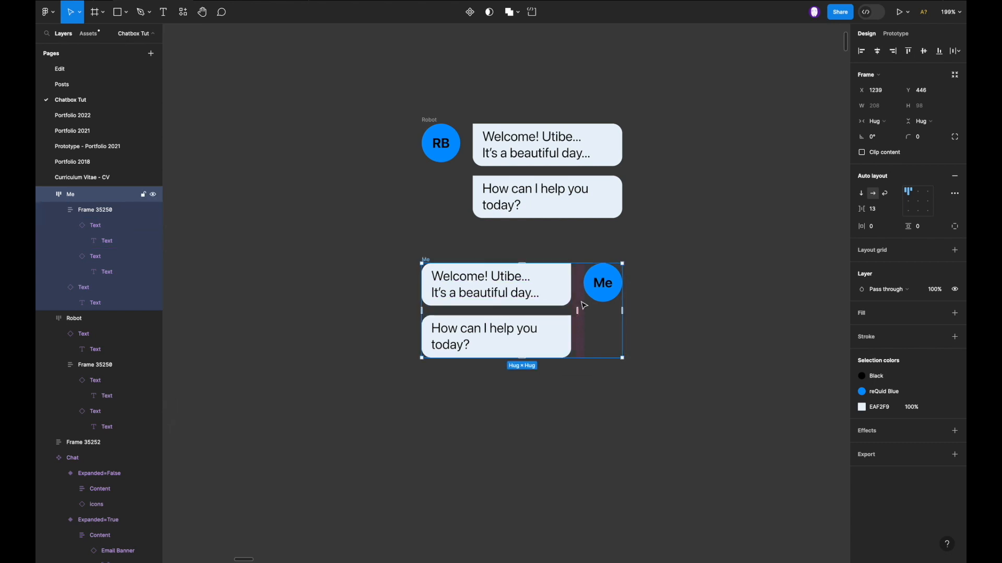
Apply the Chaka Blue colour style to the fill of both bubbles in the Me frame.
left_click(552, 298)
left_click(555, 338, "shift")
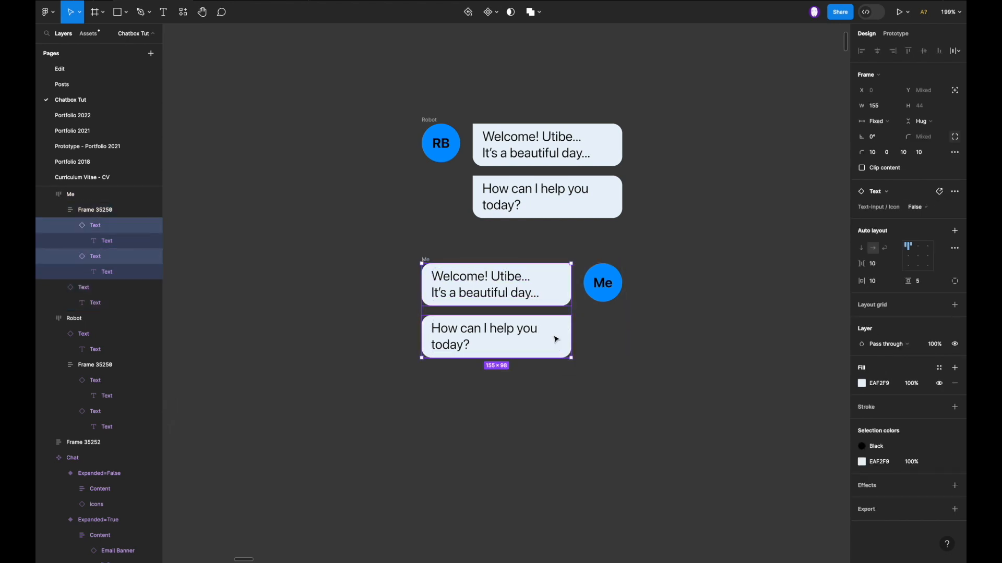
left_click(939, 368)
scroll(784, 445, "down", 1)
scroll(785, 445, "up", 1)
left_click(773, 467)
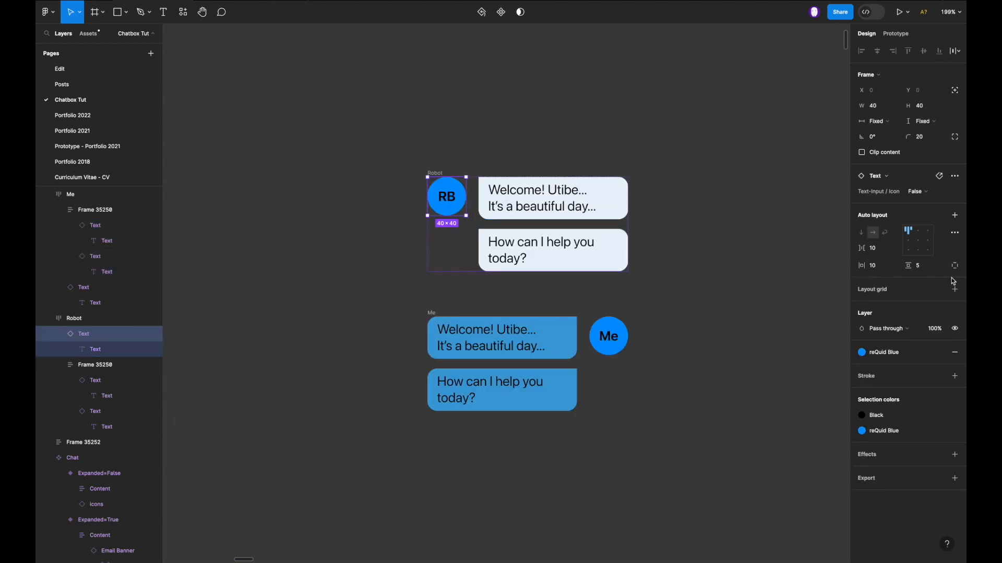
Detach the RB avatar's fill style, set its fill to EAF2F9 and add a Chaka Blue stroke.
left_click(887, 354)
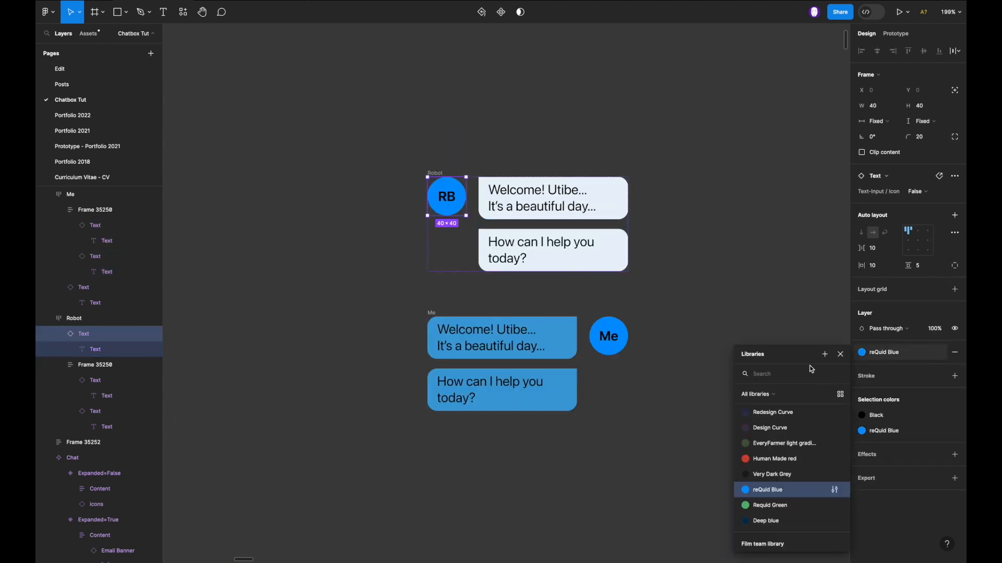
left_click(554, 206)
left_click(887, 385)
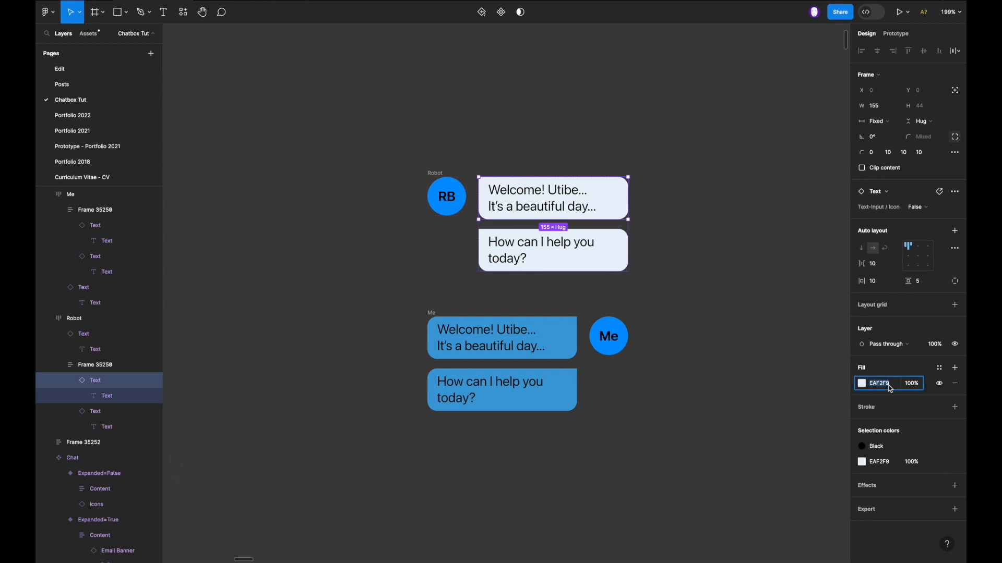
left_click(462, 191)
left_click(887, 353)
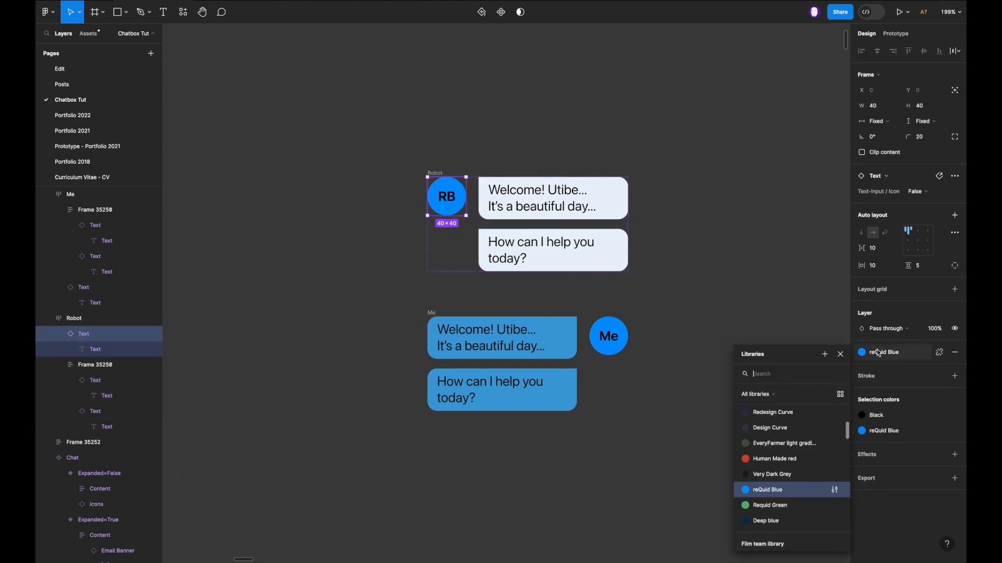
left_click(939, 353)
left_click(883, 375)
type("EAF2F9")
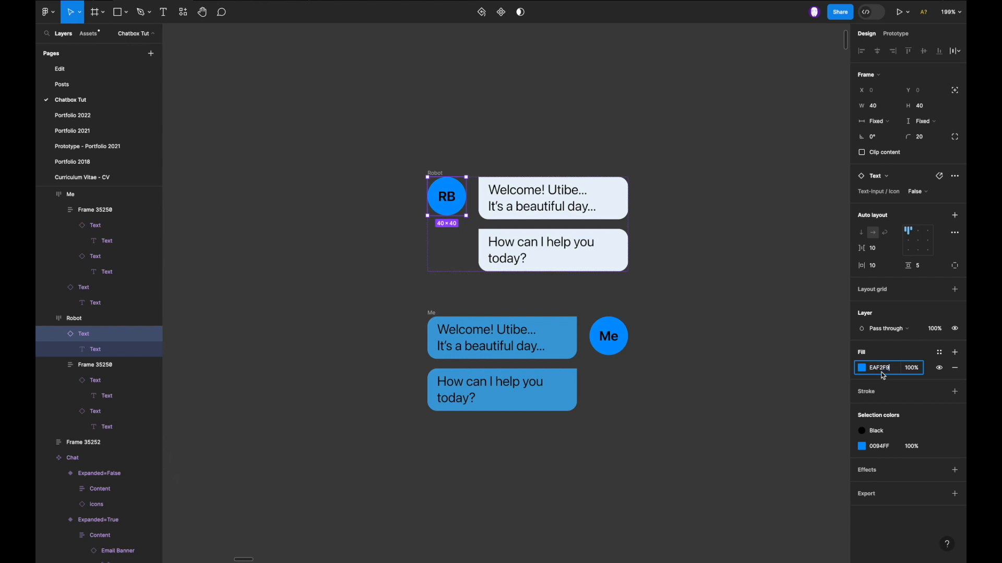
left_click(939, 392)
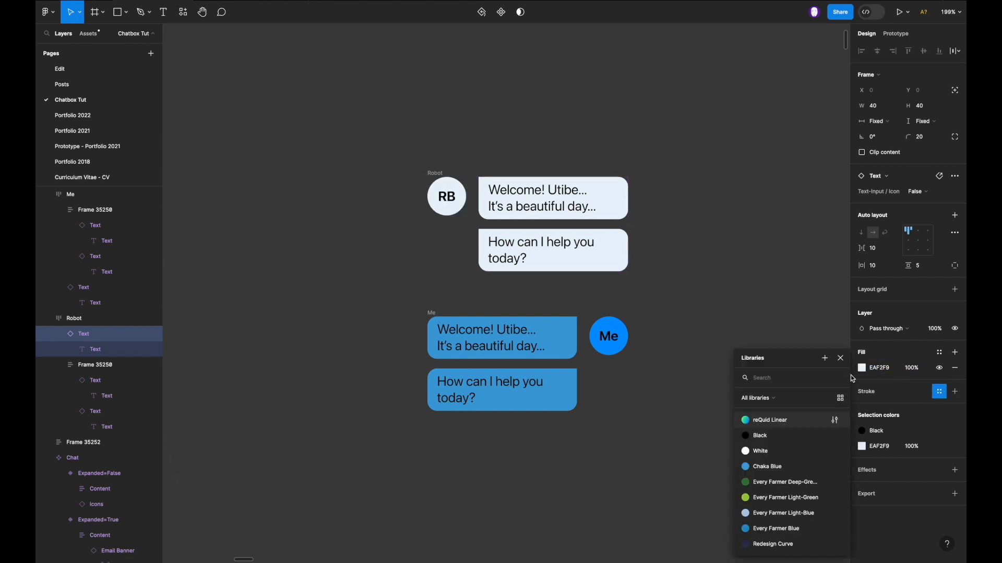
left_click(775, 471)
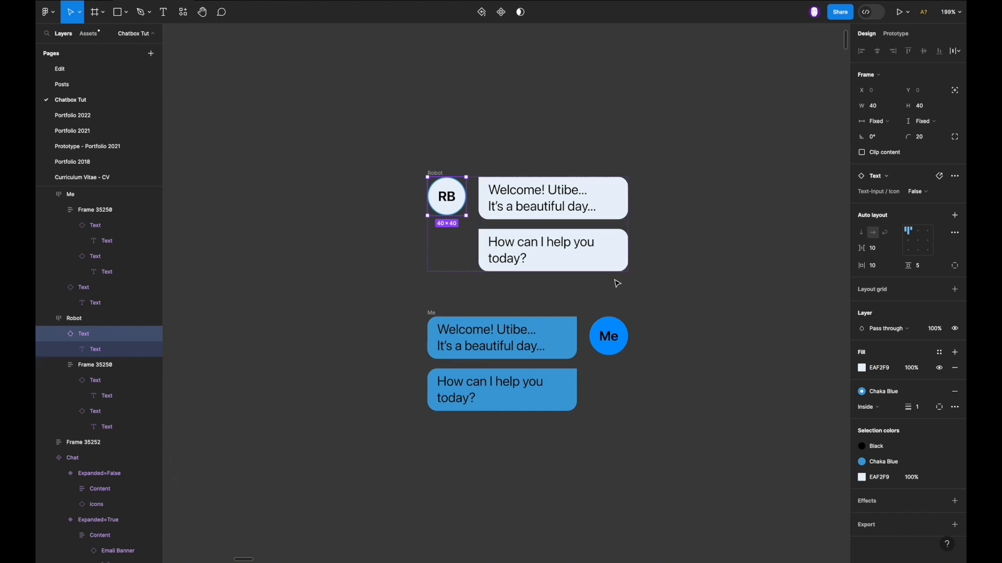
left_click(600, 335)
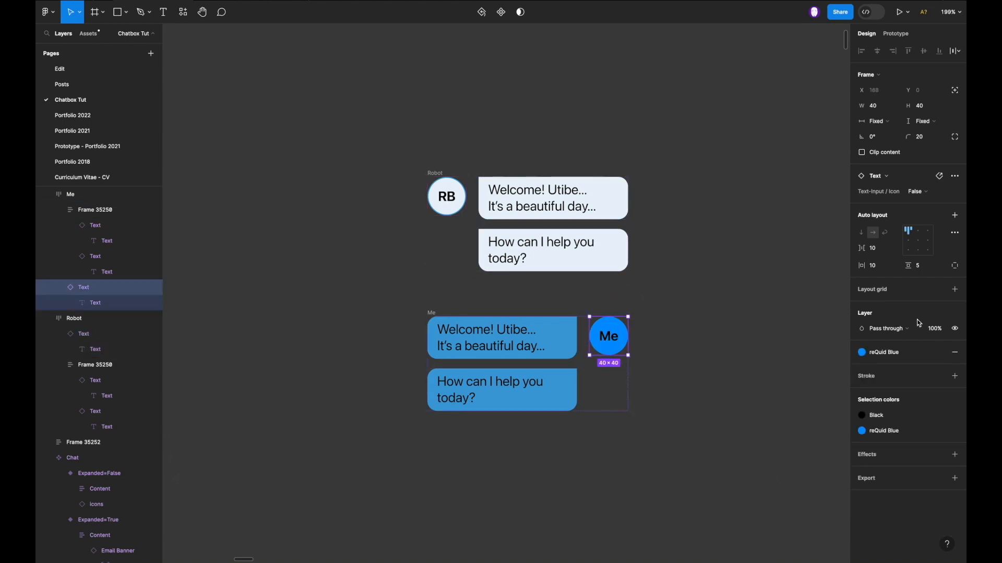
left_click(890, 352)
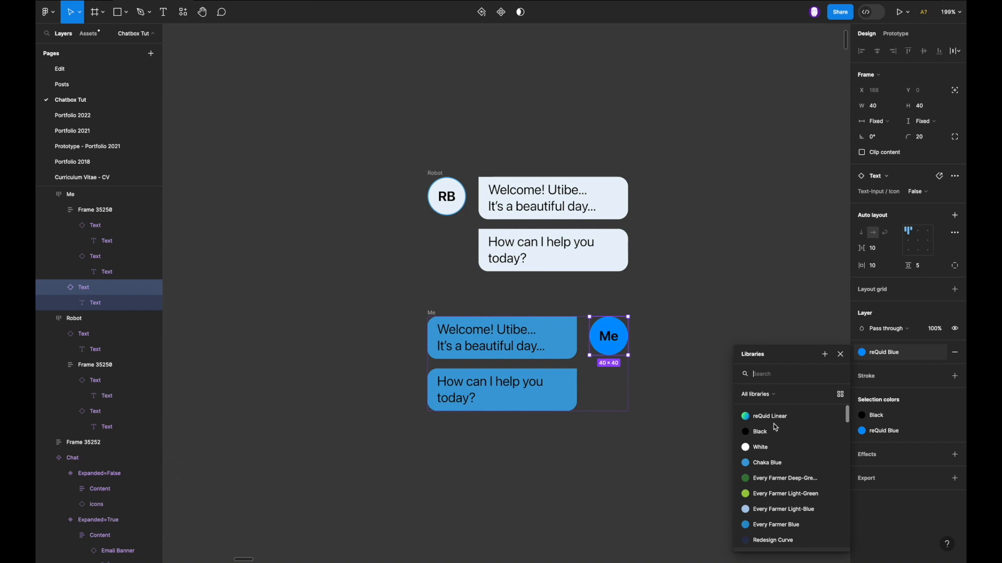
left_click(761, 447)
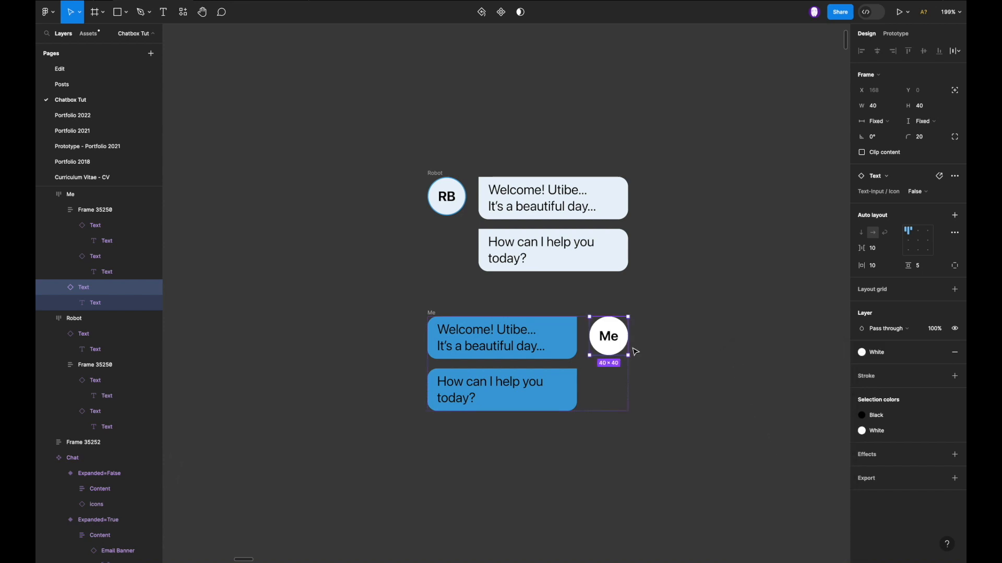
key("ctrl+z")
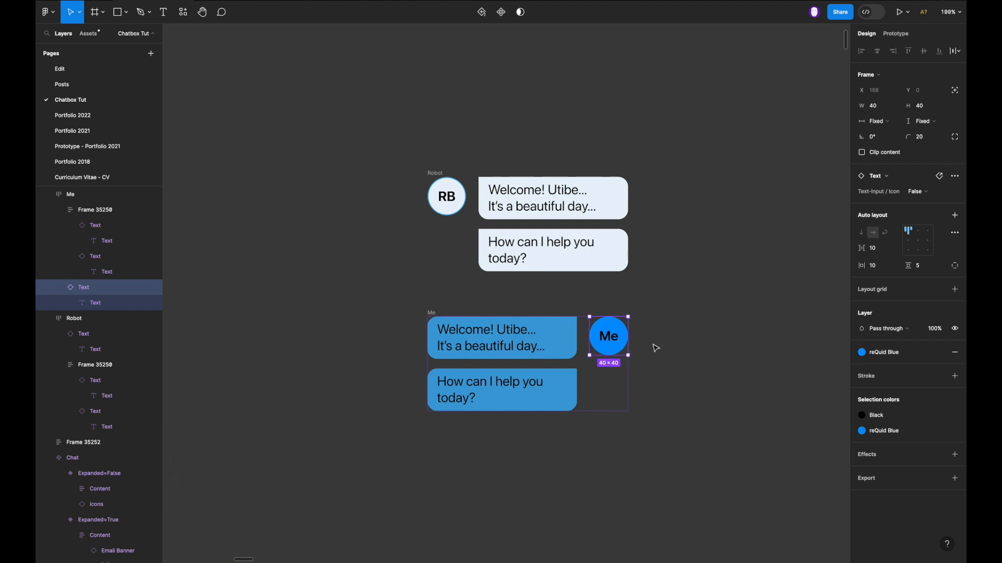
Change the Me avatar's text colour to the White style.
left_click(879, 417)
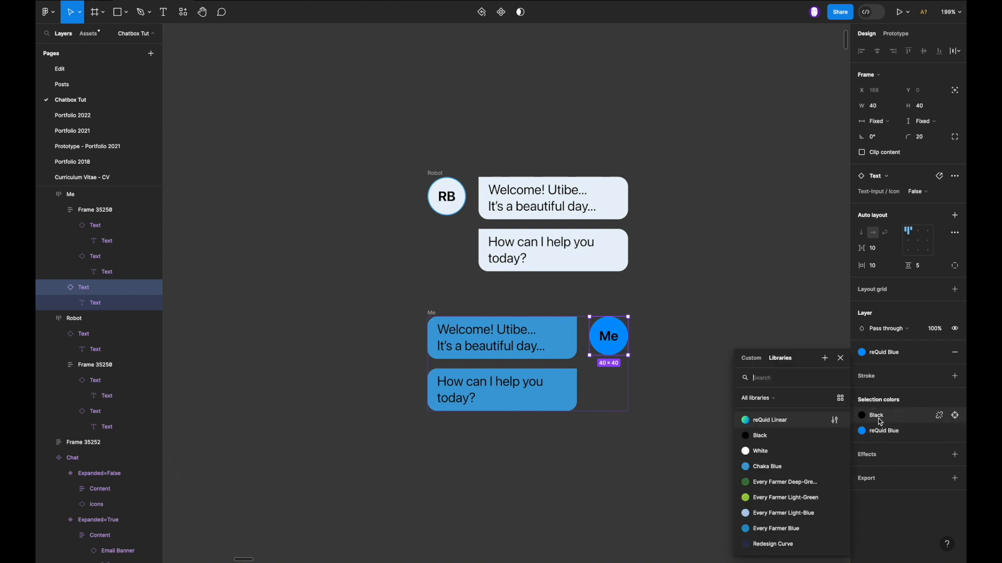
left_click(757, 453)
scroll(693, 352, "left", 3)
scroll(693, 352, "down", 3)
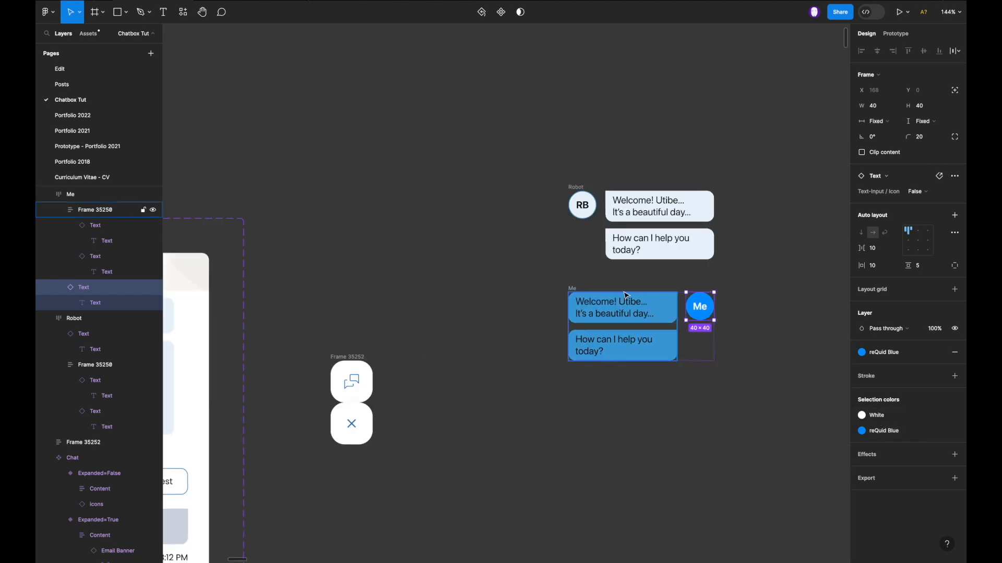
Draw a frame about 287 × 310 around the Robot and Me message groups.
left_click(573, 290)
scroll(571, 289, "left", 3)
scroll(571, 290, "up", 1)
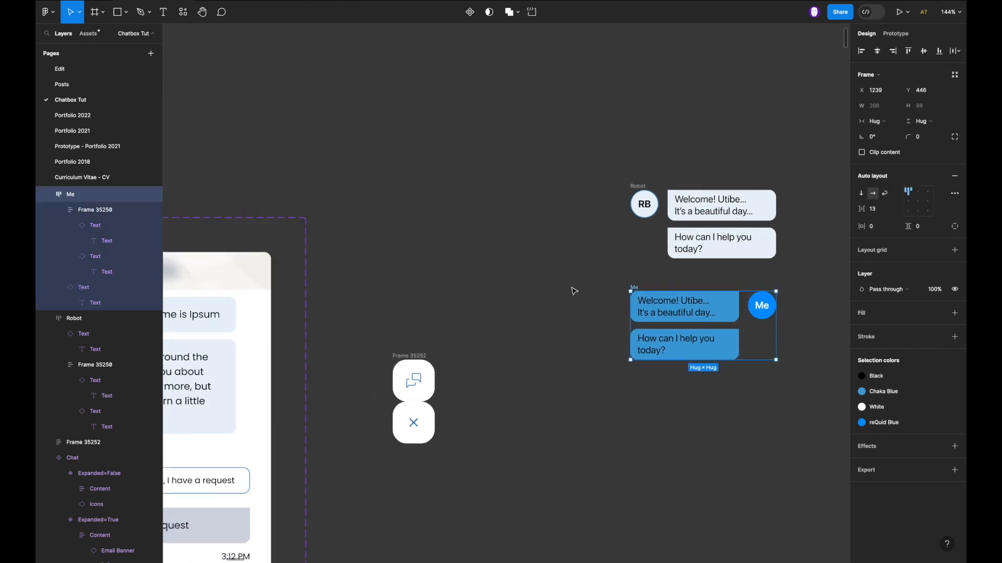
scroll(582, 266, "right", 3)
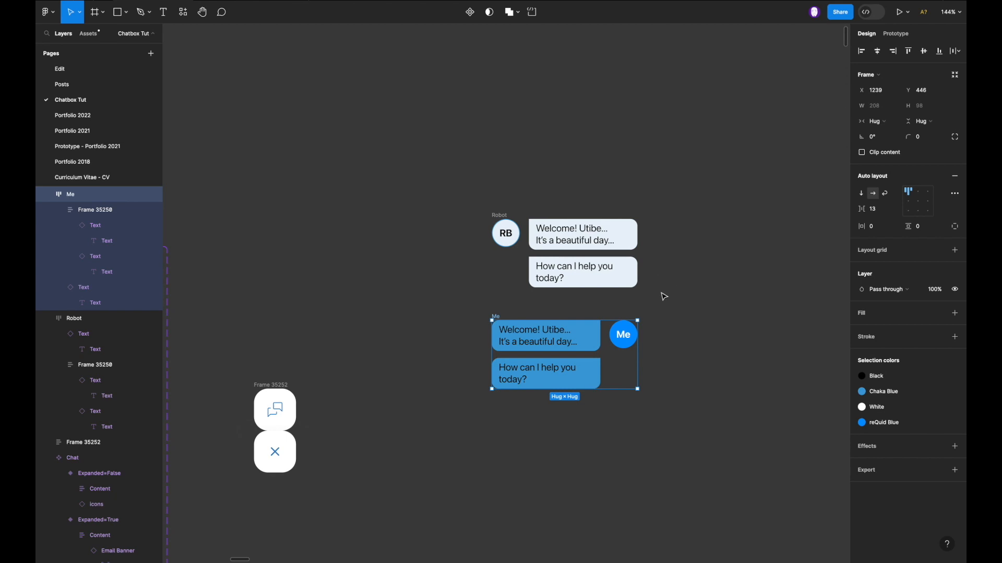
left_click(664, 297)
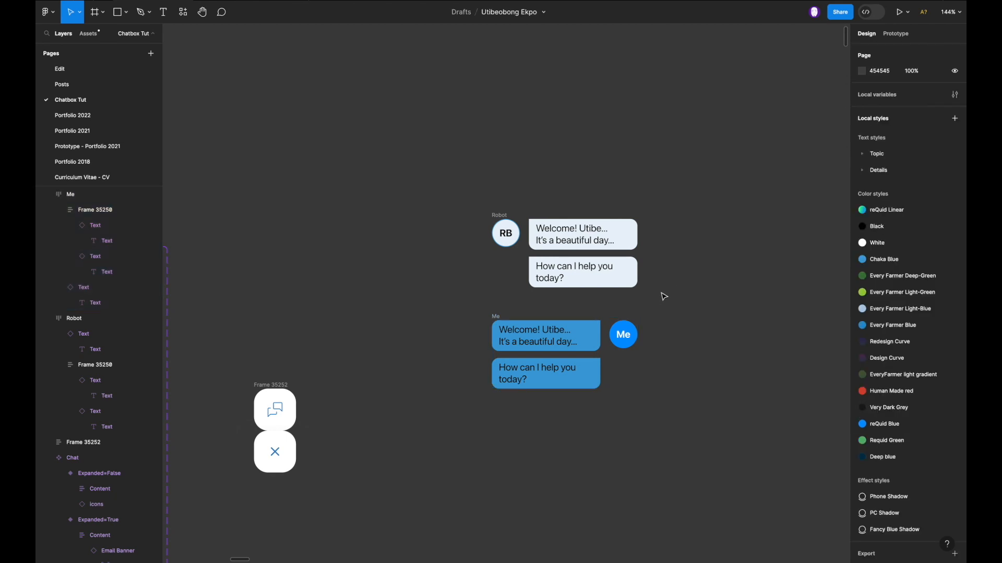
key("f")
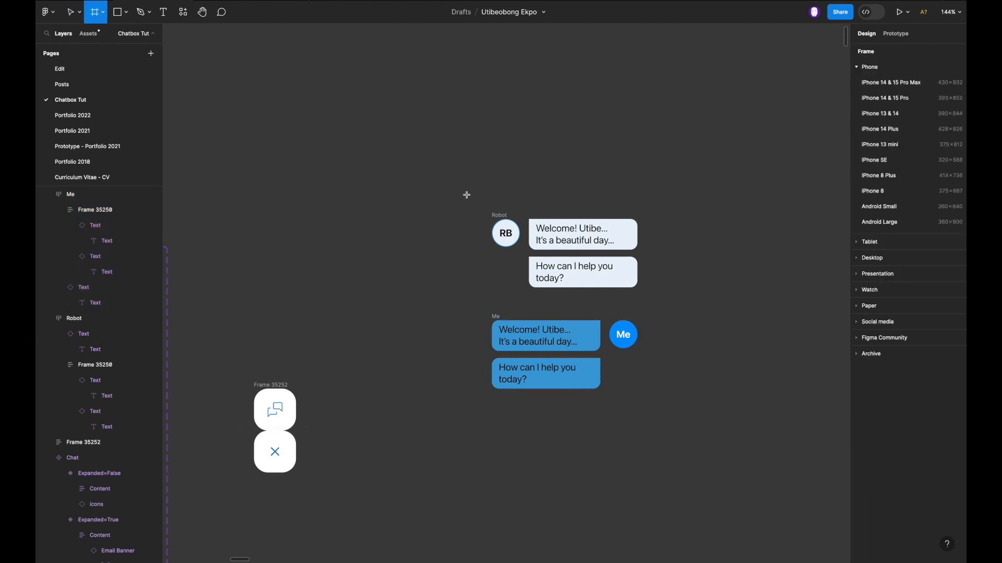
left_click_drag(466, 196, 667, 413)
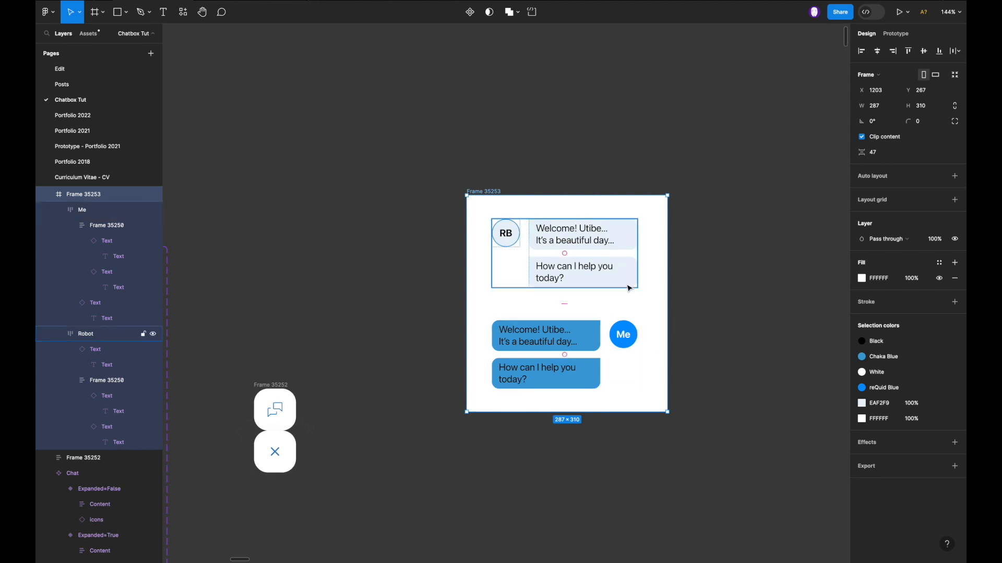
left_click_drag(641, 295, 621, 265)
key("super+z")
scroll(618, 264, "up", 3)
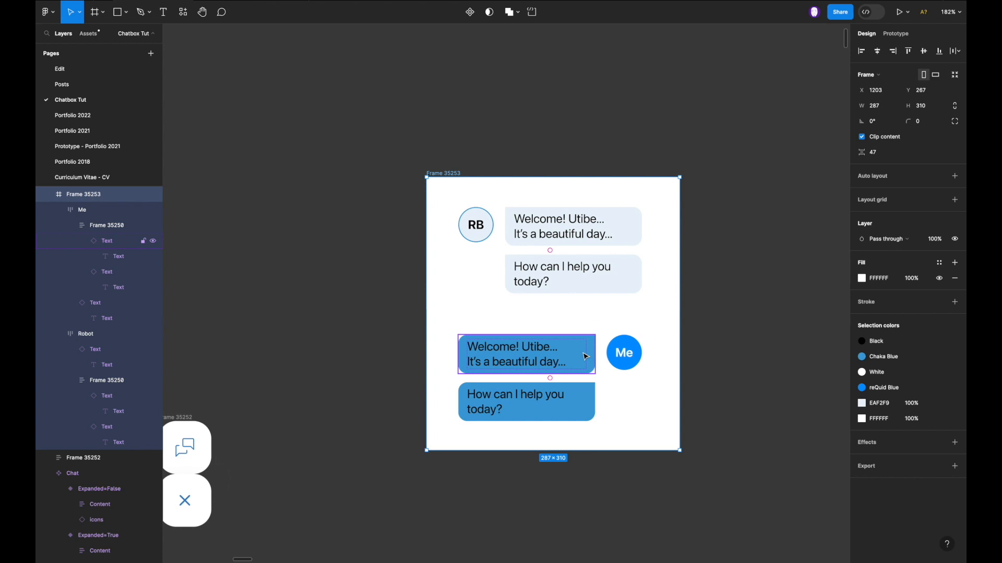
Change the text colour of both Me message bubbles to the White style.
left_click(585, 356)
left_click(579, 401, "shift")
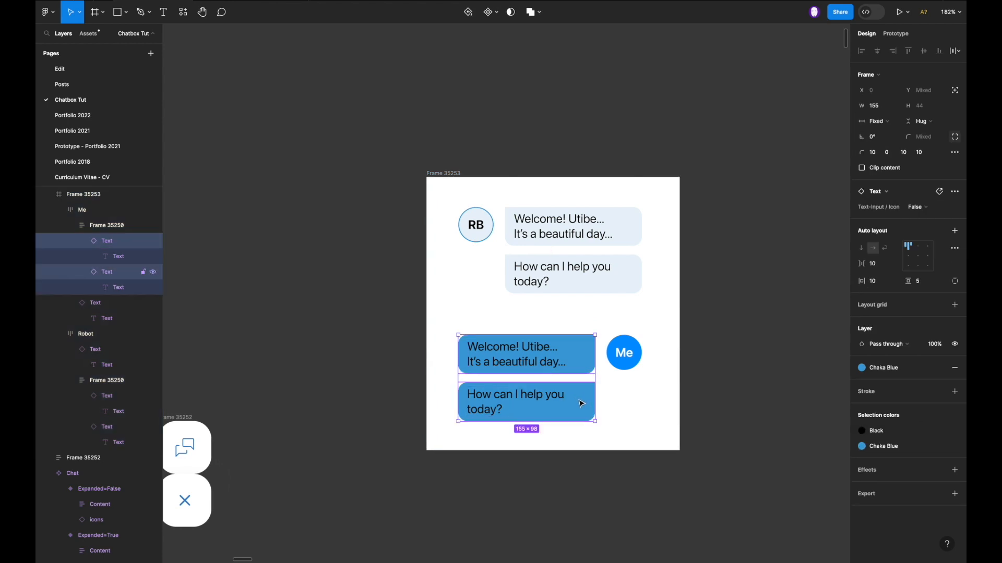
left_click(870, 431)
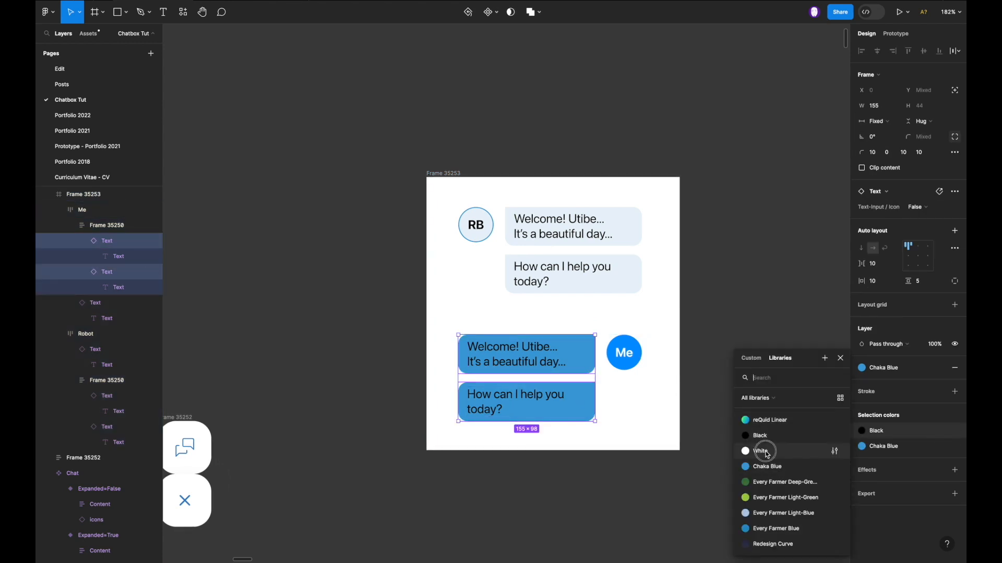
left_click(766, 451)
scroll(662, 346, "down", 1)
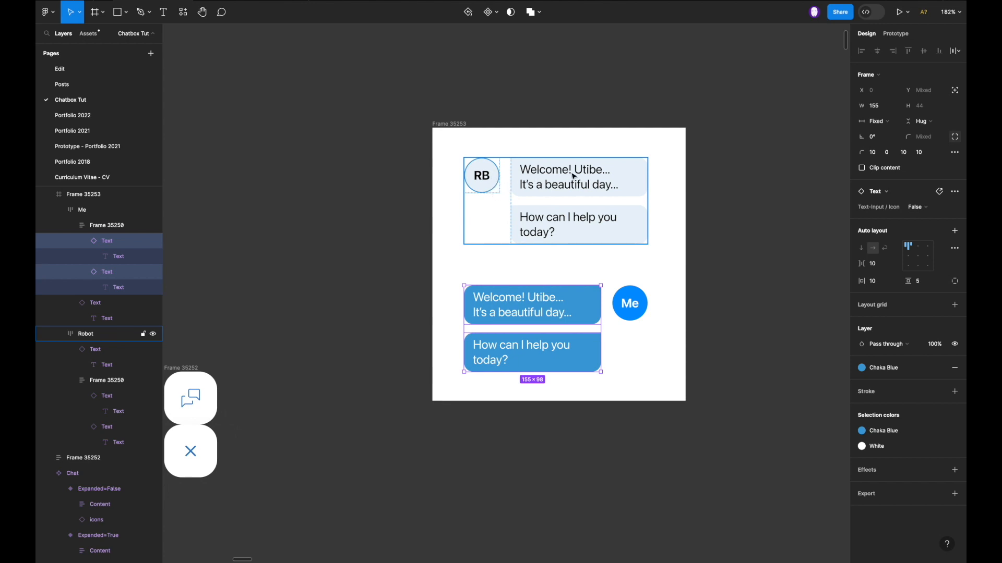
Copy the reply "No, I have a request" from the reference chat into the first Me bubble, replacing its text.
scroll(611, 189, "left", 2)
scroll(612, 189, "down", 1)
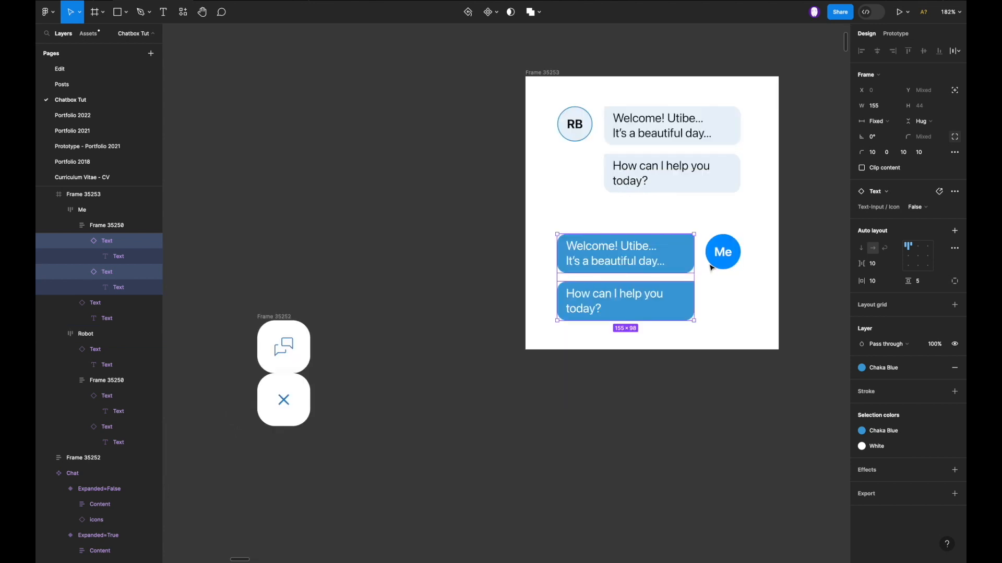
double_click(726, 251)
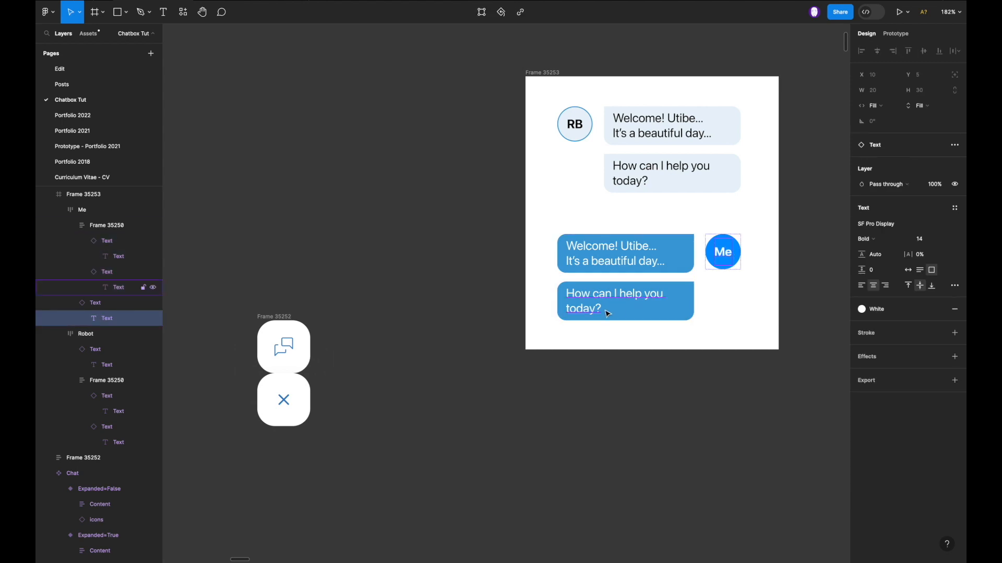
scroll(607, 313, "left", 6)
scroll(607, 314, "left", 4)
scroll(606, 314, "down", 5)
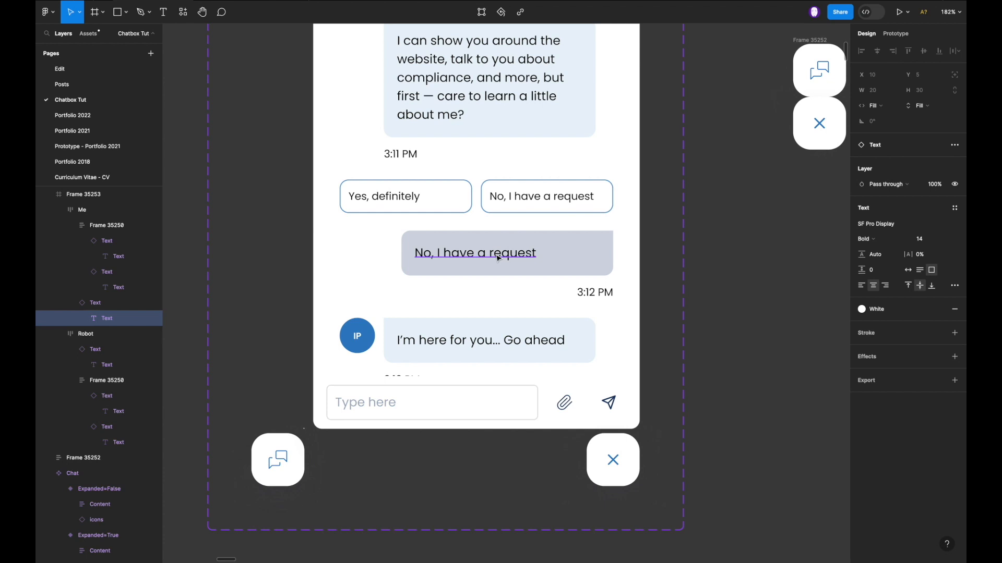
left_click(499, 258)
scroll(498, 258, "right", 15)
scroll(498, 257, "up", 4)
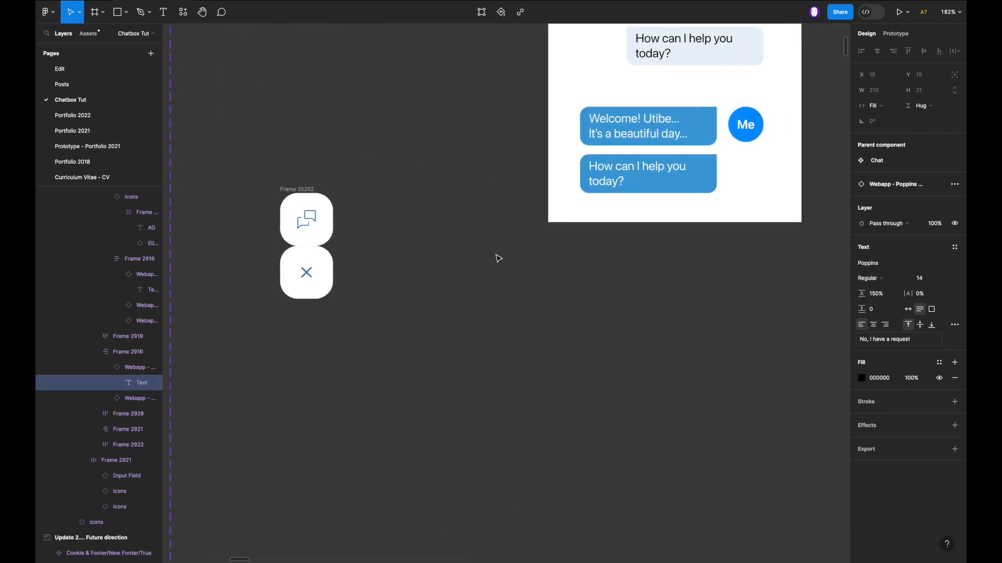
left_click(440, 274)
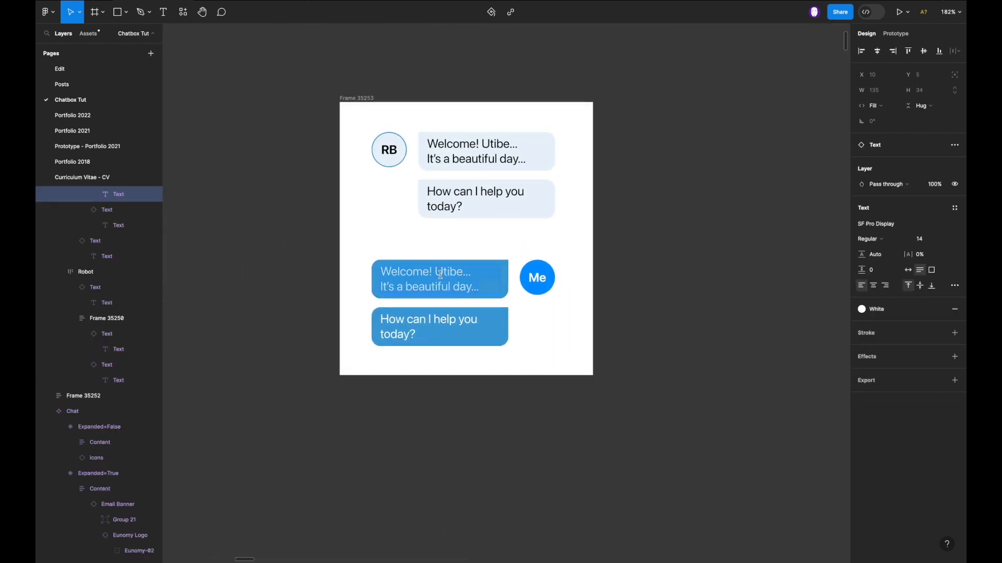
type("No, I have a request")
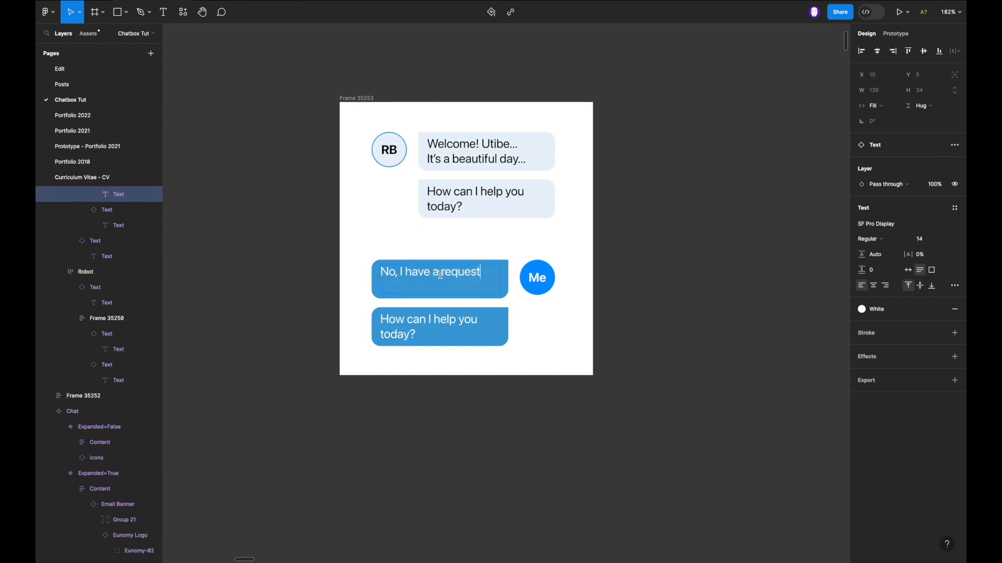
Shorten the first Me bubble's text to "I have a request...".
left_click_drag(401, 271, 347, 270)
key("BackSpace")
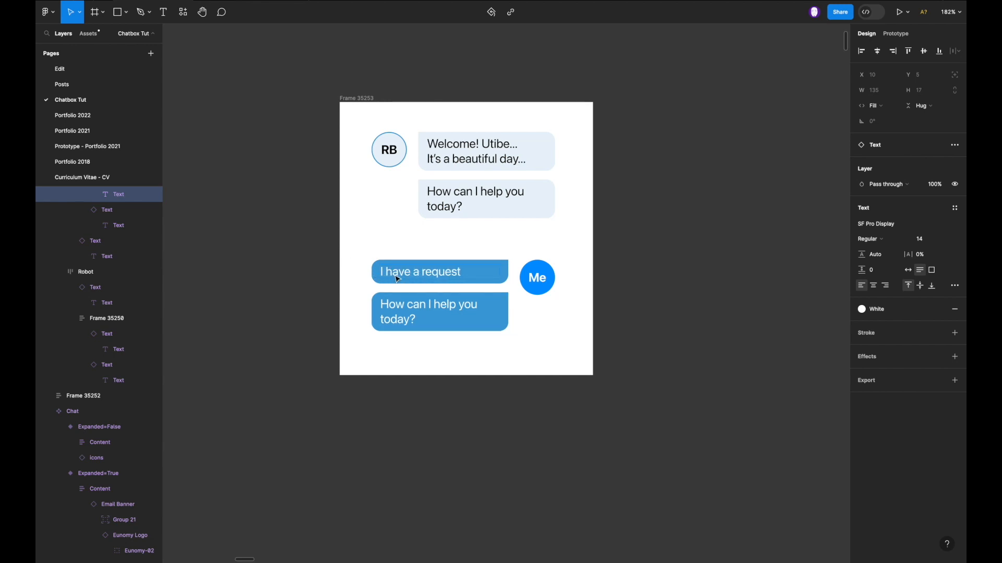
type("...")
left_click_drag(462, 319, 373, 296)
type("H")
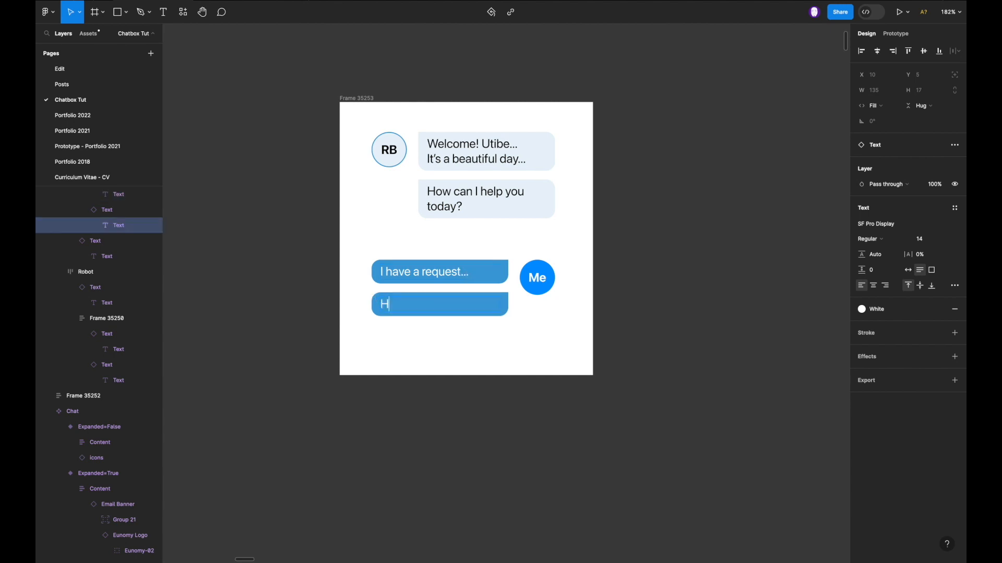
key("ctrl+z")
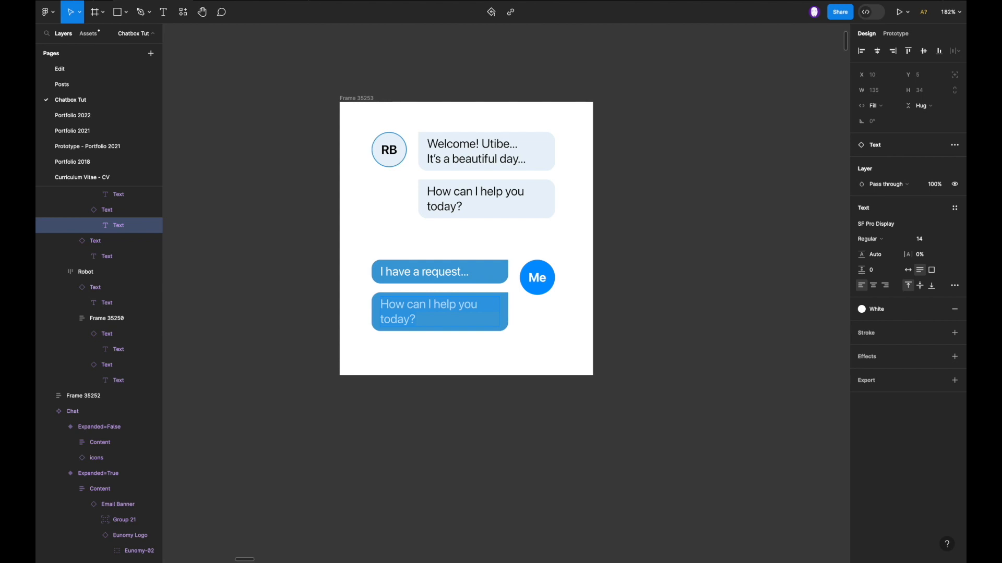
key("Escape")
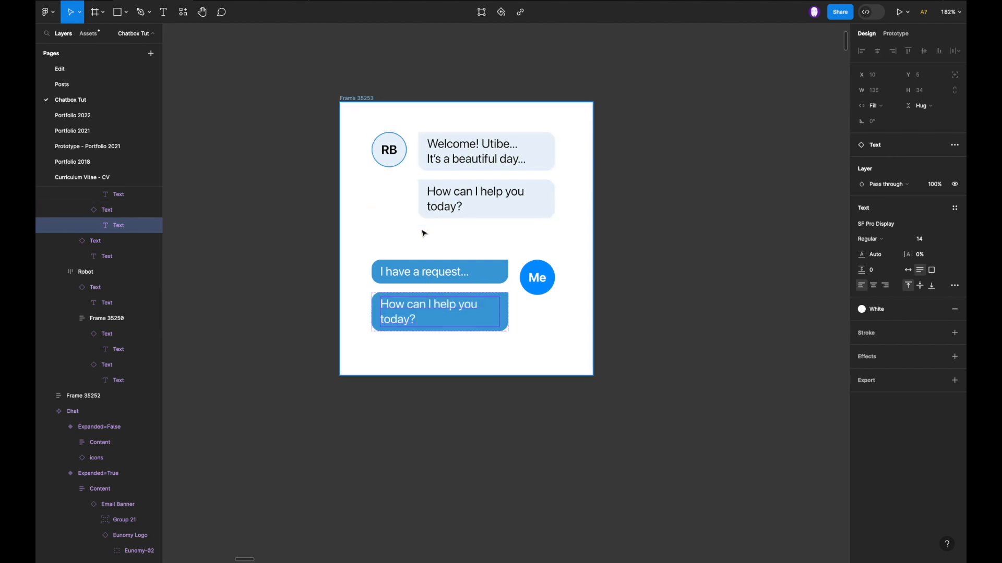
Compare the new message frame with the reference chat's bubbles, timestamps and reply options.
scroll(425, 233, "down", 3)
scroll(425, 233, "up", 3)
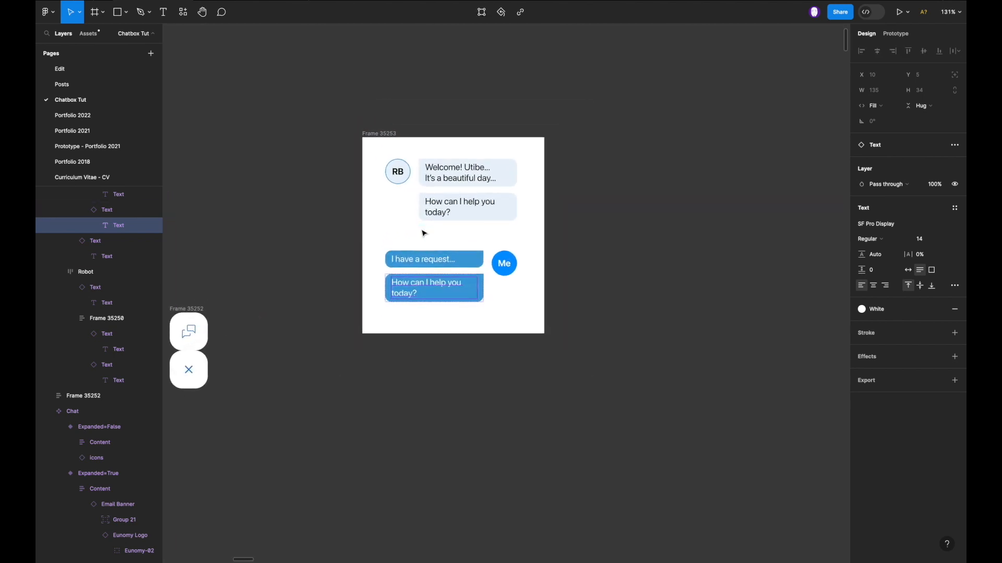
scroll(424, 233, "left", 10)
scroll(424, 233, "down", 1)
scroll(424, 233, "right", 2)
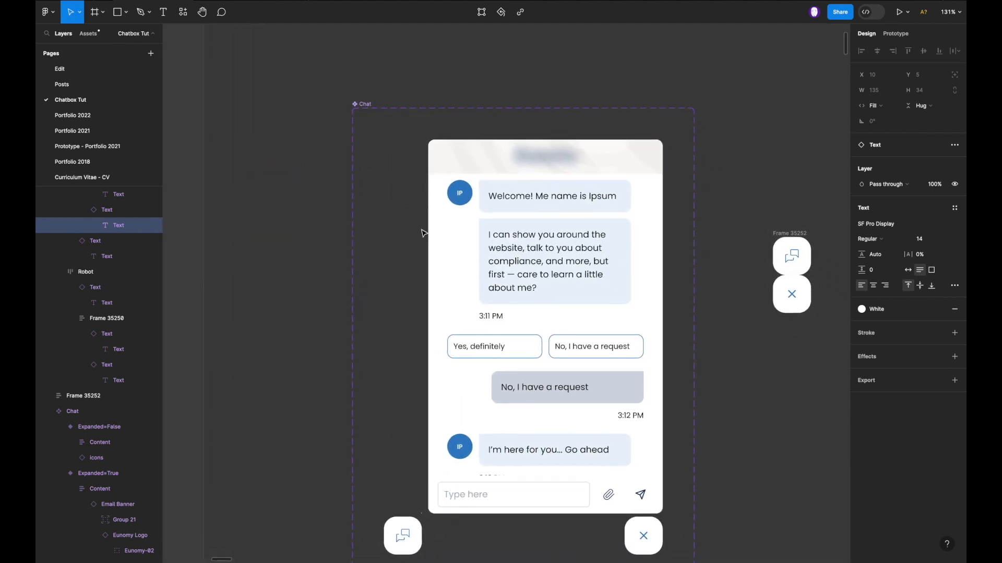
scroll(424, 233, "right", 2)
scroll(424, 233, "down", 1)
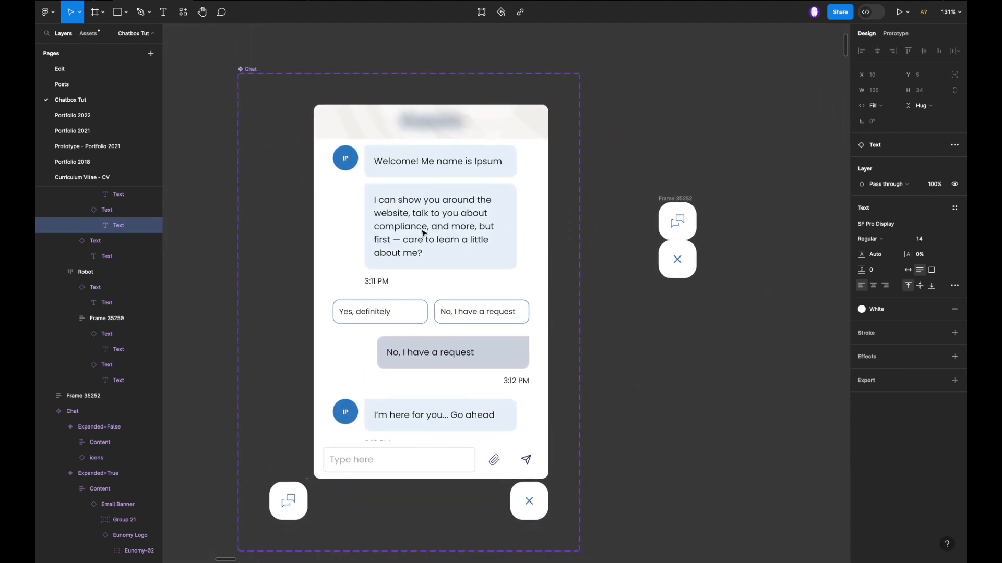
scroll(424, 233, "right", 11)
scroll(424, 234, "up", 1)
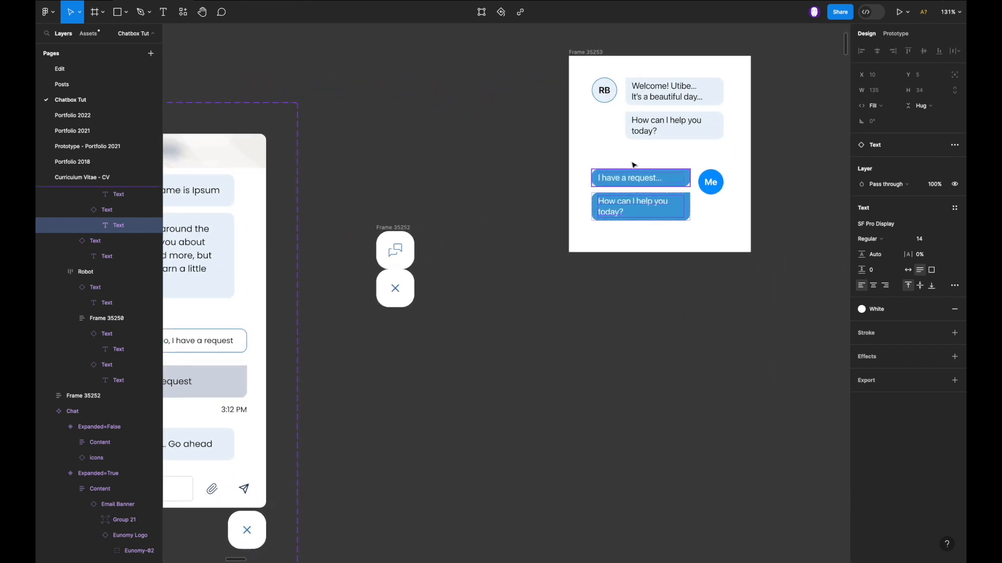
left_click(688, 136)
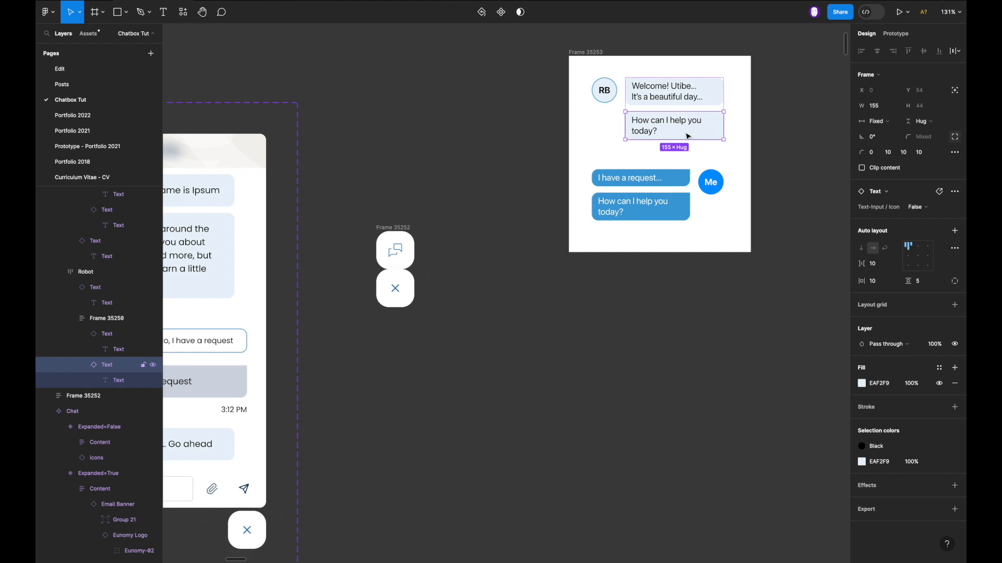
key("ctrl+d")
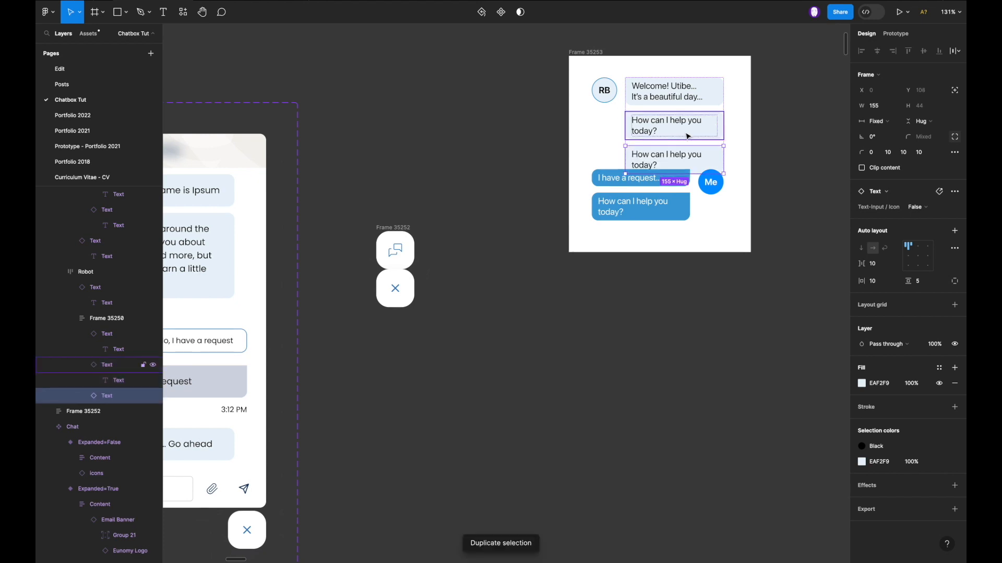
key("ctrl+z")
Add auto layout to the white frame around the messages and set its vertical item spacing to 20.
scroll(688, 136, "right", 5)
scroll(687, 136, "up", 3)
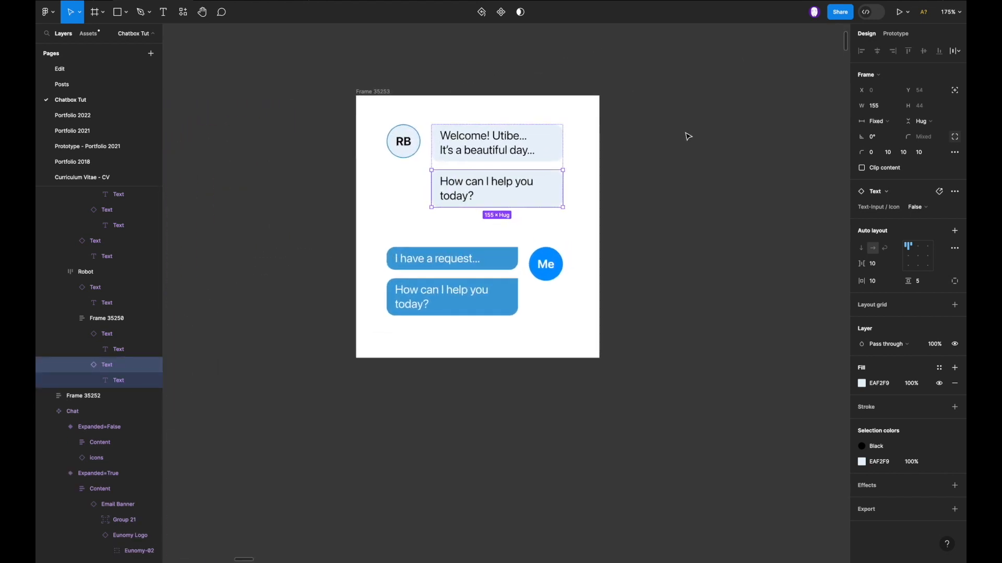
left_click(594, 160)
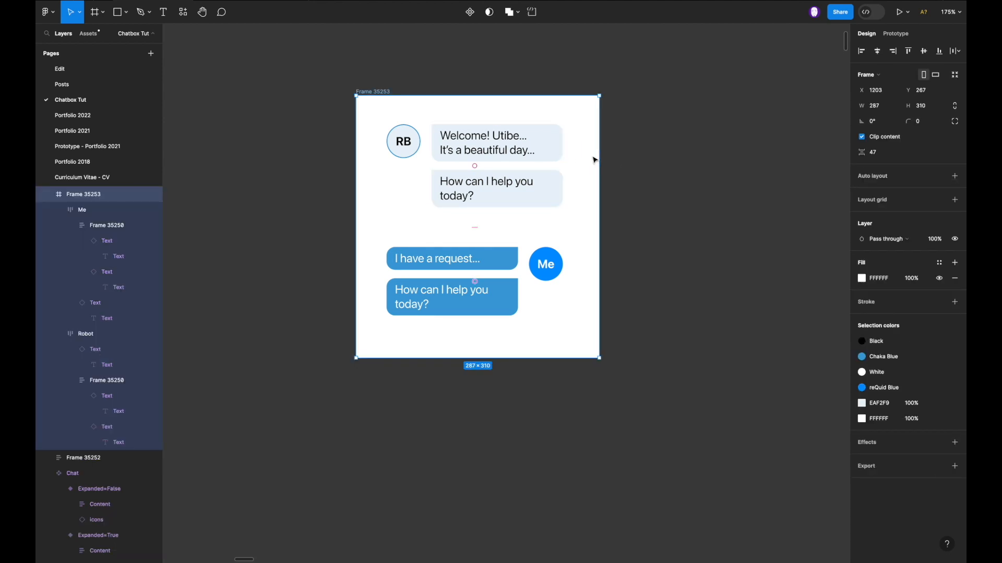
key("shift+a")
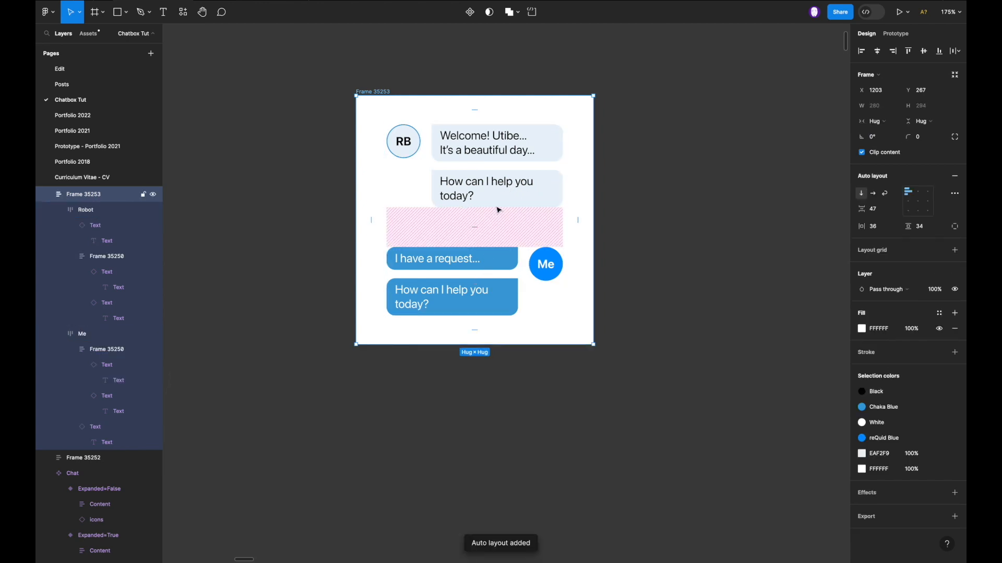
left_click(886, 212)
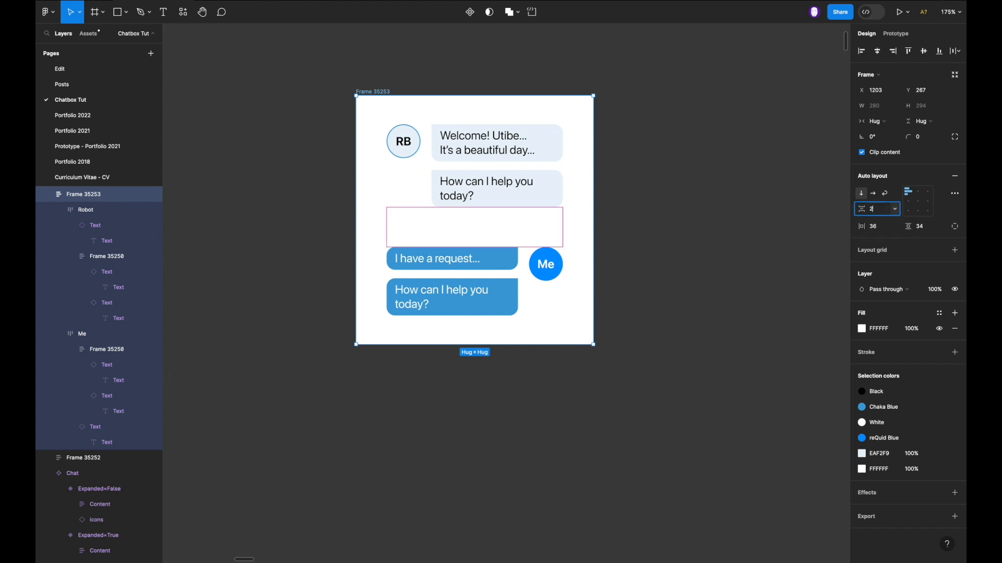
type("20")
key("Return")
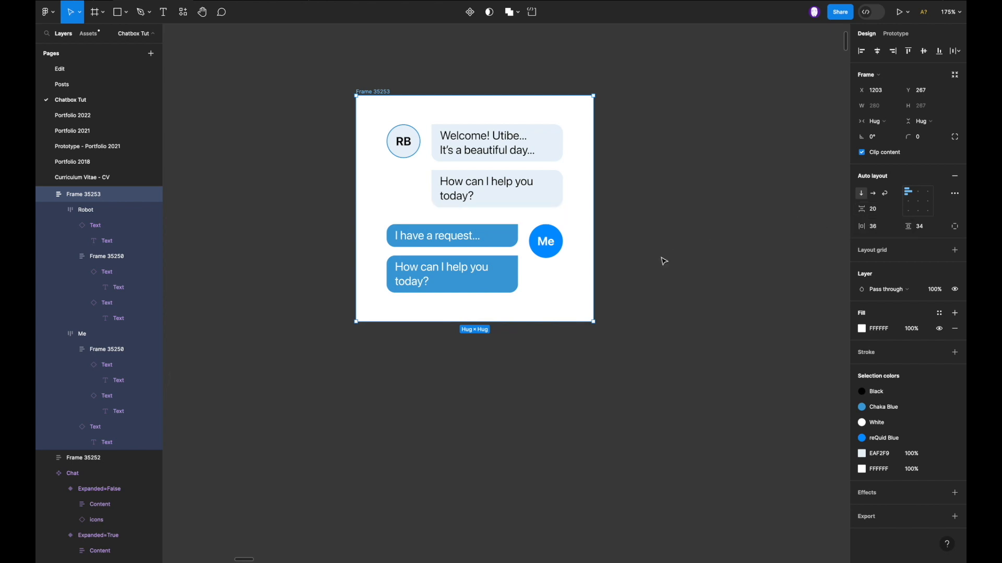
Duplicate the second message bubble in both the Robot and Me groups.
left_click(485, 203)
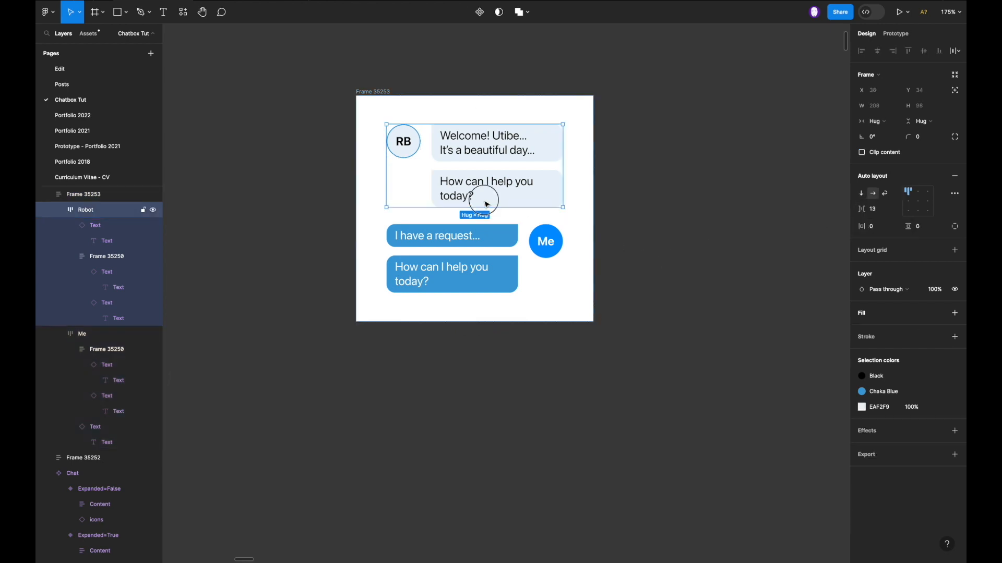
left_click(485, 204)
left_click(485, 204)
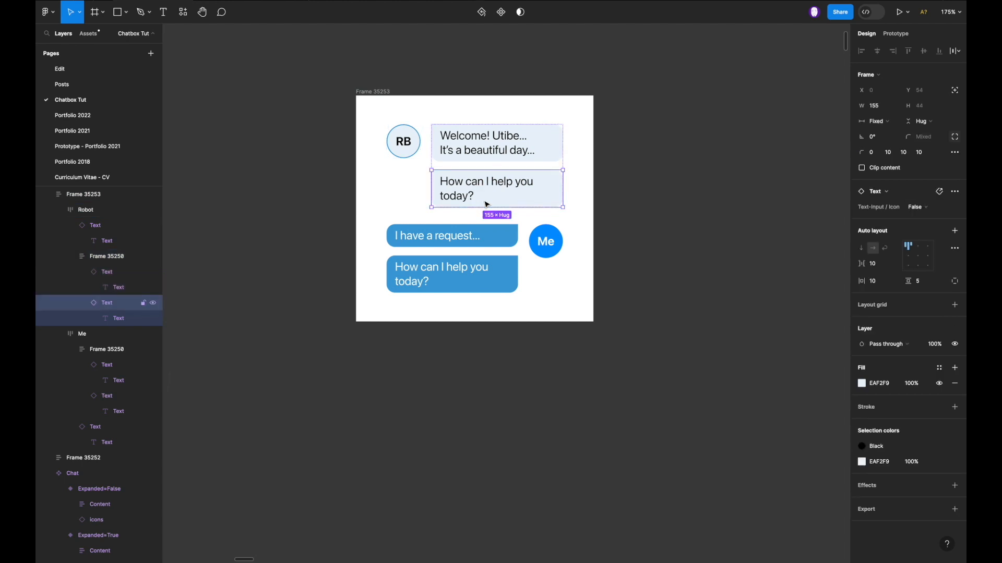
left_click(488, 289, "shift")
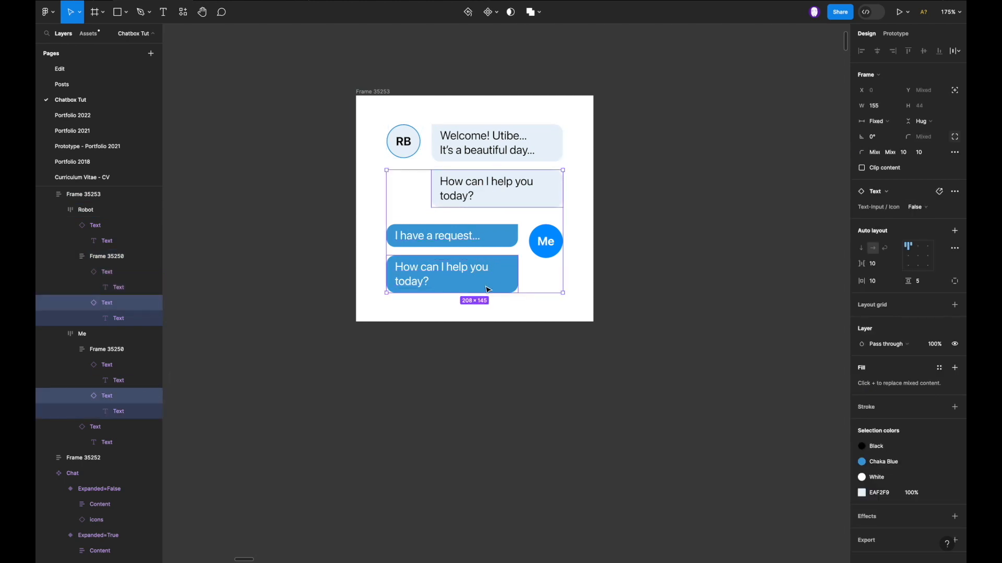
key("ctrl+d")
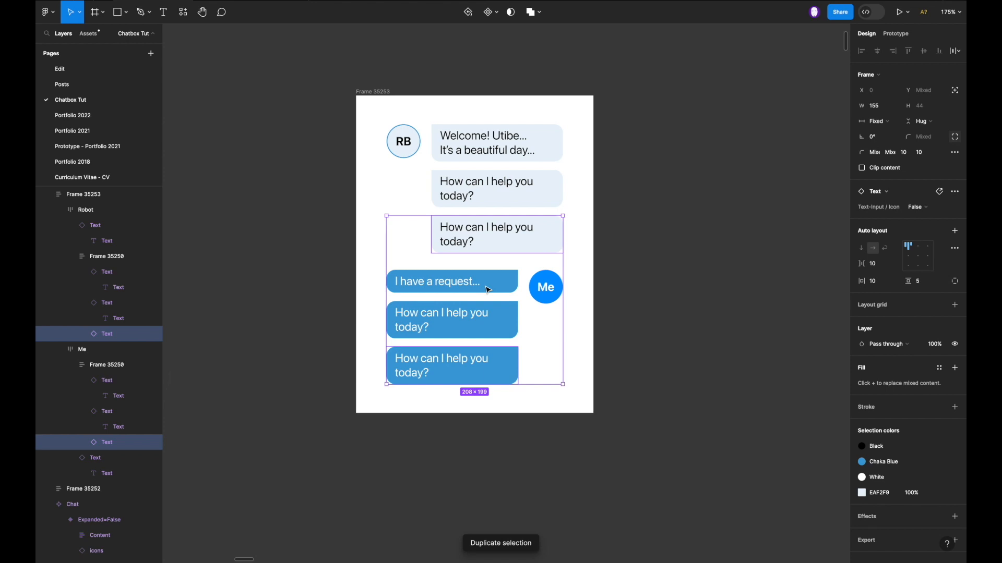
Remove the fill from both duplicated bubbles and apply the Black style to the Me copy's text.
left_click(519, 246)
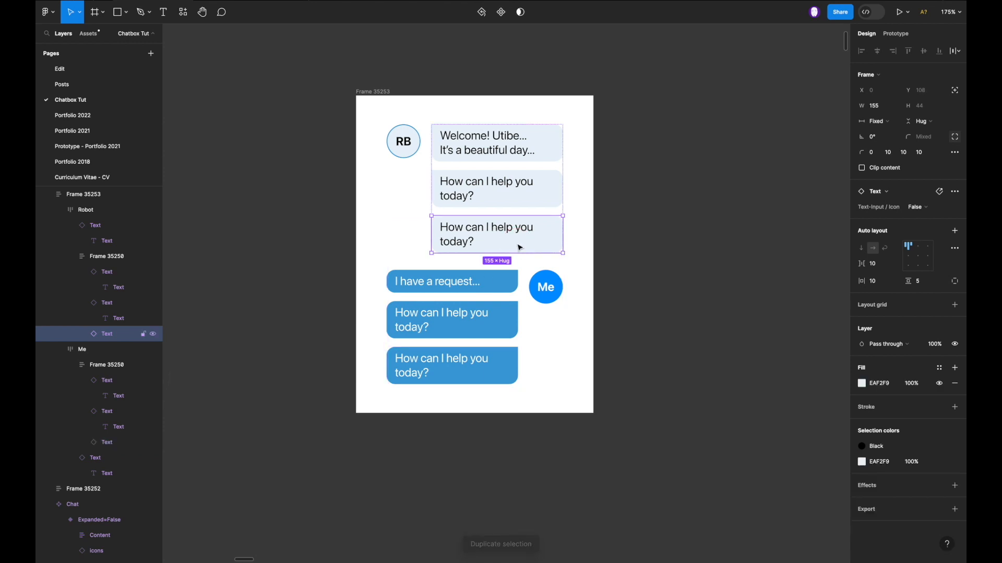
left_click(505, 379, "shift")
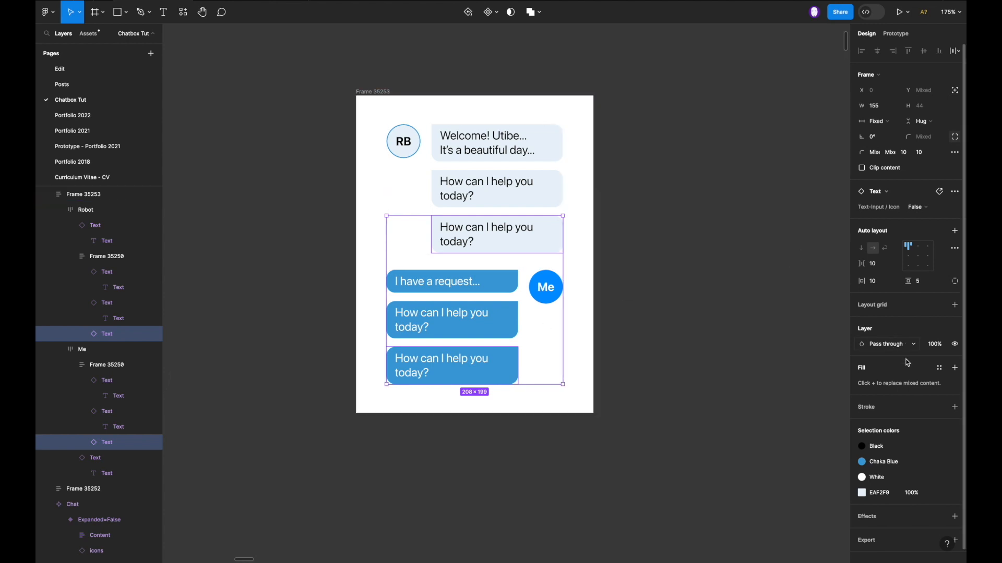
left_click(955, 368)
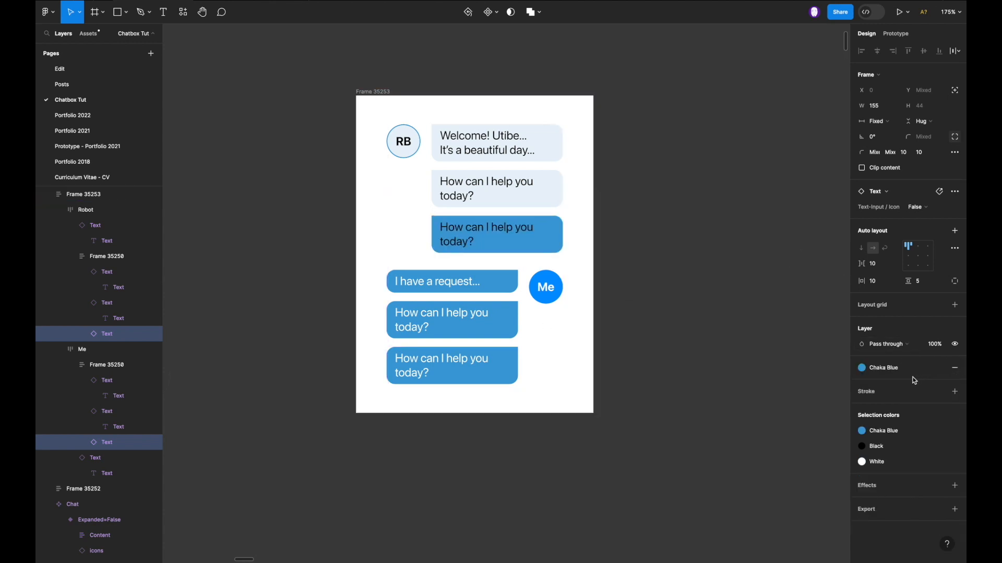
left_click(956, 370)
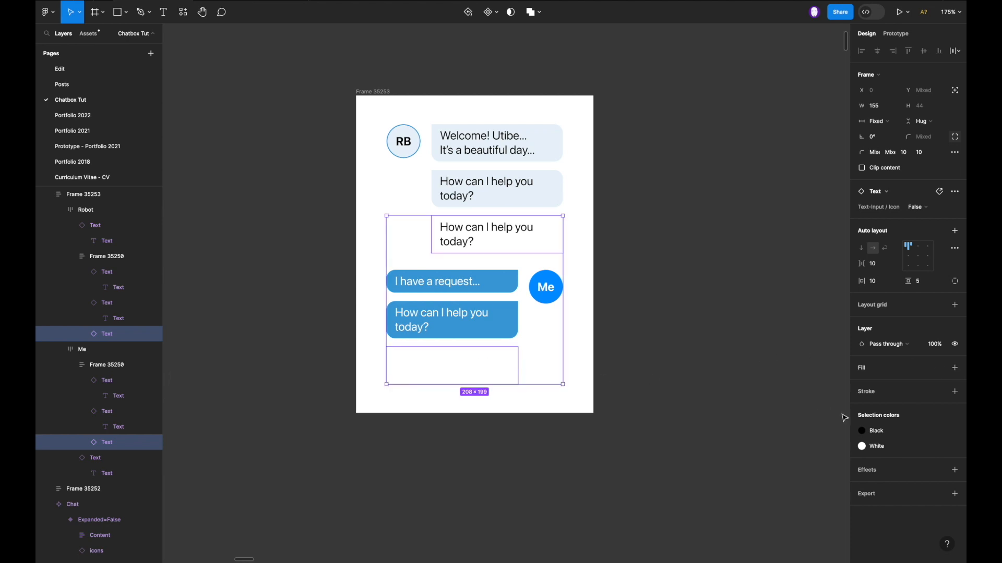
left_click(862, 447)
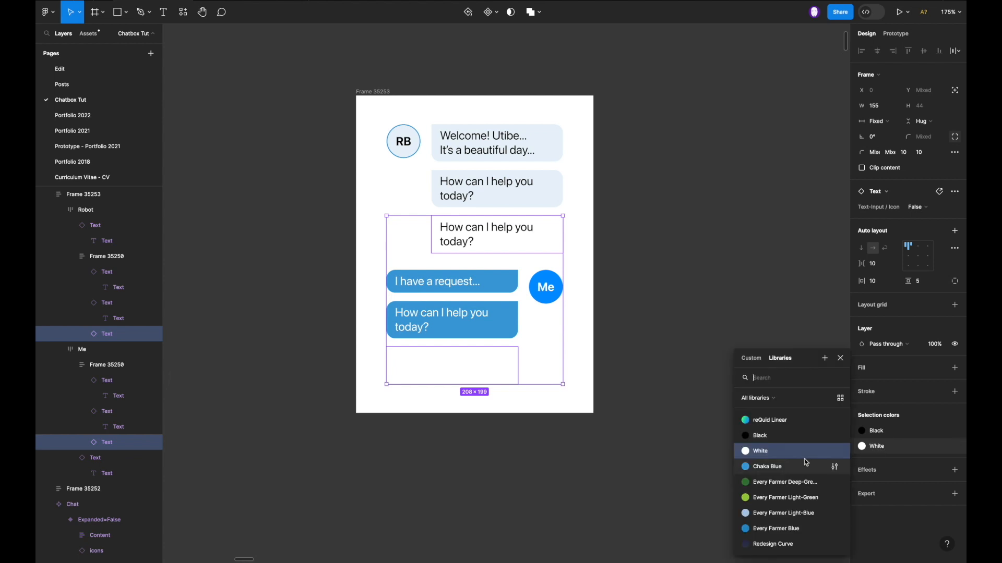
left_click(767, 436)
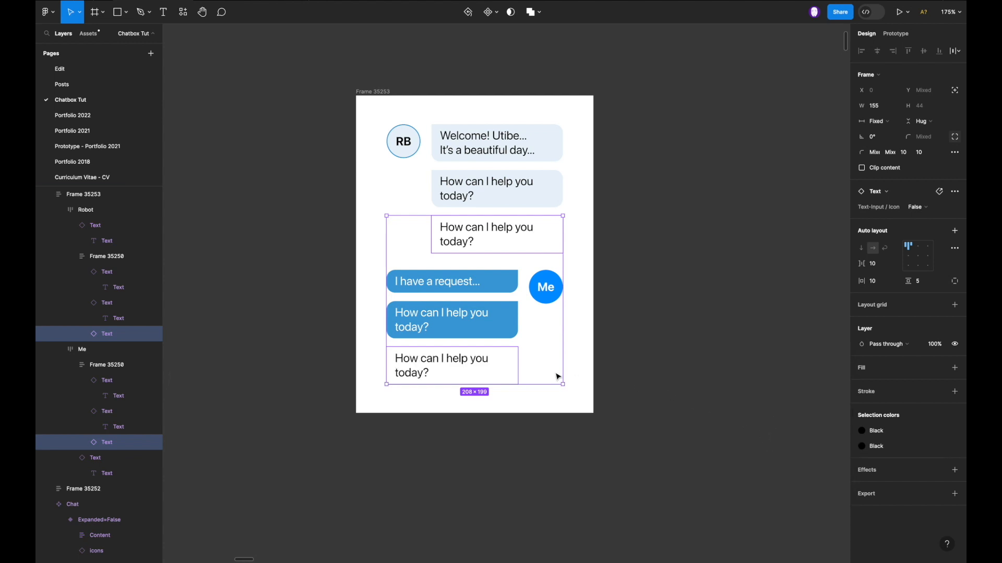
Try to set the padding of both unfilled duplicate bubbles to 5 in a single edit.
left_click(882, 285)
type("5")
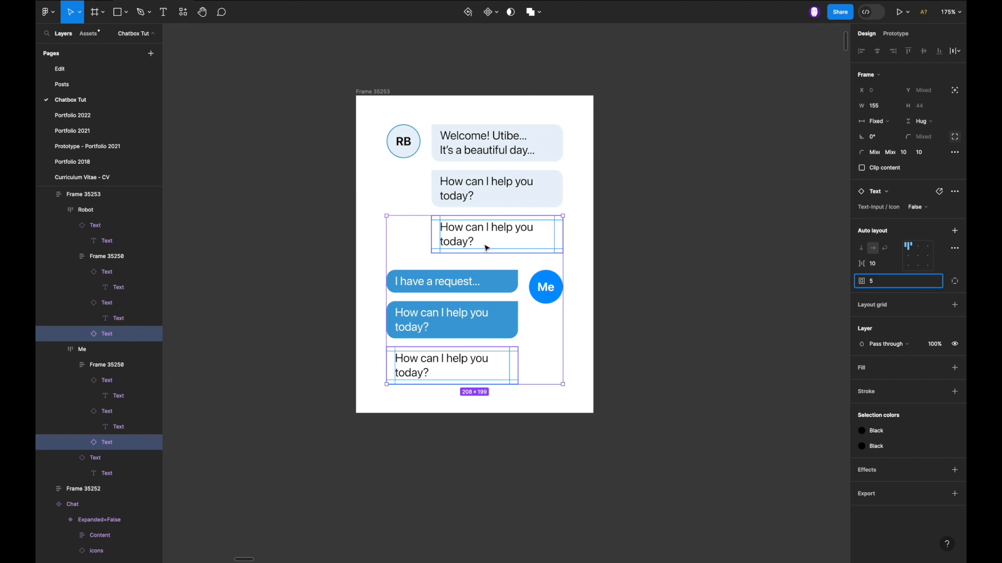
key("Return")
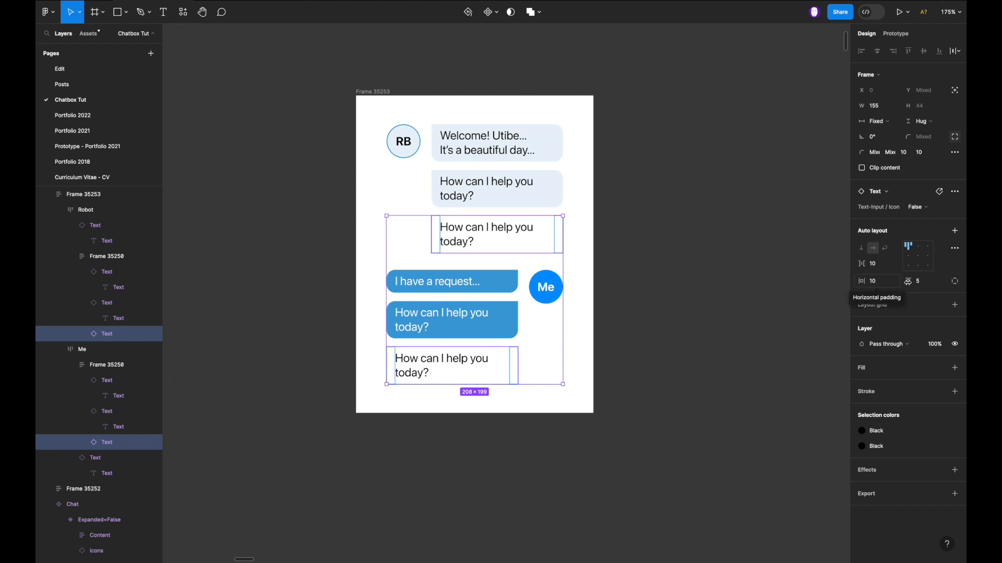
left_click(928, 284)
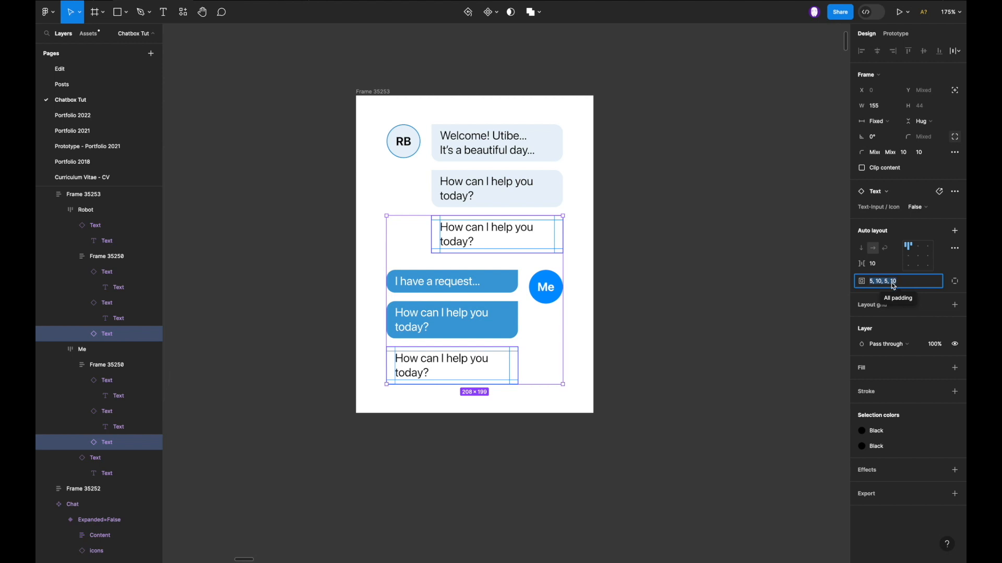
type("5")
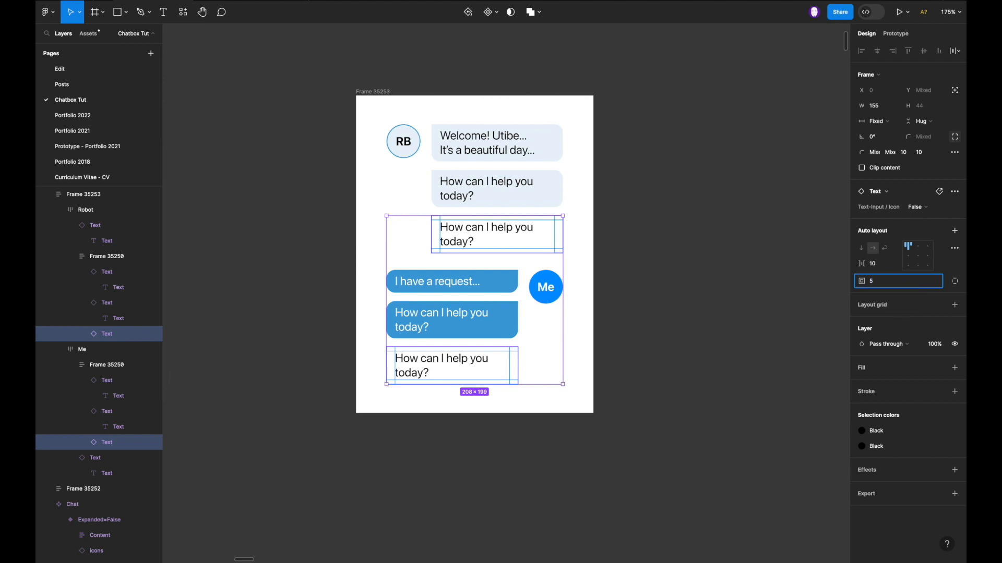
key("Return")
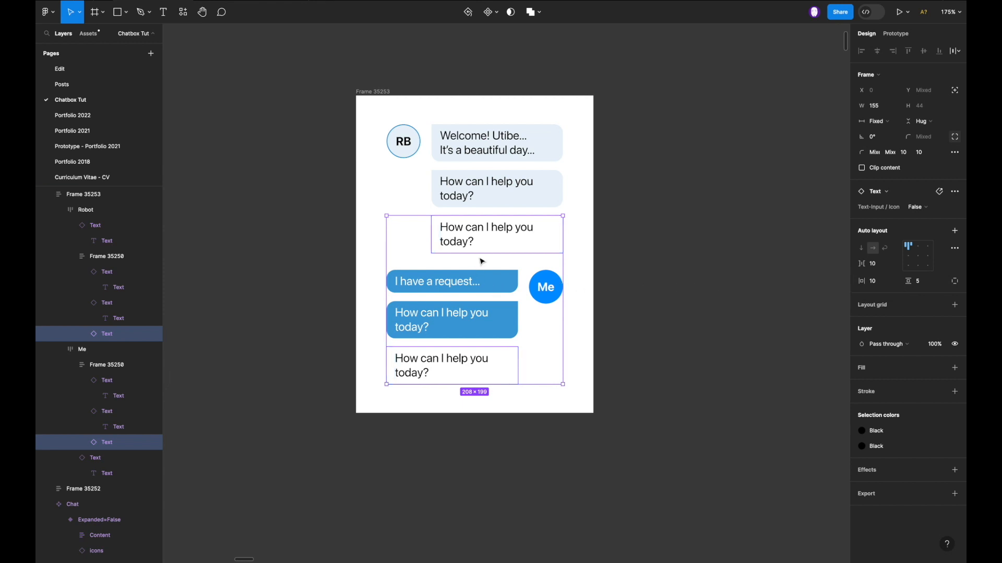
Set the horizontal padding of the unfilled bubble in the Robot group and the one in the Me group to 5 individually.
left_click(499, 246)
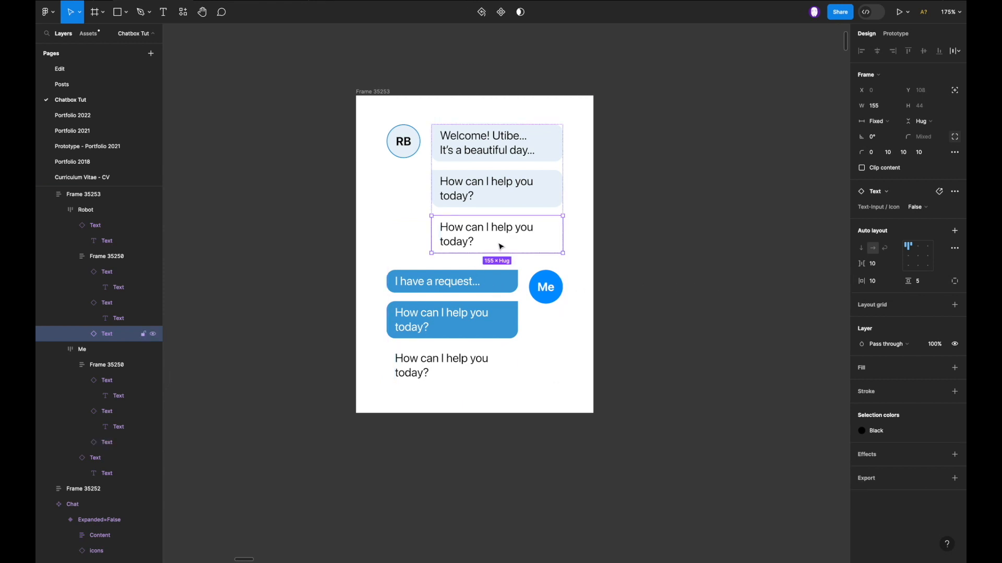
left_click(884, 286)
type("5")
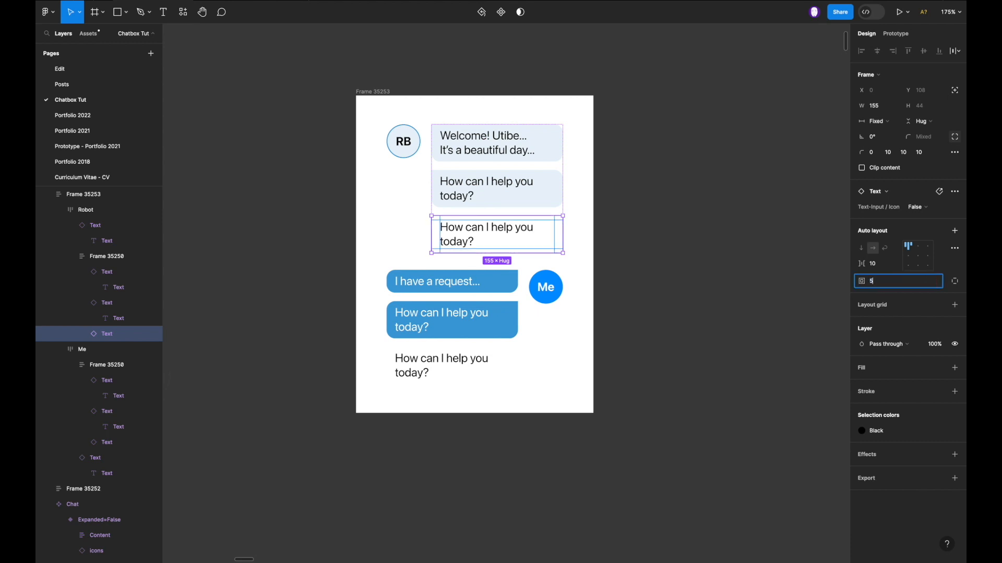
key("Return")
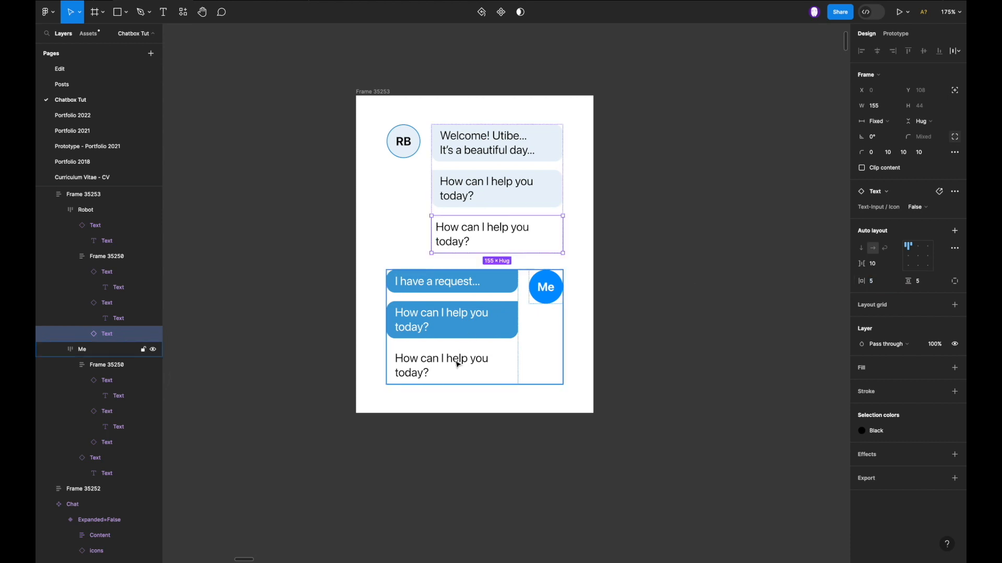
left_click(468, 370)
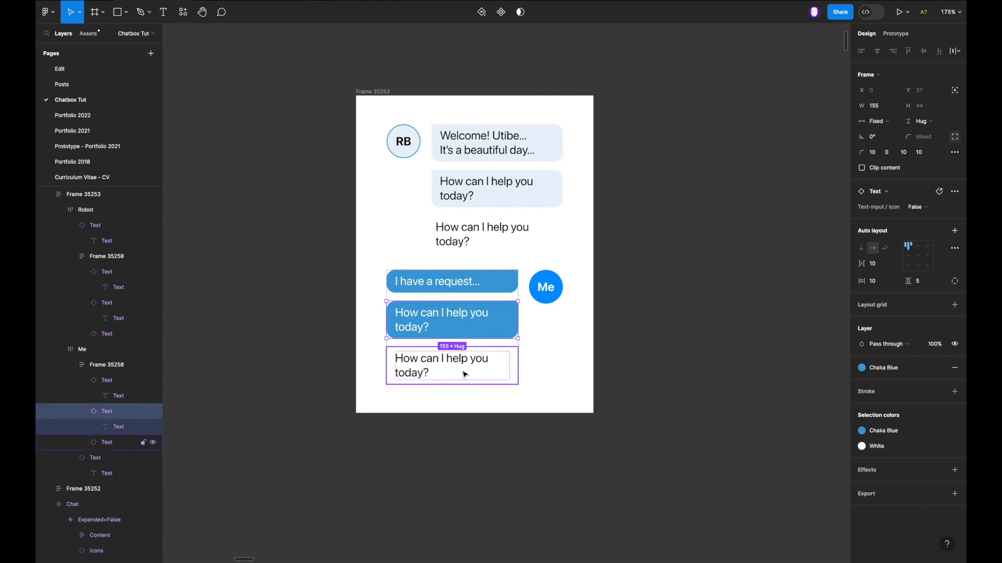
left_click(887, 284)
type("5")
key("Return")
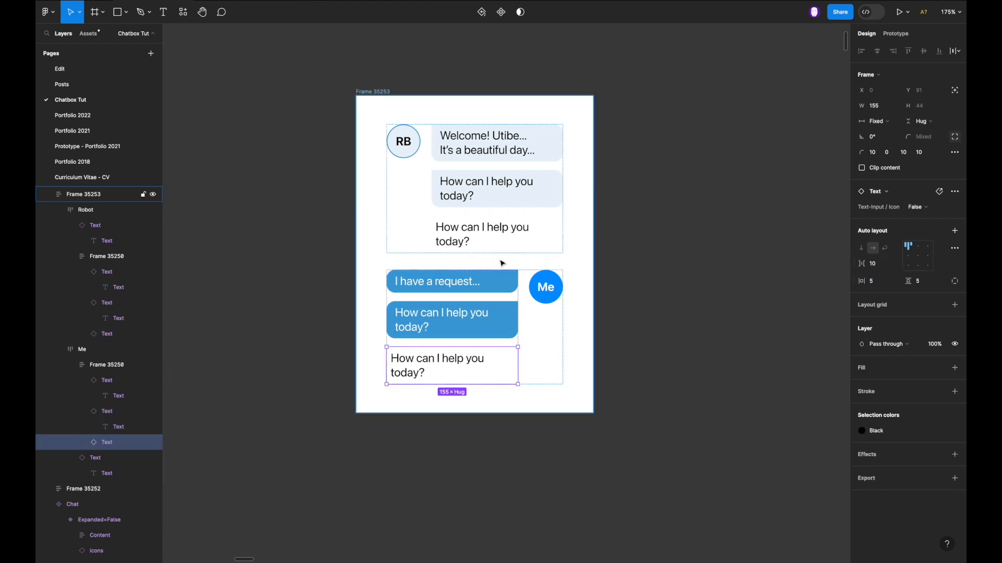
Compare the reference chat's first timestamp text with the text of the unfilled Robot bubble.
double_click(477, 237, "super")
scroll(477, 237, "left", 10)
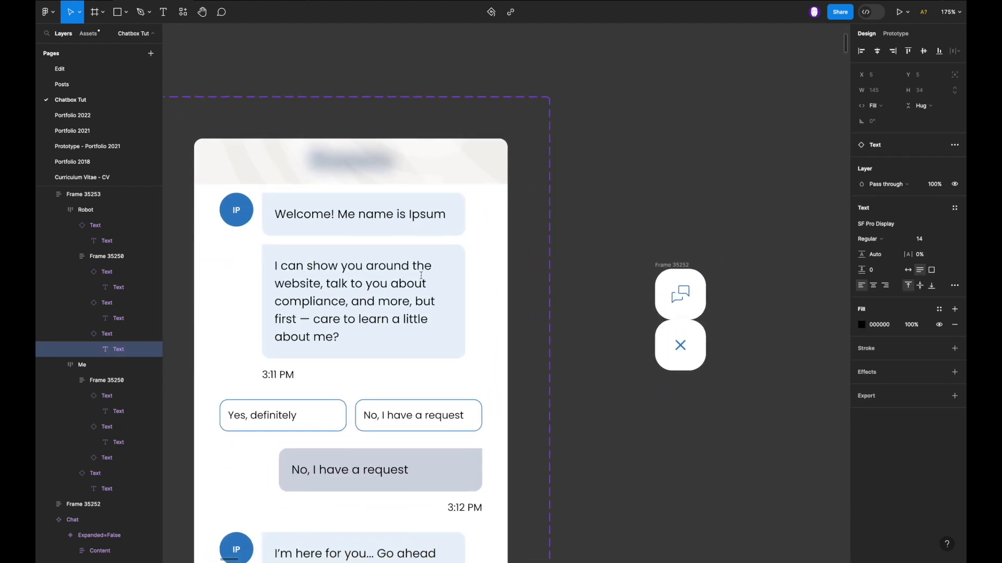
left_click(289, 375, "super")
double_click(292, 376)
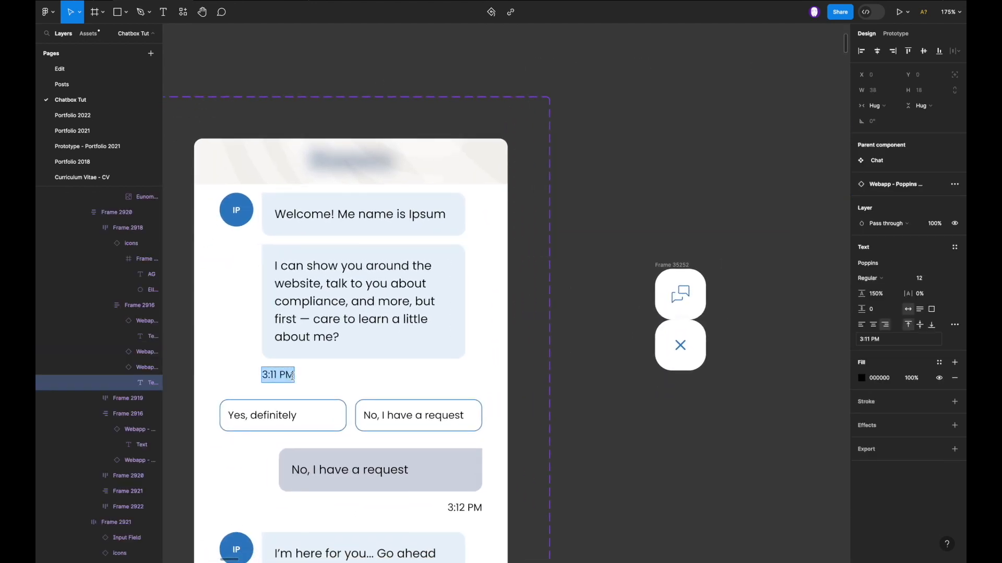
scroll(292, 376, "right", 12)
scroll(292, 380, "up", 5)
double_click(589, 316, "super")
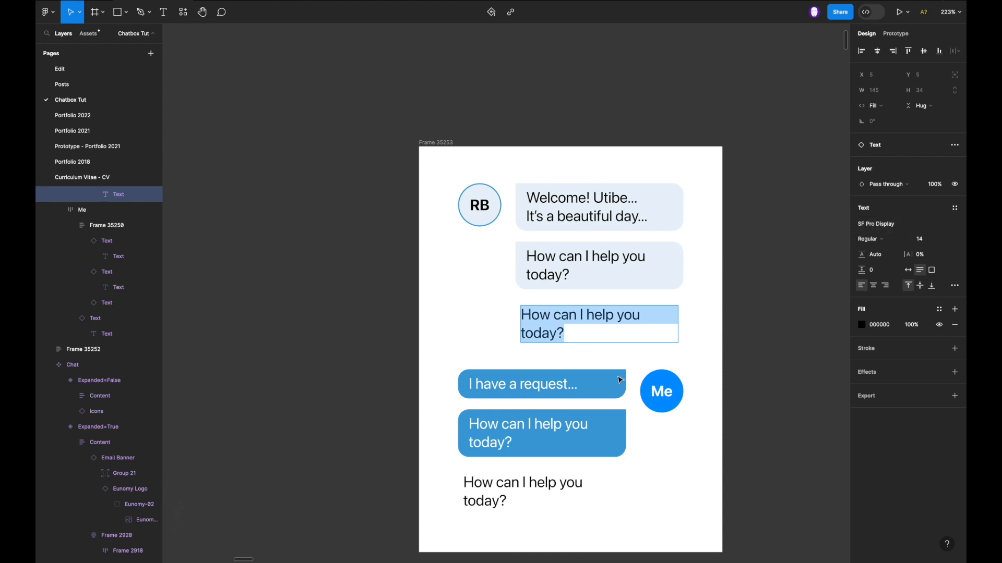
Copy the "3:11 PM" timestamp text below the reference chat's second message bubble.
scroll(619, 380, "left", 15)
scroll(619, 380, "down", 6)
scroll(619, 380, "left", 4)
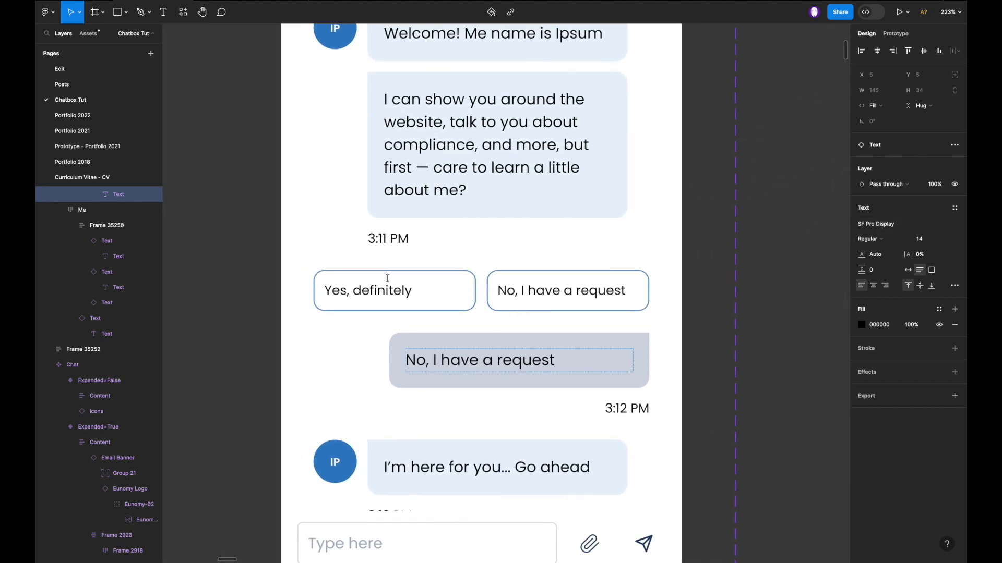
left_click(388, 238)
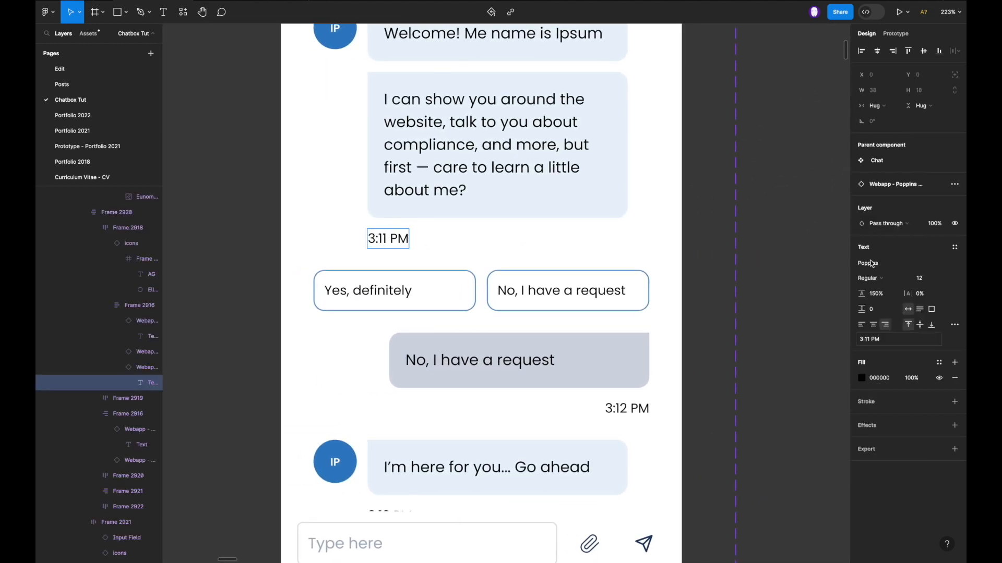
scroll(496, 289, "right", 3)
scroll(496, 289, "up", 1)
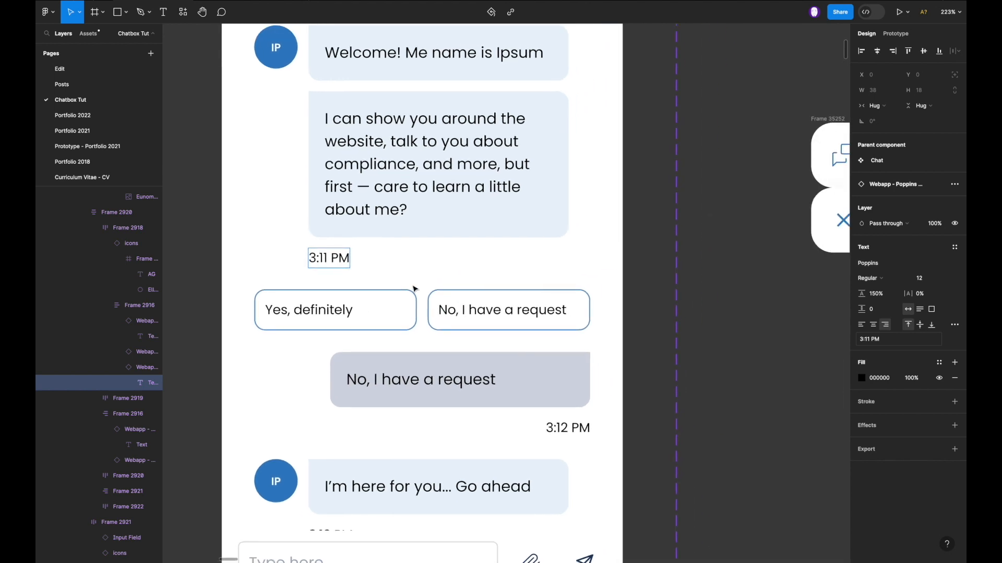
key("ctrl+a")
key("ctrl+c")
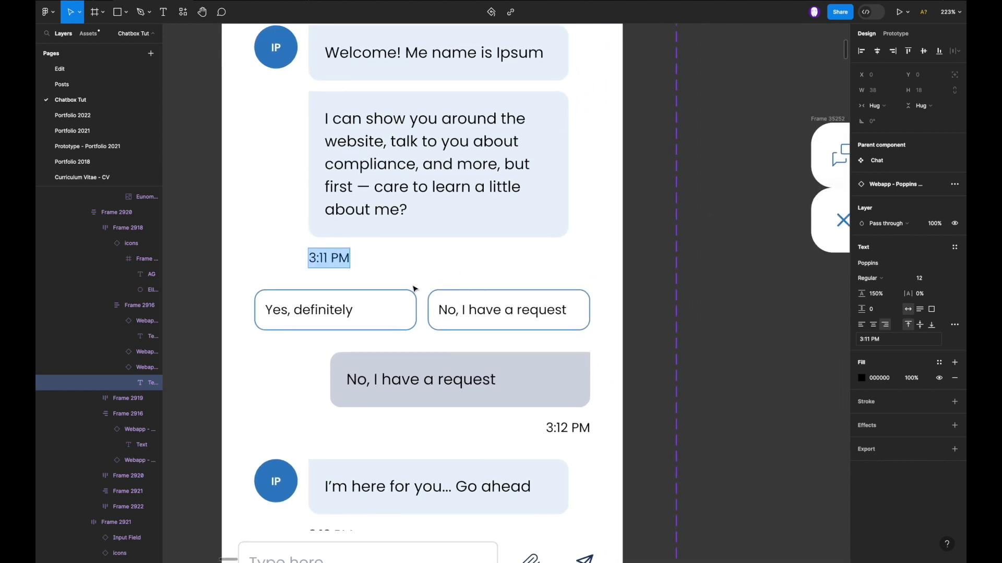
Replace the unfilled Robot bubble's text with "3:11 PM" in its existing SF Pro Display font, and set the font size to 12.
scroll(412, 288, "right", 12)
scroll(411, 287, "up", 3)
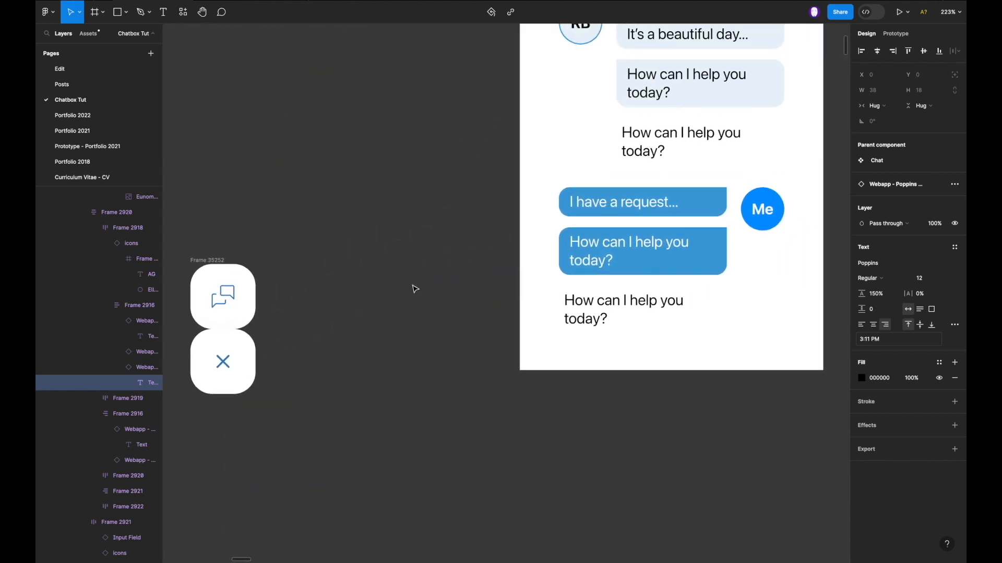
left_click(650, 140)
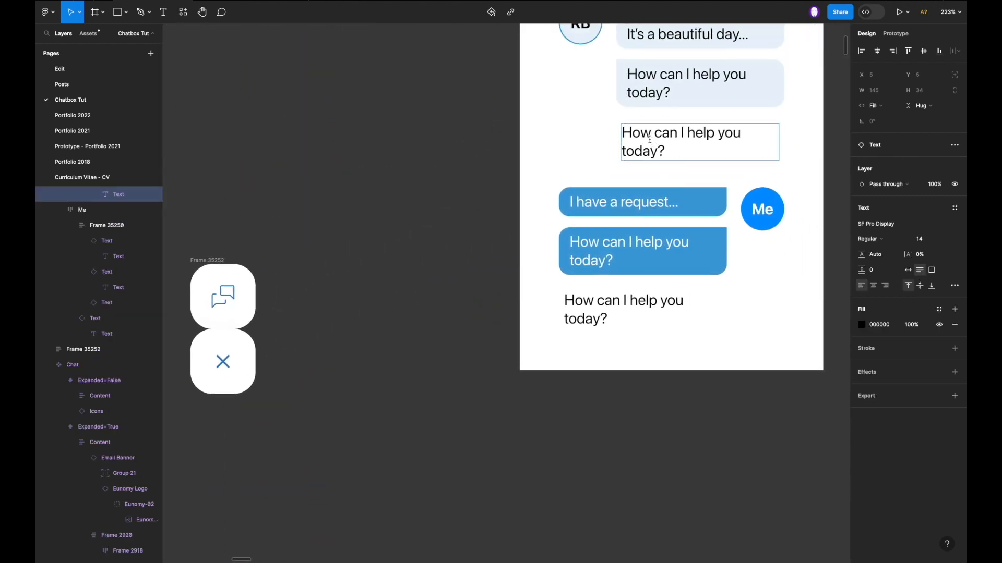
double_click(649, 139)
key("ctrl+v")
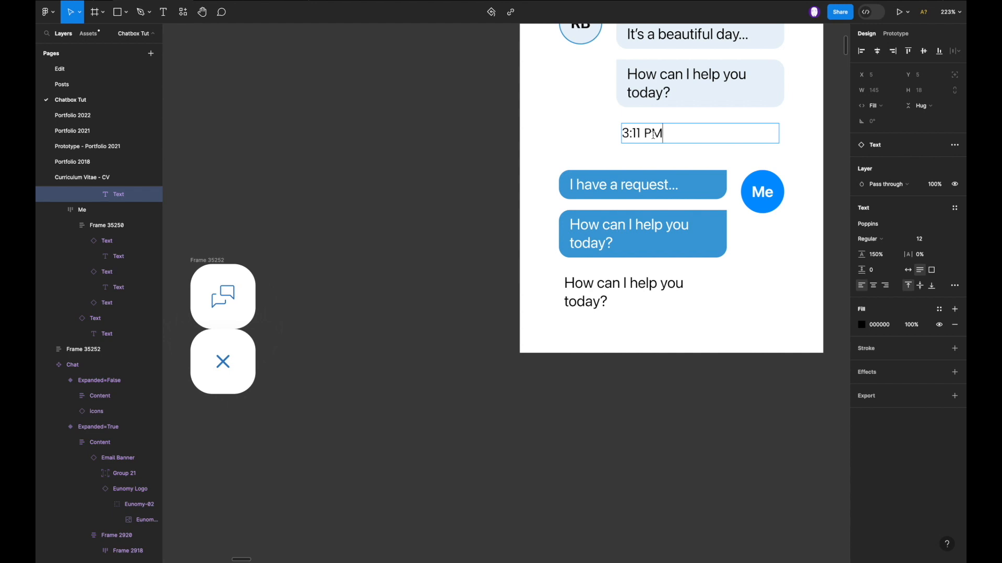
key("ctrl+z")
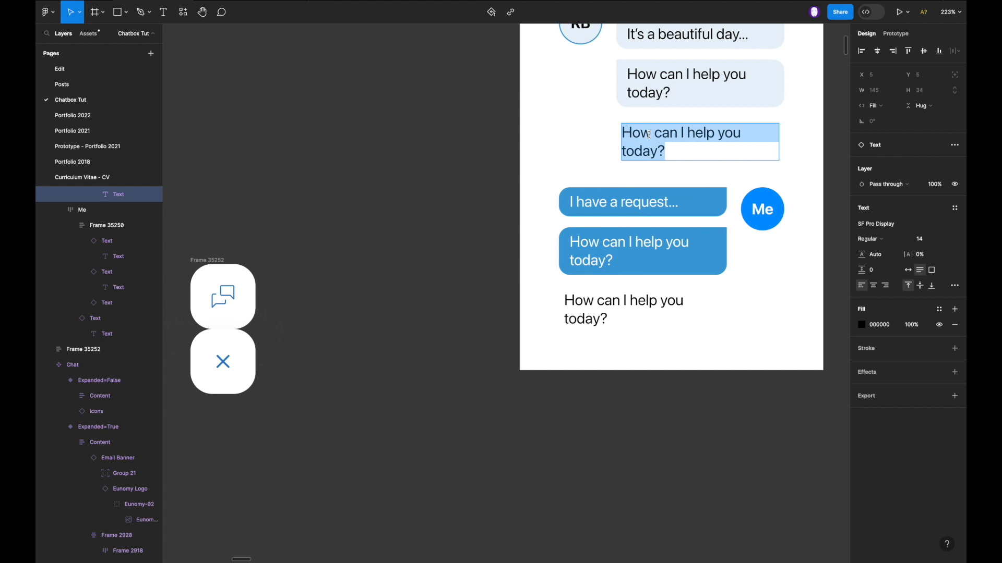
key("ctrl+v")
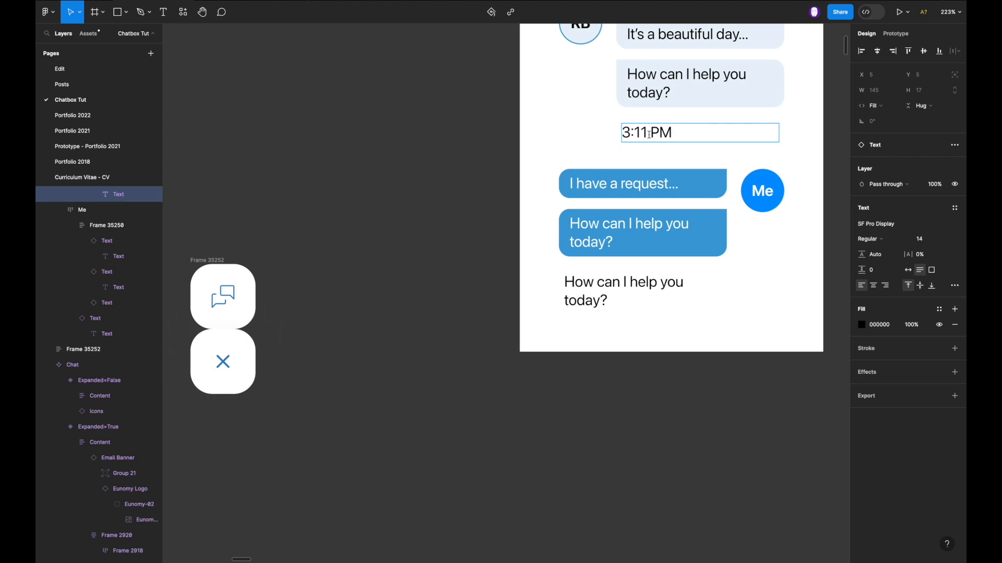
key("Escape")
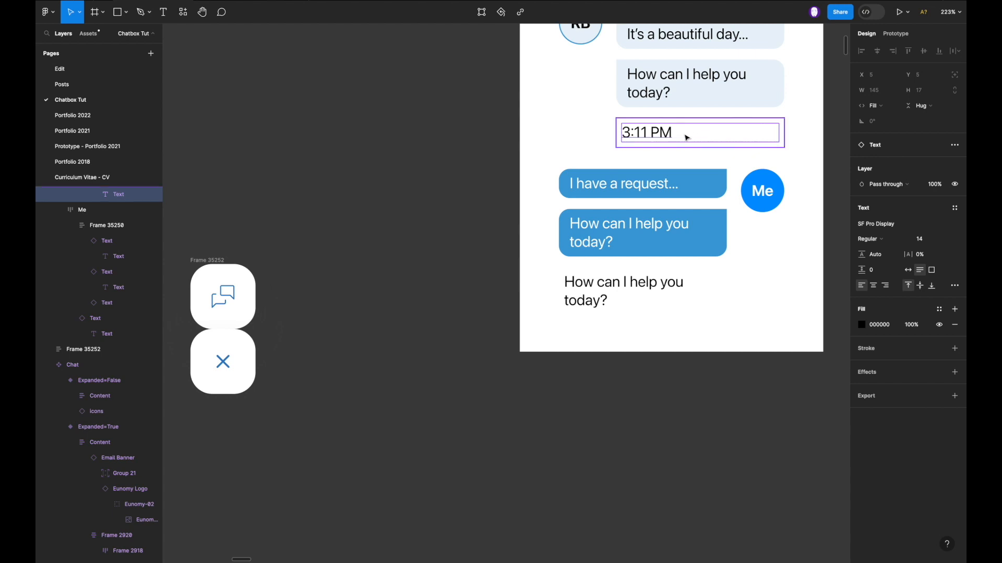
left_click(950, 240)
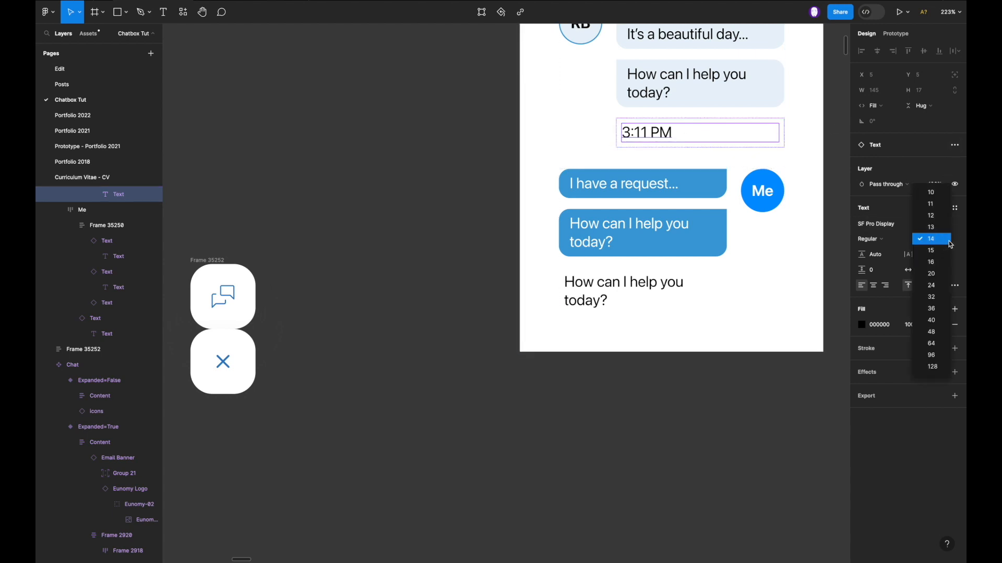
left_click(931, 216)
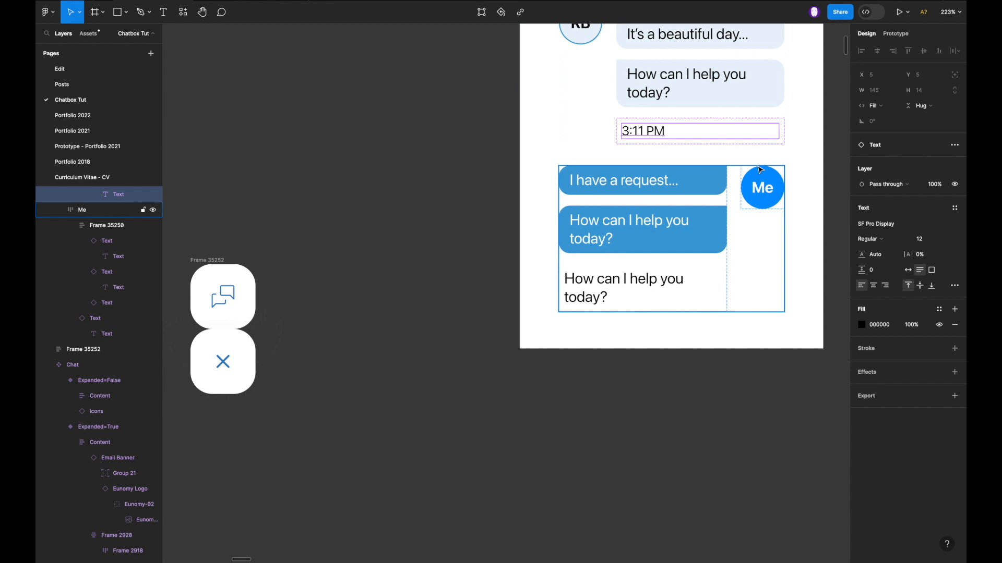
Duplicate the Robot timestamp into the Me group below its blue bubbles and delete the leftover unfilled bubble there.
scroll(731, 126, "down", 2)
scroll(731, 126, "down", 5)
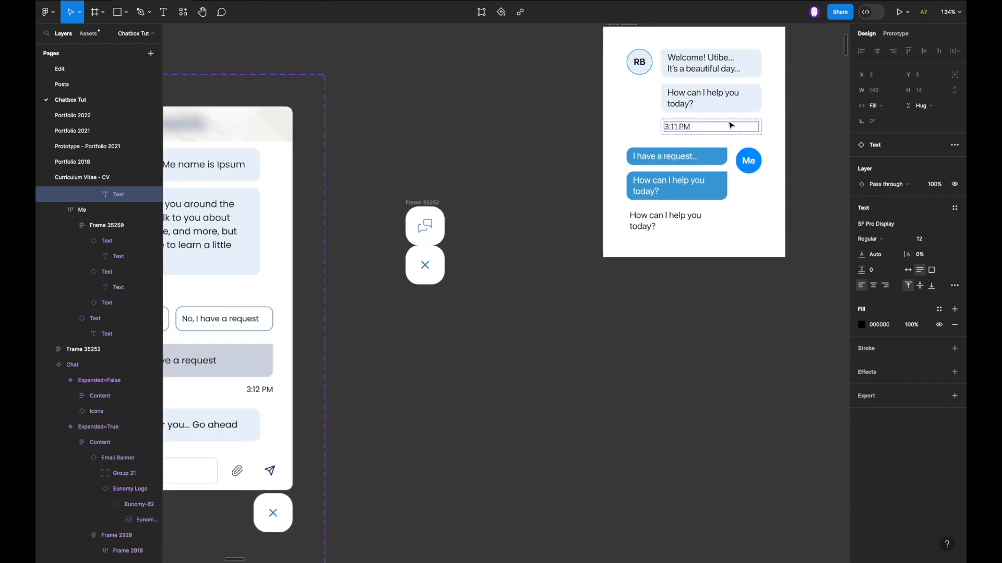
scroll(731, 126, "up", 2)
scroll(729, 126, "right", 5)
scroll(729, 125, "up", 2)
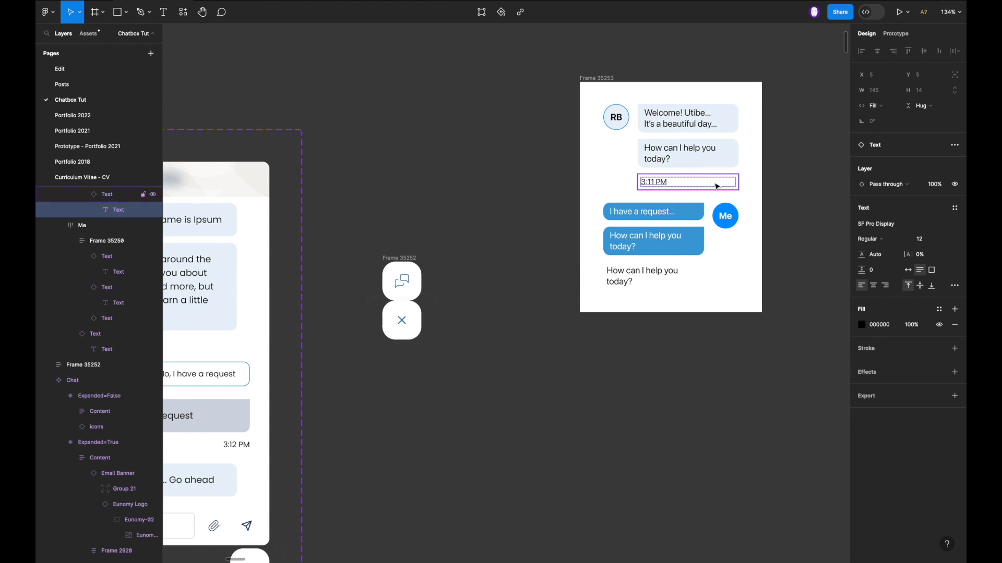
key("Escape")
left_click_drag(712, 182, 669, 266)
left_click(646, 304)
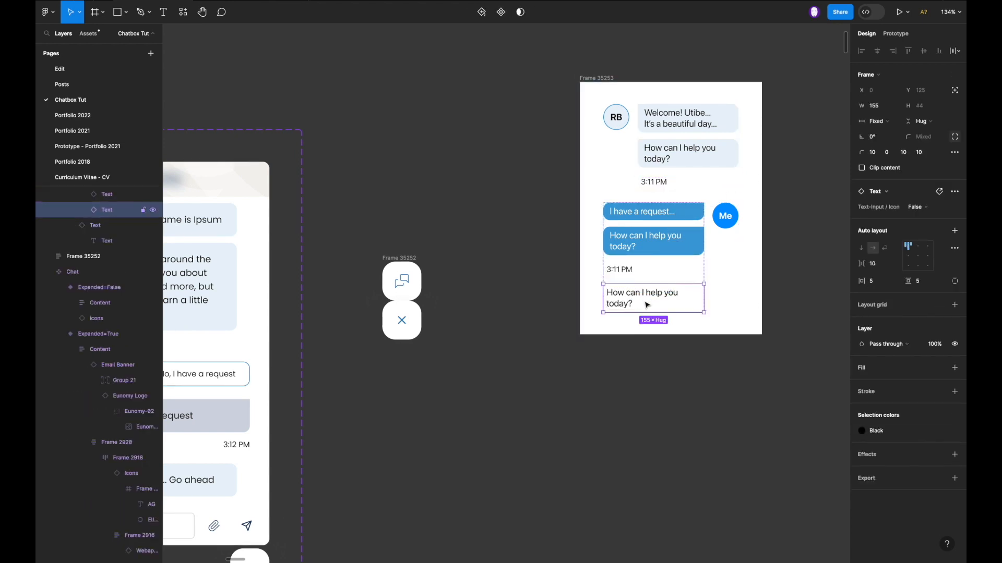
key("Delete")
Try right alignment on the Me group's timestamp text and return it to left alignment.
scroll(647, 304, "up", 5)
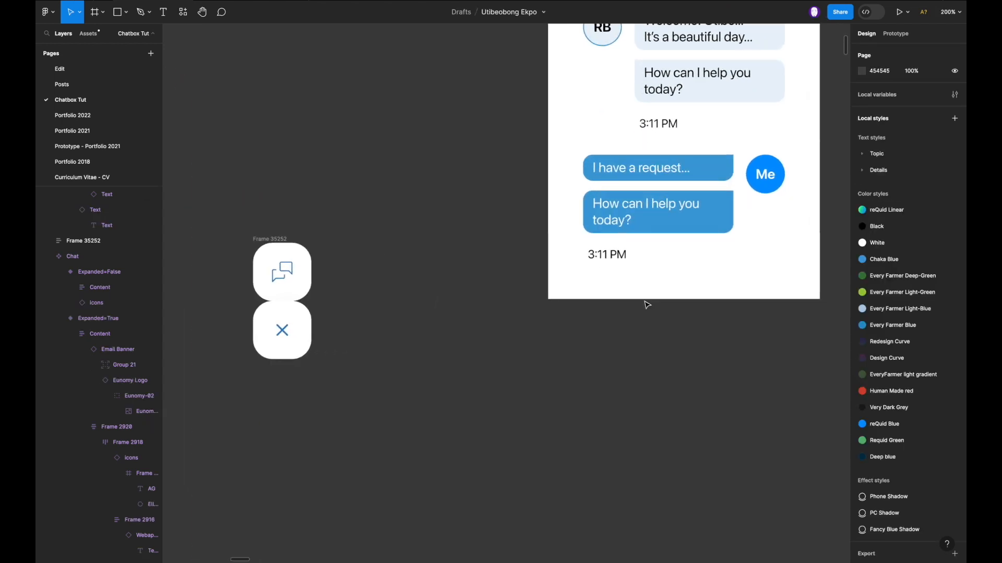
scroll(647, 305, "up", 3)
left_click(578, 346)
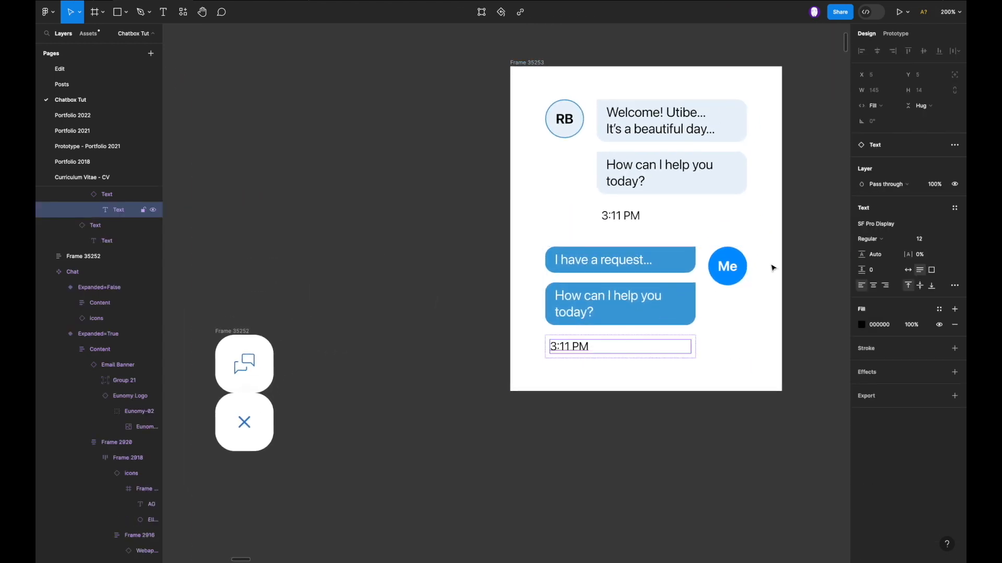
left_click(885, 285)
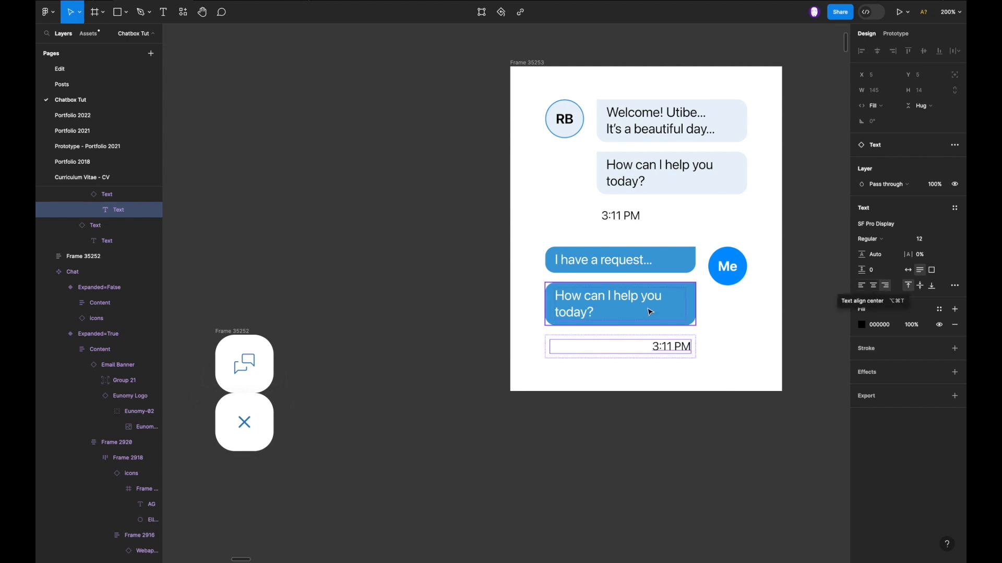
scroll(648, 311, "down", 3)
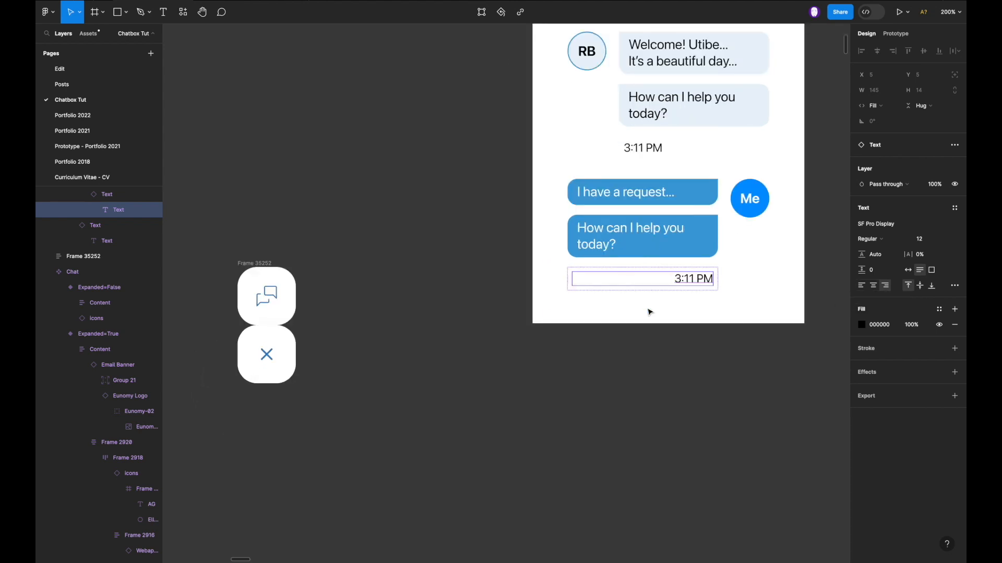
key("super+alt+l")
Widen the Robot and Me message groups to 329 and align the Me group's contents to the top right.
scroll(652, 209, "down", 5)
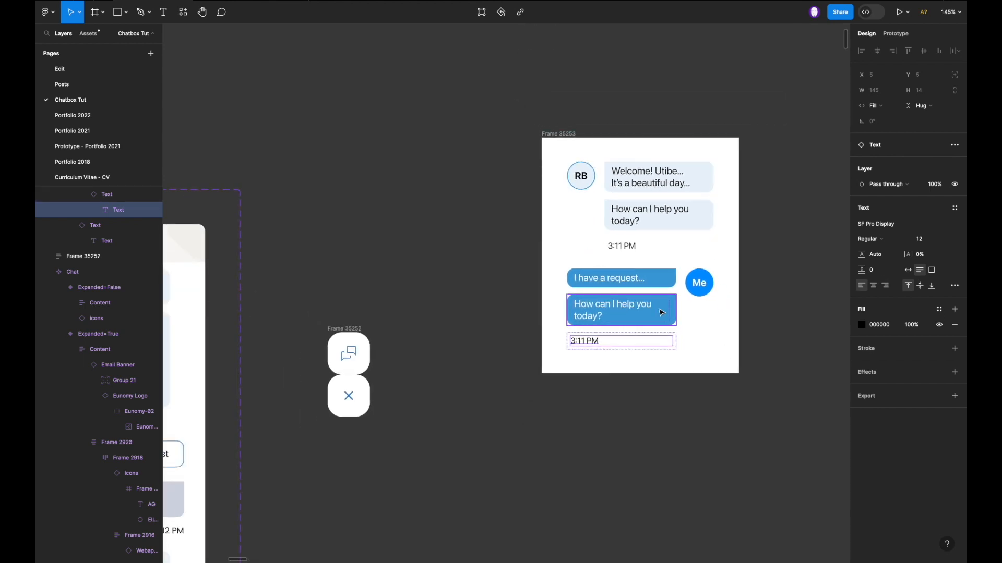
left_click(702, 318)
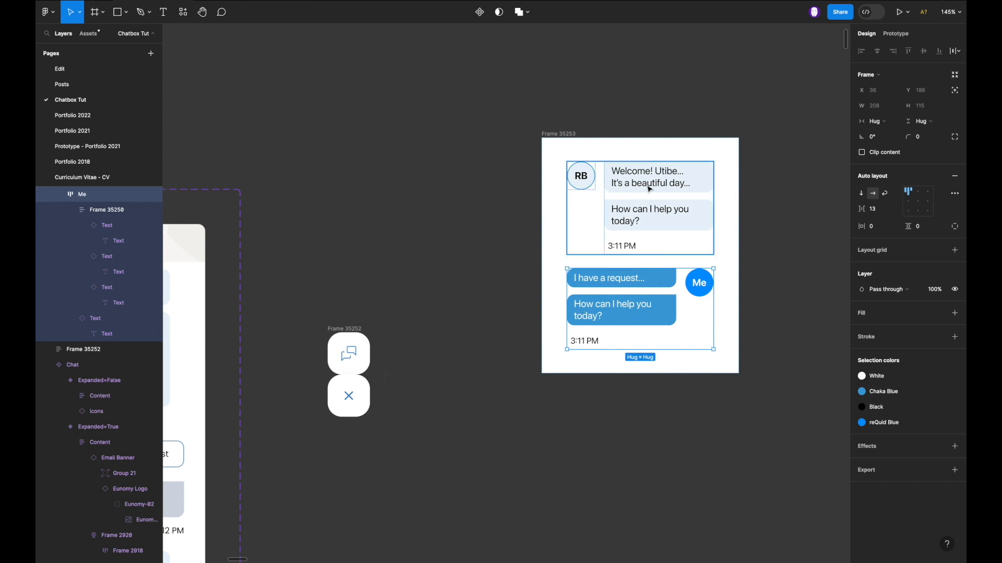
left_click(584, 217)
left_click(586, 287, "shift")
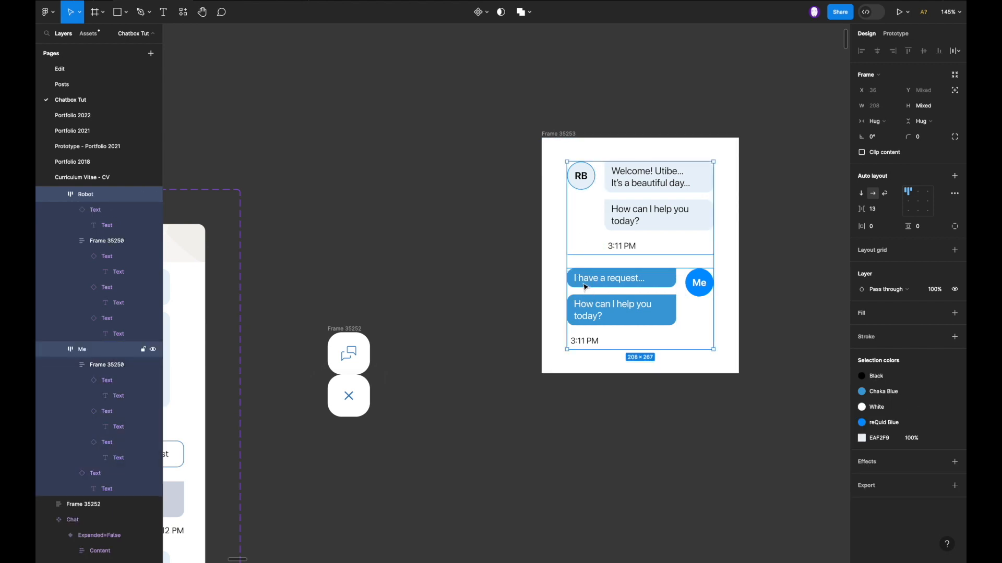
left_click_drag(567, 224, 481, 235)
left_click(719, 321)
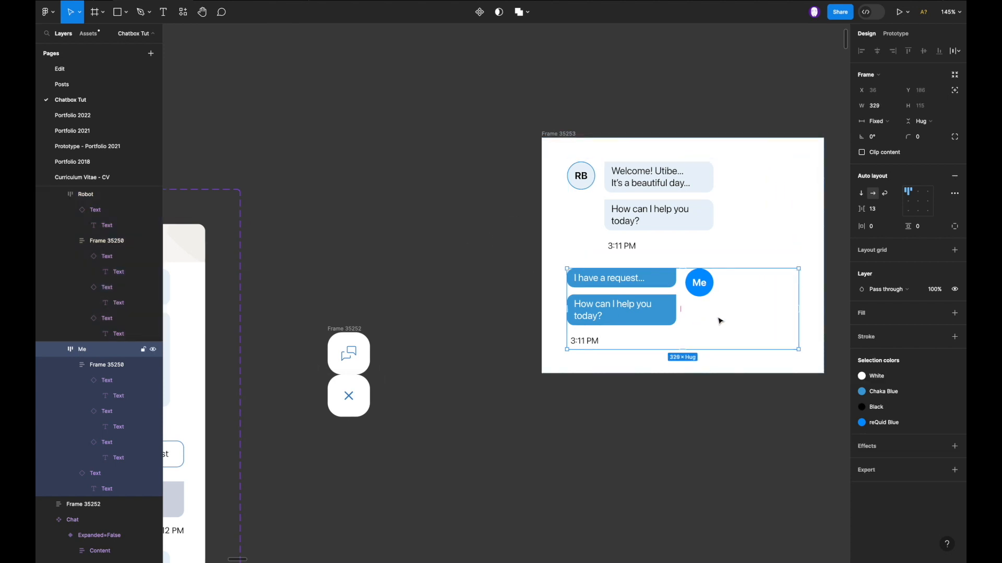
left_click(929, 192)
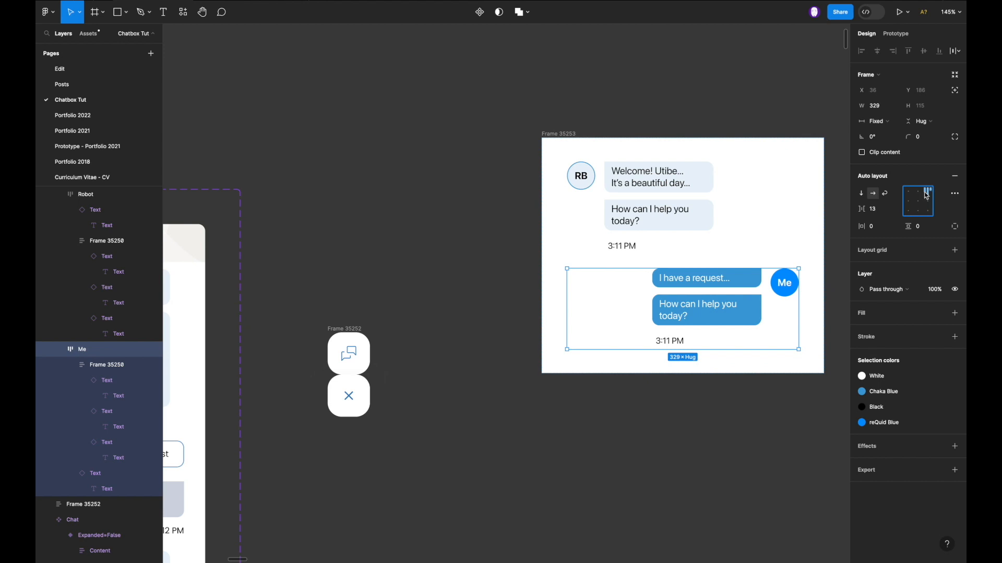
Narrow the Robot and Me message groups together to a width of 258.
left_click(697, 223)
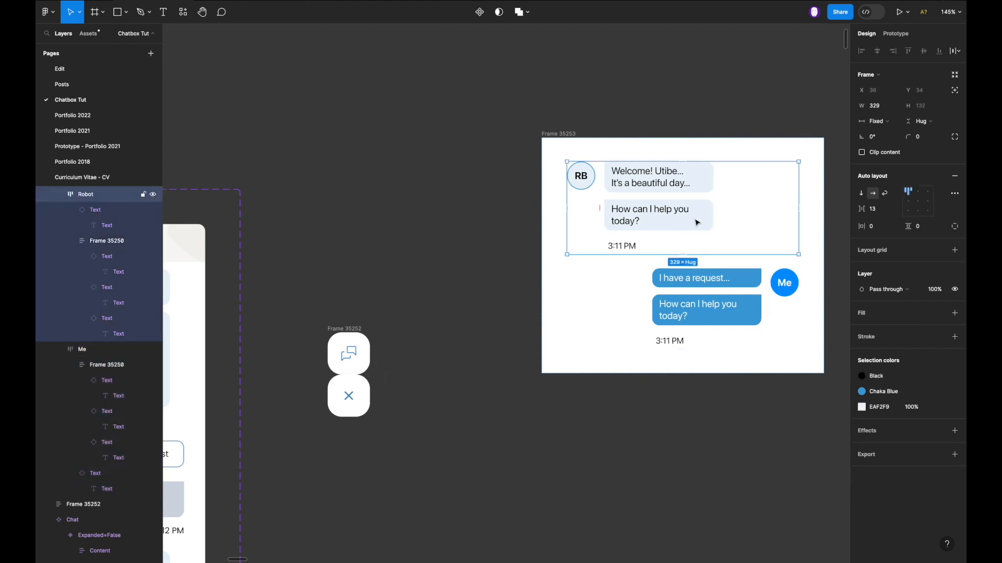
left_click(637, 300, "shift")
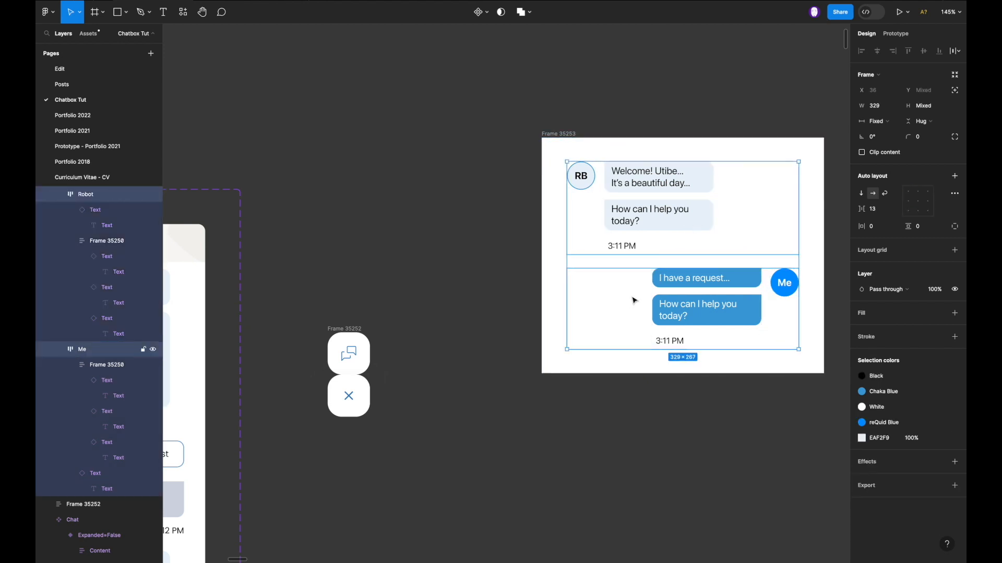
left_click_drag(798, 208, 748, 206)
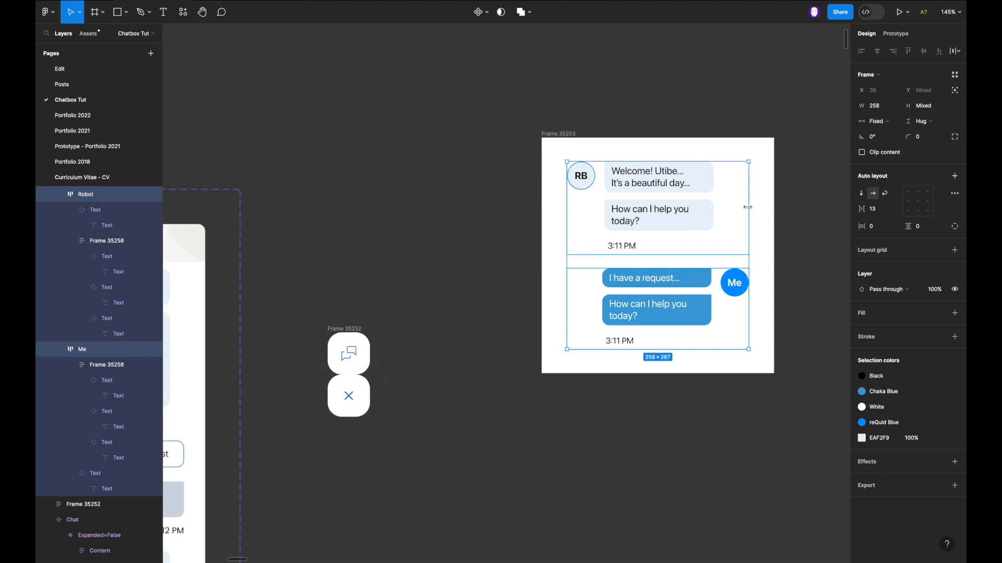
scroll(704, 293, "up", 5)
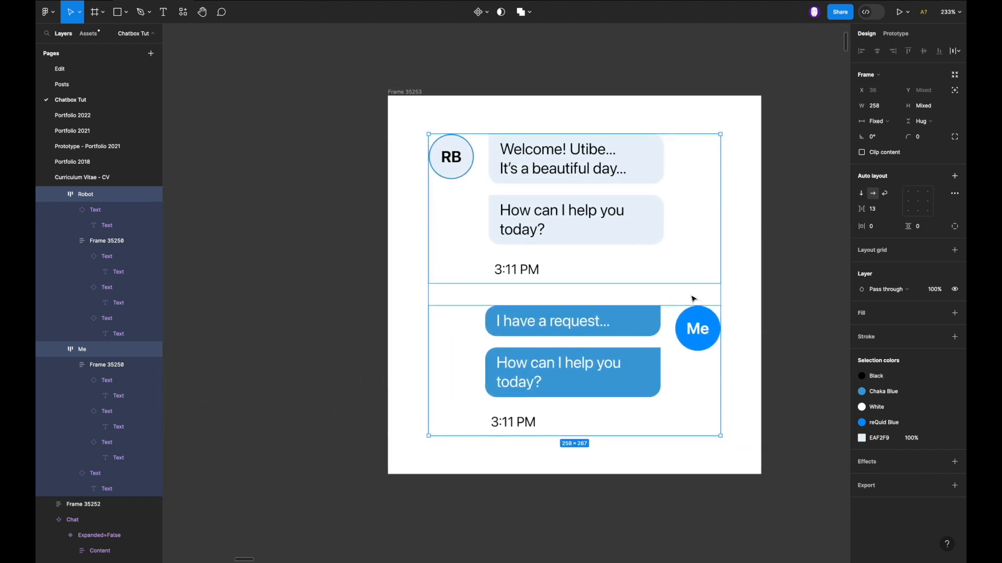
left_click(647, 344)
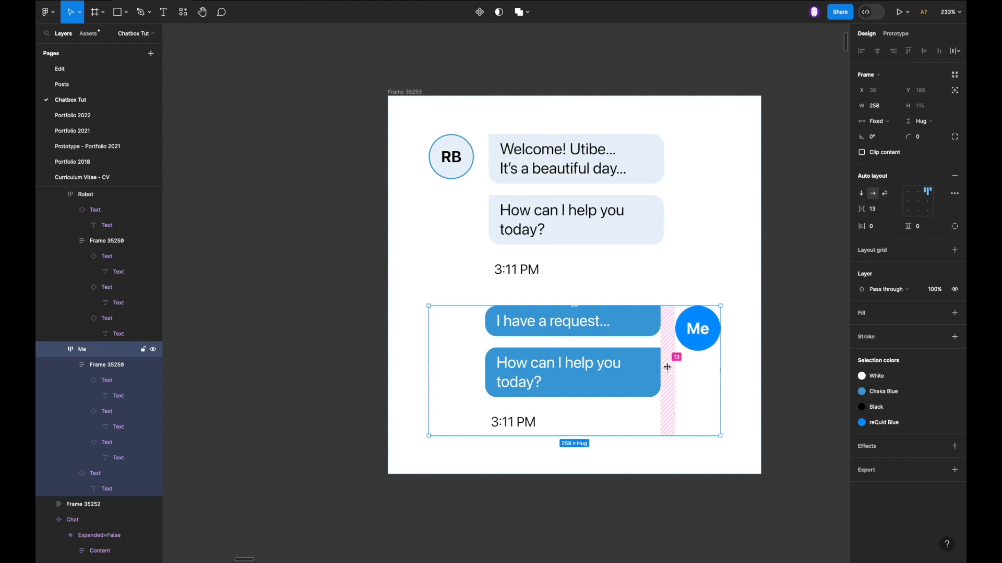
Set the chat frame's corner radius to 20 and its horizontal padding to 20.
left_click(740, 172)
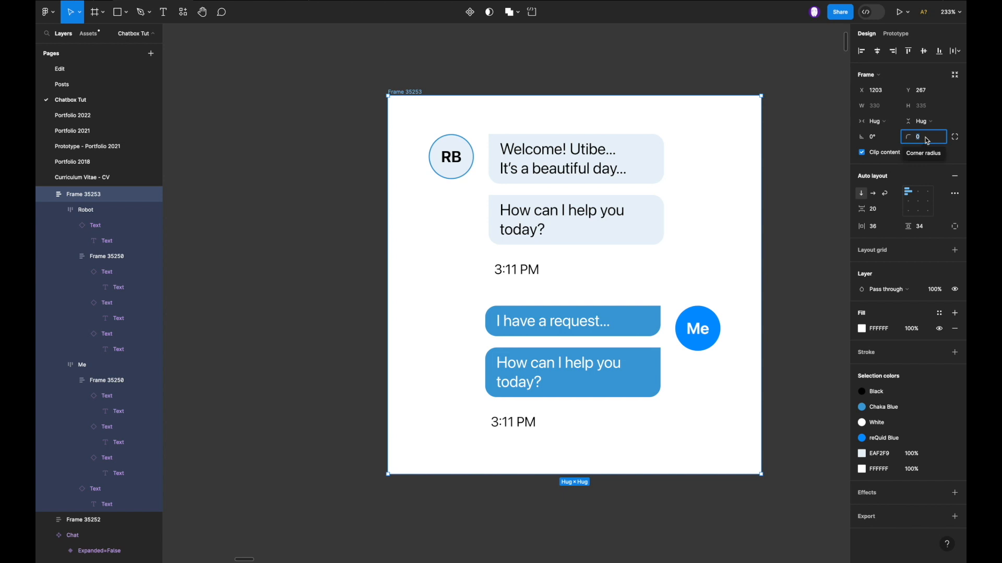
type("2")
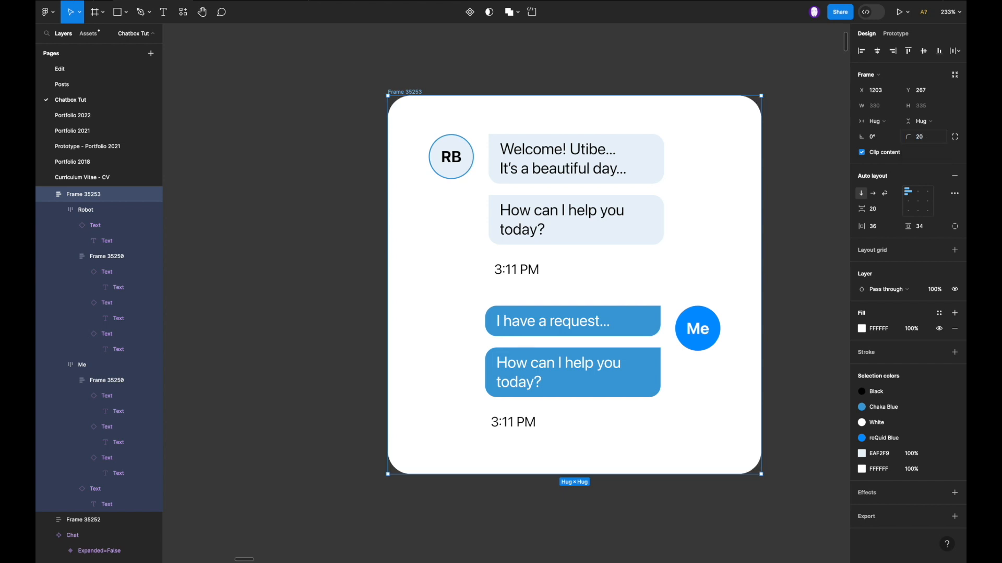
left_click(887, 228)
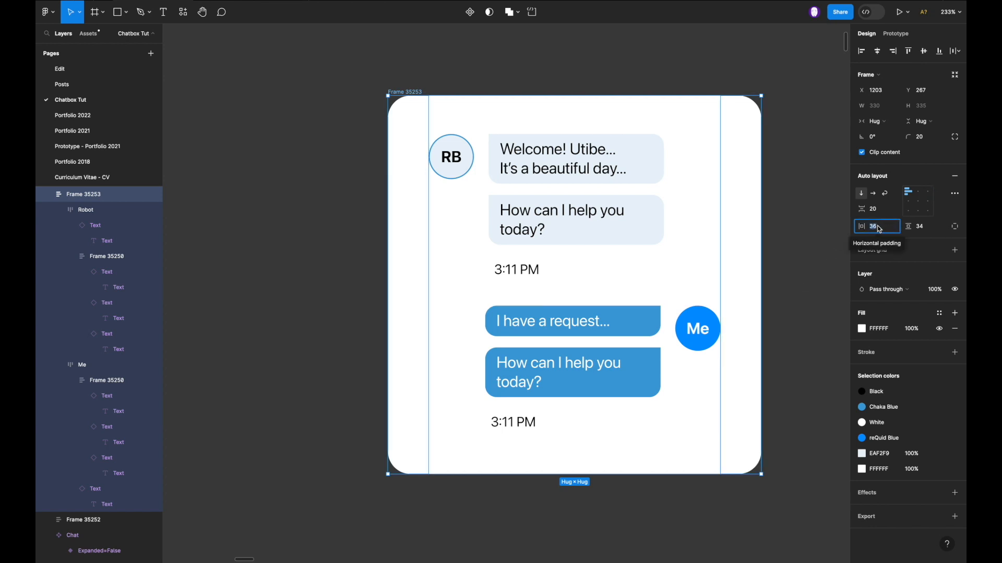
type("20")
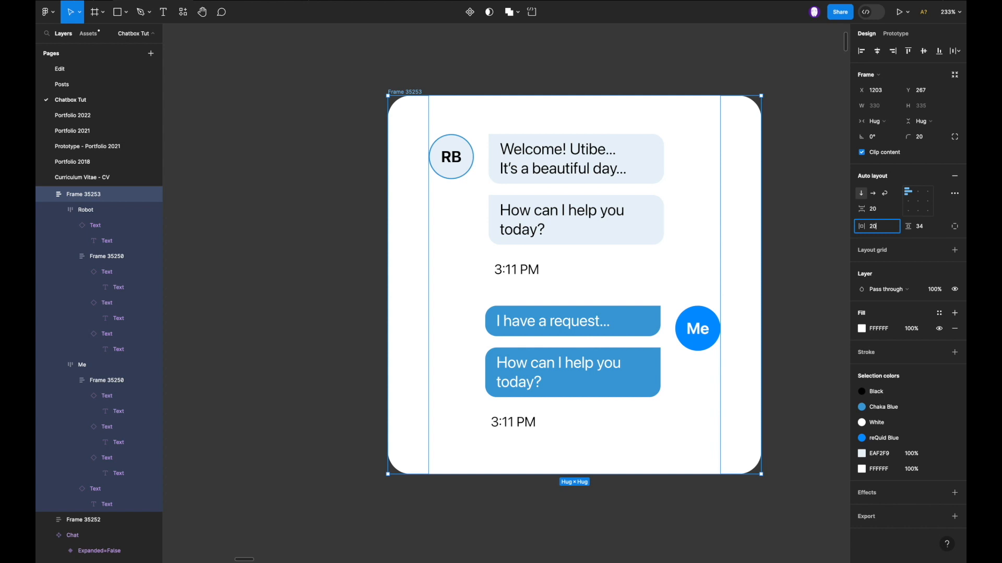
key("Return")
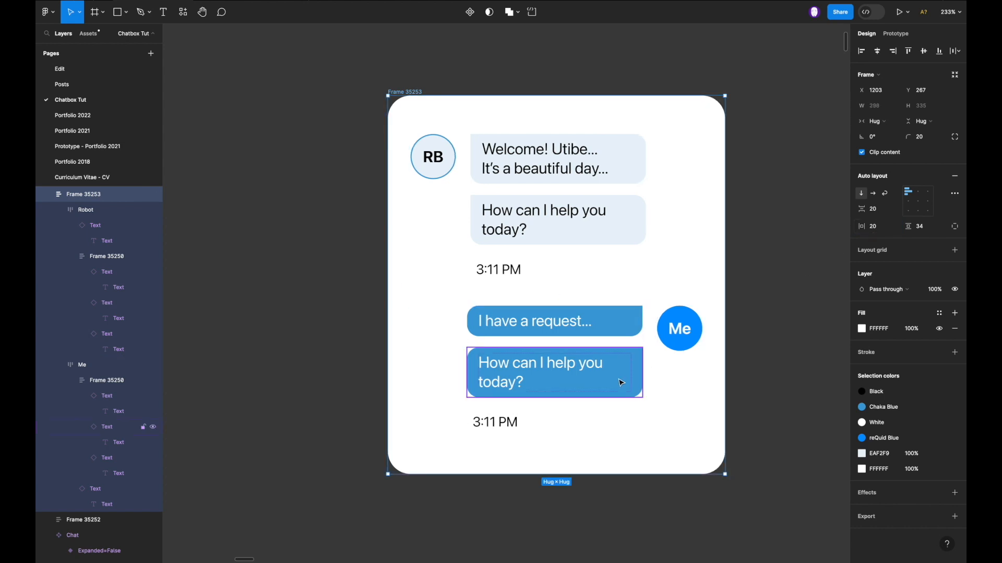
Set the chat frame's horizontal padding to 15 and its vertical padding to 20.
scroll(619, 381, "down", 5)
scroll(620, 383, "up", 2)
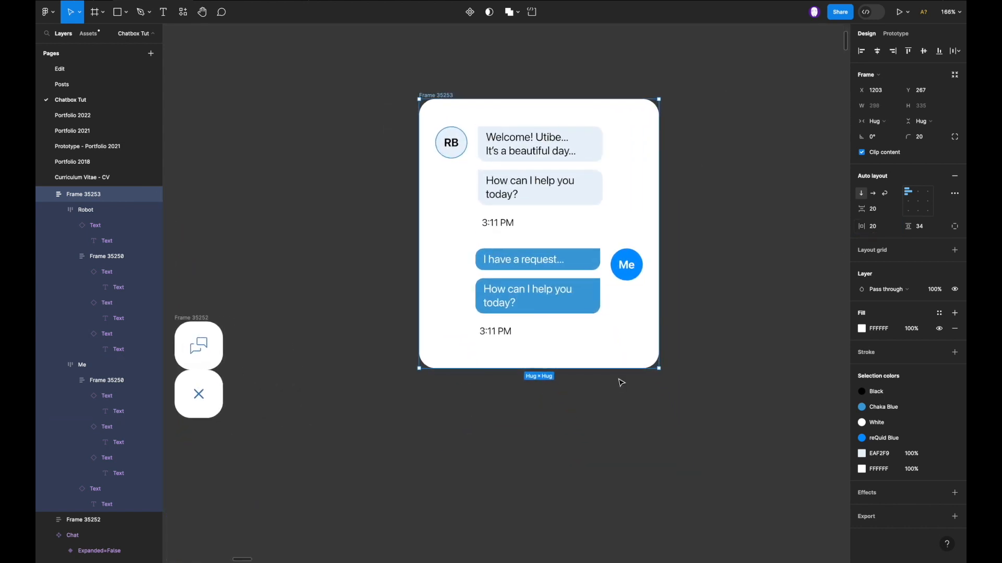
left_click(872, 226)
type("15")
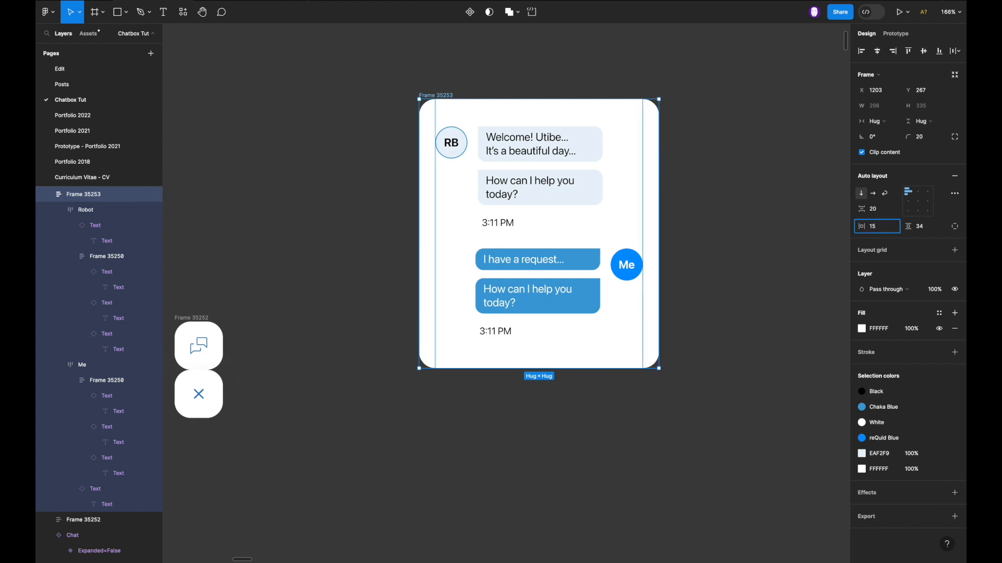
key("Return")
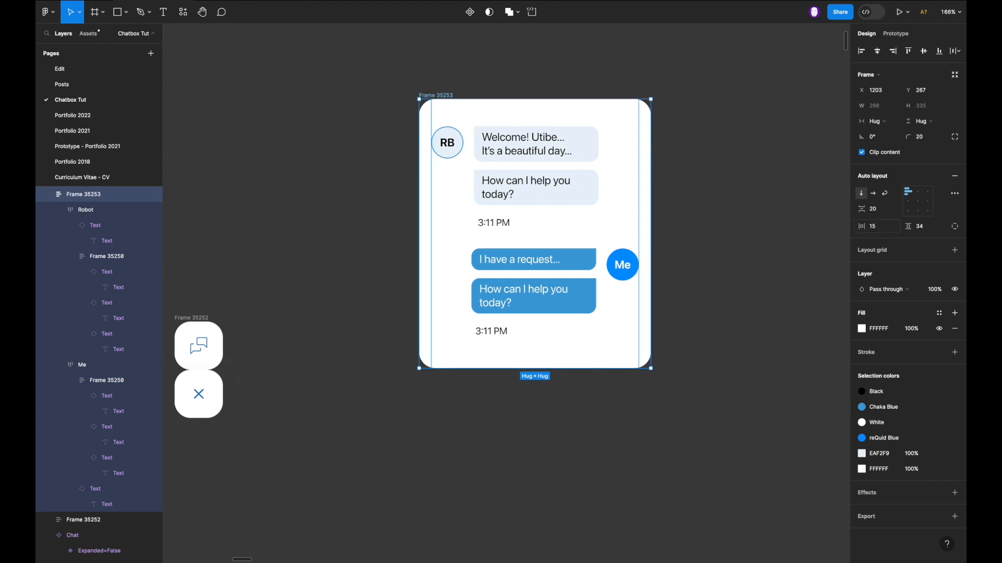
left_click(925, 227)
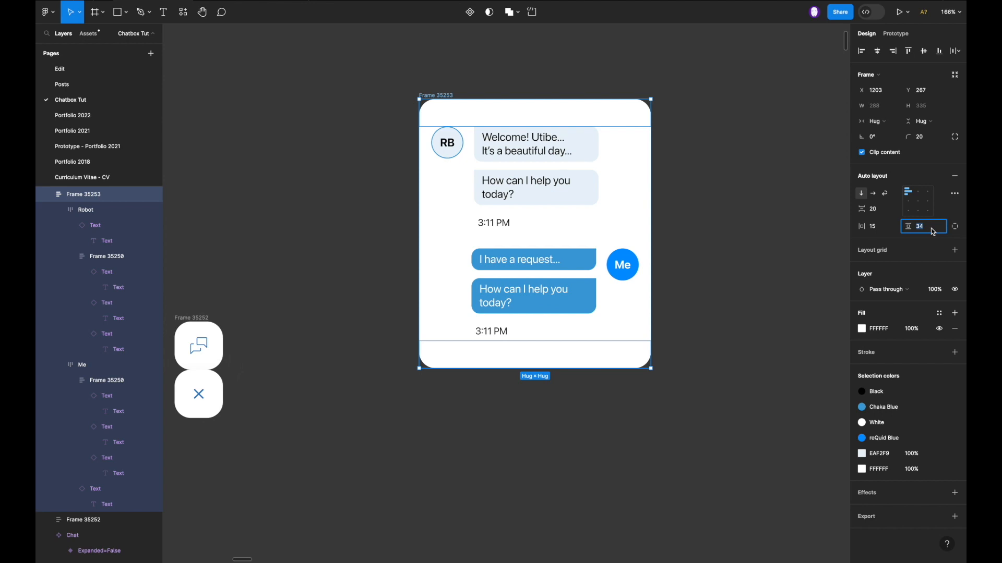
type("20")
key("Return")
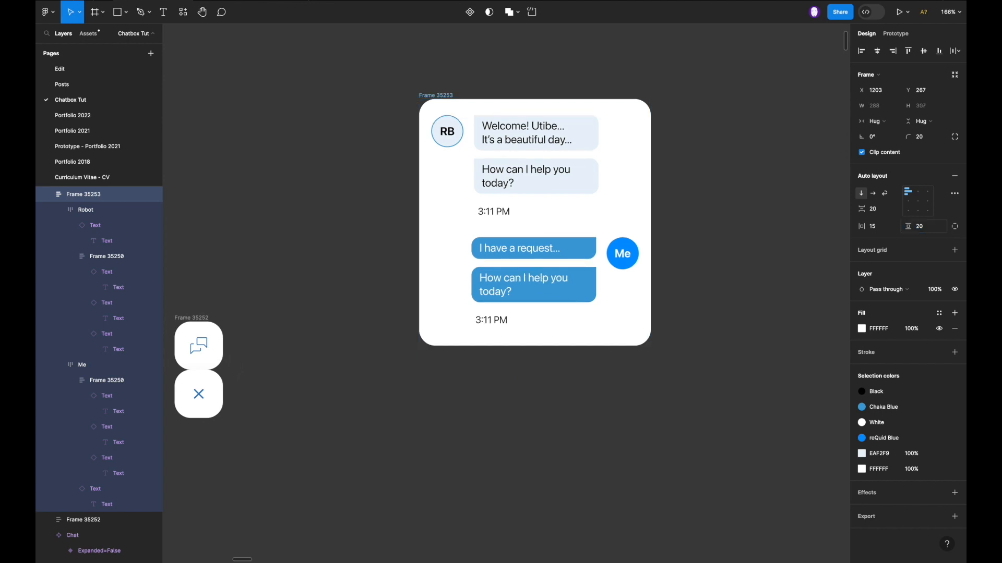
Set the chat frame's corner radius to 10.
left_click(924, 139)
type("10")
key("Return")
Copy the "Type here" message input bar from the reference chat onto the empty canvas below the new chat frame.
scroll(557, 223, "left", 10)
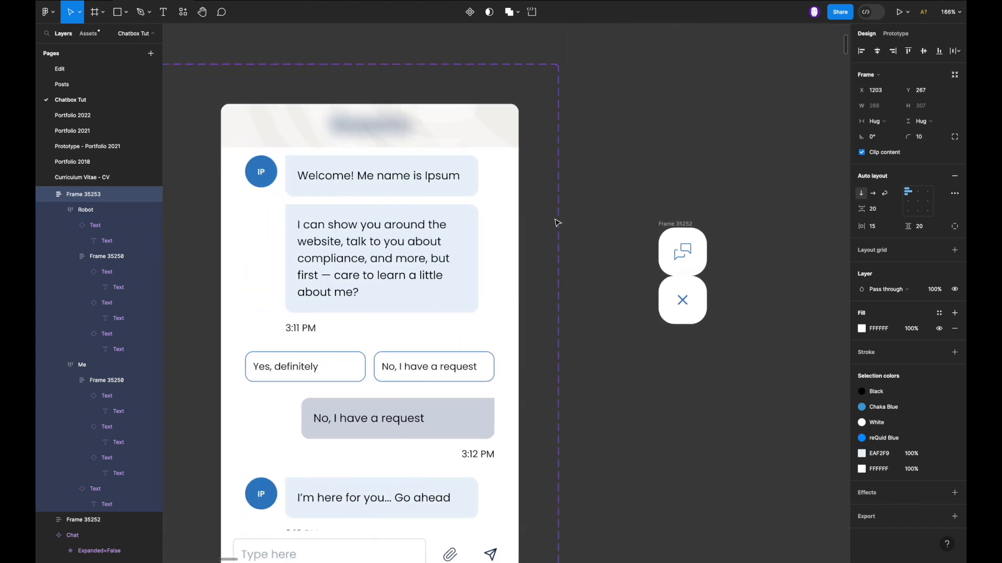
scroll(558, 223, "down", 5)
scroll(557, 223, "left", 2)
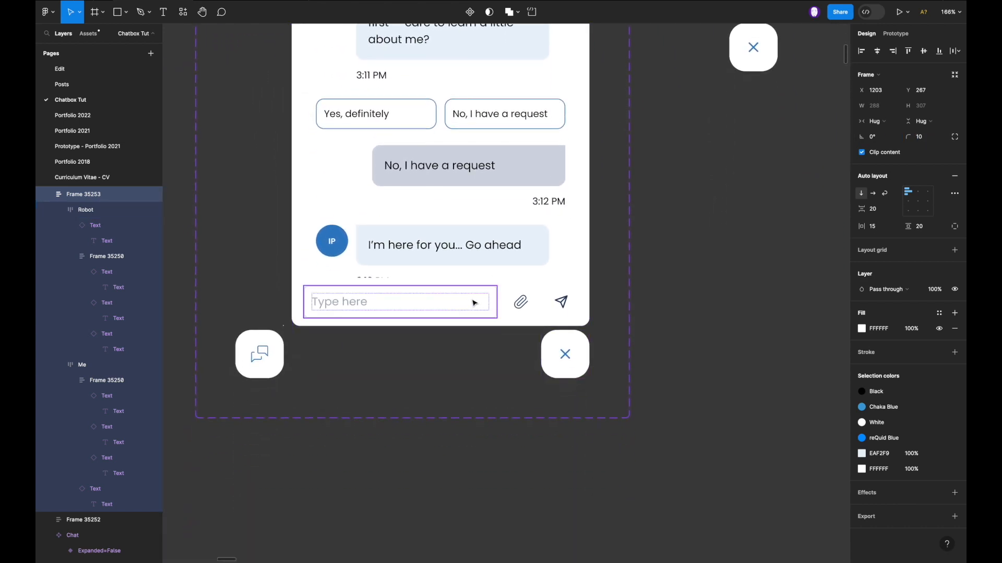
left_click(512, 287)
left_click_drag(483, 286, 748, 222)
scroll(748, 222, "right", 4)
scroll(748, 221, "up", 3)
scroll(748, 221, "right", 1)
scroll(748, 221, "up", 1)
scroll(747, 220, "down", 3)
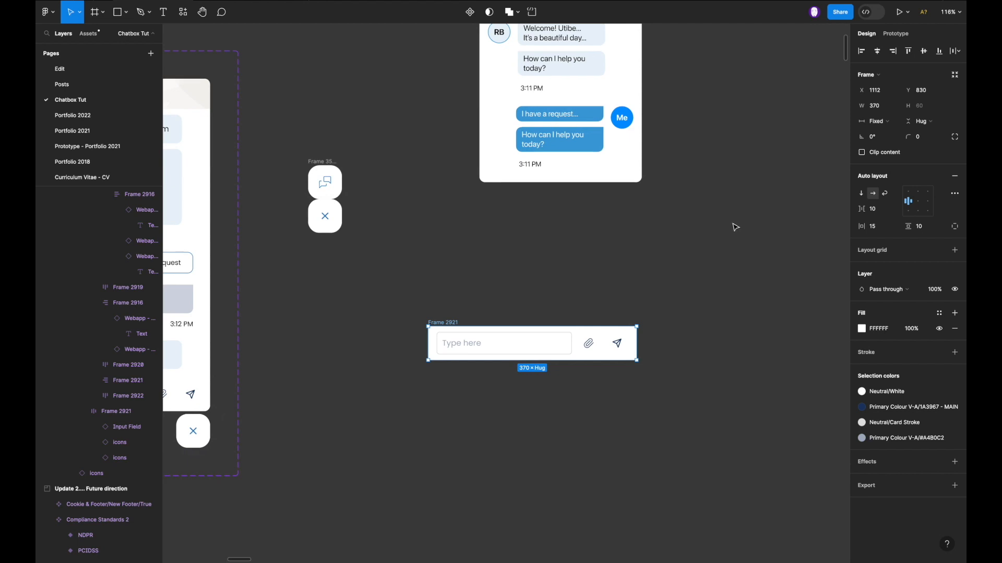
Check the copied bar's input field, attachment icon and send icon, and move the bar slightly lower on the canvas.
left_click(549, 341)
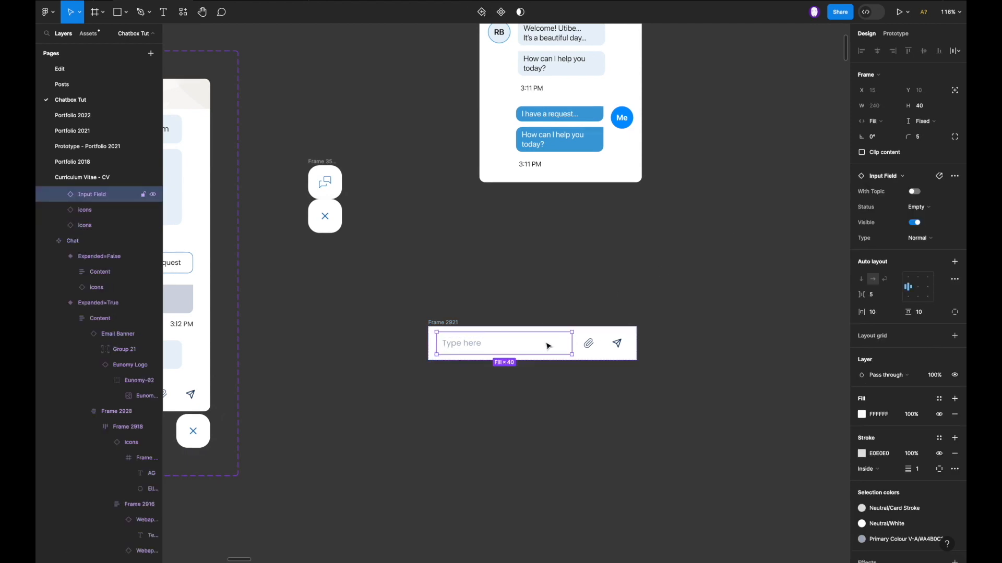
scroll(595, 350, "up", 3)
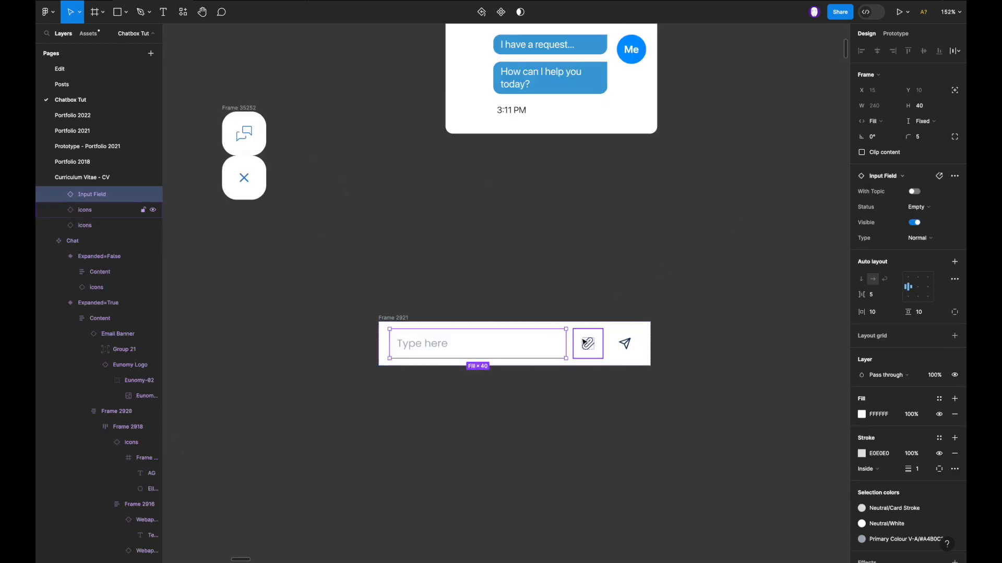
left_click(591, 346)
left_click(629, 347)
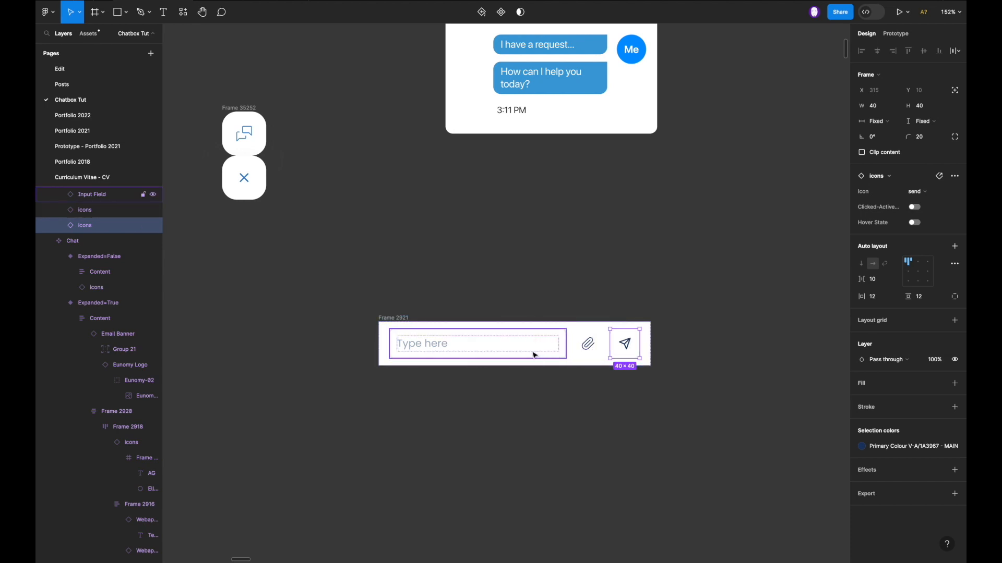
left_click(514, 348)
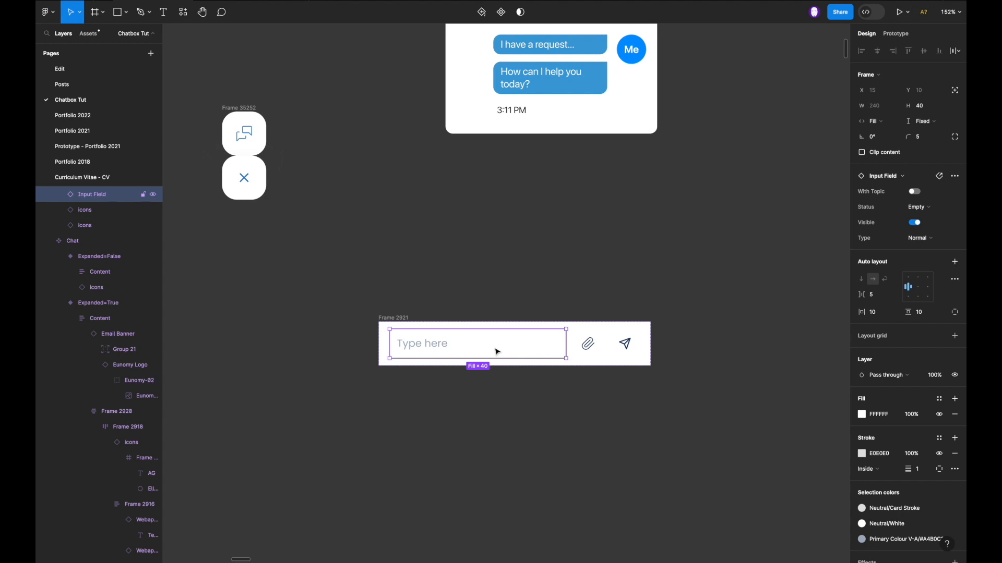
scroll(428, 347, "up", 2)
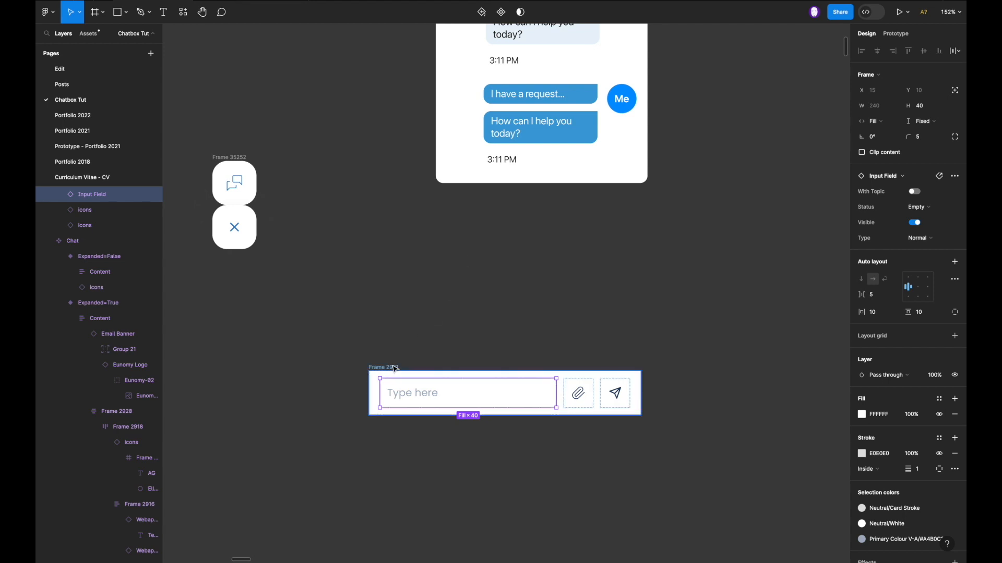
left_click_drag(393, 367, 395, 400)
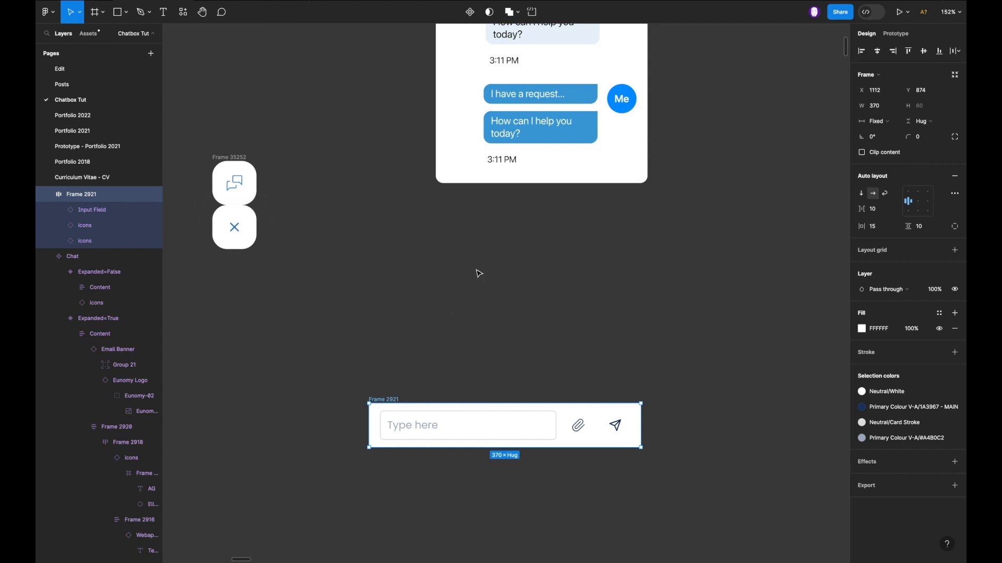
Duplicate the Robot group's "3:11 PM" text component onto the canvas between the chat frame and the input bar.
scroll(574, 104, "up", 3)
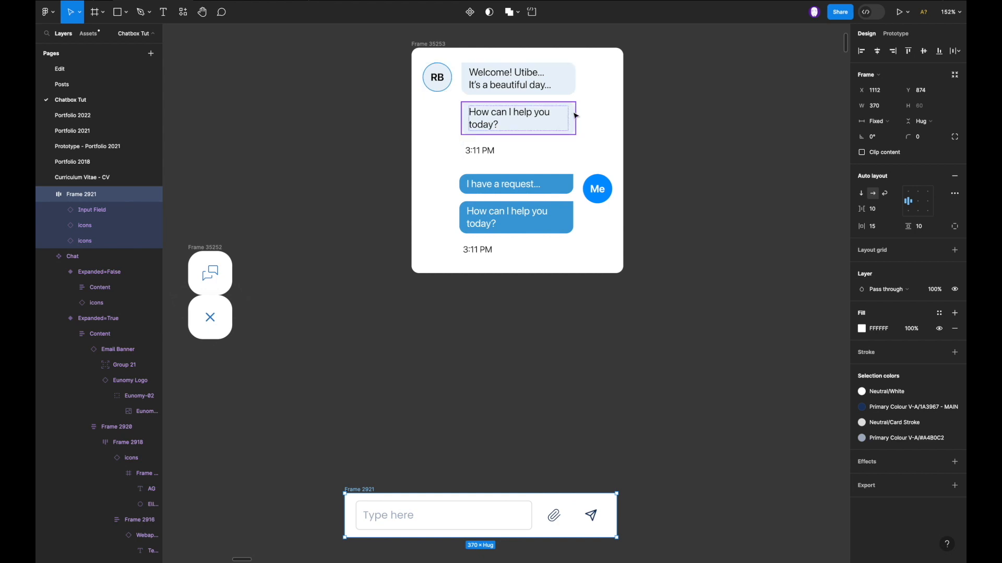
left_click(505, 153)
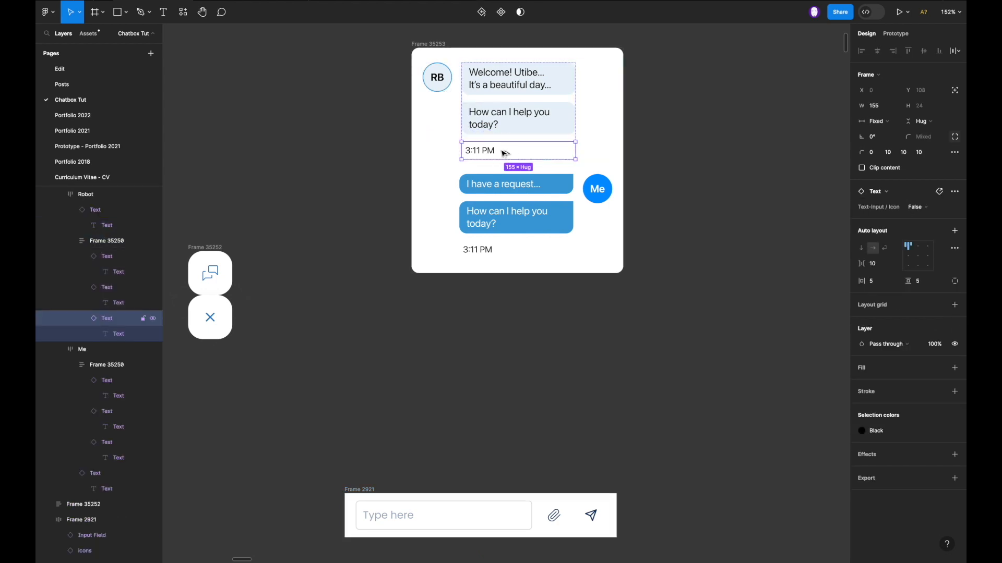
left_click_drag(505, 153, 475, 321)
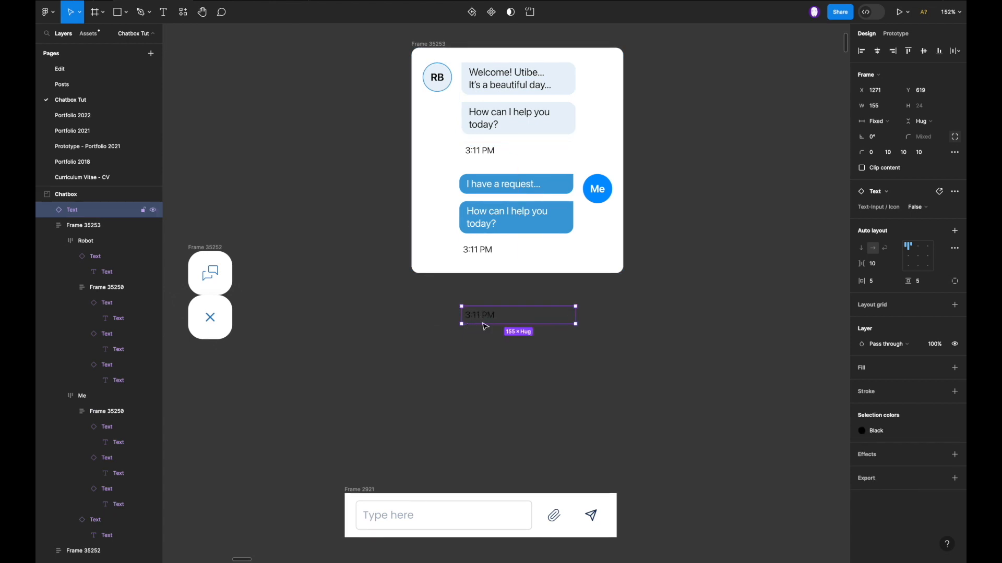
Set the duplicated "3:11 PM" text's font size to 14 and move its component slightly lower between the chat frame and the input bar.
scroll(485, 326, "down", 3)
scroll(485, 327, "left", 1)
double_click(421, 442)
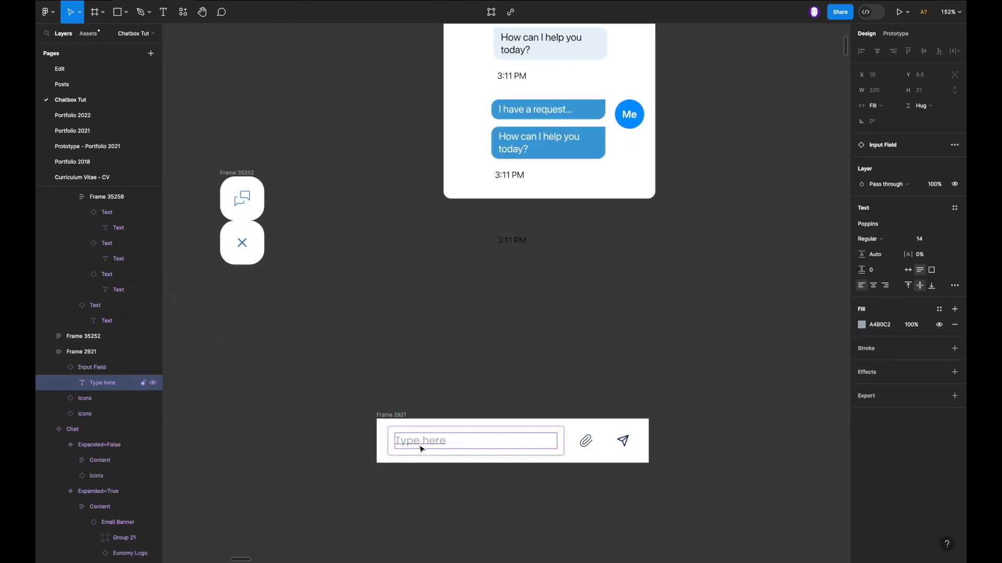
double_click(523, 142)
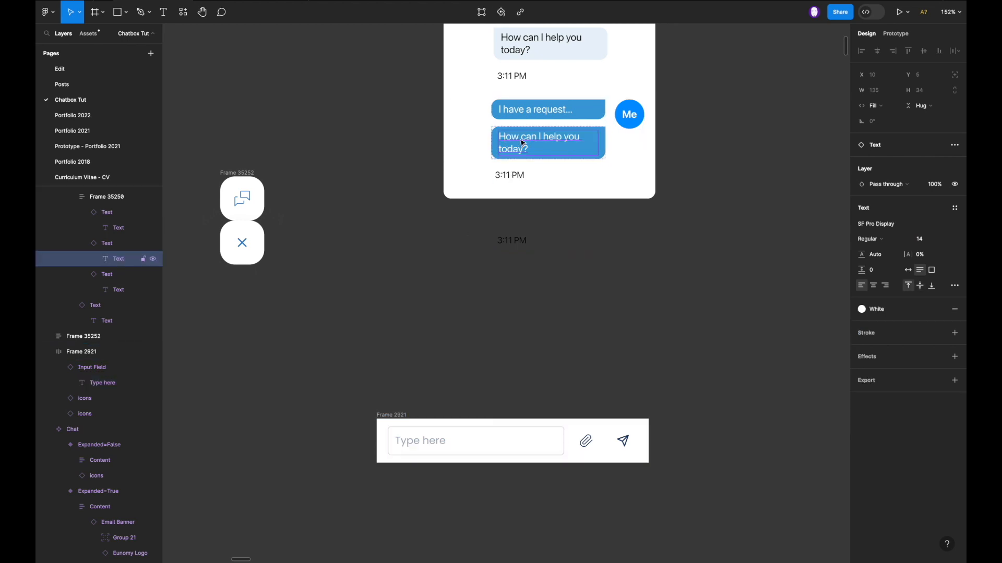
double_click(511, 240)
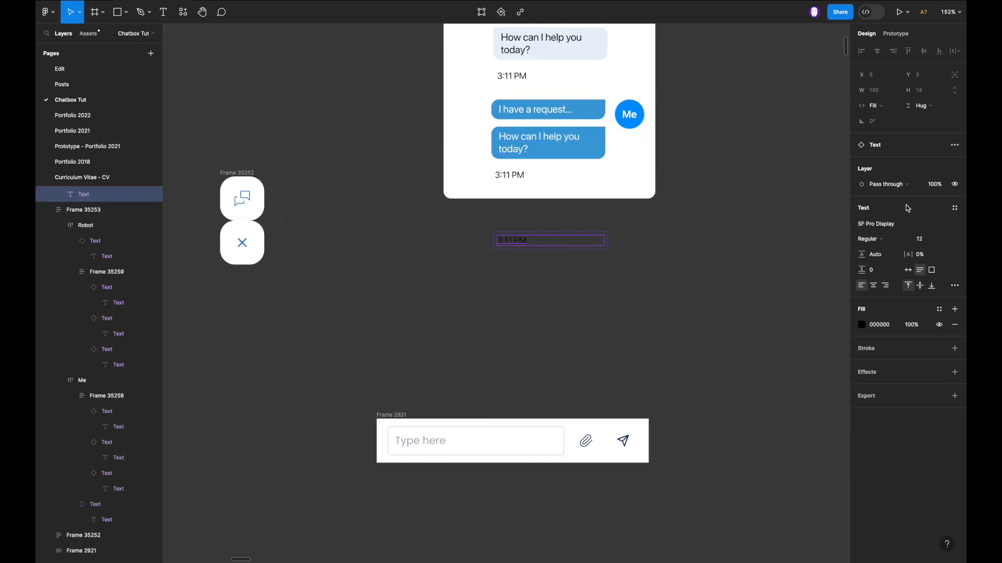
left_click(945, 239)
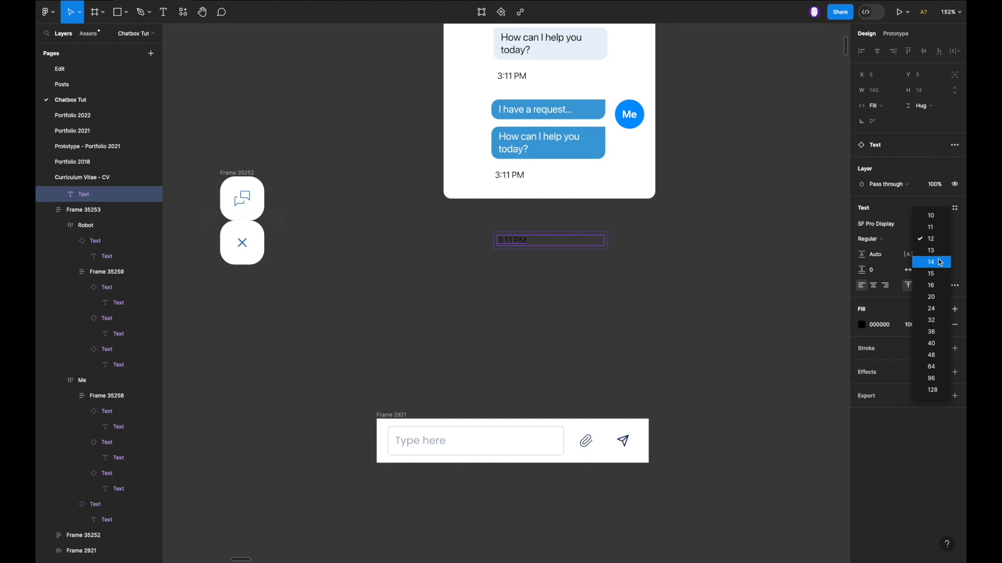
left_click(941, 265)
left_click(580, 239)
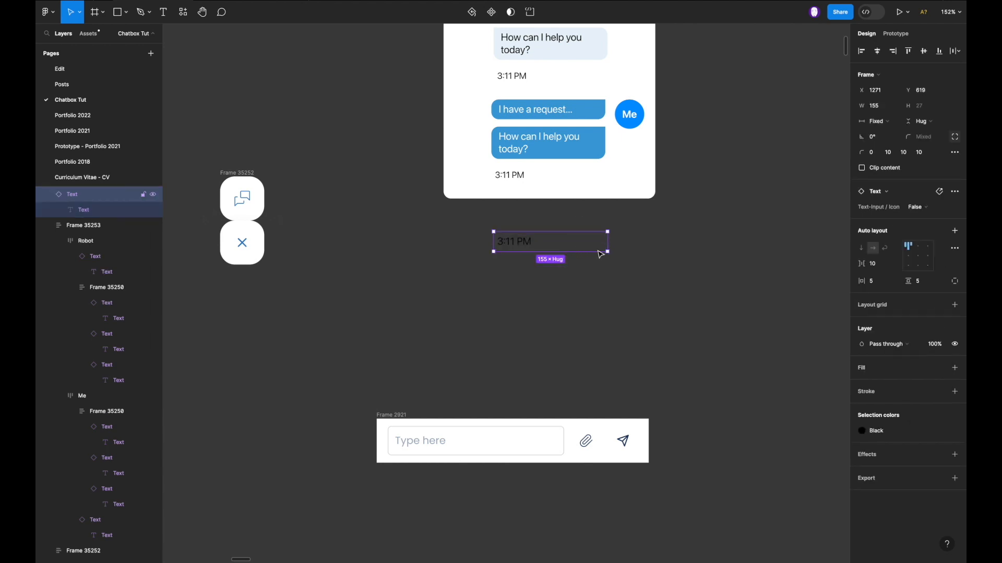
left_click_drag(552, 247, 523, 275)
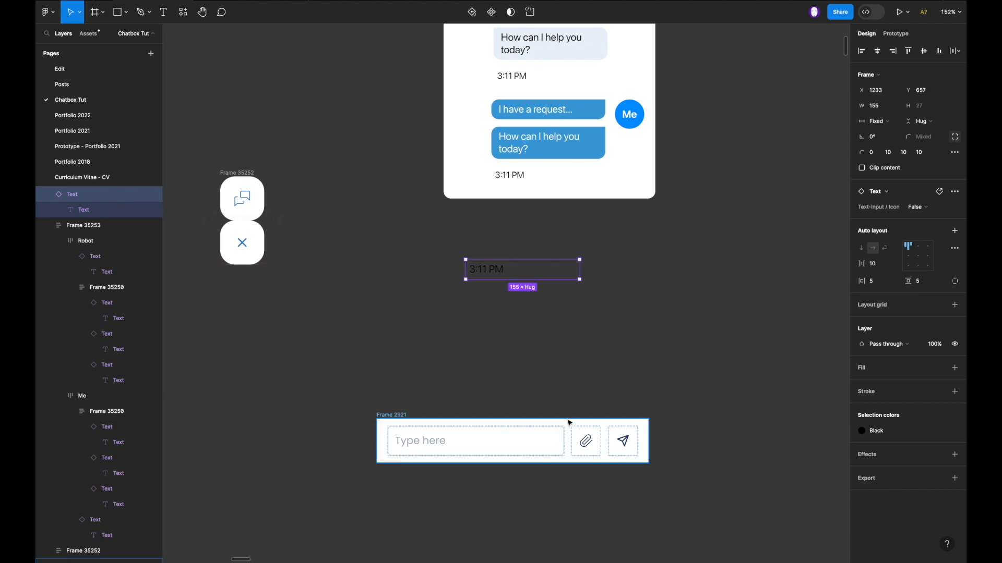
Duplicate the input bar's attachment and send icons beside the separate "3:11 PM" text and recolour the copies Black.
left_click(586, 441)
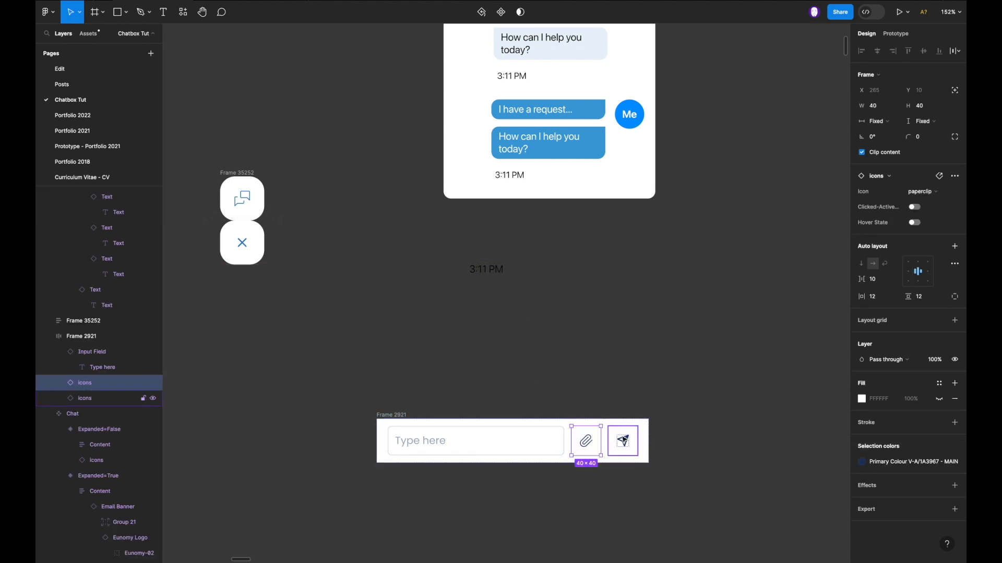
left_click(625, 440, "shift")
left_click_drag(618, 449, 655, 279)
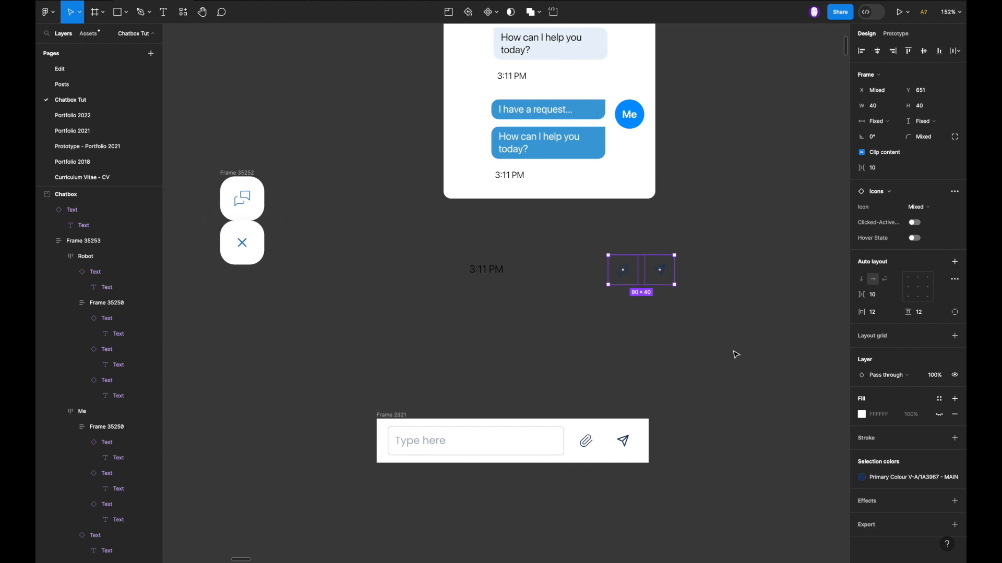
left_click(887, 479)
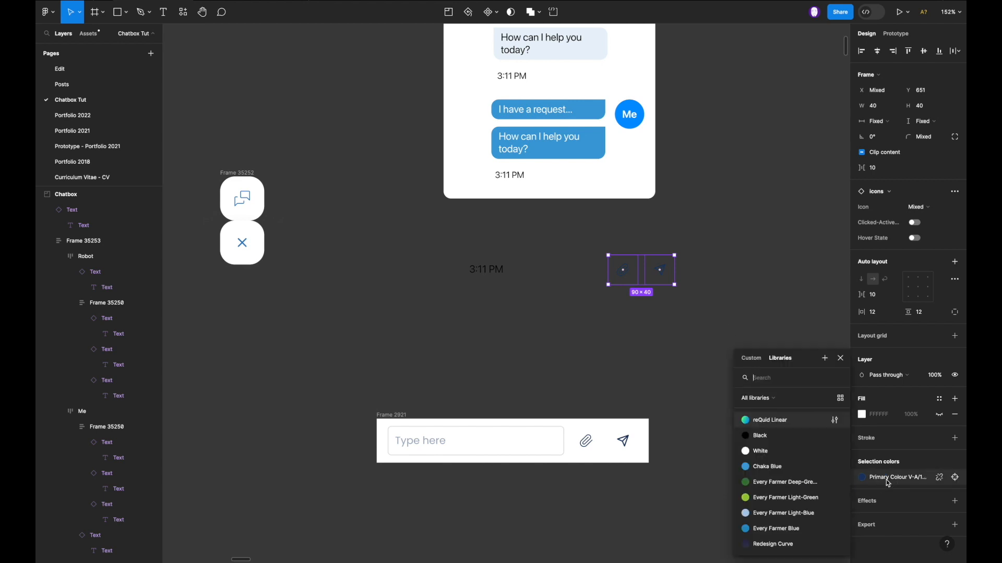
left_click(765, 436)
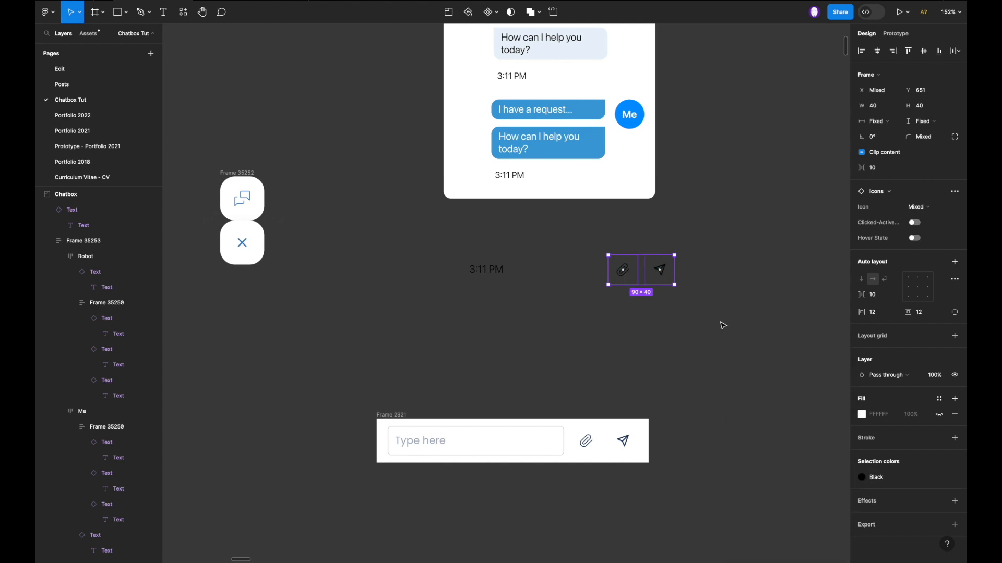
Replace the duplicated "3:11 PM" text beside the black icons with "Type here".
left_click(517, 269)
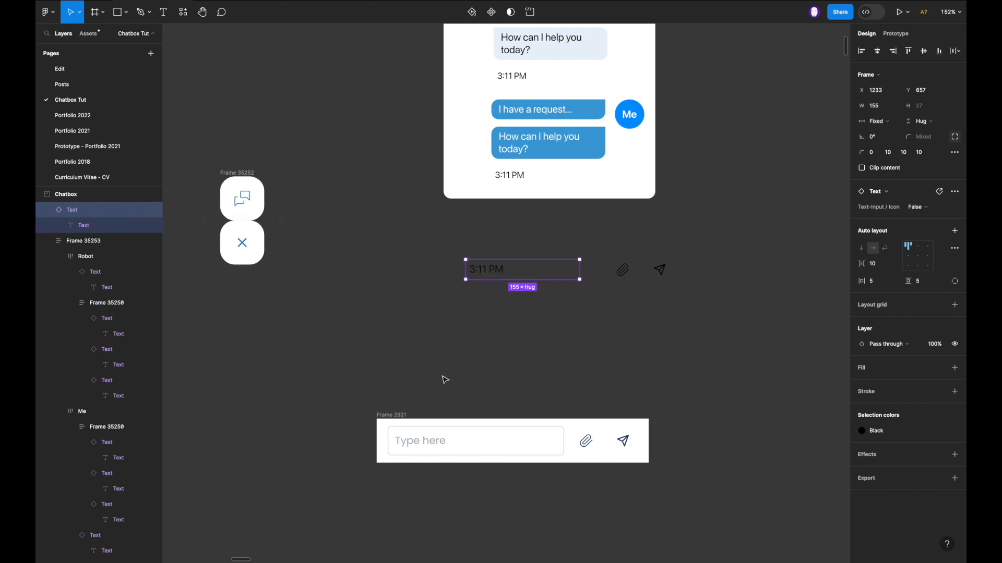
left_click(499, 270, "super")
left_click(420, 443, "super")
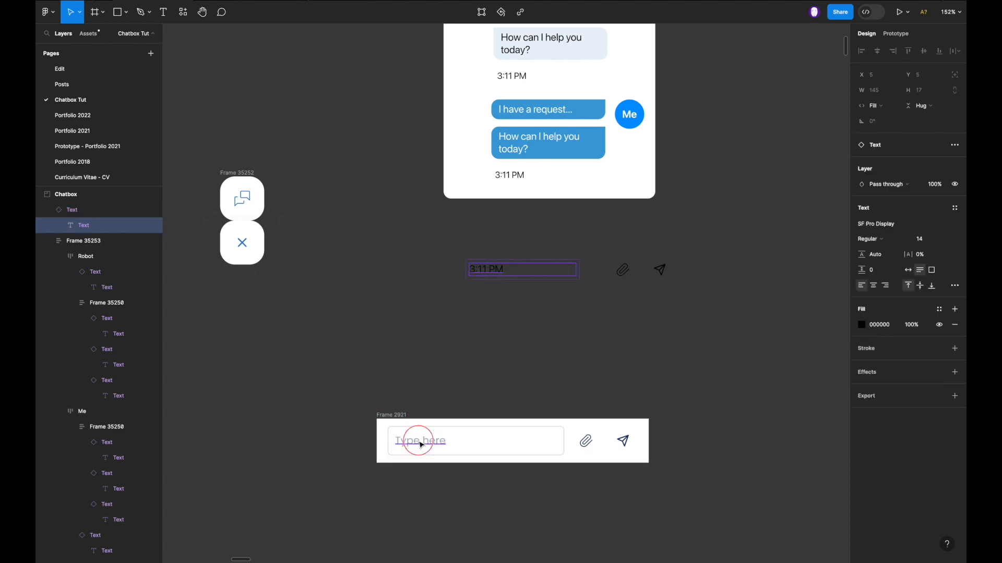
double_click(489, 271)
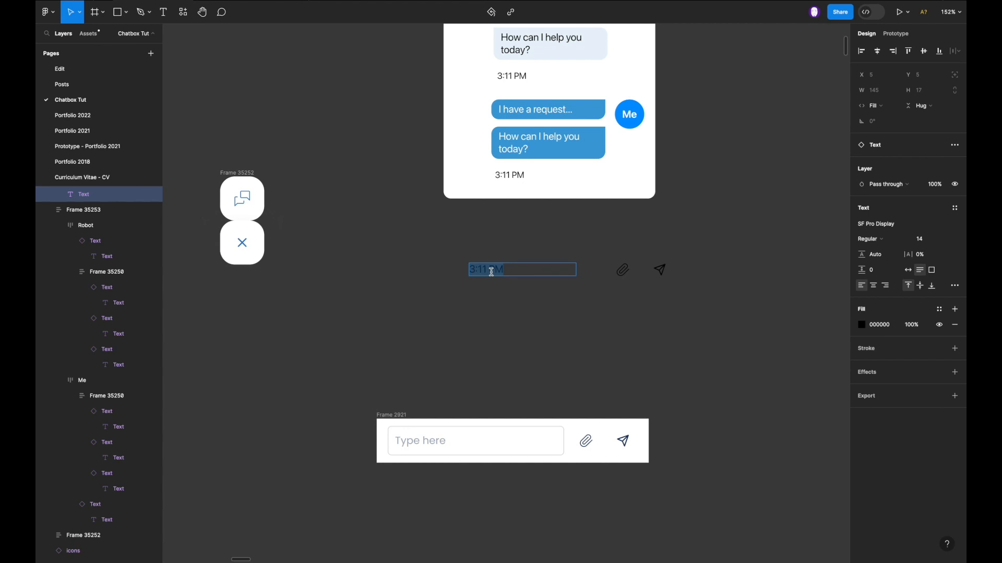
type("Type here")
scroll(520, 268, "up", 5)
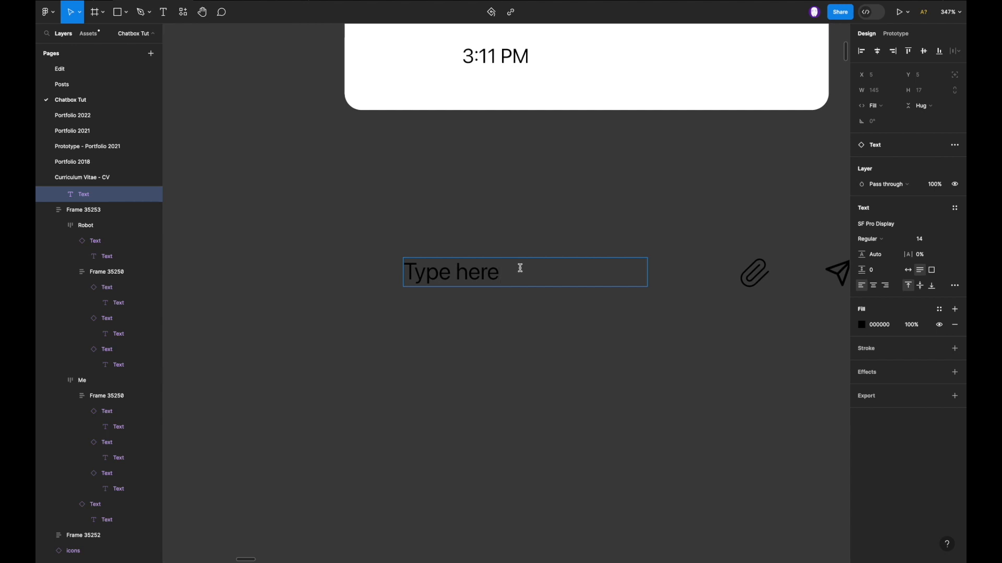
scroll(520, 268, "down", 2)
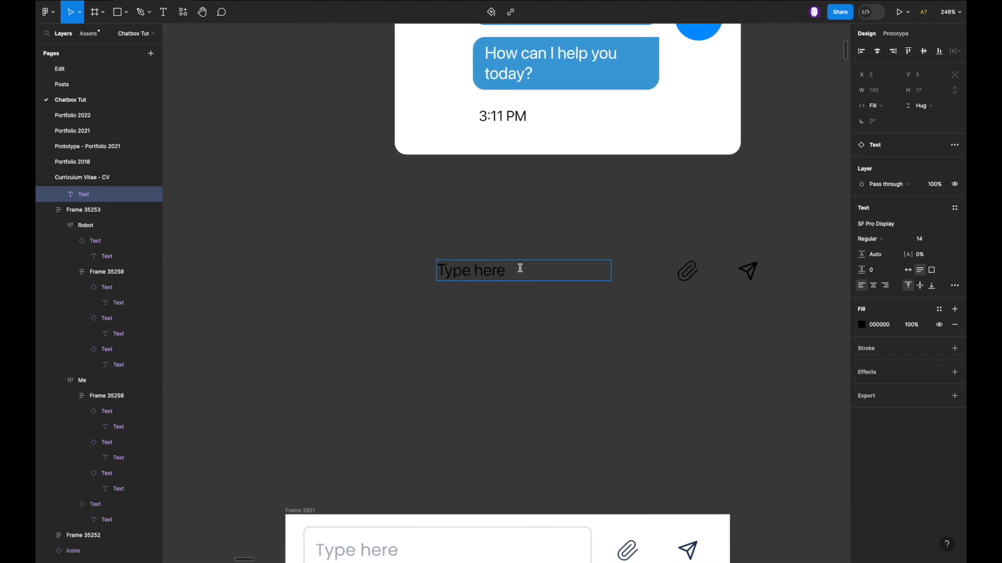
scroll(520, 268, "down", 3)
scroll(516, 269, "up", 2)
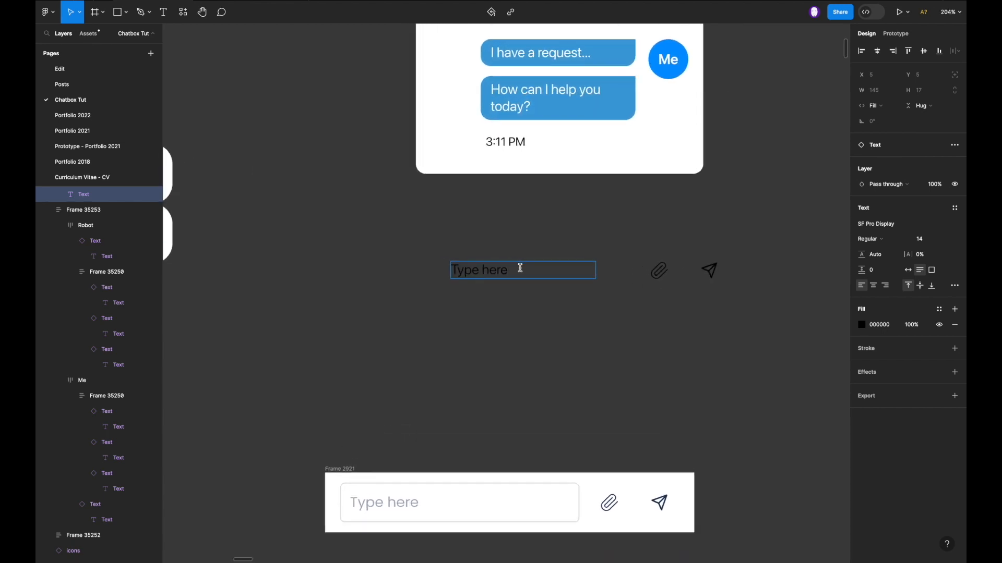
left_click(488, 272)
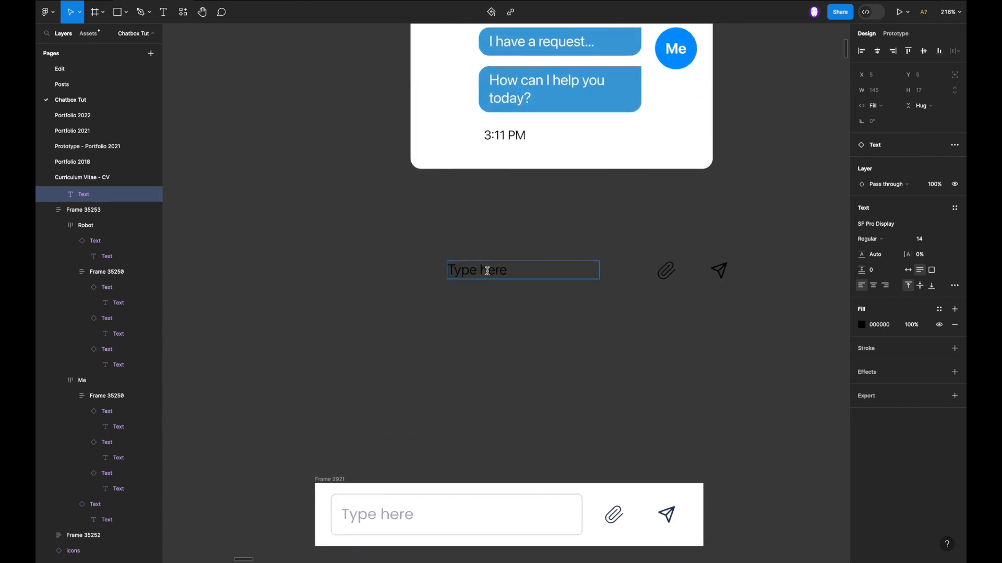
left_click(460, 312)
Combine the "Type here" text and the two black icons into a horizontal auto layout frame with a White fill.
left_click(542, 272)
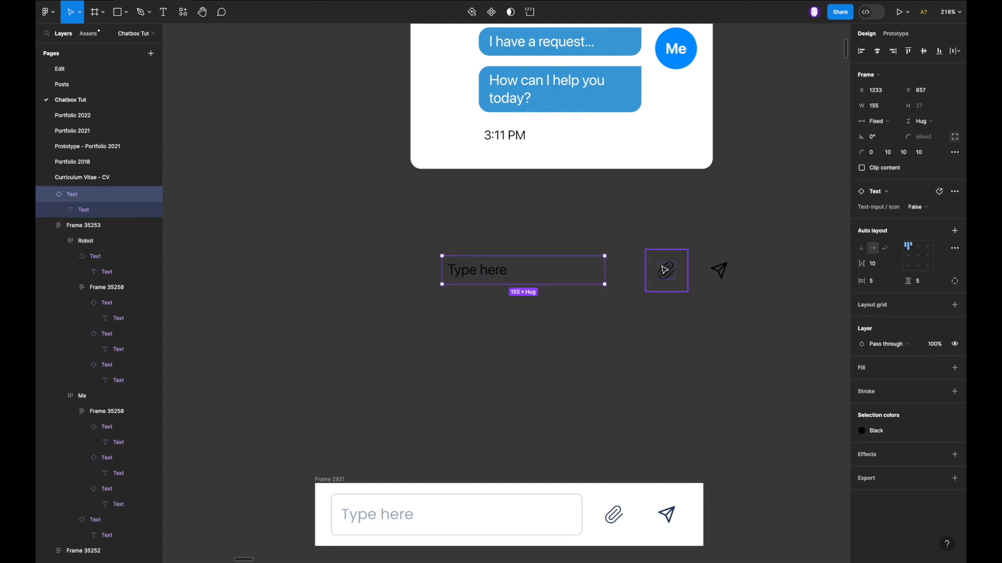
left_click(664, 270, "shift")
left_click(722, 268, "shift")
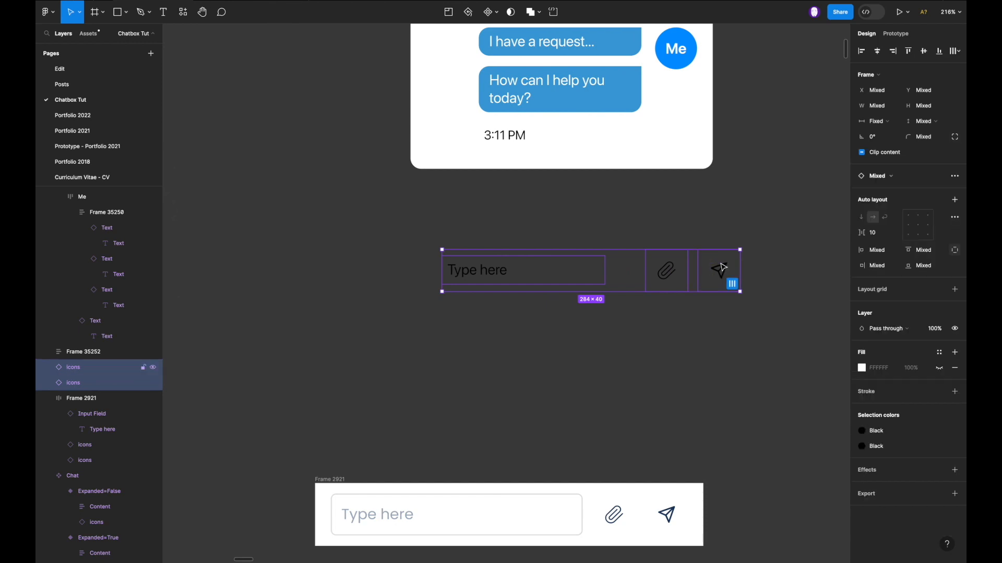
key("shift+a")
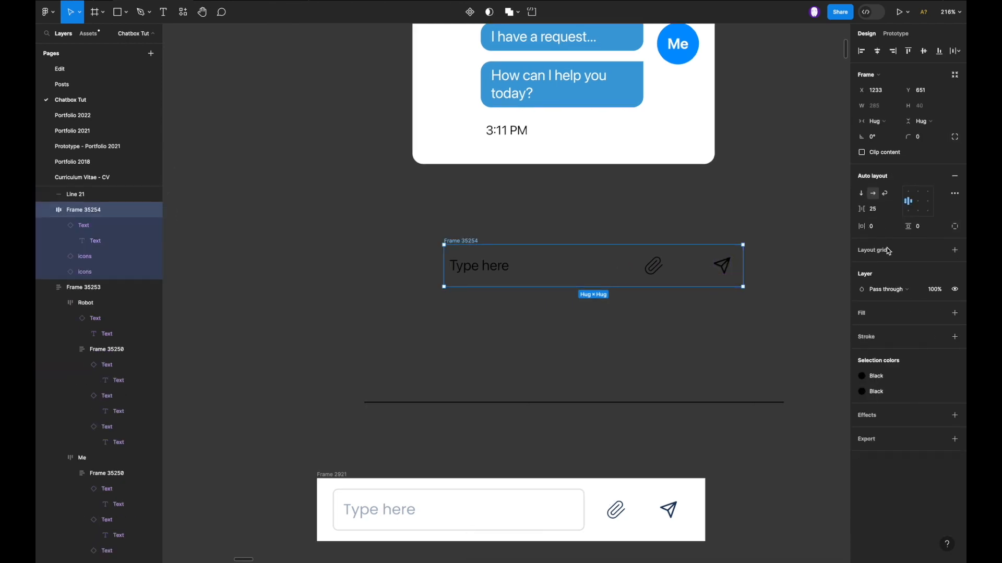
left_click(940, 314)
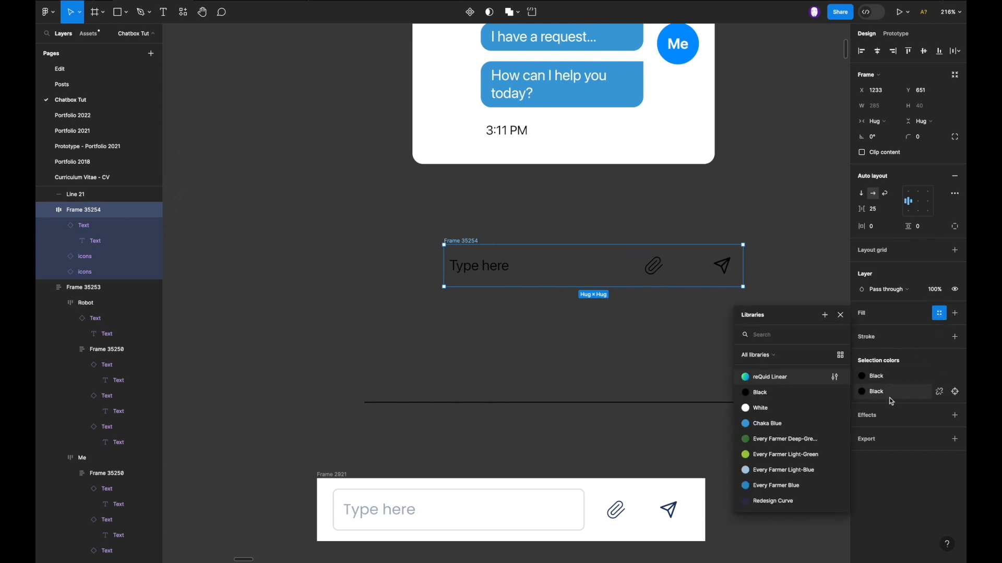
left_click(799, 408)
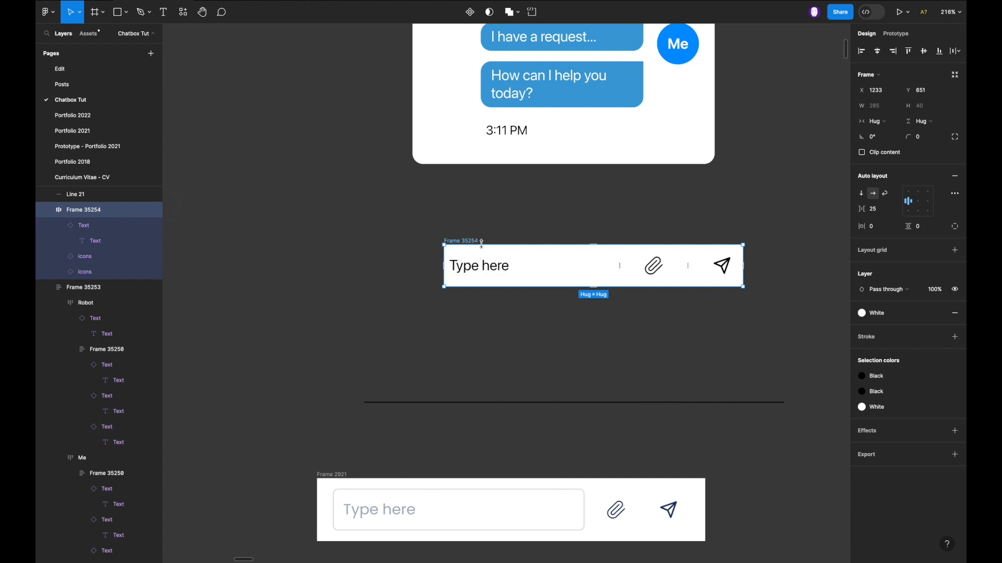
Set the new input bar frame's horizontal padding to 15 and vertical padding to 5.
left_click(709, 108)
key("ctrl+z")
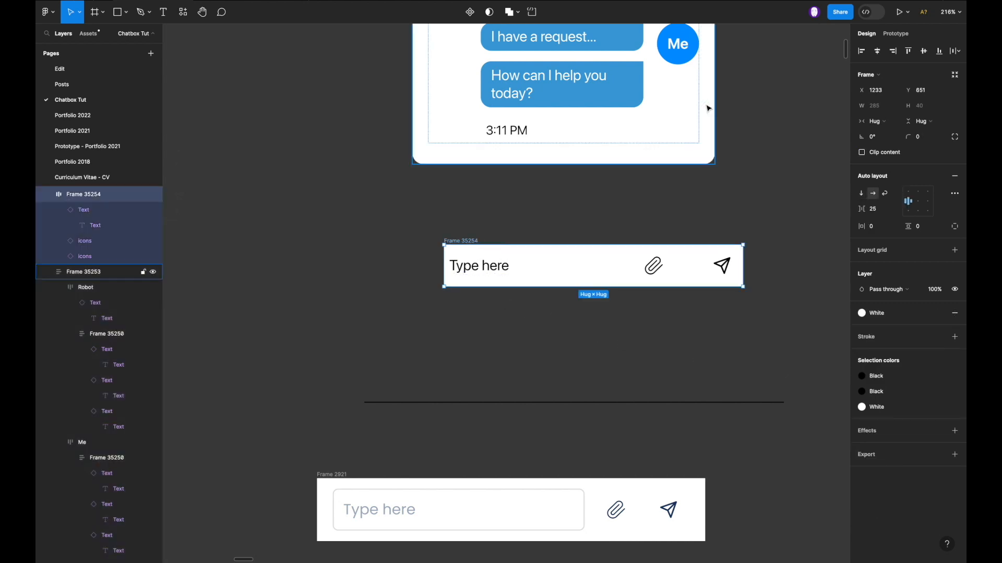
left_click(880, 231)
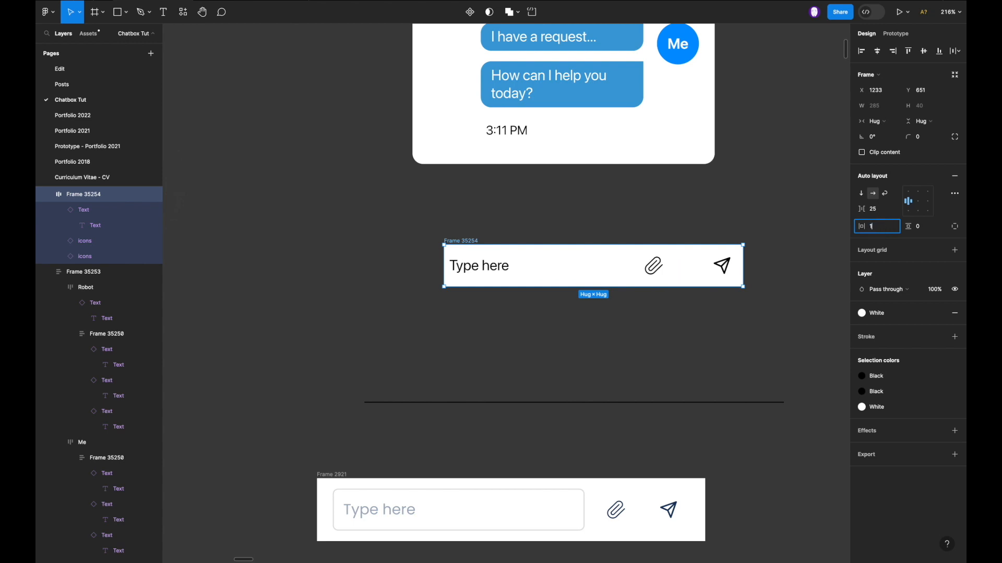
left_click(928, 226)
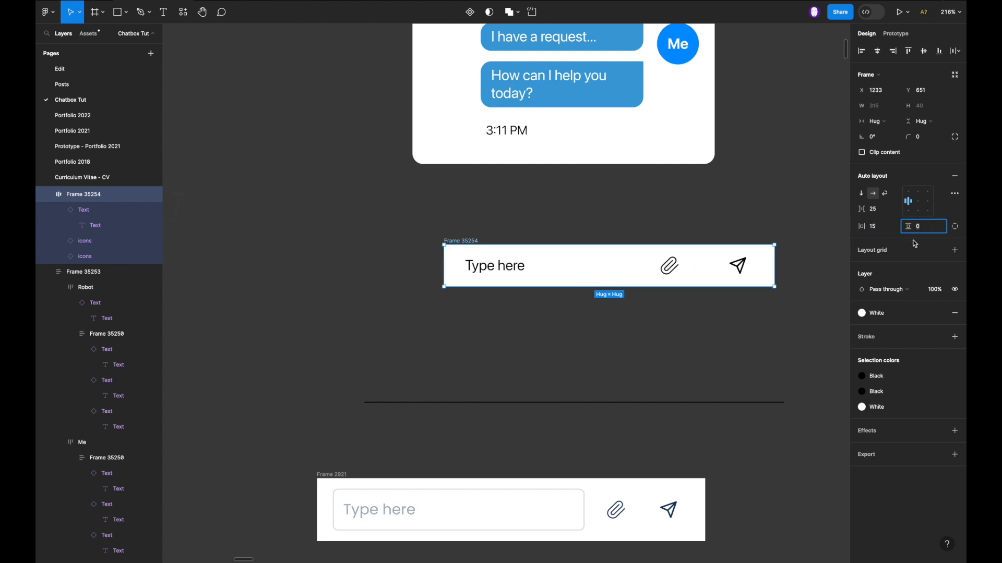
key("Return")
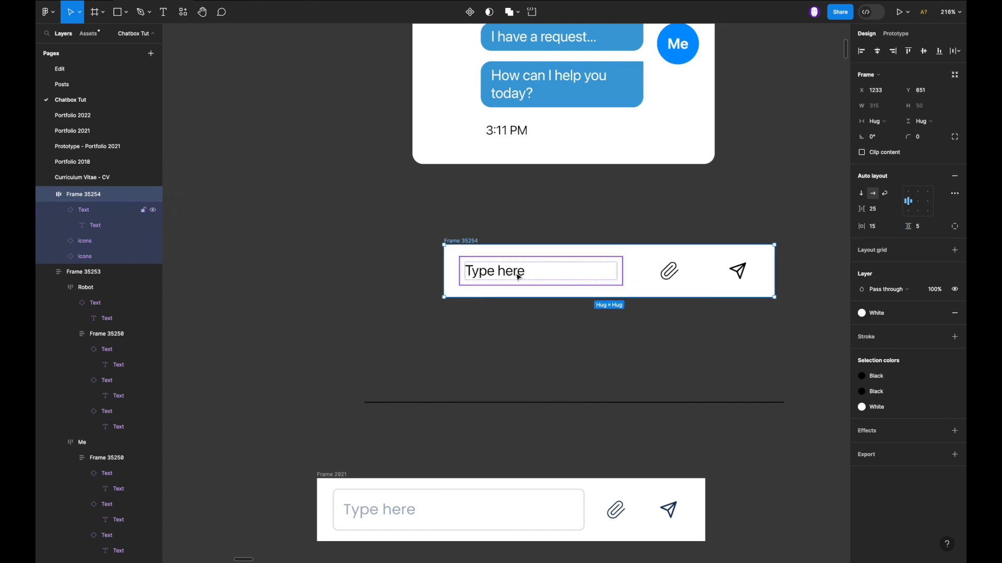
scroll(516, 277, "down", 2)
scroll(517, 277, "right", 2)
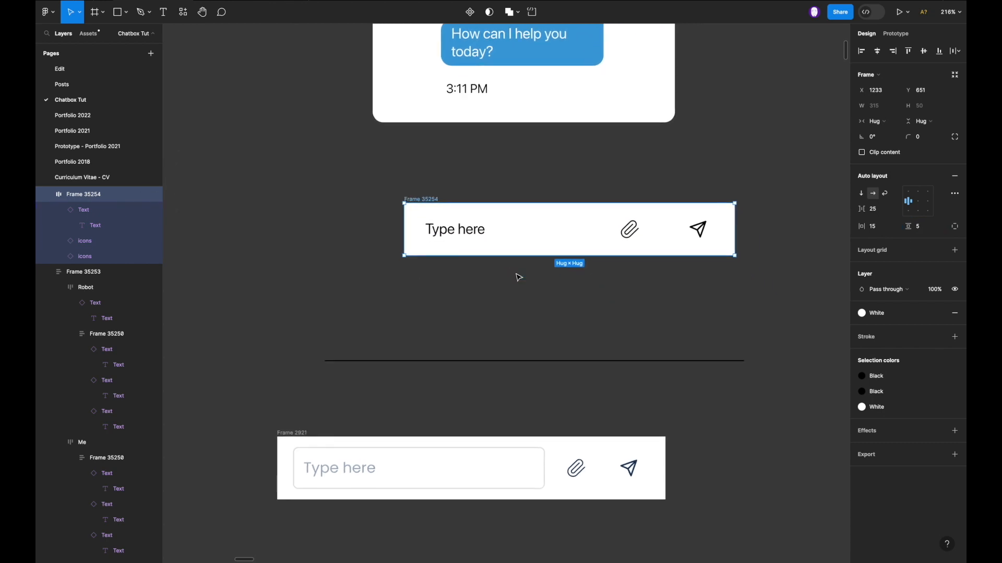
Set the "Type here" component's width to Fill container in the new input bar, testing it against a narrower fixed width.
left_click(500, 236)
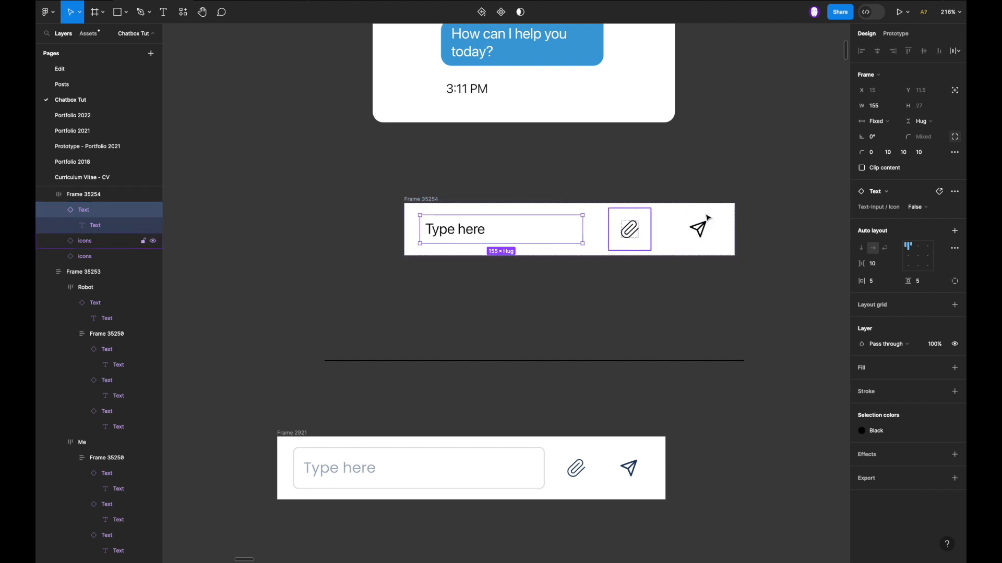
left_click(884, 122)
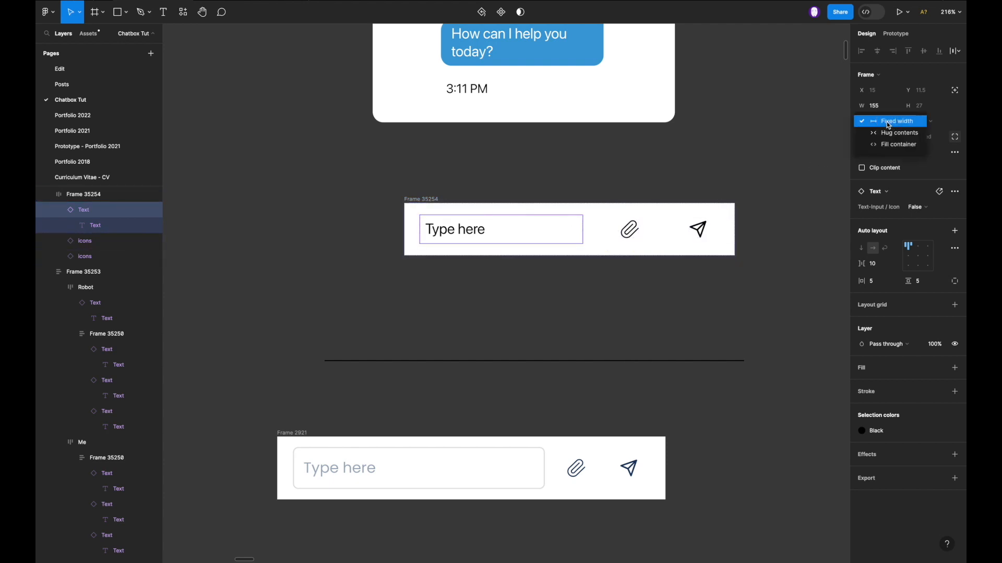
left_click(890, 145)
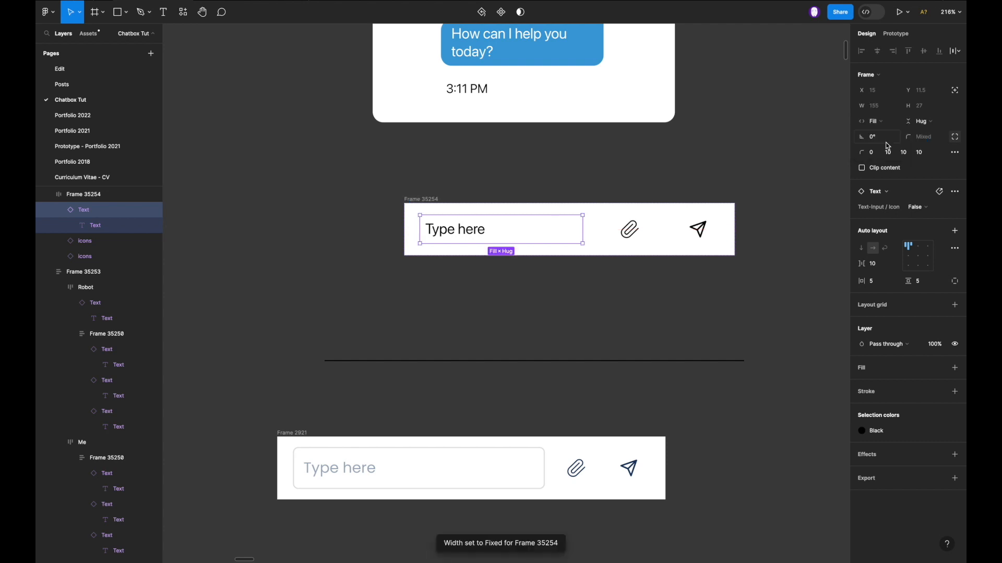
left_click_drag(583, 238, 455, 232)
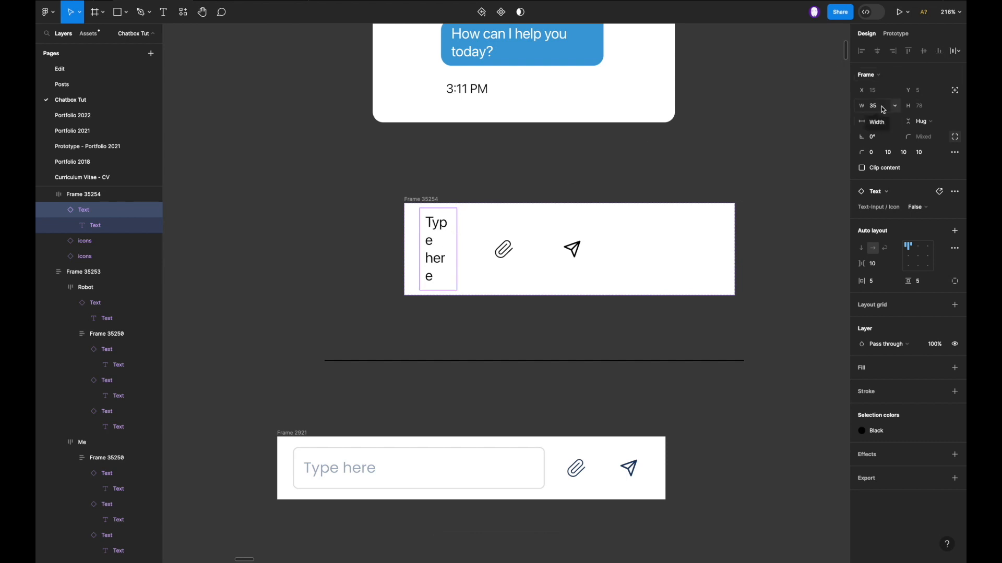
left_click(881, 121)
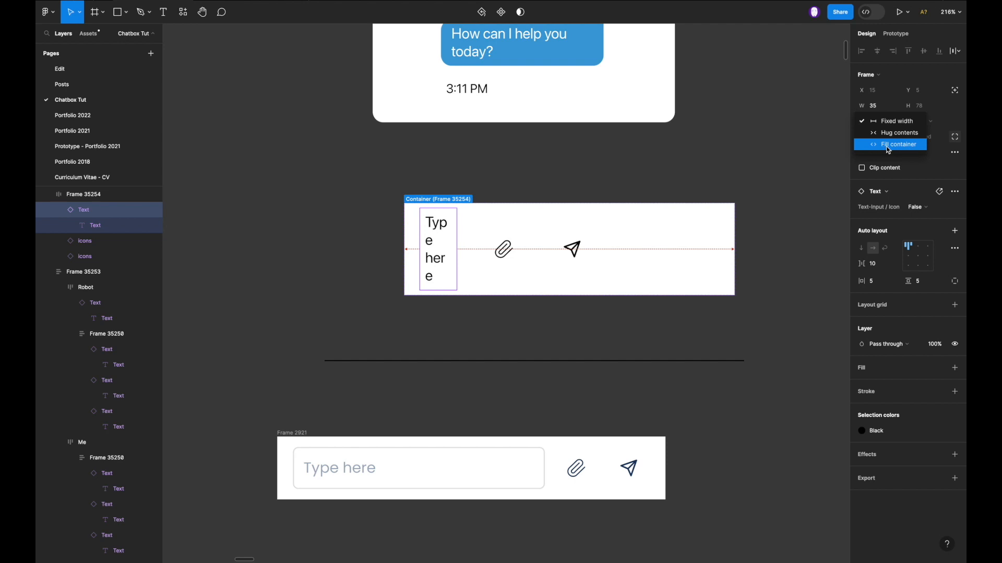
left_click(887, 147)
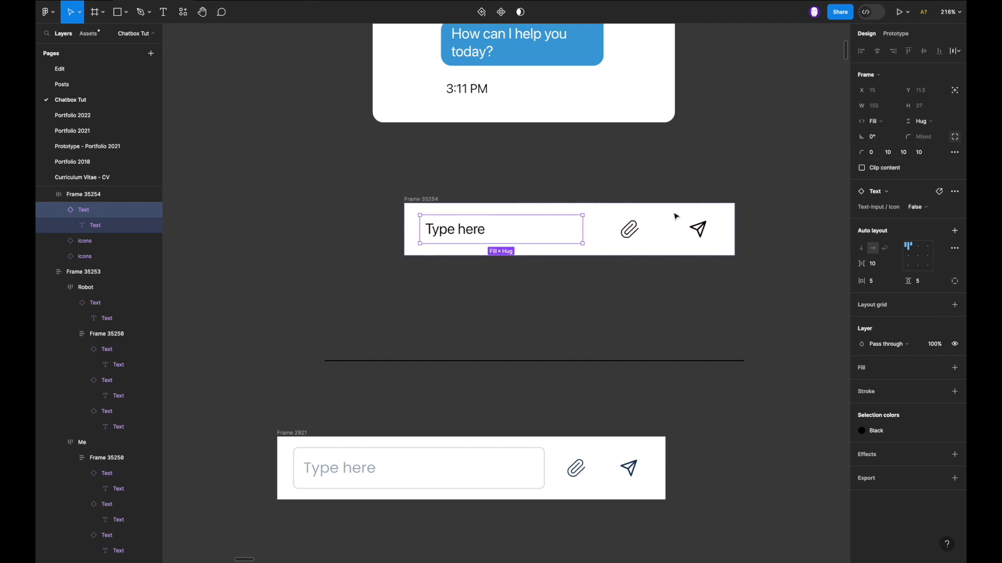
Set the "Type here" component's vertical resizing to Fill container within the new input bar.
double_click(484, 229)
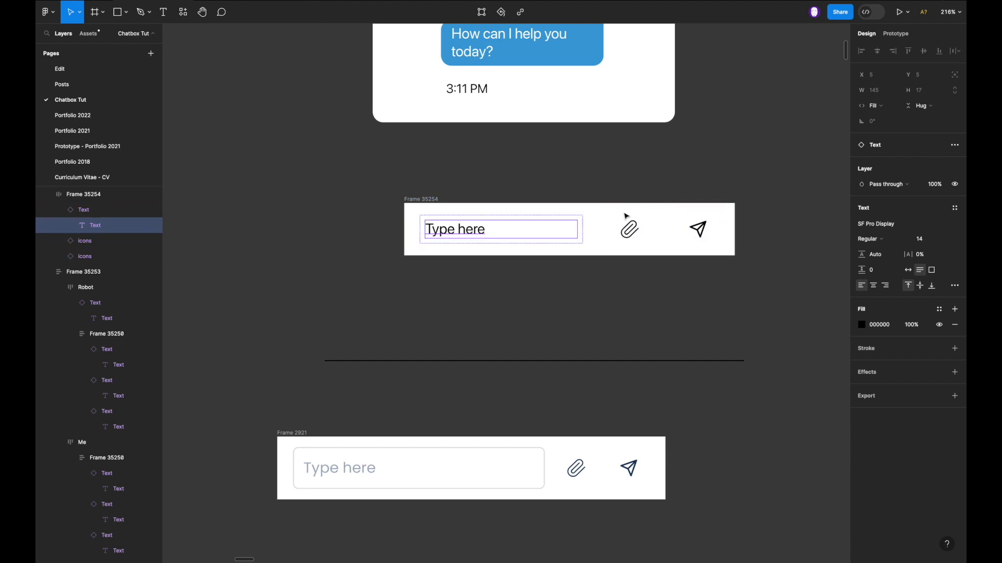
left_click(583, 220)
left_click(916, 121)
left_click(920, 134)
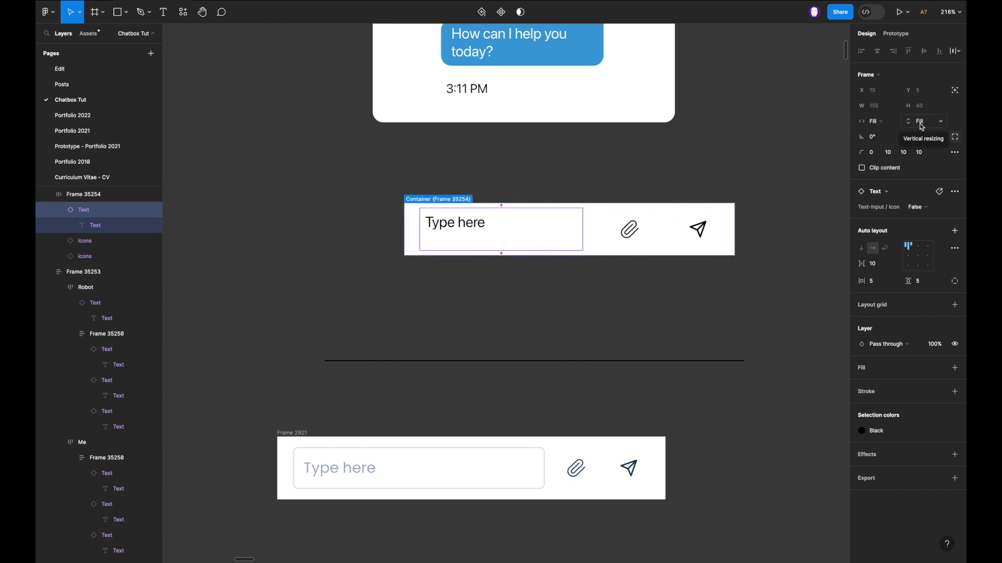
Set the vertical resizing of the text layer inside the "Type here" component to Fill container.
left_click(478, 229)
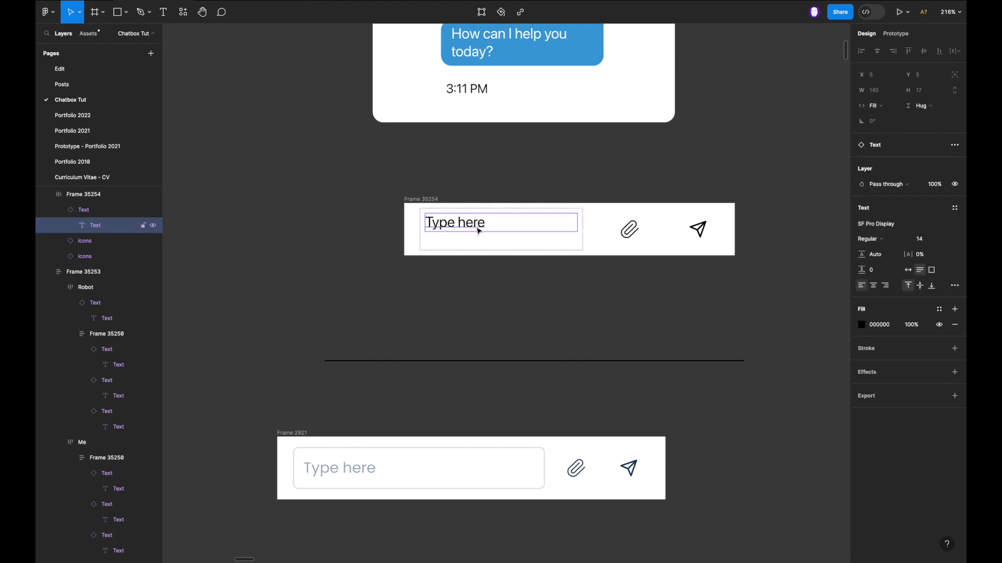
left_click(921, 106)
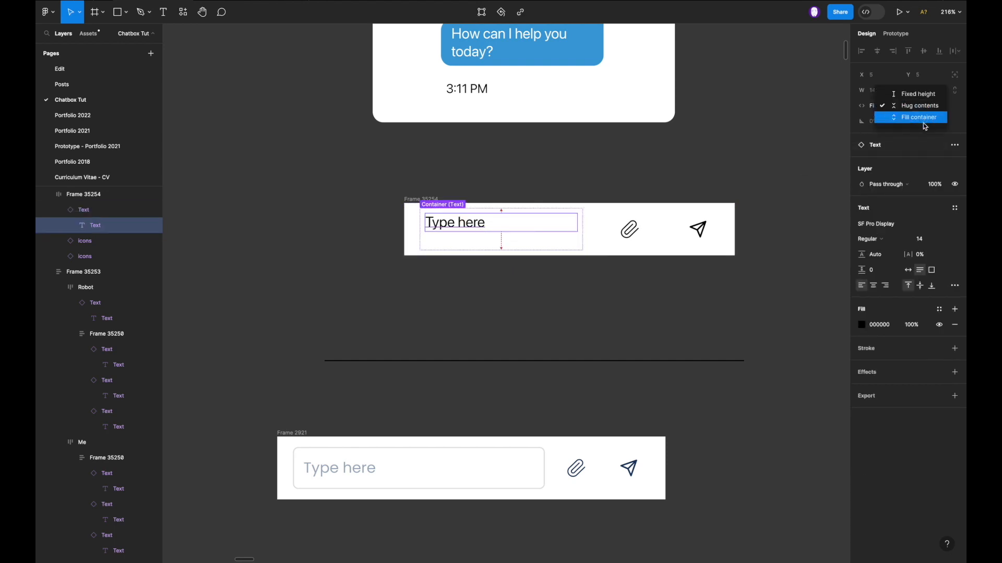
left_click(925, 124)
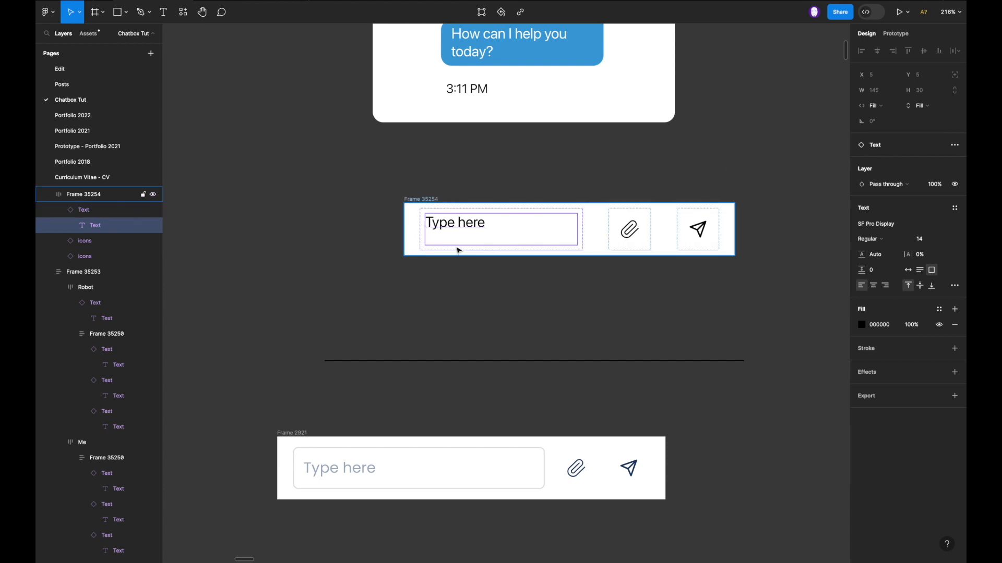
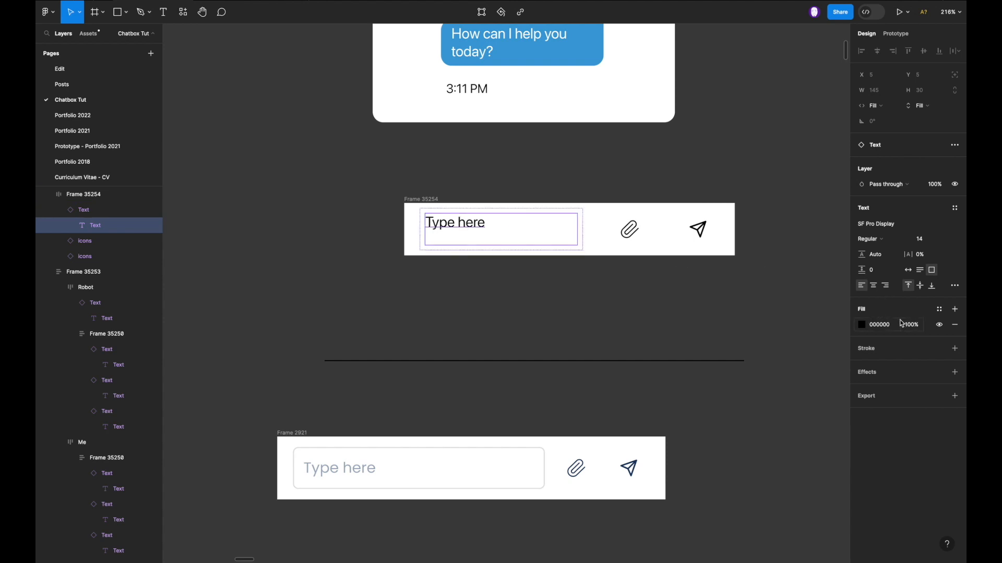
Apply the Gray 4 color style to the "Type here" text, trying Gray 3 first.
left_click(939, 311)
scroll(797, 442, "down", 10)
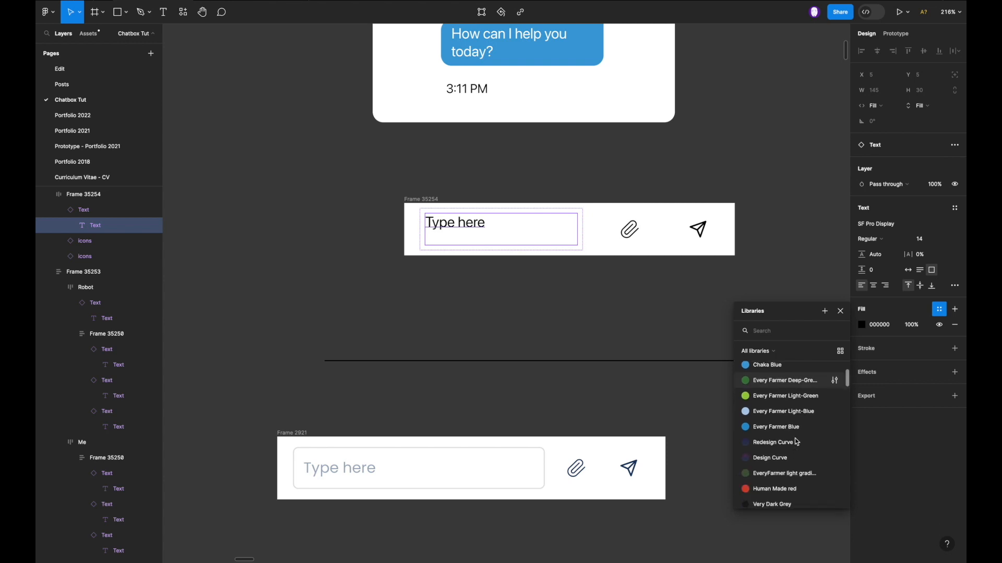
scroll(797, 442, "down", 10)
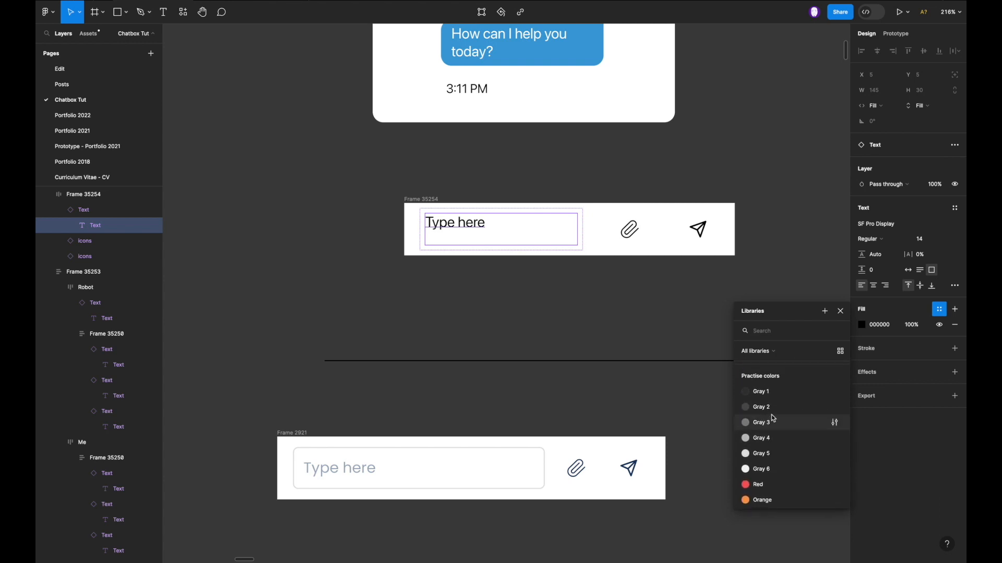
left_click(788, 427)
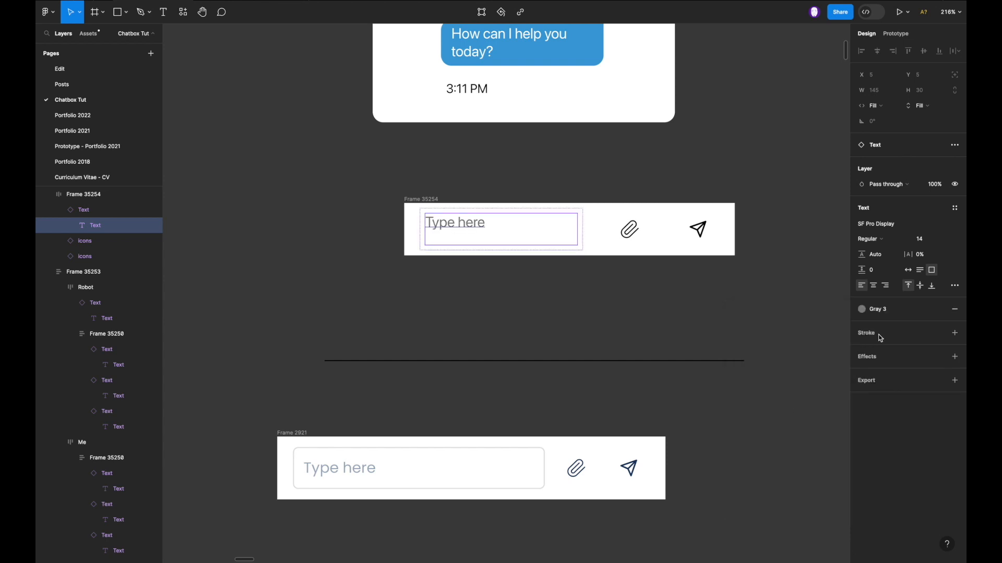
left_click(896, 311)
scroll(794, 460, "down", 10)
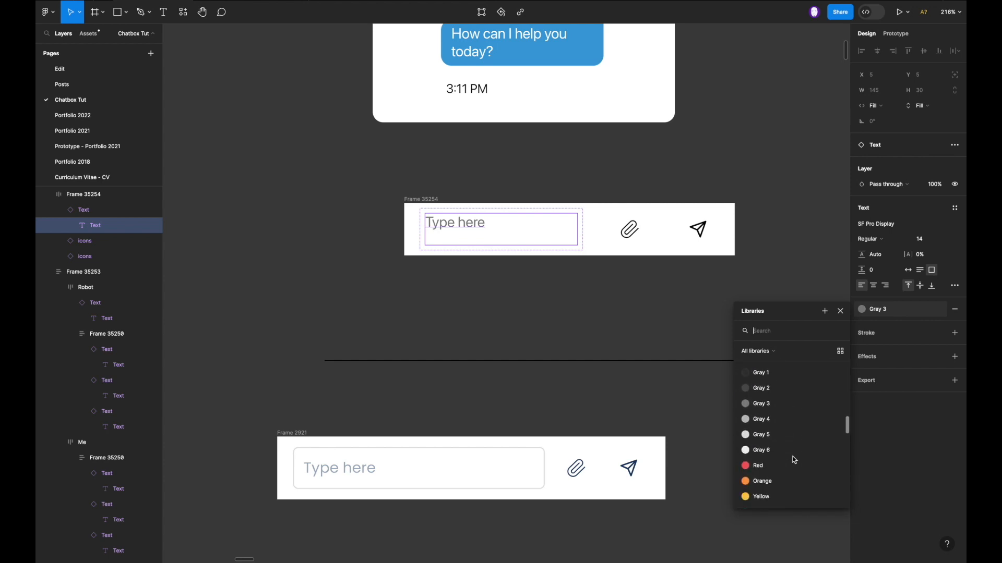
left_click(788, 420)
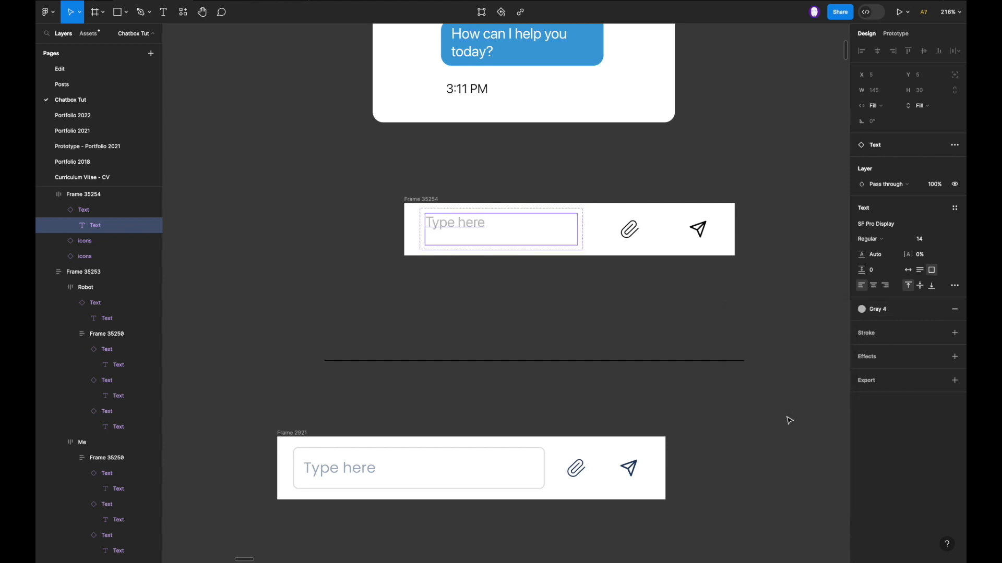
left_click(656, 293)
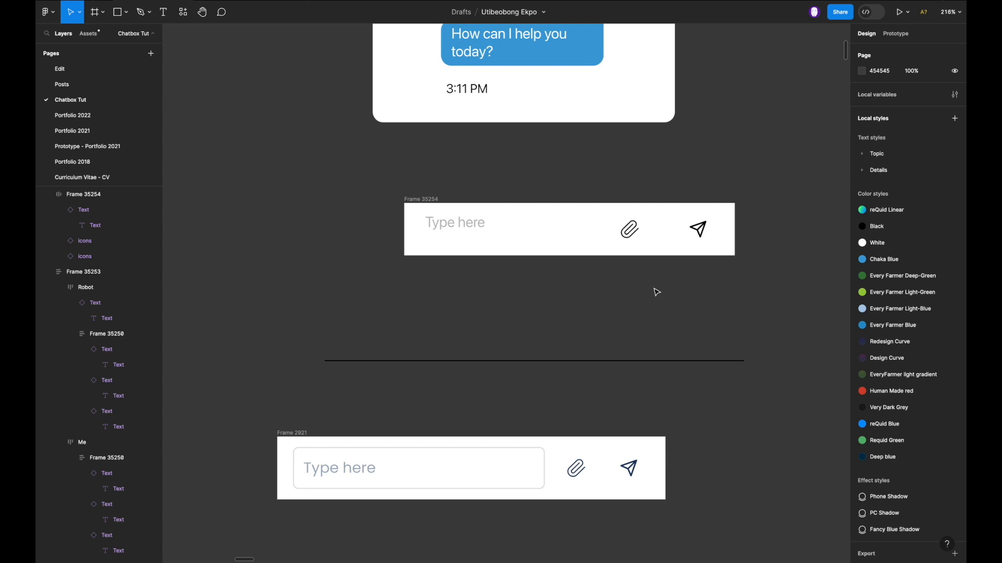
Align the "Type here" text vertically to the middle of its text box.
double_click(477, 225)
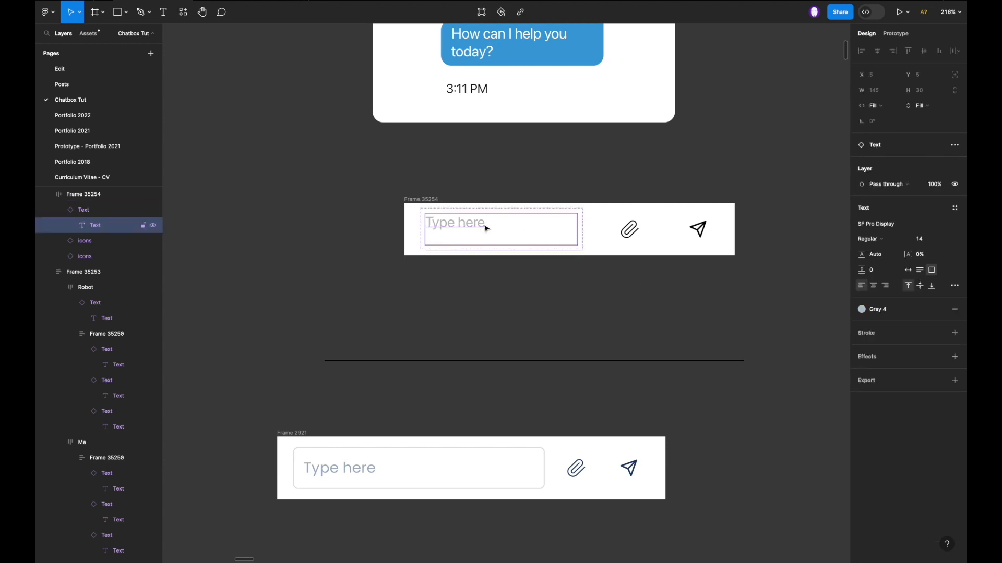
left_click(920, 286)
left_click(700, 297)
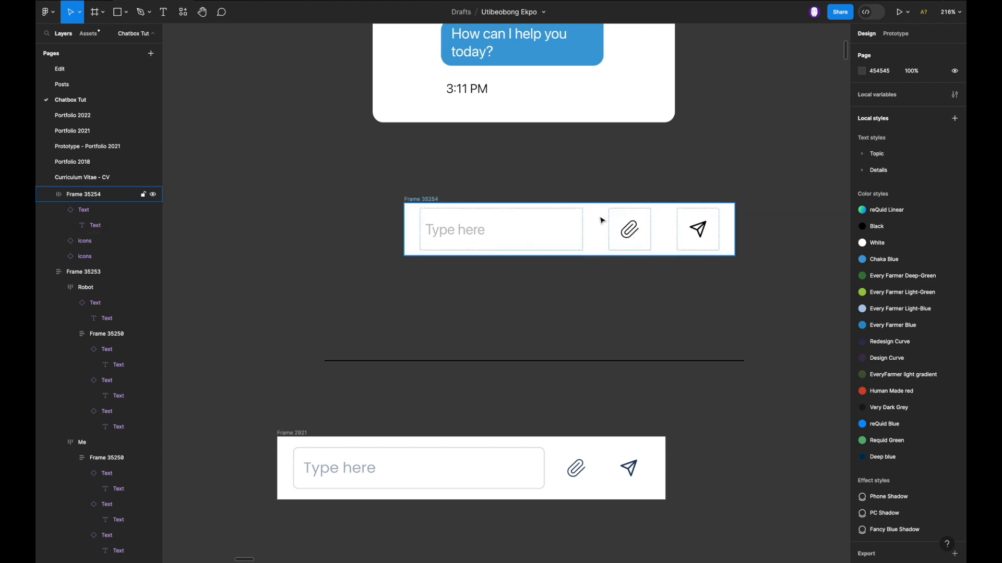
Move the new input bar frame into the white chat frame, below the "Me" message group.
left_click(576, 206)
scroll(578, 206, "up", 5)
scroll(577, 206, "down", 5)
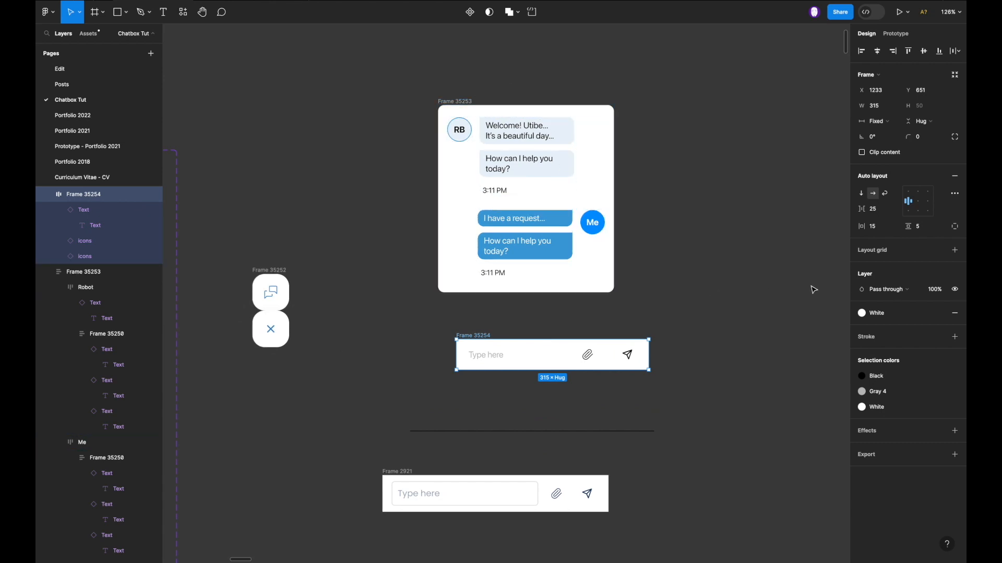
left_click_drag(512, 359, 619, 337)
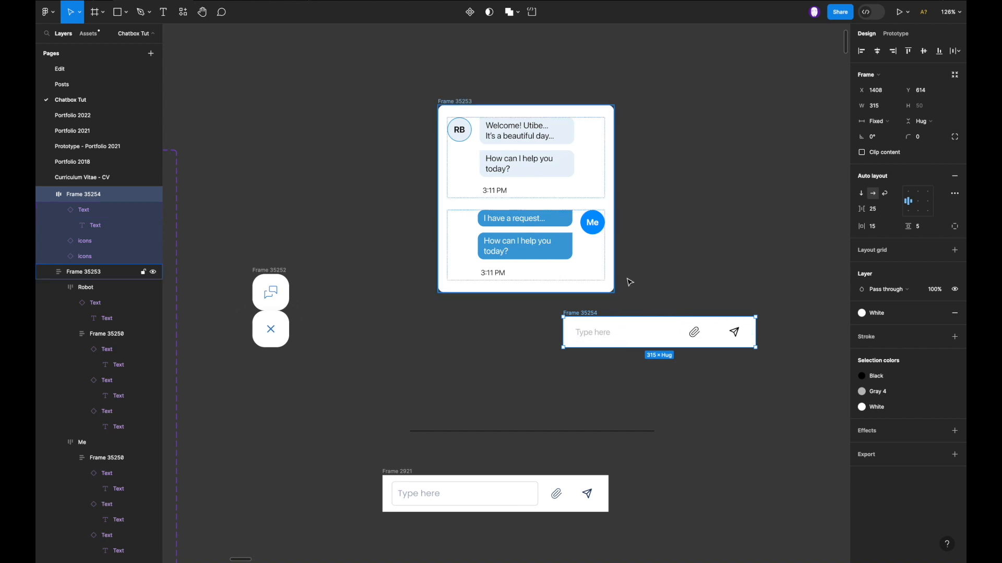
key("super+z")
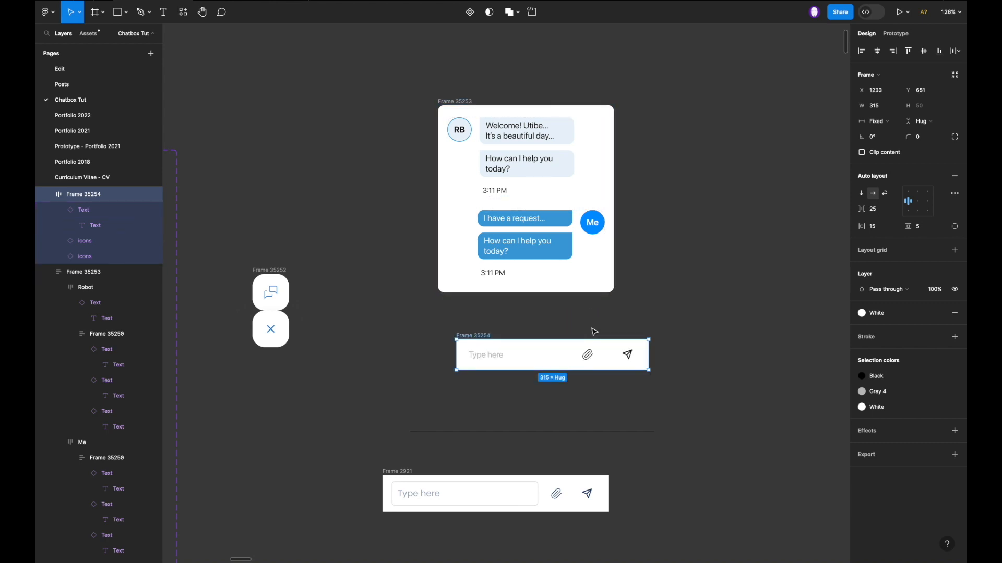
left_click_drag(525, 365, 464, 290)
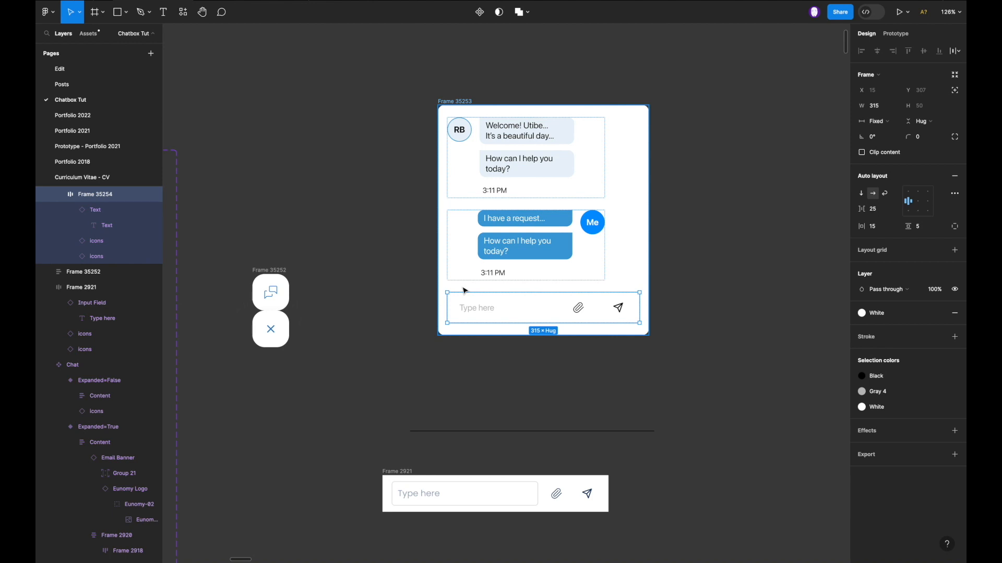
Compare the new chat frame and its input bar with the expanded reference chat's content frame, checking the frame width.
left_click(633, 213)
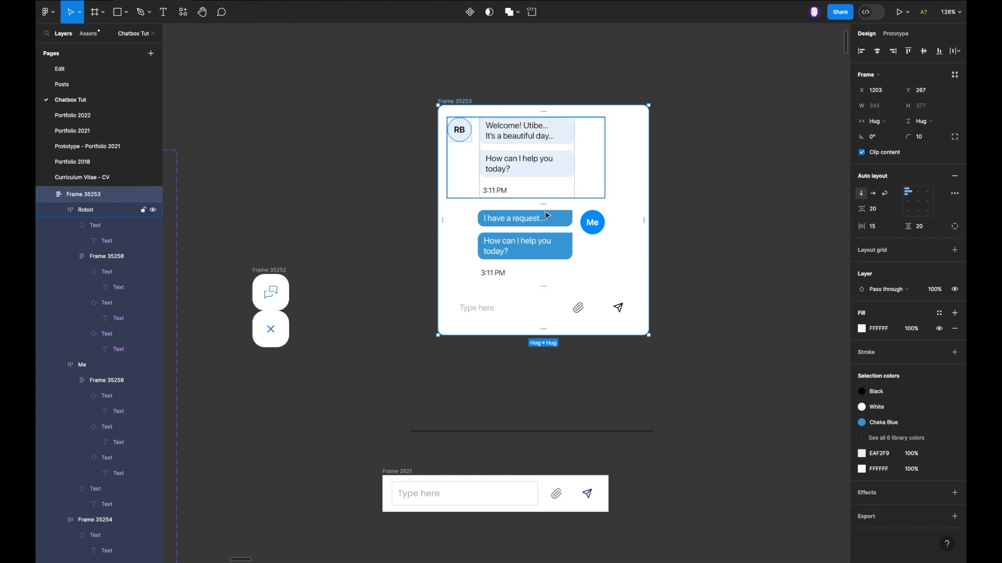
left_click(552, 305)
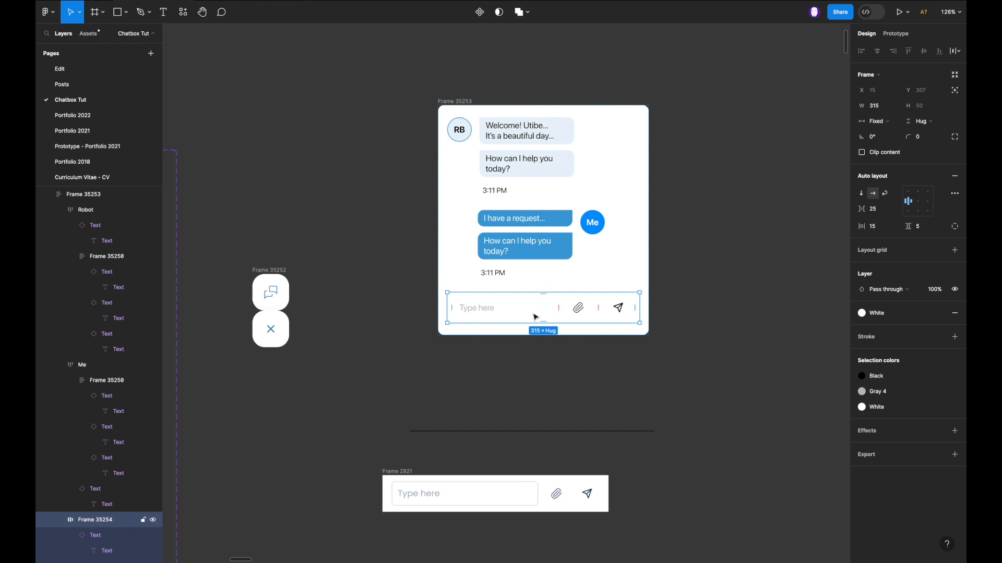
left_click(636, 233)
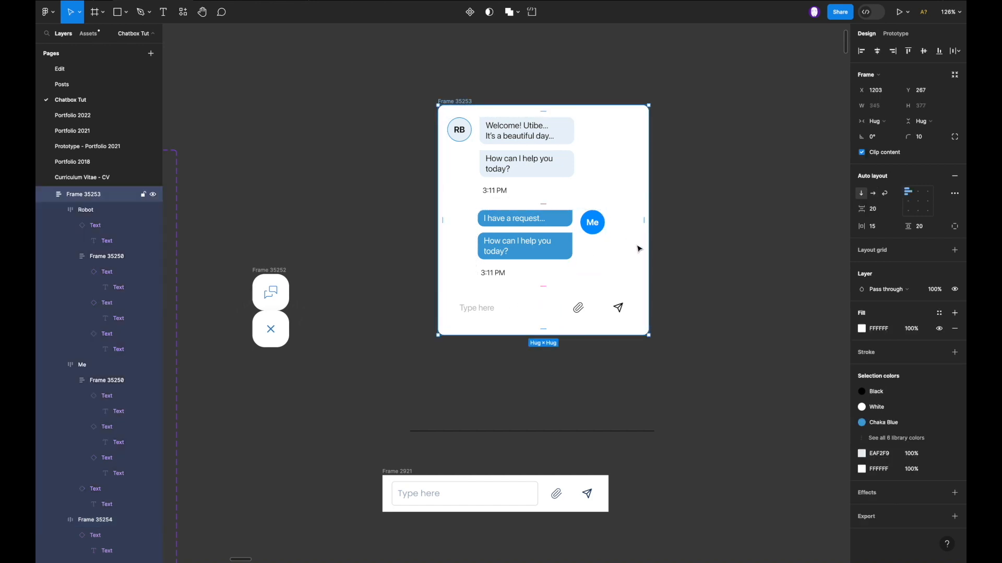
scroll(627, 257, "down", 3)
scroll(628, 258, "left", 5)
scroll(628, 258, "down", 2)
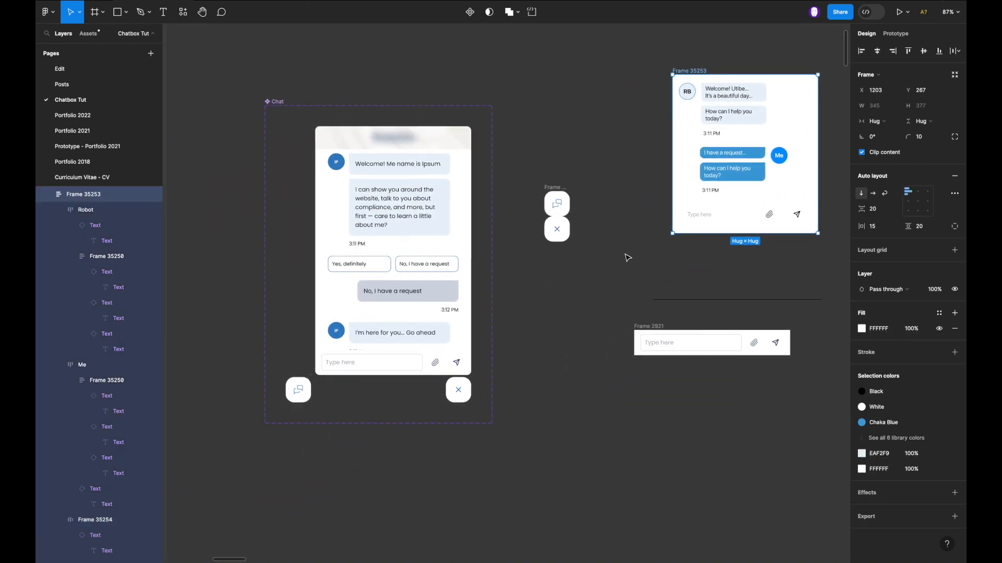
left_click(465, 238)
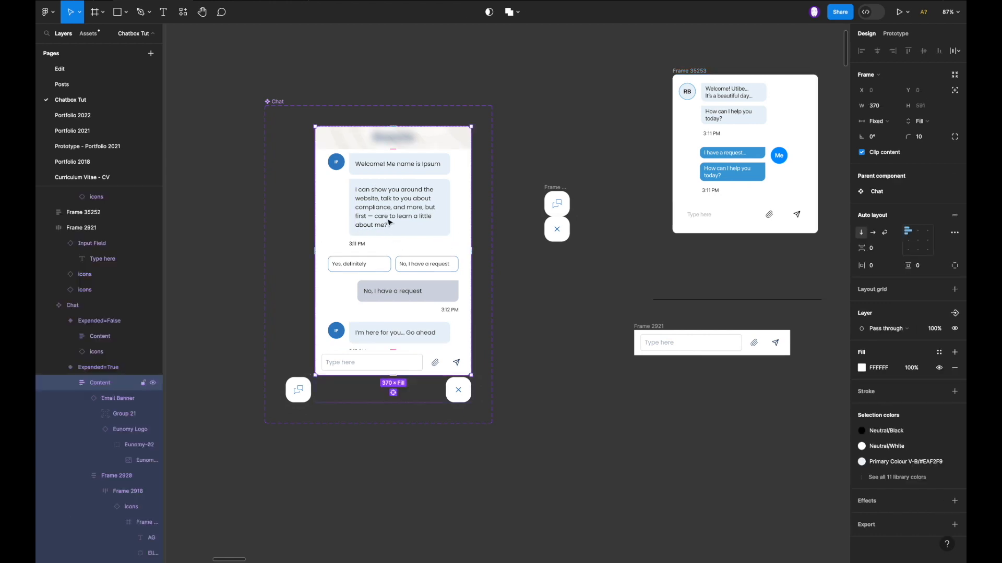
scroll(435, 225, "right", 3)
scroll(434, 225, "up", 1)
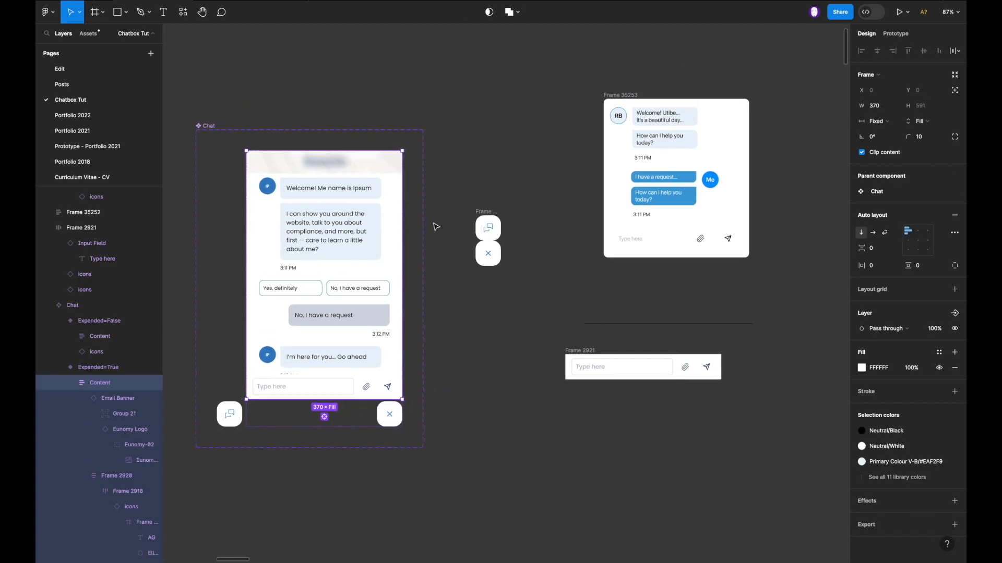
left_click(607, 161)
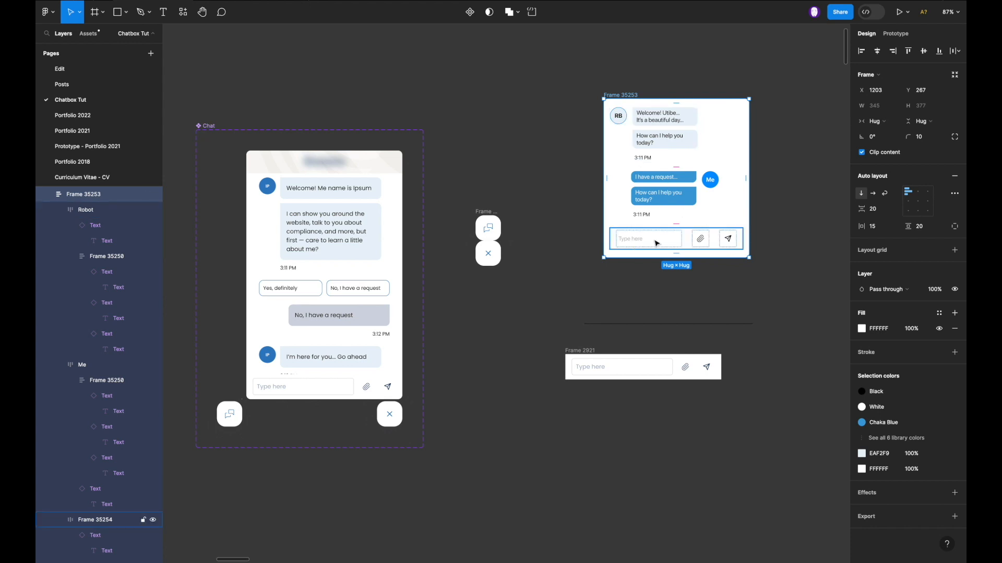
Set the horizontal resizing of the input bar inside the new chat frame to Fill container.
scroll(666, 241, "up", 5, "ctrl")
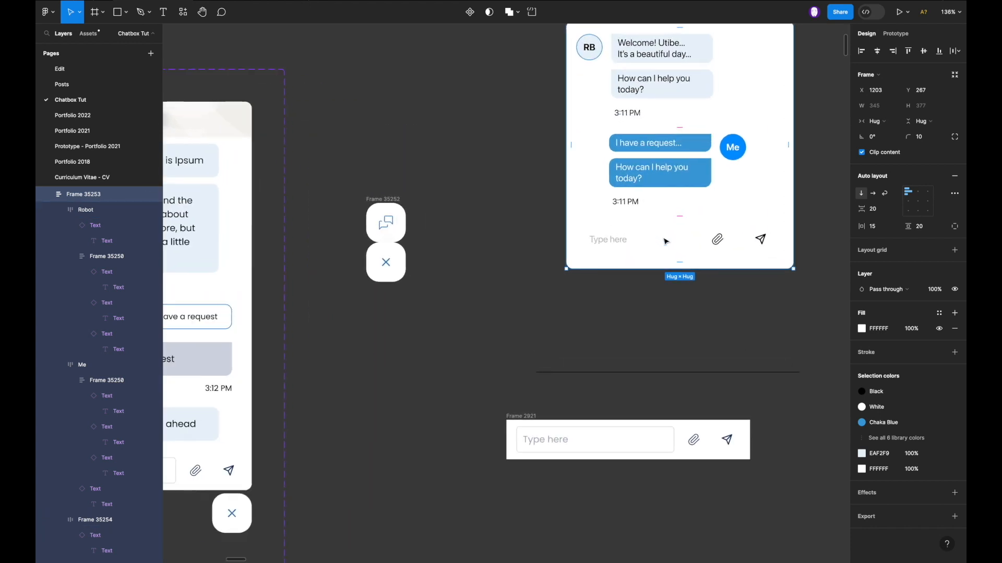
scroll(666, 241, "right", 5)
left_click(544, 244)
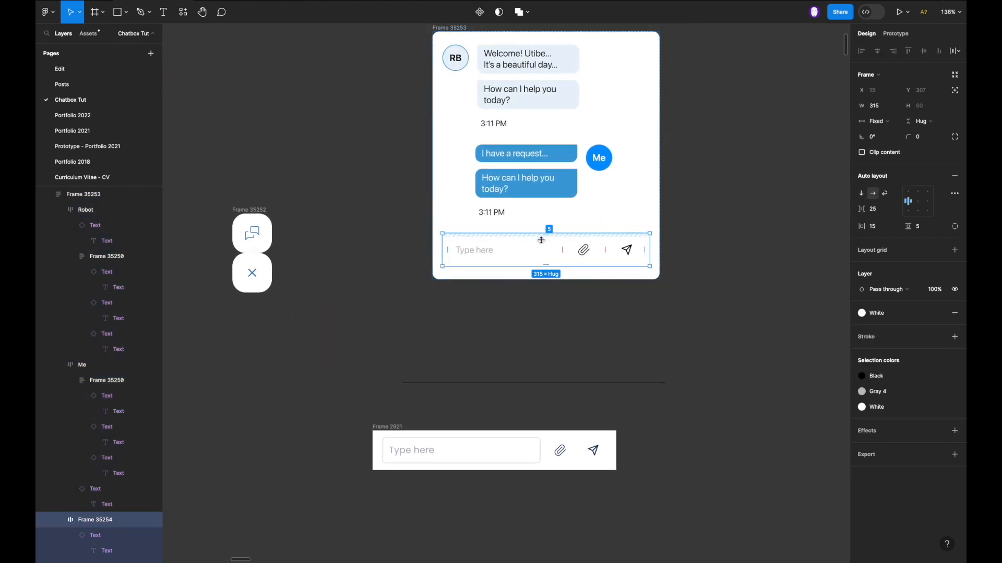
left_click(886, 125)
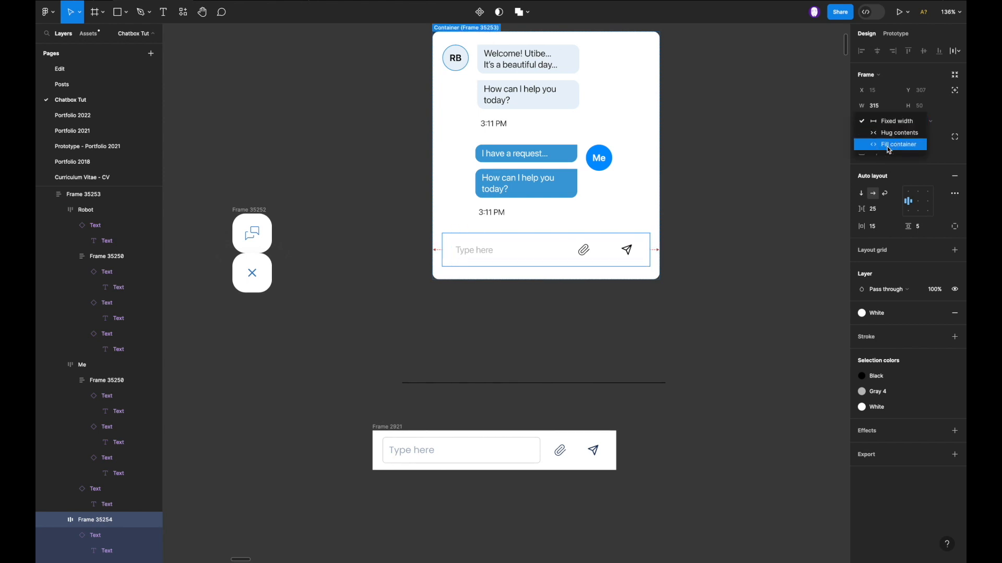
left_click(889, 146)
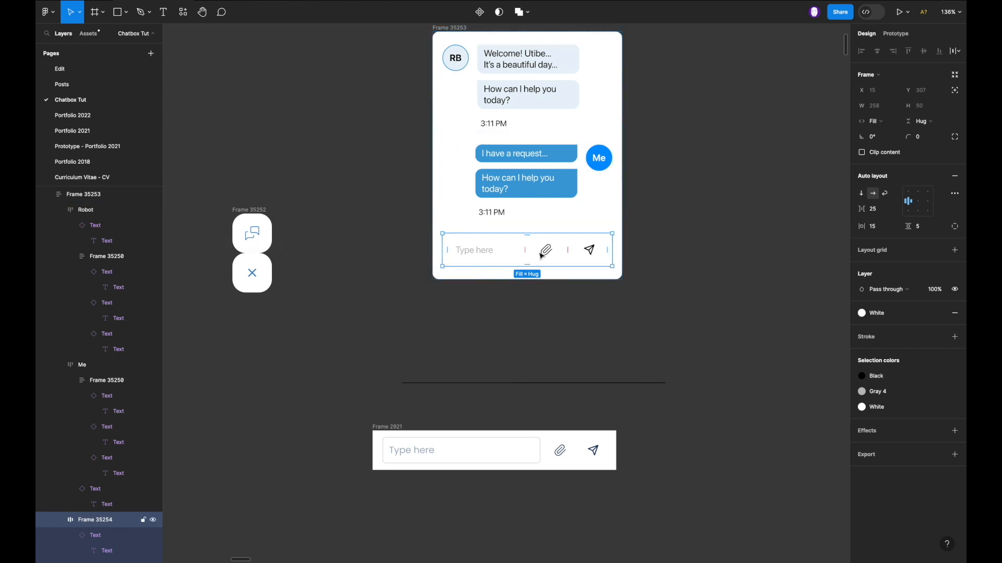
Set the horizontal resizing of both the Robot and Me message groups to Fill container.
left_click(620, 192)
mouse_move(621, 187)
left_mouse_down()
mouse_move(524, 193)
mouse_move(636, 179)
mouse_move(621, 182)
left_mouse_up()
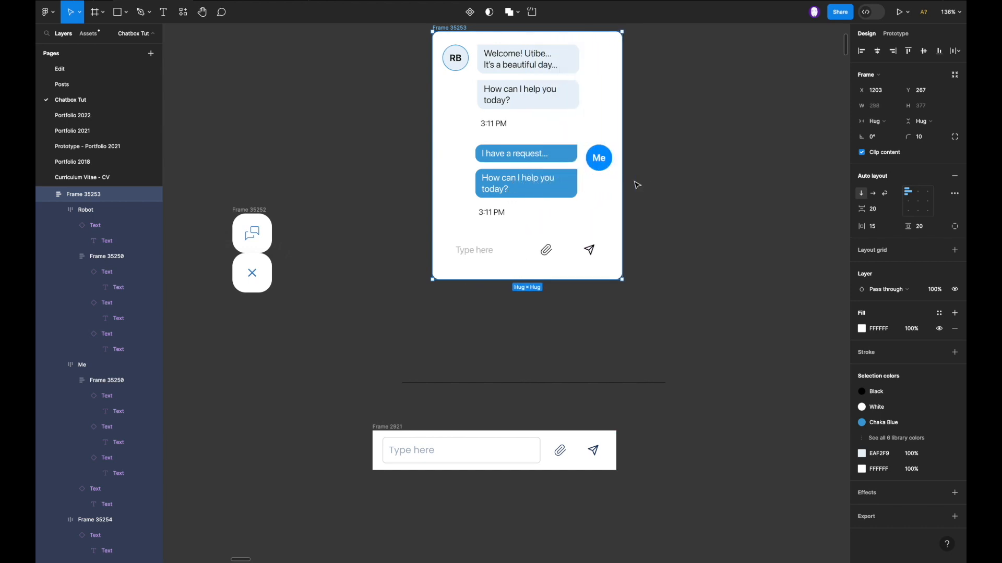
left_click(567, 182)
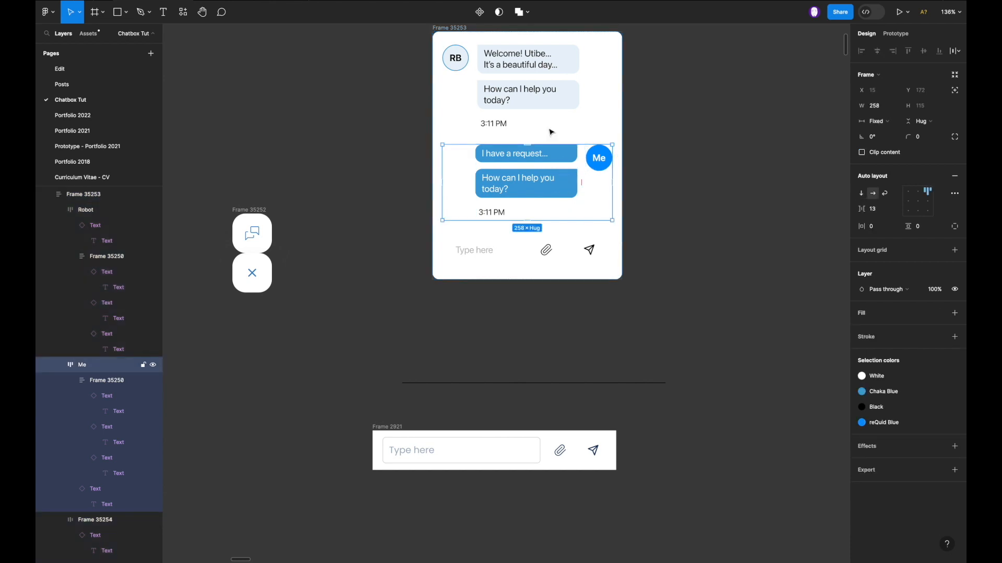
left_click(543, 92, "shift")
left_click(880, 130)
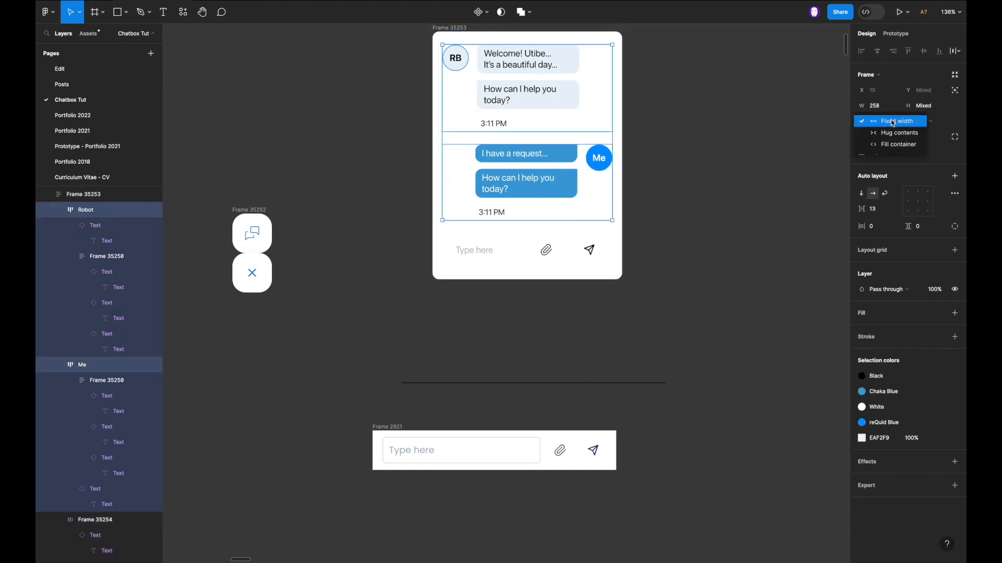
left_click(899, 149)
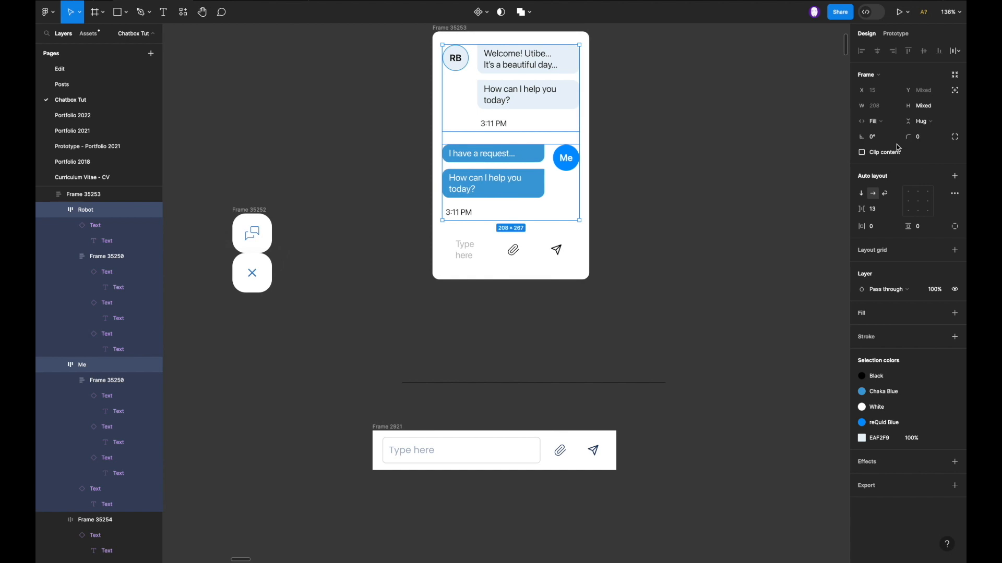
Set the new chat frame's width to a fixed 370.
left_click(588, 192)
left_click(880, 106)
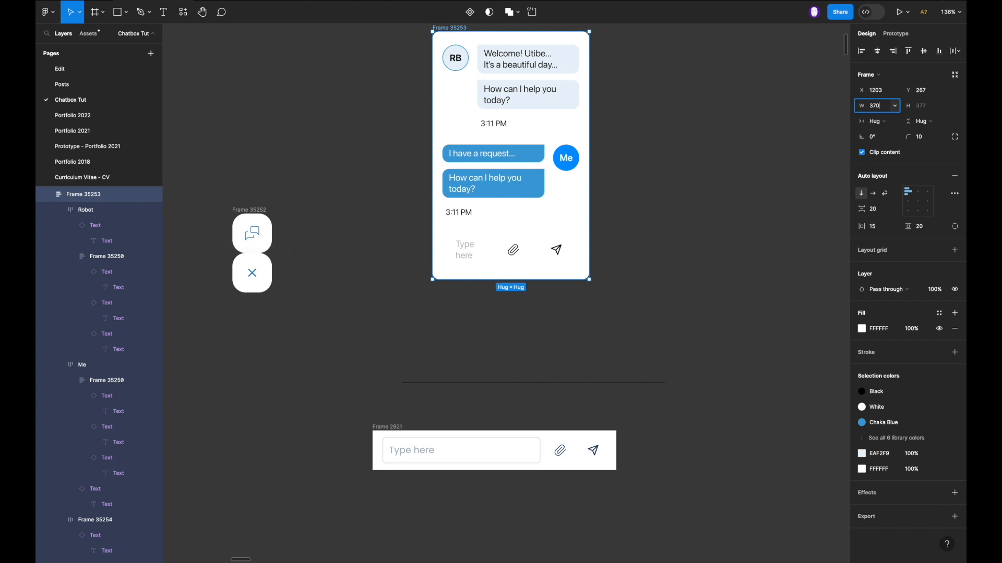
key("Return")
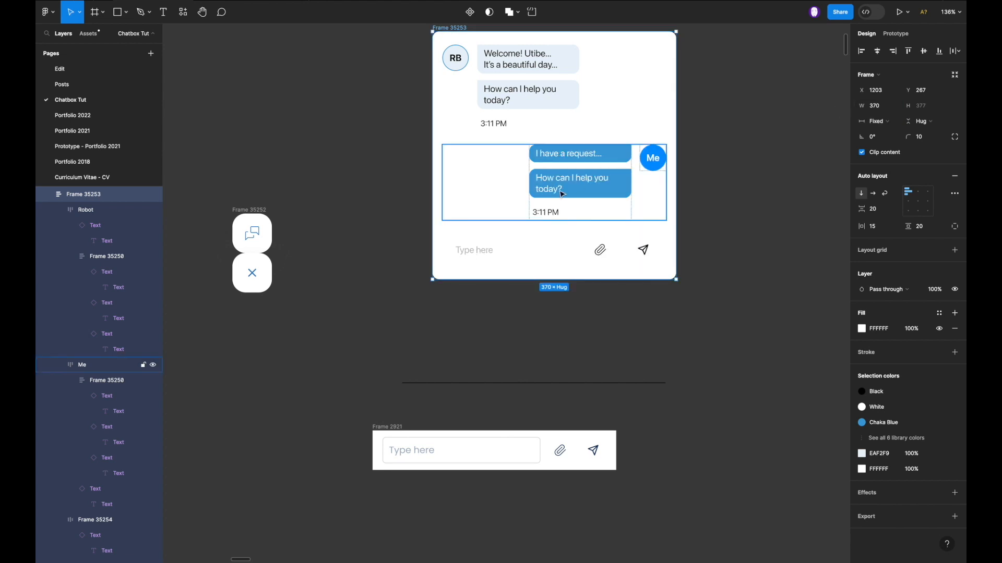
scroll(554, 187, "down", 1)
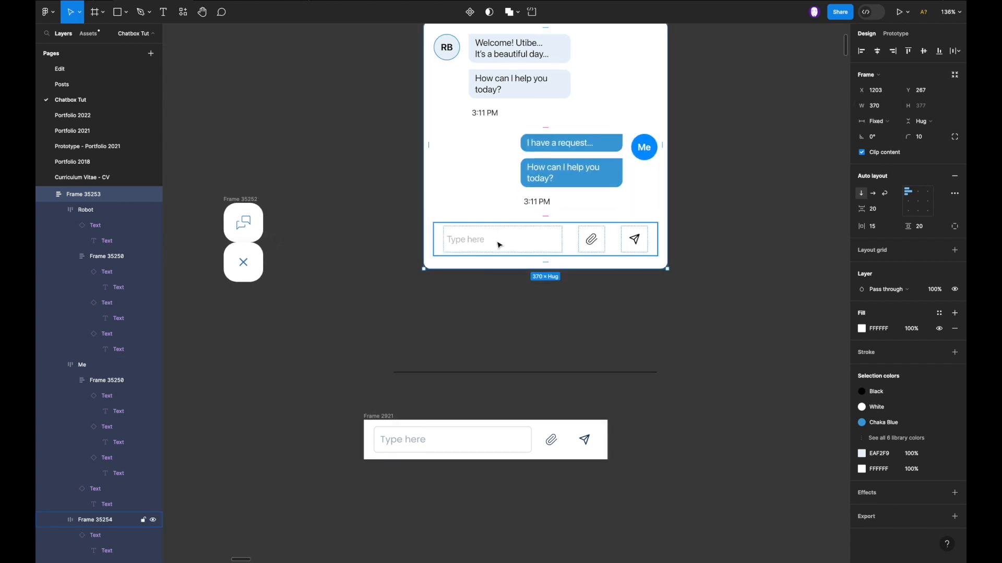
scroll(499, 244, "up", 3)
scroll(498, 245, "down", 3)
scroll(499, 244, "up", 2)
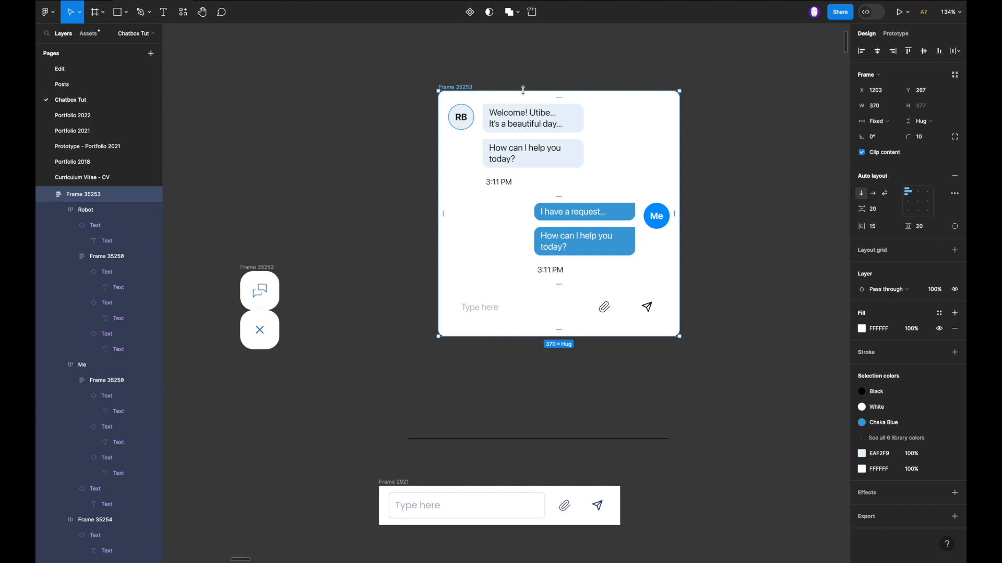
Compare the new chat frame with the expanded reference chat and the chat widgets on the Vovi and Eunomy websites.
scroll(526, 92, "left", 15)
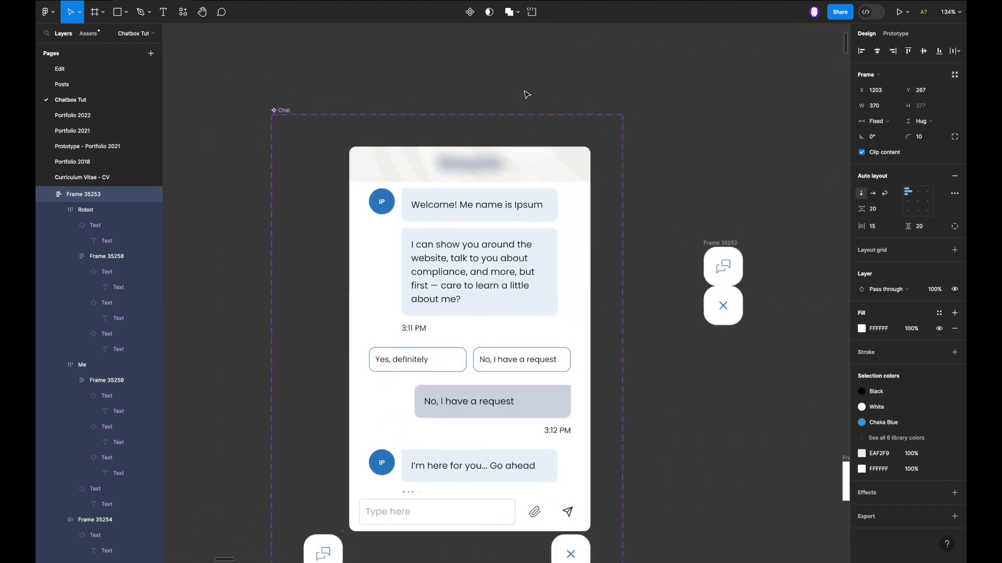
scroll(395, 164, "right", 15)
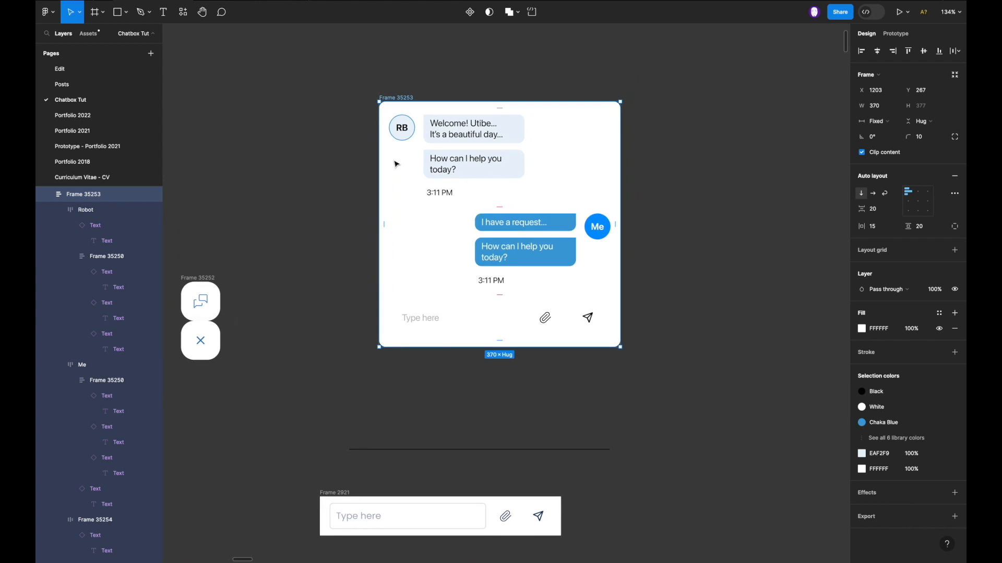
scroll(592, 74, "up", 6)
scroll(592, 74, "up", 2)
scroll(592, 73, "down", 4)
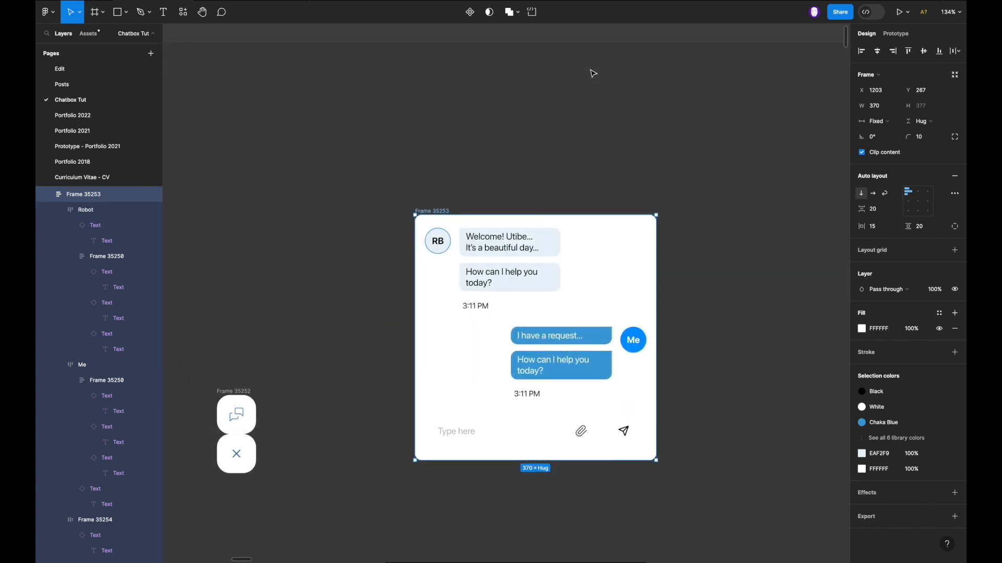
left_click(450, 249)
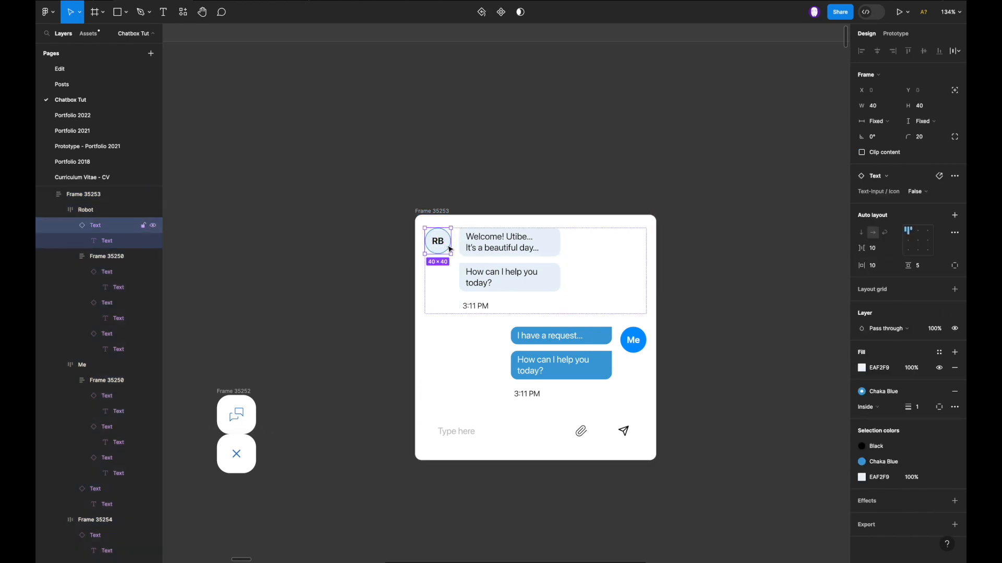
key("ctrl+Left")
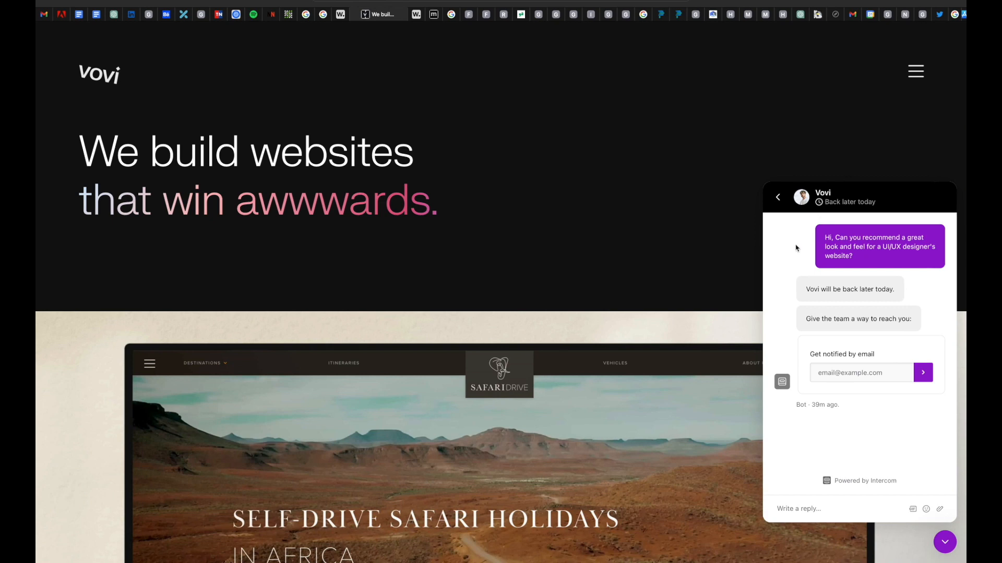
key("ctrl+Right")
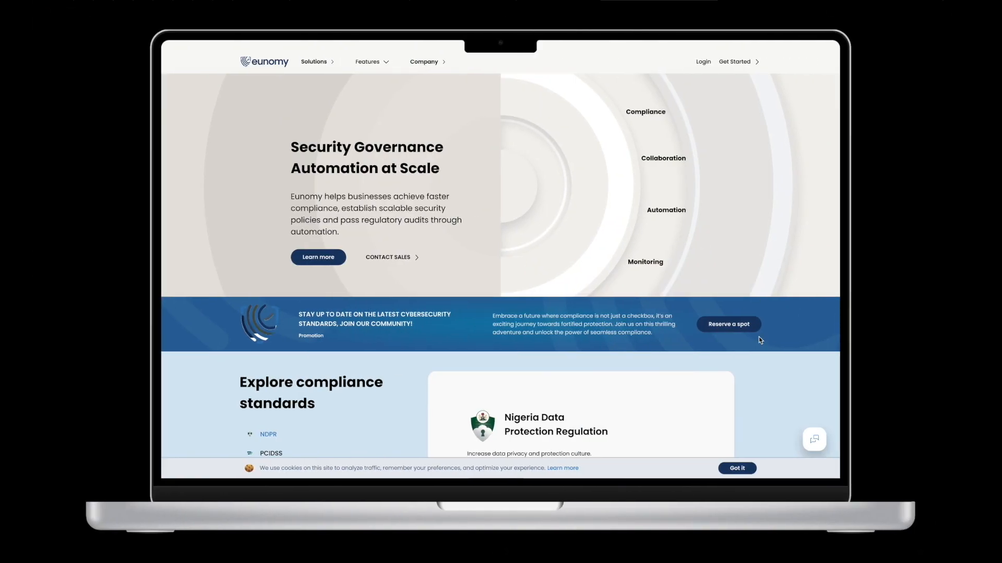
left_click(814, 441)
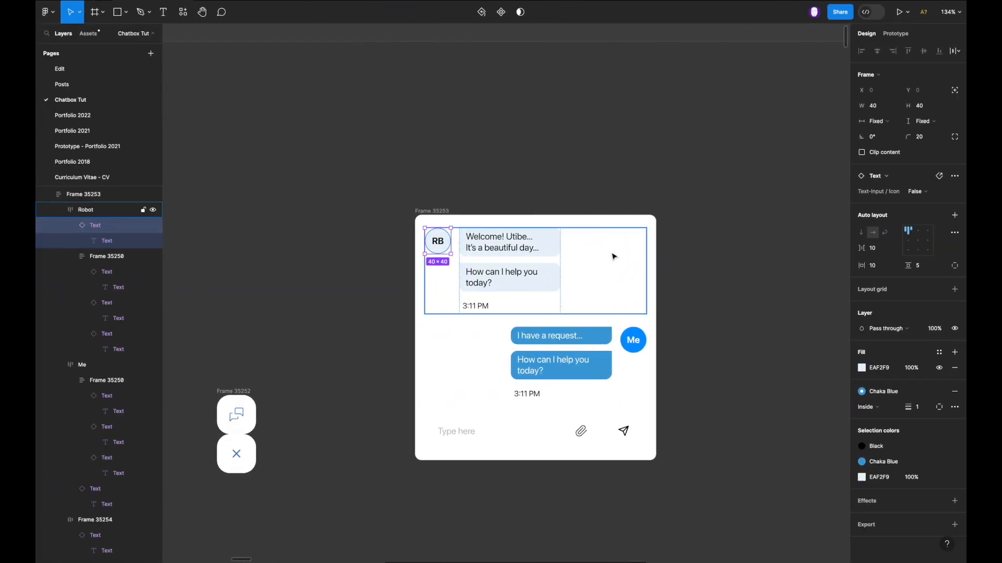
Place a copy of the RB avatar above the chat frame and wrap it in an auto layout frame.
scroll(611, 256, "up", 4)
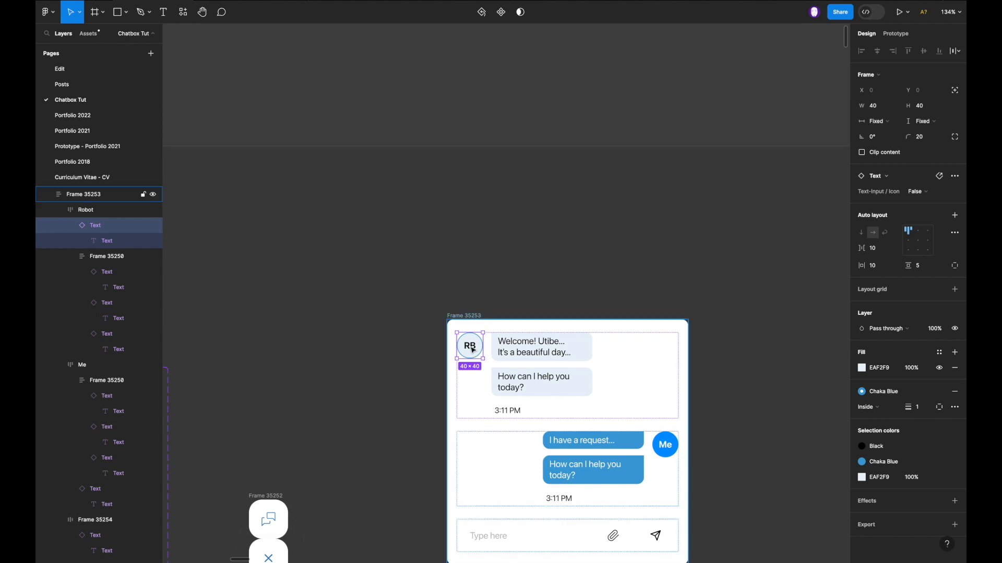
left_click_drag(473, 264, 475, 246)
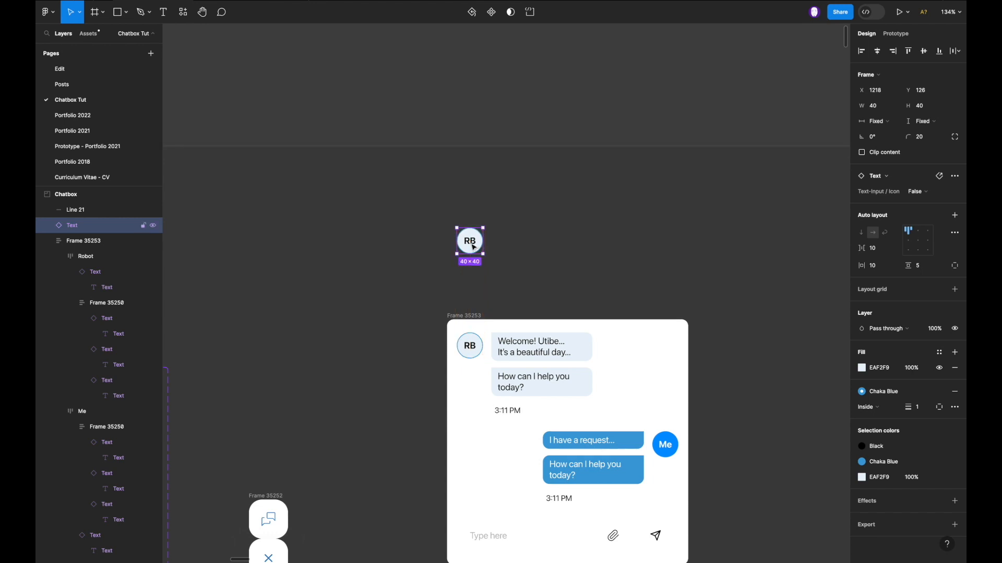
scroll(476, 245, "up", 10)
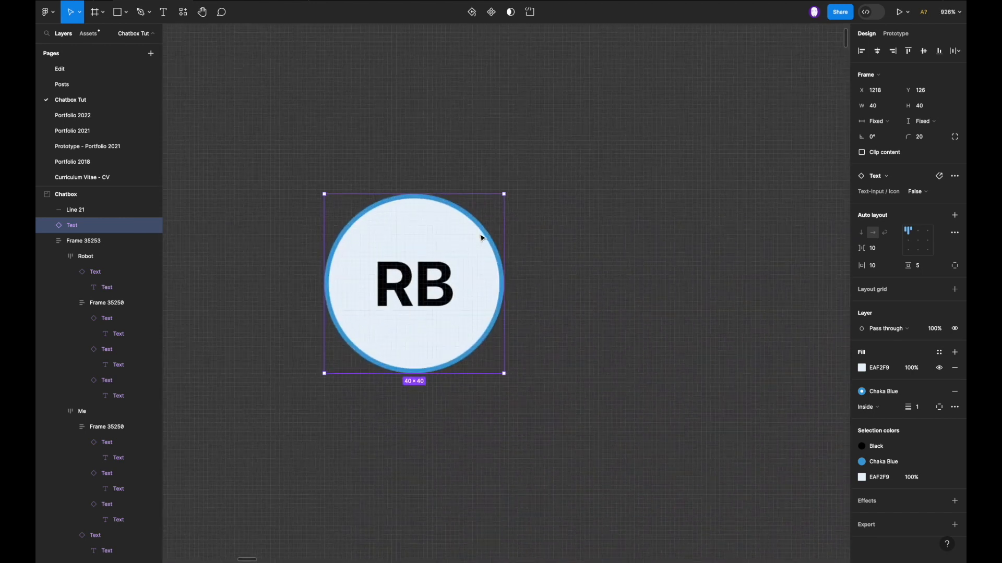
scroll(480, 237, "down", 1)
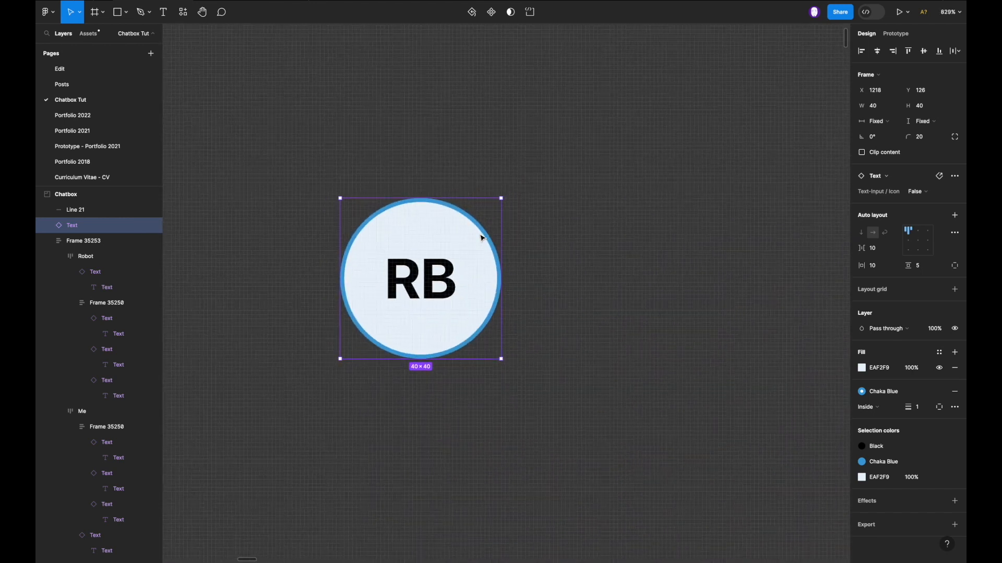
key("shift+a")
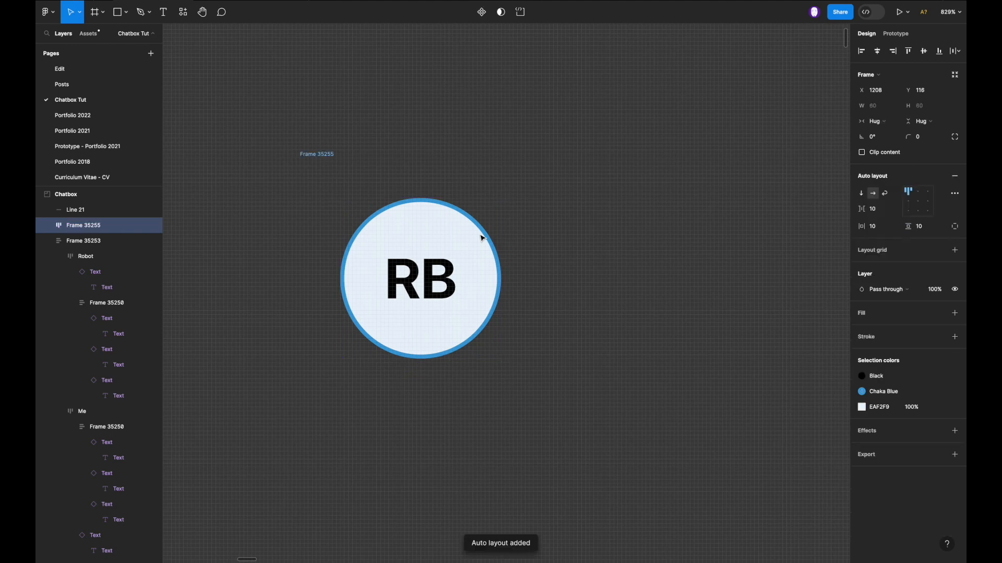
scroll(478, 236, "down", 5)
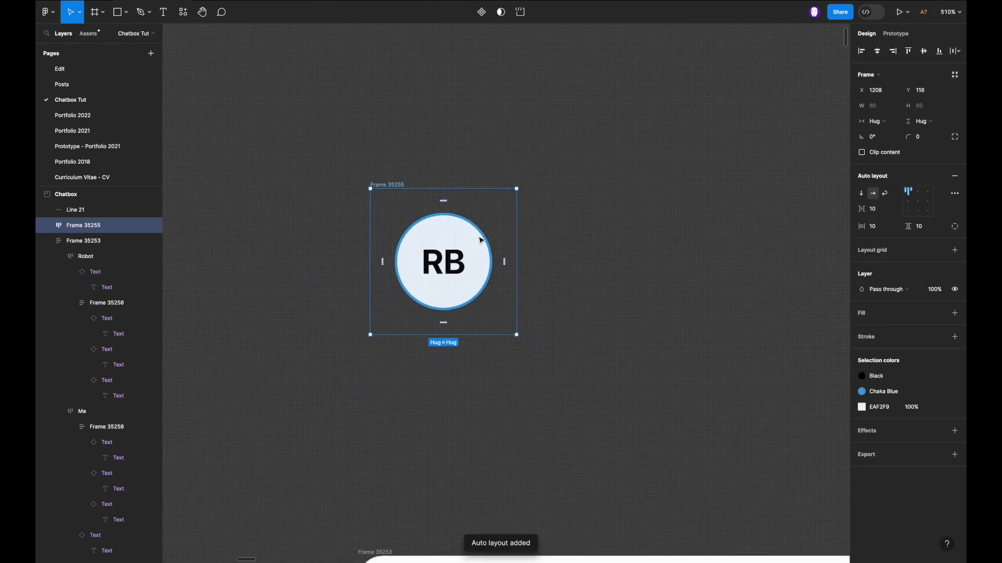
Widen the RB avatar's auto layout frame to 185 and fill it with the Chaka Blue library colour.
left_click_drag(670, 203, 814, 189)
scroll(814, 191, "down", 5)
scroll(817, 200, "right", 3)
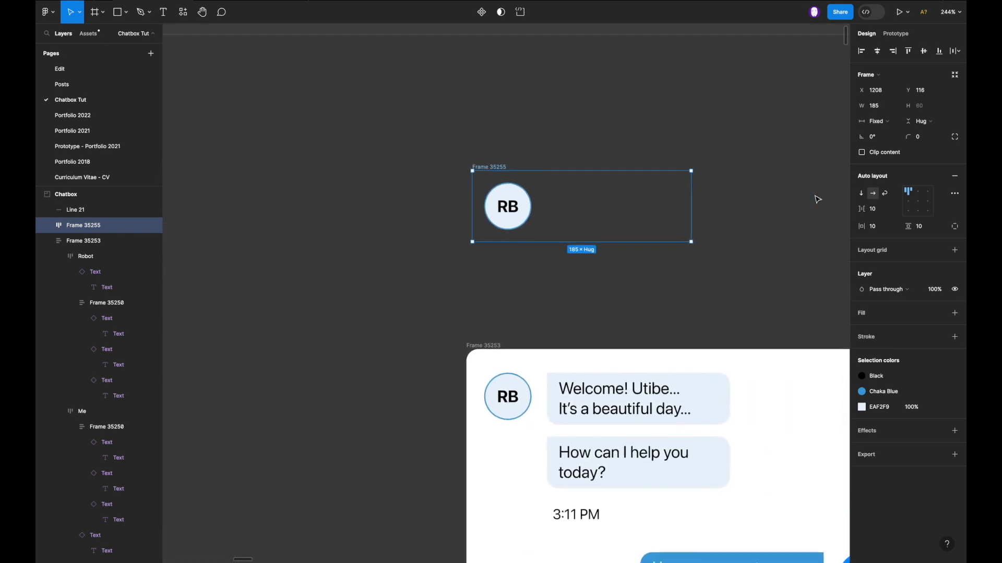
left_click(939, 313)
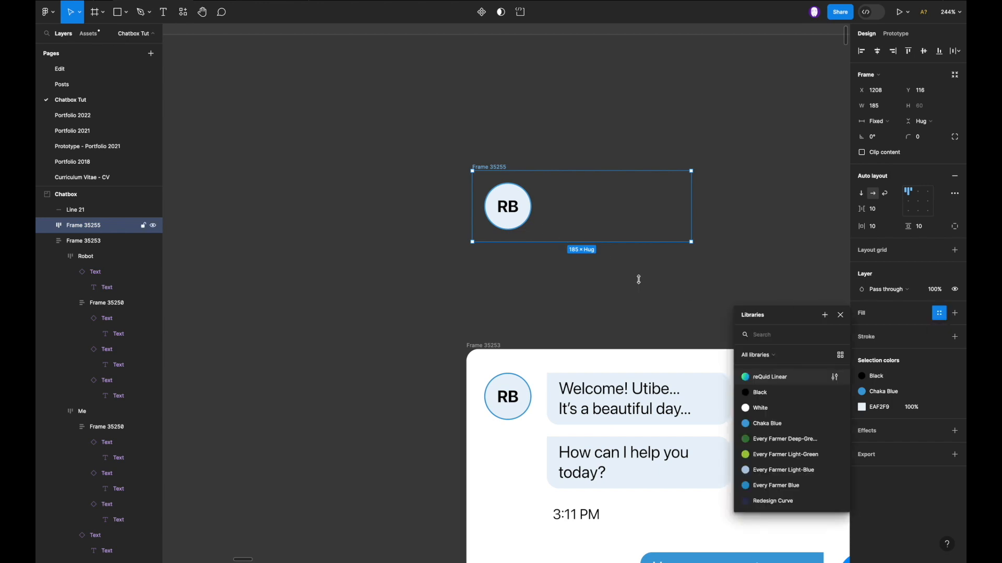
left_click(775, 427)
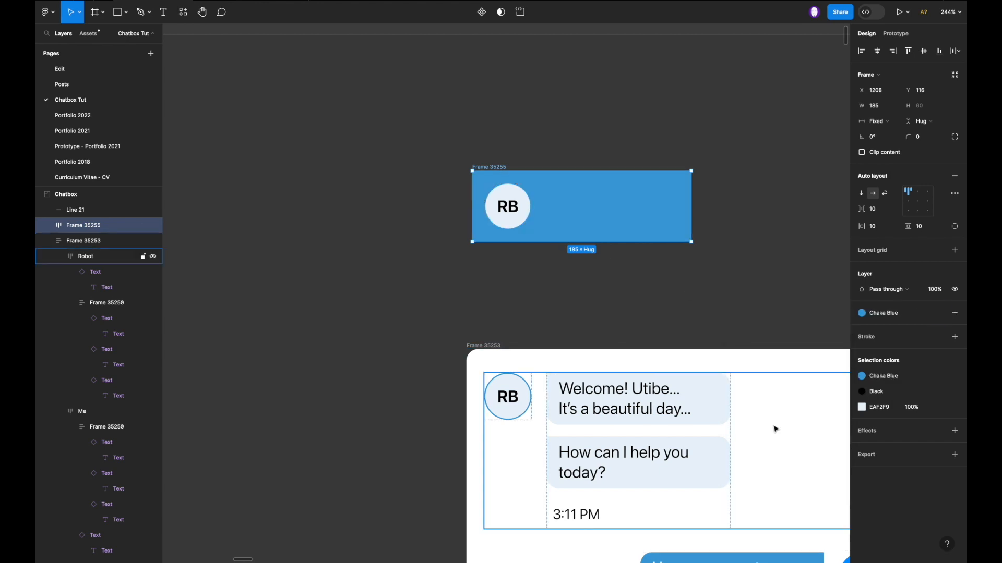
scroll(551, 218, "up", 2)
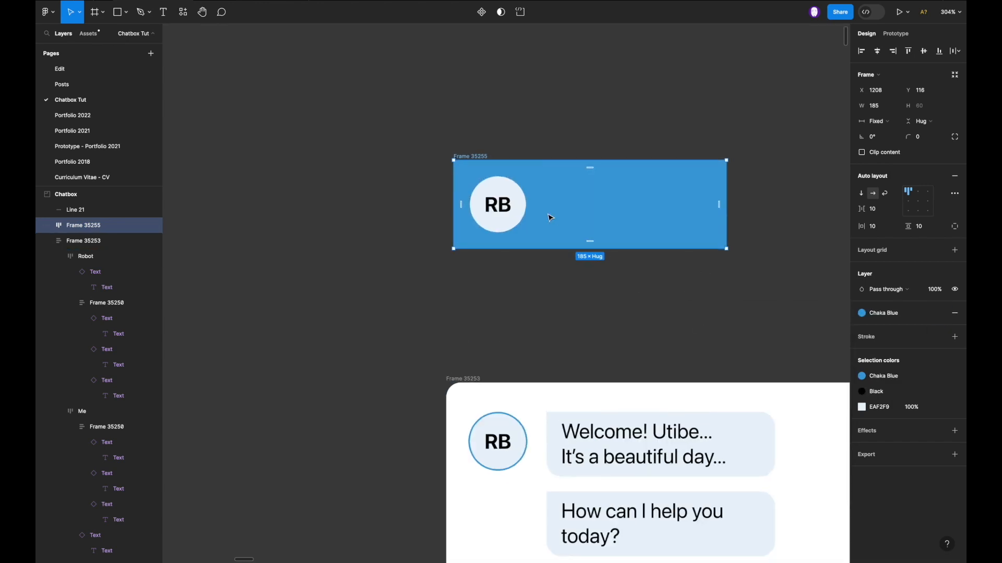
Move the blue header into the chat frame above the Robot group and set its horizontal resizing to Fill container.
scroll(548, 214, "up", 3)
left_click_drag(517, 168, 490, 369)
scroll(490, 370, "down", 5)
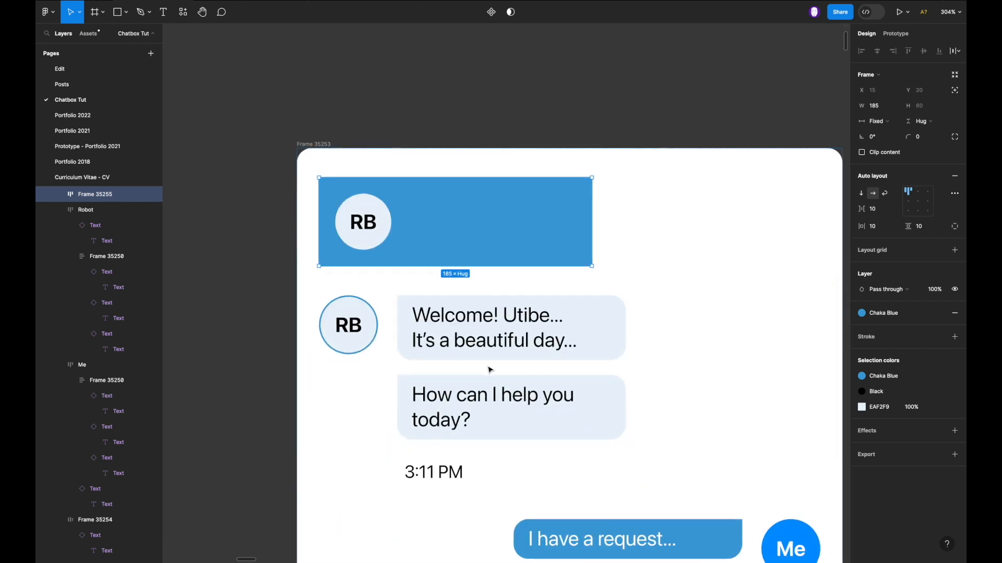
left_click(879, 121)
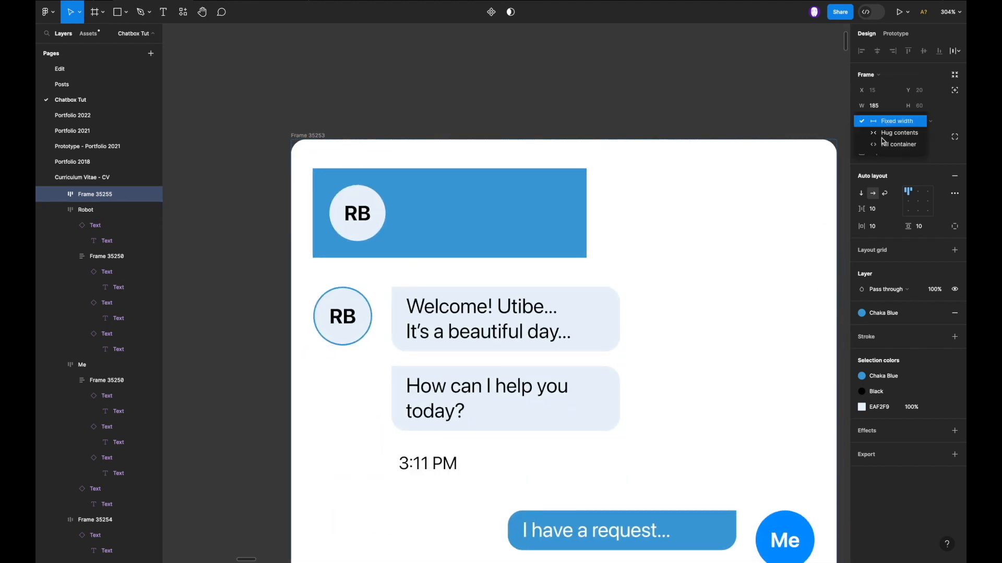
left_click(883, 144)
scroll(679, 151, "down", 5)
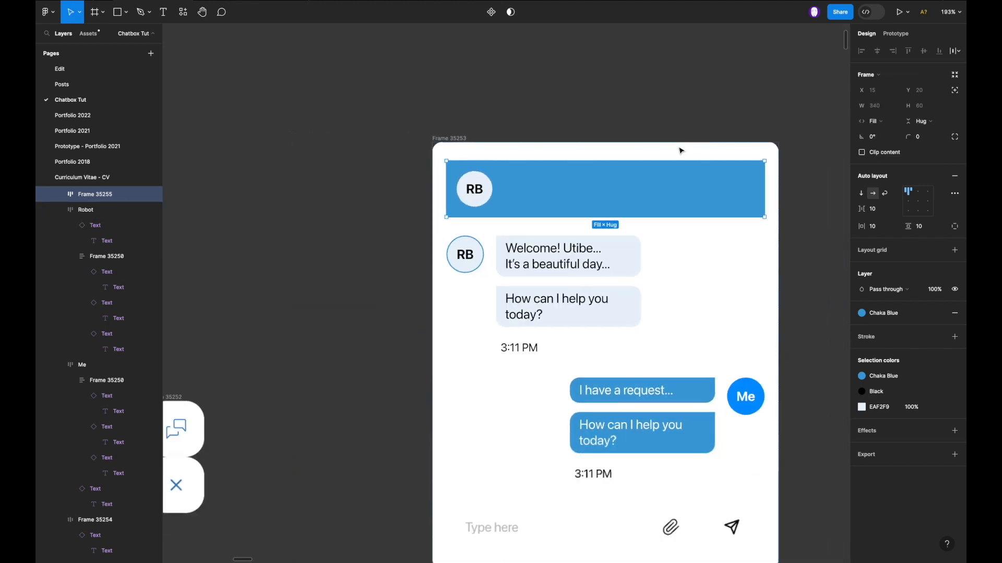
scroll(679, 151, "down", 3)
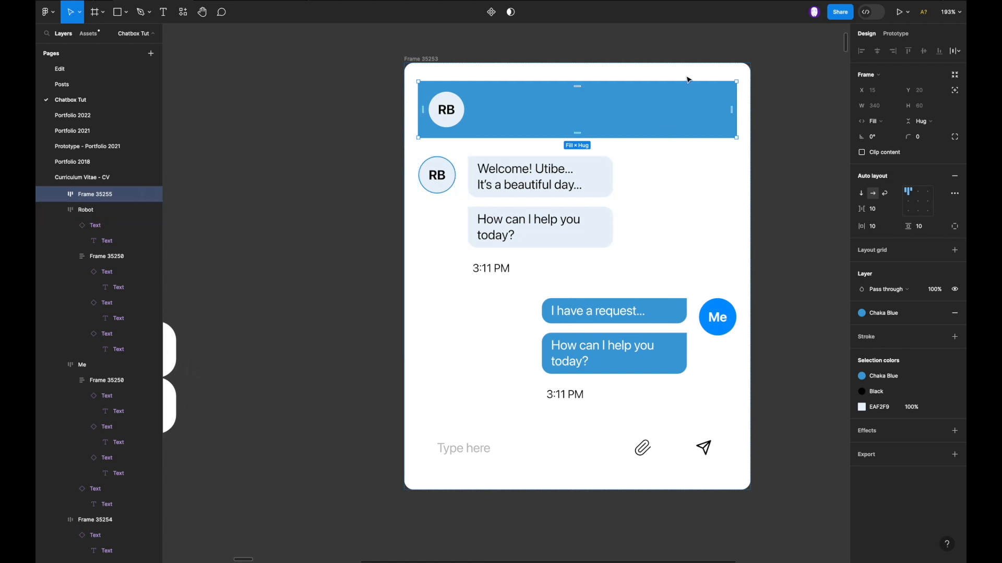
Set the chat frame's auto layout padding to 0 on all sides.
left_click(724, 211)
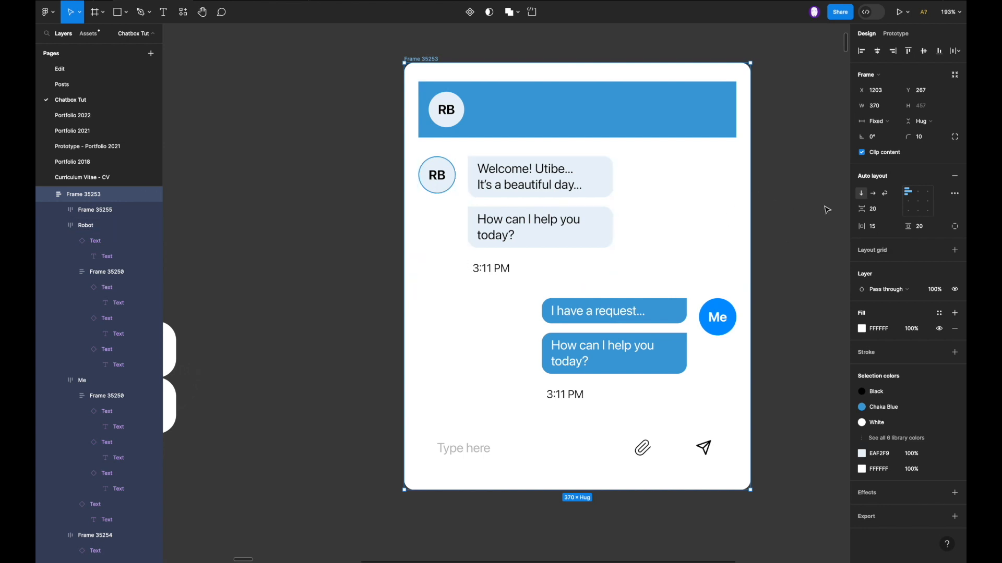
left_click(933, 226)
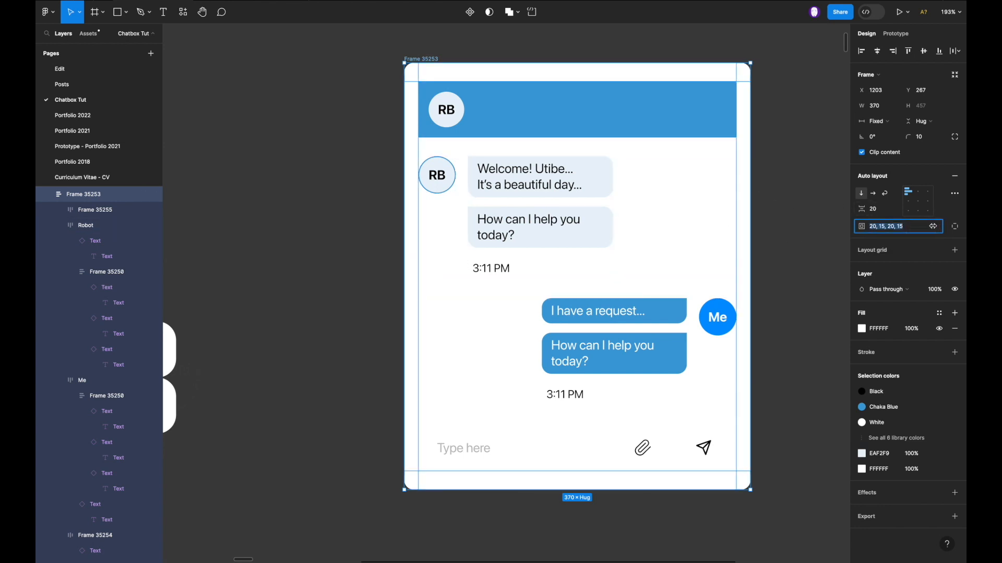
type("0")
key("Return")
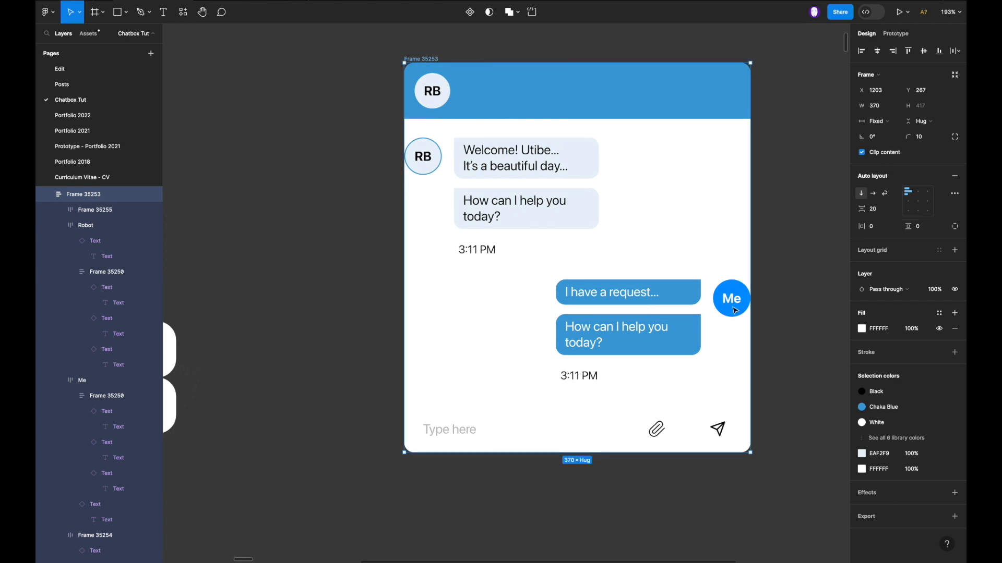
scroll(688, 329, "up", 2)
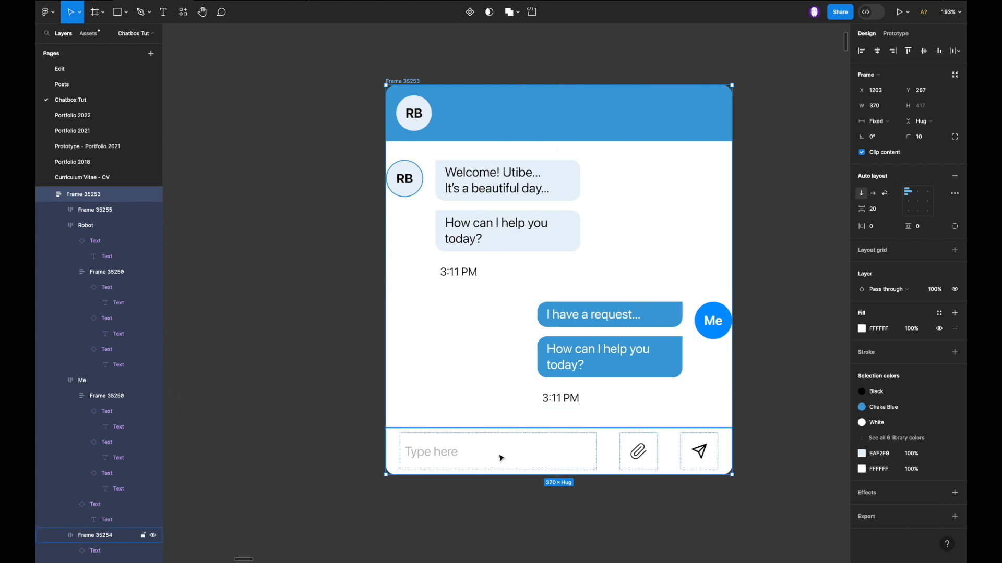
Select the Robot message group inside the chat frame.
left_click(522, 128)
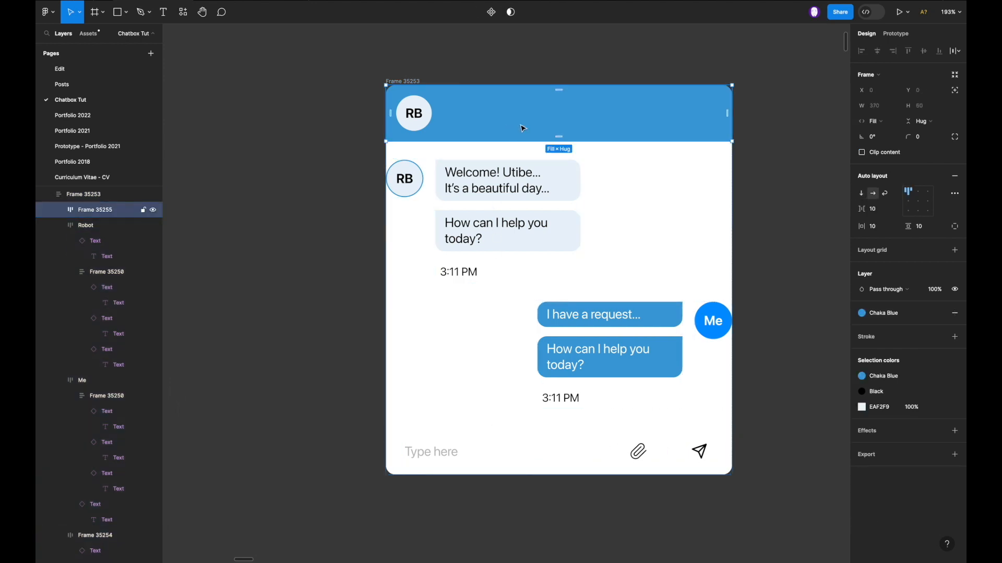
left_click(506, 220)
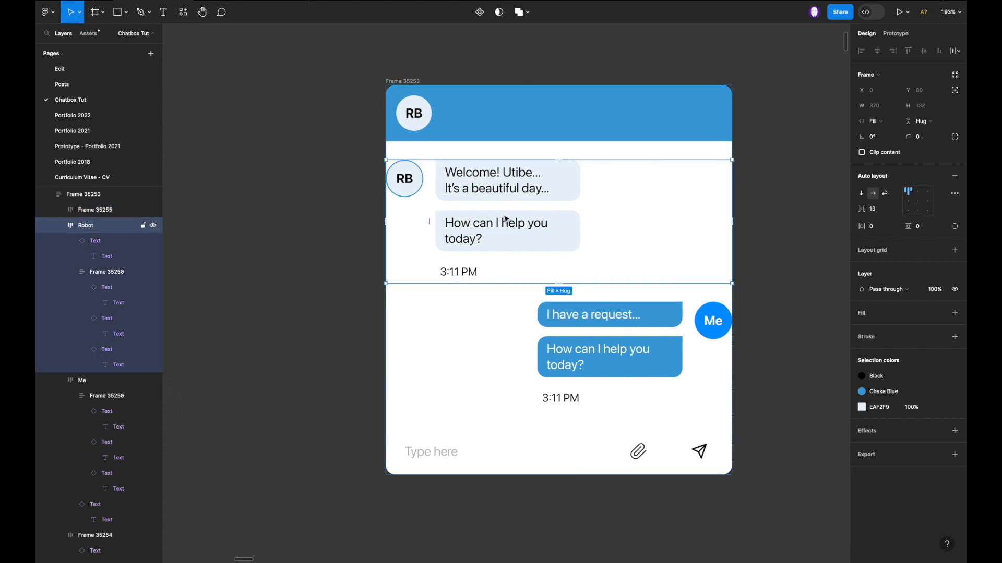
Wrap the Robot and Me message frames in one vertical auto layout with a horizontal padding of 15.
left_click(570, 323, "shift")
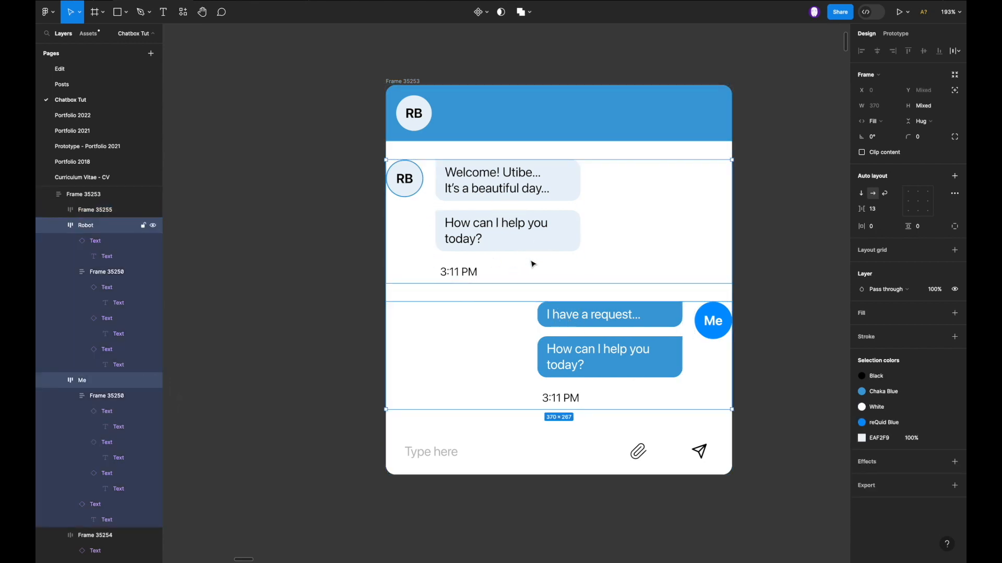
key("shift+a")
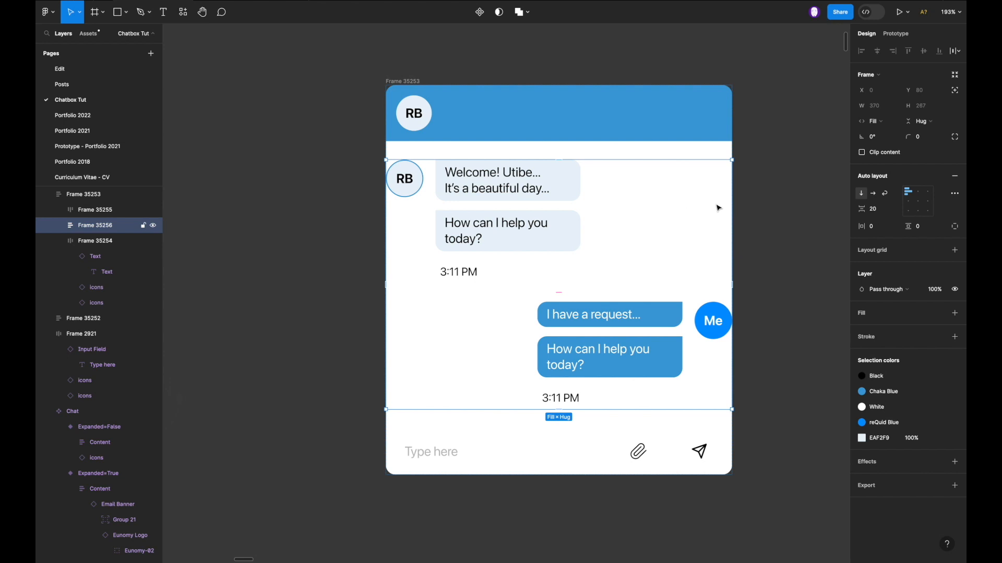
left_click(881, 228)
key("Return")
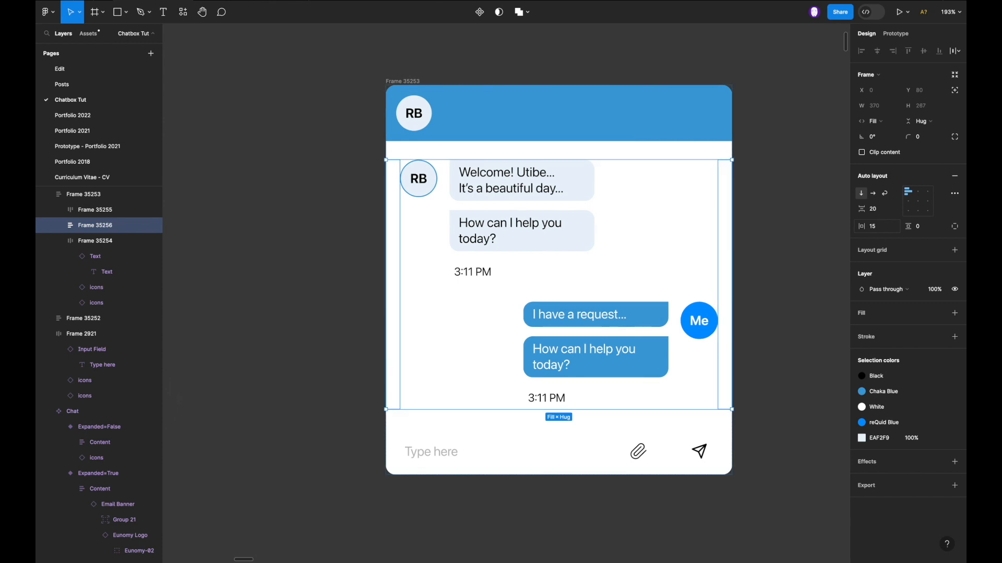
Set the horizontal padding of the blue header frame and the message input bar to 15.
left_click(623, 113)
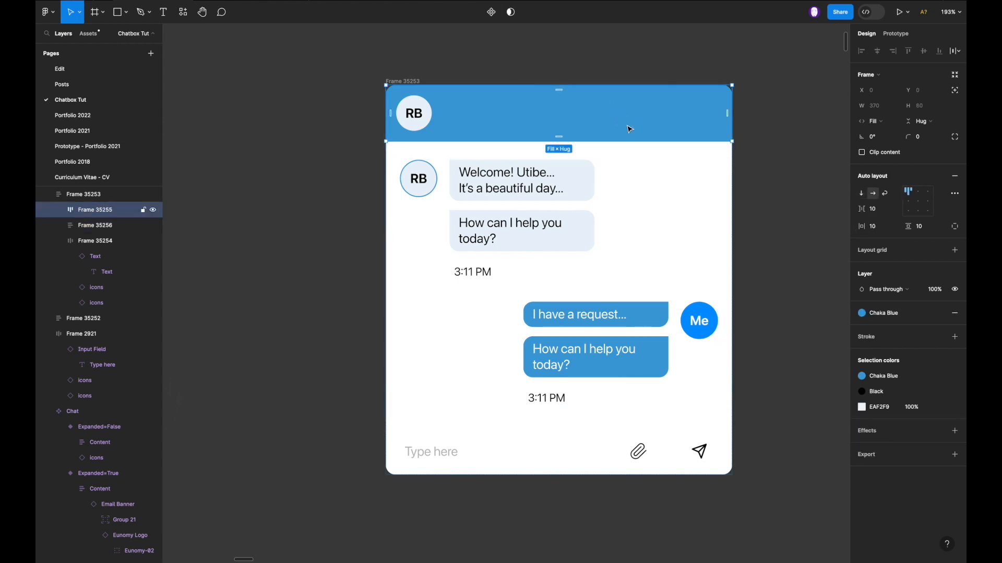
left_click(561, 452, "shift")
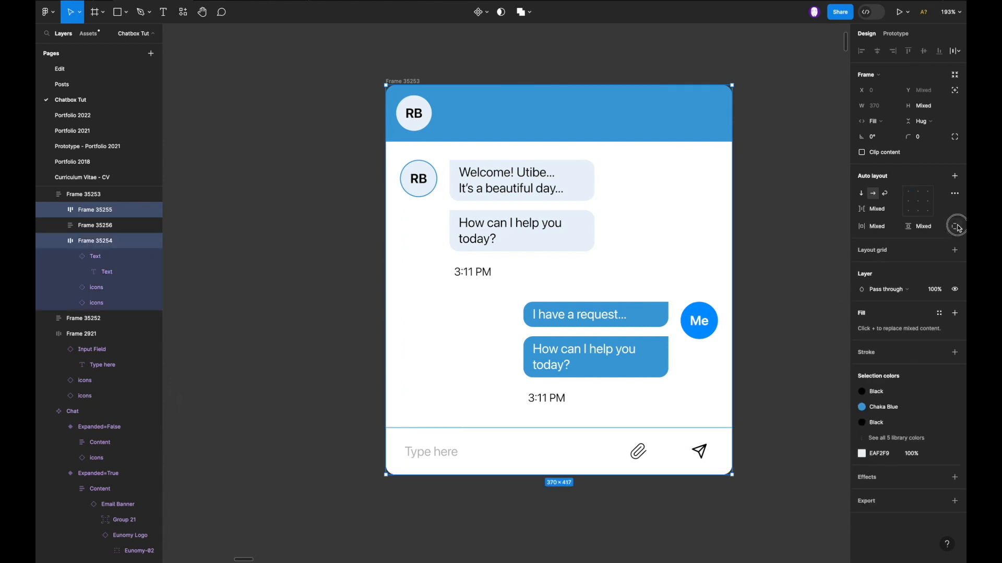
left_click(892, 231)
type("1")
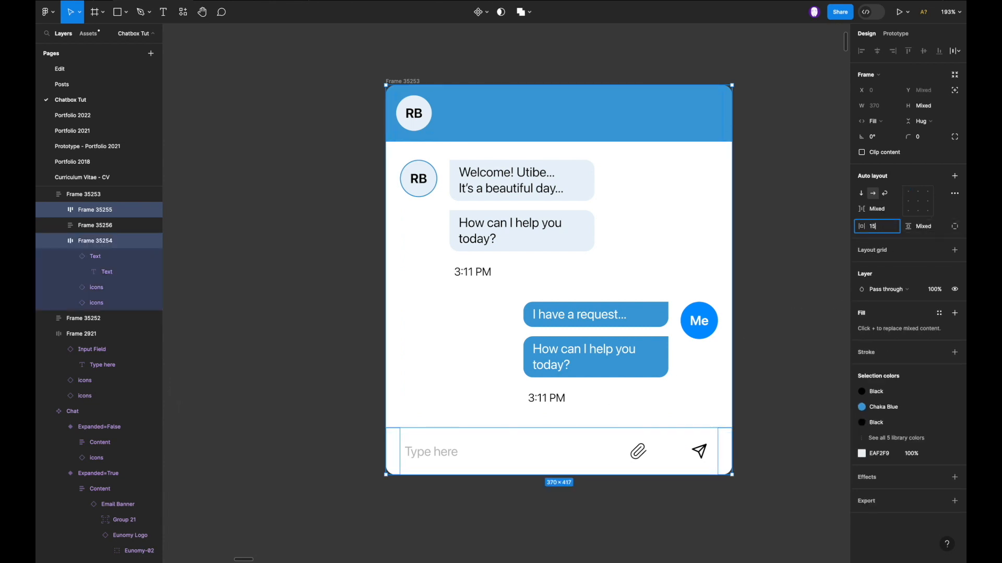
type("5")
key("Return")
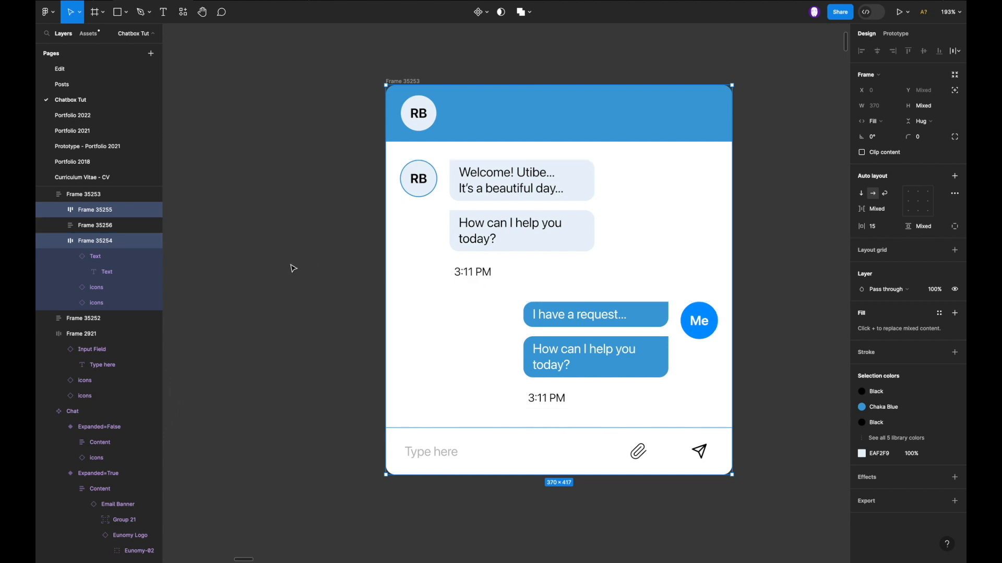
Show the rulers and place a vertical guide along the RB avatars' outer edge.
key("shift+r")
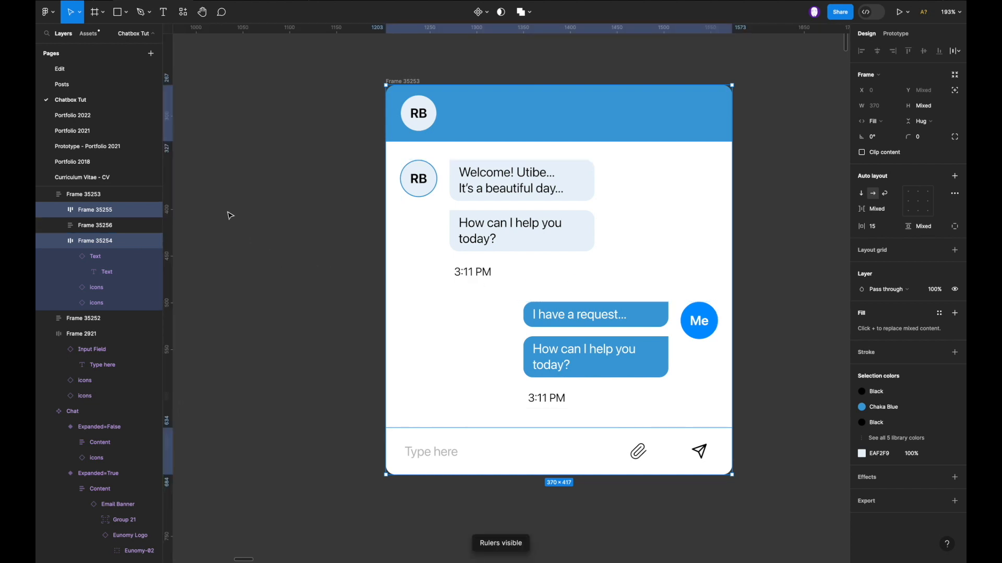
left_click_drag(168, 149, 401, 63)
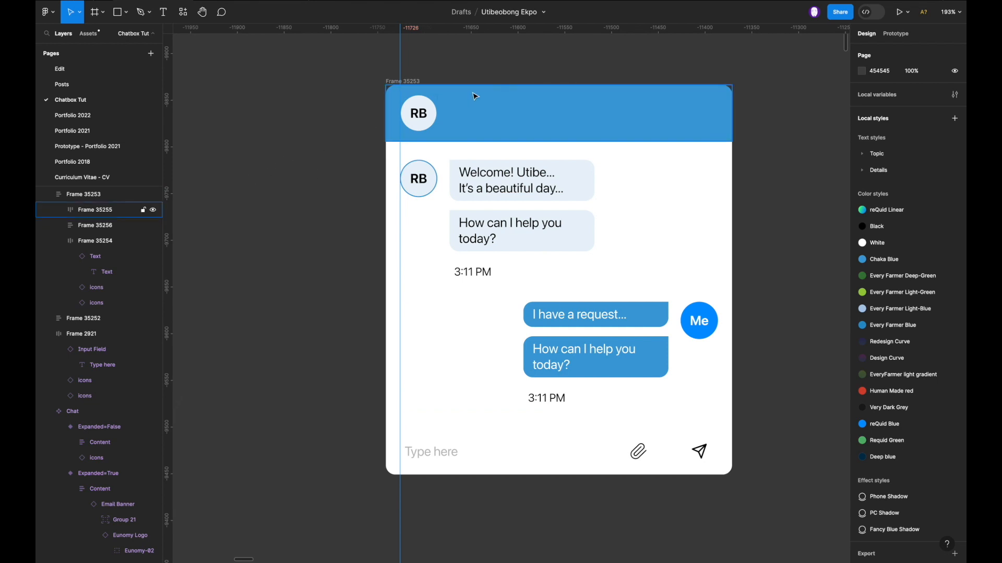
Delete the RB avatar from the blue header bar.
left_click(481, 109)
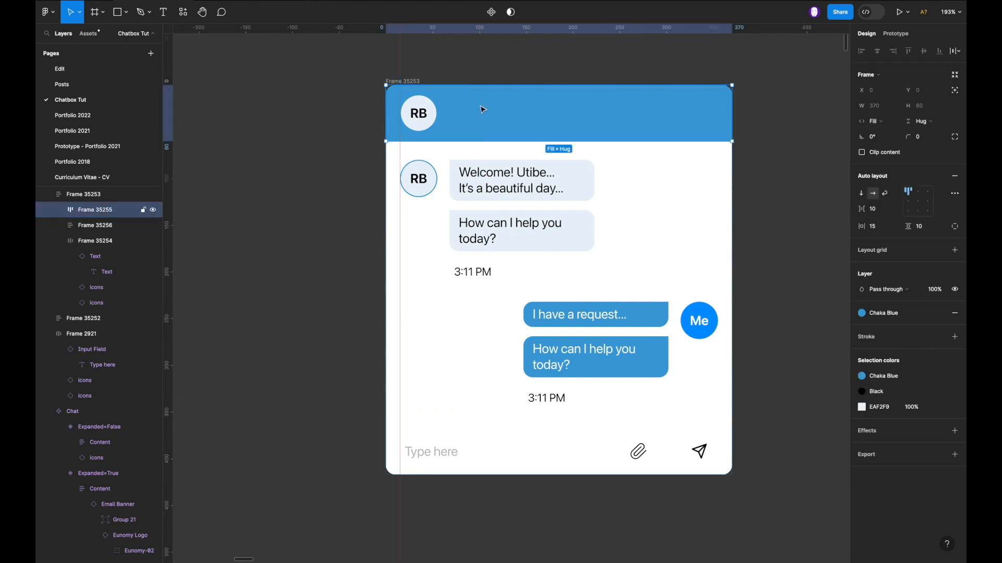
left_click(432, 118)
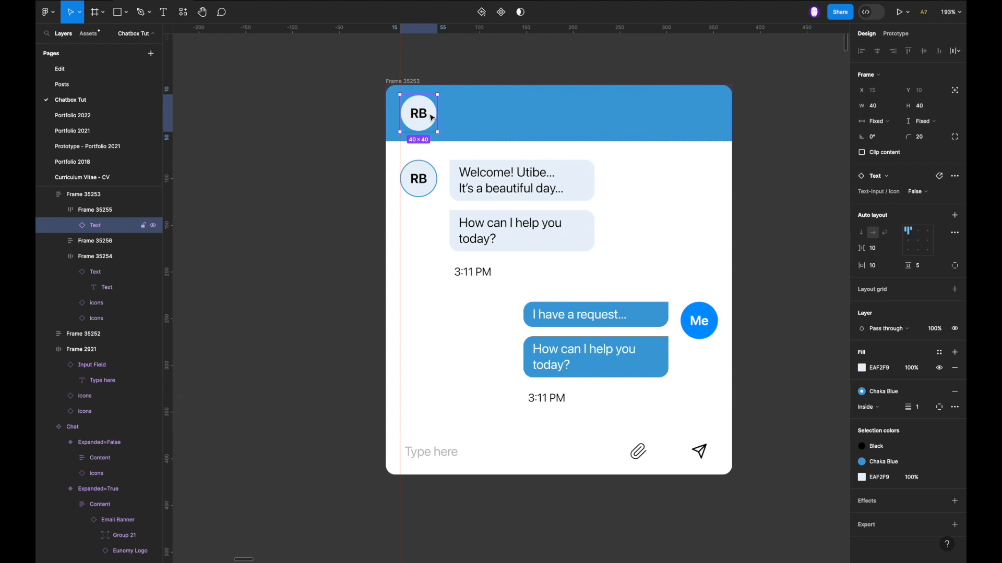
left_click_drag(436, 116, 424, 111)
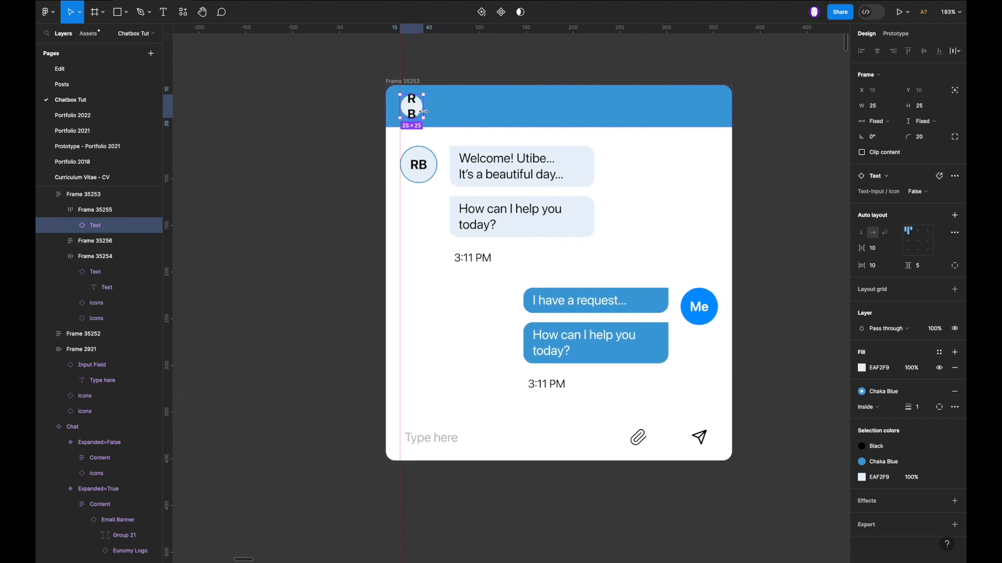
key("ctrl+z")
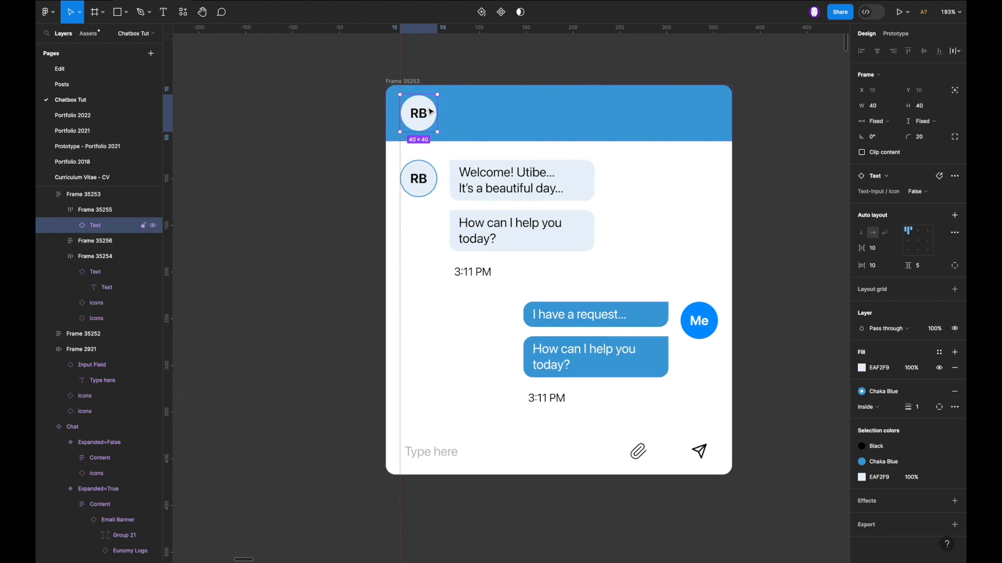
key("Delete")
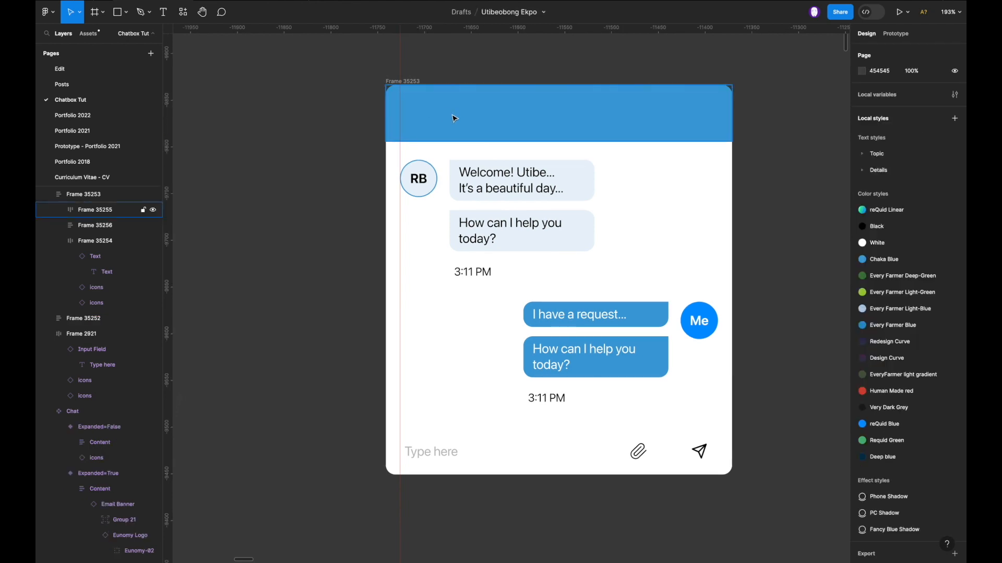
Set the empty blue header's height to 40.
left_click(453, 115)
left_click_drag(452, 141, 452, 120)
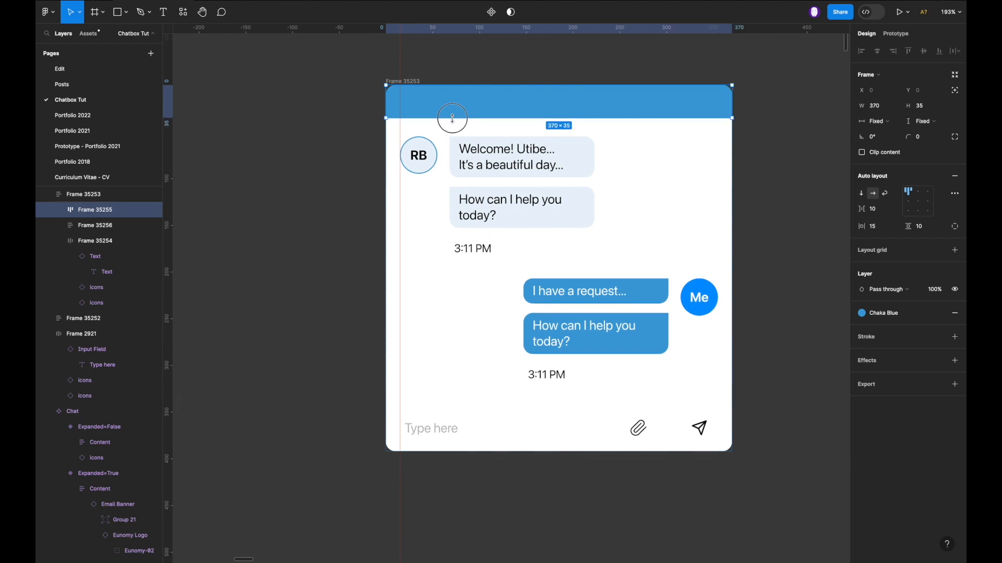
key("ctrl+z")
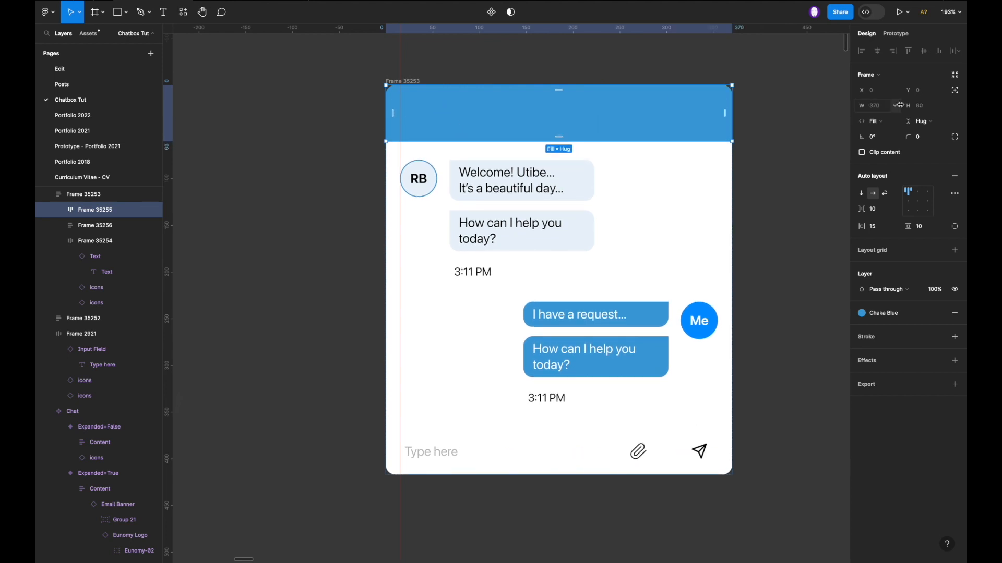
type("40")
key("Return")
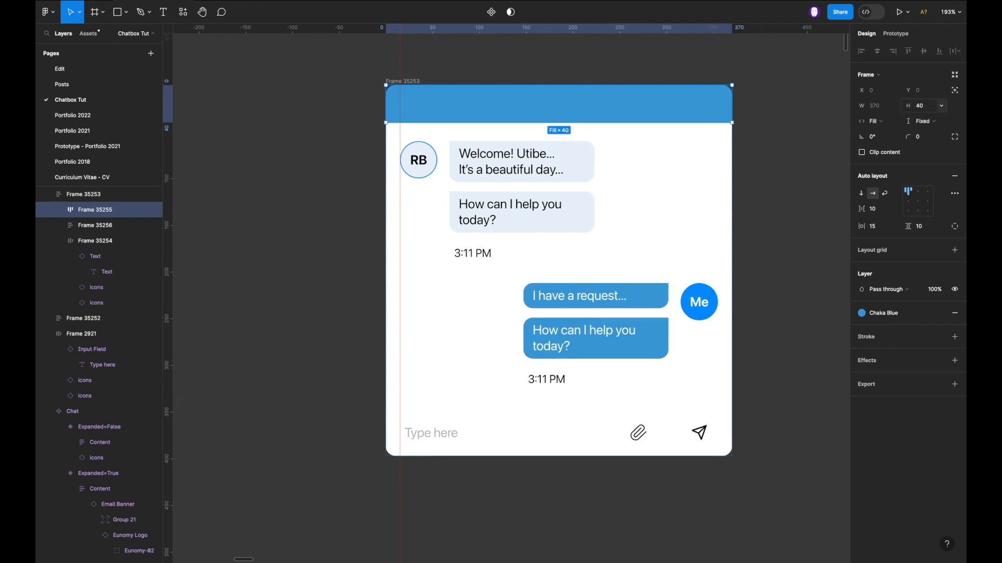
Resize the paperclip and send icons in the input bar together to 30 × 30.
left_click(644, 438)
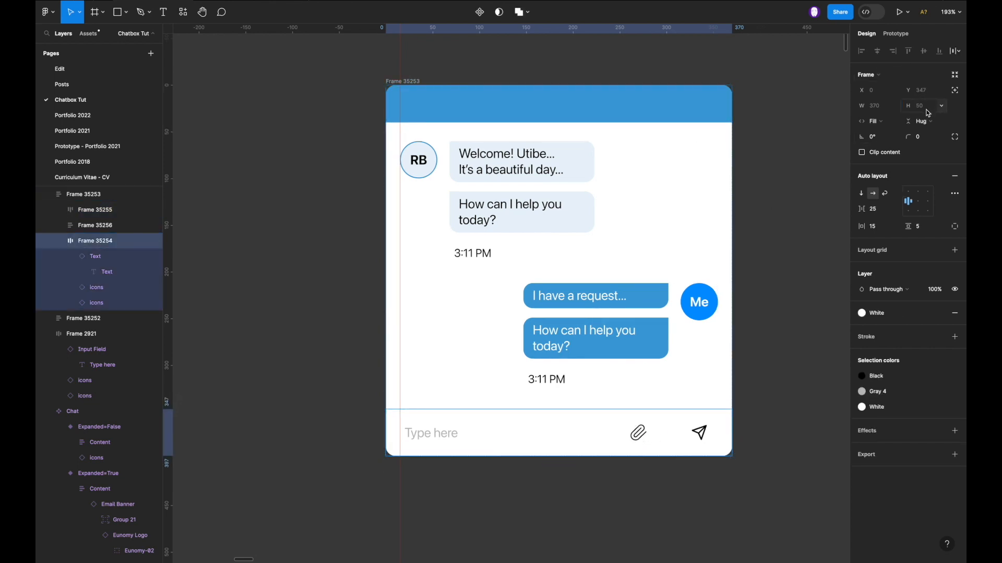
left_click(638, 433)
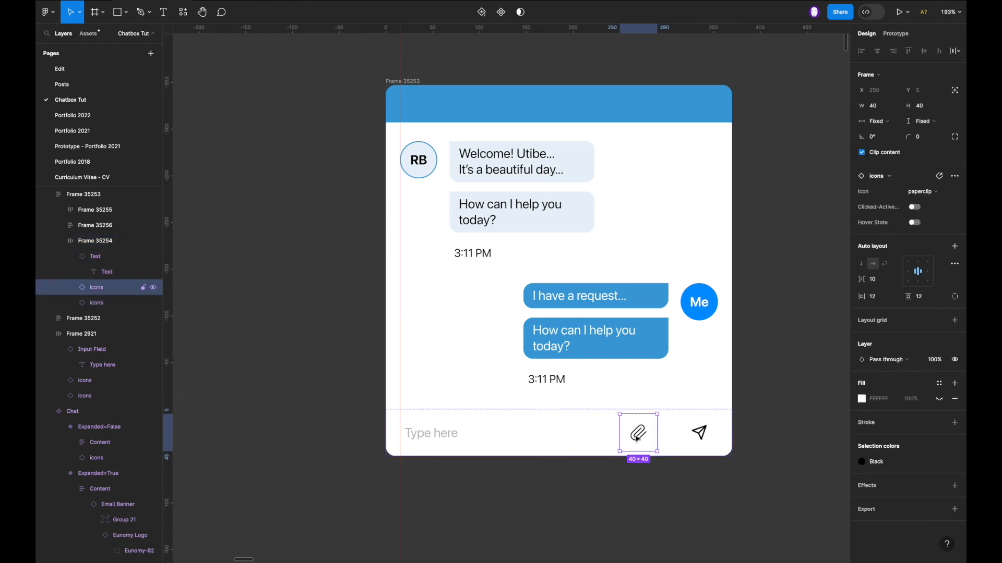
left_click(709, 433, "shift")
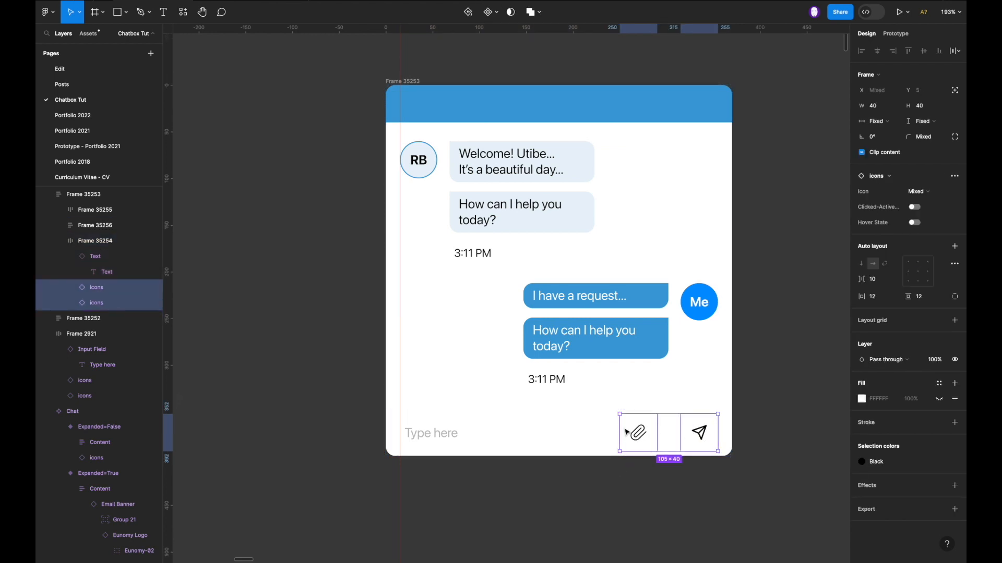
left_click_drag(635, 427, 643, 425)
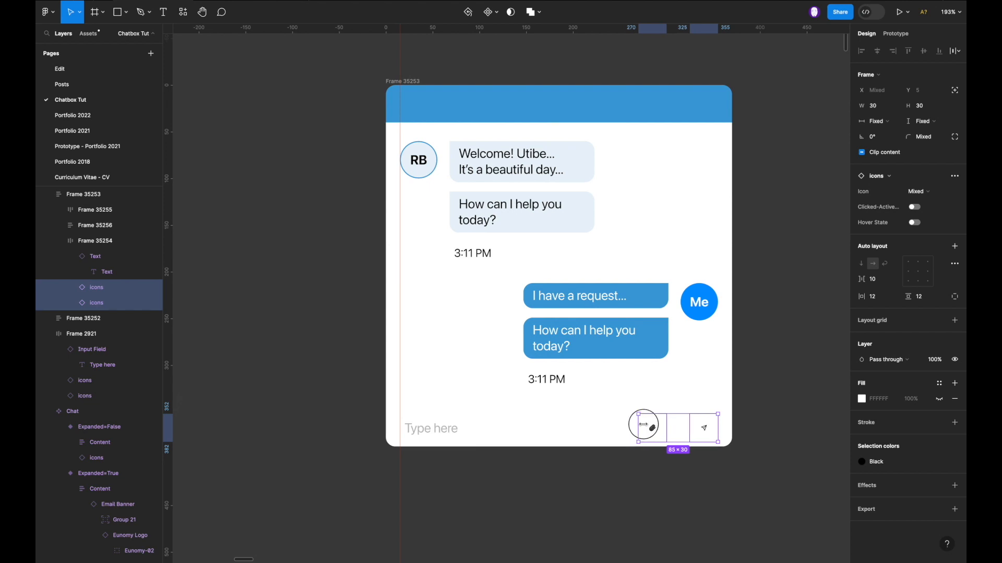
Set the horizontal and vertical padding of the paperclip and send icons to 8.
left_click(881, 301)
type("5")
key("Return")
left_click(877, 302)
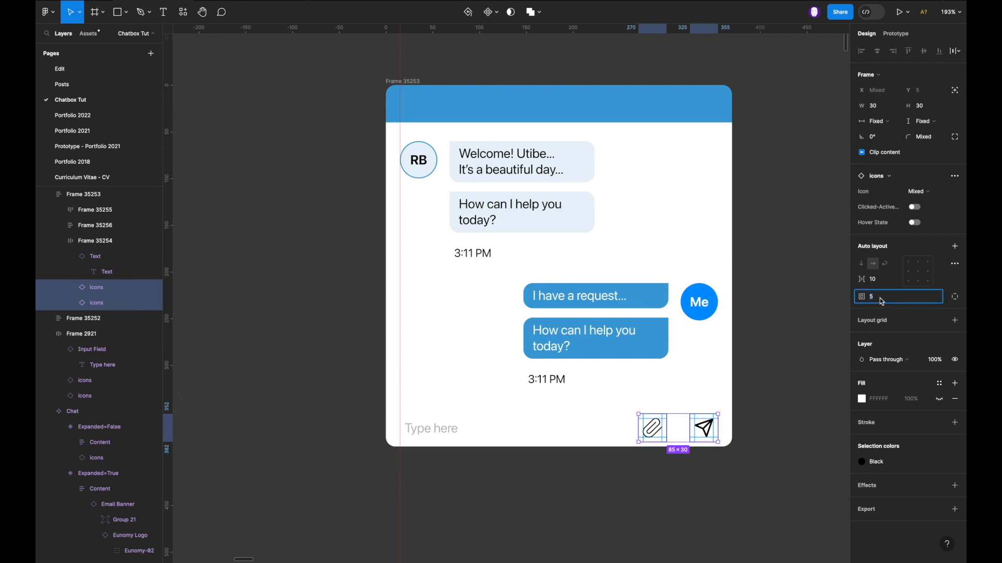
type("8")
key("Return")
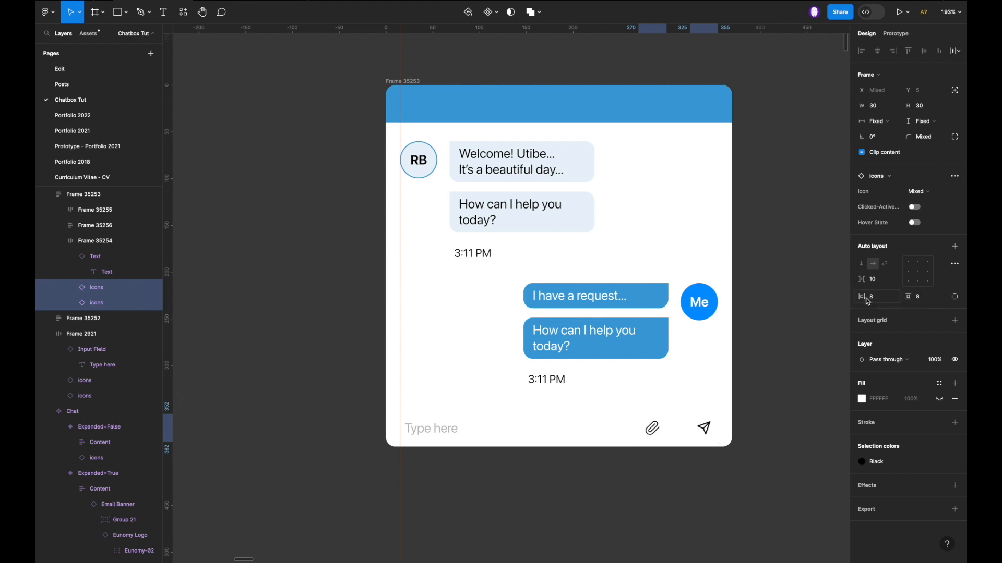
Set the horizontal padding of the message input bar to 10.
left_click(568, 410)
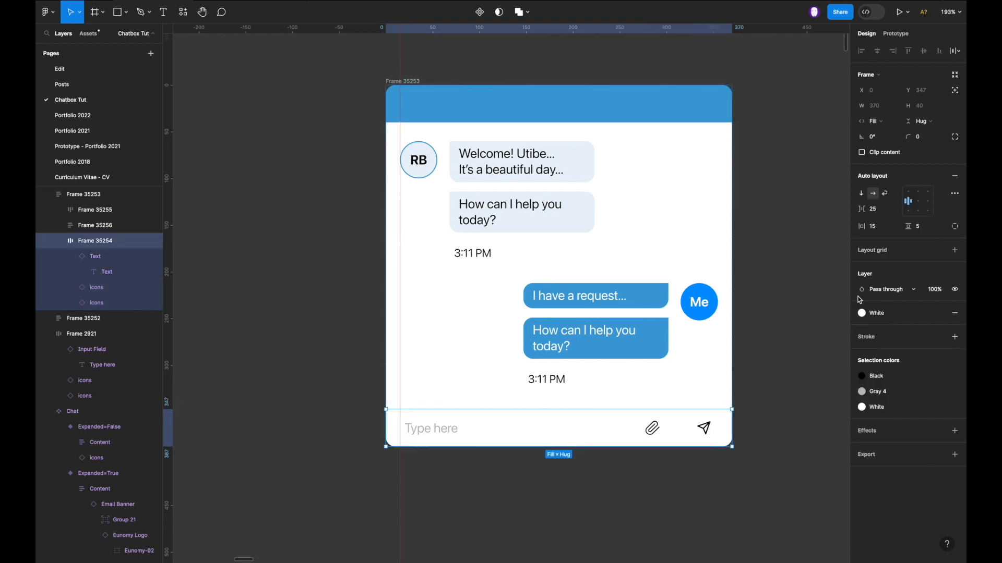
left_click(877, 229)
type("10")
key("Return")
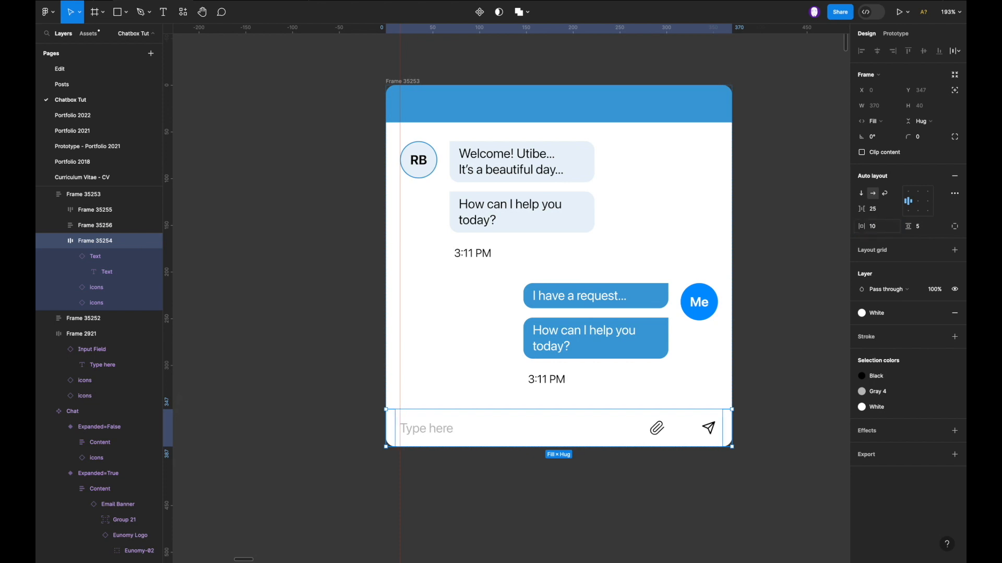
Narrow the whole chat frame to about 292 wide.
left_click(704, 168)
left_click_drag(732, 167, 661, 175)
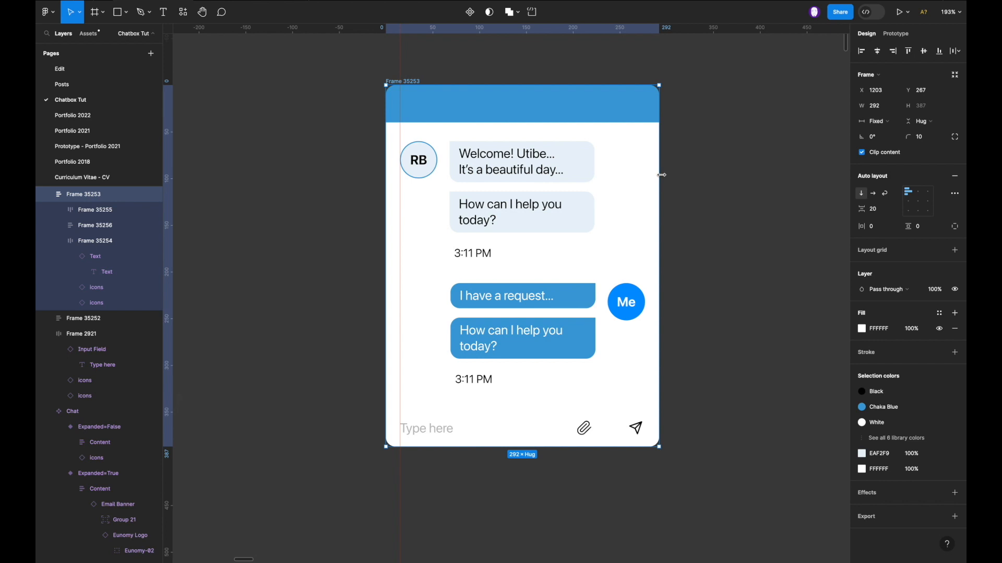
Switch to the prototype settings and hide the rulers.
scroll(662, 175, "down", 3)
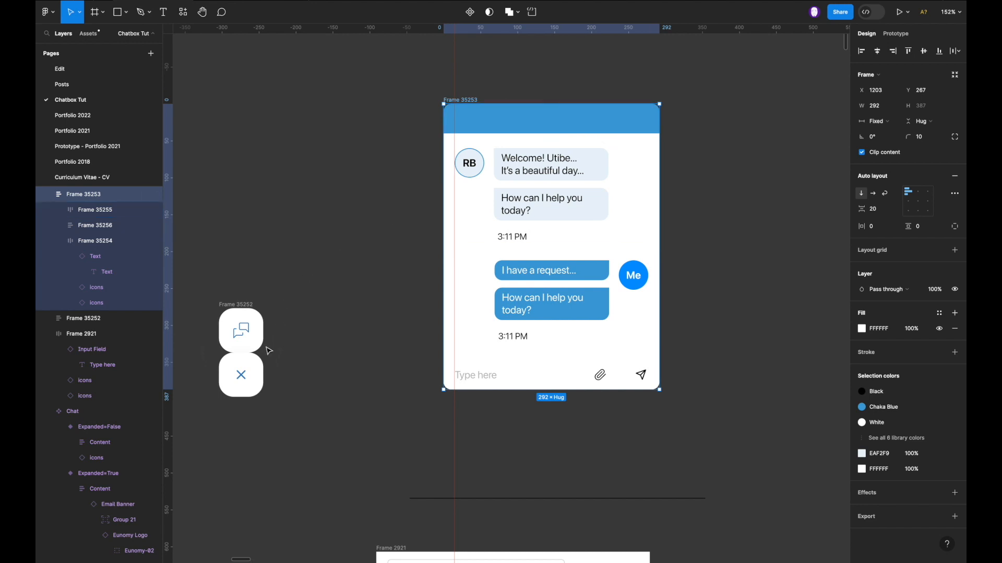
scroll(243, 381, "down", 2)
scroll(244, 381, "down", 5)
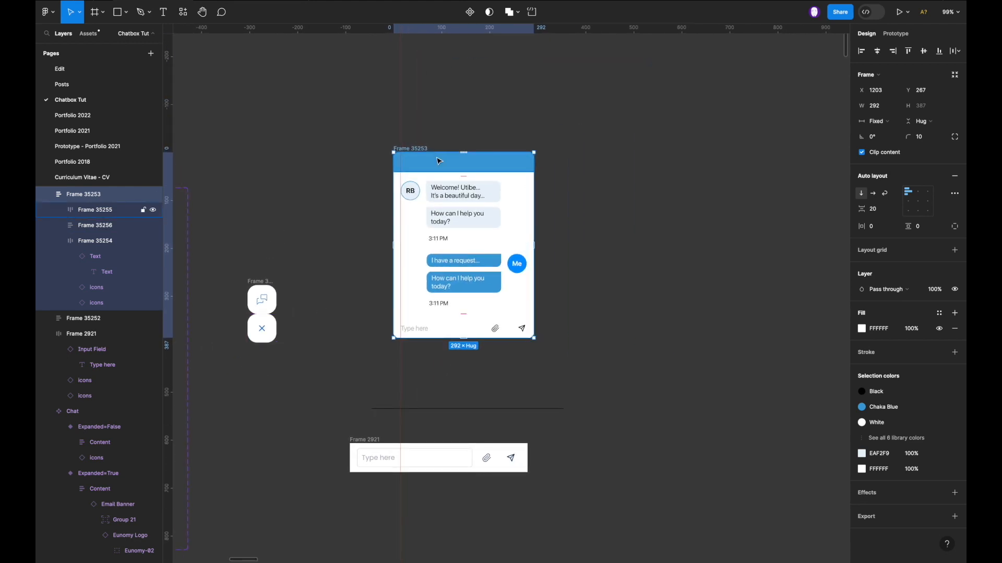
key("shift+e")
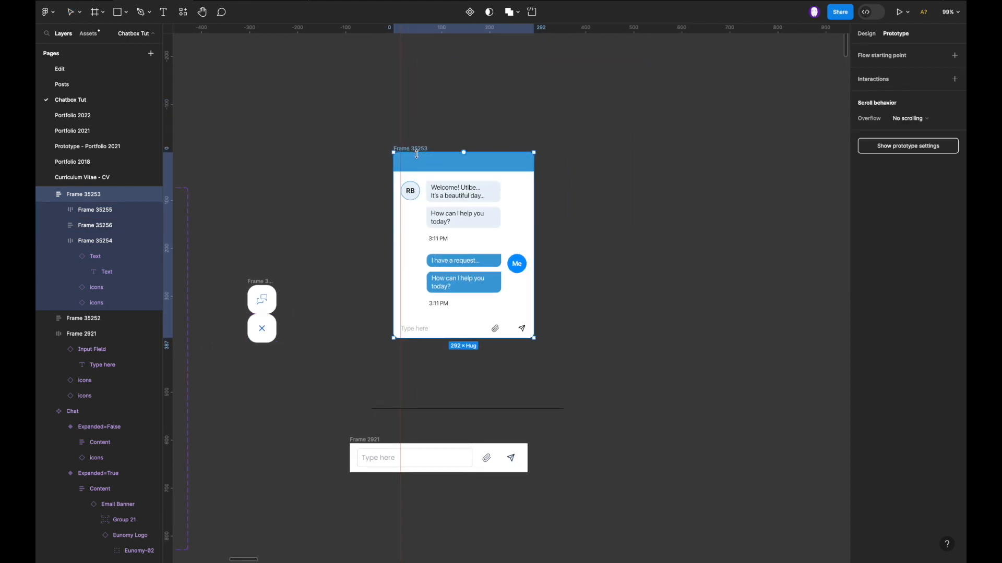
key("shift+r")
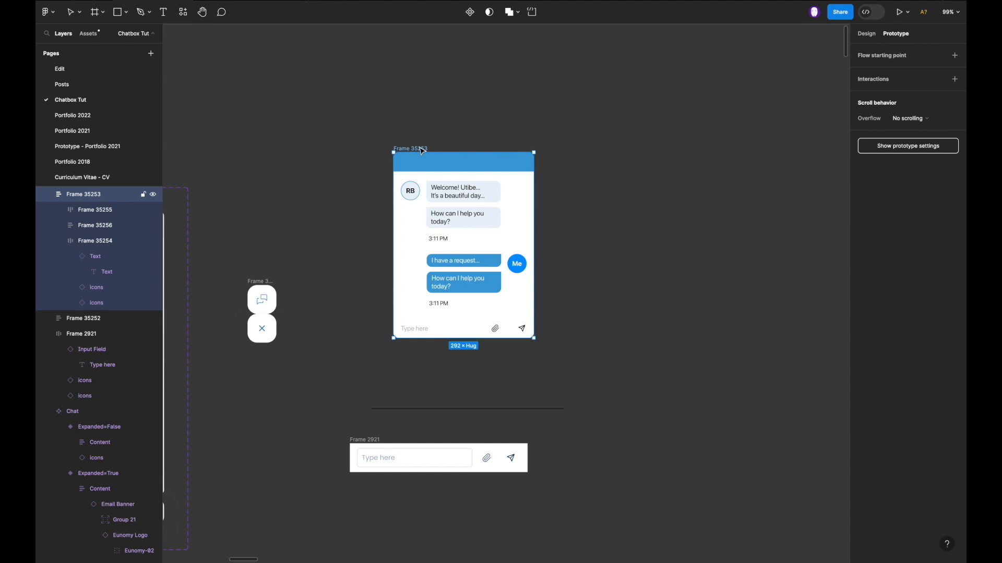
Rename the chat frame as Chatbox and collapse the pages list.
scroll(422, 151, "left", 3)
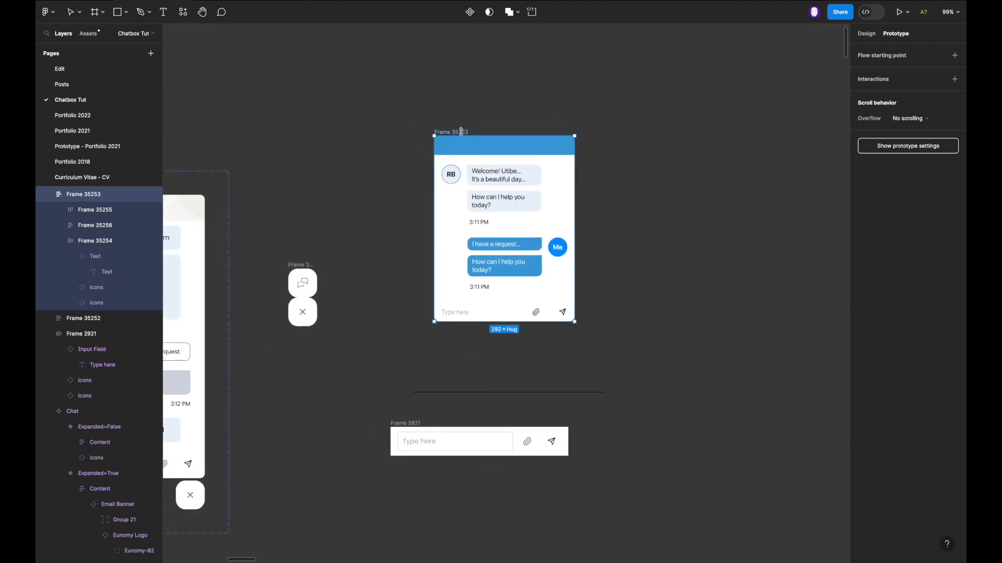
double_click(462, 133)
type("c")
key("Return")
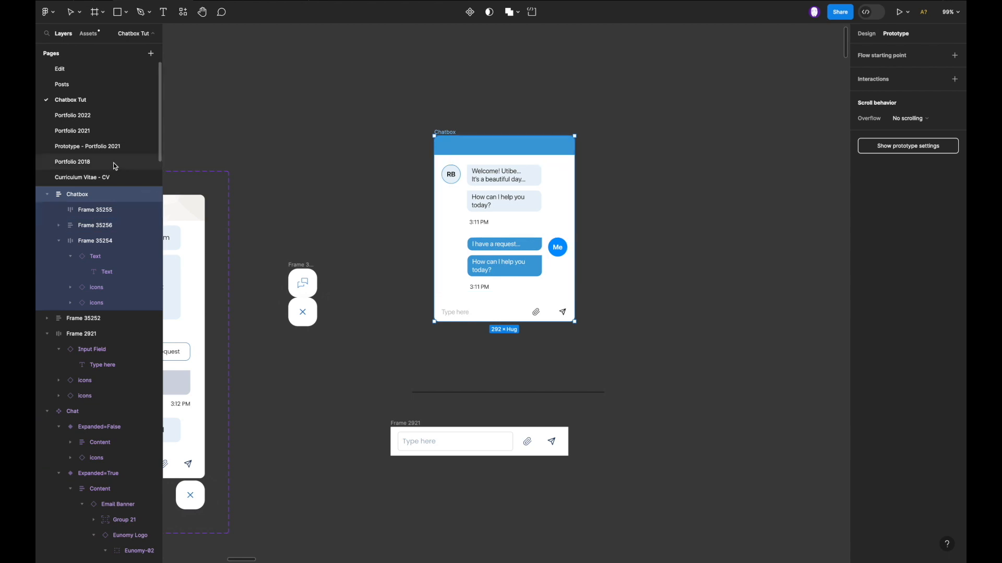
left_click(132, 35)
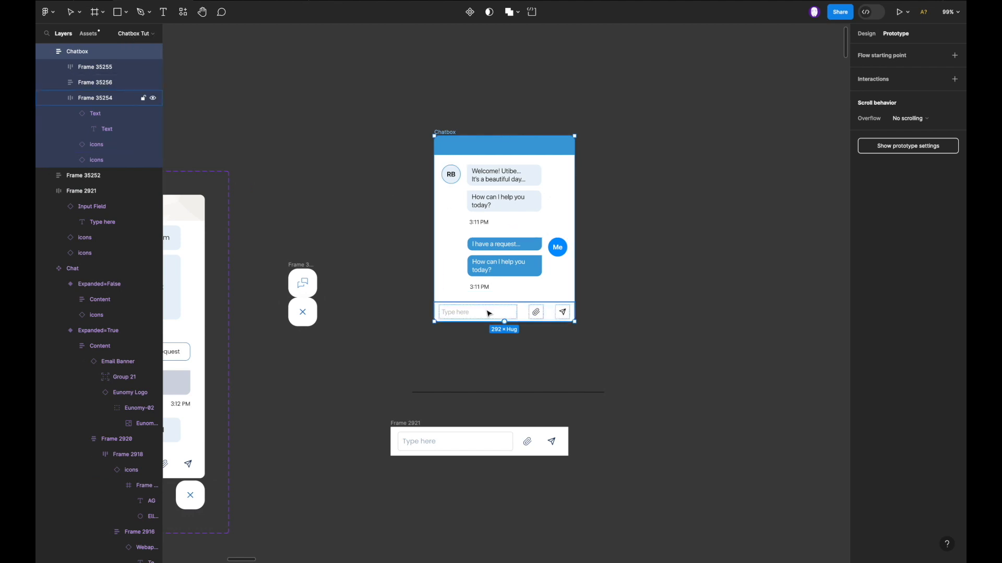
Place a copy of the close (X) button just beneath the Chatbox frame, aligned with its right edge.
scroll(489, 313, "up", 5)
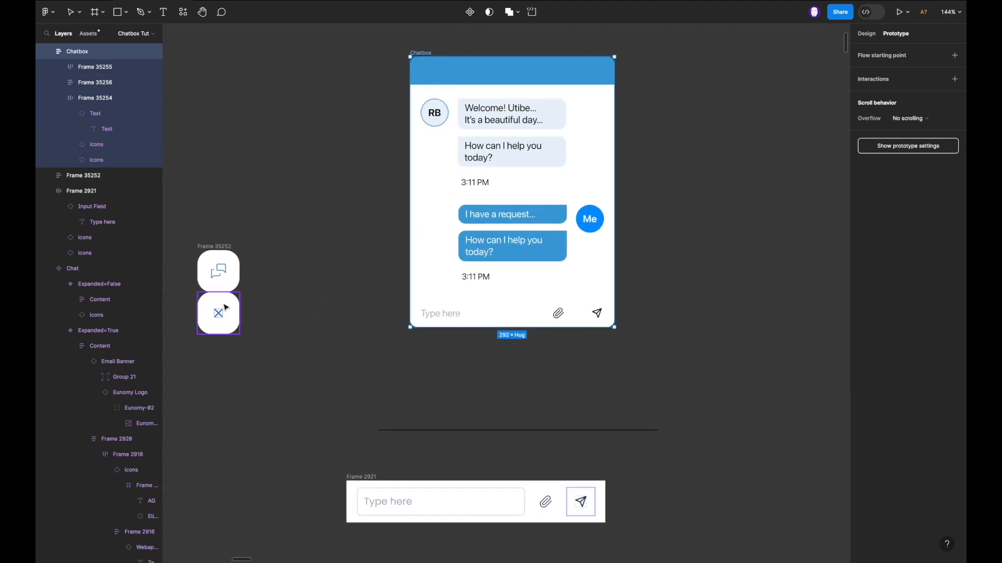
left_click_drag(224, 315, 595, 357)
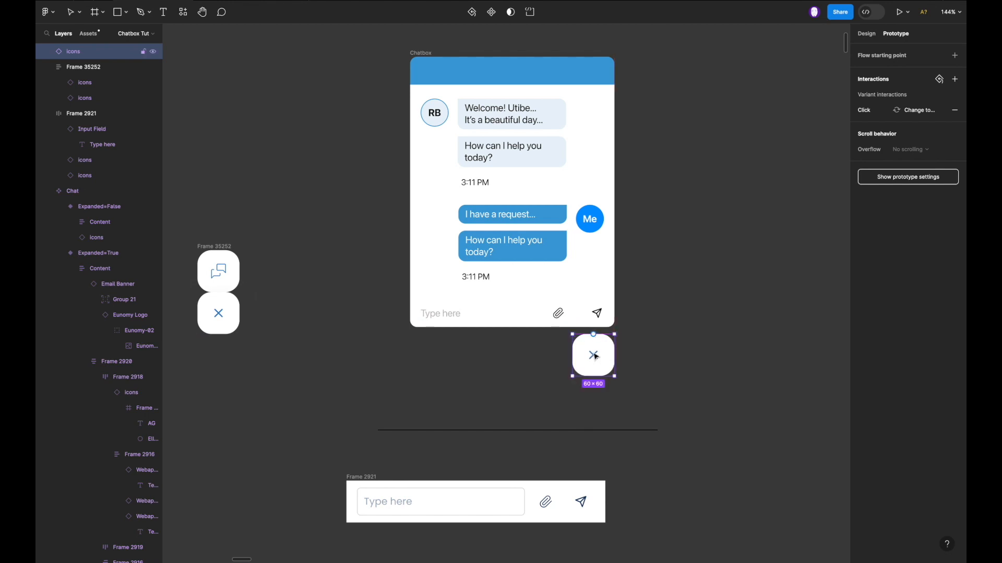
Place a copy of the chat icon button beside the Chatbox frame, level with the close (X) button.
left_click(220, 272)
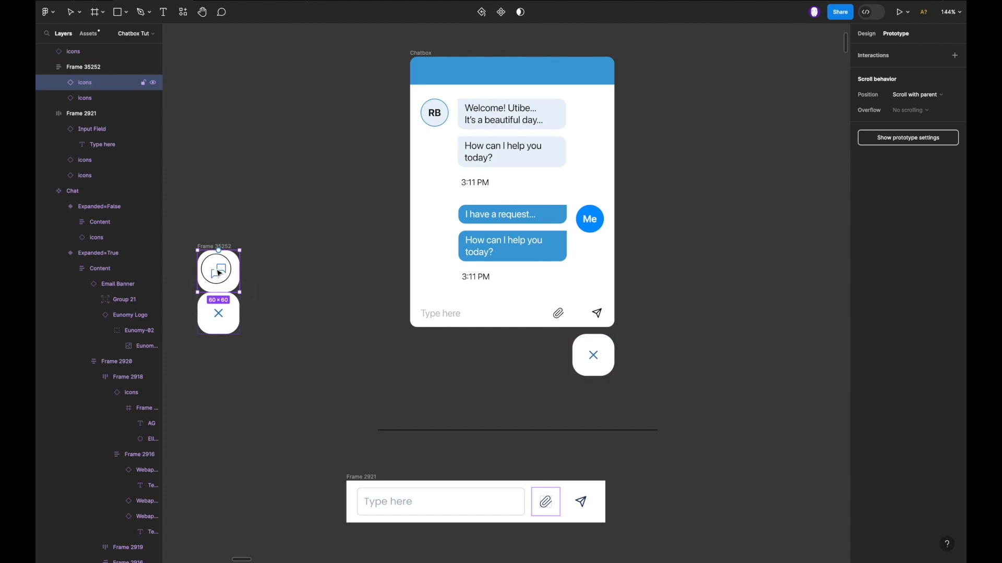
left_click_drag(219, 273, 339, 342)
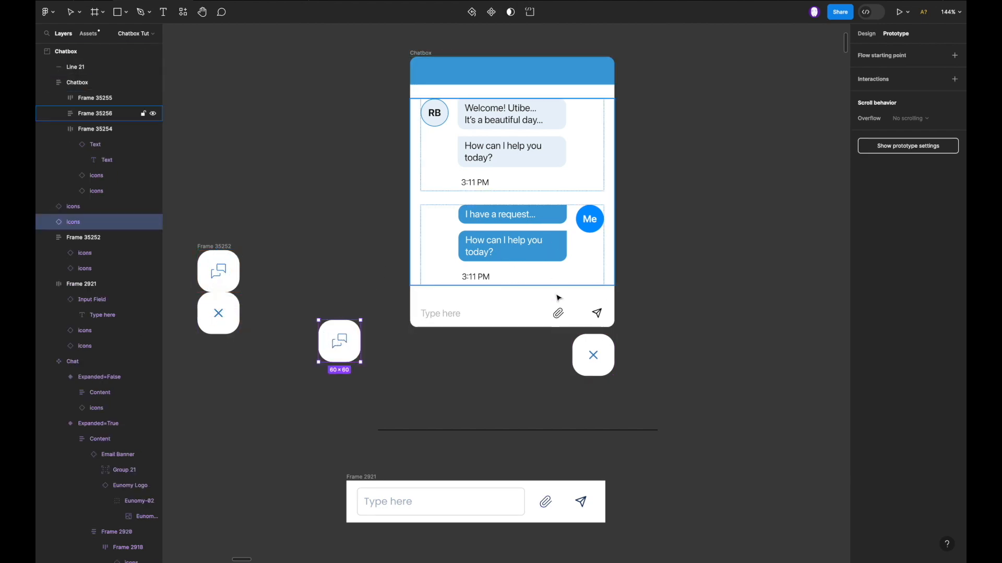
scroll(582, 253, "down", 5)
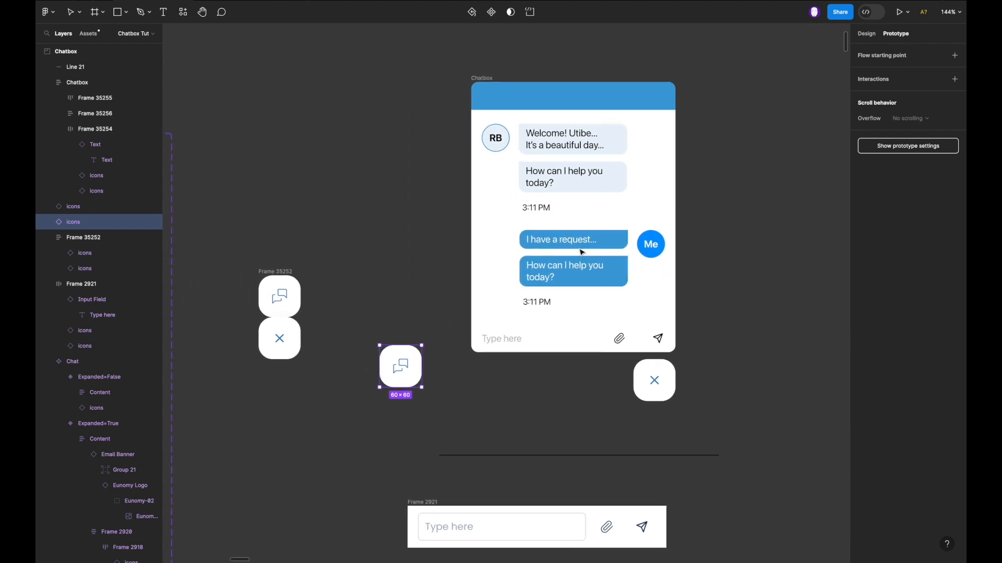
scroll(582, 252, "down", 1)
scroll(582, 252, "up", 1)
left_click_drag(446, 317, 455, 330)
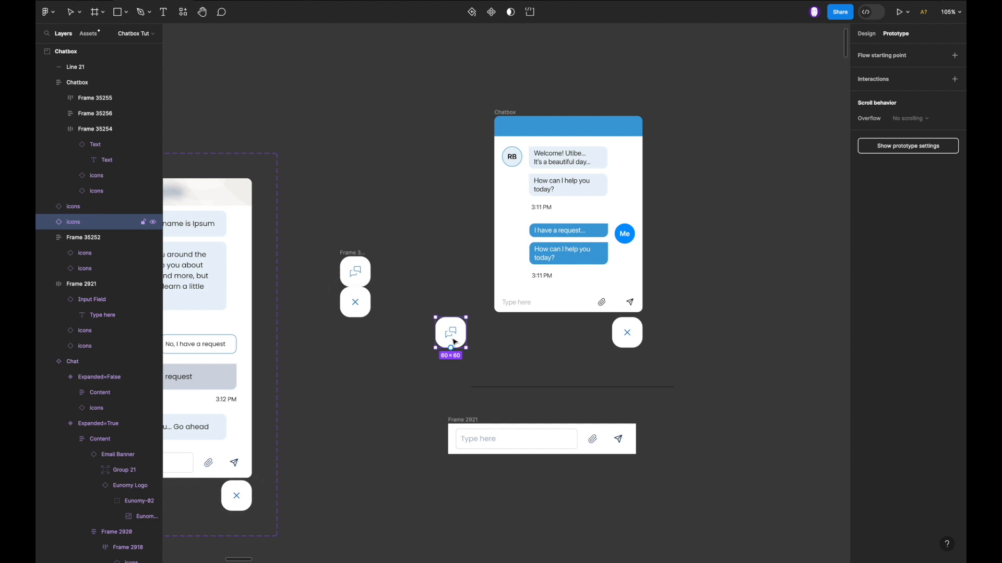
Combine the Chatbox frame and the close button beneath it into one auto layout frame and show its design settings.
left_click(510, 114)
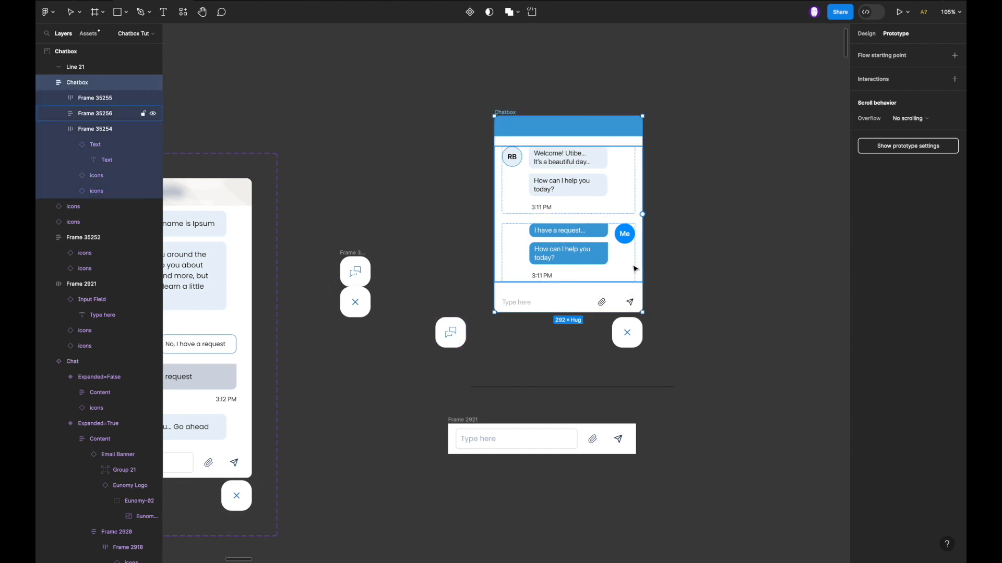
left_click(637, 342, "shift")
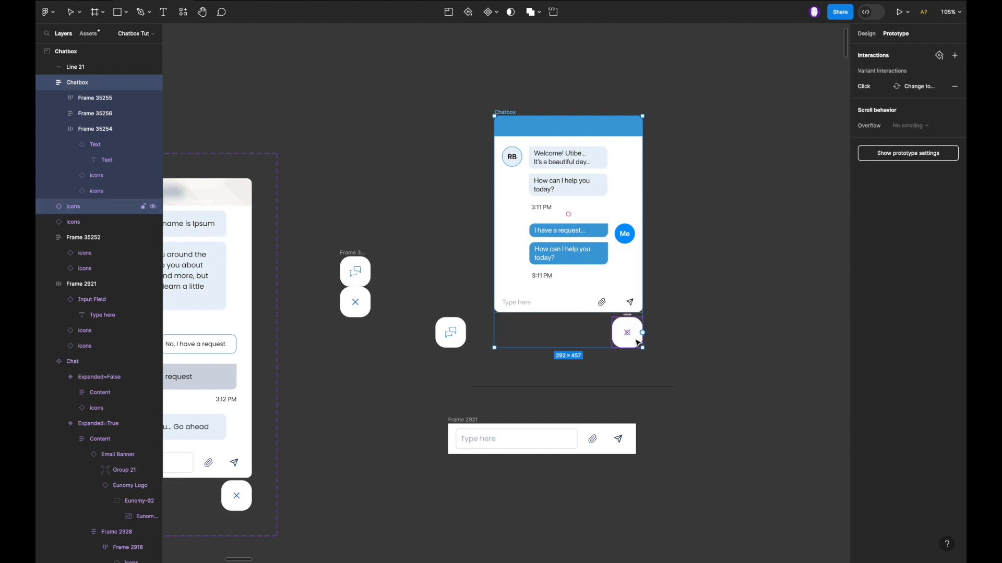
key("shift+a")
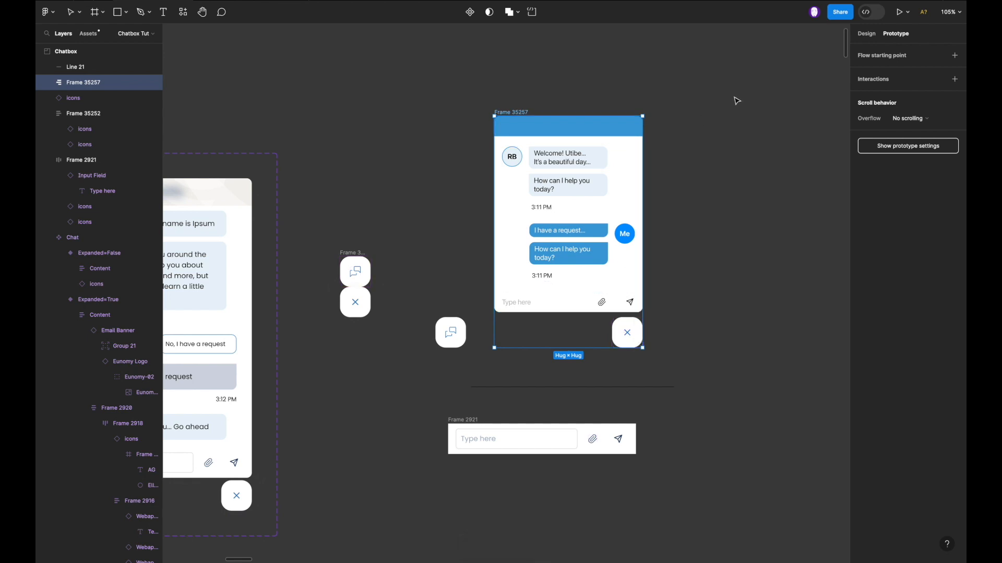
left_click(867, 34)
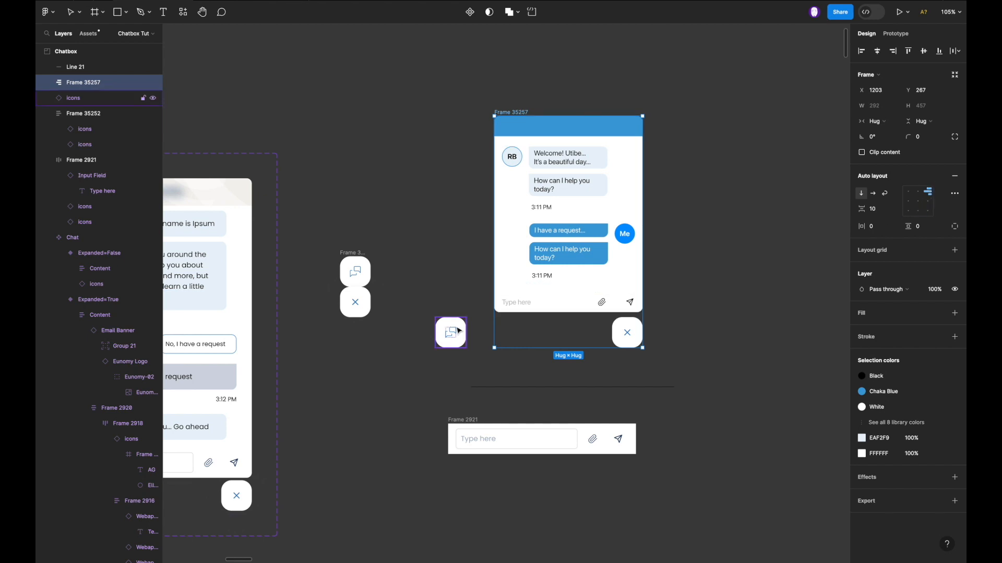
Try turning the combined auto layout frame into a component and undo the conversion.
key("alt")
key("alt")
key("ctrl+alt+k")
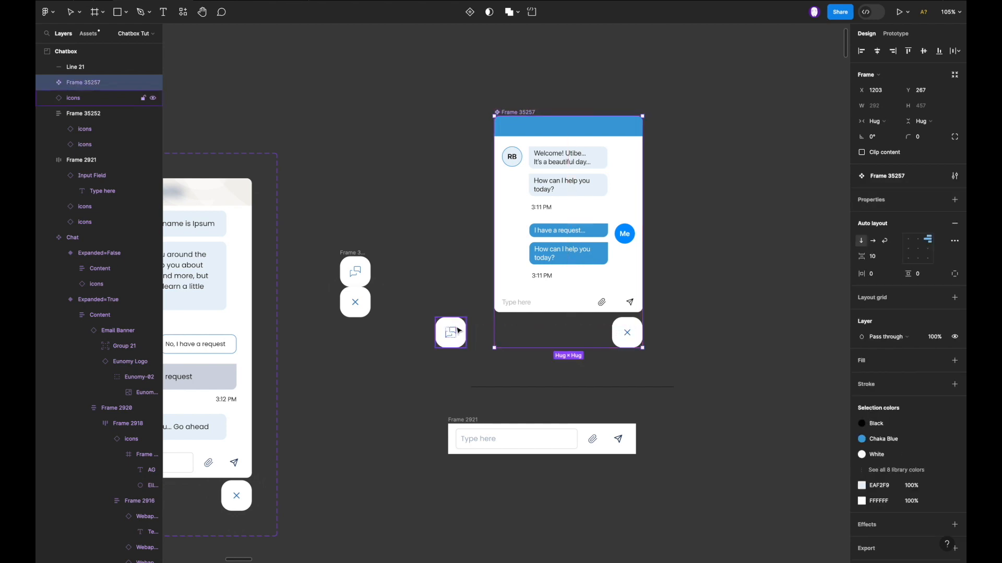
key("ctrl+z")
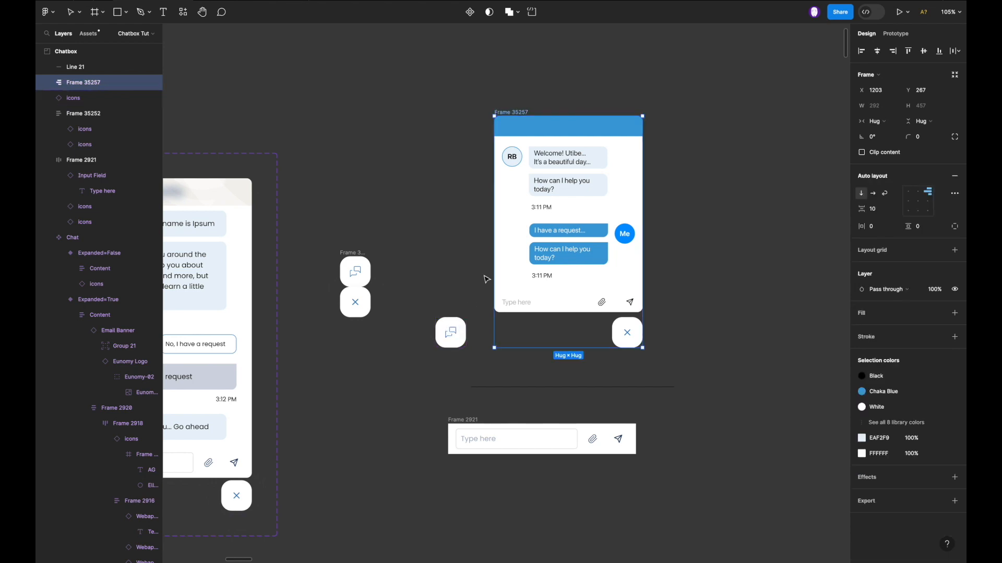
Create a main component from the auto layout frame holding the chatbox and close button.
right_click(520, 114)
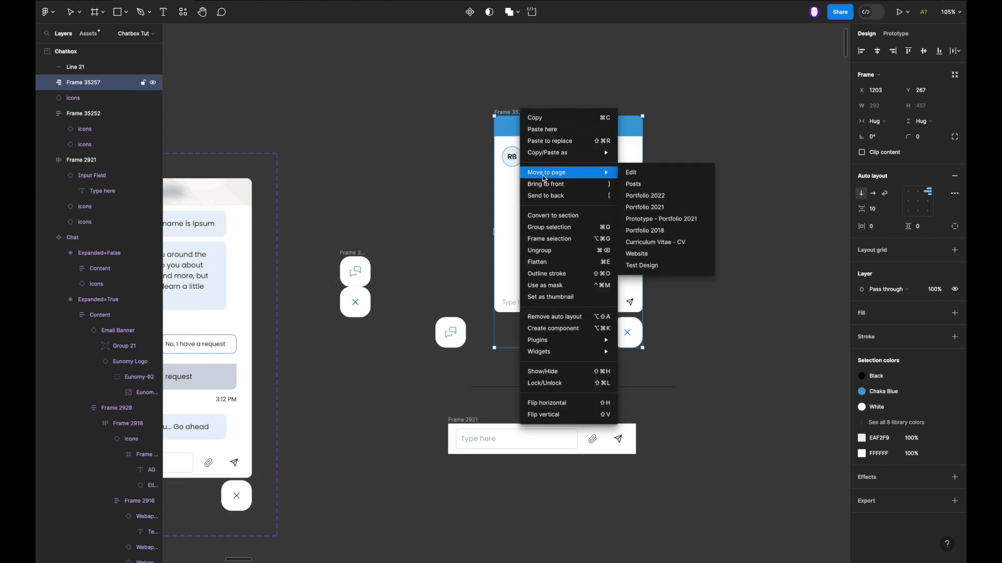
left_click(572, 331)
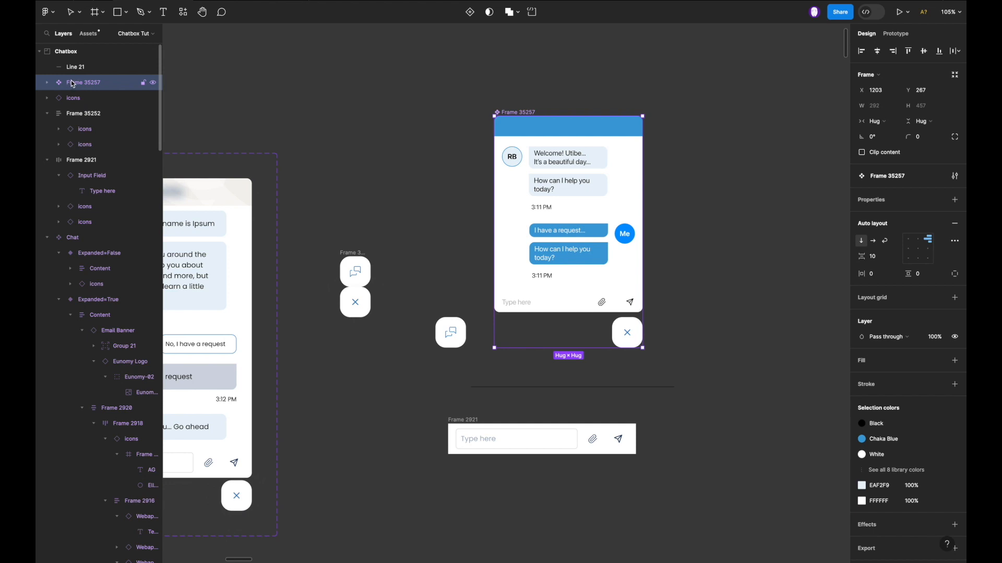
key("ctrl+z")
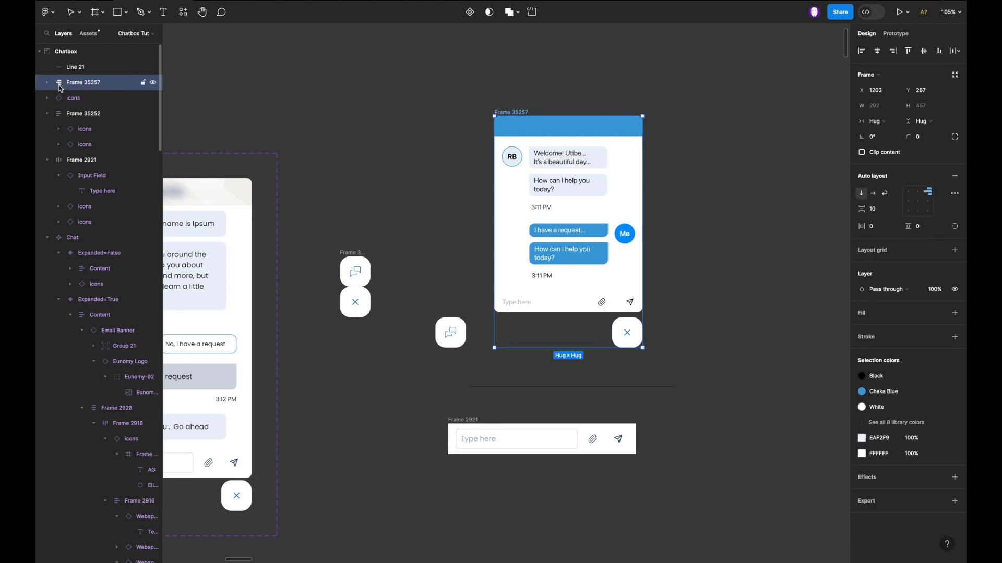
key("ctrl+shift+z")
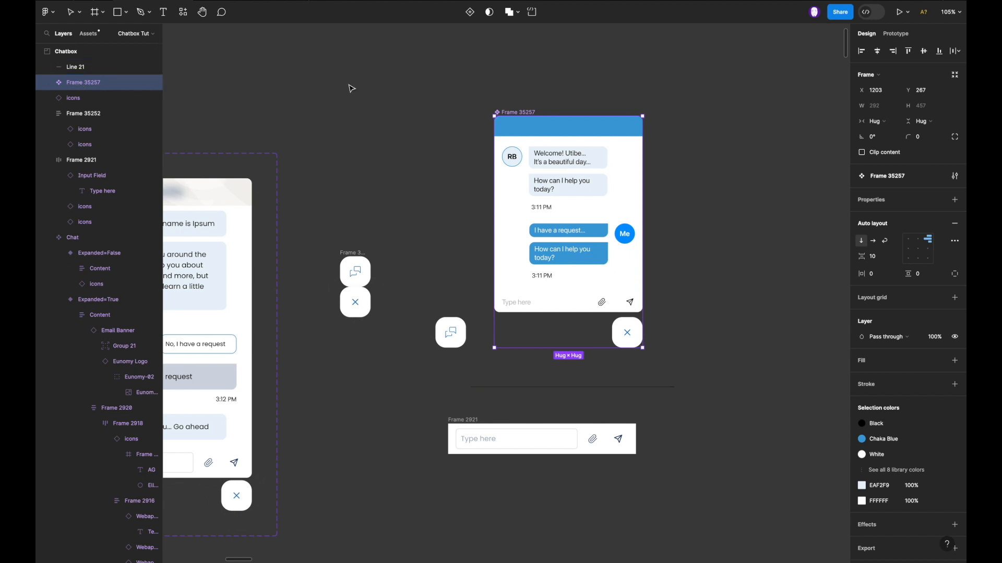
Place two instances of the chatbox component side by side to the right of the main component.
scroll(467, 131, "right", 3)
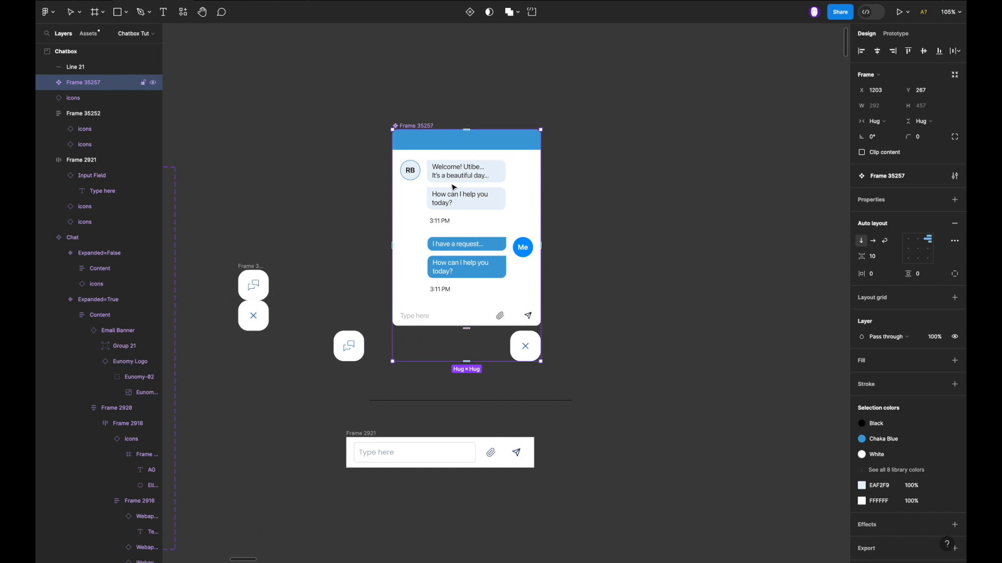
left_click_drag(454, 186, 800, 179)
scroll(699, 182, "down", 3)
scroll(798, 179, "right", 2)
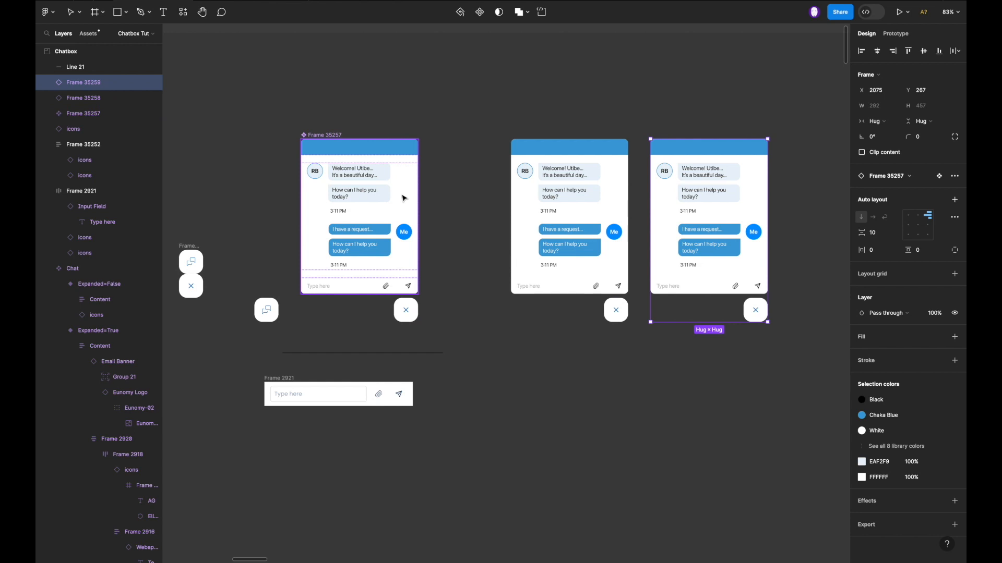
Apply the reQuid Linear color style to the header bar of the main chatbox component.
left_click(394, 146, "super")
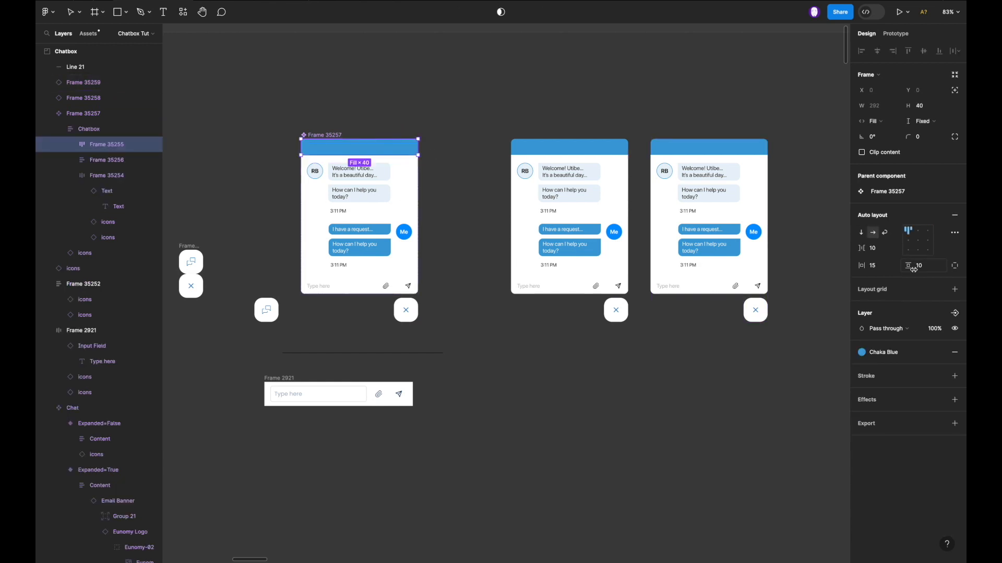
left_click(882, 352)
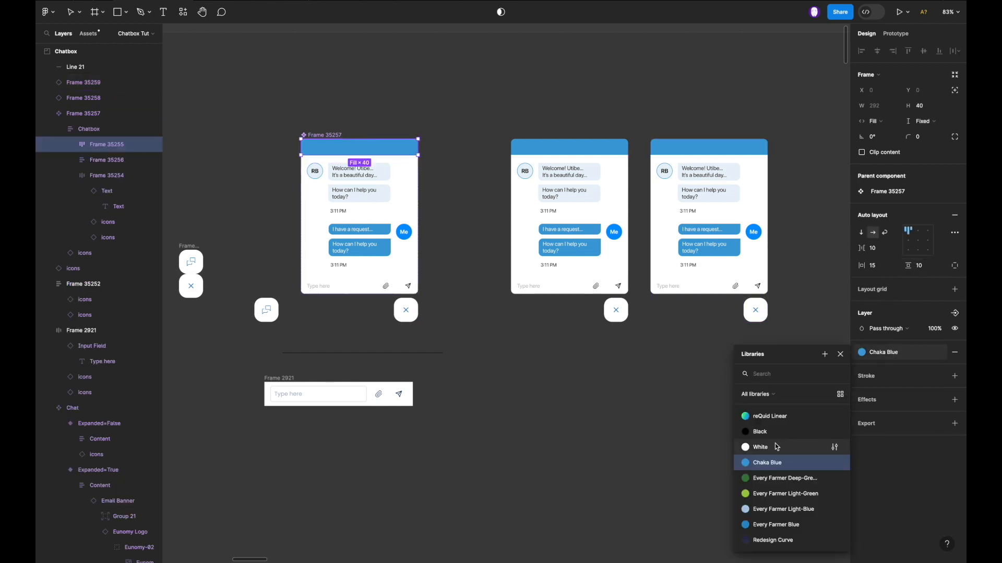
left_click(769, 416)
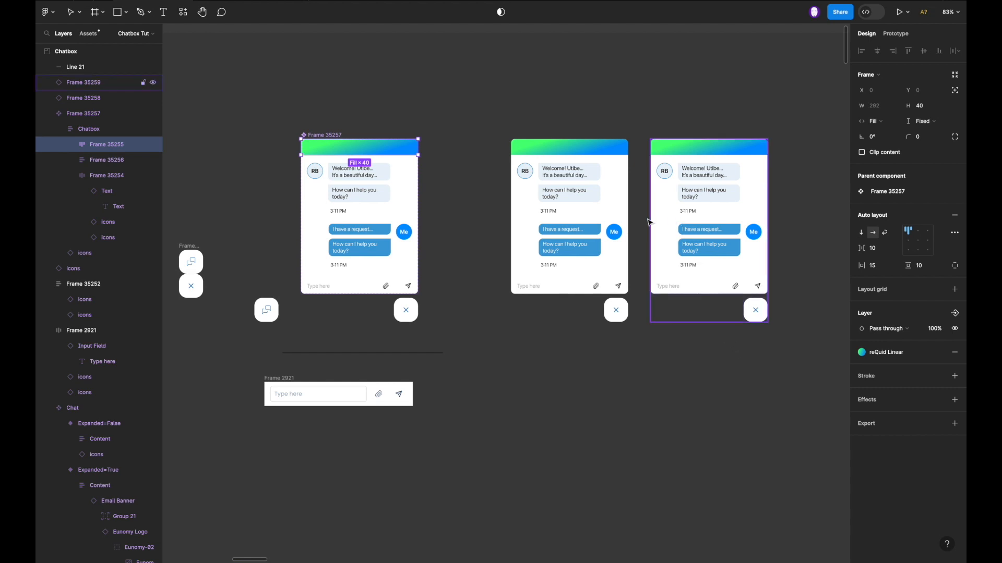
left_click(549, 219)
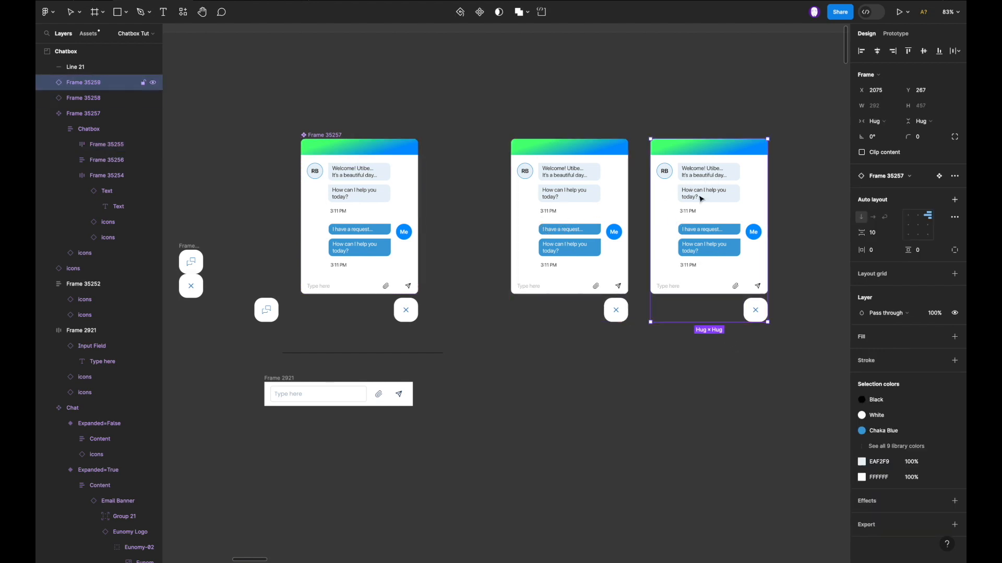
left_click(383, 153)
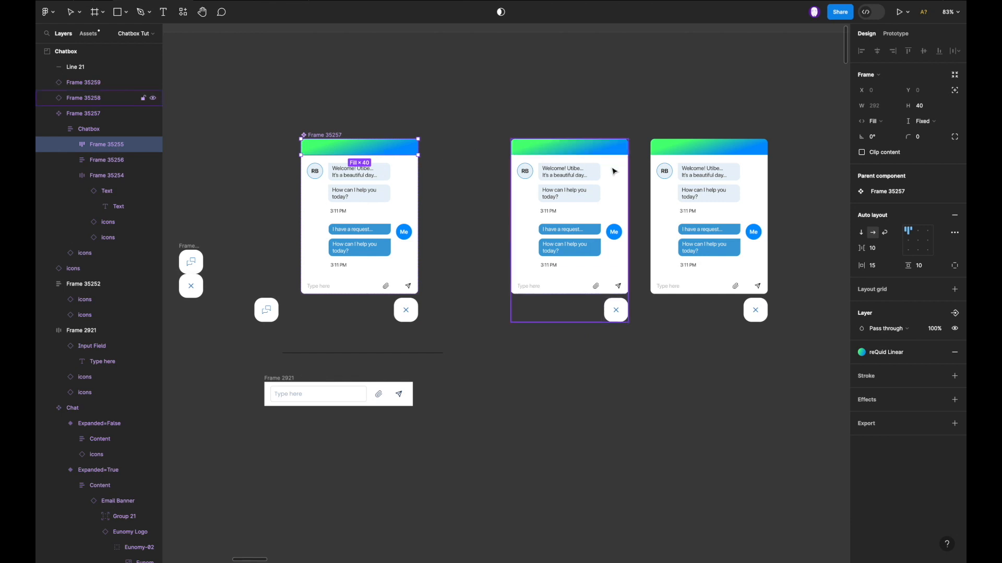
Set the Chatbox background of the first instance to the Gray 6 color style.
key("shift+Return")
double_click(520, 221)
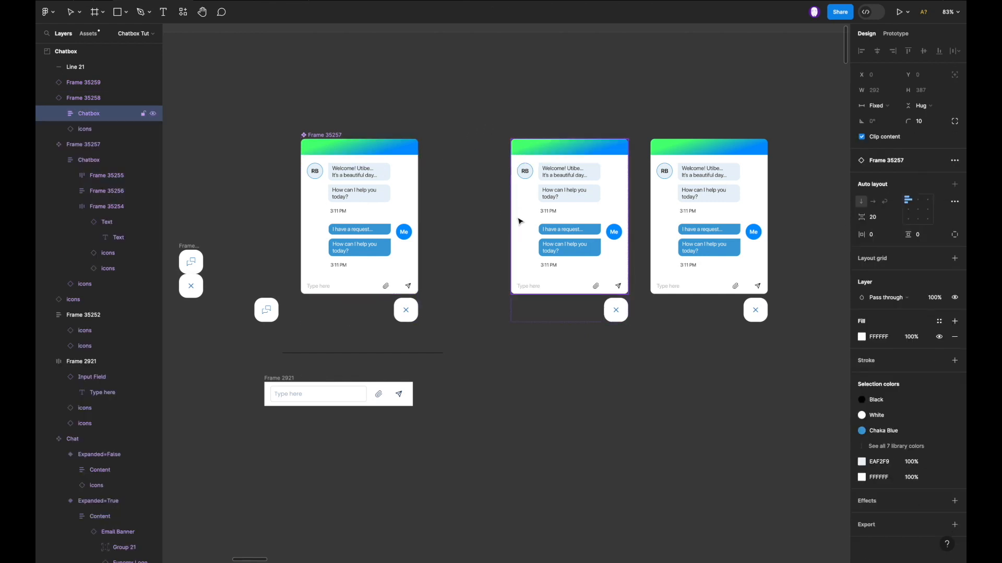
left_click(940, 322)
scroll(775, 446, "down", 3)
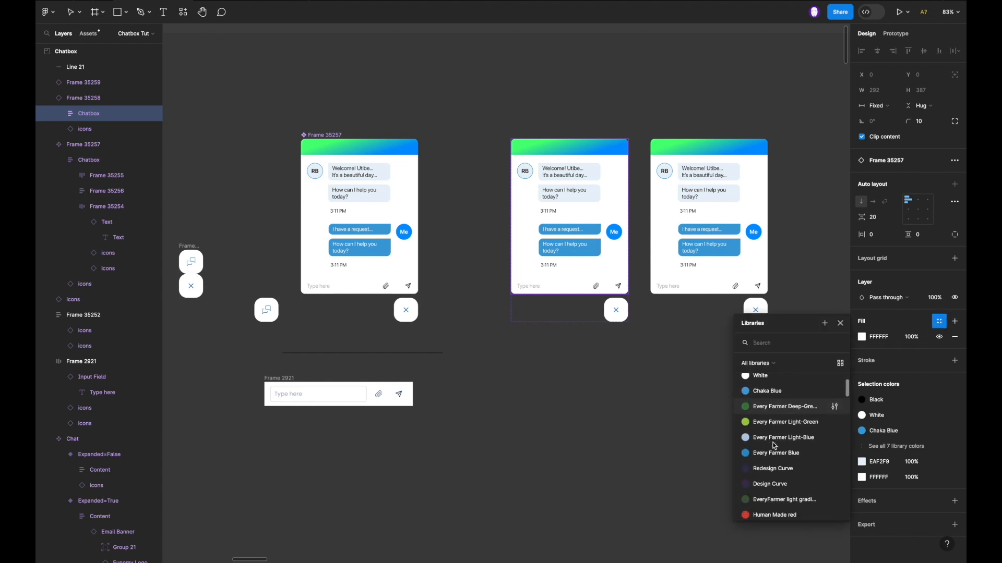
scroll(775, 446, "down", 5)
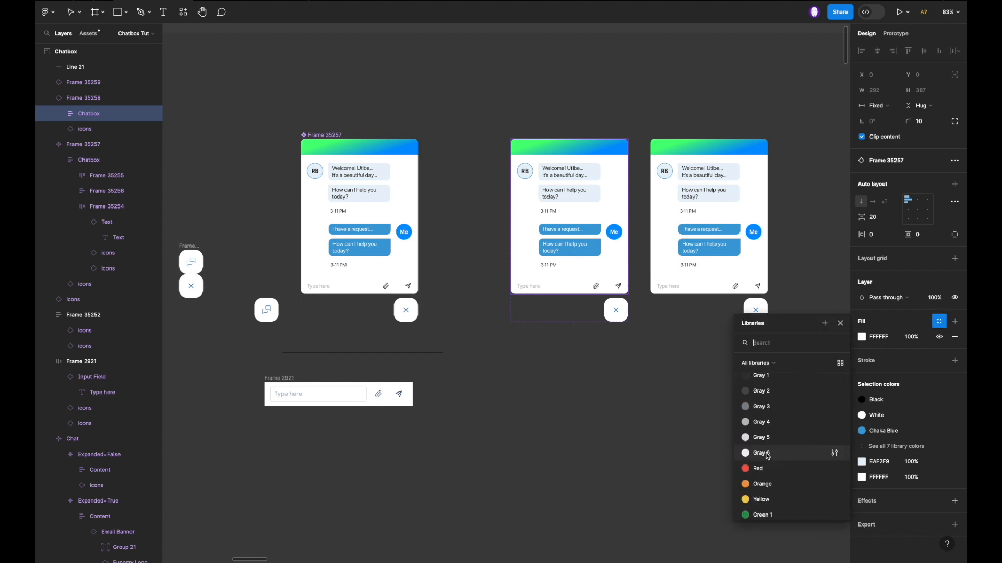
left_click(767, 456)
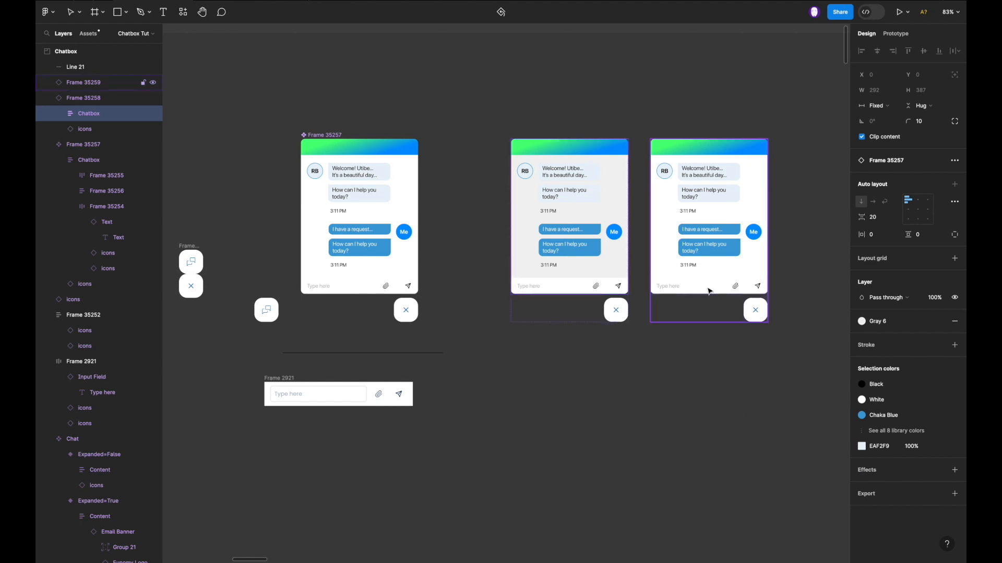
Set the Chatbox background of the main component to the Every Farmer Light-Blue color style.
scroll(629, 239, "up", 5)
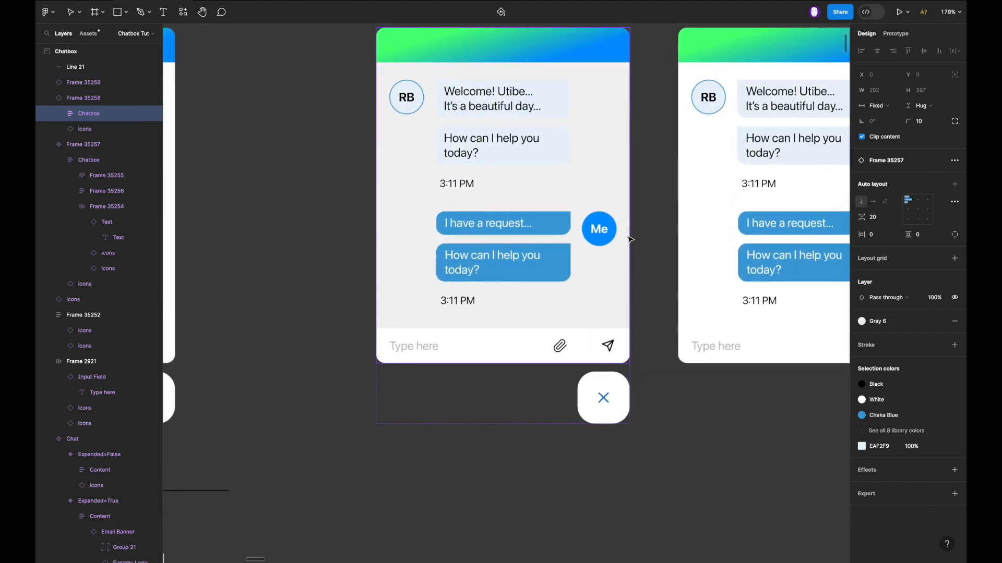
scroll(629, 239, "right", 2)
scroll(630, 240, "up", 1)
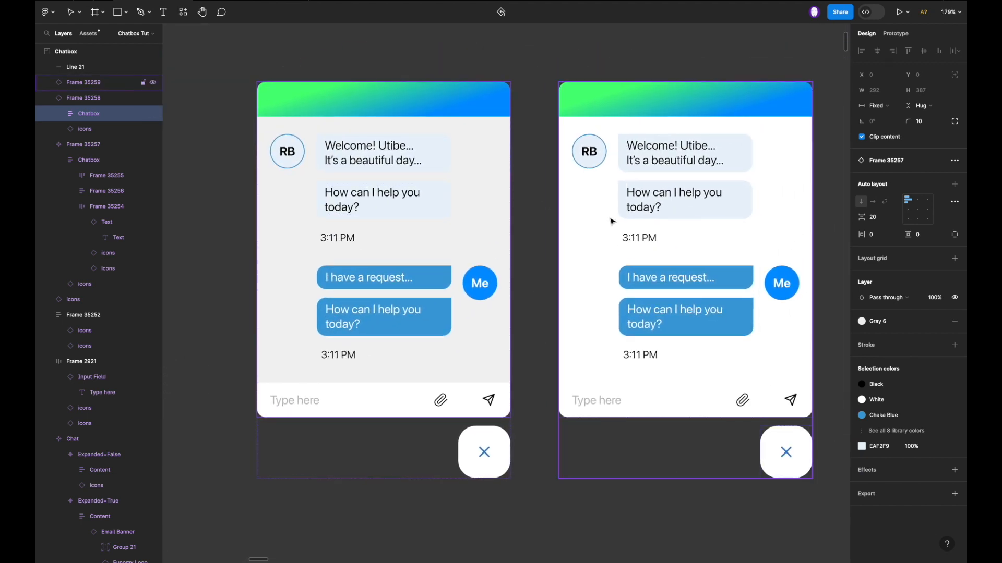
scroll(612, 221, "right", 2)
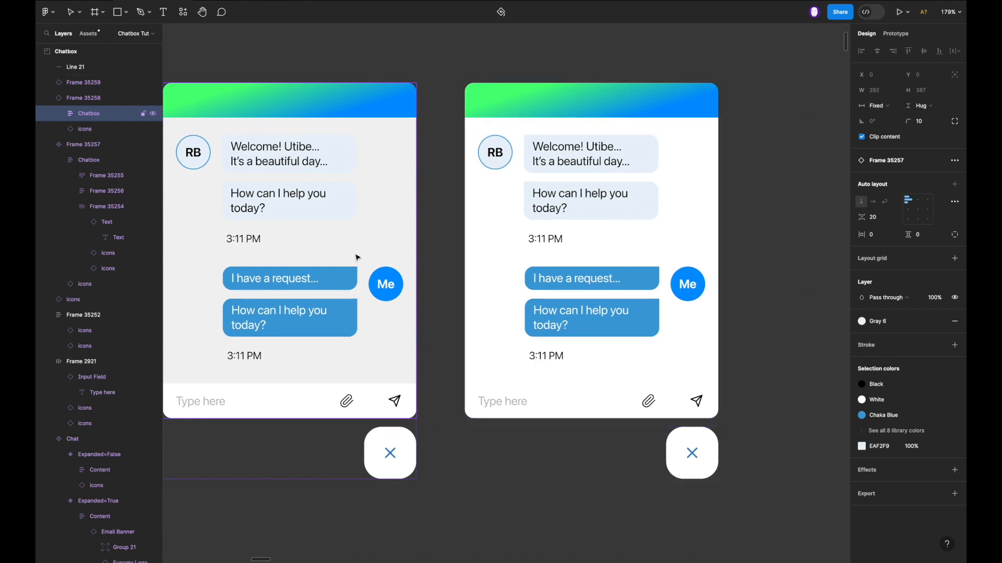
scroll(357, 257, "down", 5)
scroll(357, 256, "left", 3)
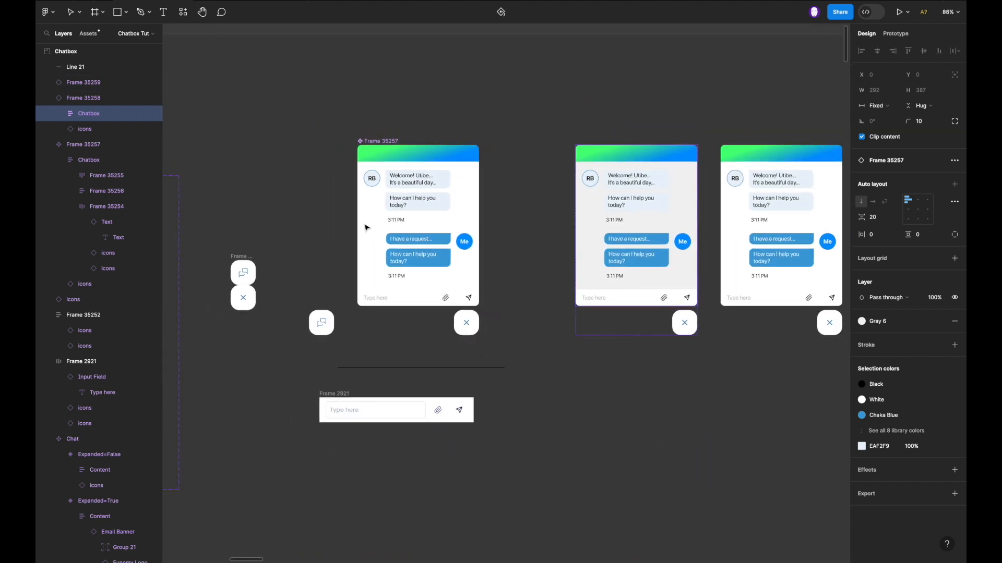
left_click(368, 222)
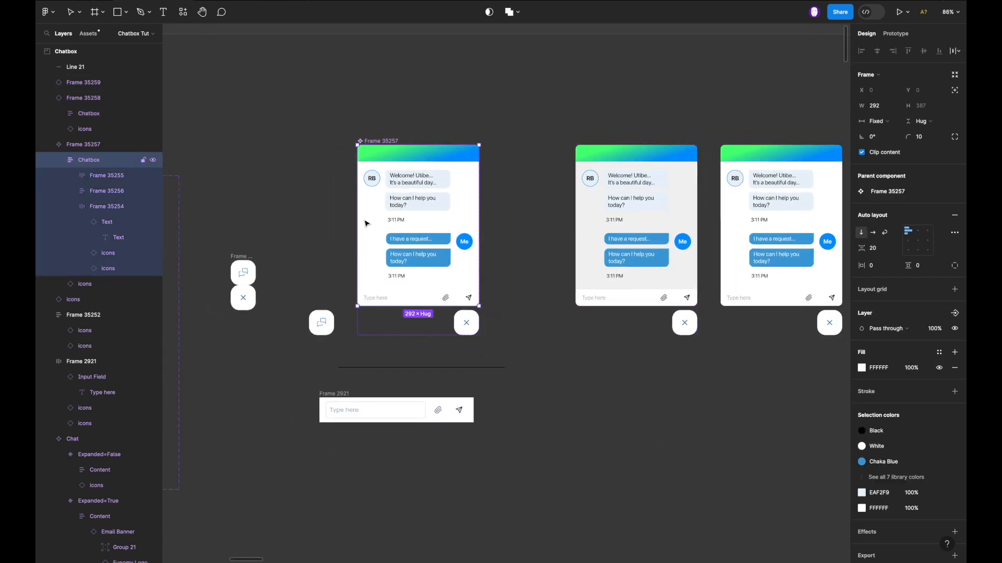
left_click(939, 353)
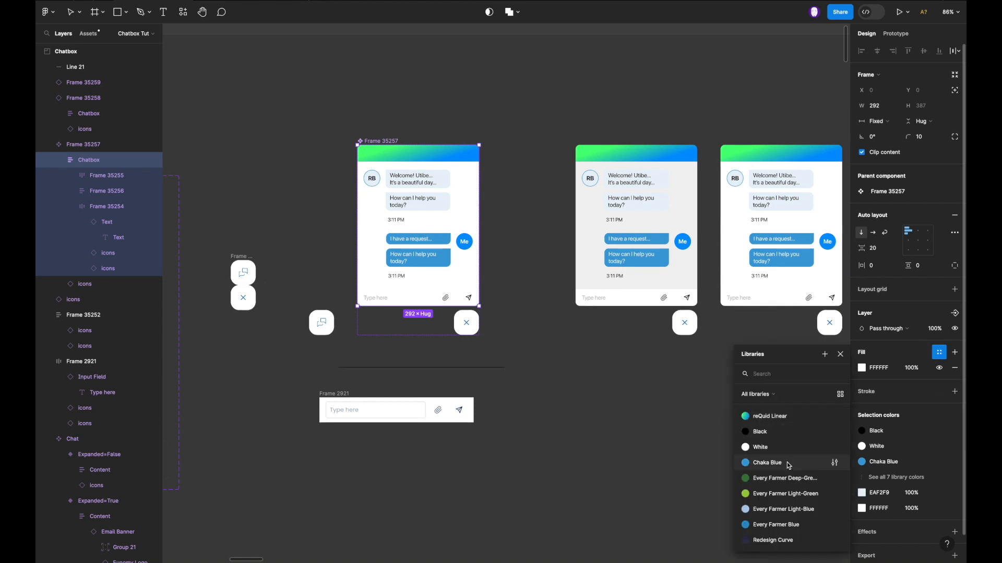
scroll(788, 465, "down", 2)
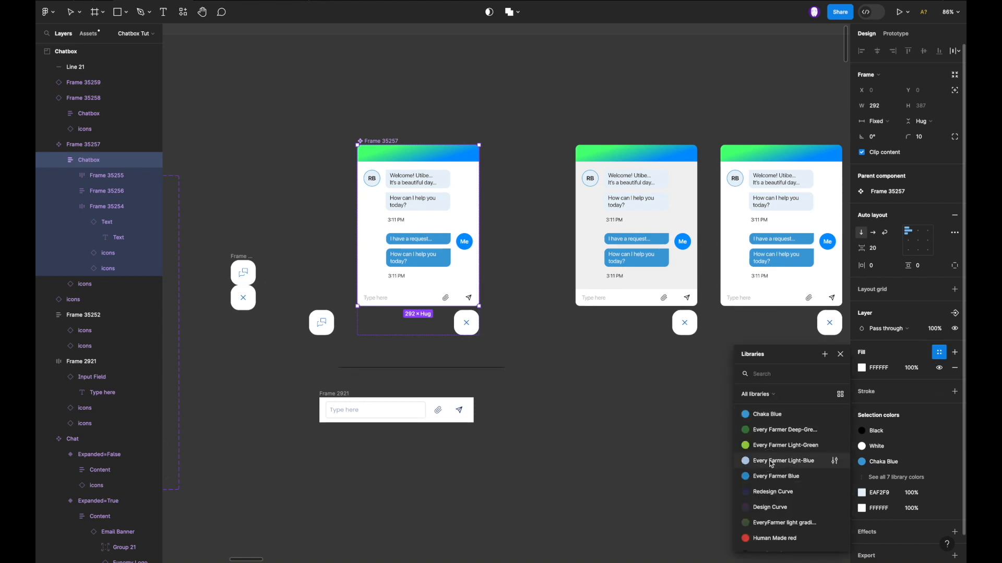
left_click(771, 461)
scroll(674, 452, "right", 5)
scroll(674, 452, "up", 2)
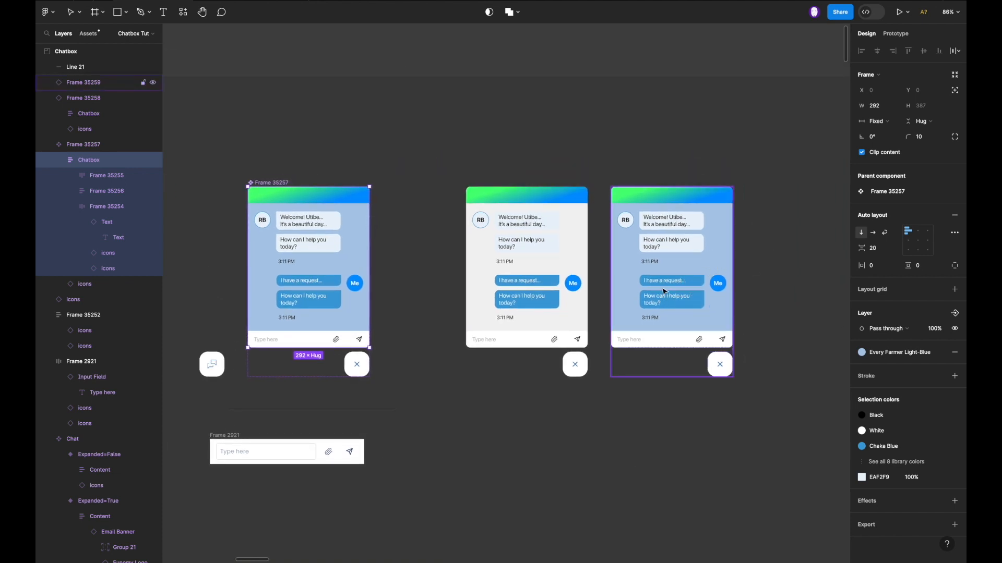
Undo the light-blue background on the main component and the Gray 6 background on the first instance.
key("ctrl+z")
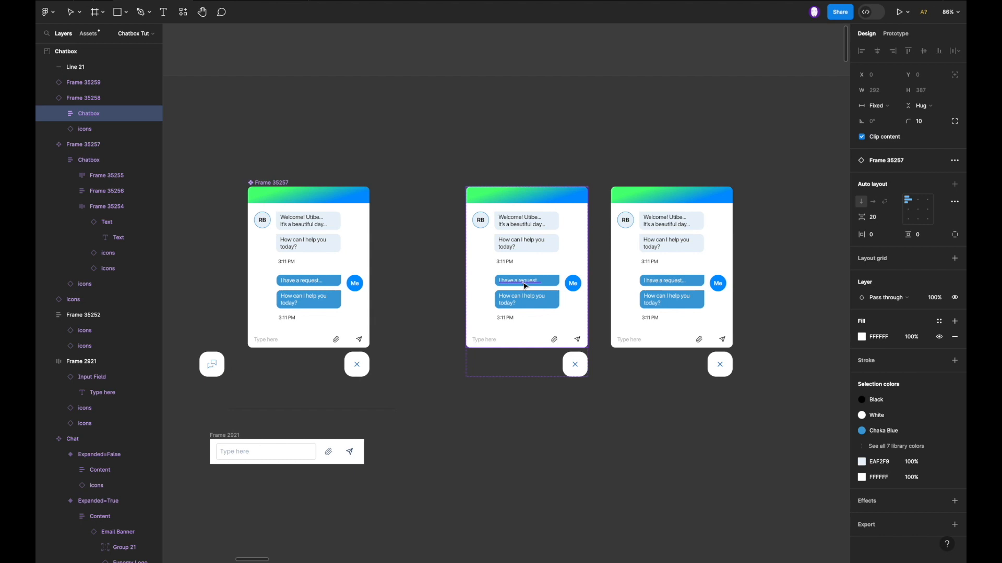
key("ctrl+z")
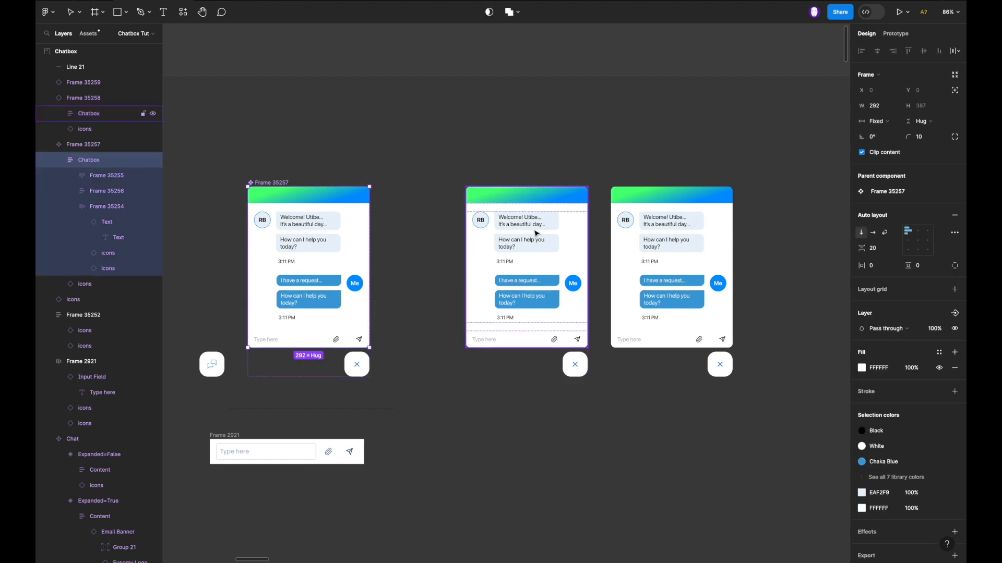
Rename the main component Frame 35257 to Chatbox.
scroll(535, 305, "left", 4)
scroll(535, 305, "down", 1)
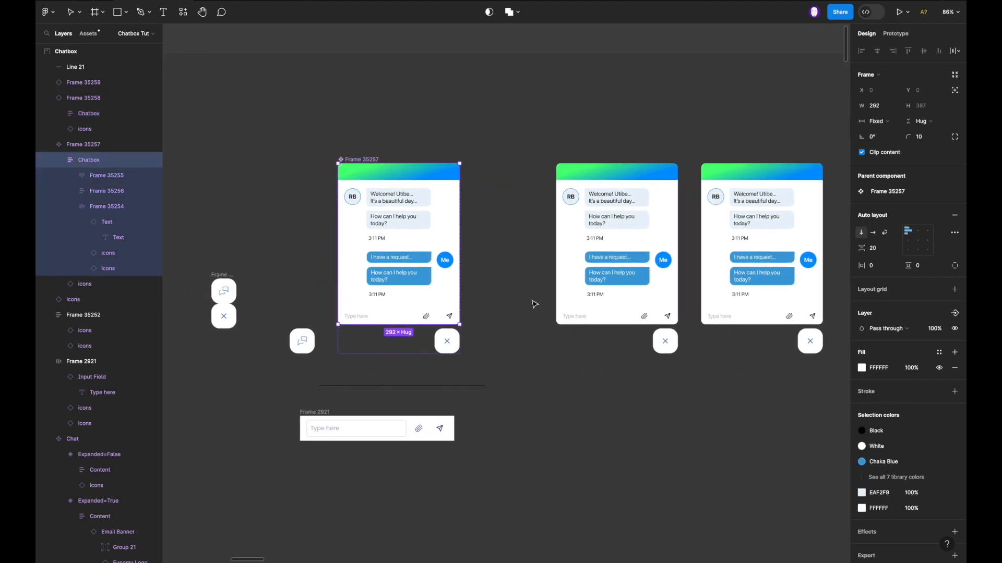
scroll(414, 353, "left", 2)
scroll(413, 353, "down", 1)
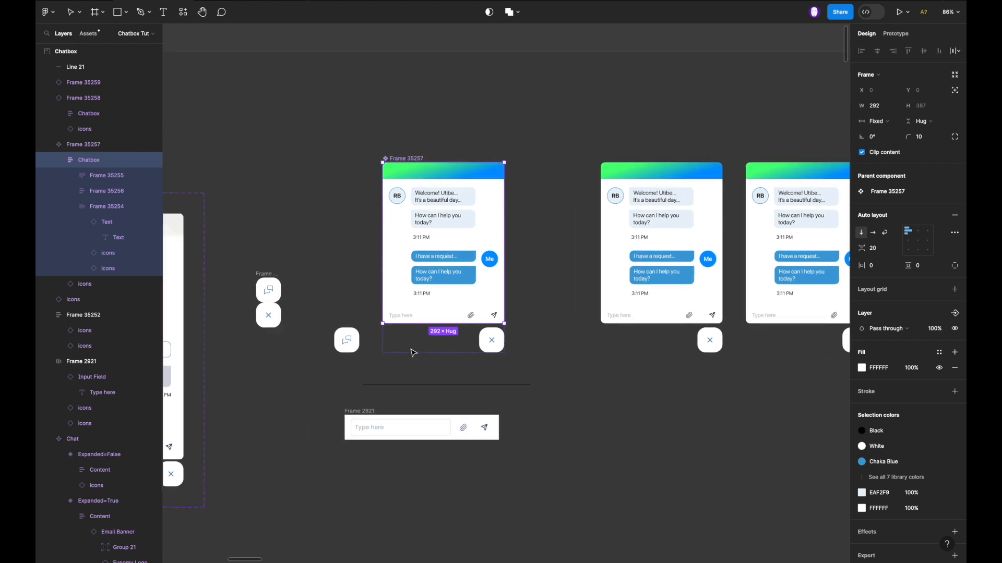
left_click(459, 337)
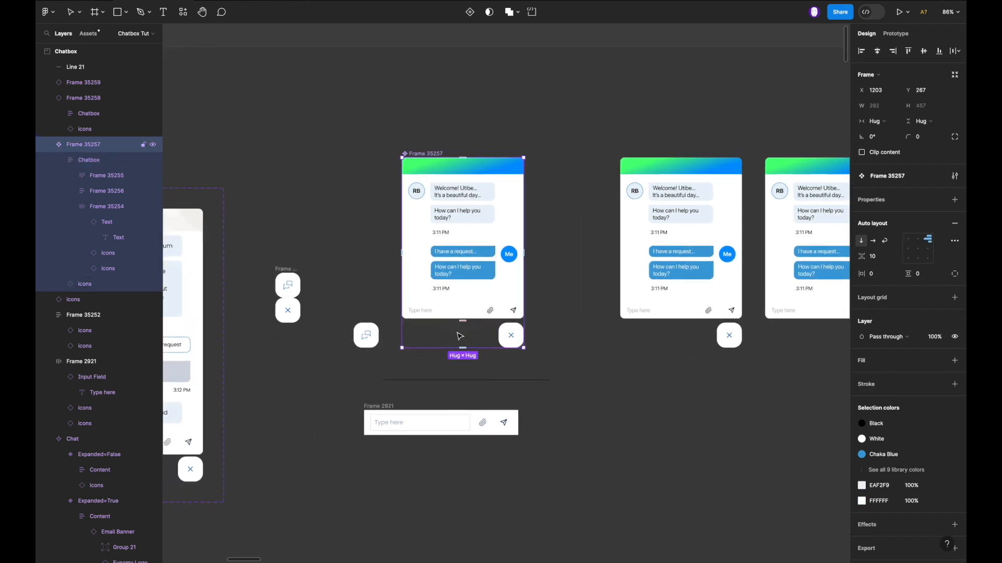
double_click(420, 154)
type("Ch")
key("Return")
Move both chatbox instances together horizontally, farther away from the main component.
scroll(672, 181, "right", 3)
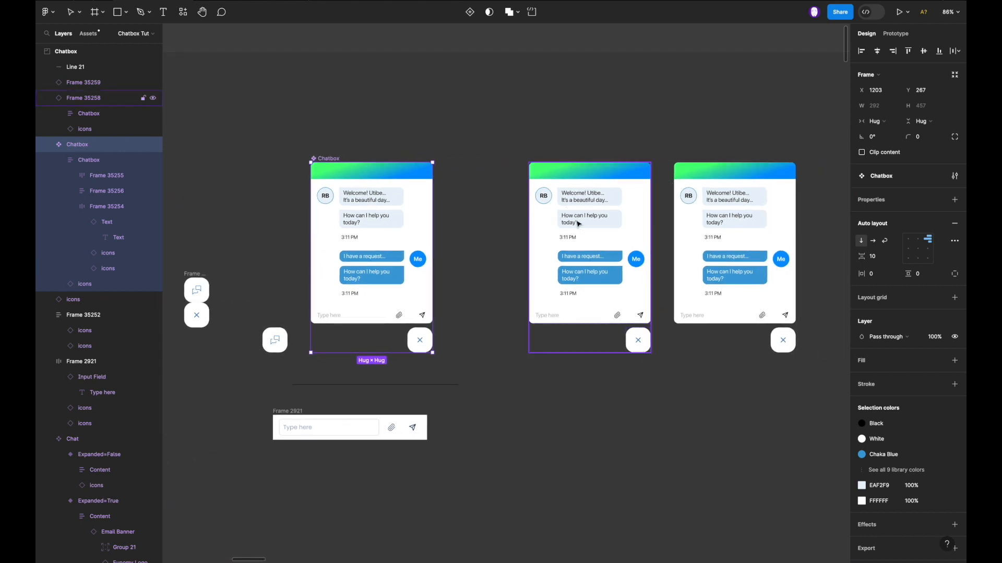
left_click(594, 206)
left_click(715, 197, "shift")
left_click_drag(580, 196, 729, 196)
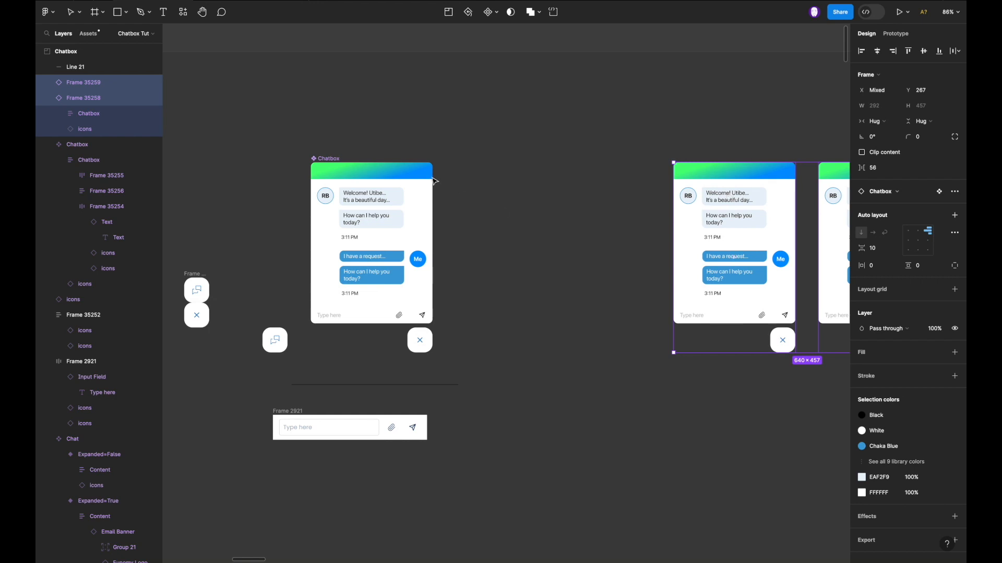
Create a variant property on the Chatbox main component and add a second variant to it.
left_click(332, 164)
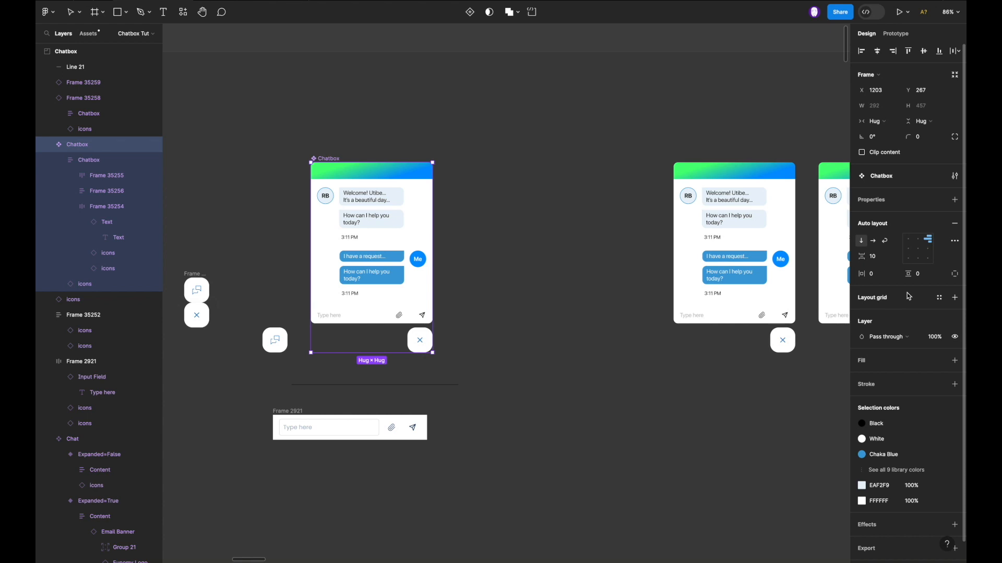
left_click(955, 200)
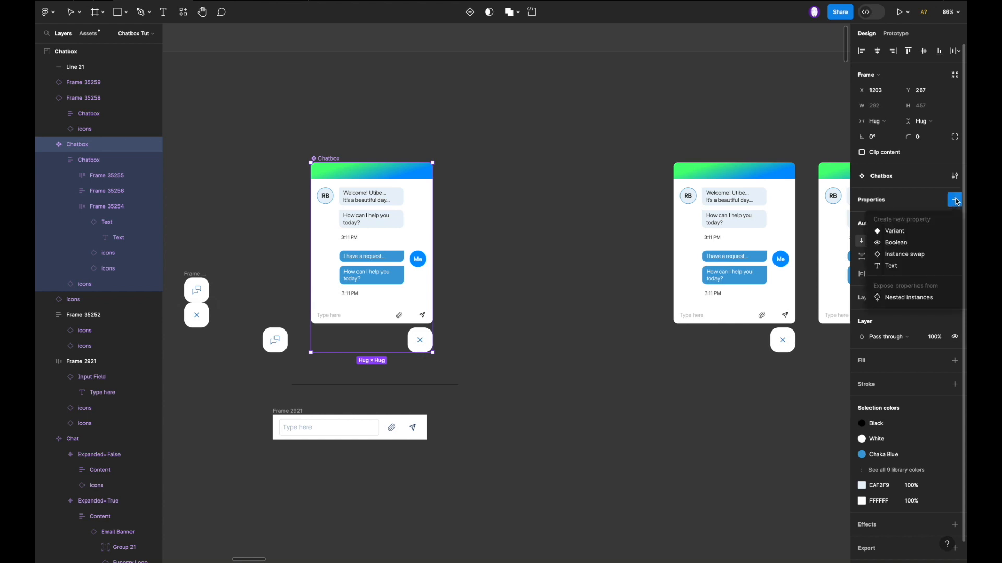
left_click(905, 232)
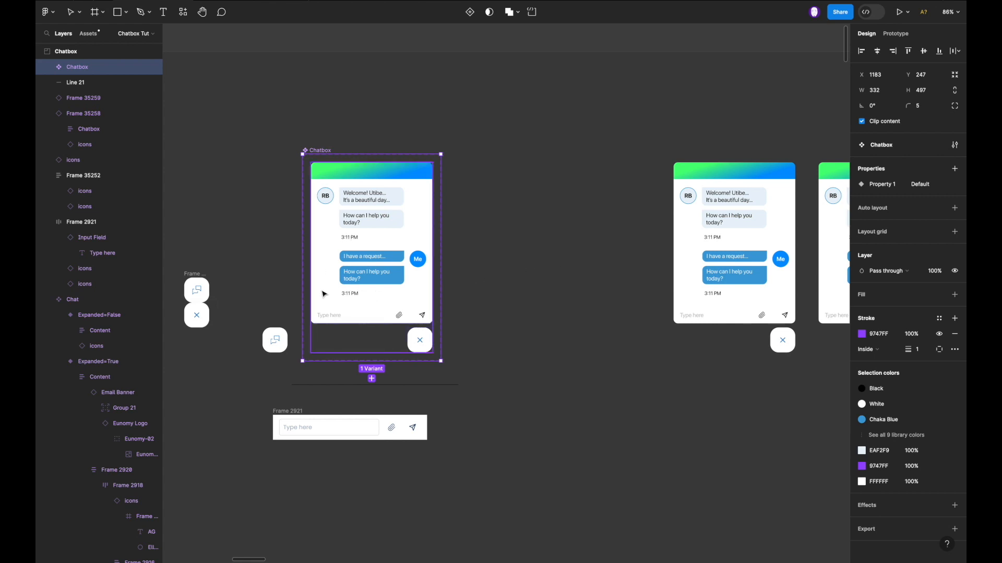
left_click(371, 380)
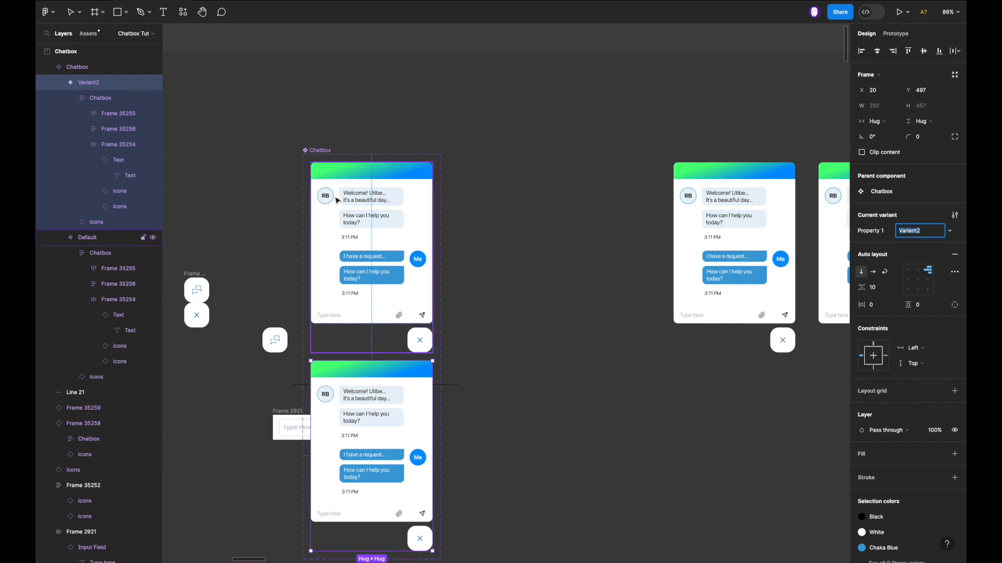
Apply auto layout to the Chatbox component set and arrange its two variants horizontally.
left_click(324, 152)
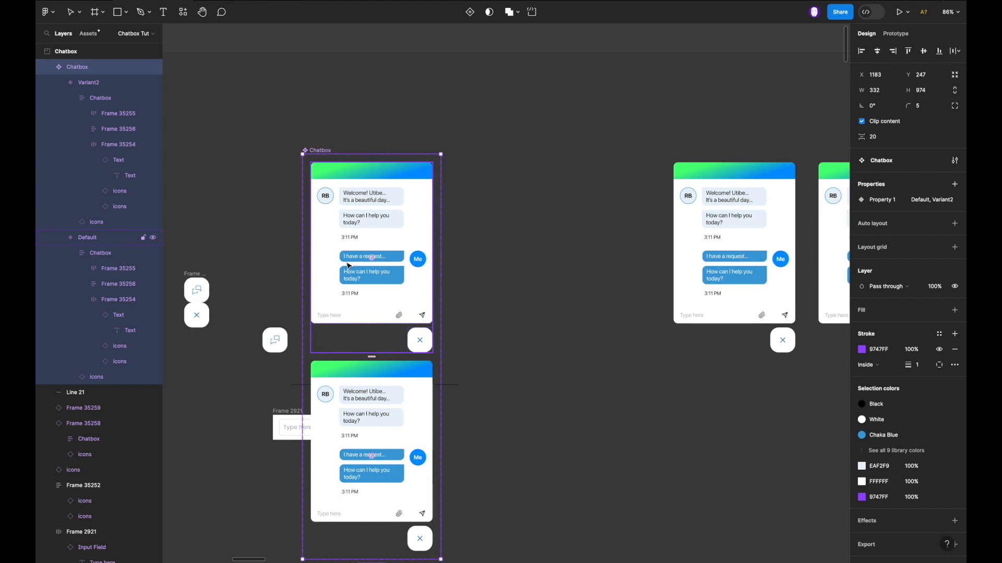
key("shift+a")
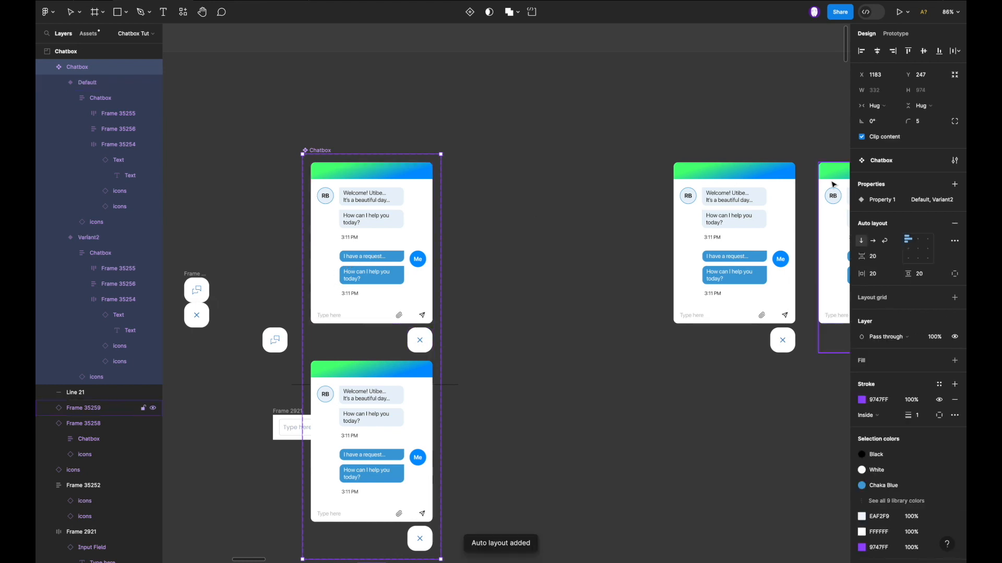
left_click(874, 243)
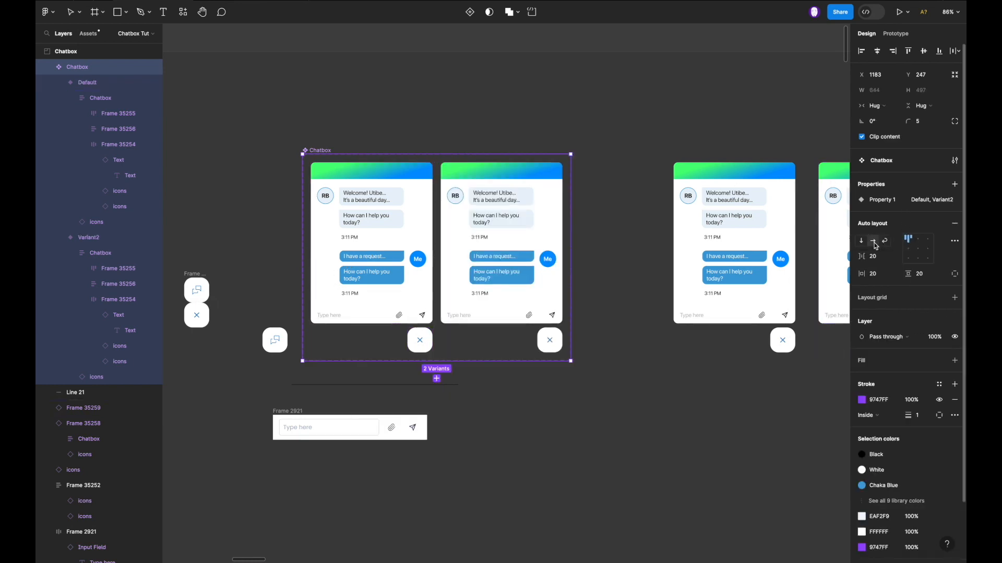
Replace the close button in the Default variant with the loose message icon button beside the component set.
scroll(456, 368, "up", 2)
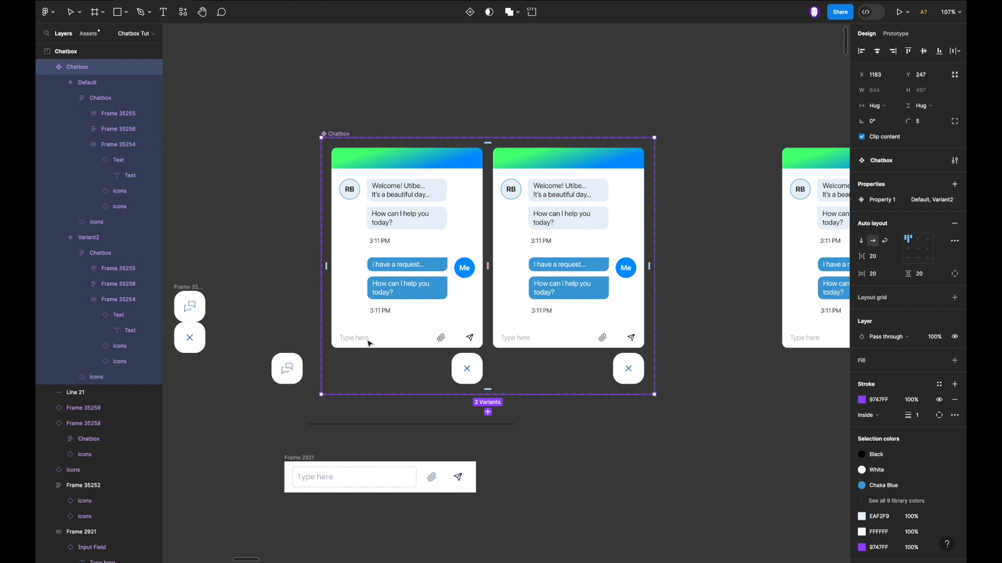
left_click(457, 369)
left_click_drag(281, 374, 444, 373)
left_click(459, 412)
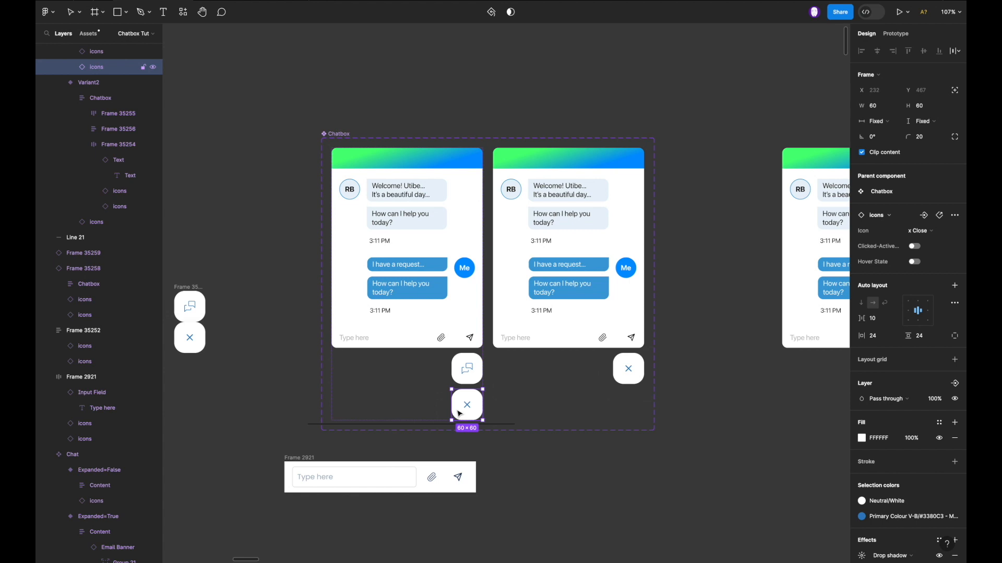
key("Delete")
Try to link the Default variant's message icon button to Variant2 with an on-click Change to interaction.
left_click(464, 366)
scroll(465, 367, "left", 2)
scroll(465, 366, "up", 1)
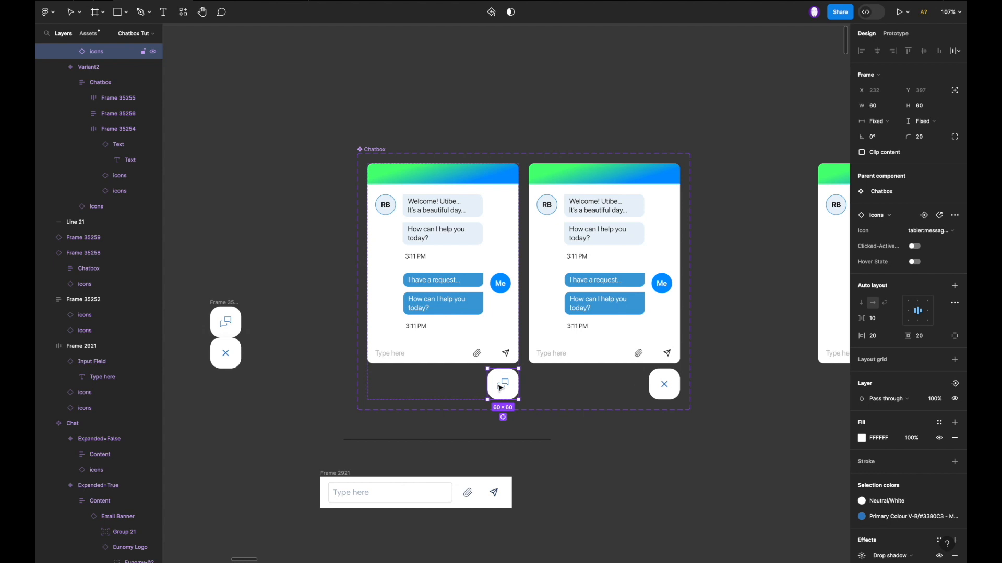
key("shift+e")
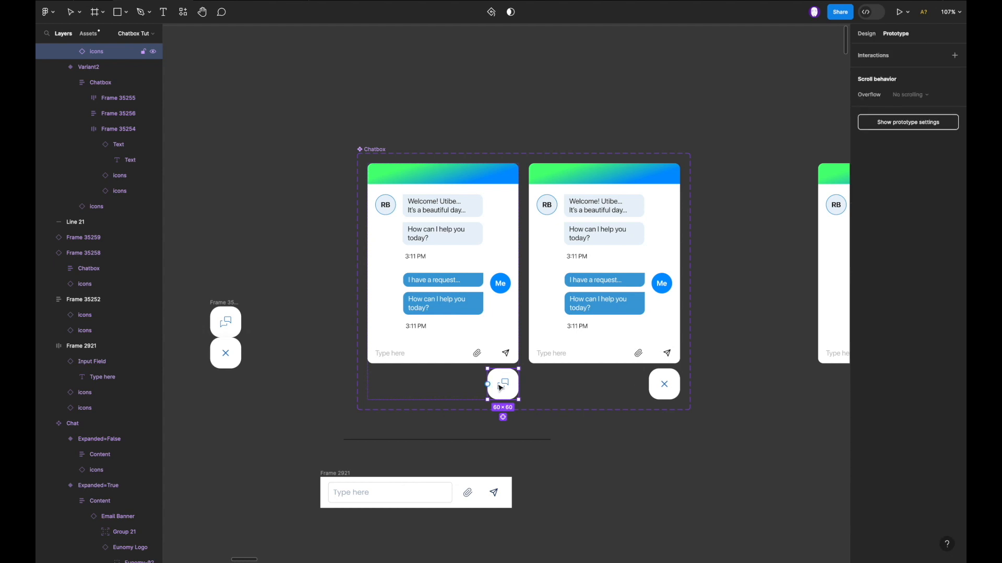
key("shift+e")
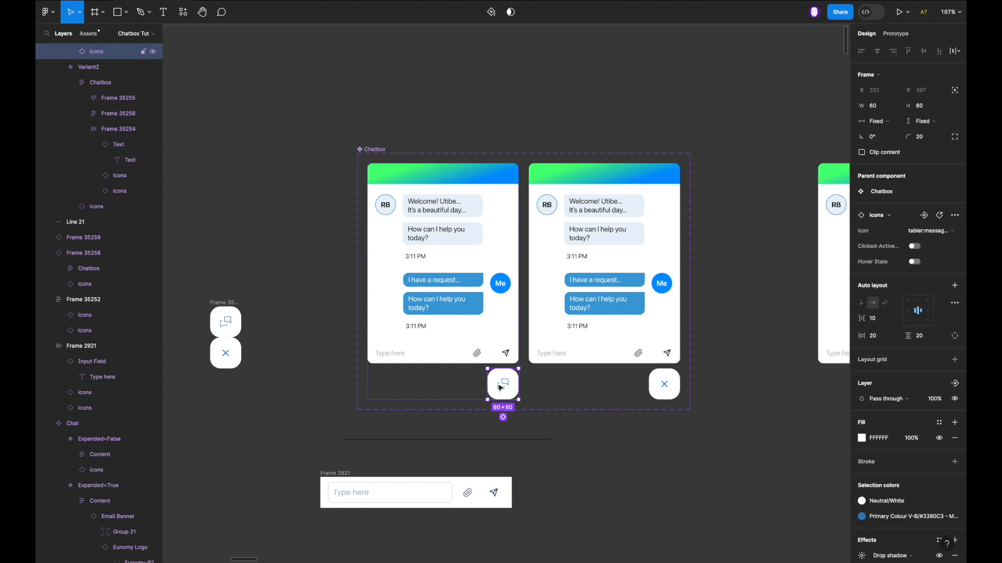
left_click(896, 35)
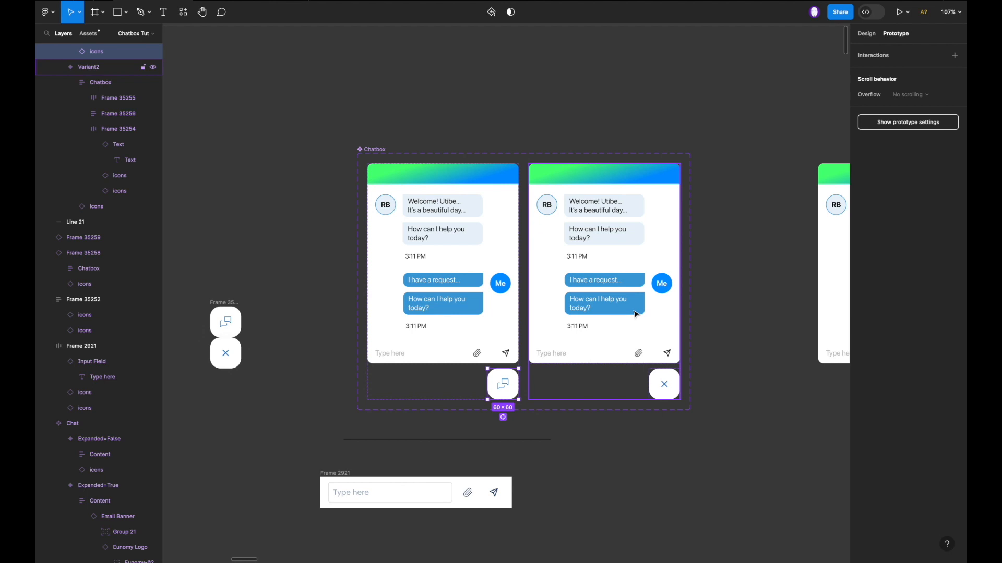
mouse_move(520, 385)
scroll(526, 385, "up", 1)
scroll(525, 385, "up", 5)
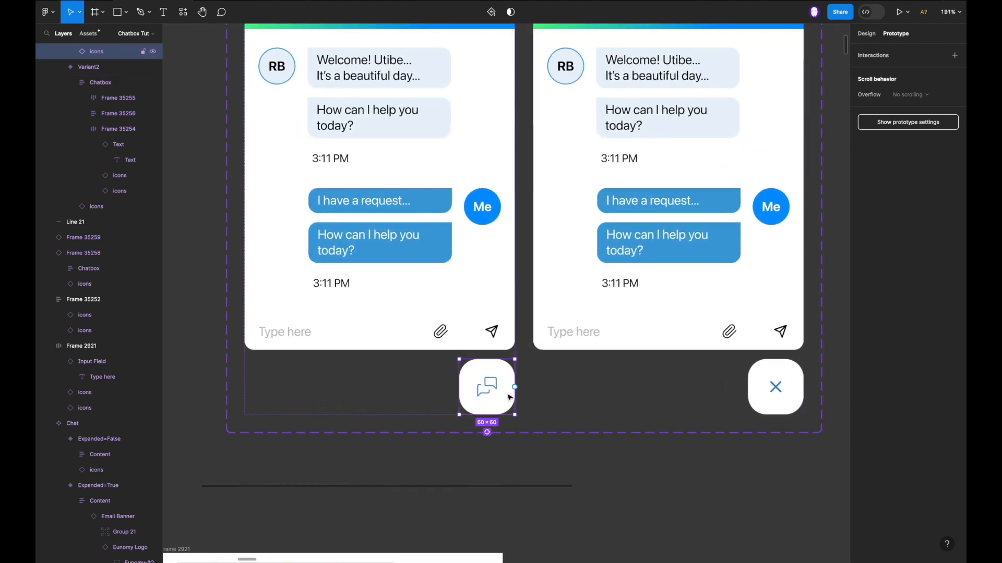
left_click_drag(515, 387, 539, 328)
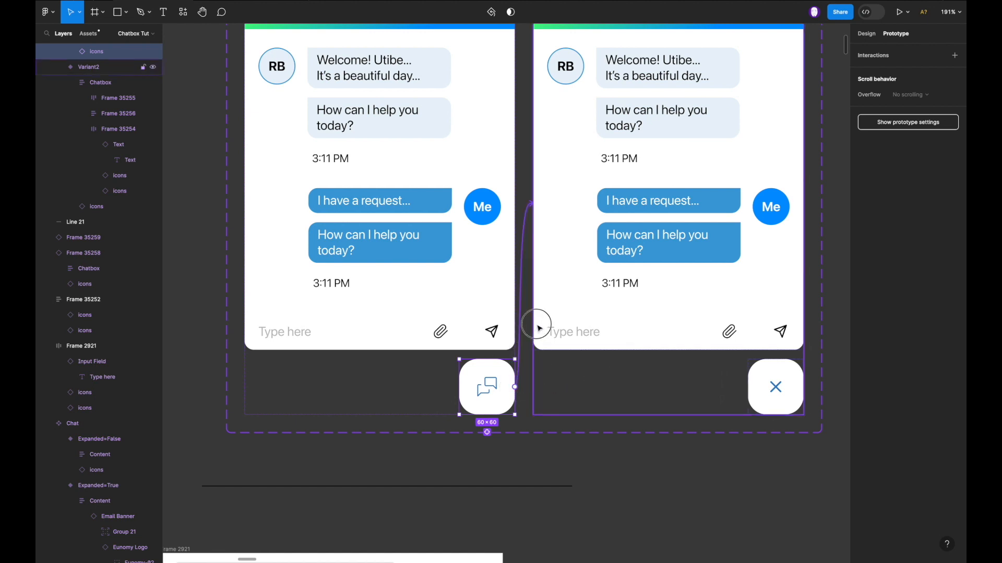
left_click_drag(539, 329, 539, 329)
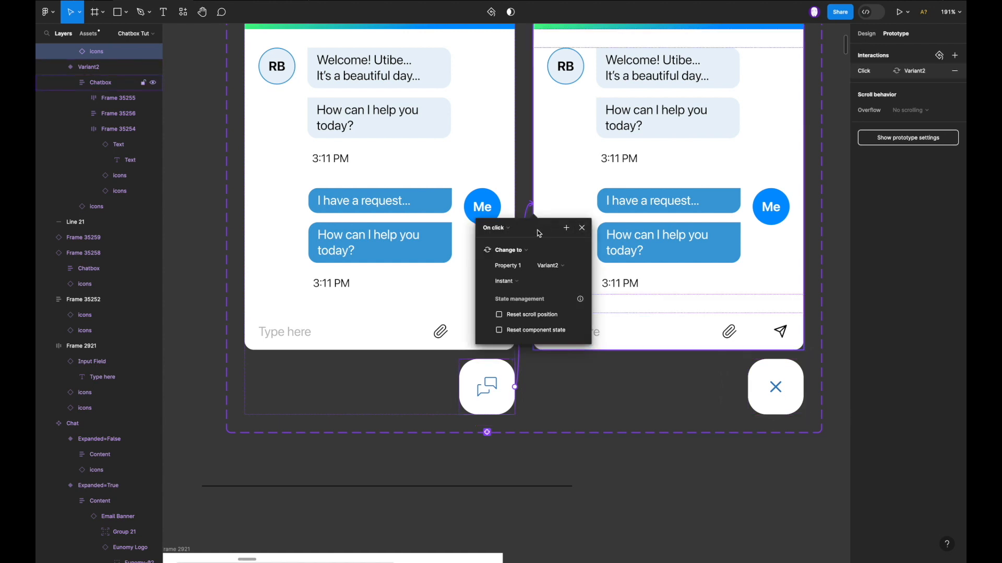
key("ctrl+z")
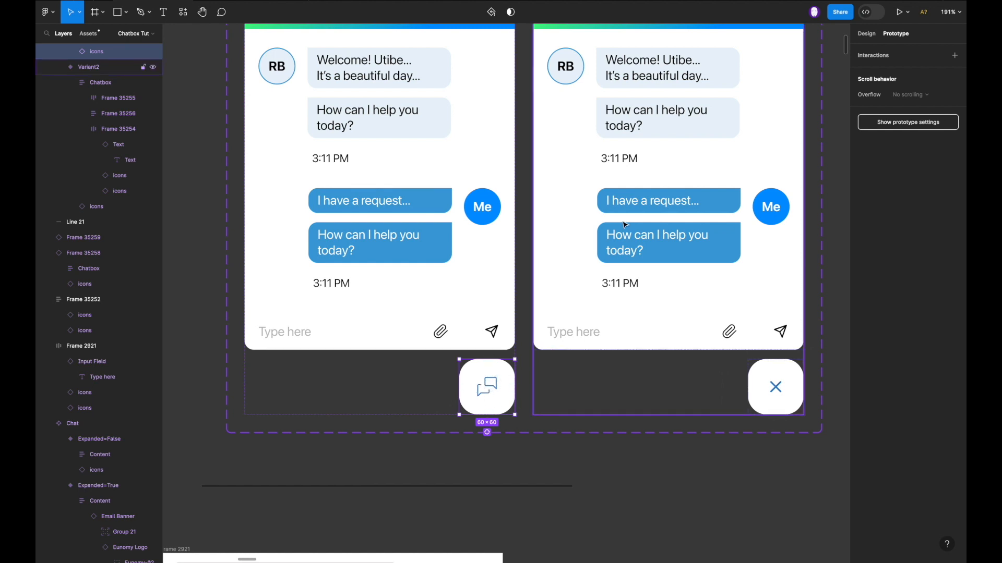
Resize the RB and Me avatars in both Chatbox variants to 30 by 30.
scroll(625, 224, "up", 3)
scroll(625, 224, "down", 1, "ctrl")
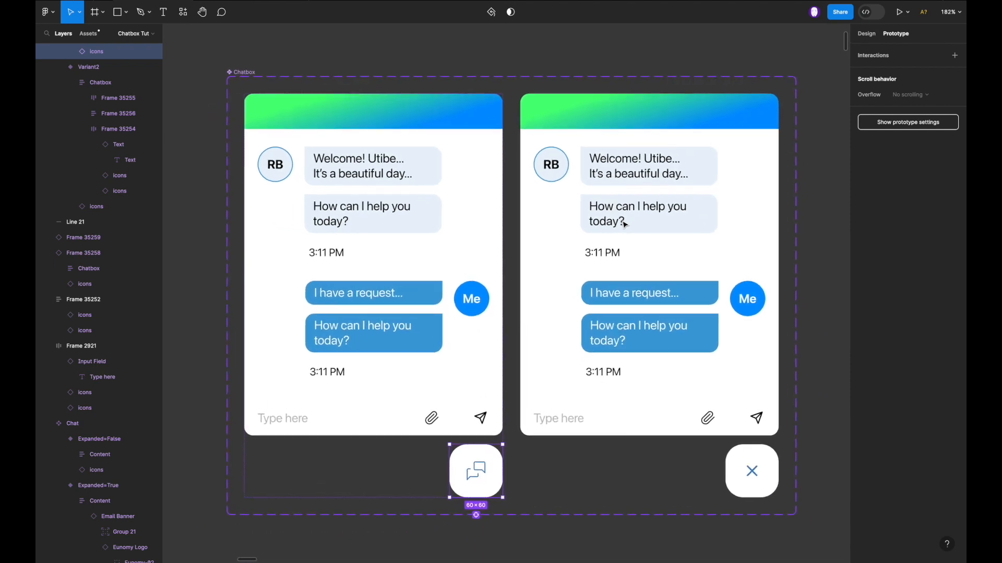
scroll(625, 224, "up", 1, "ctrl")
scroll(625, 225, "down", 1)
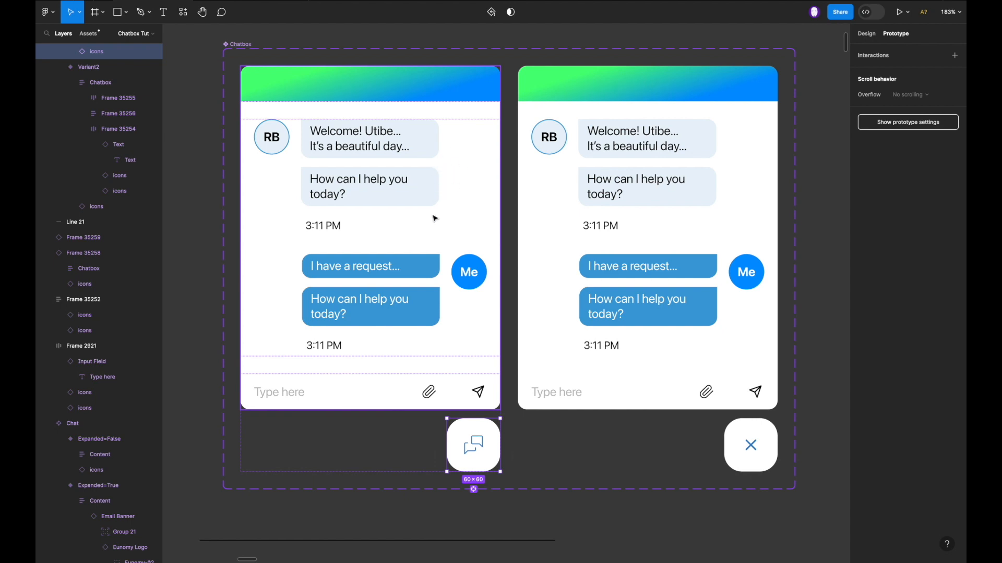
left_click(481, 265, "super")
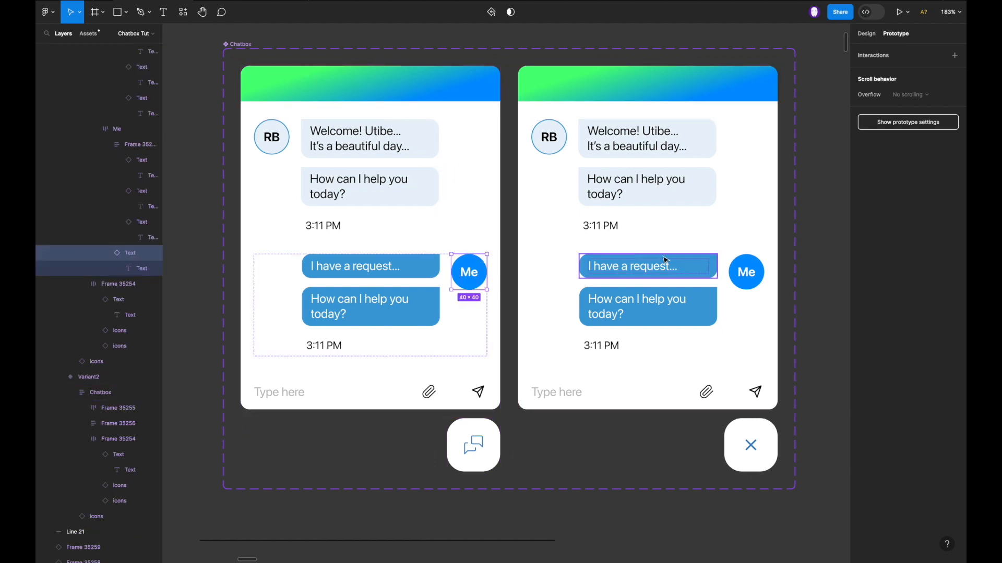
left_click(745, 271, "shift+super")
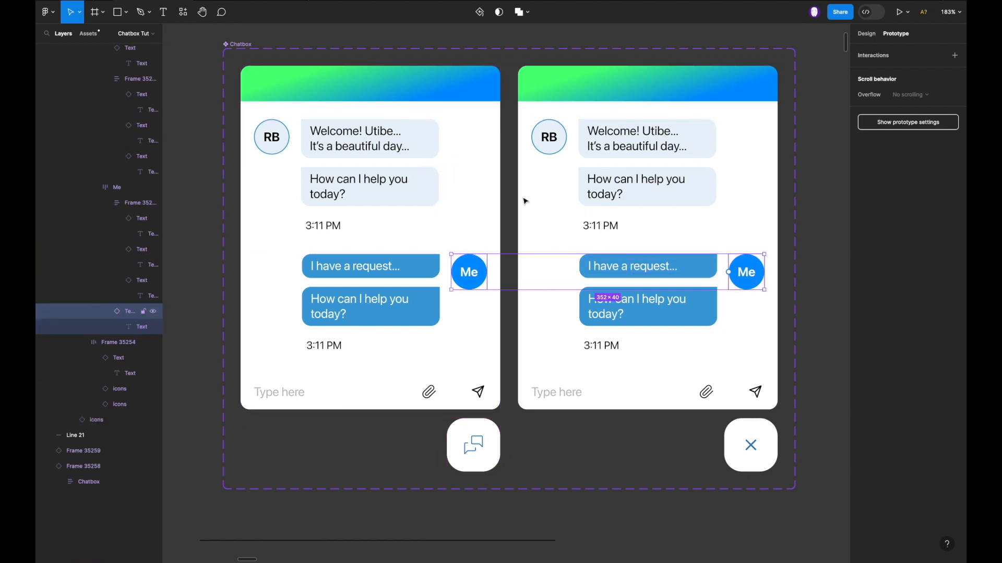
left_click(548, 137, "shift+super")
left_click(270, 138, "shift+super")
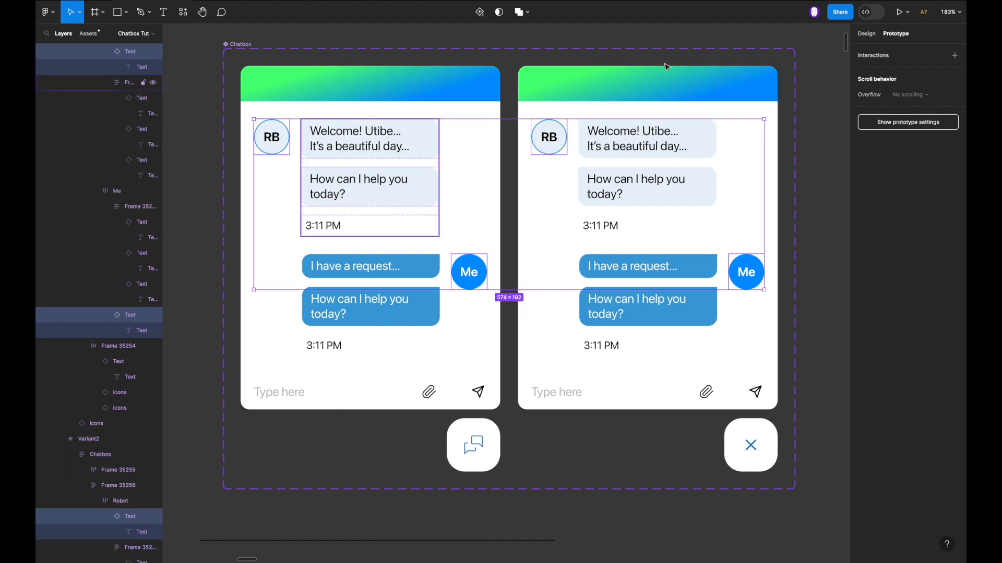
left_click(870, 35)
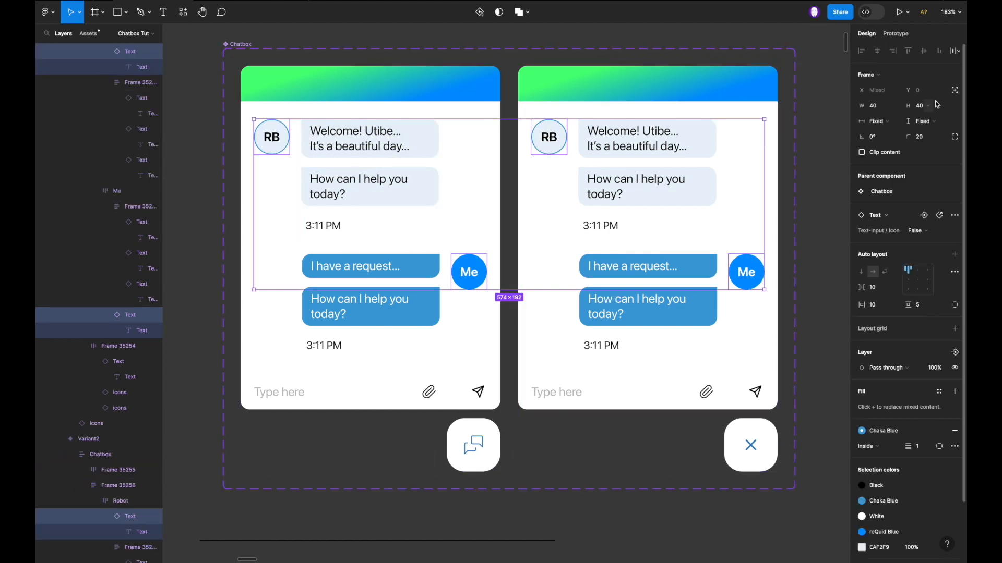
left_click(932, 107)
type("30")
left_click(878, 105)
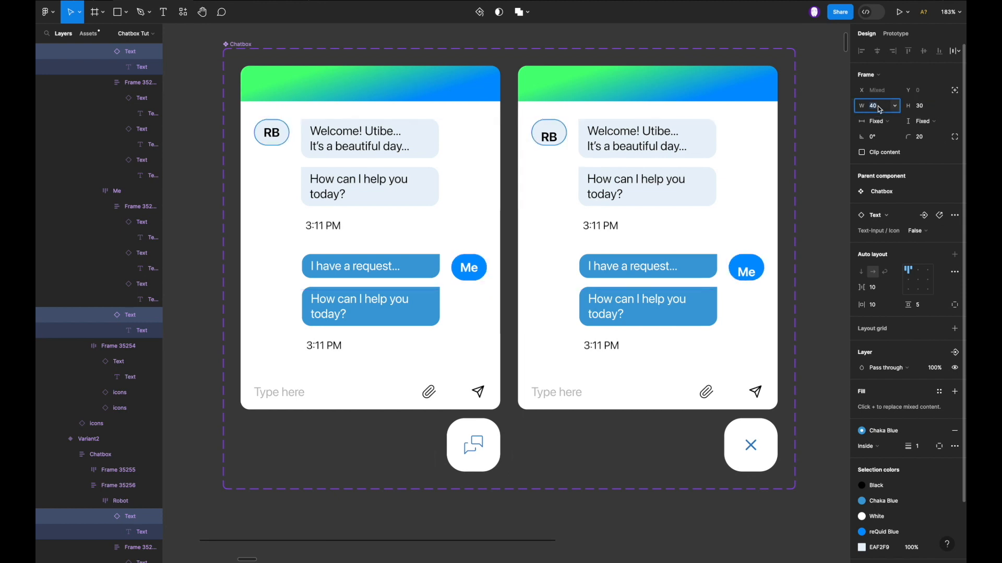
type("30")
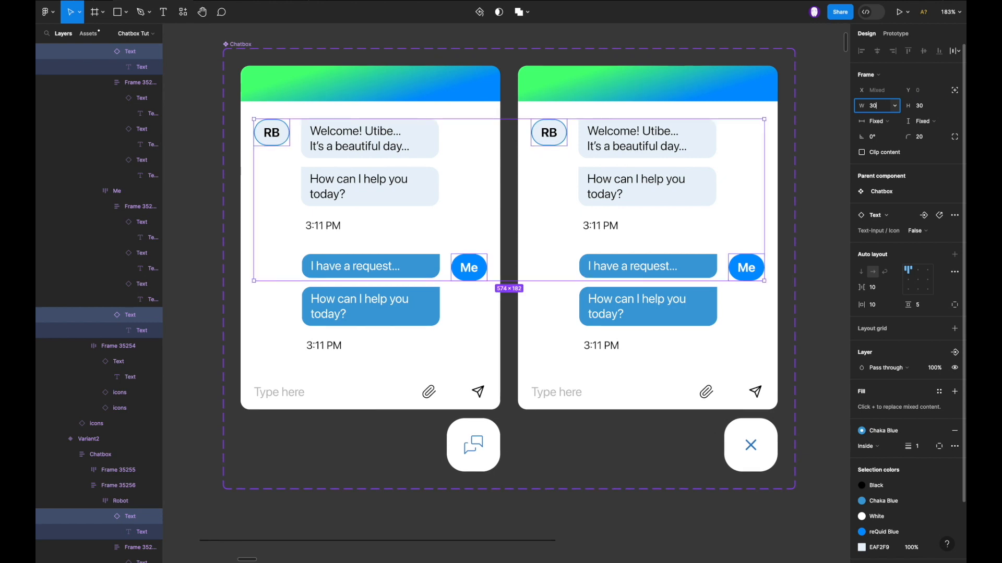
key("Return")
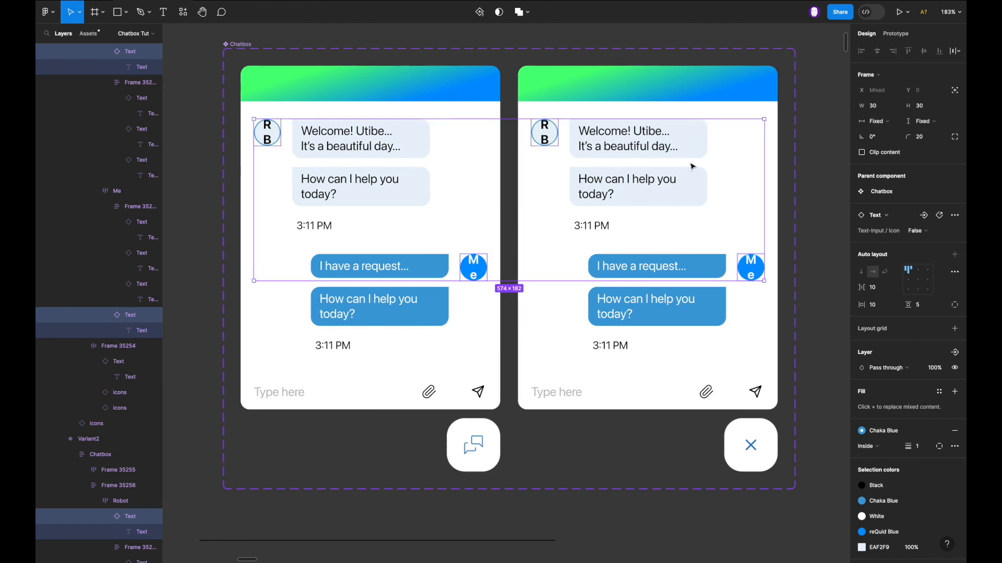
Set the font size of the RB and Me avatar labels in both variants to 10.
key("Return")
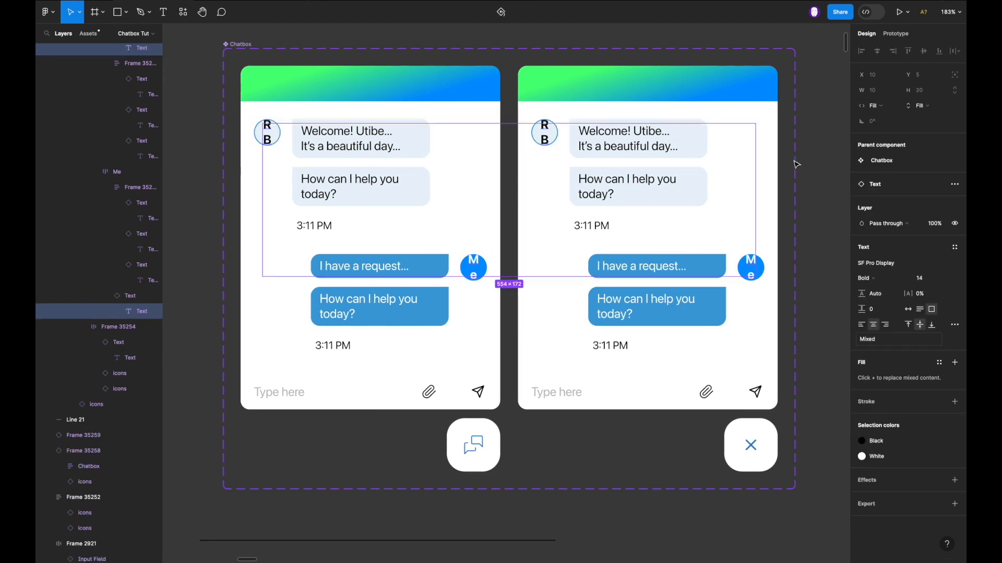
left_click(944, 284)
left_click(942, 258)
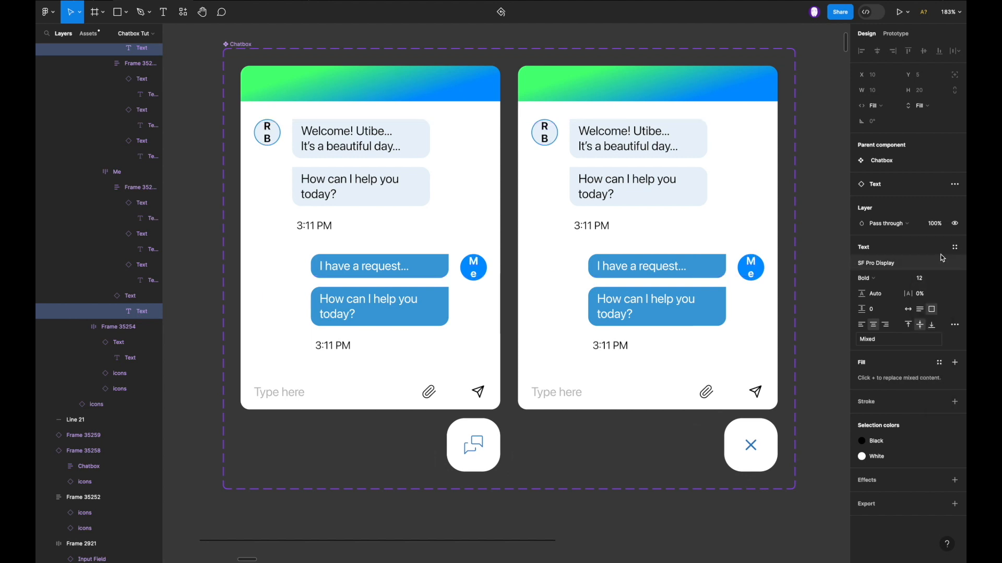
left_click(953, 283)
left_click(944, 258)
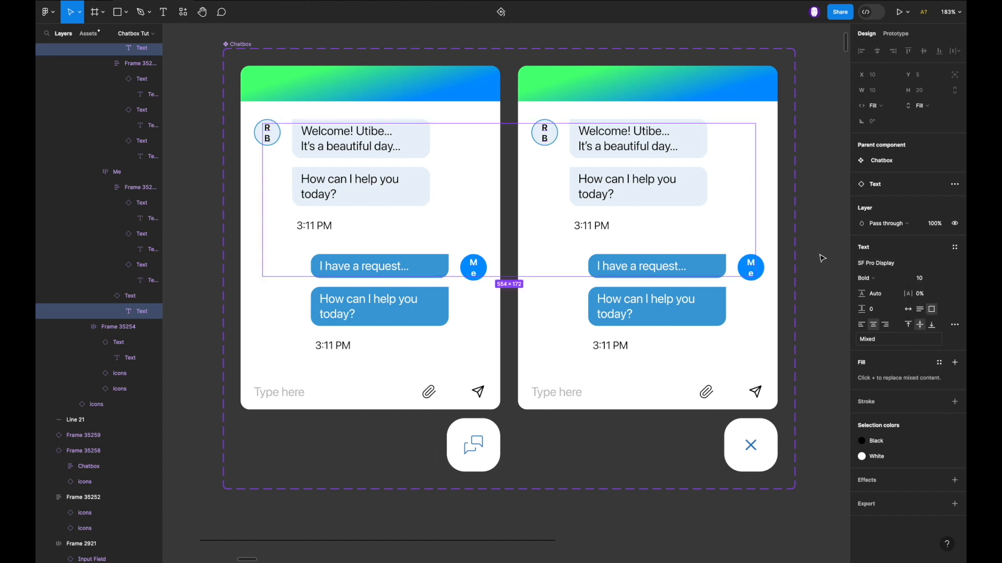
Set the horizontal padding of the RB and Me avatars in both variants to 5 and remove the bold from their labels.
left_click(765, 270)
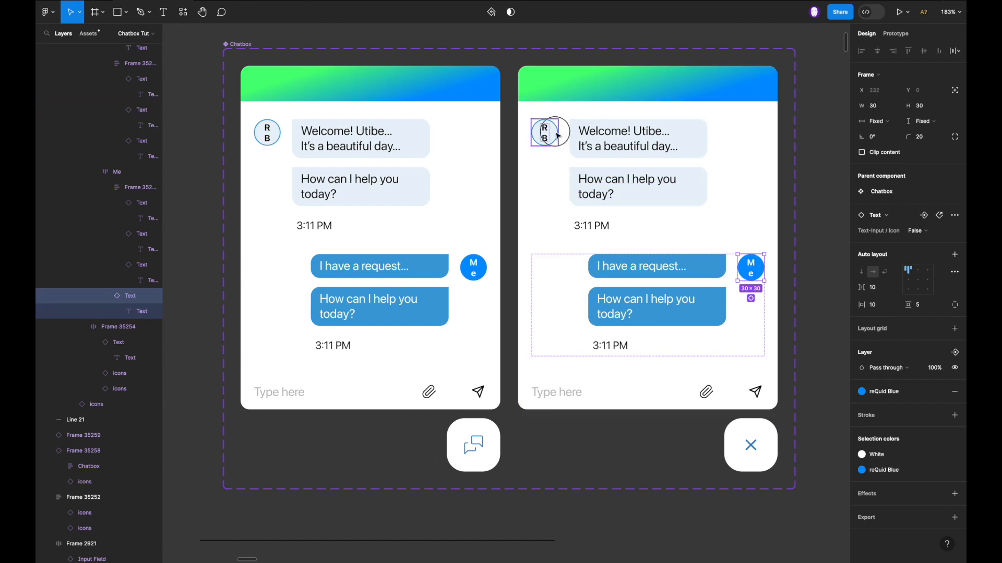
left_click(541, 134, "shift")
left_click(474, 267, "shift")
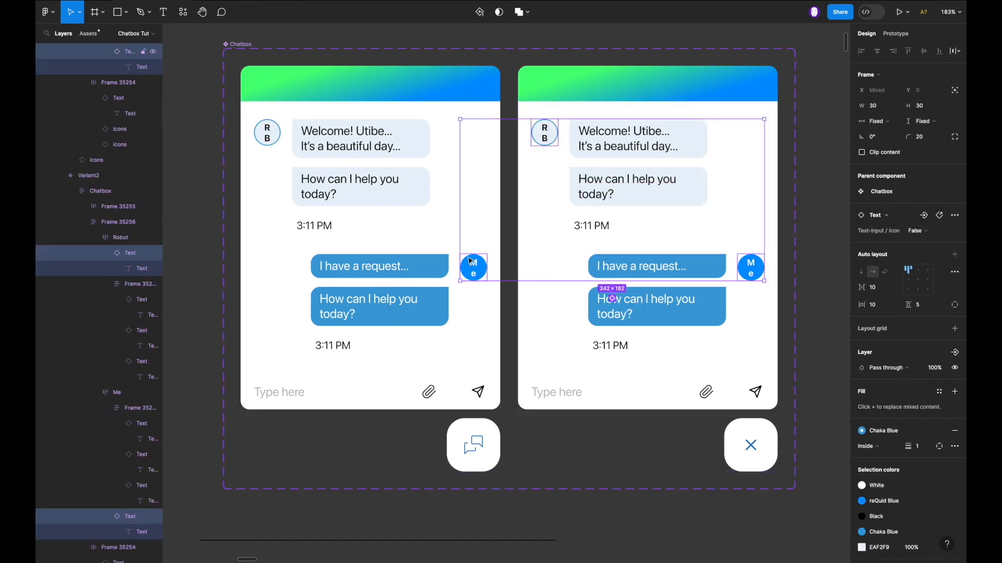
left_click(280, 128, "shift")
left_click(883, 309)
type("5")
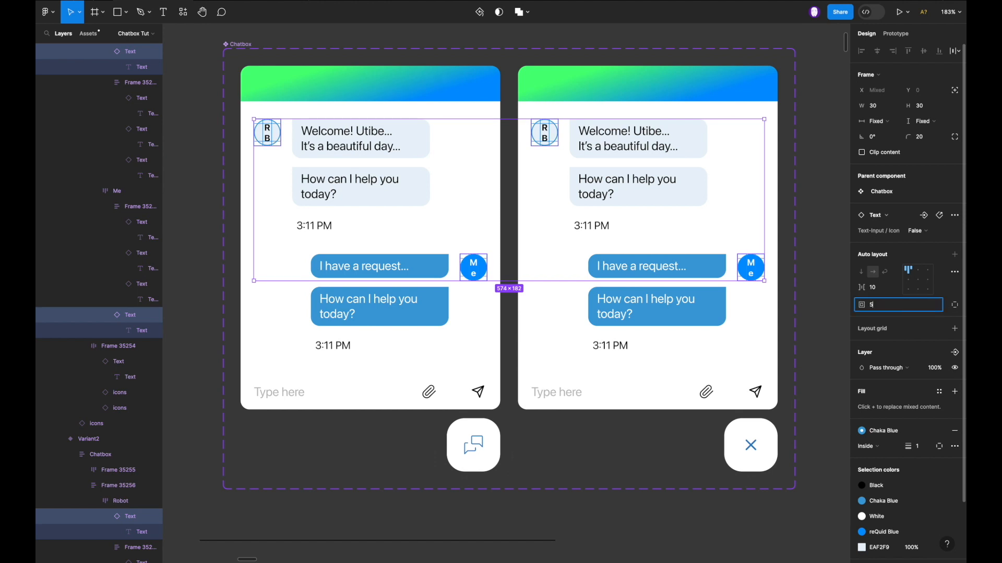
key("Return")
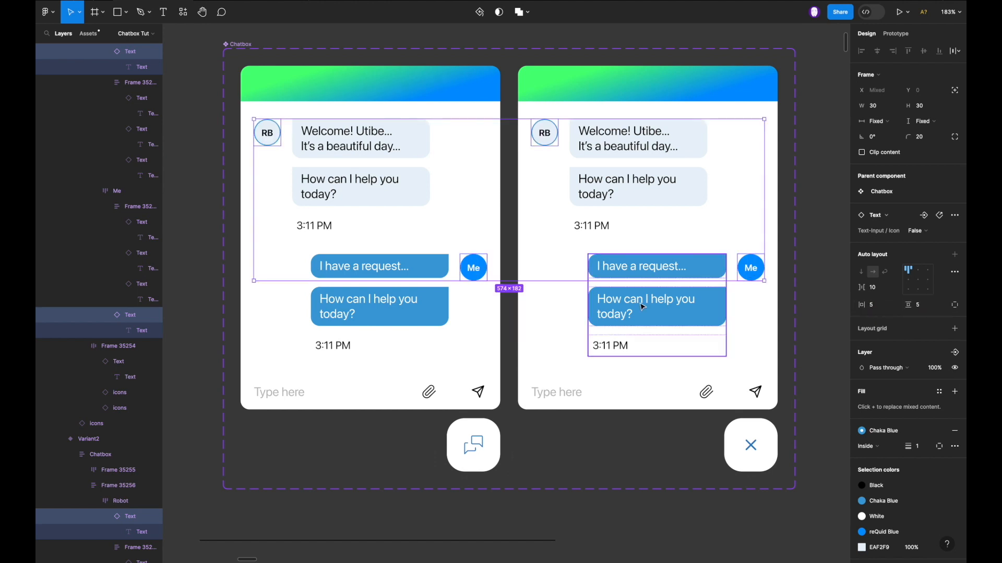
key("ctrl+b")
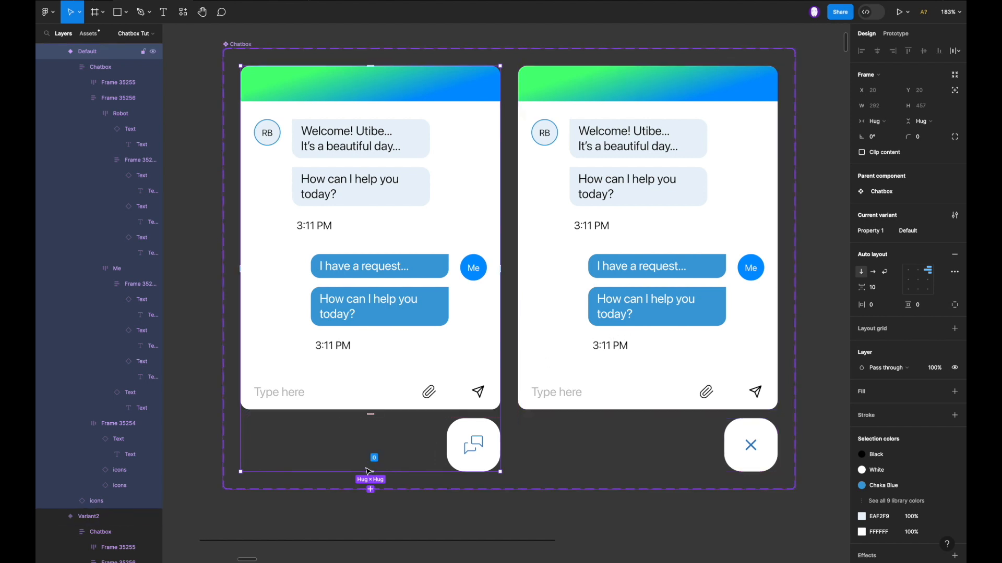
Set the inner Chatbox frame of the Default variant to fill its container in both height and width.
double_click(402, 370)
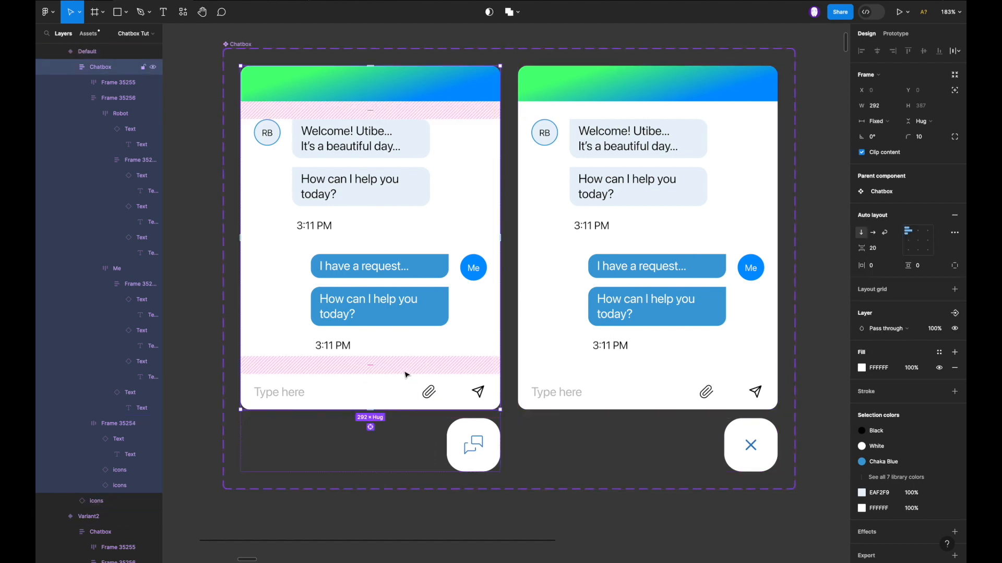
left_click(921, 121)
left_click(917, 138)
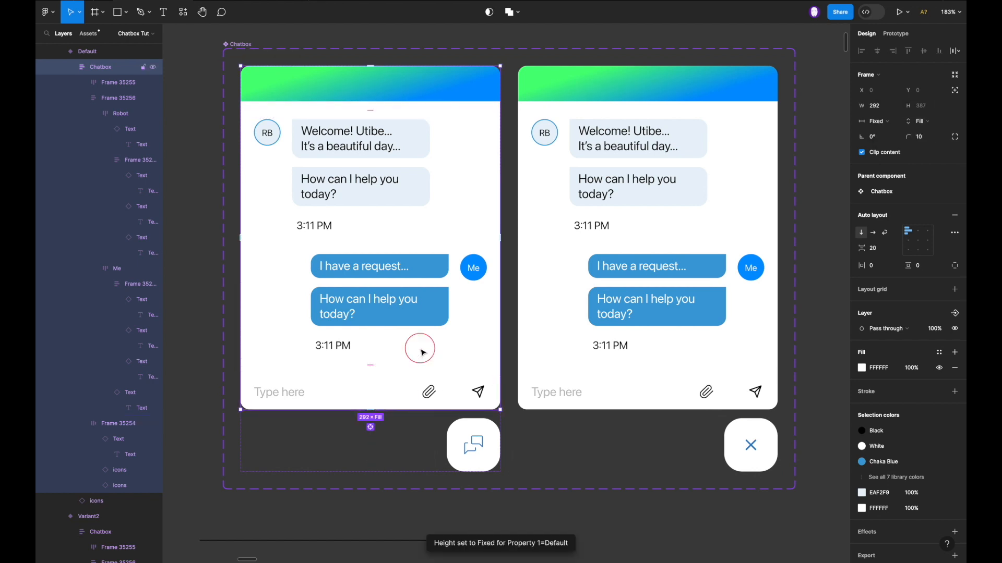
left_click(879, 125)
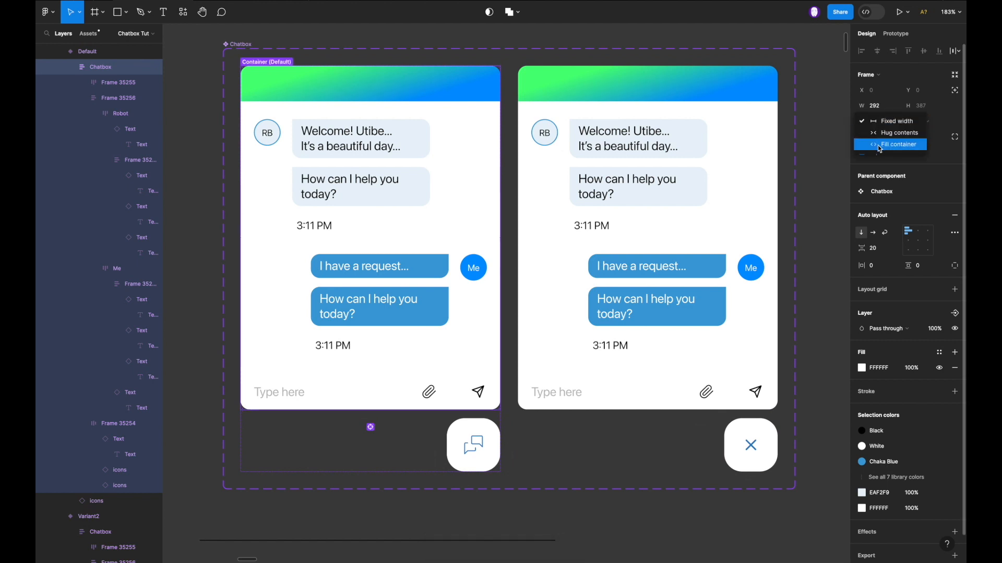
left_click(880, 147)
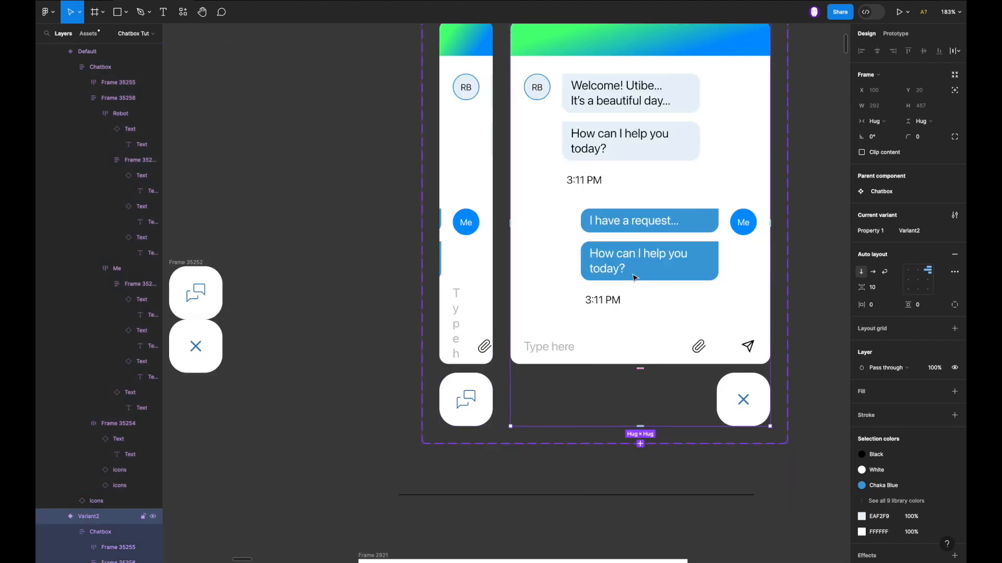
Set the width of the Default variant to 292.
left_click(459, 286)
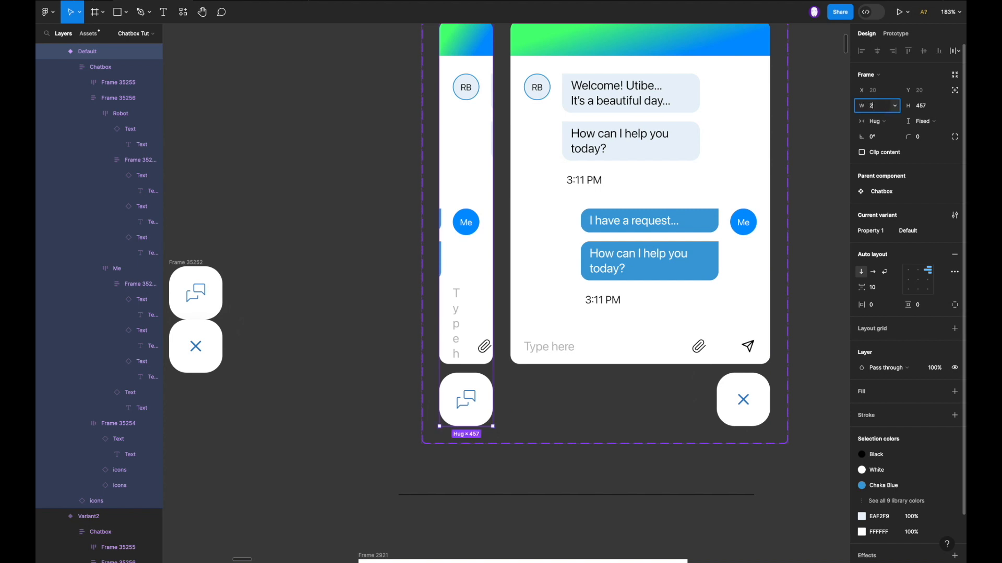
type("292")
key("Return")
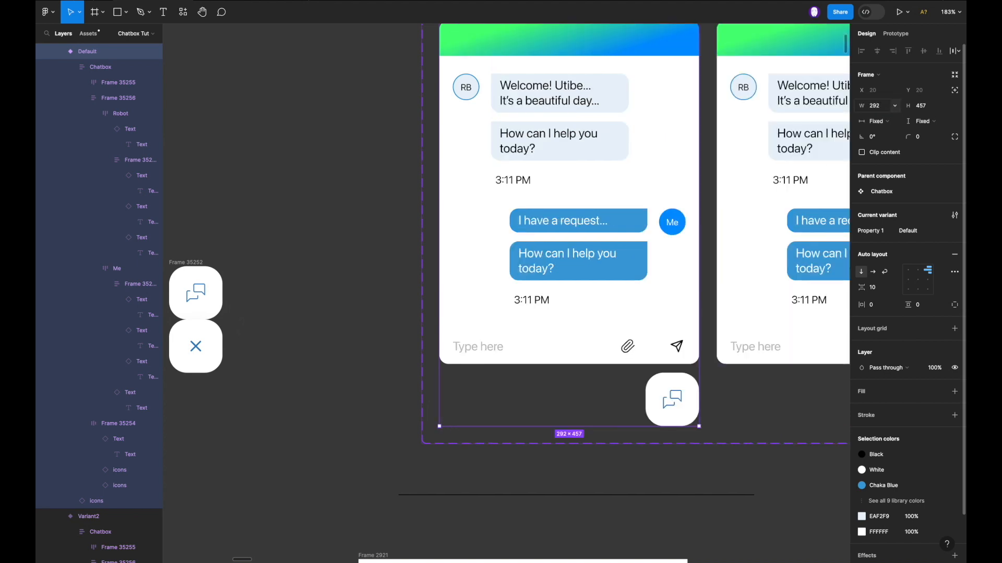
Try shrinking the Default variant to about 136 by 226, and undo the resize.
scroll(668, 193, "right", 4)
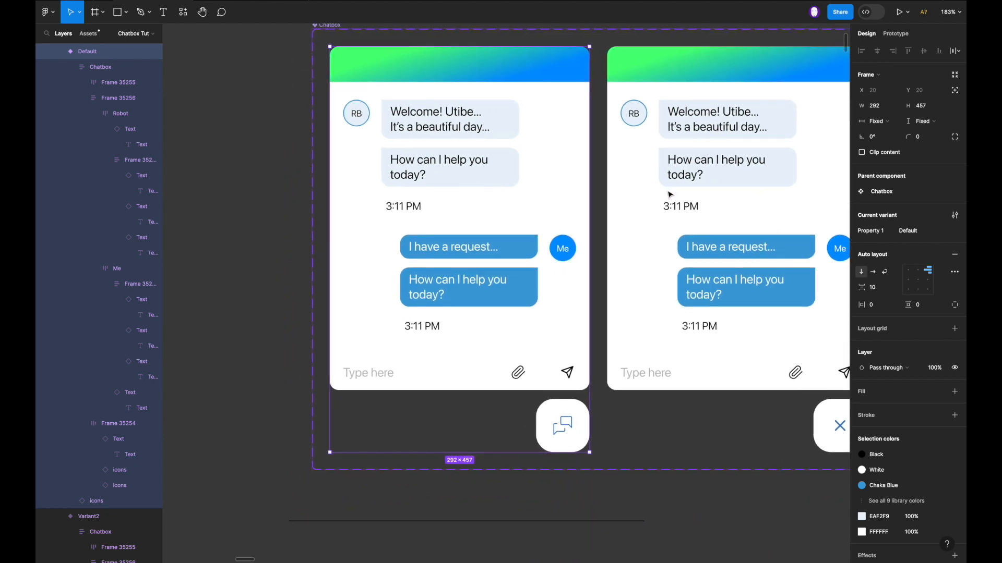
scroll(670, 195, "down", 5)
scroll(669, 193, "up", 3)
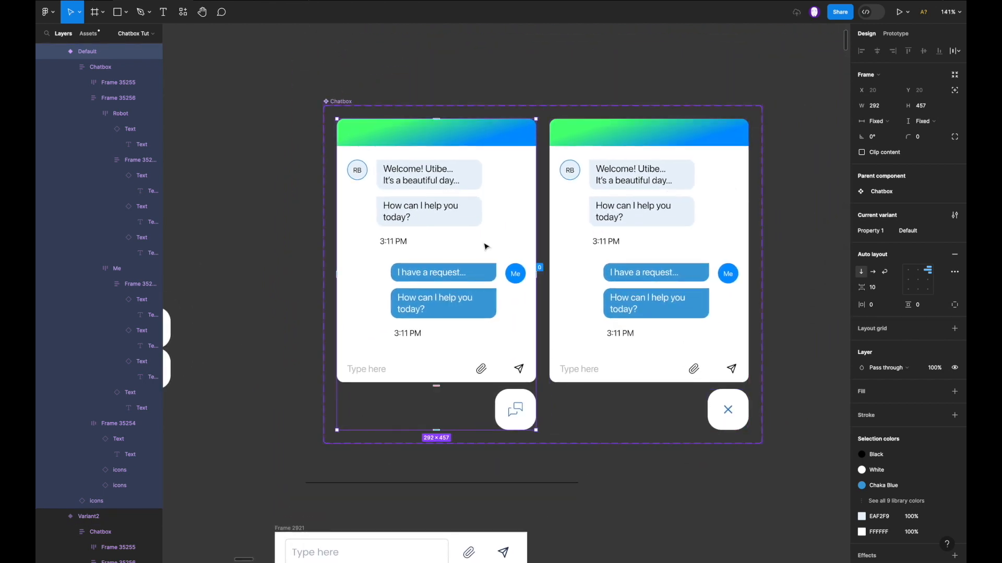
left_click(337, 118)
left_click_drag(337, 118, 440, 275)
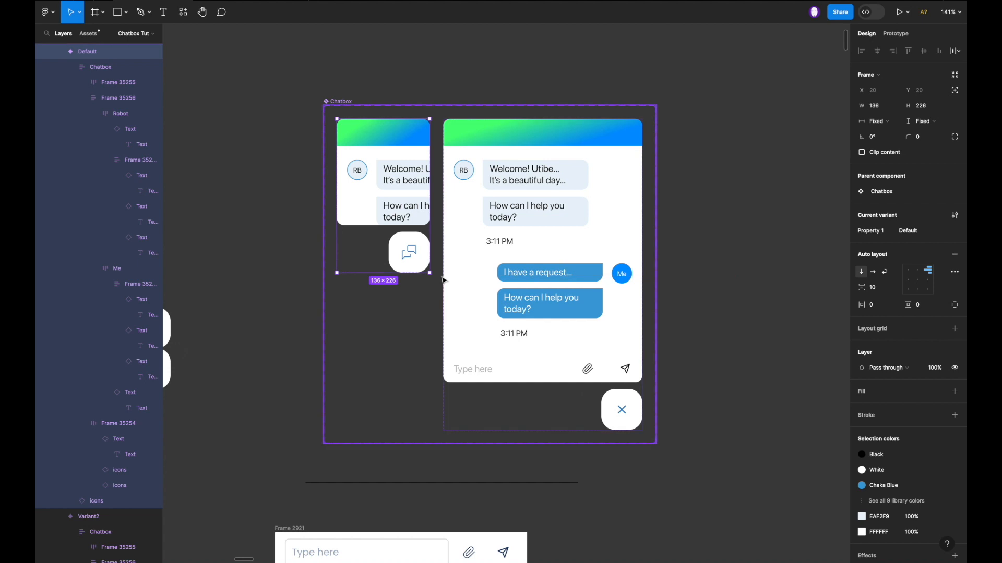
key("ctrl+z")
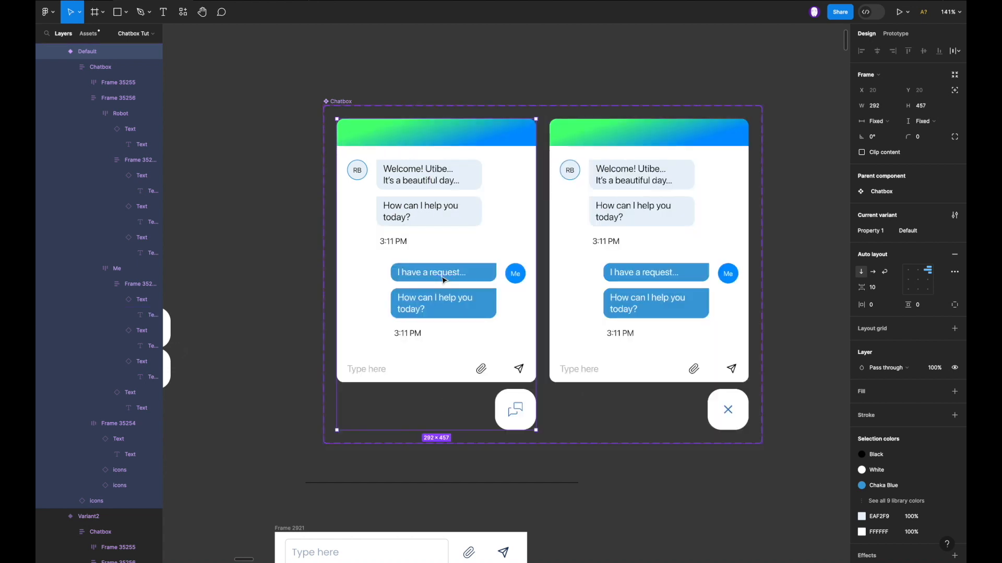
Align the variants to the bottom left of the Chatbox component set and shrink the Default variant to about 157 by 135.
left_click(545, 294)
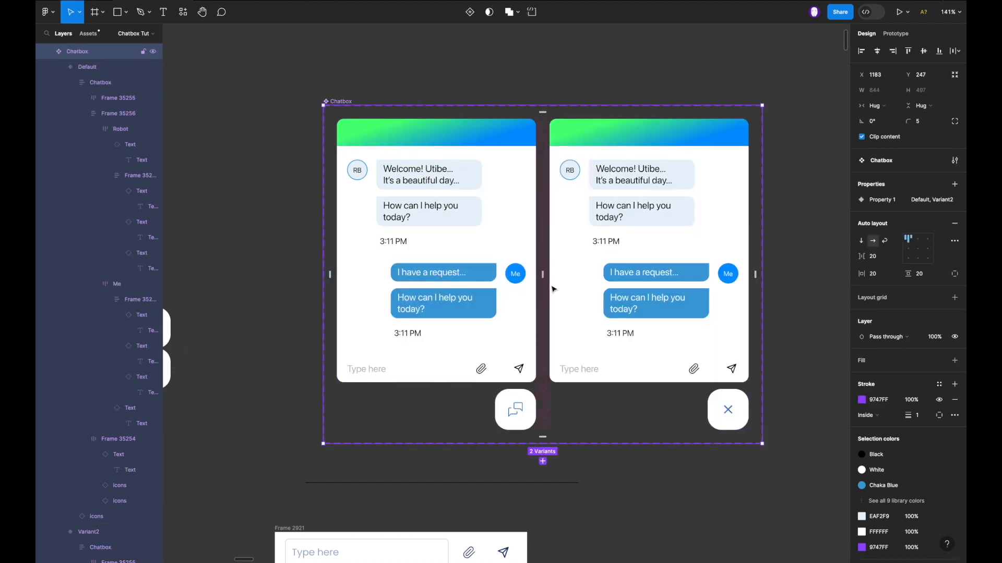
left_click(908, 258)
left_click(408, 205)
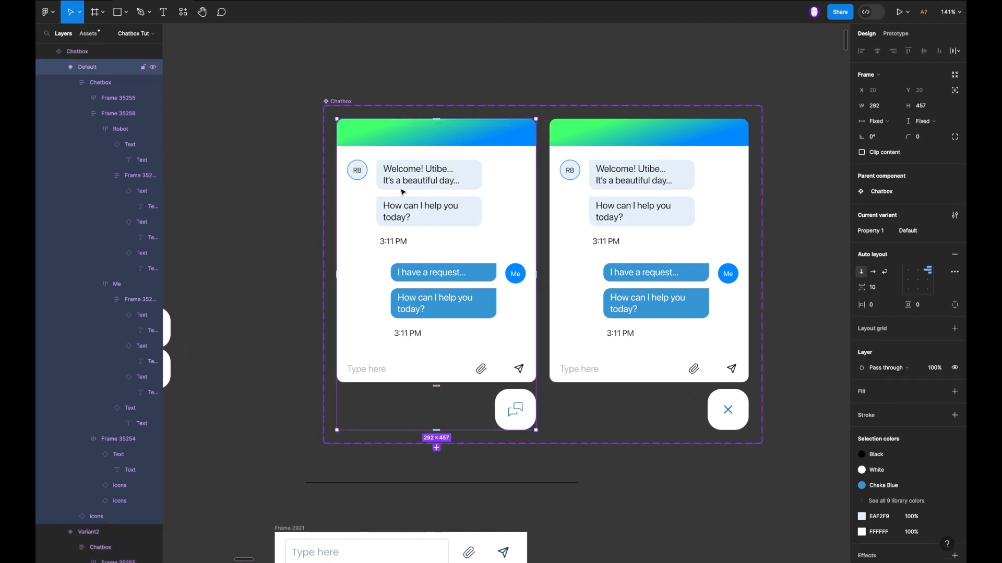
left_click_drag(335, 118, 384, 388)
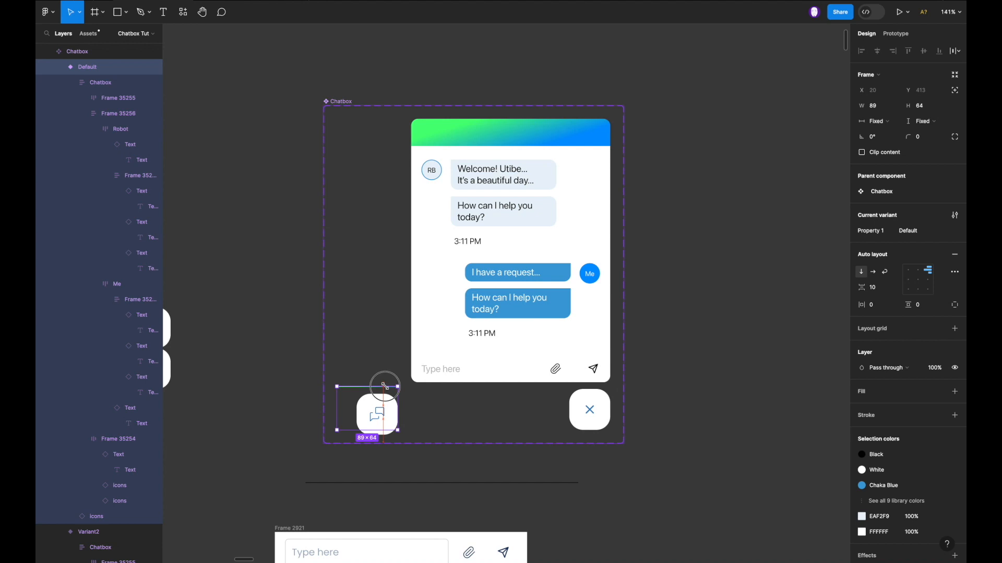
key("ctrl+z")
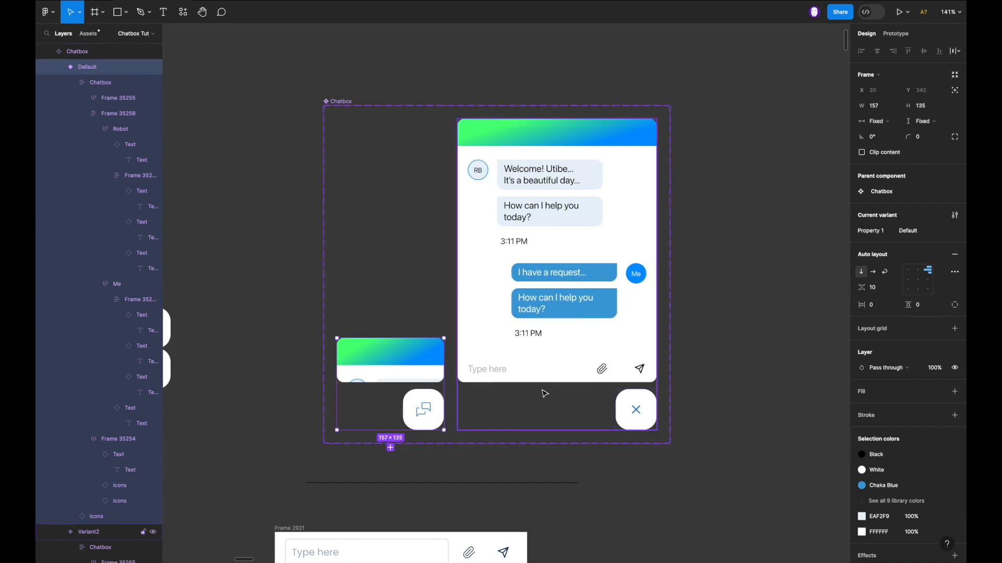
Align the contents of both variants to the bottom right and shrink the Default variant to 60 by 60 around its message icon.
left_click(544, 394, "shift")
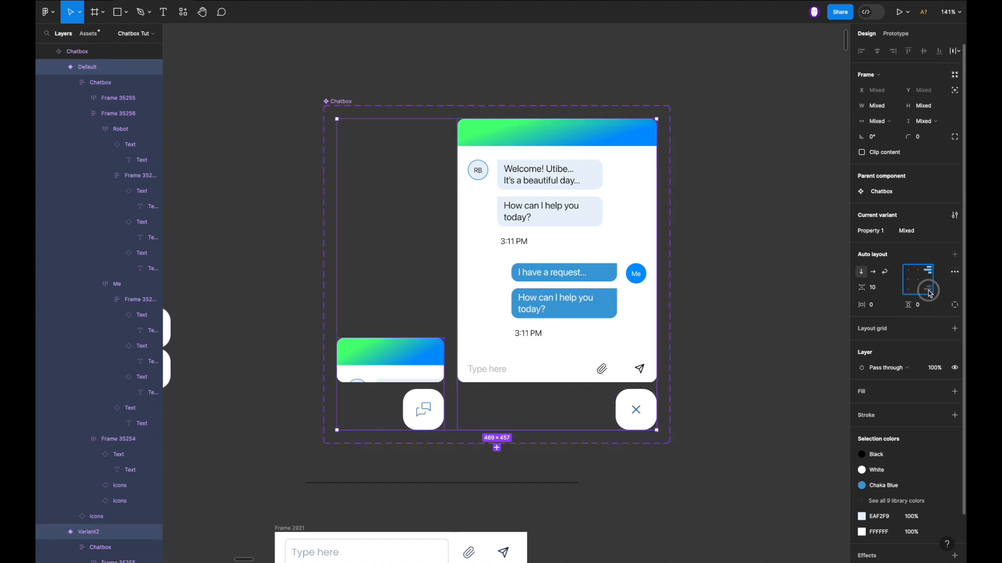
left_click(365, 392)
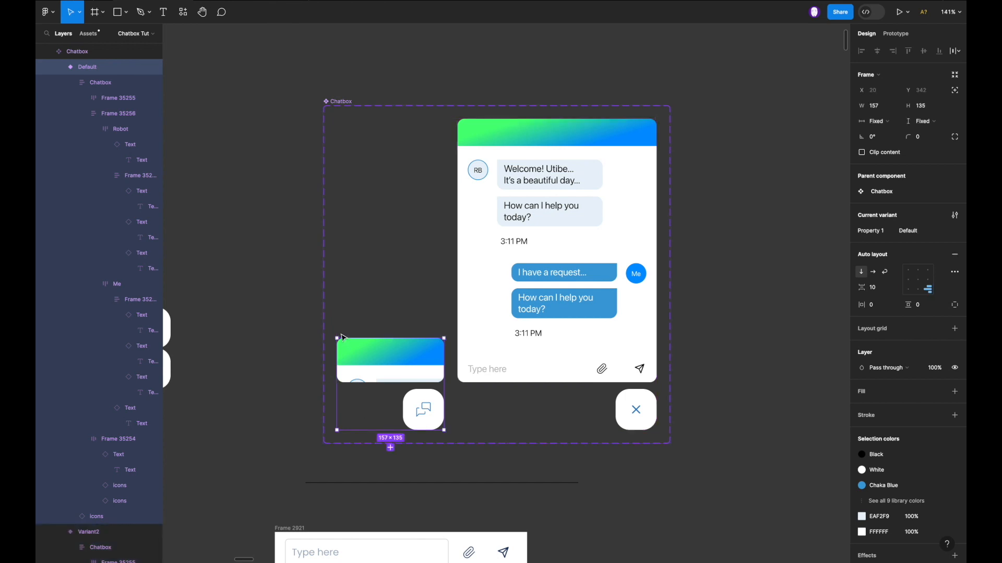
left_click_drag(335, 337, 374, 389)
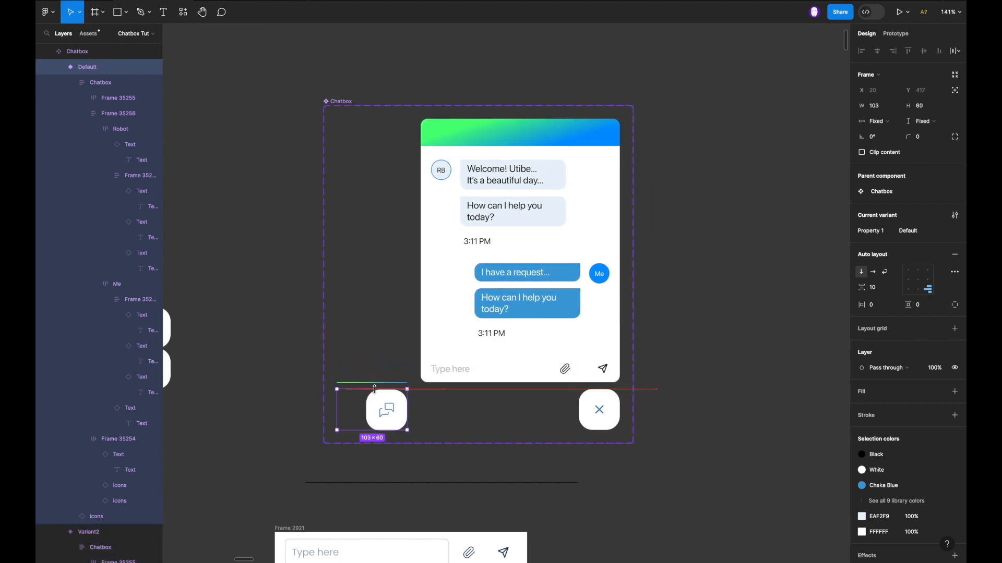
left_click_drag(338, 398, 367, 401)
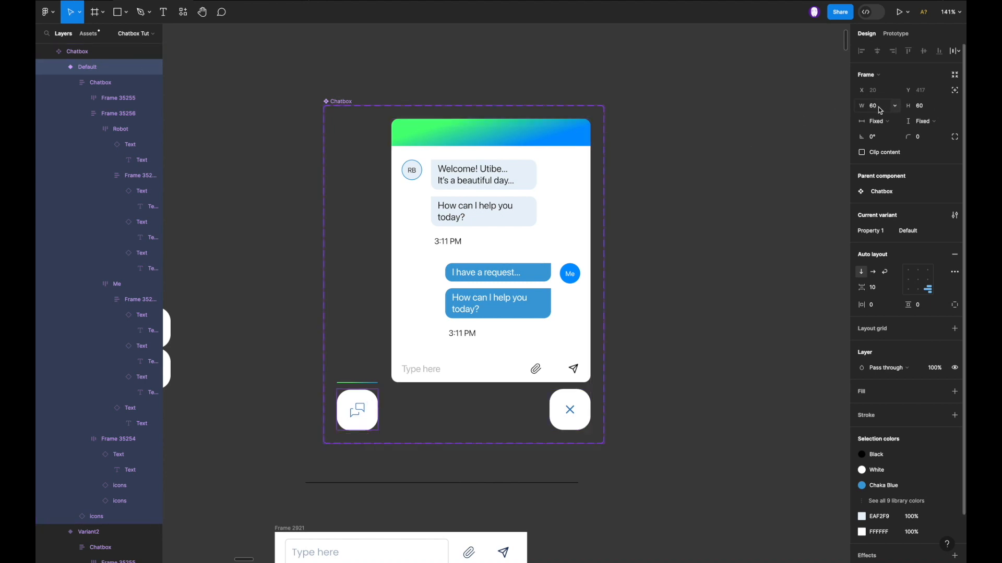
Turn on content clipping for the Default variant and collapse its nested layers.
scroll(346, 394, "up", 5)
scroll(347, 398, "up", 3)
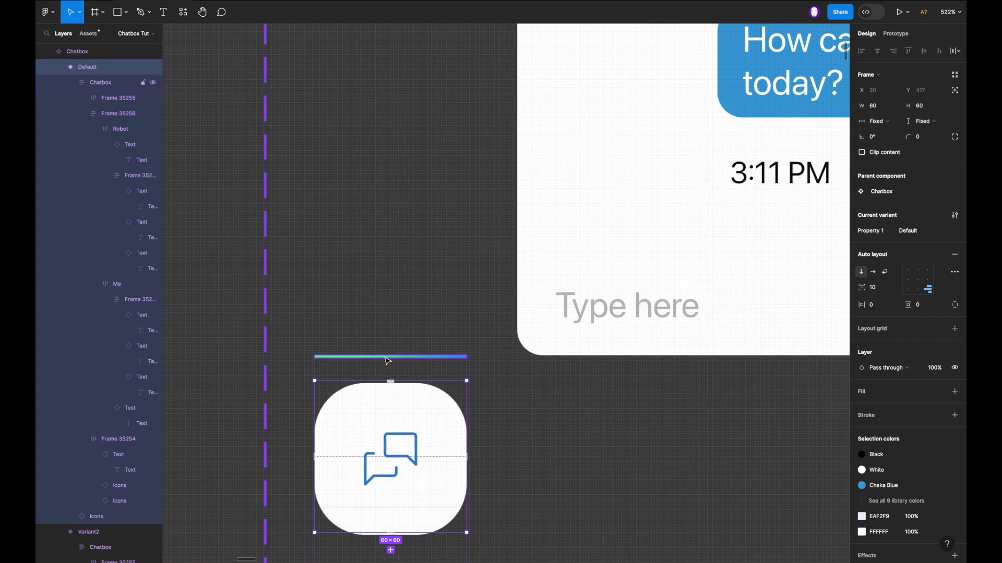
scroll(386, 360, "down", 4)
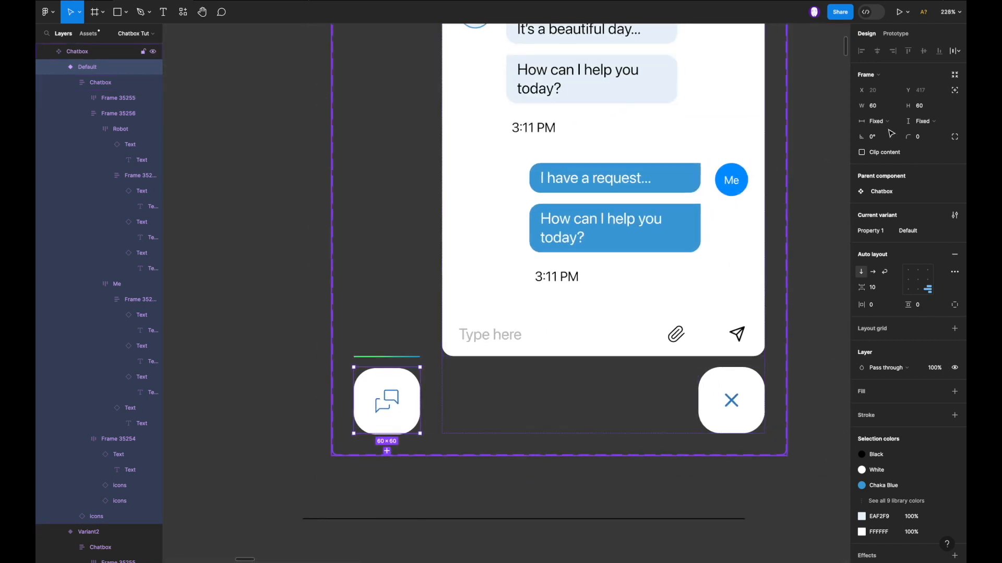
left_click(881, 155)
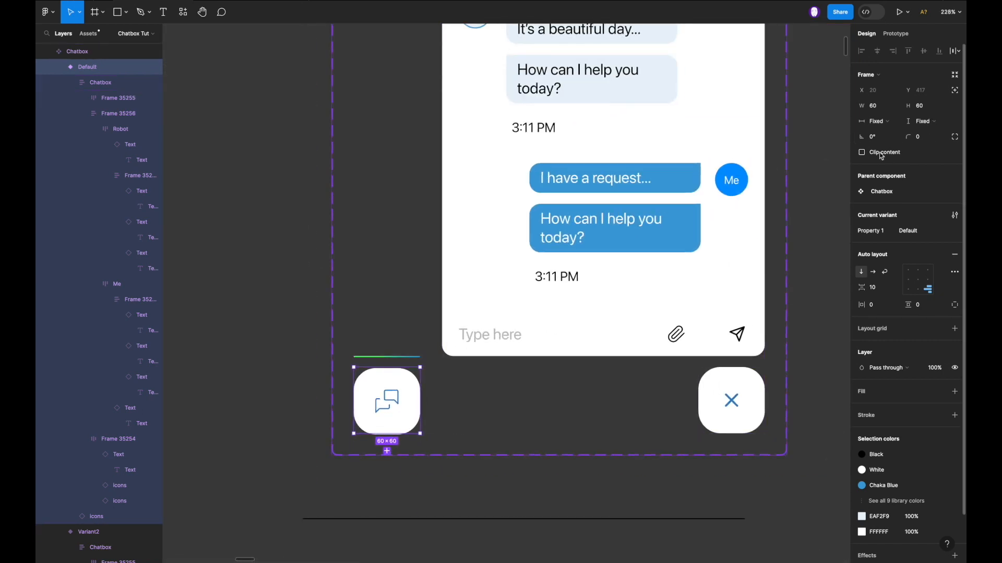
scroll(309, 479, "down", 2)
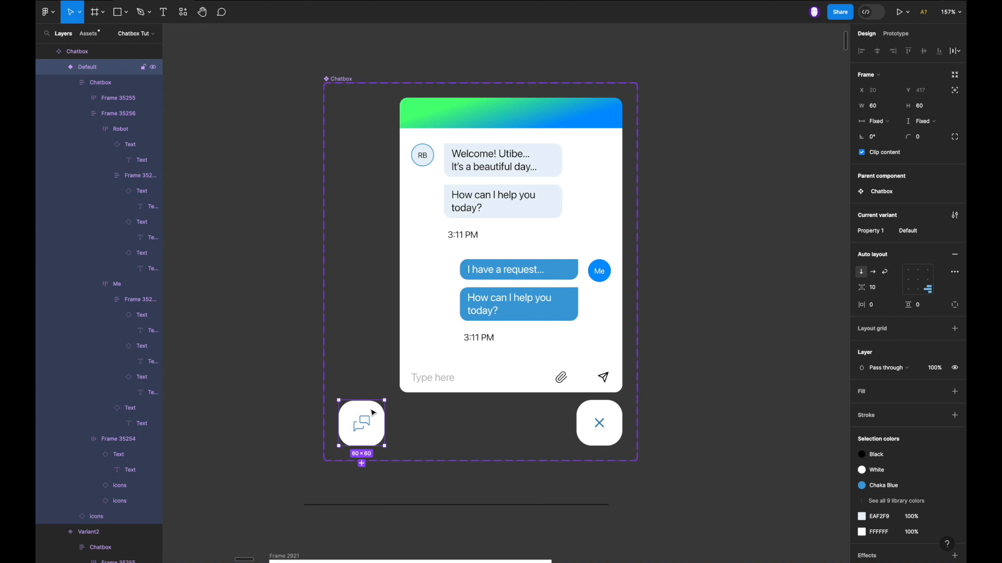
left_click(59, 67)
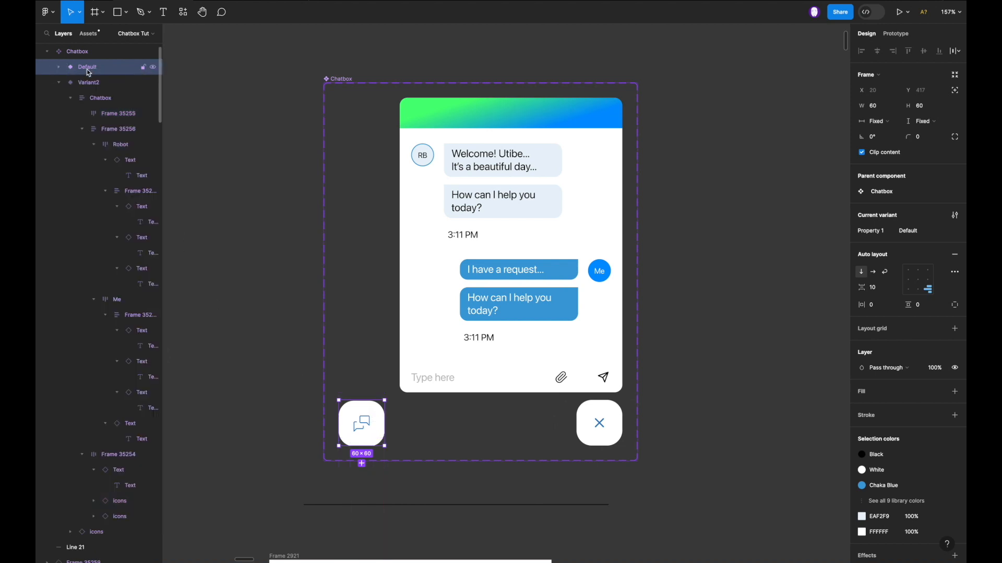
left_click(391, 226)
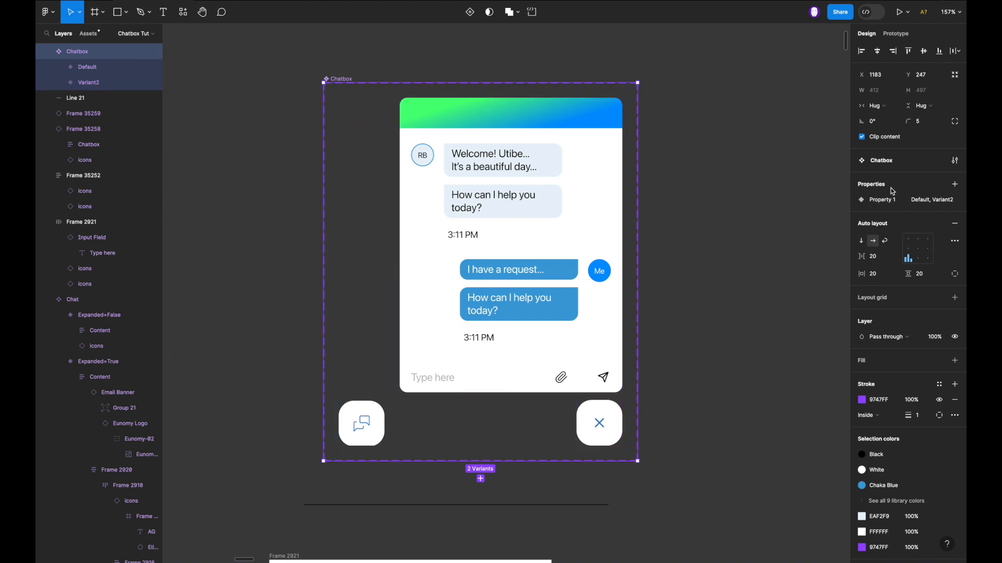
left_click(954, 184)
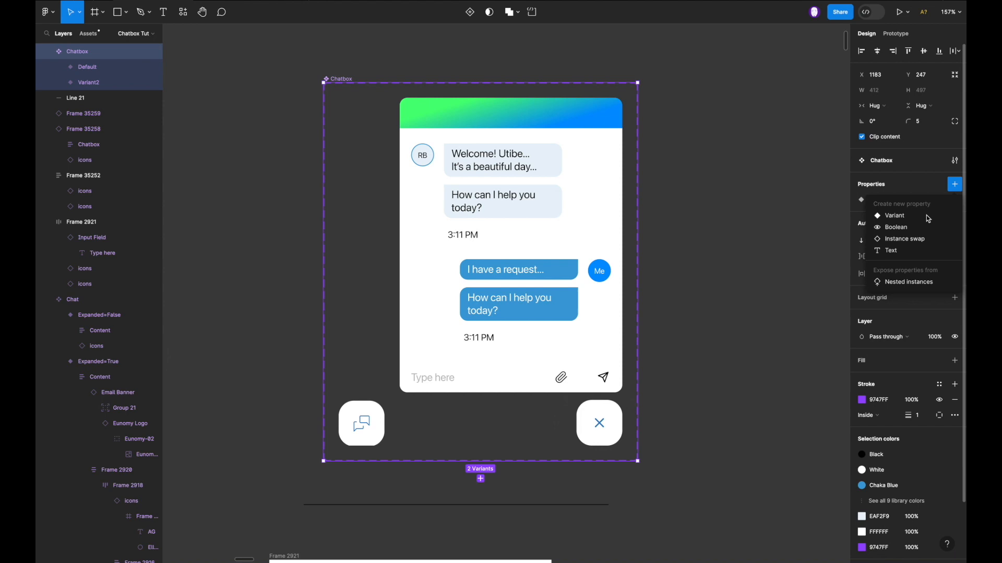
left_click(528, 359)
left_click(528, 360)
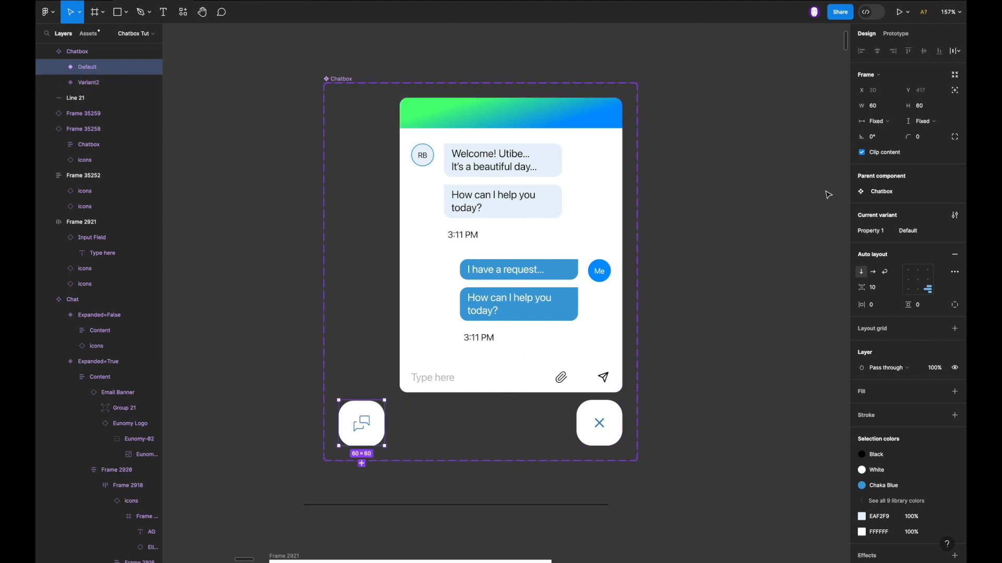
Rename the Default variant's property from Property 1 to Expanded.
double_click(868, 231)
type("Expanded")
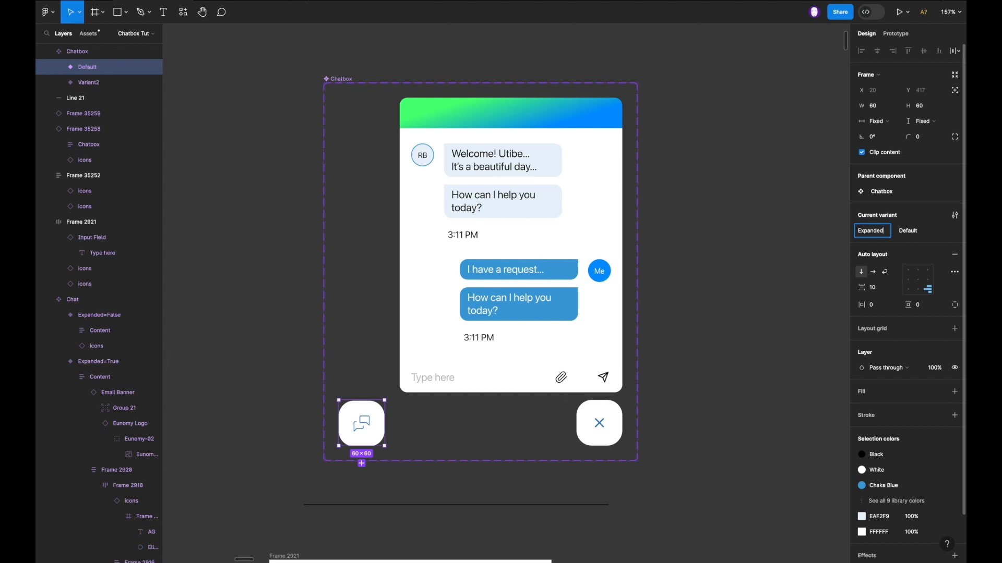
key("Return")
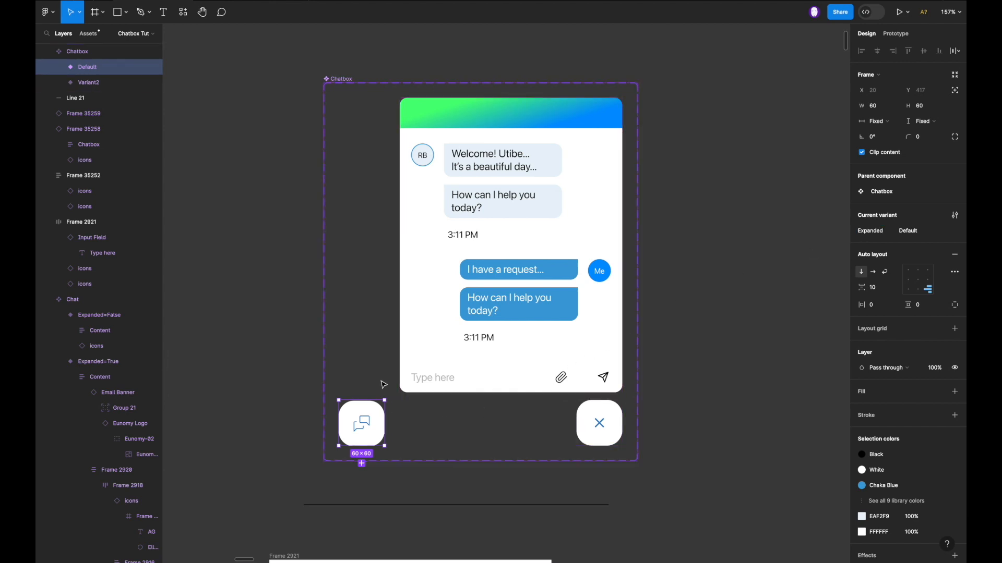
Rename the Chatbox set's Expanded property values, changing Default to False and Variant2 to True.
left_click(380, 343)
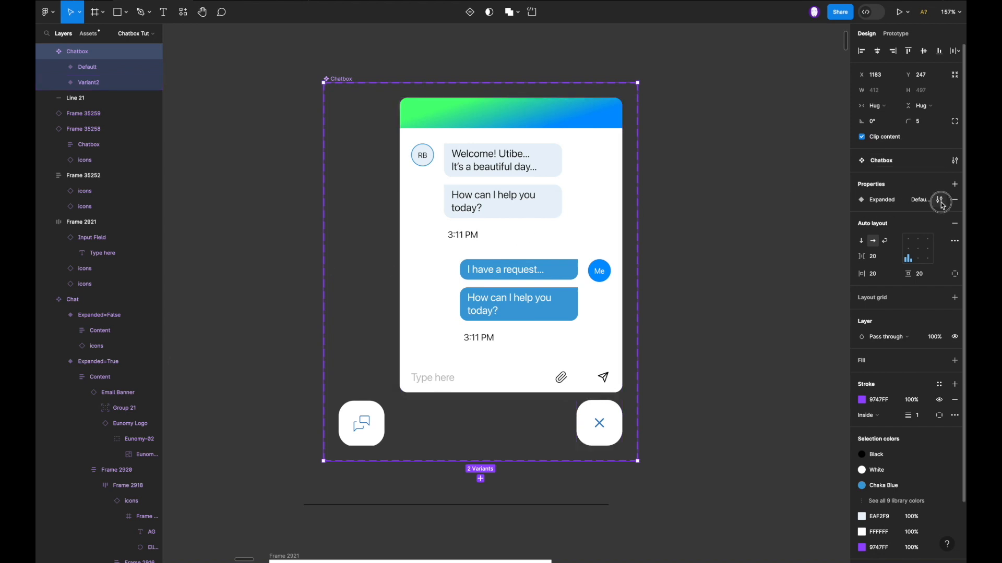
left_click(939, 199)
left_click(764, 266)
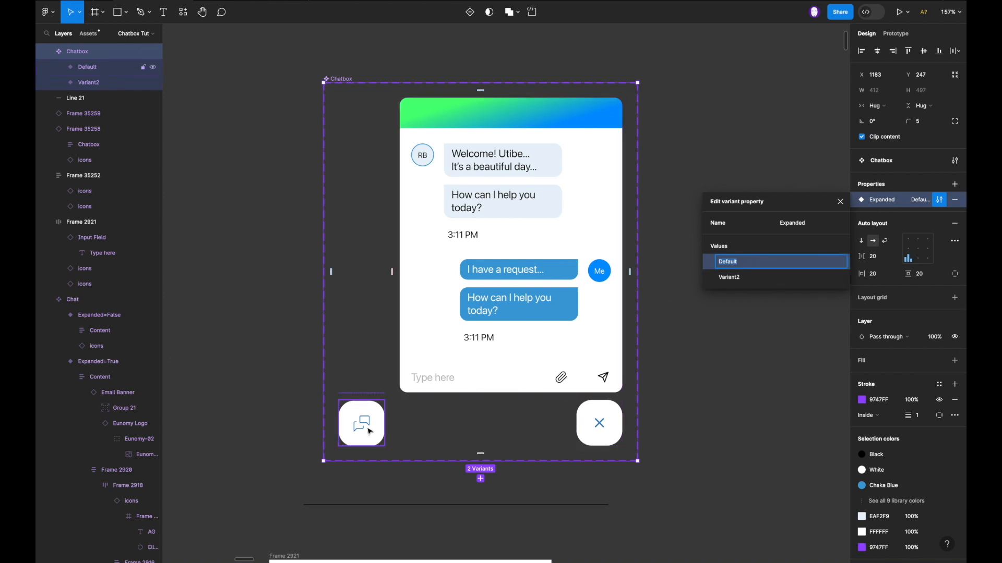
type("False")
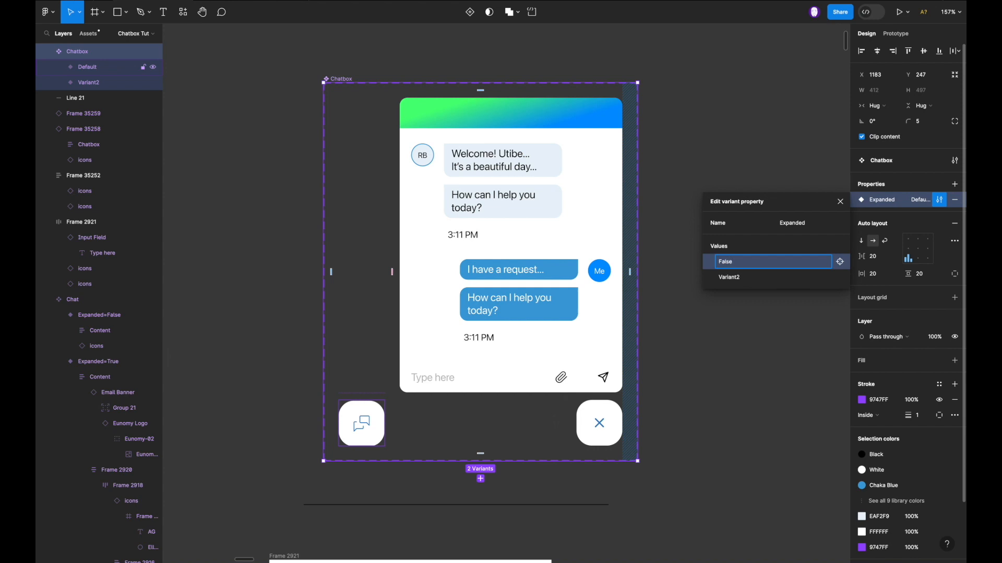
left_click(750, 277)
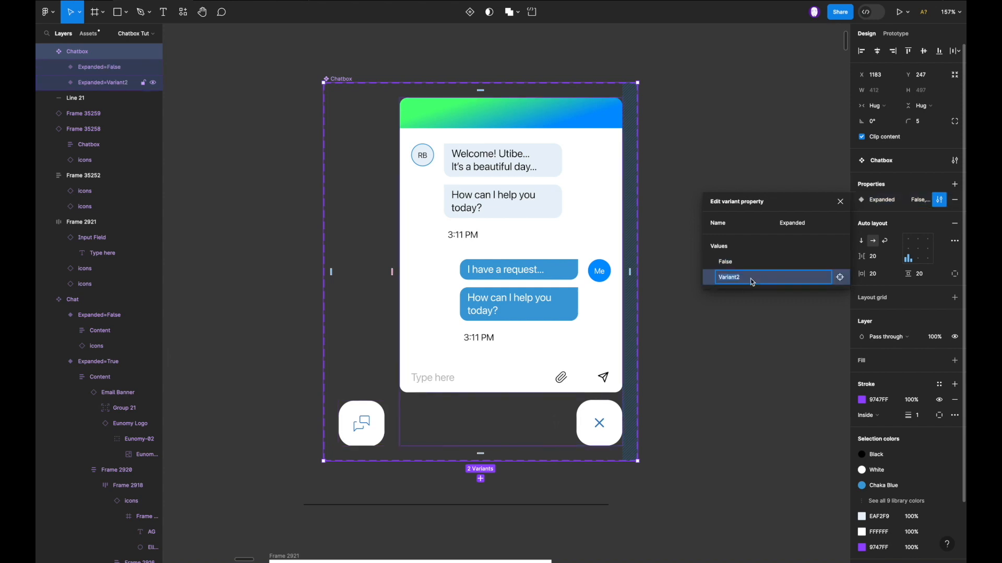
type("True")
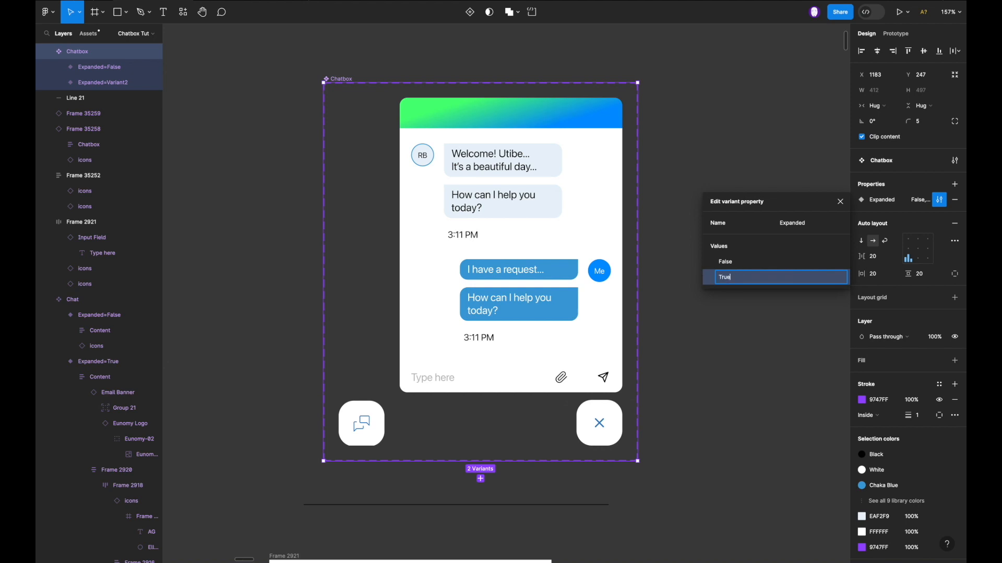
key("Return")
left_click(842, 201)
Place an instance of the expanded variant on the canvas just right of the Chatbox component set.
scroll(491, 273, "down", 5)
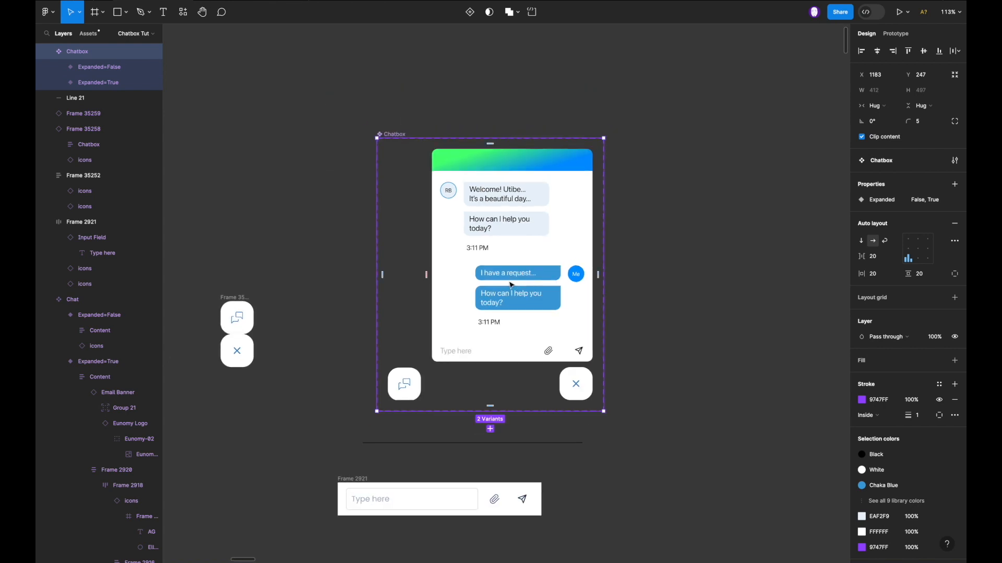
left_click(486, 272)
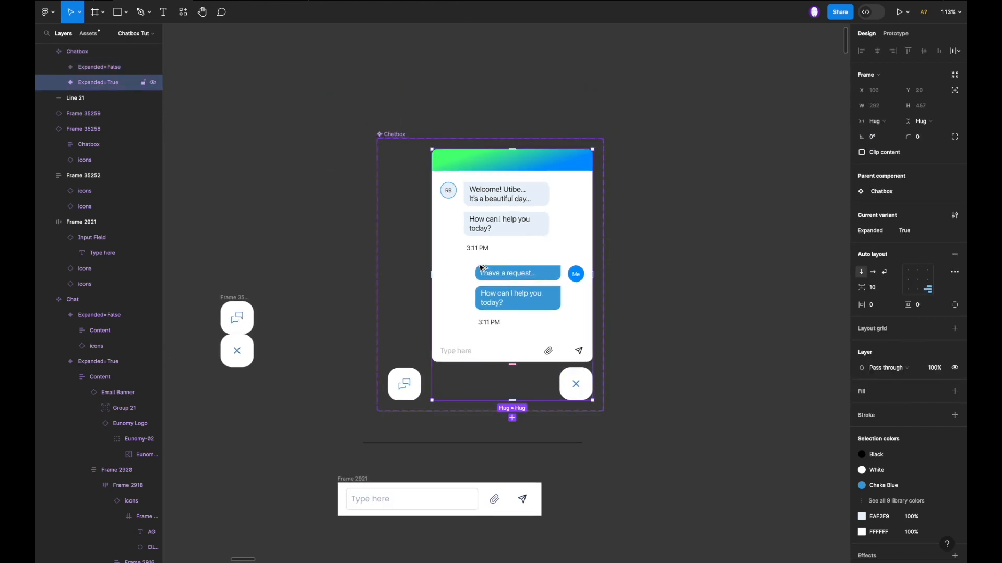
left_click_drag(481, 267, 715, 256)
scroll(715, 257, "right", 3)
scroll(591, 296, "down", 5)
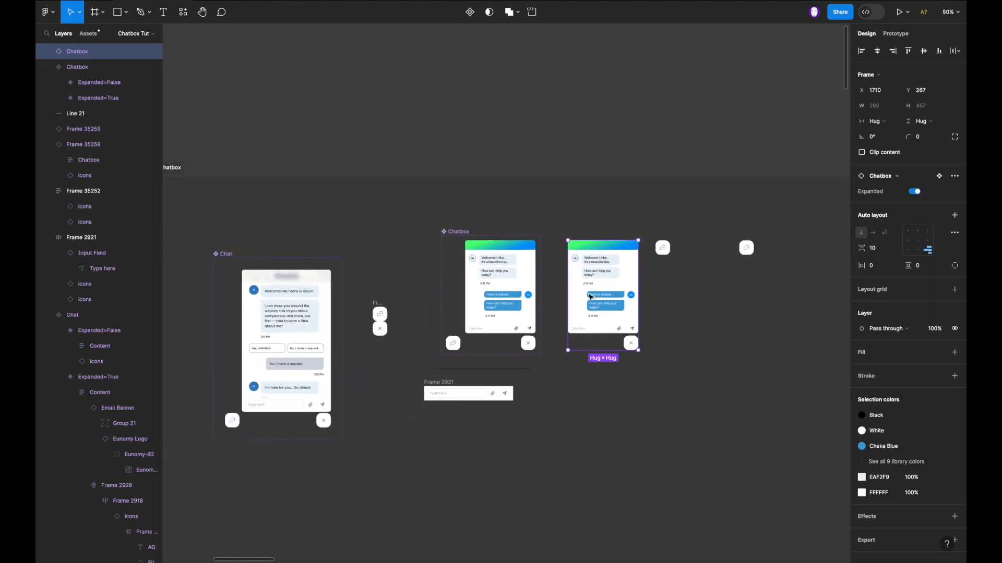
scroll(591, 296, "up", 3)
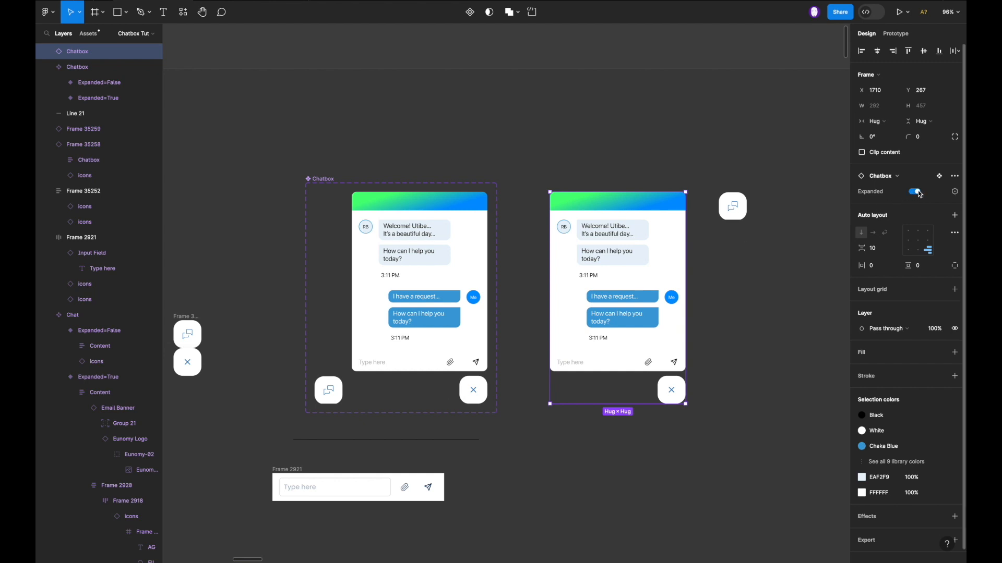
Check the new instance by switching Expanded off and back on, and visit its expanded main component before returning.
left_click(916, 192)
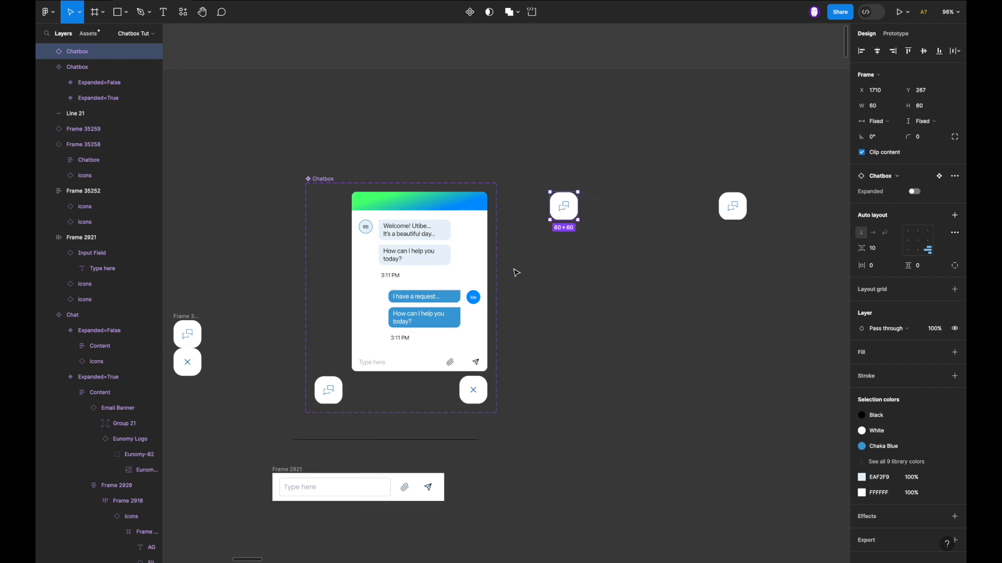
left_click(915, 192)
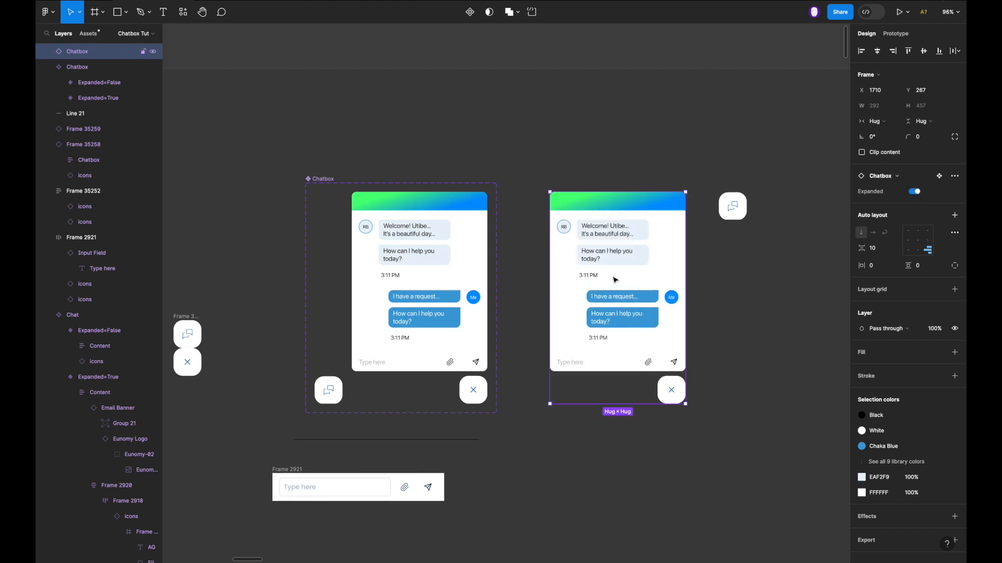
scroll(615, 280, "up", 5)
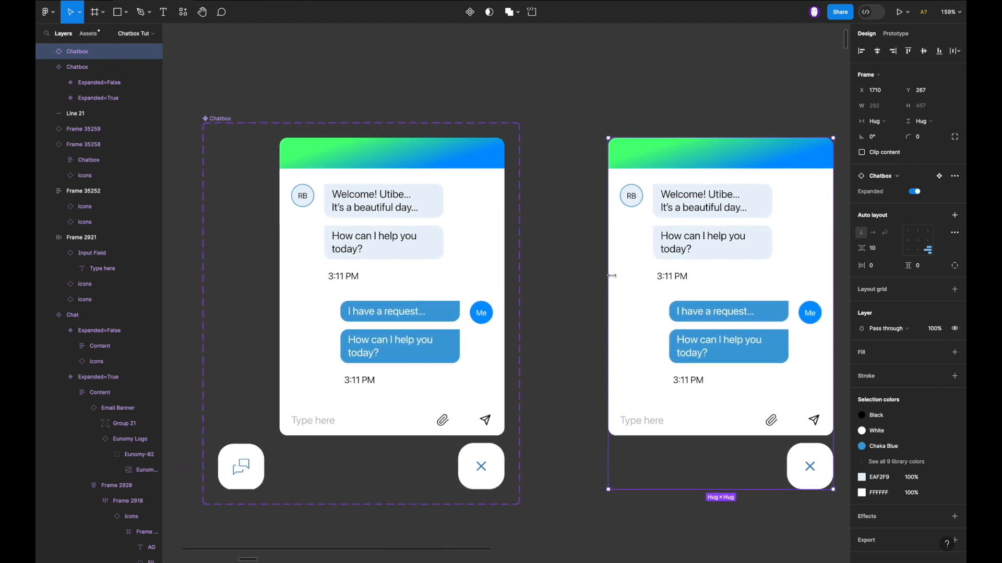
left_click(940, 177)
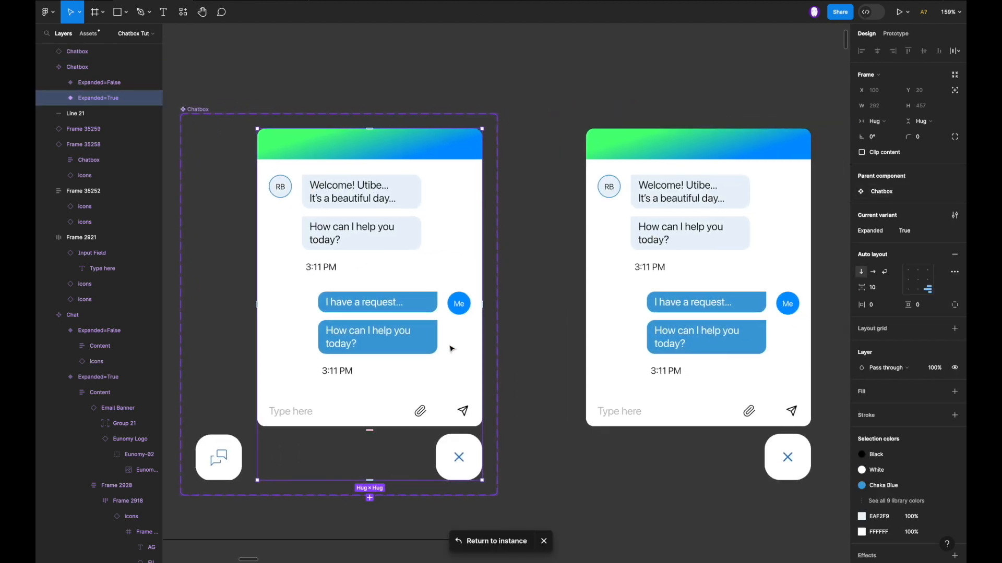
left_click(485, 543)
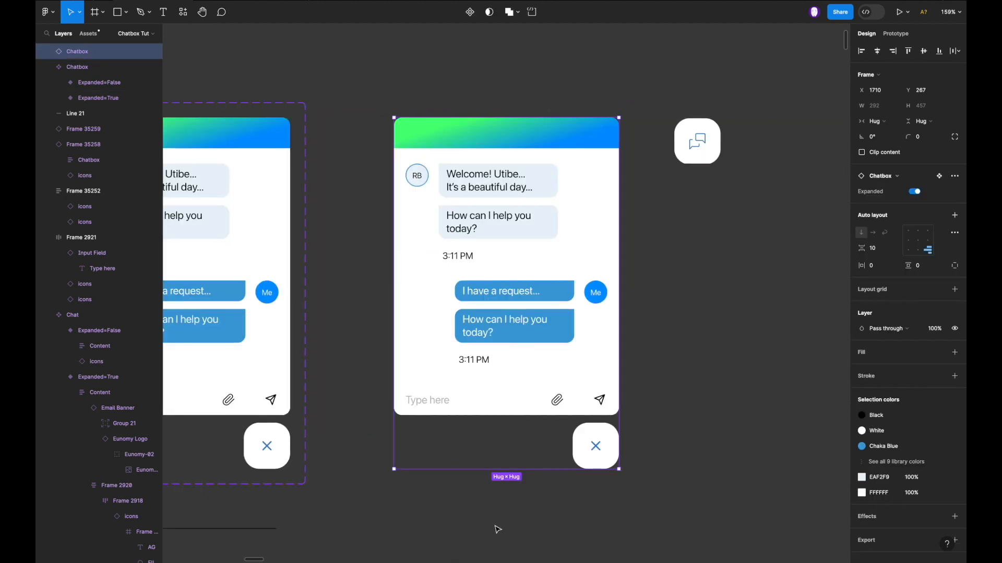
Switch Expanded off on the instance, visit its collapsed main component and return, and undo the switch.
left_click(916, 192)
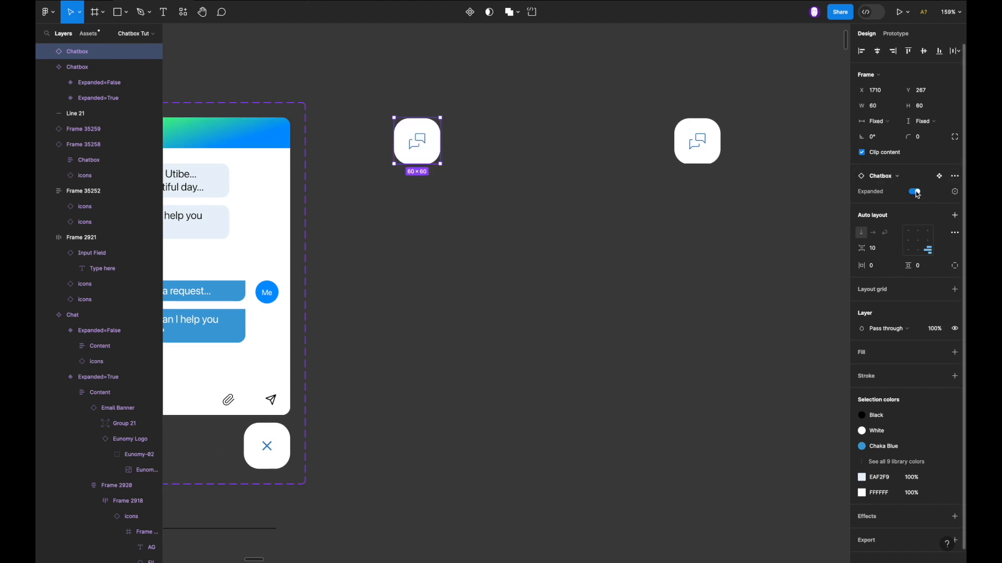
scroll(601, 180, "left", 5)
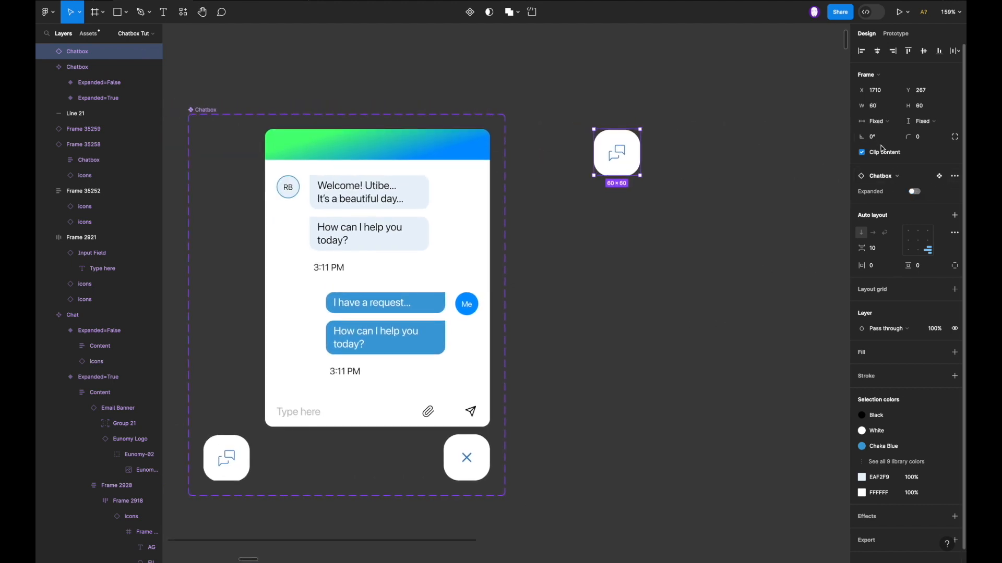
left_click(939, 176)
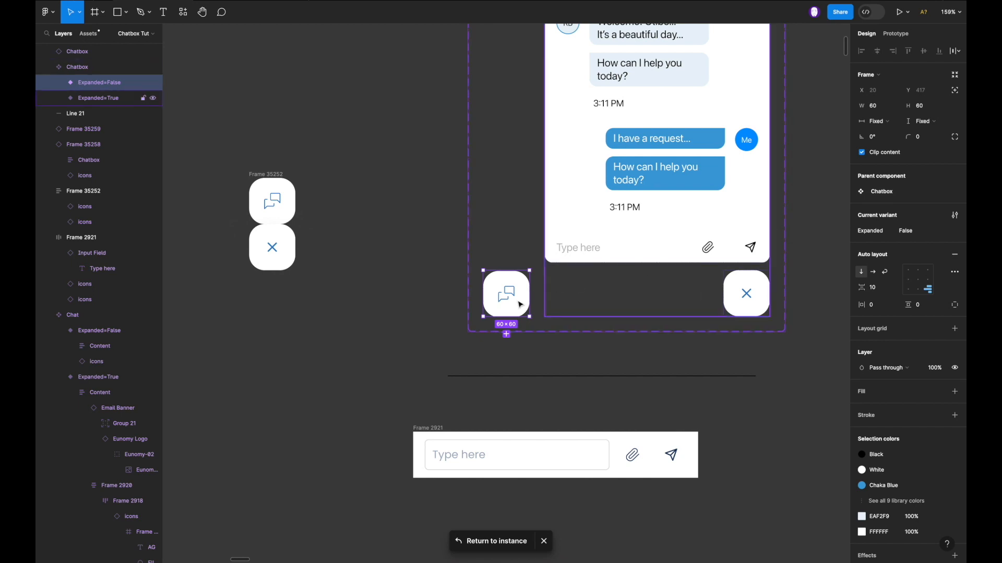
left_click(475, 540)
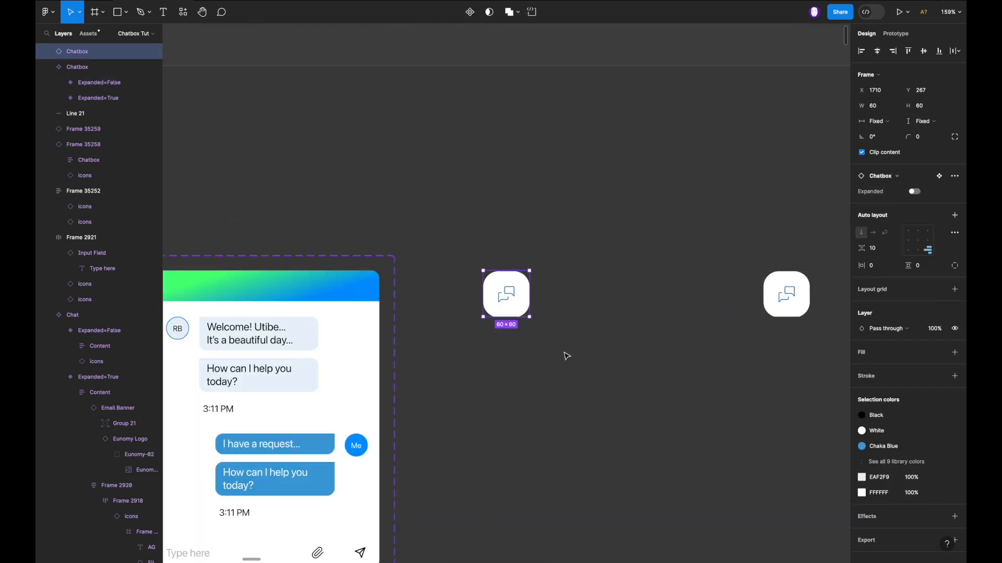
key("ctrl+z")
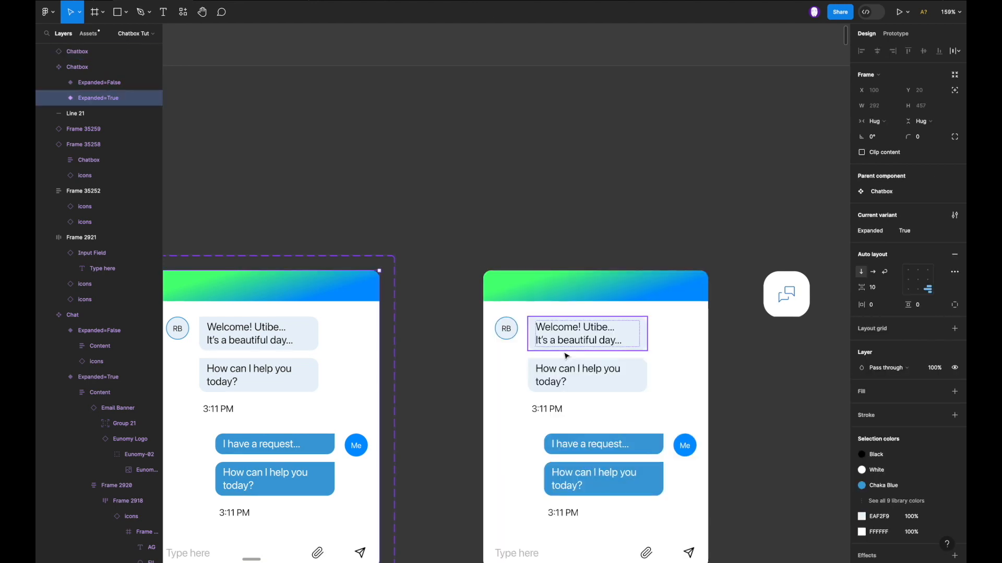
Add an on-click Change to interaction from the collapsed variant's message icon to the Expanded=True variant.
scroll(566, 355, "left", 6)
scroll(565, 355, "down", 4)
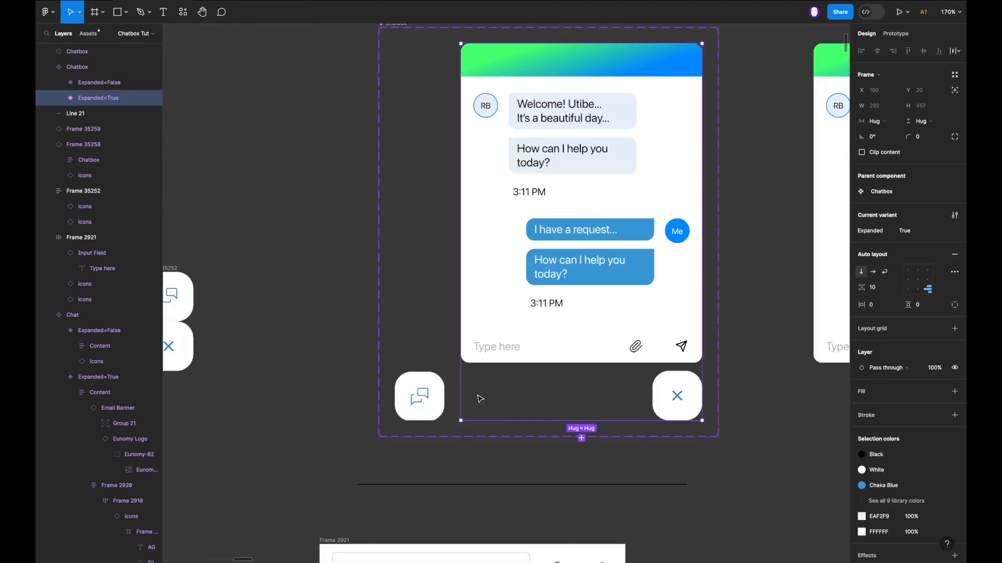
left_click(432, 384)
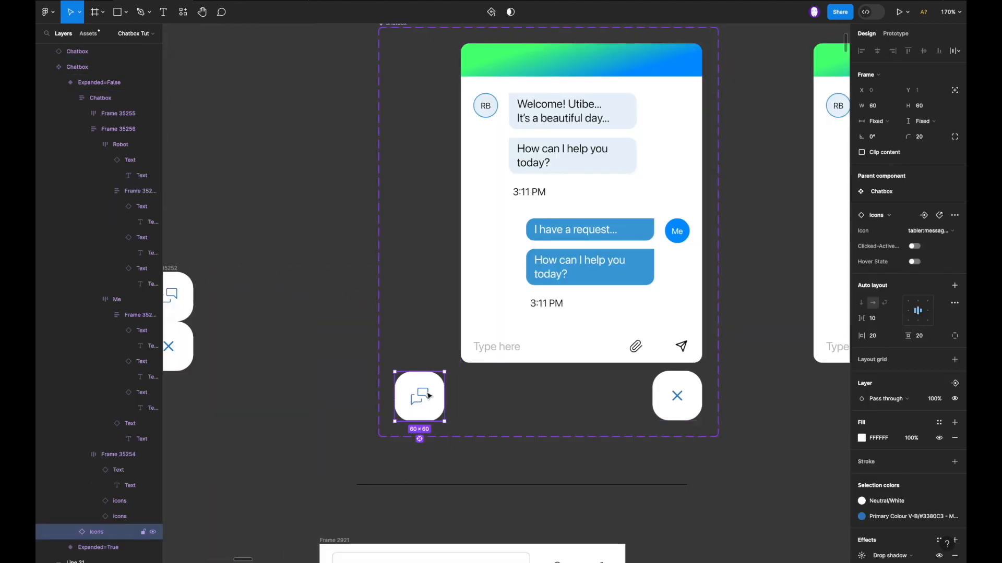
key("alt+9")
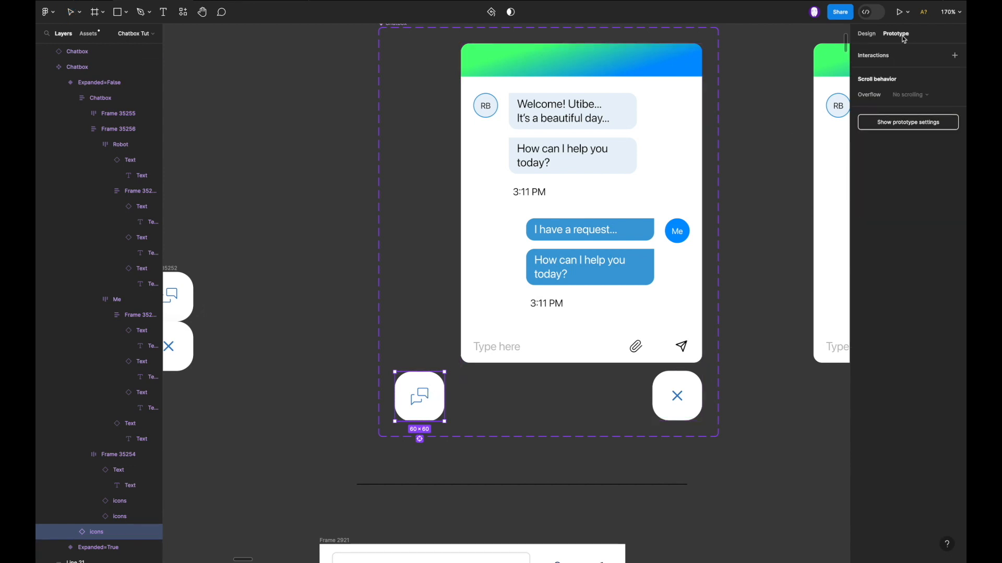
left_click_drag(444, 397, 468, 305)
left_click_drag(401, 363, 313, 257)
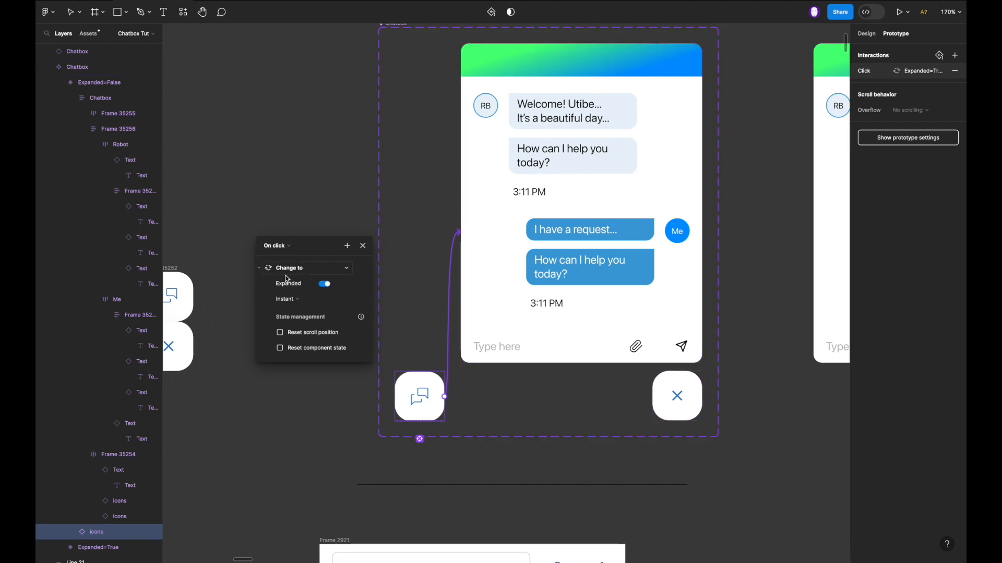
Set the message icon's click interaction to Smart animate with Ease in and out easing.
left_click(288, 301)
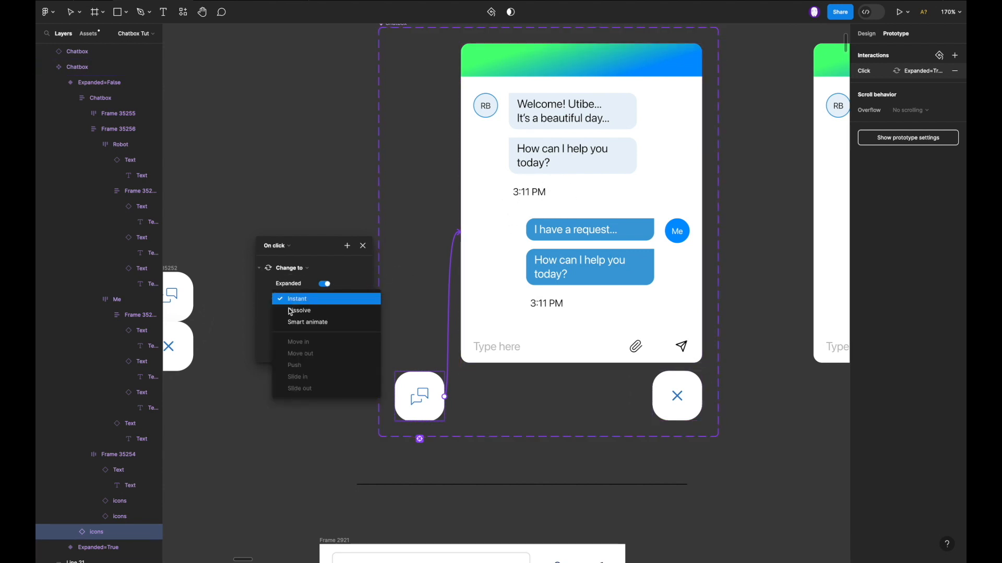
left_click(304, 323)
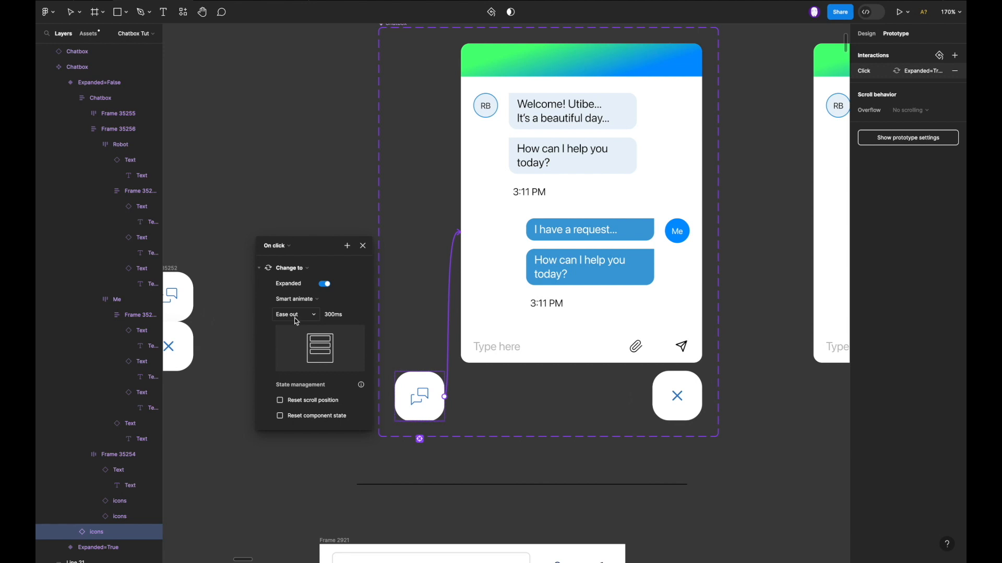
left_click(297, 315)
left_click(302, 324)
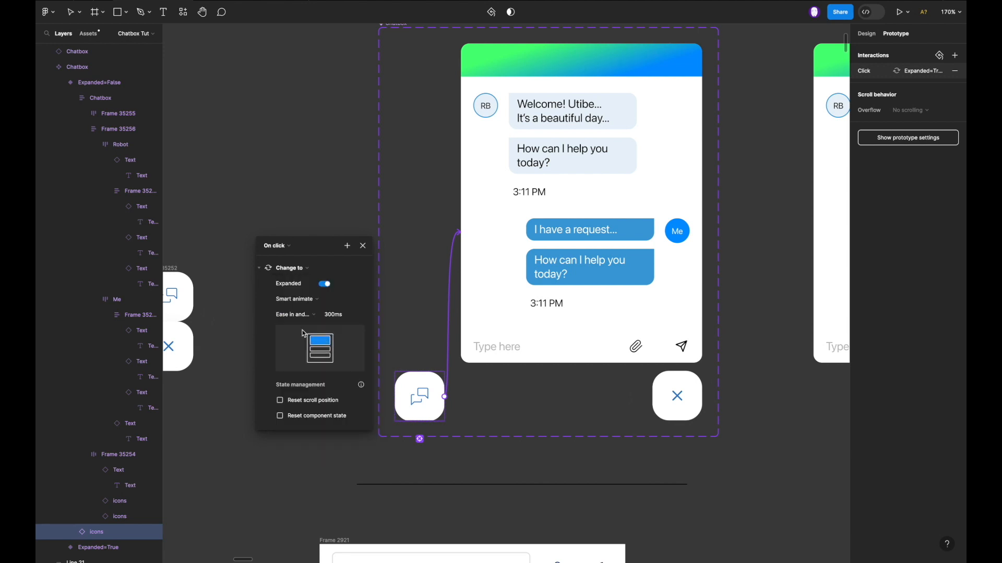
Try to reroute the Chatbox close icon's click connection from the Chat set to the collapsed Chatbox variant, and undo it.
left_click(666, 393)
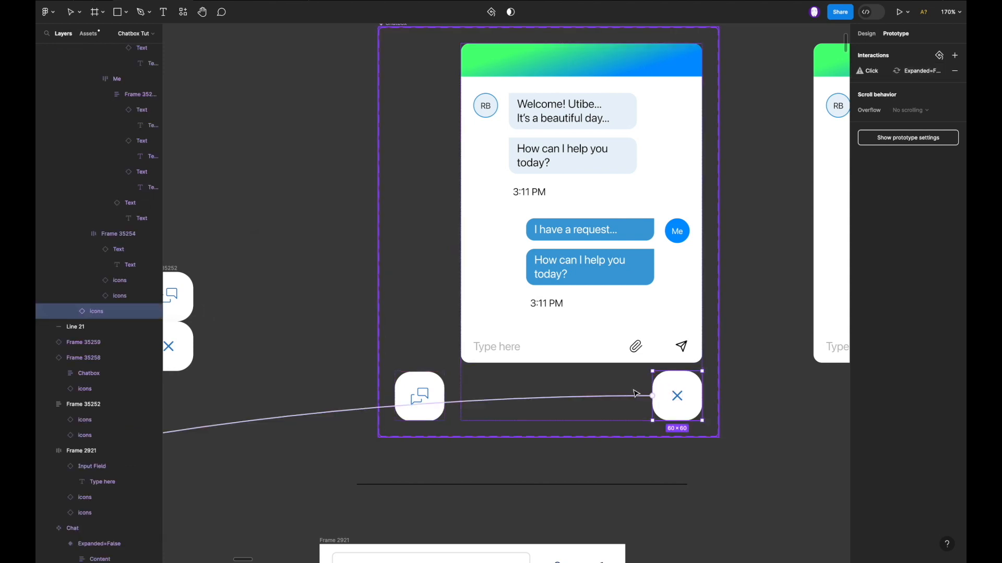
scroll(634, 392, "down", 6)
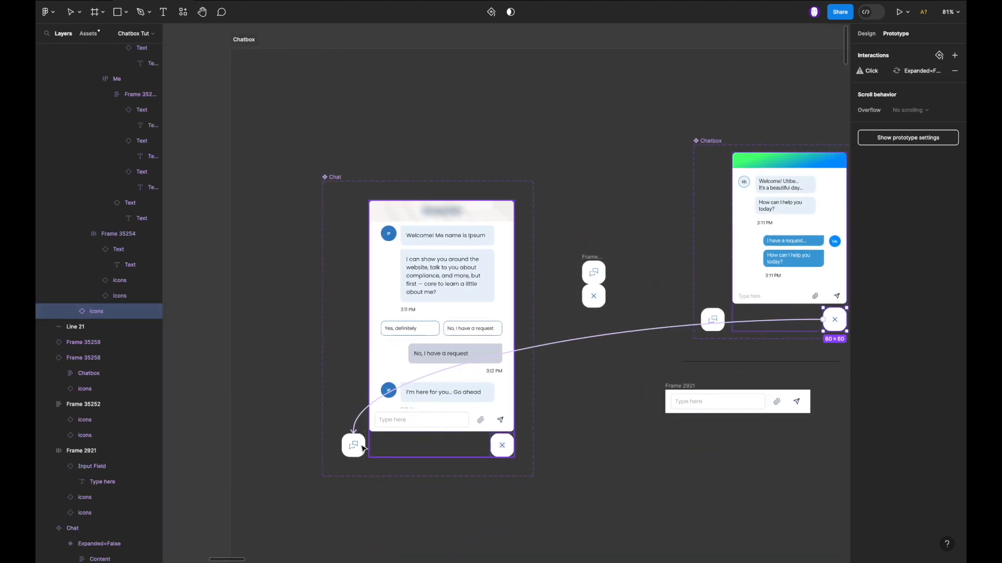
scroll(477, 360, "right", 4)
left_click(461, 373)
left_click_drag(462, 373, 621, 348)
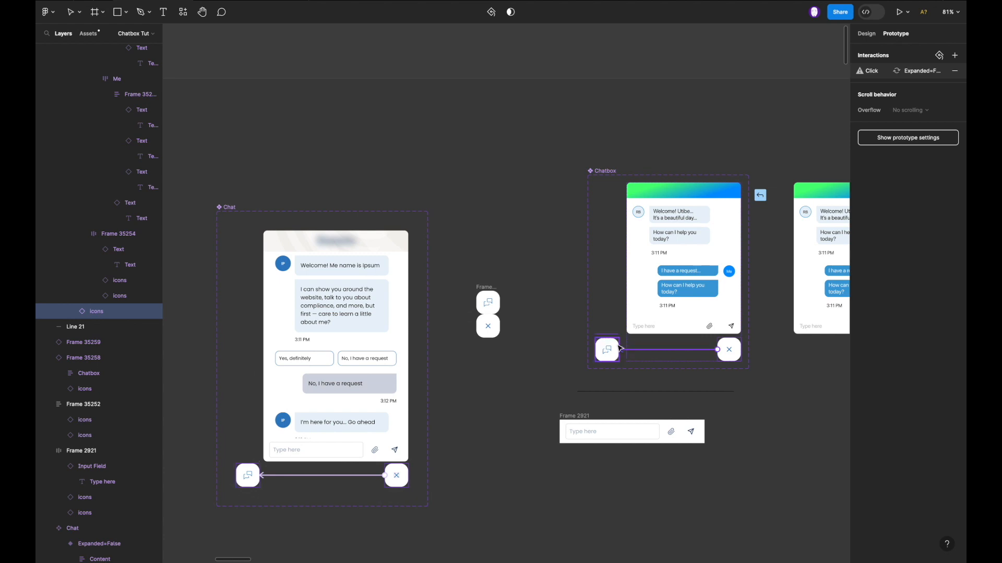
key("ctrl+z")
Remove the Chatbox close icon's click connection to the Chat set and reset the icon's interactions.
left_click(692, 350)
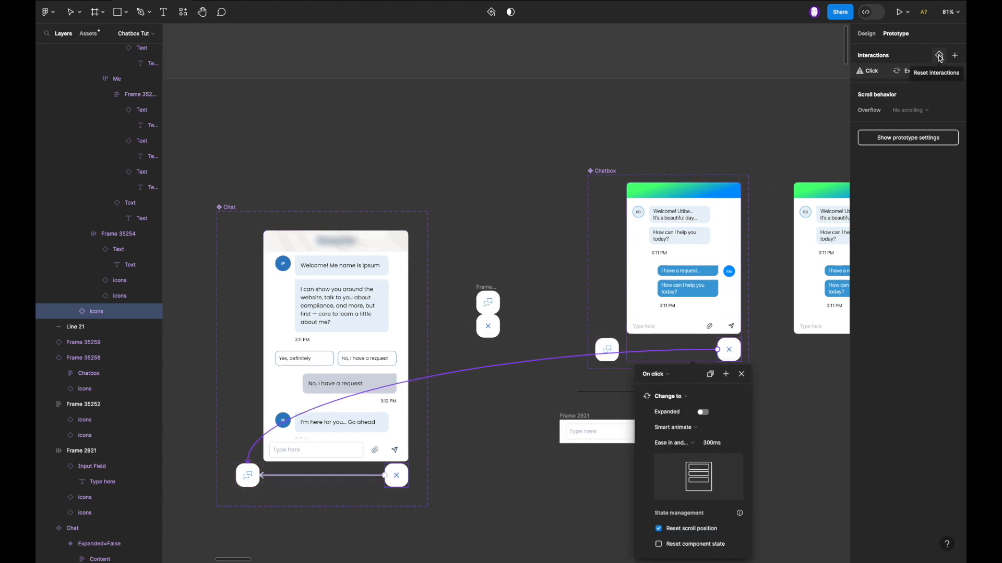
mouse_move(955, 75)
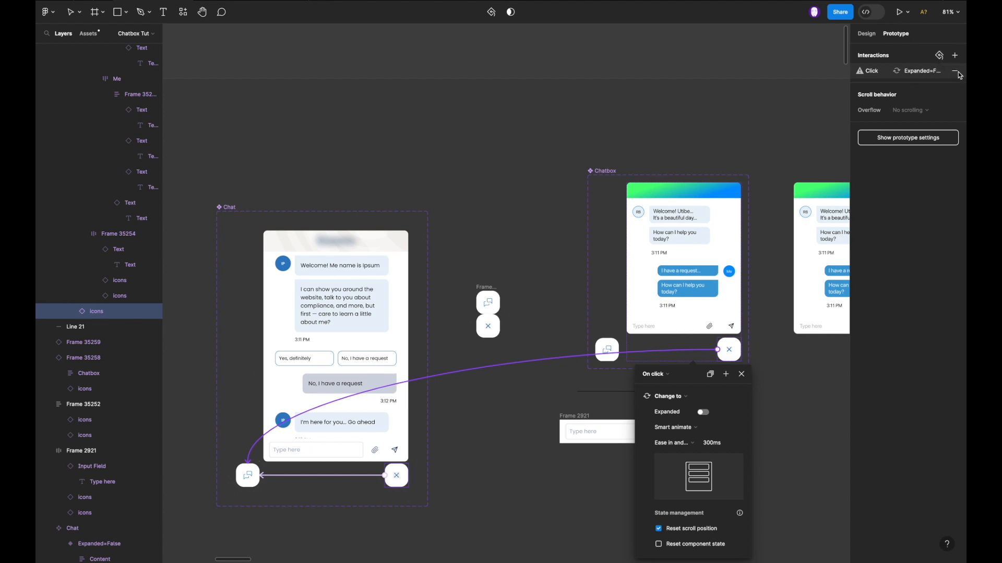
left_click(956, 73)
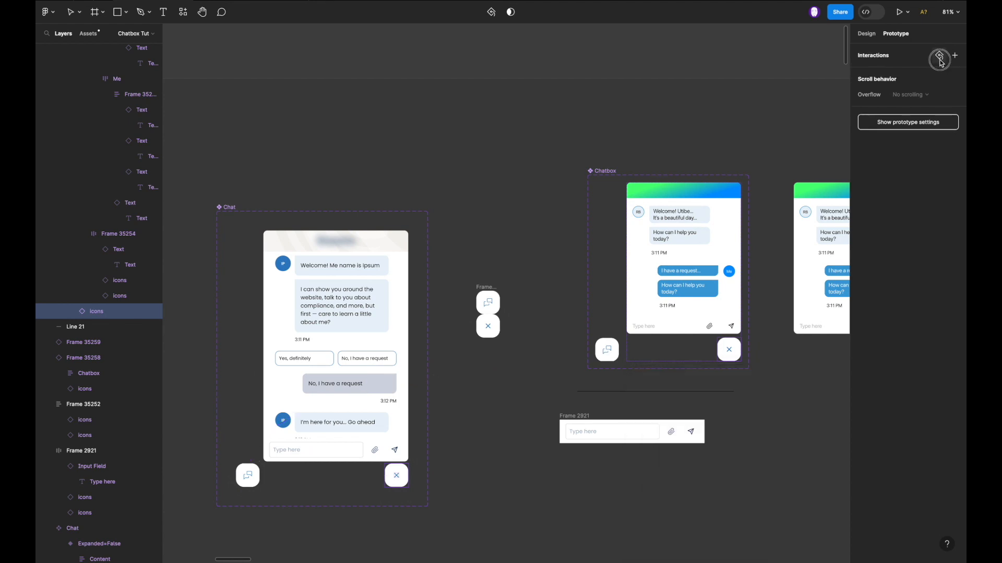
left_click(939, 58)
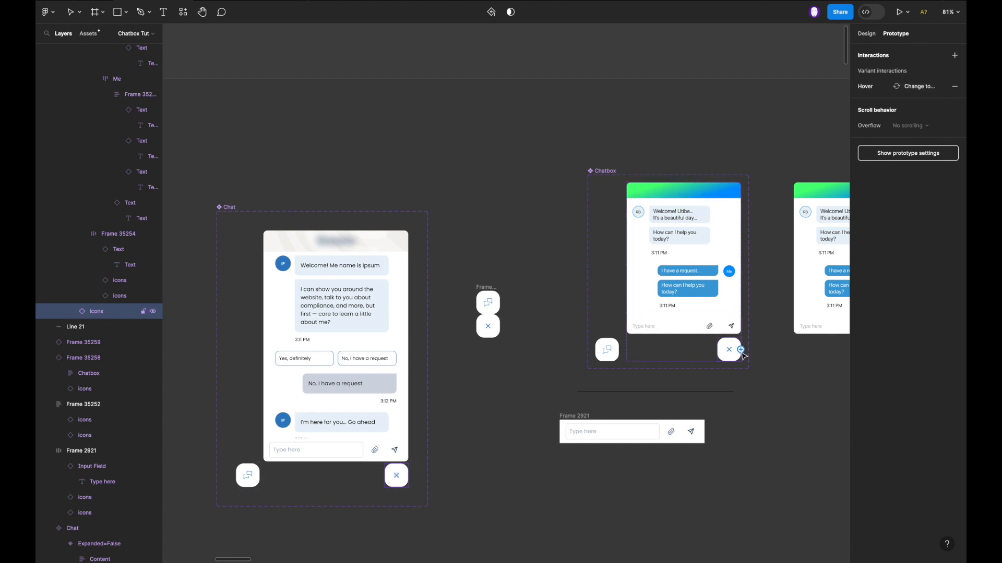
Remove the close icon's inherited hover interaction and restore it by resetting the icon's interactions.
scroll(740, 351, "up", 5)
scroll(741, 355, "up", 1)
left_click(955, 86)
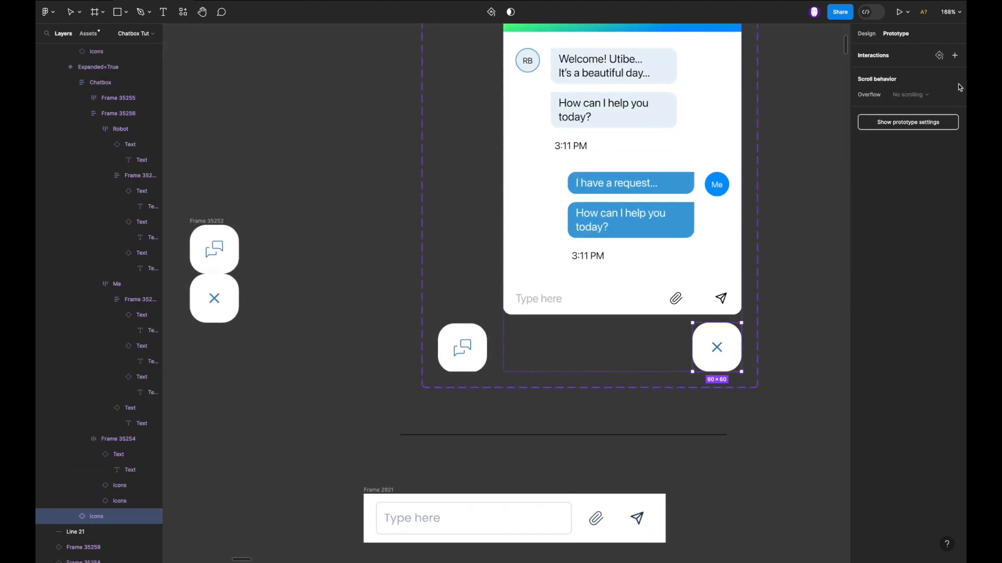
left_click(939, 56)
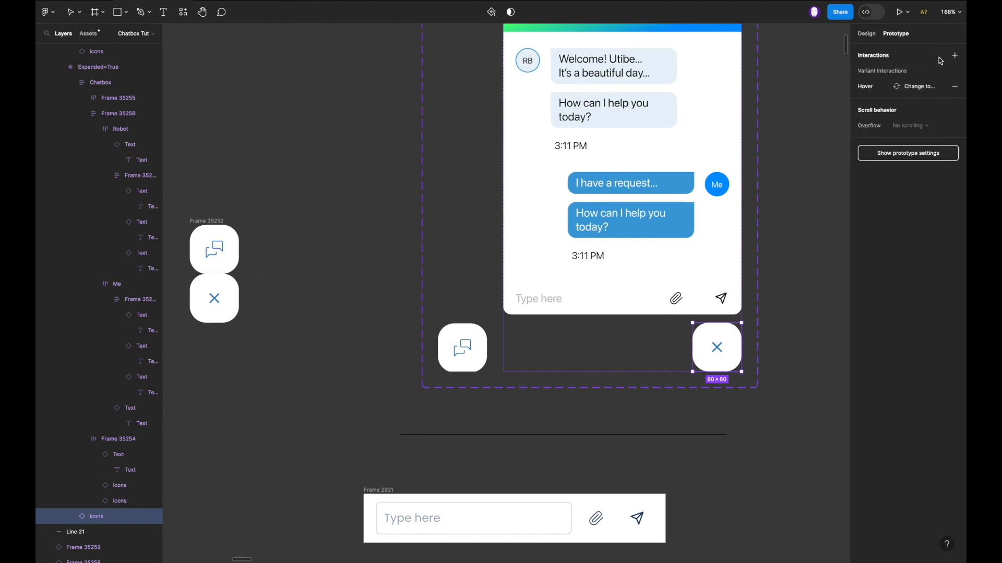
Replace the Chatbox close icon's hover interaction with a click change to the collapsed variant, using Smart animate with Ease in and out.
left_click(955, 87)
left_click_drag(693, 348, 481, 348)
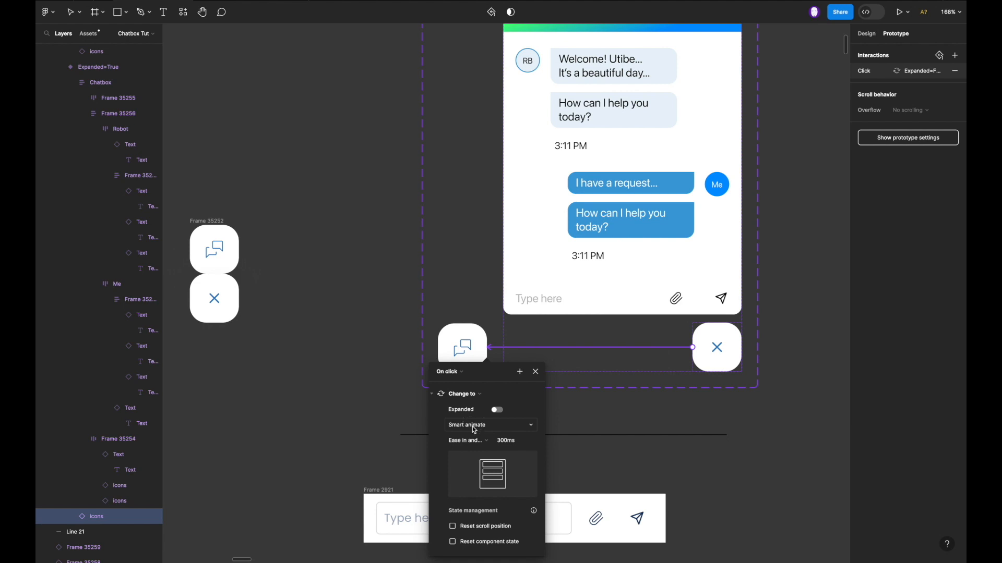
left_click(475, 427)
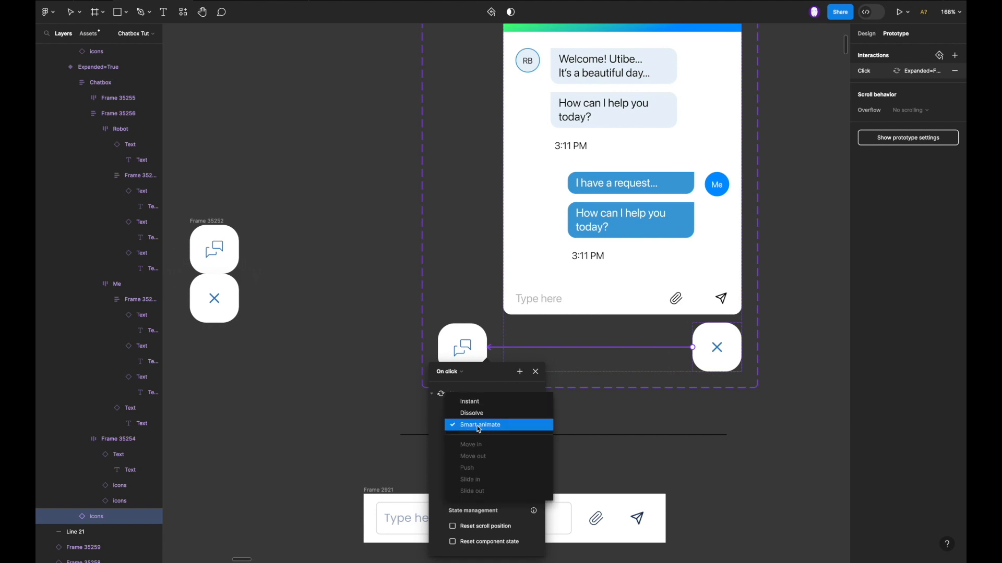
left_click(483, 426)
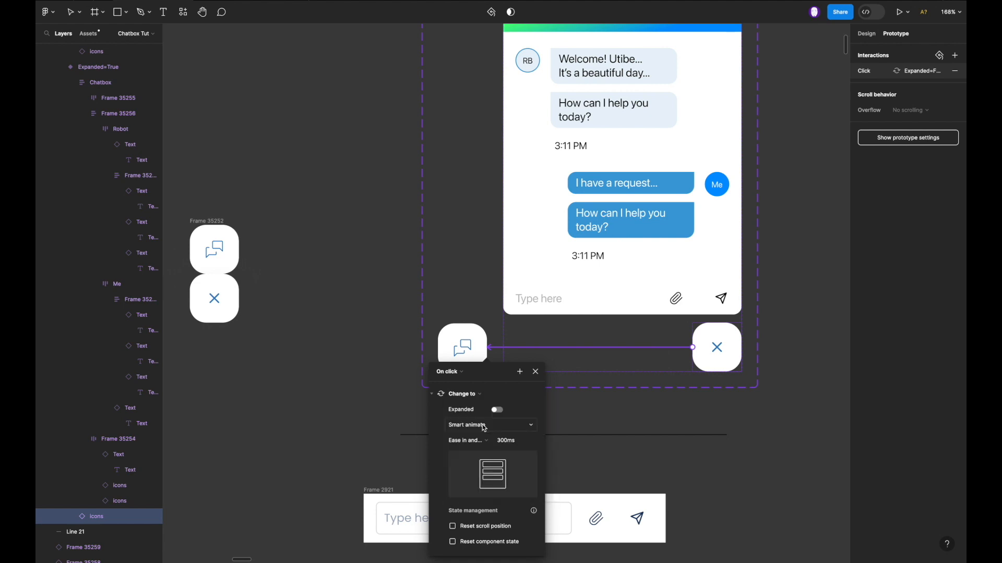
left_click(468, 441)
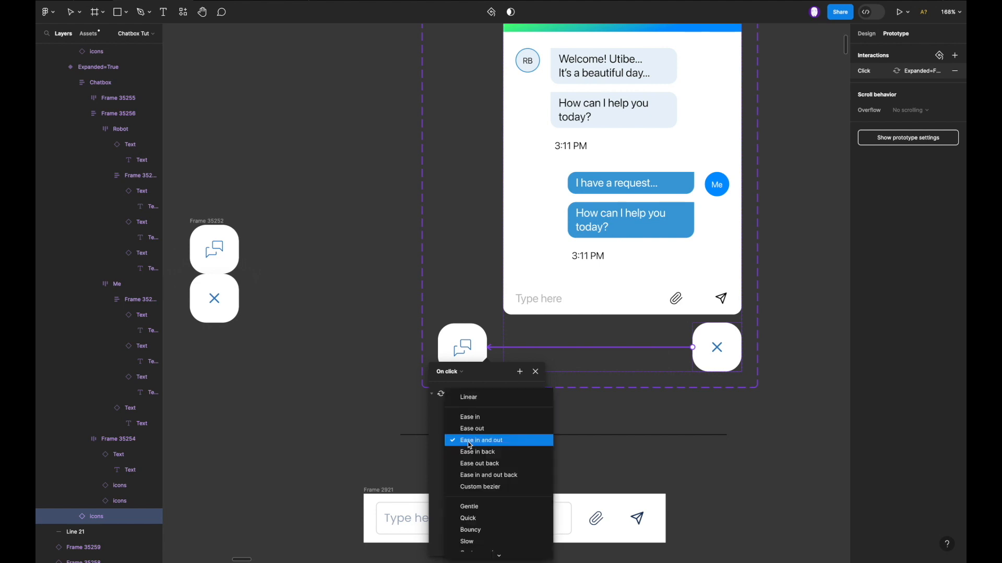
left_click(477, 443)
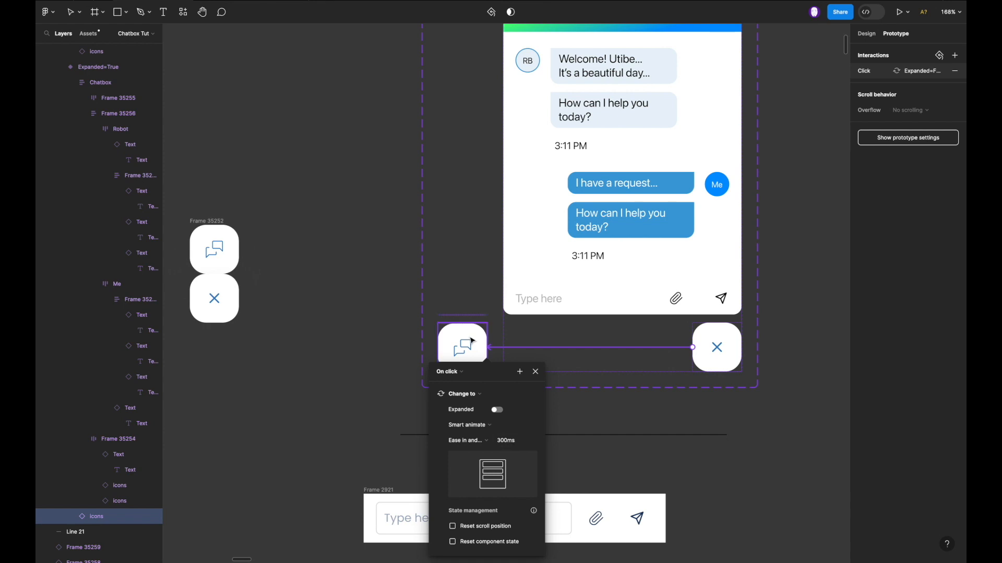
left_click(531, 352)
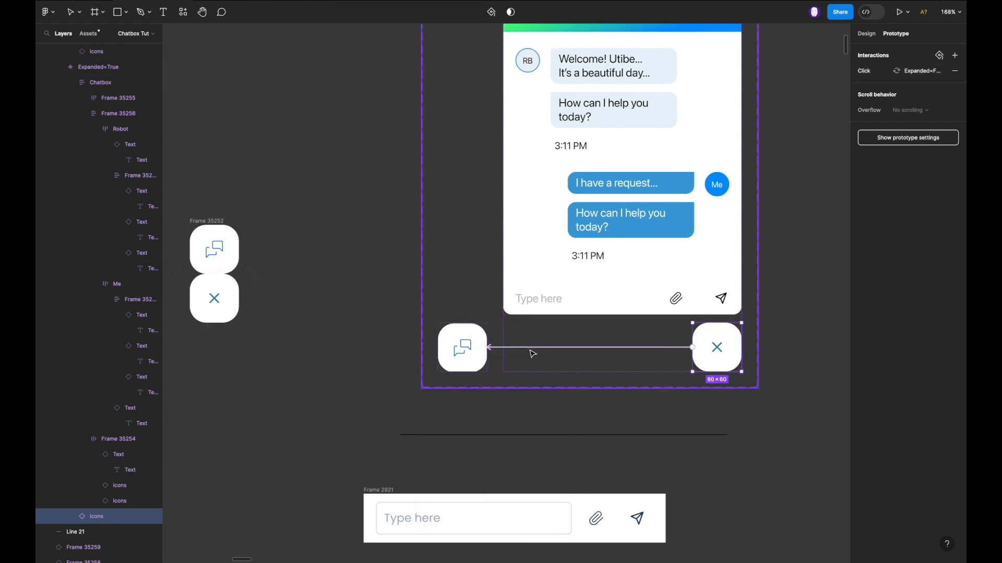
Create a MacBook Pro 16" frame and move it below the Chatbox component set.
scroll(531, 352, "down", 5)
scroll(531, 353, "up", 1)
scroll(531, 353, "up", 2)
scroll(531, 354, "down", 5)
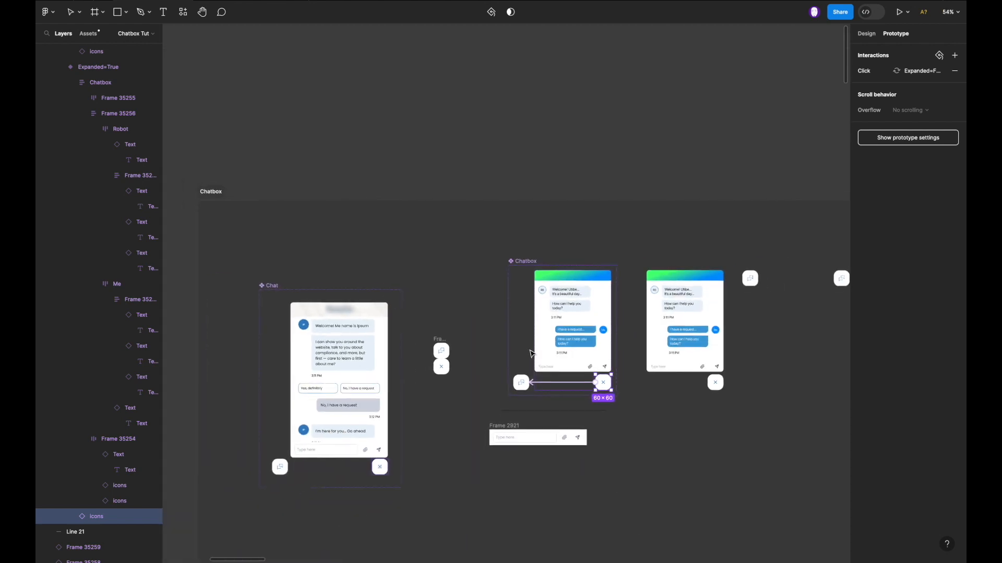
scroll(482, 324, "down", 3)
key("f")
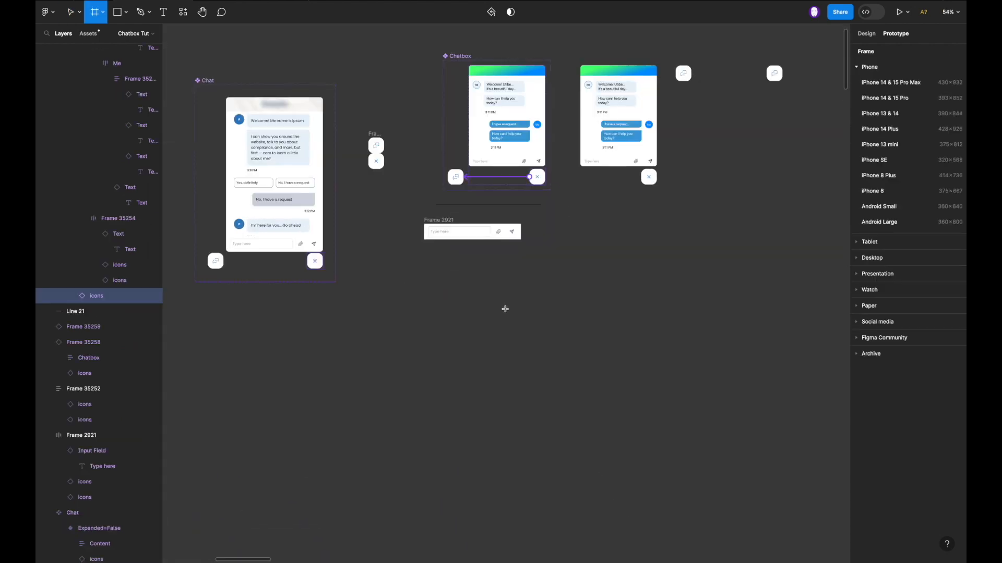
left_click(856, 259)
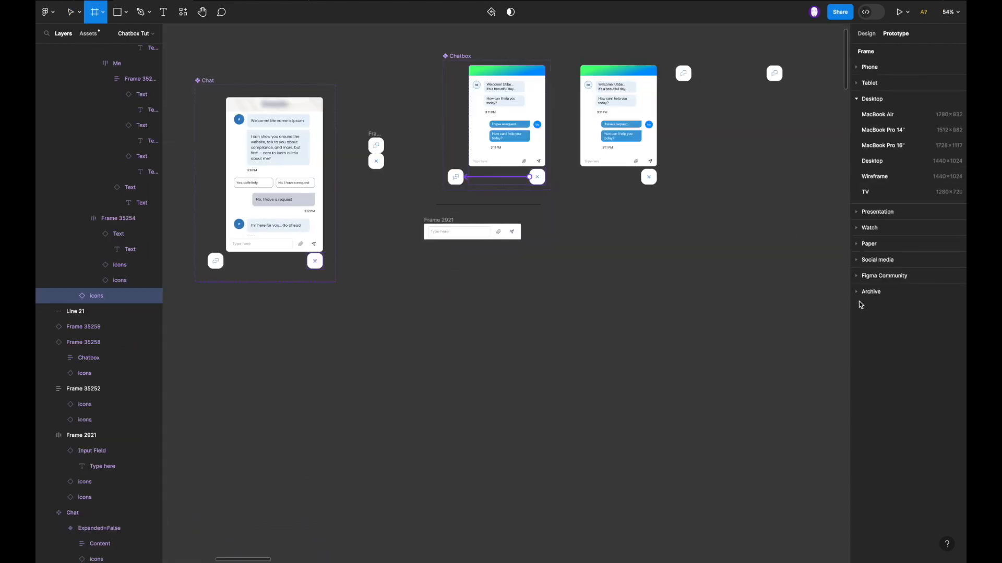
left_click(921, 153)
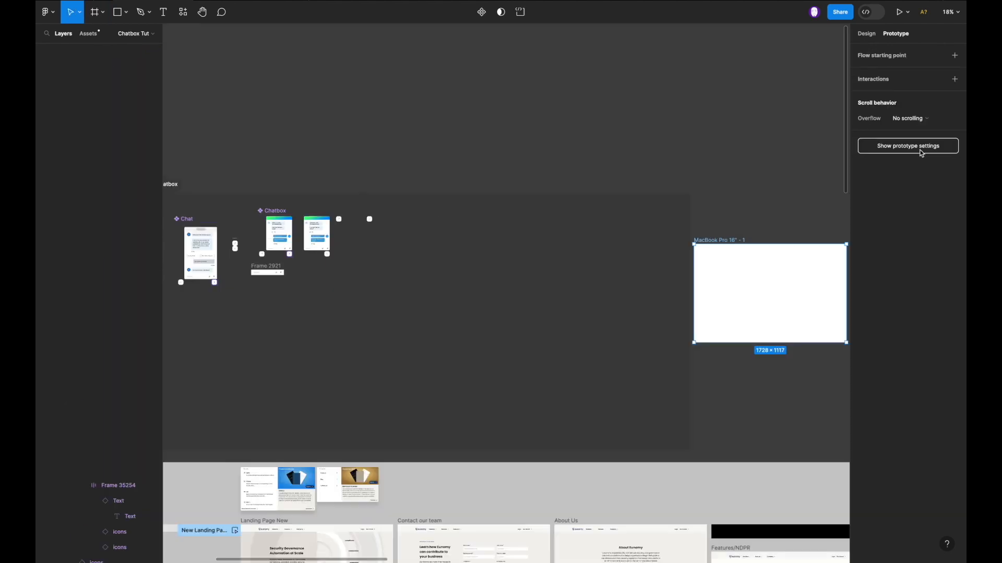
left_click_drag(744, 286, 306, 340)
scroll(306, 339, "left", 5)
scroll(306, 339, "down", 2)
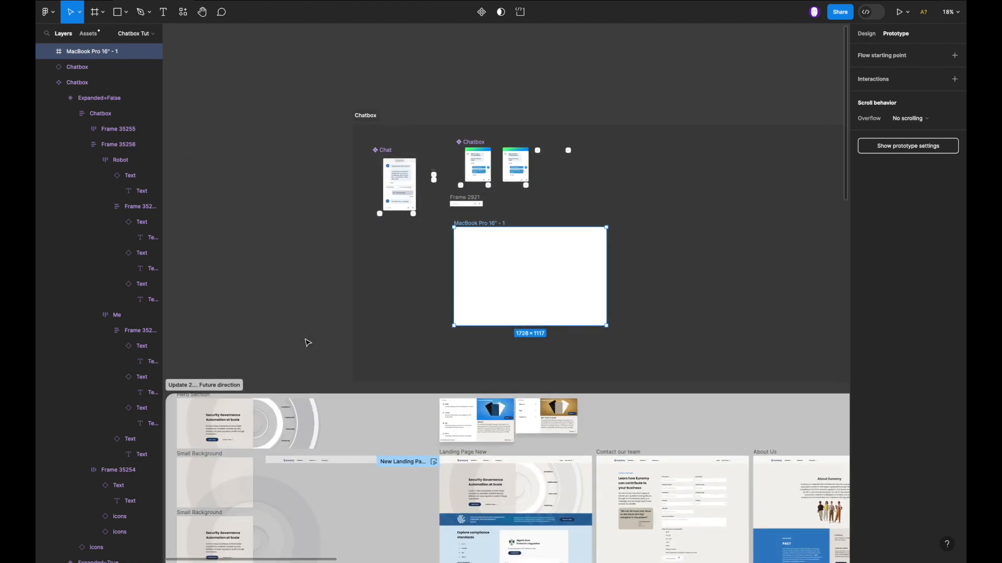
Move the expanded Chatbox instance into the lower-right area of the MacBook Pro frame.
scroll(516, 246, "up", 5, "ctrl")
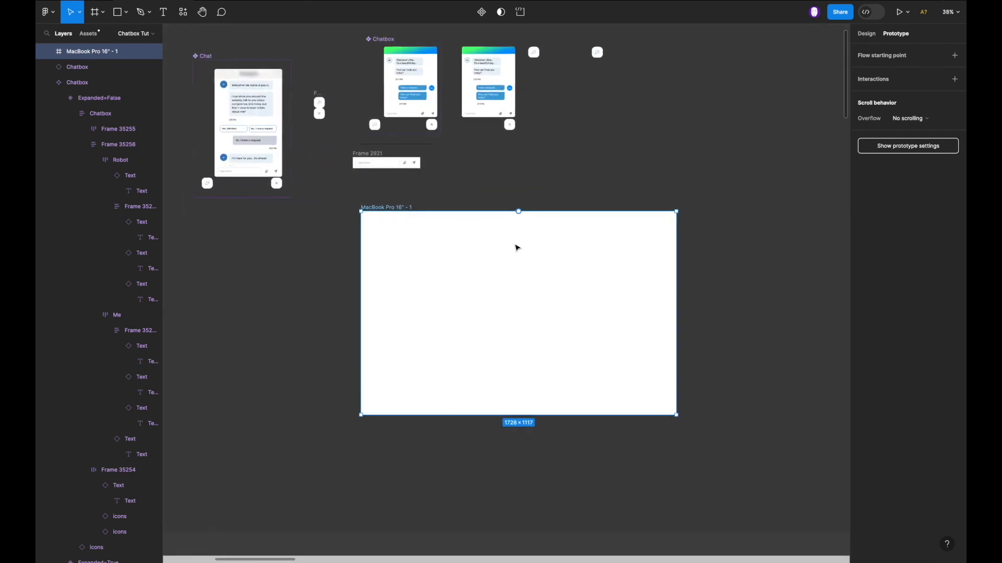
scroll(501, 219, "right", 3)
left_click_drag(445, 93, 566, 298)
left_click(385, 258)
left_click(360, 252)
Apply the Gray 6 colour style as the MacBook Pro frame's fill.
left_click(337, 203)
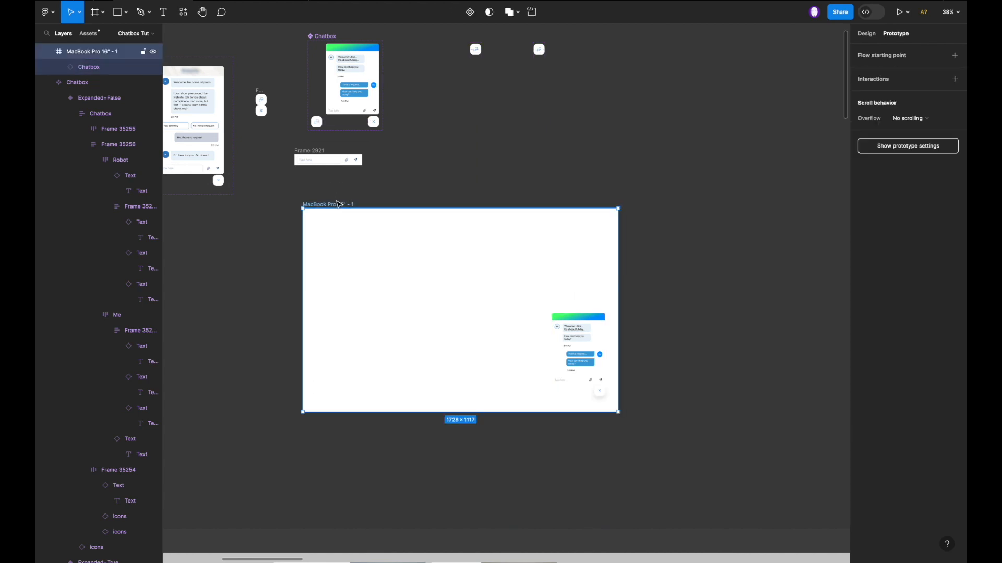
left_click(866, 33)
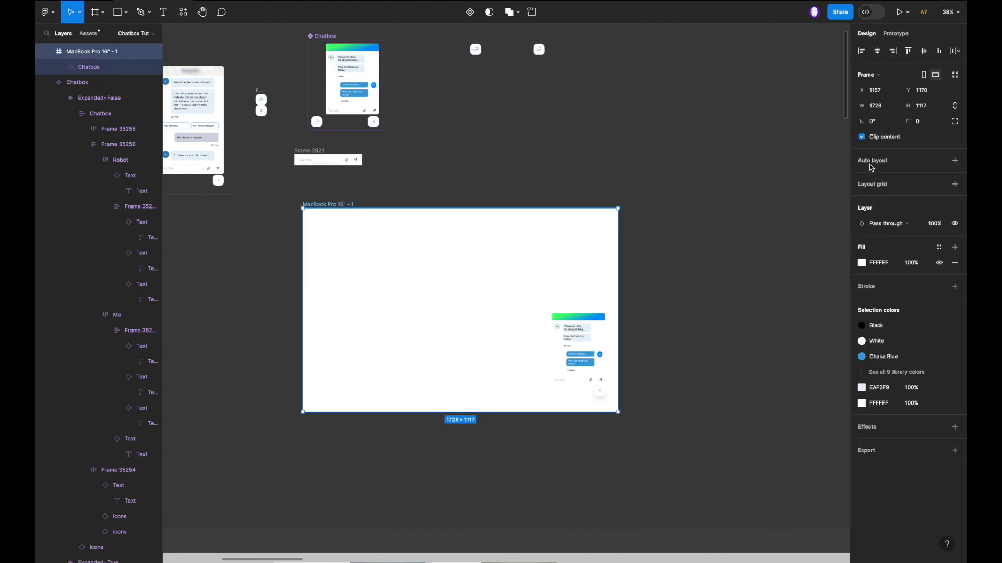
left_click(939, 341)
left_click(772, 429)
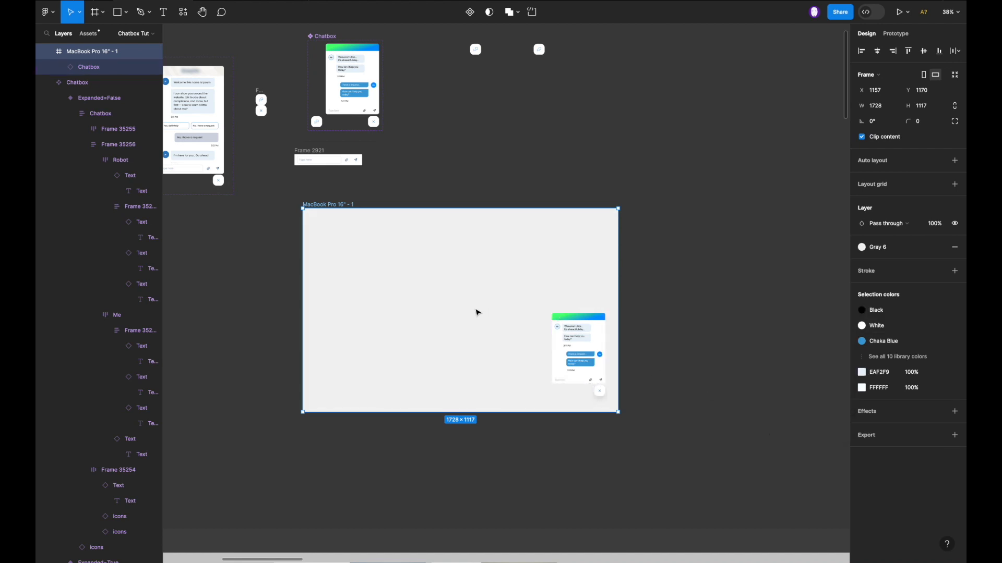
Preview the MacBook Pro frame's prototype and test collapsing and expanding the chatbox with its close and message icons.
key("shift+space")
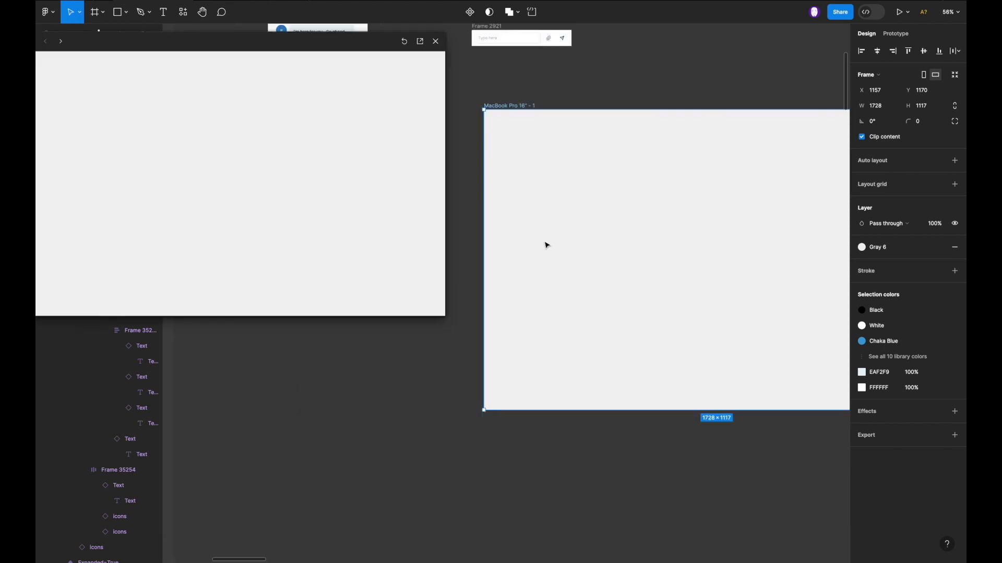
scroll(545, 245, "right", 3)
scroll(546, 245, "up", 2)
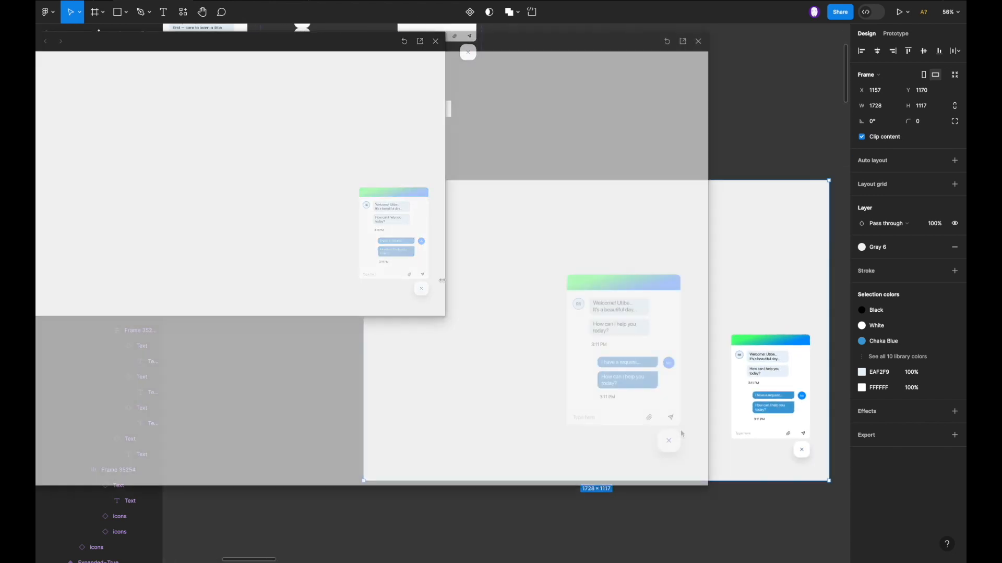
left_click(668, 443)
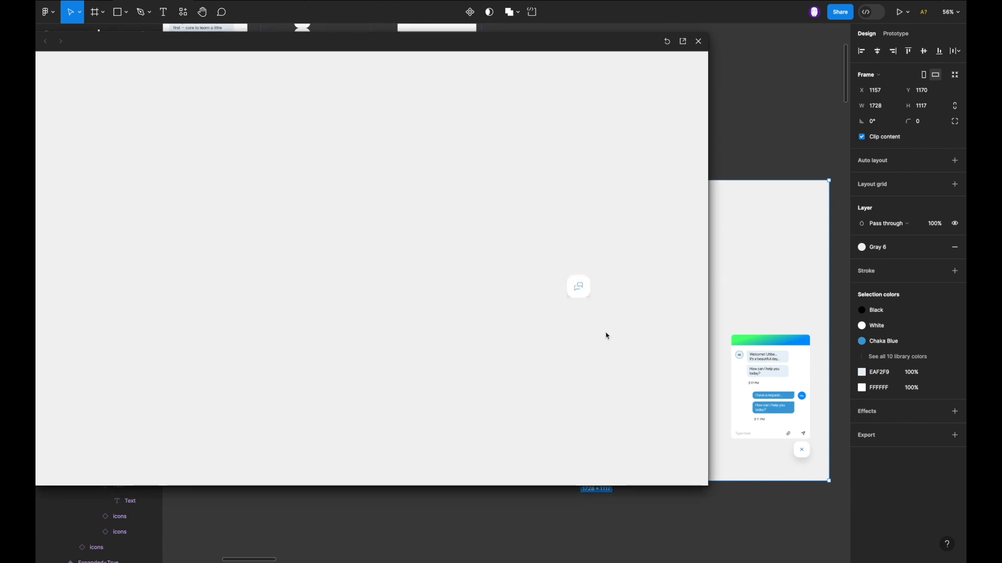
left_click(585, 291)
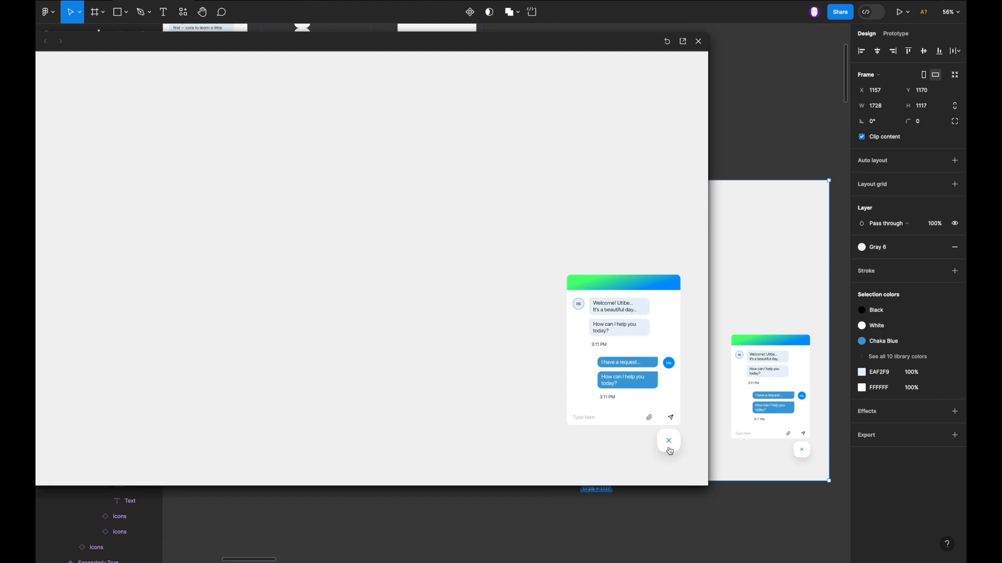
left_click(698, 41)
Align the Chatbox instance to the right and bottom edges of the MacBook Pro frame.
scroll(673, 217, "down", 3)
scroll(673, 217, "right", 3)
scroll(674, 217, "up", 3)
left_click(690, 357)
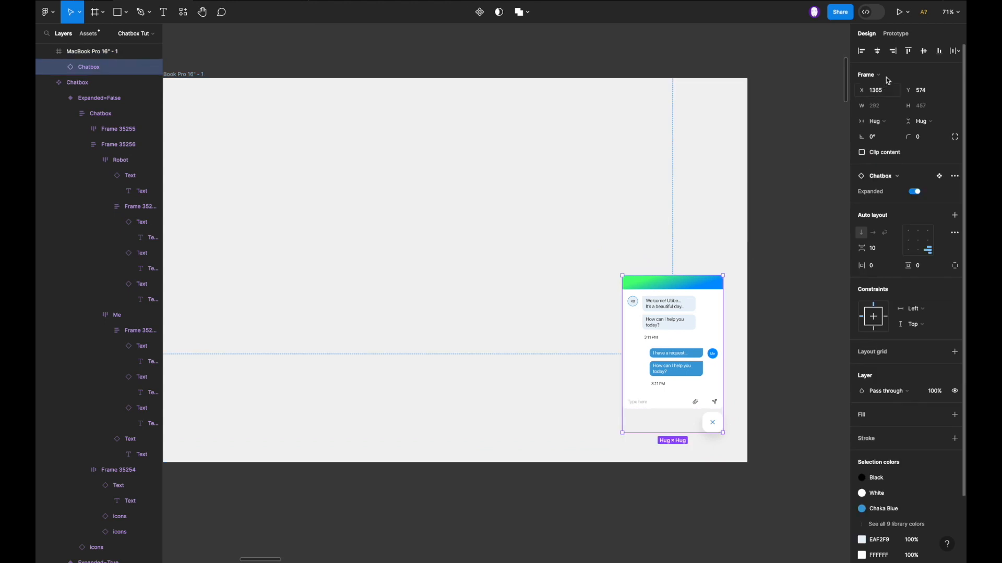
left_click(892, 51)
left_click(939, 50)
Offset the Chatbox instance 50 px from the frame's right edge and 60 px from its bottom edge.
key("shift+Up")
key("shift+Up")
key("shift+Up")
key("shift+Up")
key("shift+Left")
key("shift+Left")
key("shift+Left")
key("shift+Left")
key("shift+Left")
key("shift+Up")
key("shift+Up")
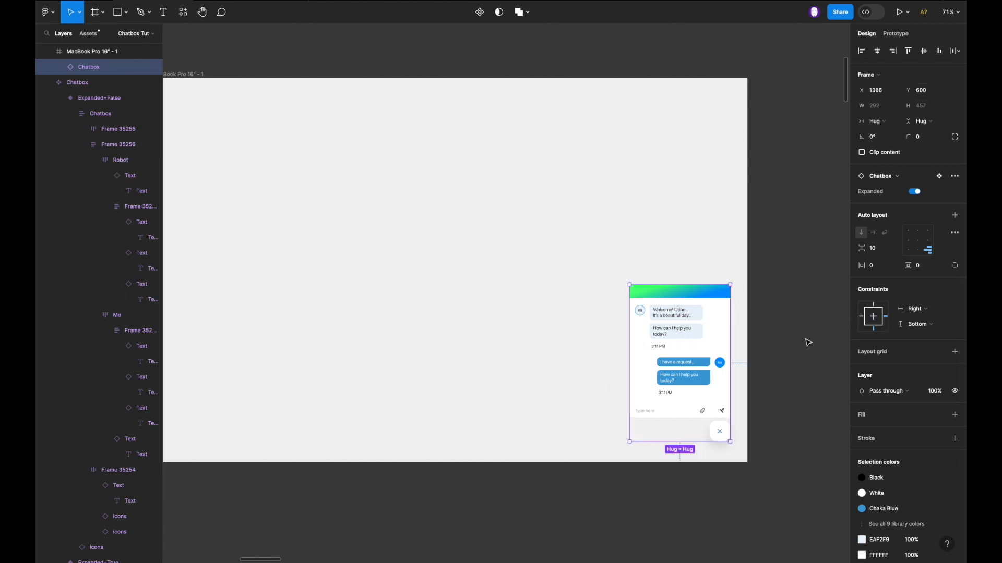
Preview the MacBook Pro frame again and repeatedly toggle the repositioned chatbox between collapsed and expanded.
scroll(652, 386, "down", 5)
left_click(541, 351)
left_click(668, 365)
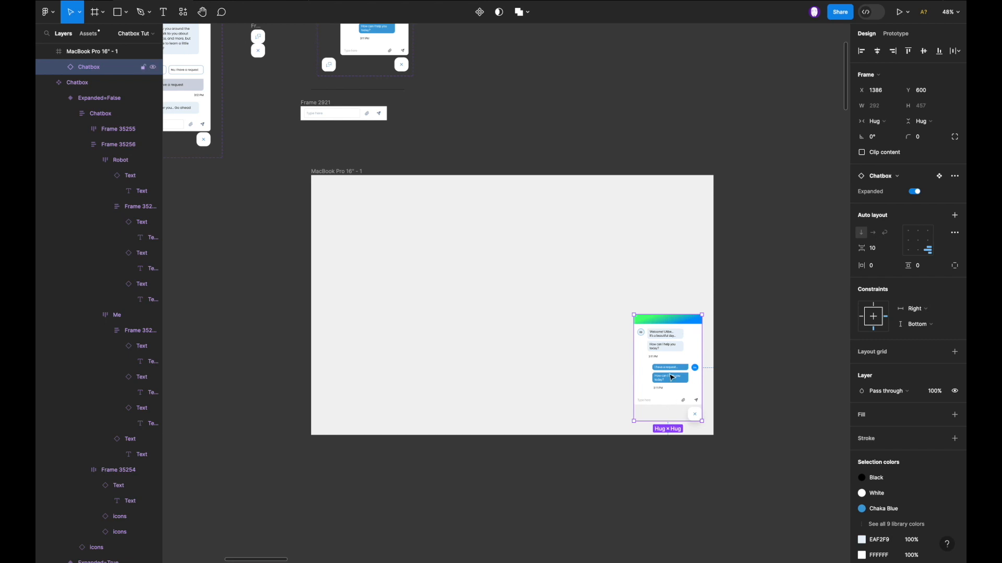
left_click(525, 297)
key("shift+space")
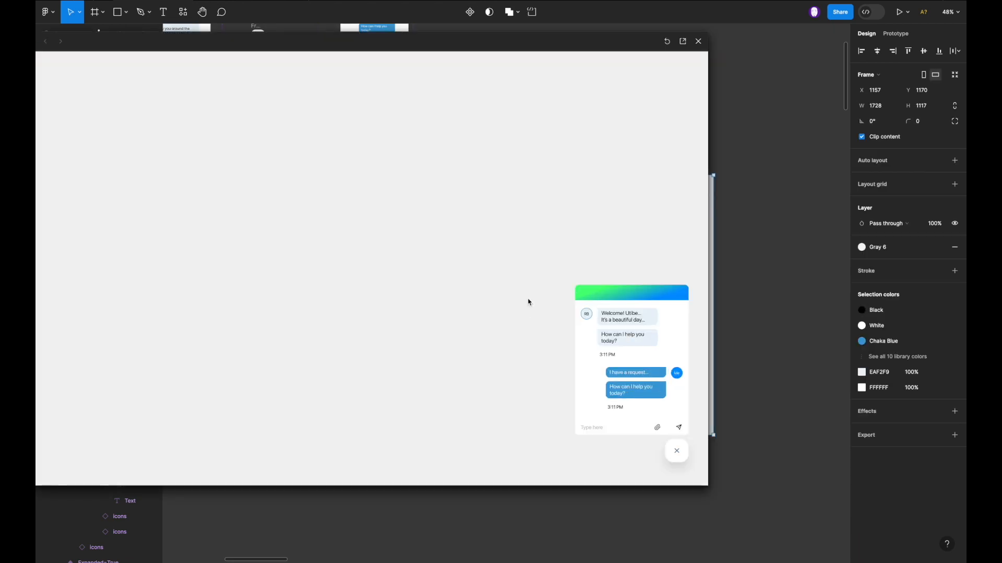
left_click(676, 453)
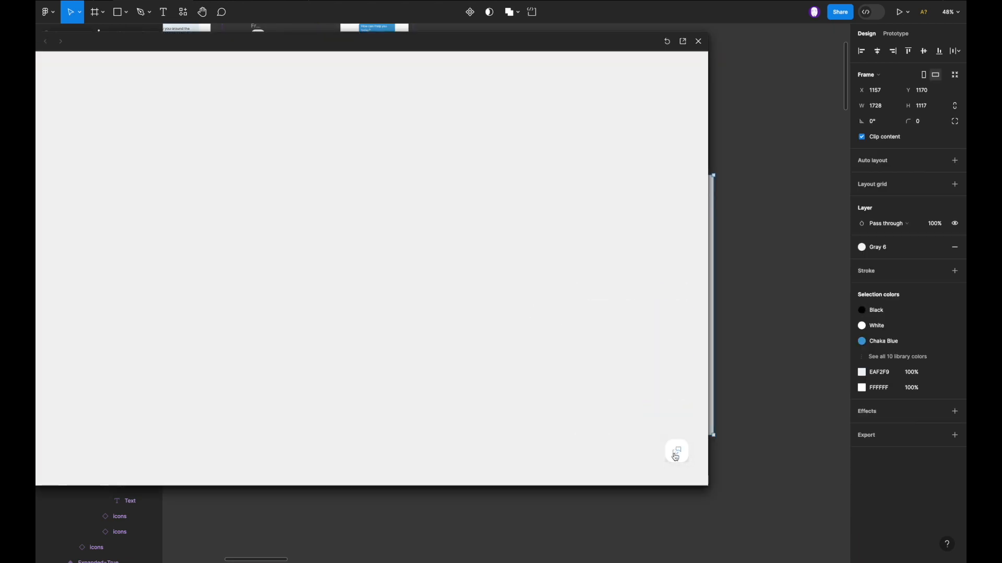
left_click(672, 461)
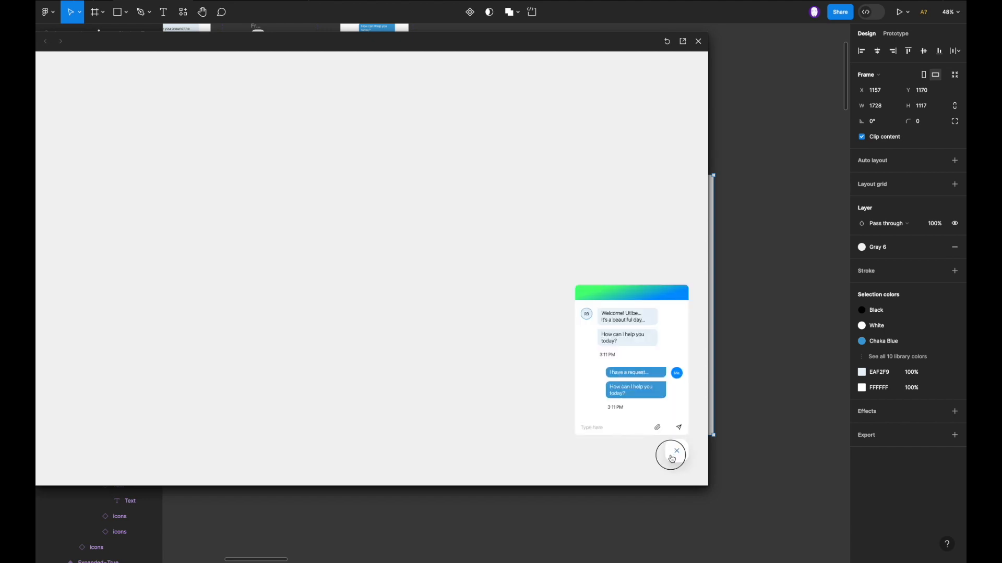
left_click(673, 460)
left_click(672, 460)
left_click(672, 460)
left_click(672, 460)
left_click(672, 460)
left_click(672, 460)
left_click(672, 460)
left_click(698, 41)
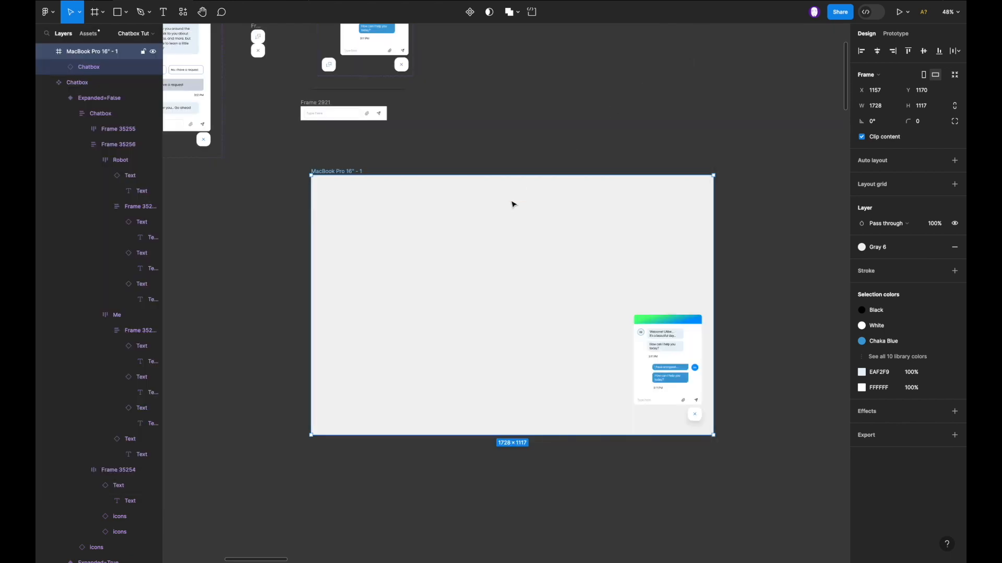
Turn off the Expanded property of the Chatbox instance in the MacBook Pro frame.
scroll(511, 204, "up", 3)
scroll(513, 204, "up", 4)
scroll(513, 204, "left", 2)
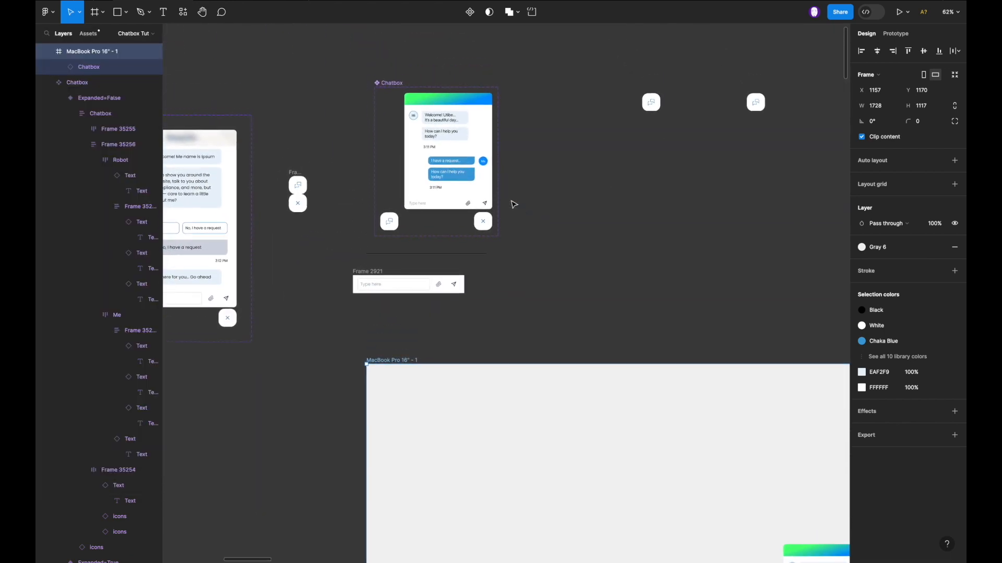
scroll(514, 204, "down", 8)
scroll(513, 204, "right", 3)
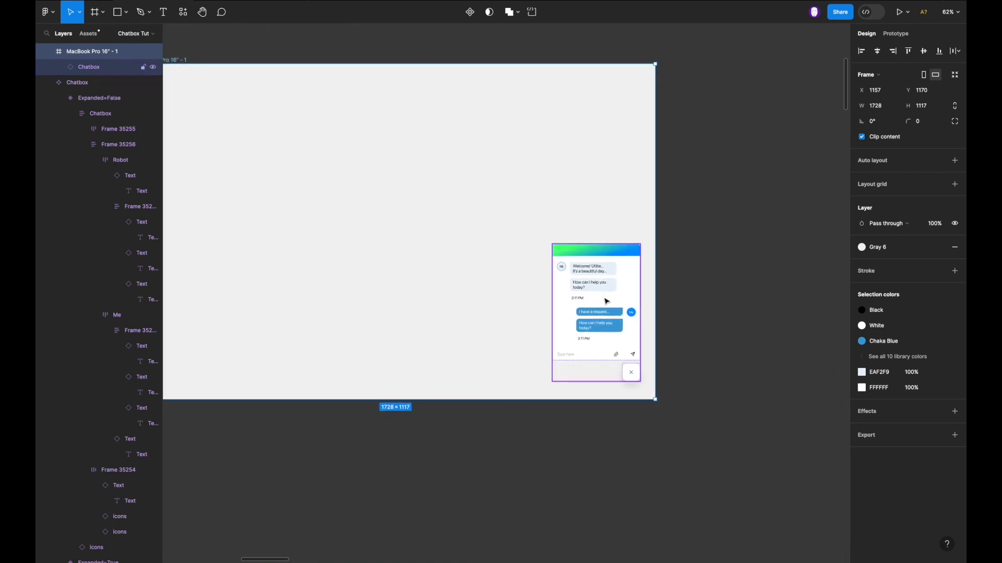
left_click(604, 297)
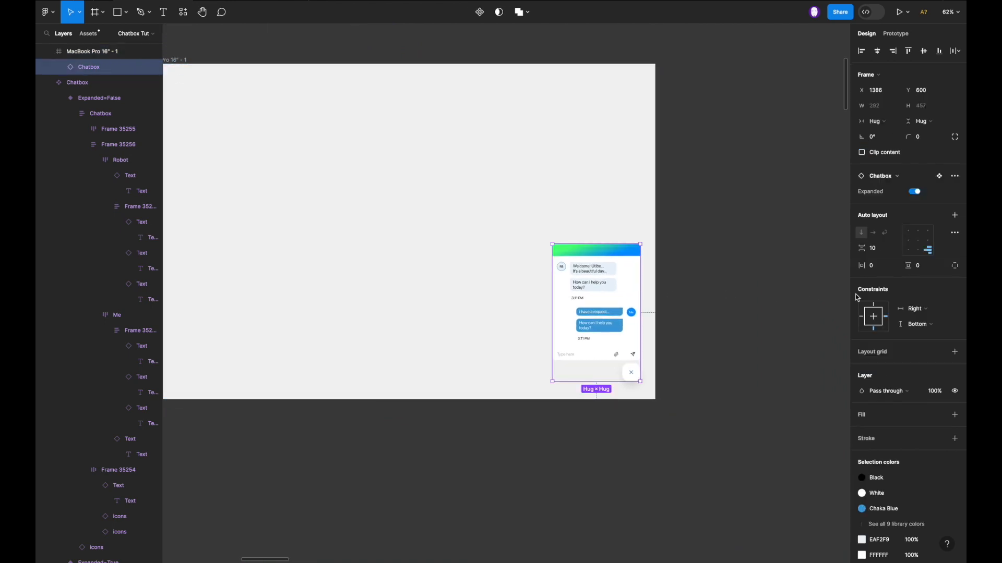
left_click(915, 192)
Copy the "How can I help you today?" text bubble from the expanded Chatbox variant into the MacBook Pro frame.
scroll(649, 346, "left", 5)
scroll(649, 347, "down", 2)
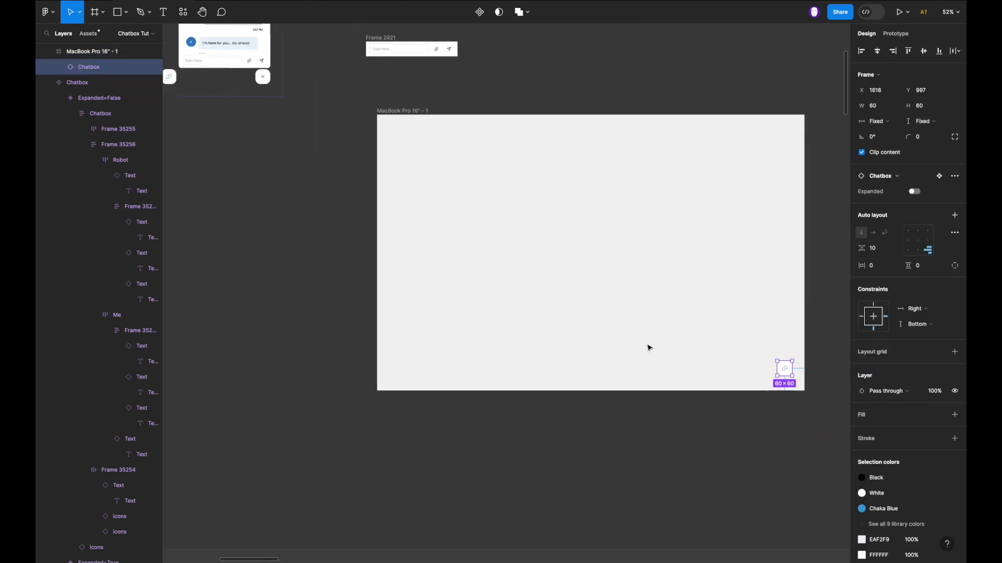
scroll(648, 346, "down", 1)
scroll(648, 346, "up", 4)
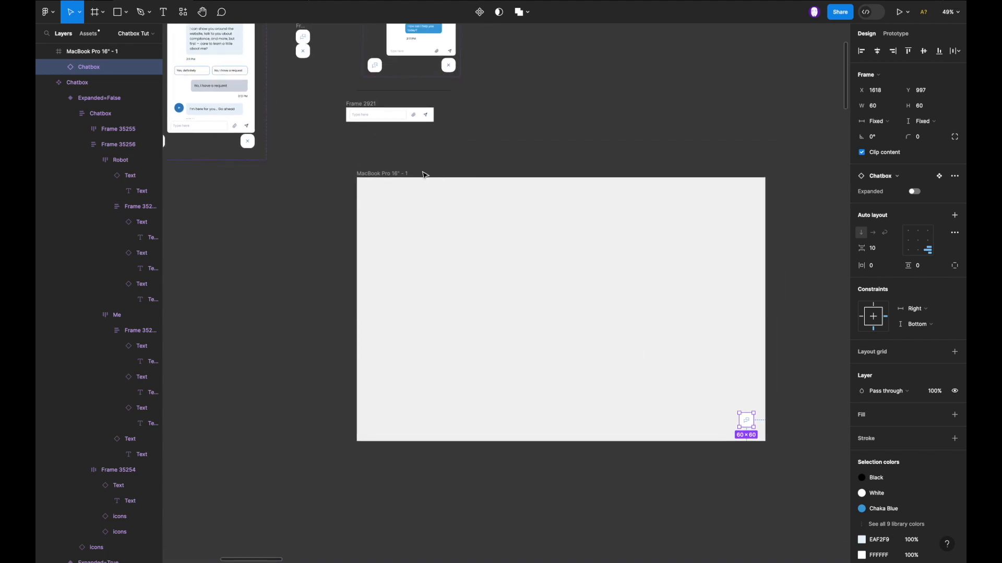
scroll(423, 172, "up", 3)
scroll(423, 172, "left", 1)
left_click(418, 92, "super")
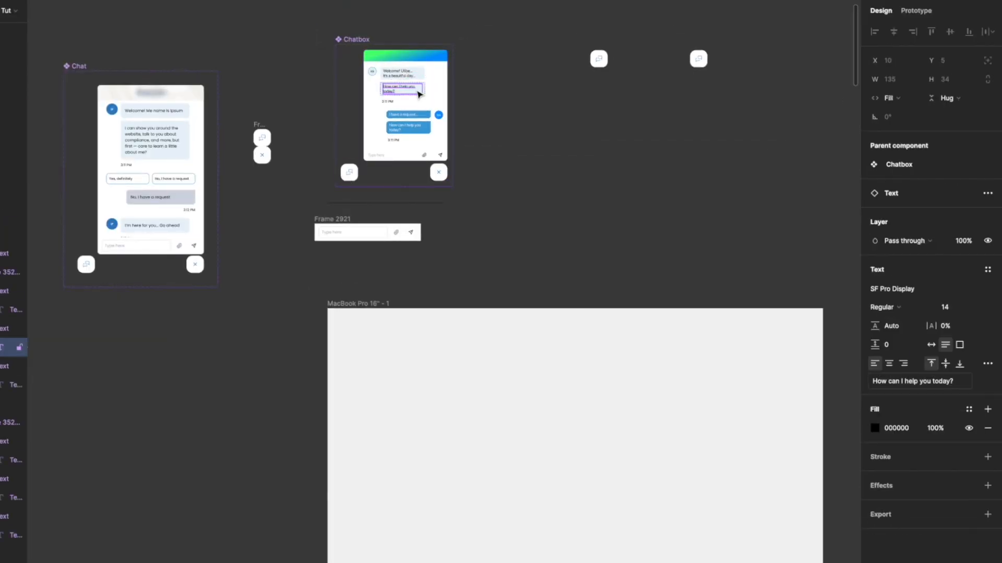
key("shift+Return")
left_click_drag(414, 96, 407, 356)
Test opening and closing the chatbox in the preview of the page with the welcome text, and close the preview.
left_click(697, 453)
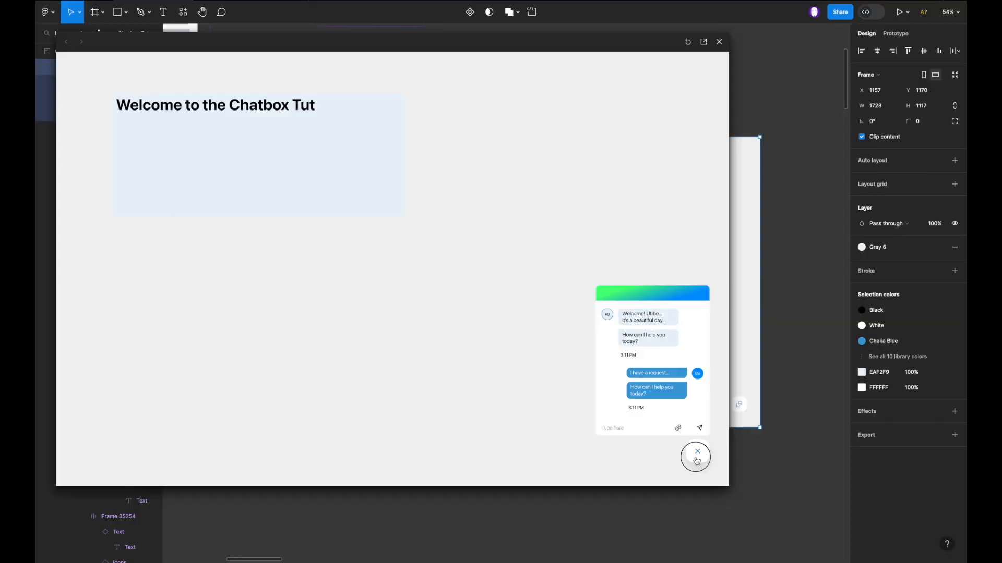
left_click(697, 453)
left_click(705, 454)
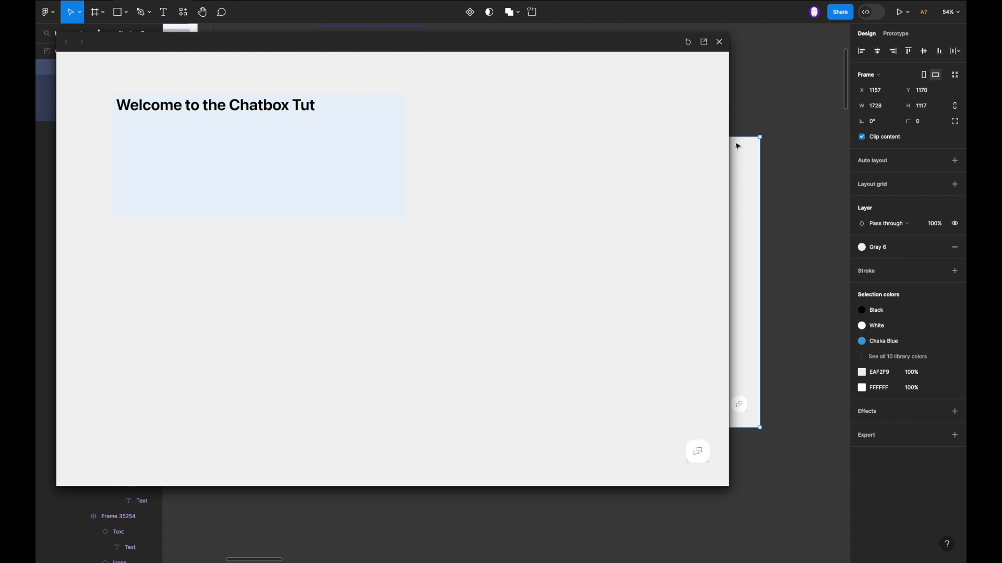
left_click(723, 44)
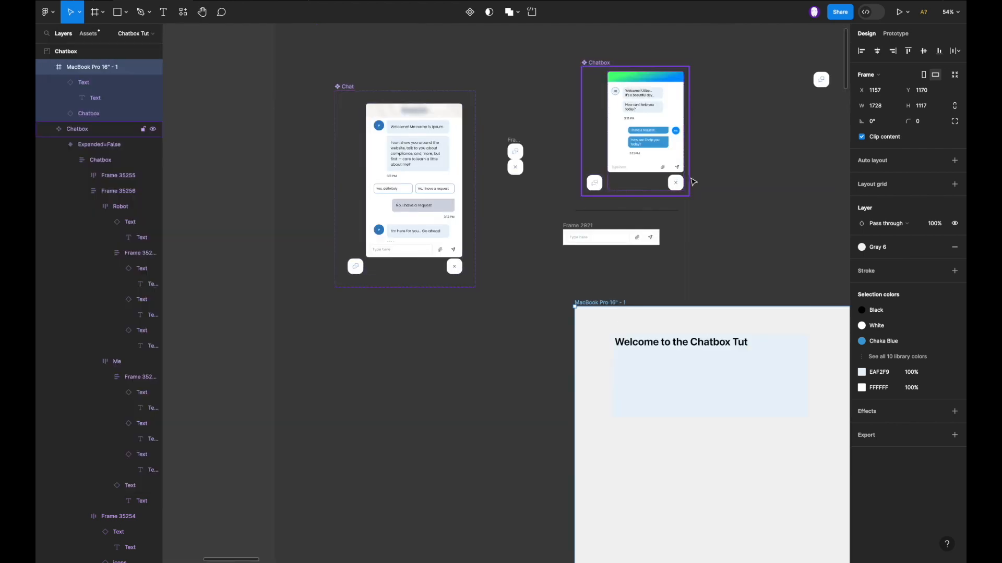
Lighten the fill of the Chatbox section behind the components to D3D3D3.
scroll(691, 179, "up", 5)
scroll(693, 182, "up", 4)
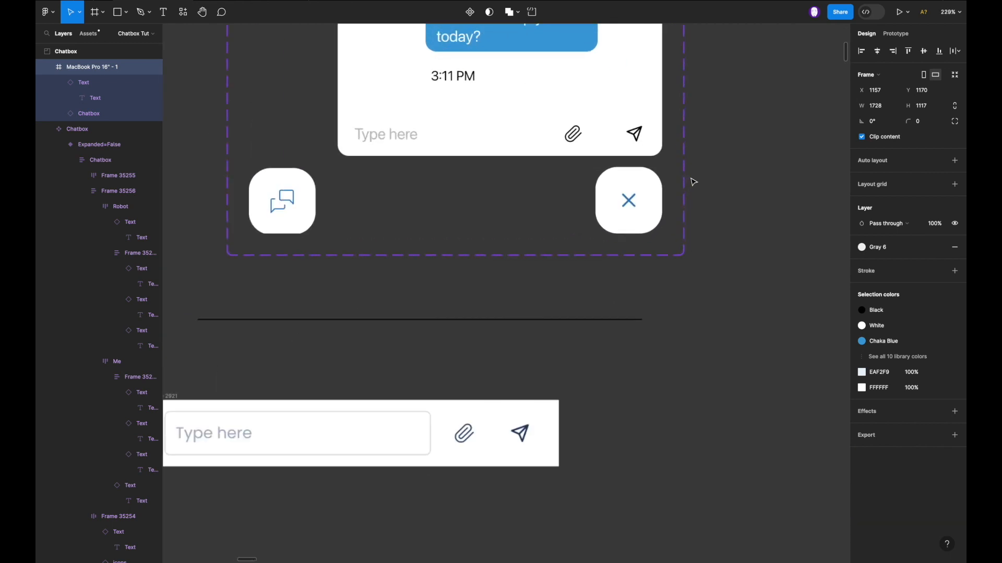
left_click(313, 222)
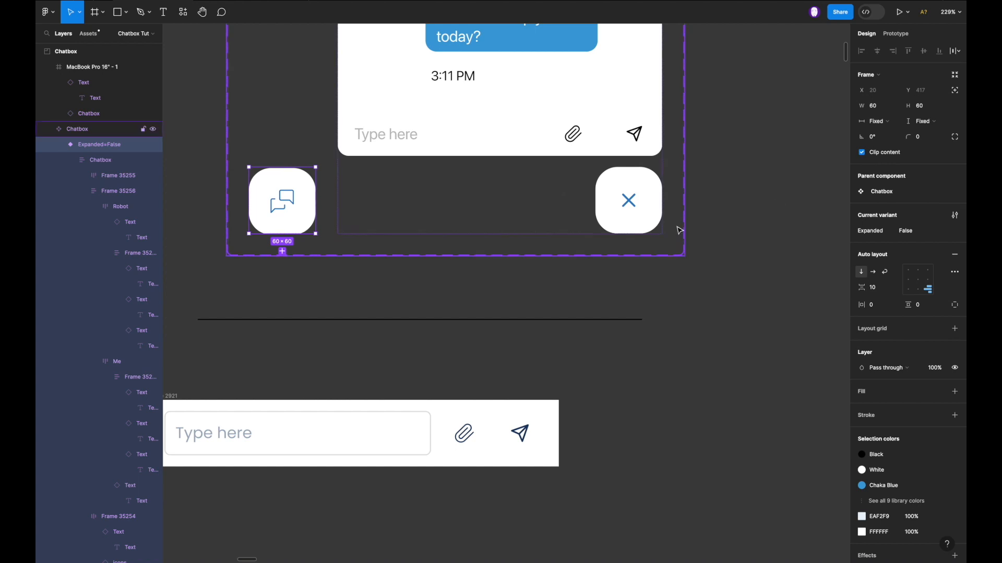
scroll(416, 256, "down", 8)
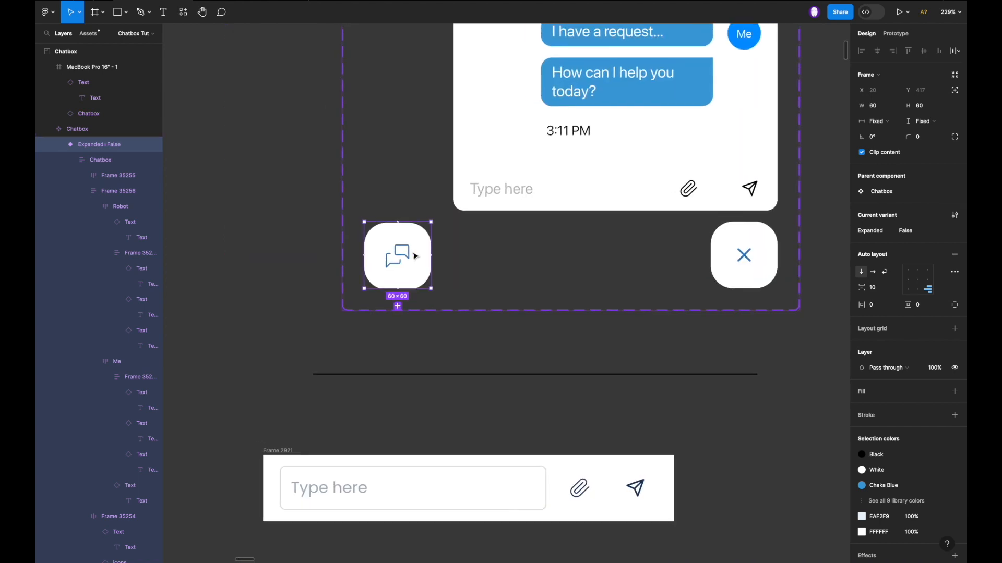
left_click(335, 271)
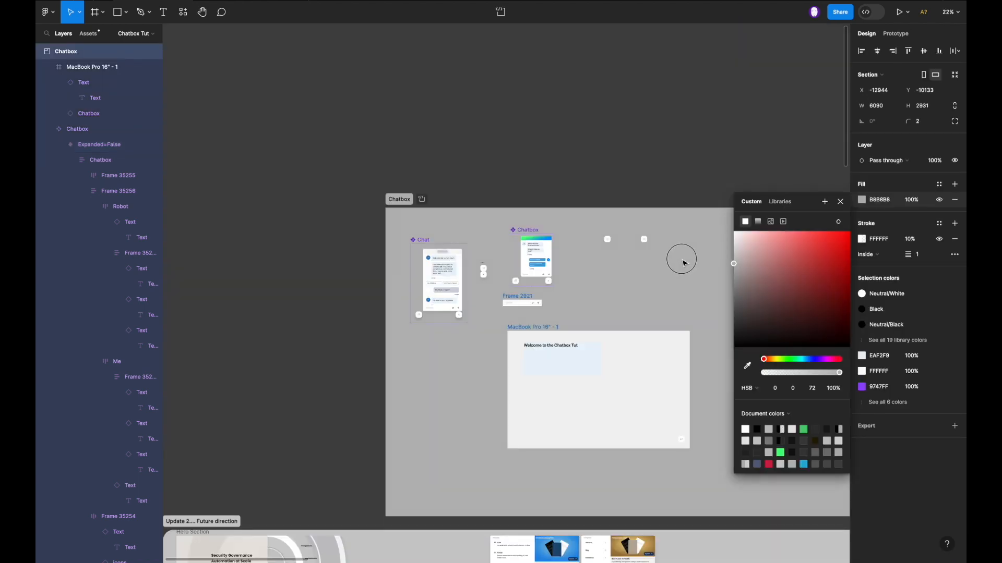
mouse_move(683, 262)
left_mouse_down()
mouse_move(676, 249)
mouse_move(680, 257)
left_mouse_up()
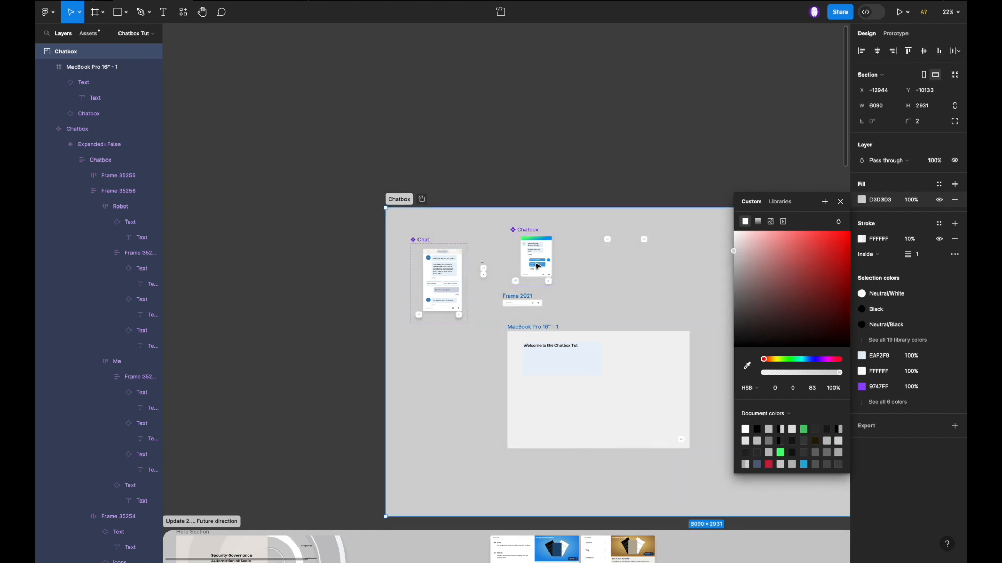
Set the corner radius of the collapsed (Expanded=False) Chatbox variant to 20.
scroll(536, 263, "up", 10)
scroll(537, 264, "down", 5)
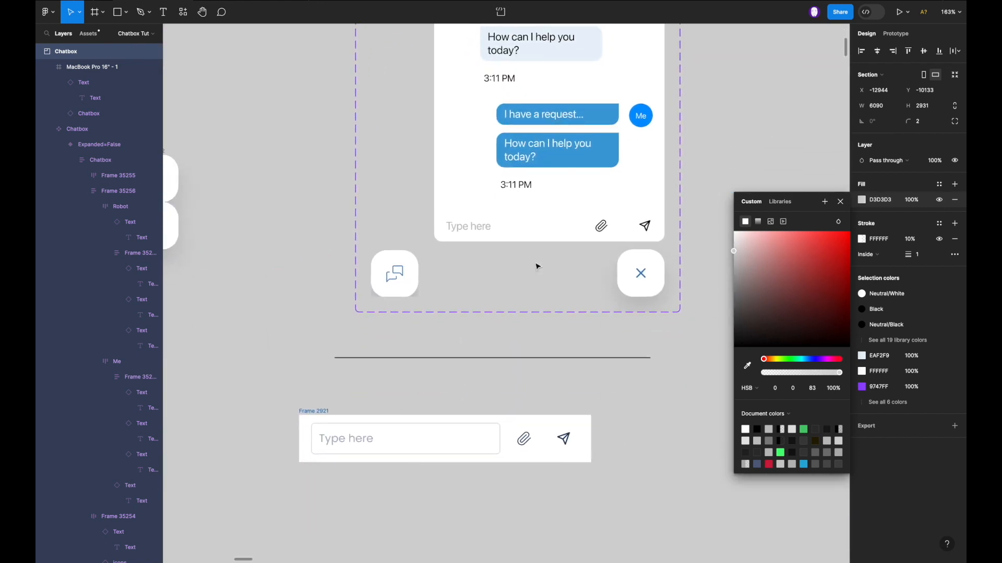
scroll(656, 287, "up", 6)
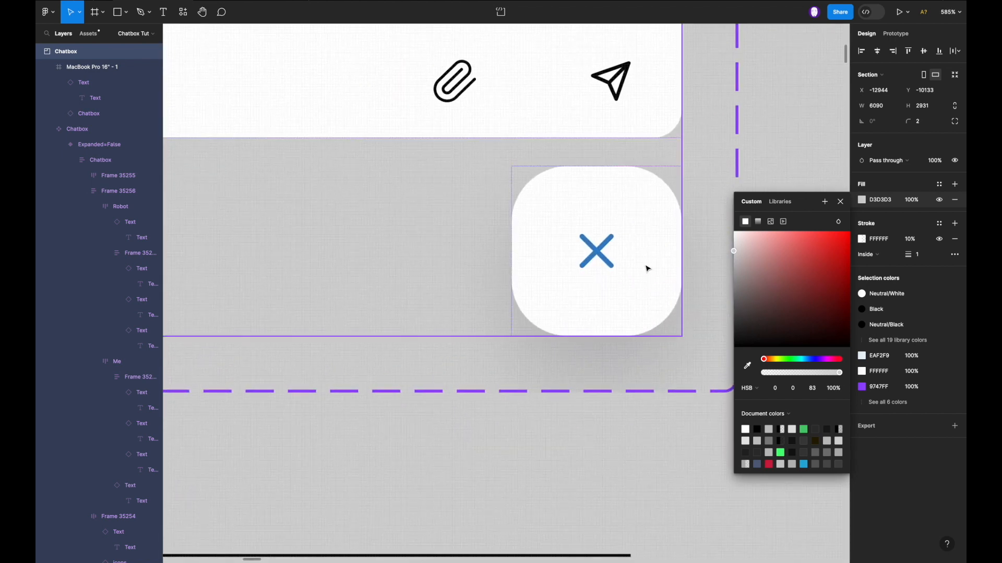
scroll(647, 267, "down", 3)
scroll(646, 268, "down", 5)
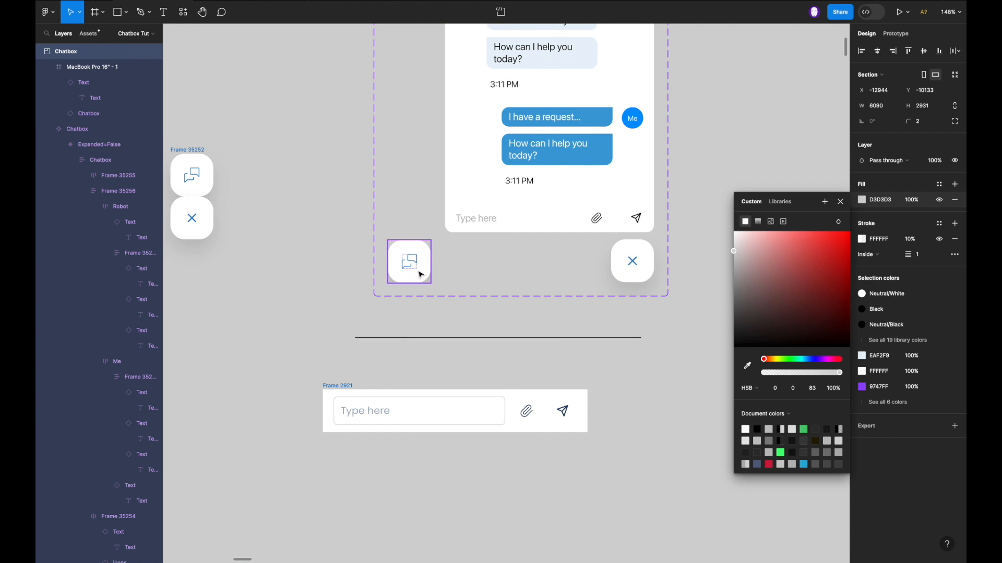
scroll(418, 270, "up", 7)
left_click(439, 273)
scroll(438, 273, "up", 3)
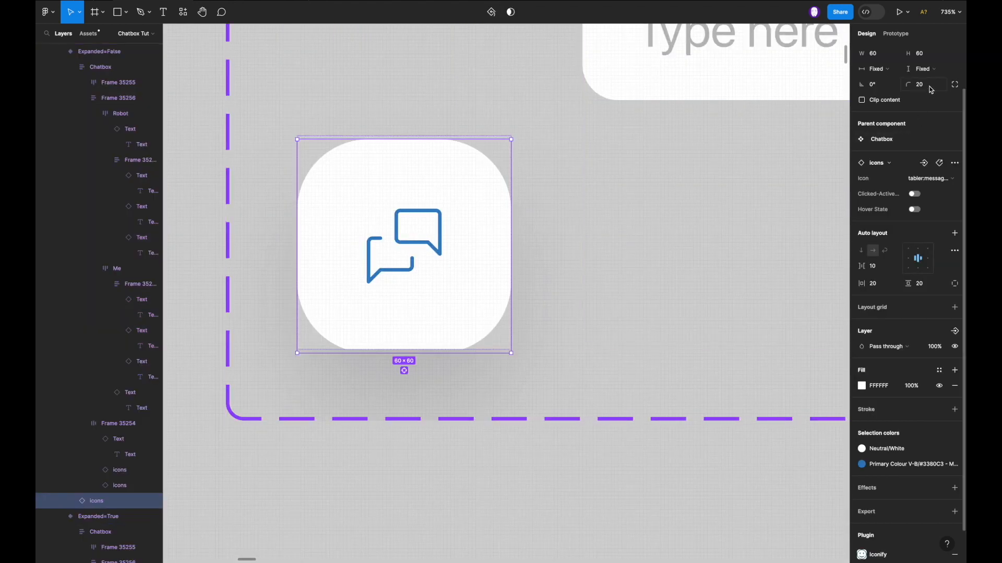
left_click(671, 89)
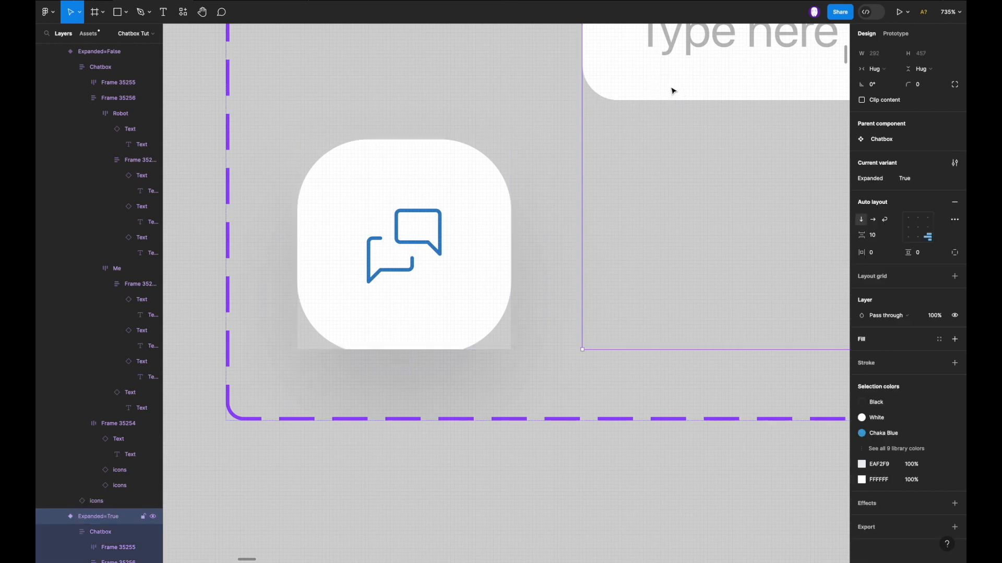
left_click(461, 230)
left_click(919, 84)
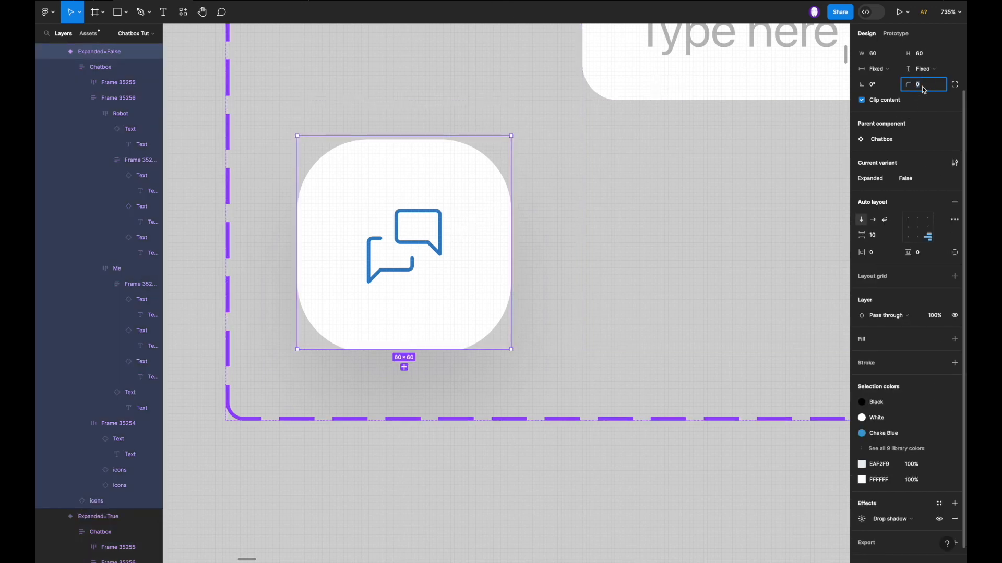
type("2")
key("Return")
scroll(474, 230, "down", 6)
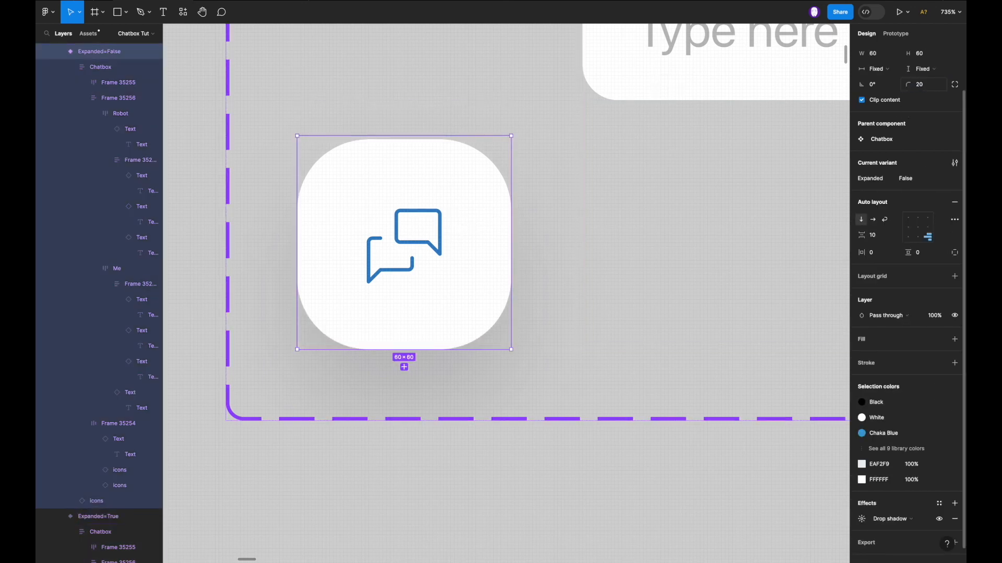
scroll(474, 235, "up", 1)
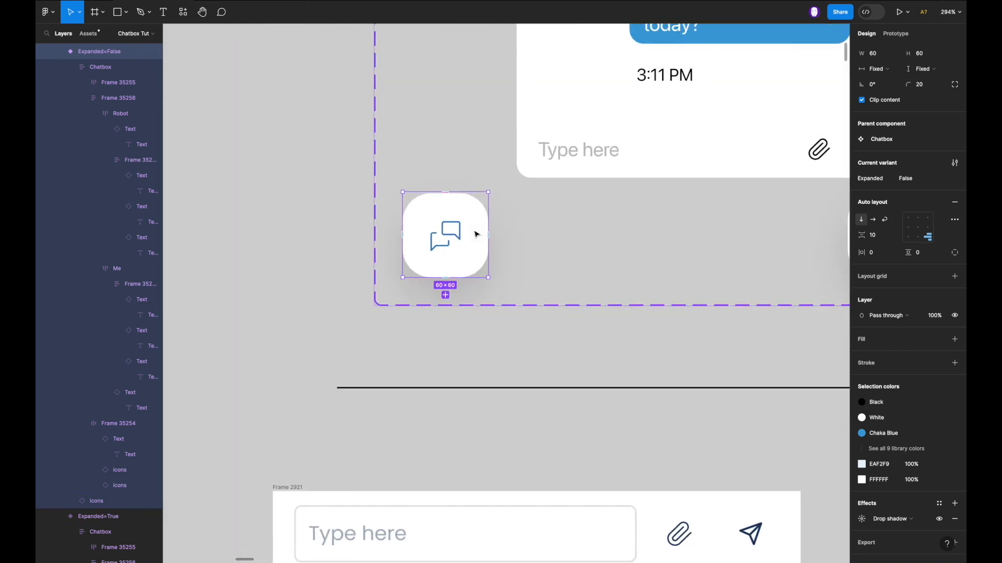
Preview the MacBook Pro frame, expand the chatbox from its rounded message button, and close the preview.
scroll(474, 234, "down", 5)
scroll(472, 240, "down", 10)
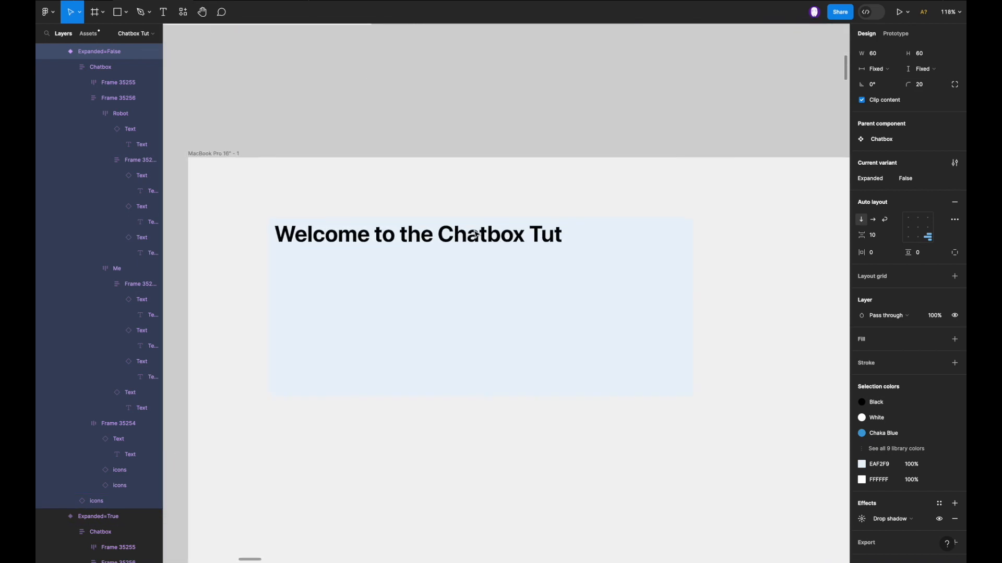
left_click(389, 418)
key("shift+space")
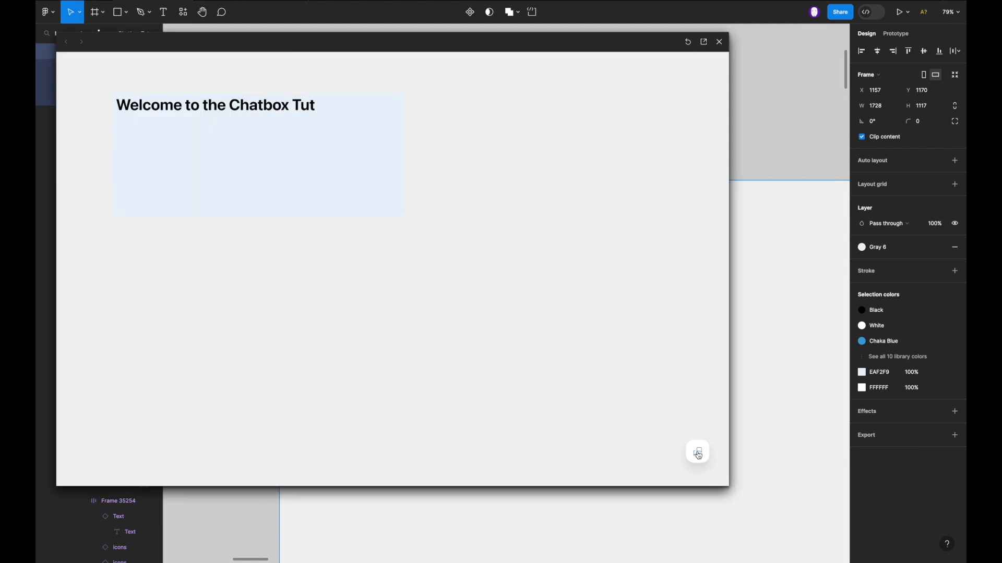
left_click(699, 454)
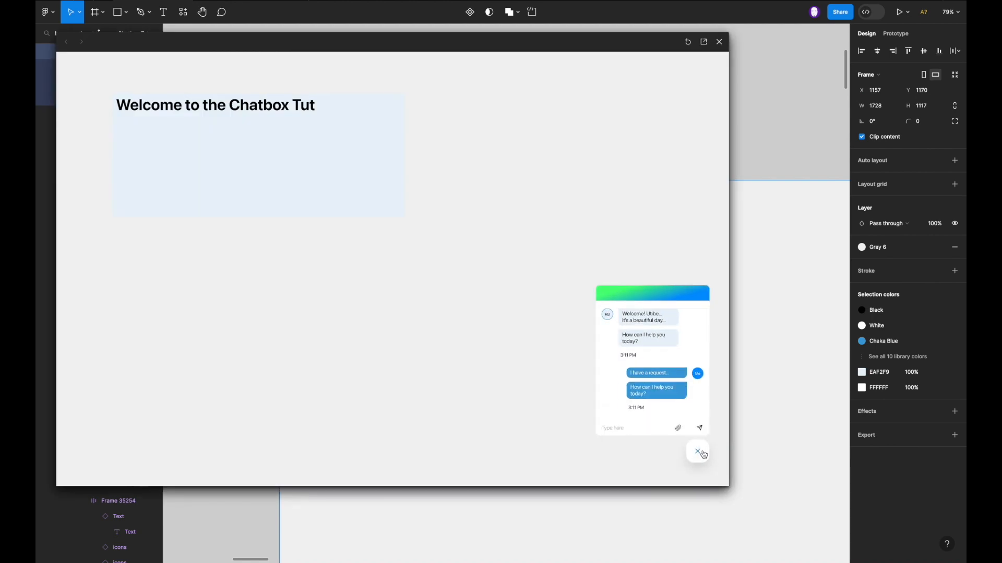
left_click(719, 42)
Apply a drop shadow effect to the expanded (Expanded=True) Chatbox variant.
scroll(622, 283, "down", 5)
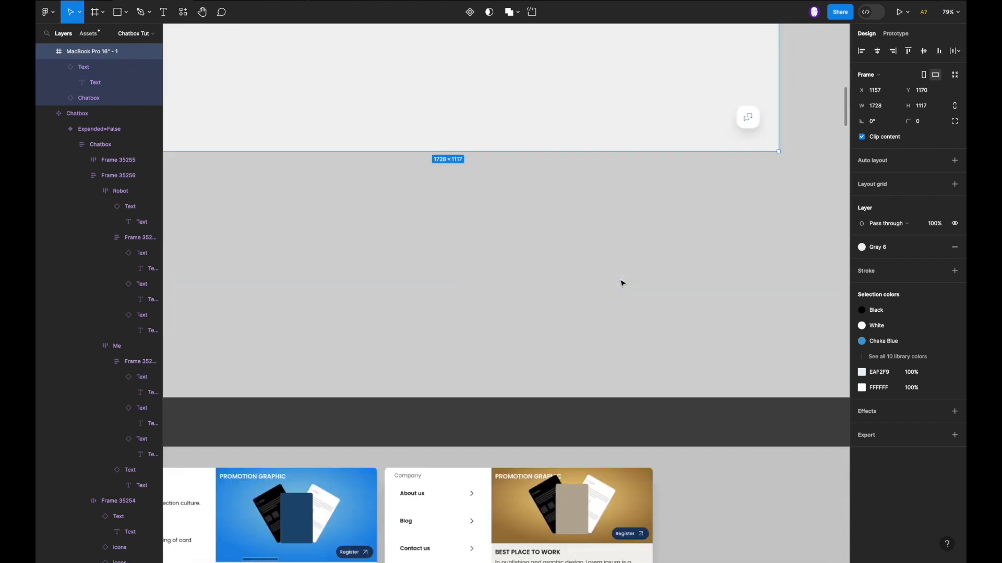
scroll(622, 283, "up", 10)
scroll(623, 283, "left", 3)
scroll(621, 283, "up", 2)
scroll(622, 283, "left", 1)
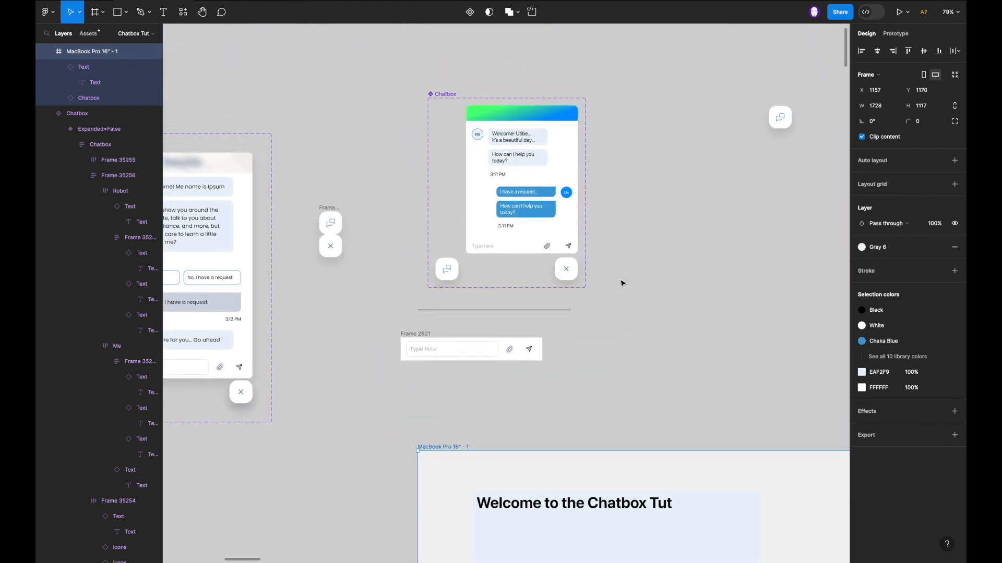
scroll(563, 285, "up", 5)
left_click(564, 265, "super")
left_click(494, 267)
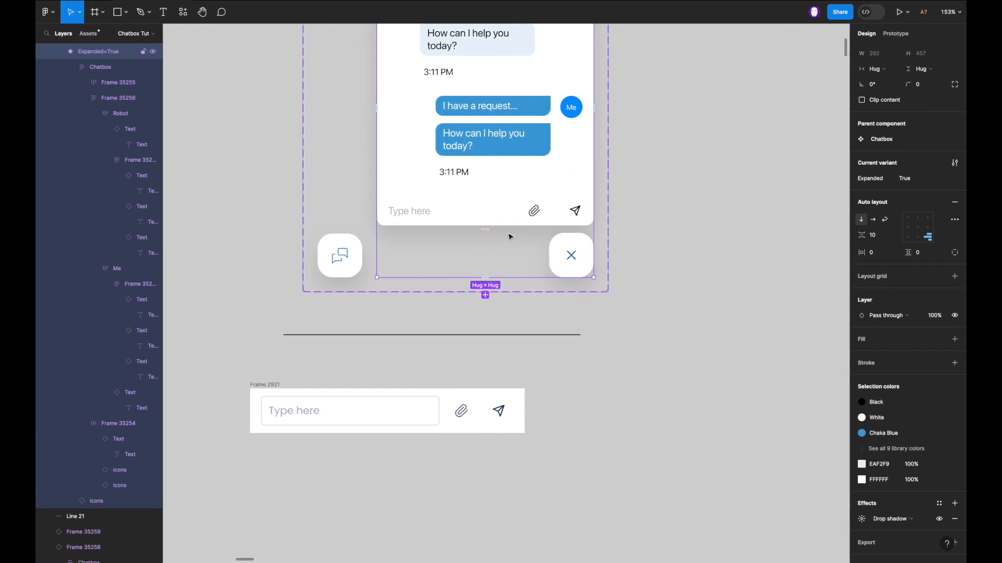
Preview the MacBook Pro frame to test the shadowed chatbox opening and collapsing, and close the preview.
scroll(404, 297, "down", 5)
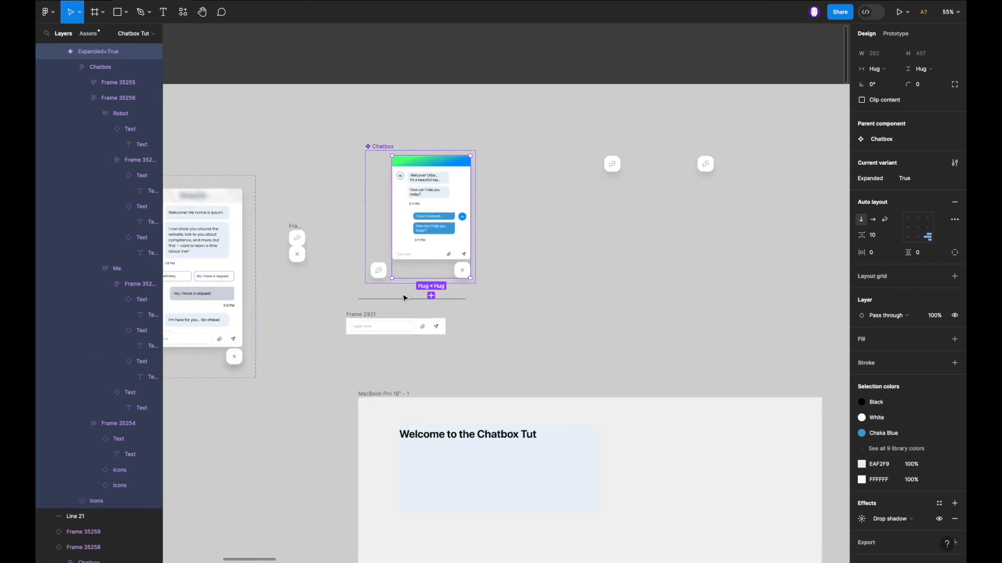
scroll(386, 324, "down", 4)
left_click(360, 358)
key("shift+space")
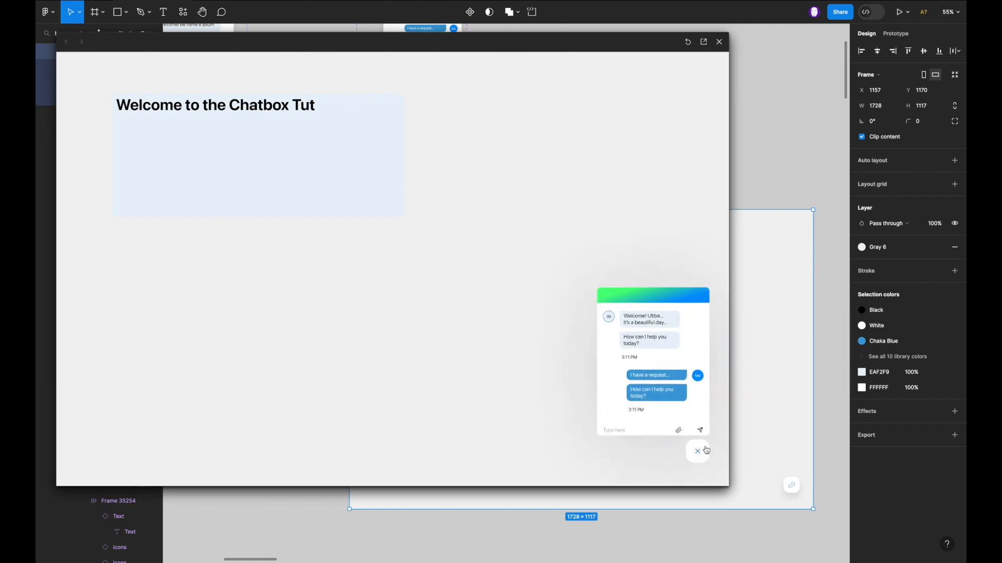
left_click(702, 452)
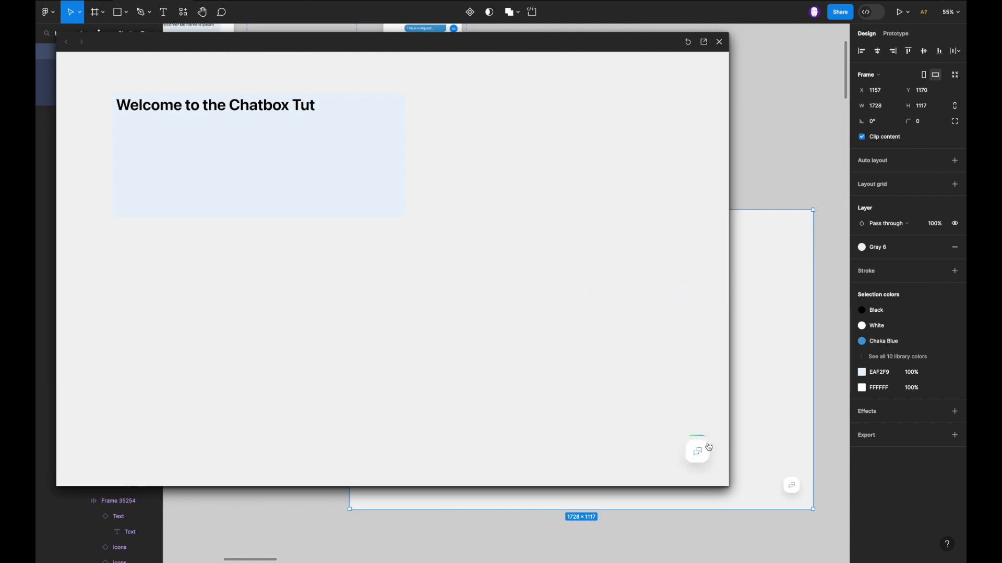
left_click(720, 41)
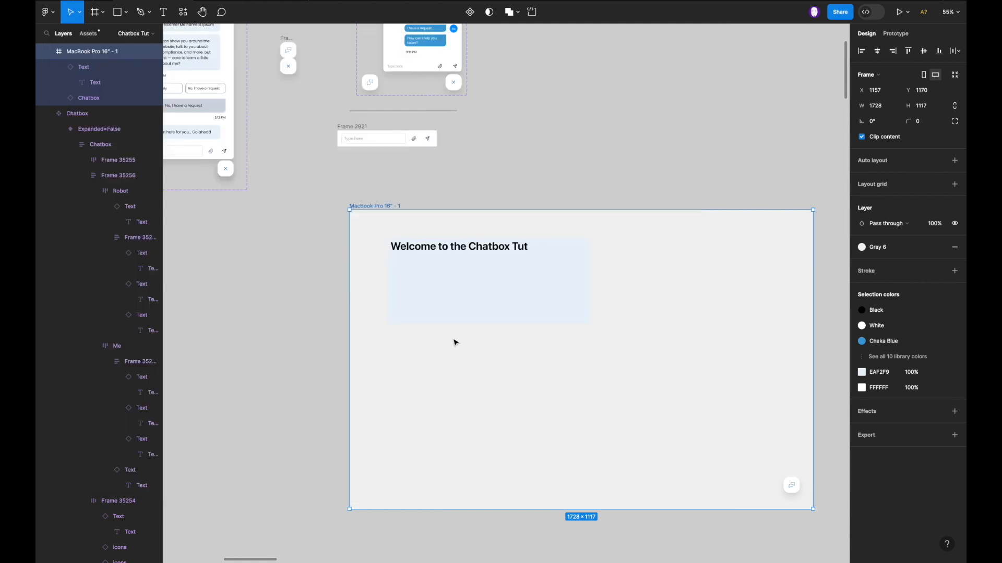
Inspect the properties of the message icon instance inside the collapsed Chatbox variant.
scroll(510, 259, "up", 5)
scroll(417, 214, "up", 3, "ctrl")
scroll(418, 214, "up", 5, "ctrl")
left_click(411, 271)
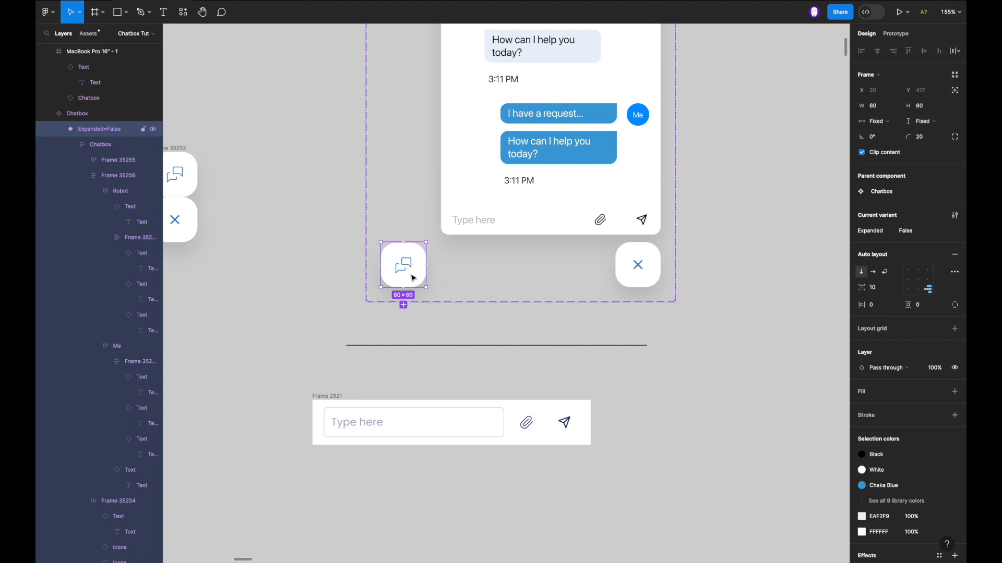
left_click(415, 278)
left_click(417, 281)
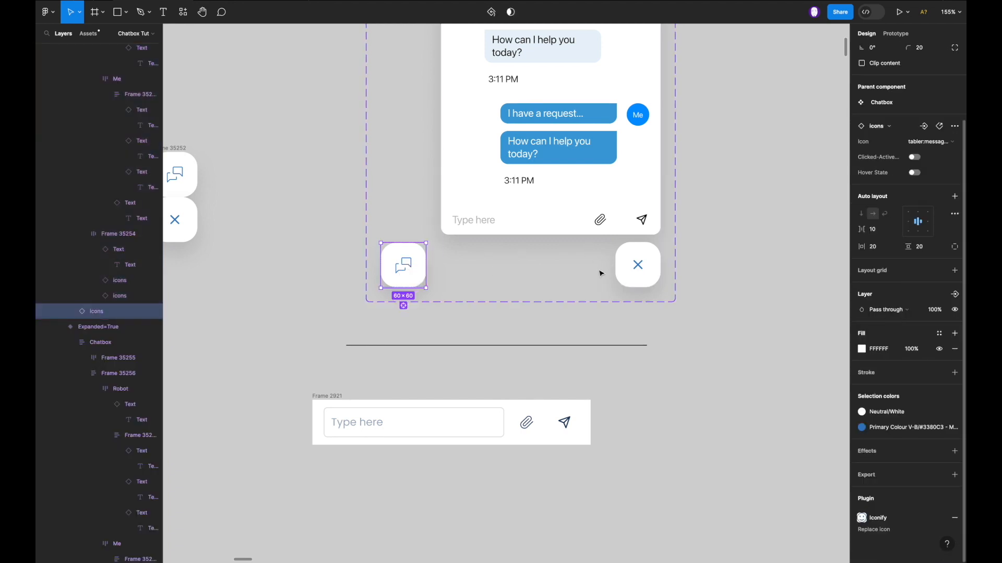
Copy the hero heading and paragraph from the Landing Page New frame into the MacBook Pro frame, below the blue welcome block.
scroll(517, 304, "down", 10)
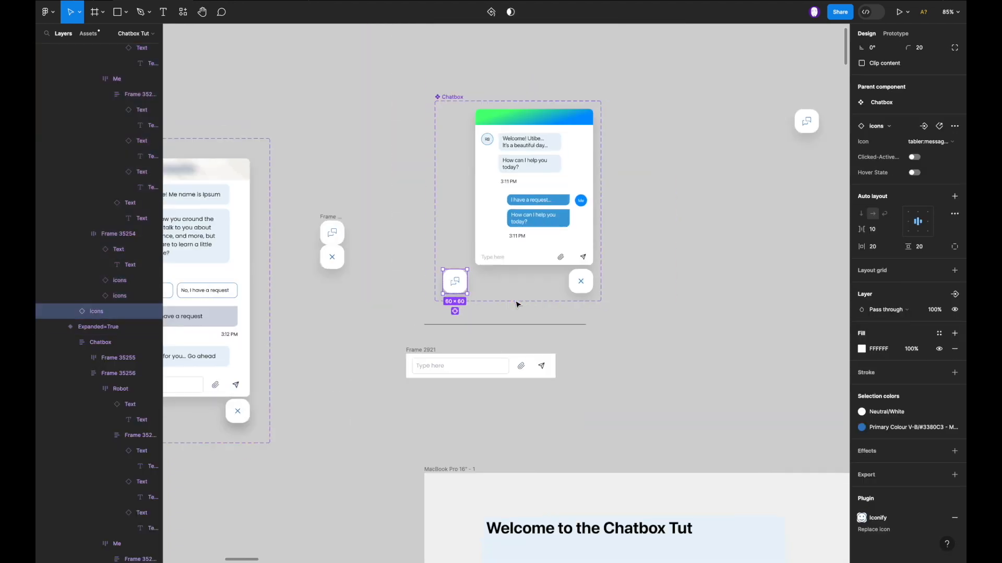
scroll(459, 399, "up", 2)
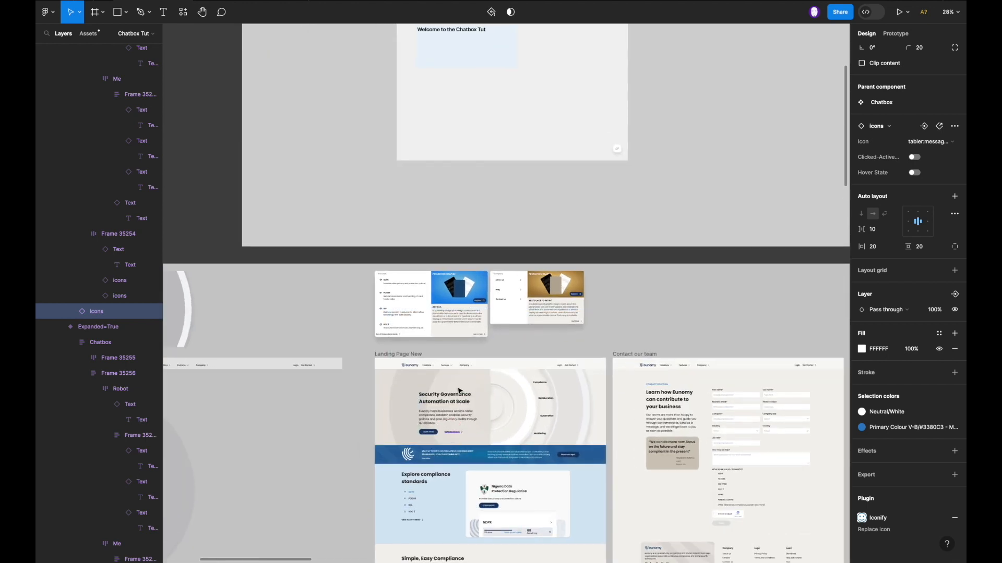
double_click(452, 415)
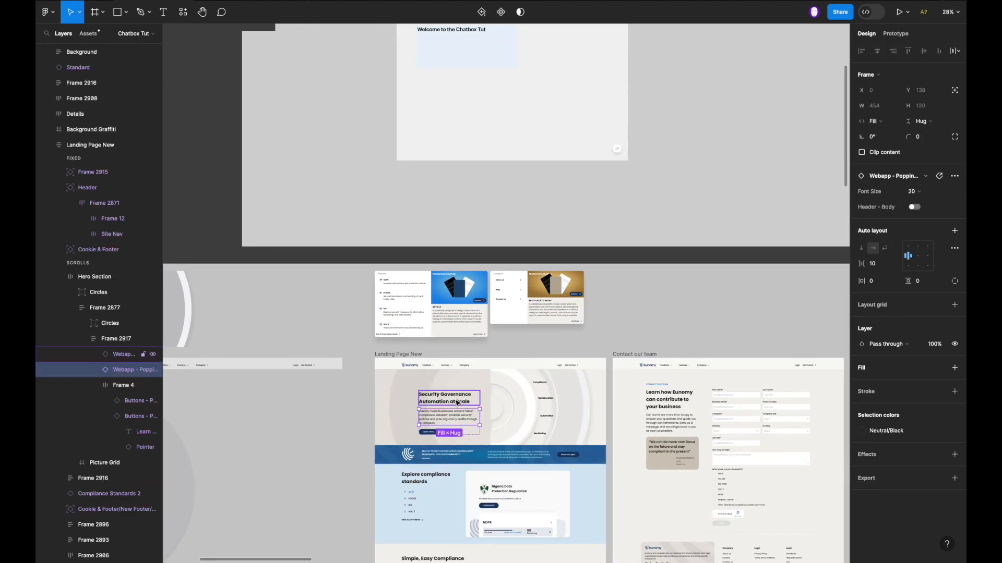
left_click(454, 400, "shift")
scroll(456, 402, "up", 6)
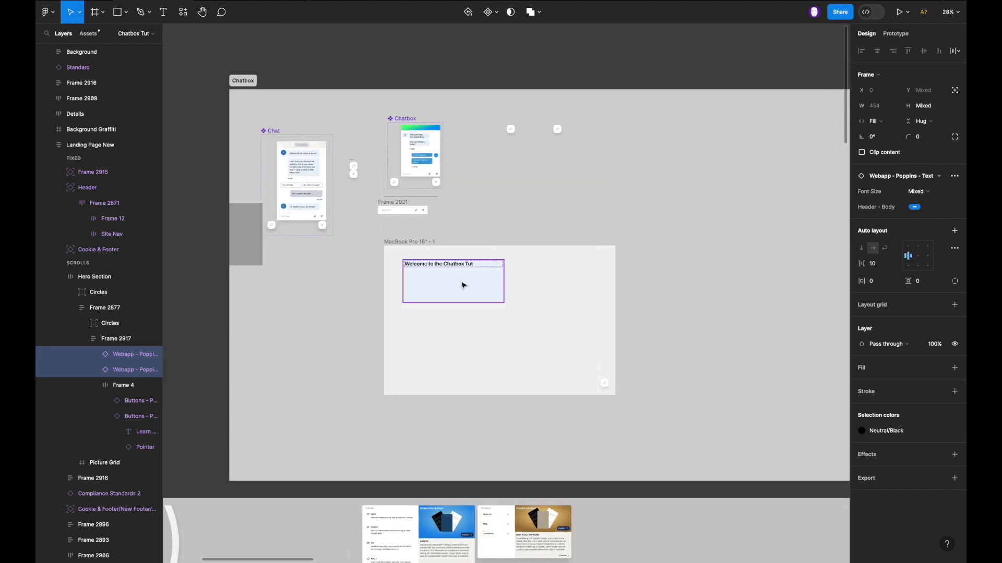
scroll(463, 285, "up", 5)
key("super+v")
left_click_drag(387, 260, 485, 386)
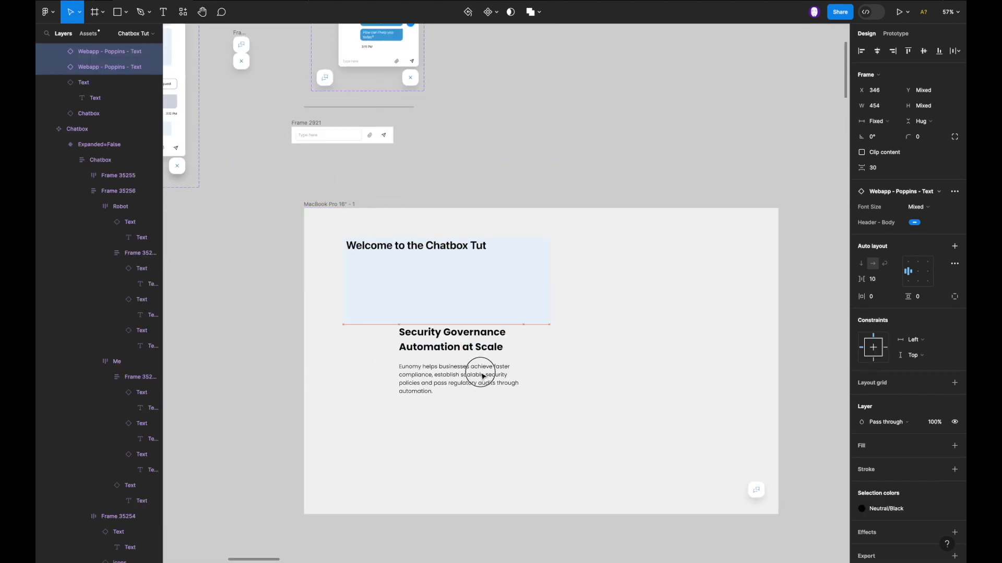
Move the blue welcome block out of the MacBook Pro frame and replace the pasted heading with "Welcome to the Chatbox Tut".
left_click(453, 271)
left_click_drag(453, 270, 615, 102)
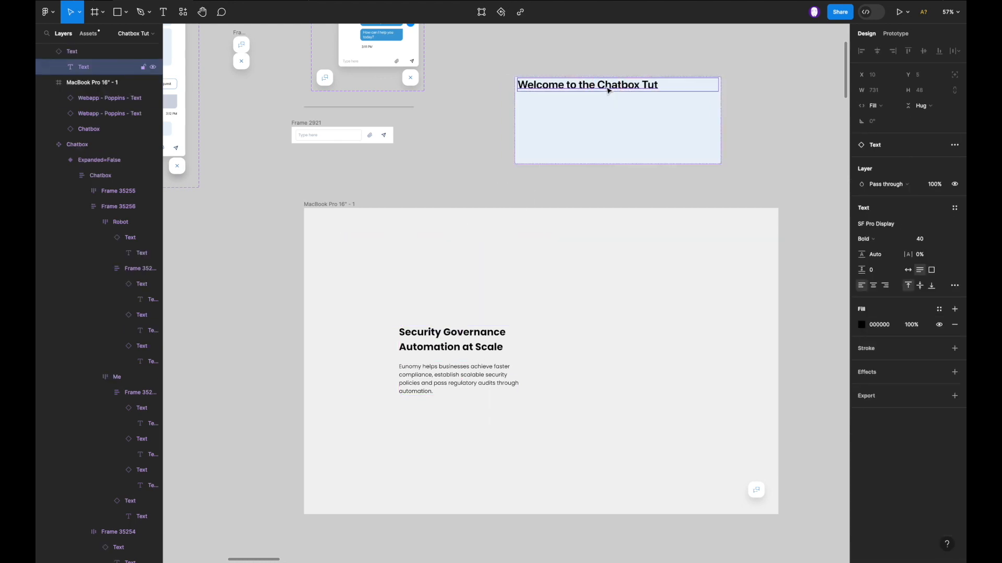
double_click(436, 340)
double_click(437, 340)
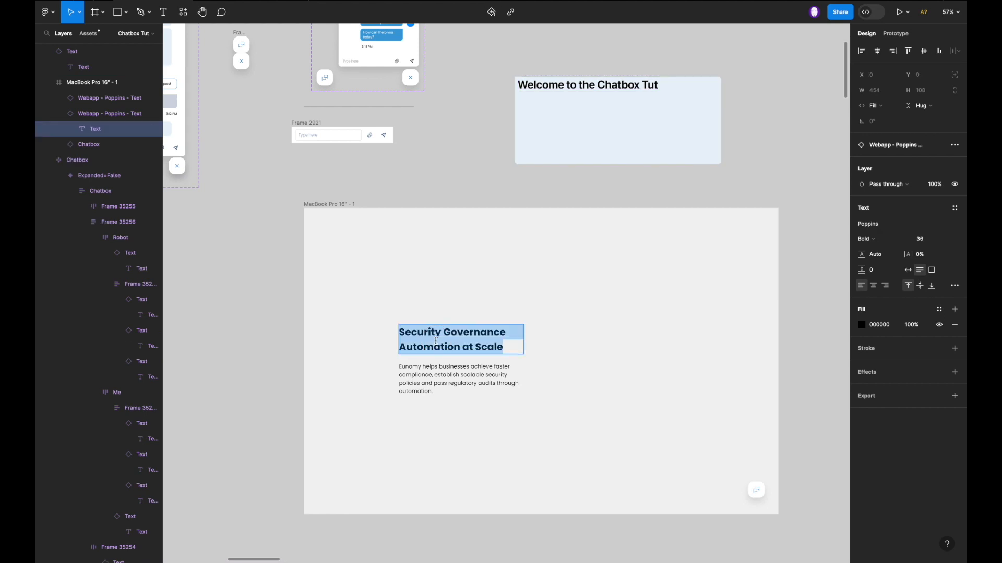
type("Welcome to the Chatbox Tut")
key("Escape")
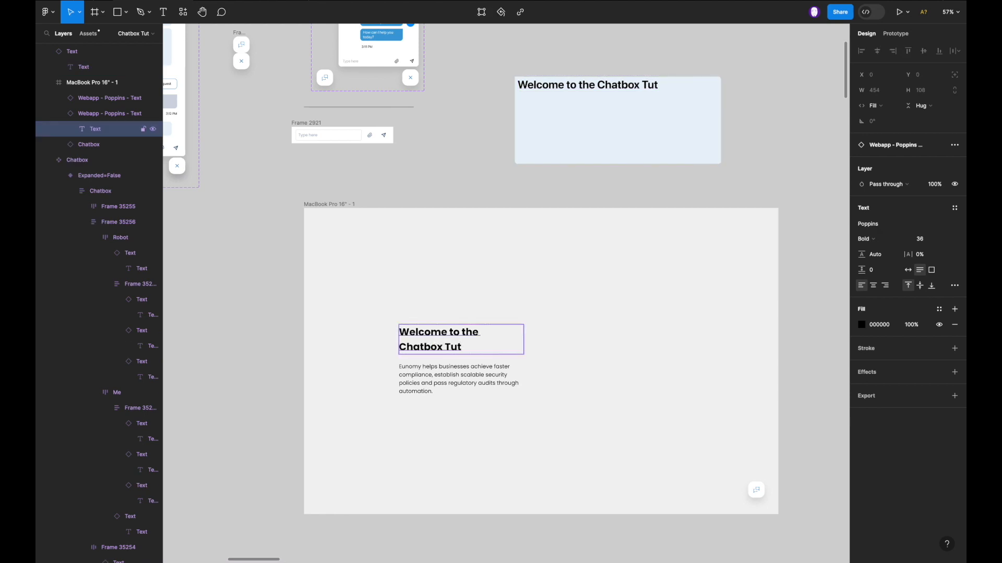
Replace the word "Eunomy" in the pasted paragraph with "Welcome to the Chatbox Tut".
left_click(456, 384)
scroll(459, 386, "up", 3)
double_click(433, 365)
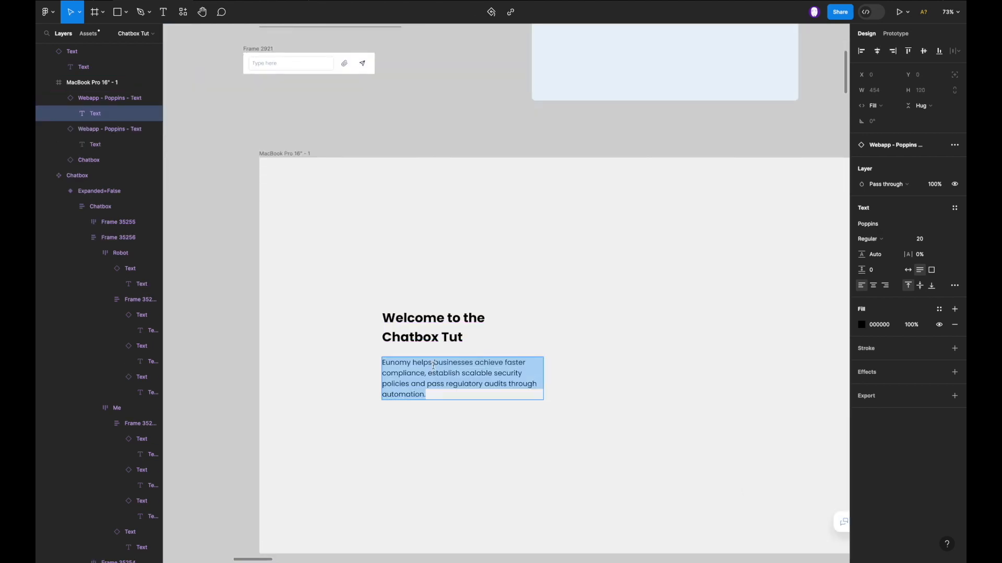
double_click(403, 362)
type("Welcome to the Chatbox Tut")
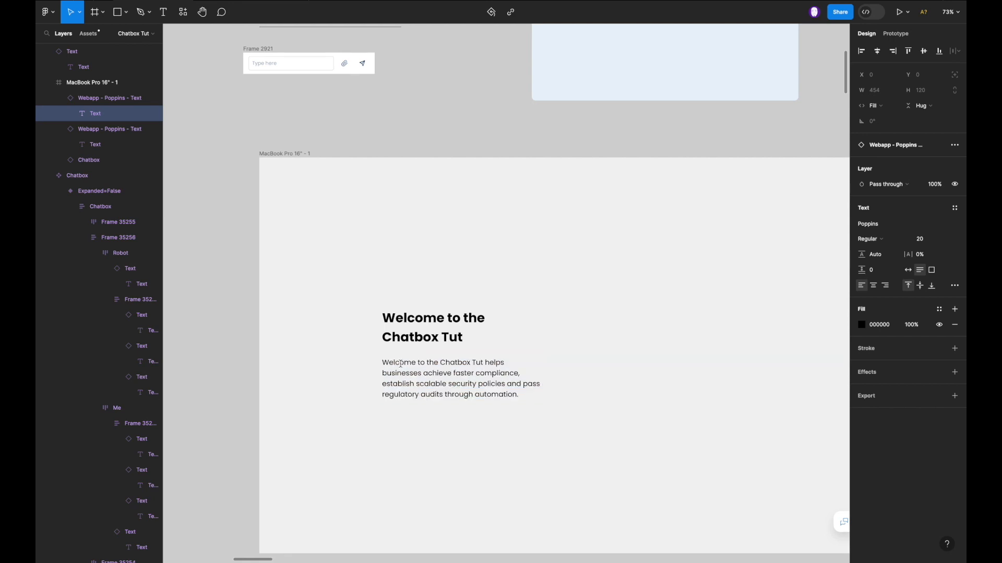
Move the blue welcome block into the MacBook Pro frame beside the hero text and remove the heading inside it.
key("Escape")
scroll(499, 369, "down", 5)
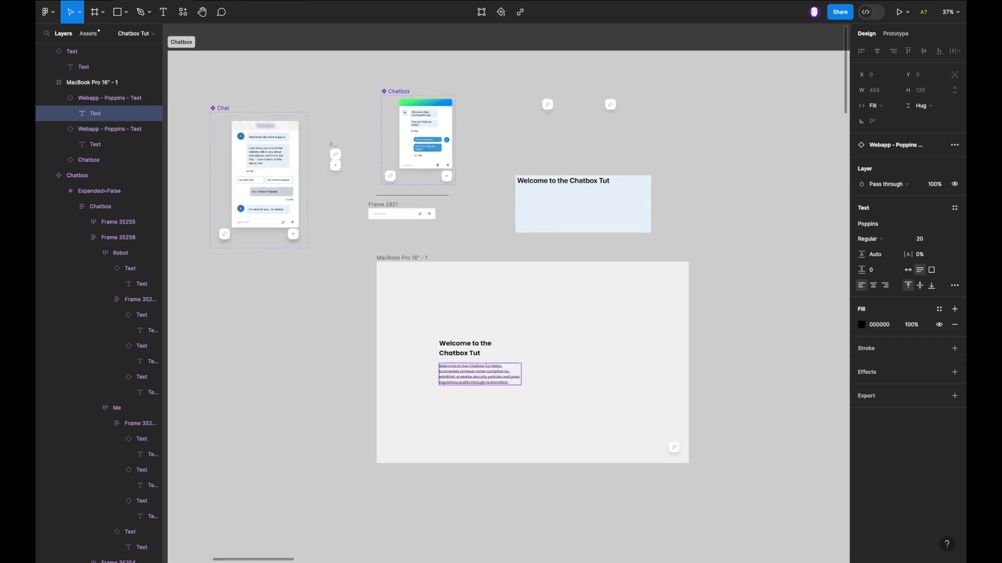
scroll(500, 369, "up", 3)
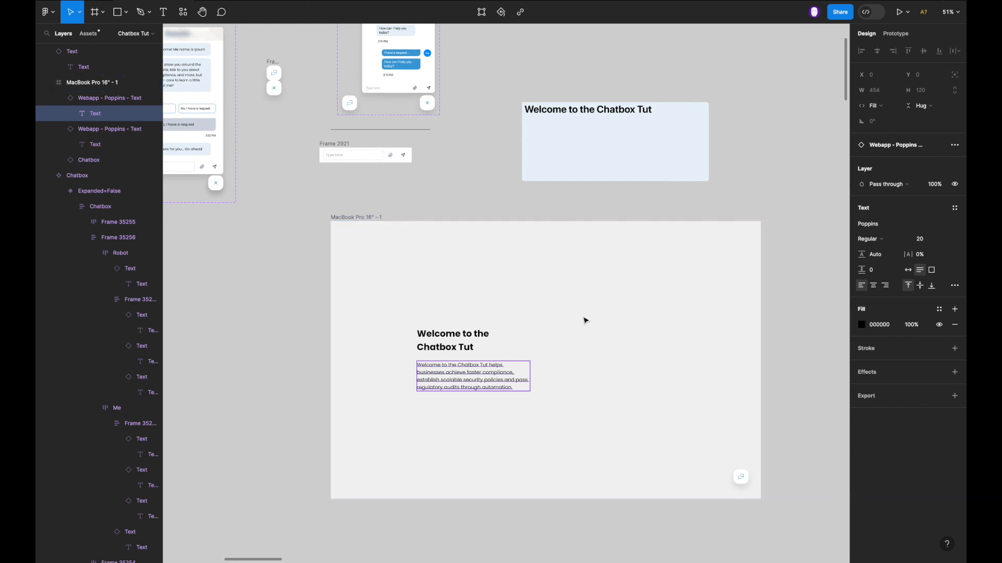
left_click_drag(632, 140, 668, 362)
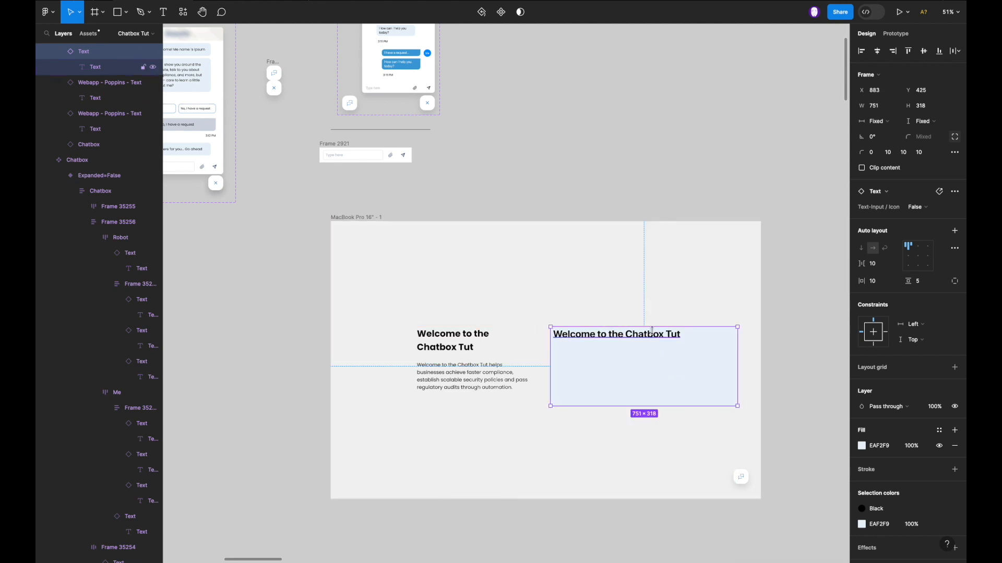
double_click(654, 335)
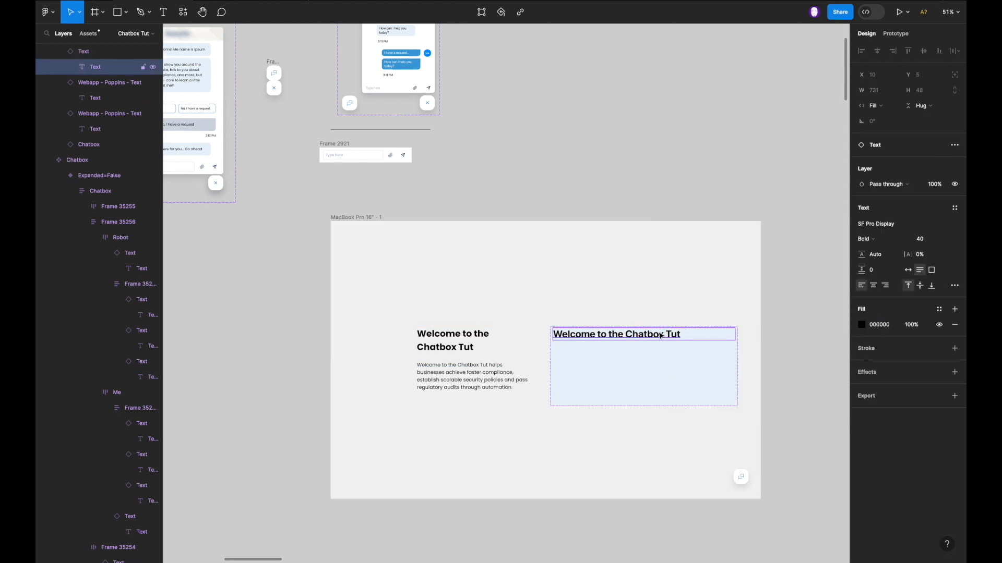
key("Delete")
Enlarge the blue block to 751 × 718 and launch the Unsplash plugin for it.
left_click(628, 342)
left_click_drag(590, 326, 599, 278)
left_click_drag(609, 318, 612, 312)
right_click(613, 311)
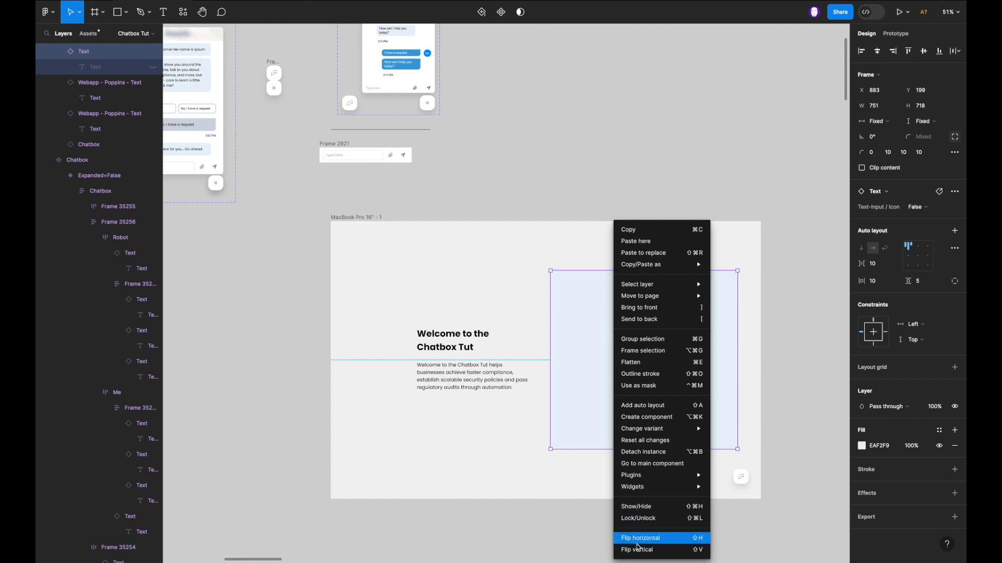
mouse_move(650, 475)
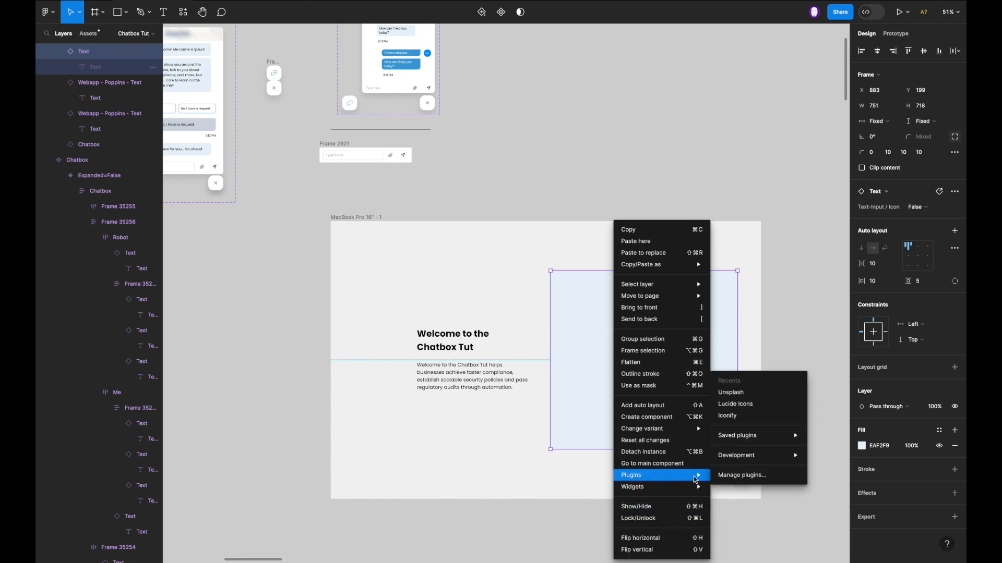
left_click(763, 396)
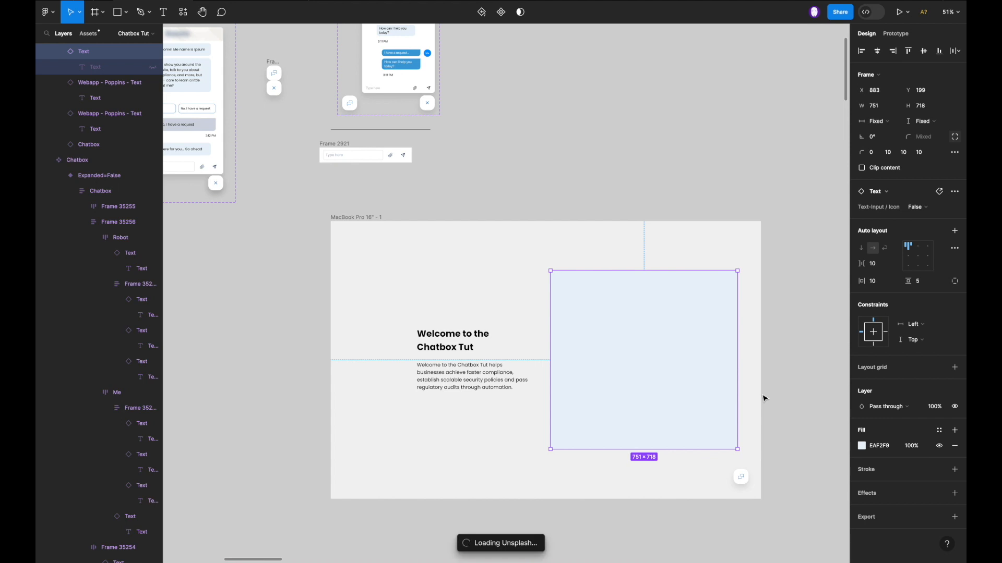
Wrap the hero heading and paragraph in a vertical auto layout frame and shift it further left in the page.
left_click(445, 371)
left_click(453, 340, "shift")
key("shift+a")
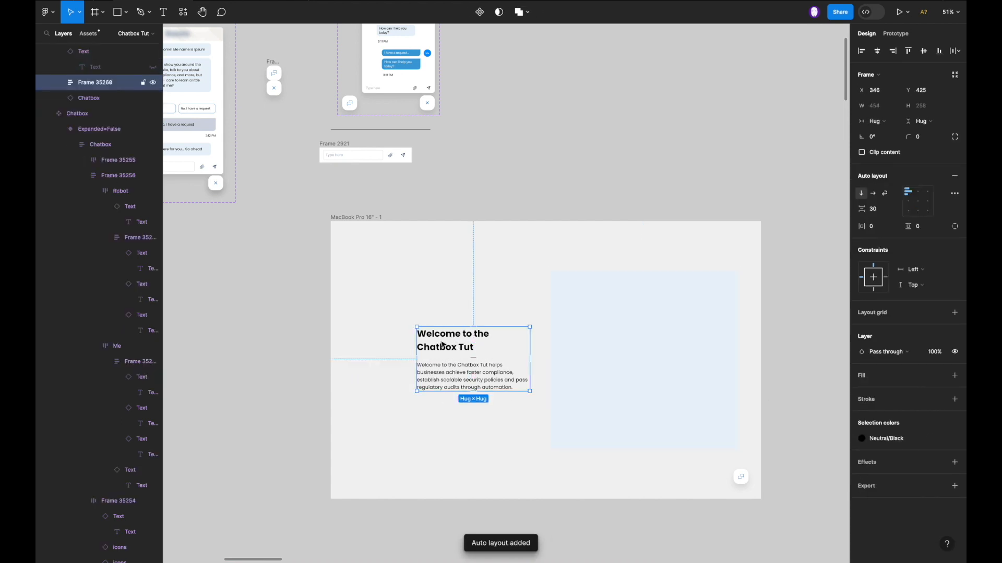
left_click_drag(445, 342, 423, 344)
Shift the blue block left within the MacBook Pro frame to X 815, closer to the hero text.
left_click(607, 329)
left_click_drag(631, 347, 616, 350)
scroll(452, 378, "down", 1)
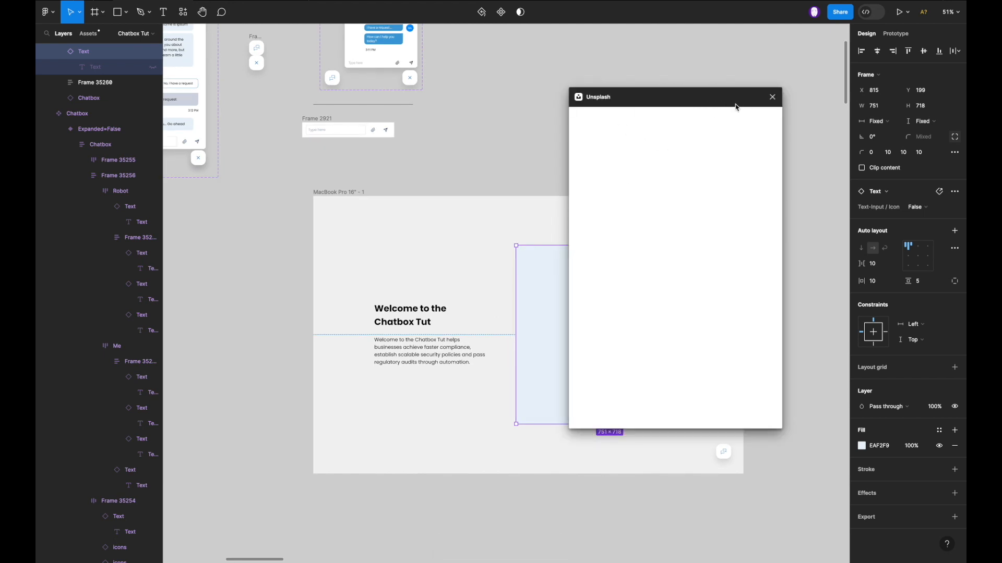
Search Unsplash for "minimalist" and fill the blue block with the photo of beige, black and brown geometric shapes.
left_click(716, 147)
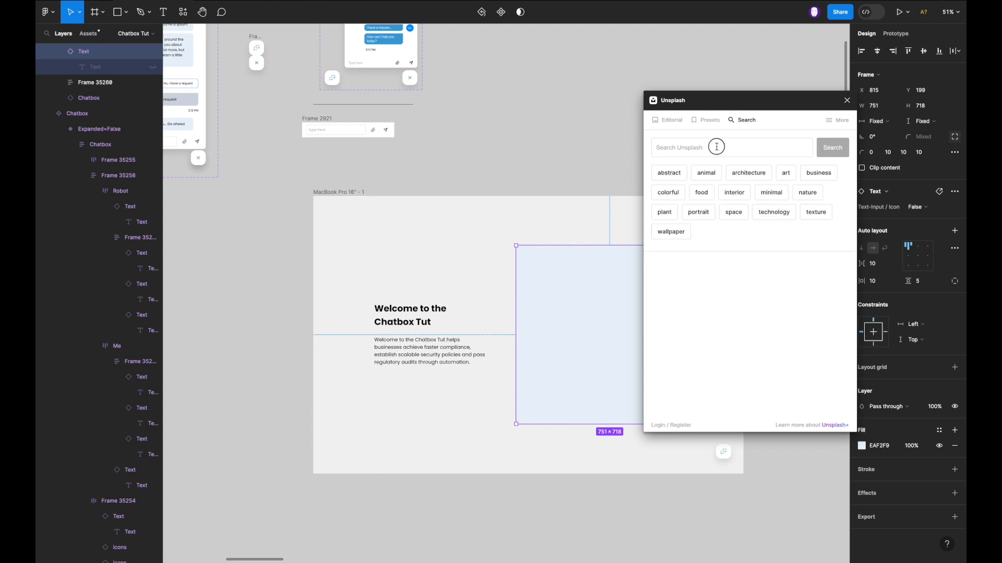
type("minimalist")
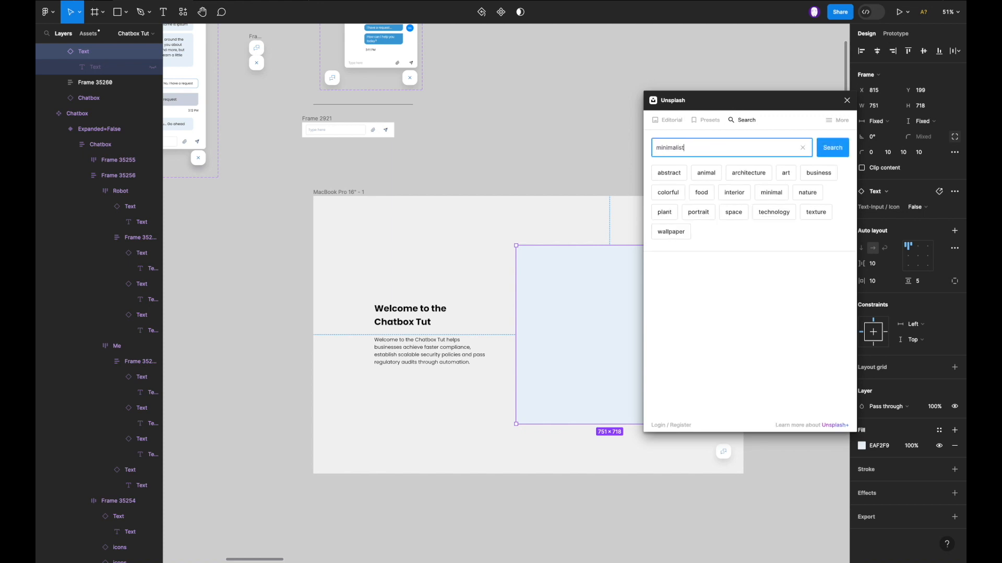
key("Return")
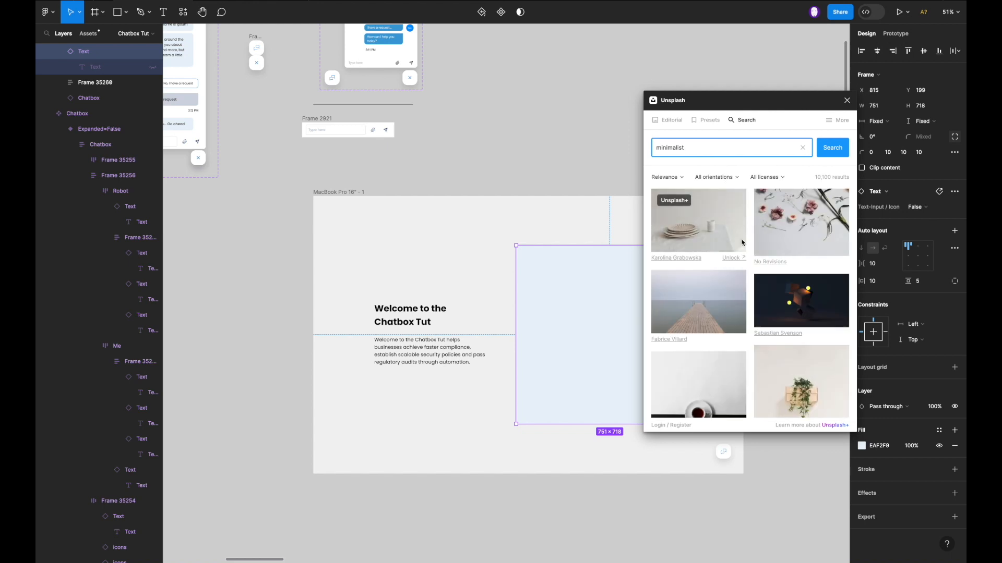
scroll(746, 261, "down", 3)
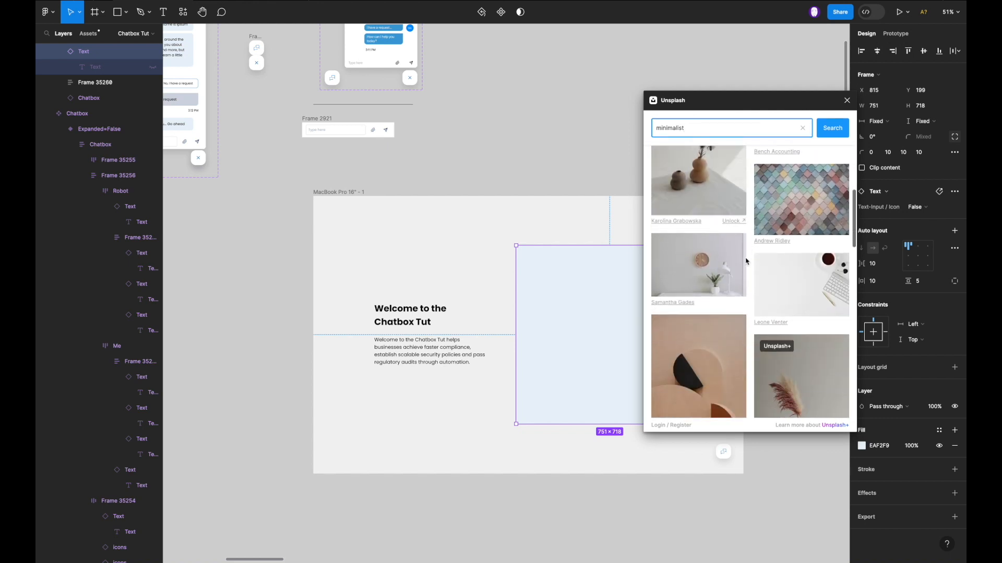
scroll(746, 261, "down", 3)
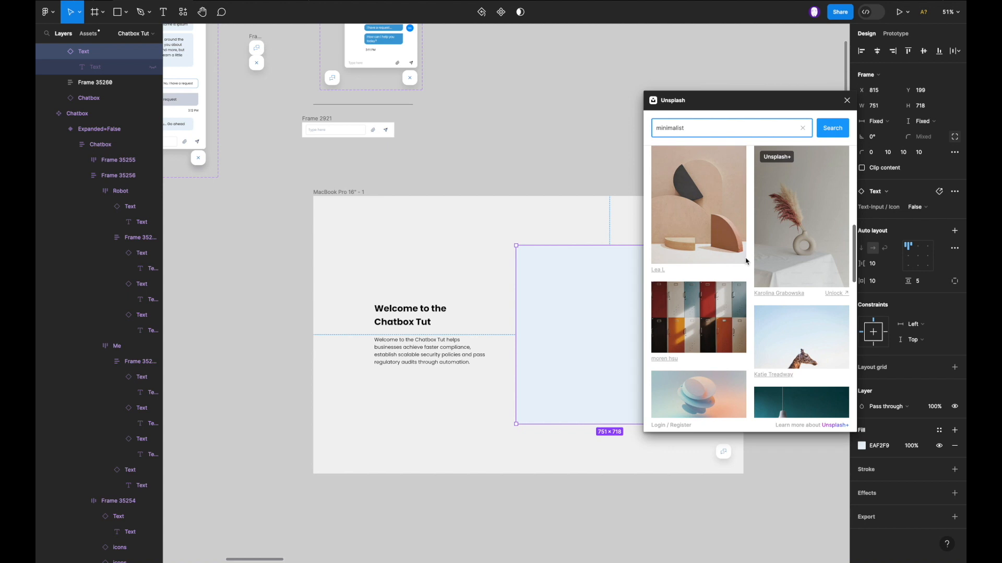
left_click(720, 210)
left_click_drag(779, 102, 267, 181)
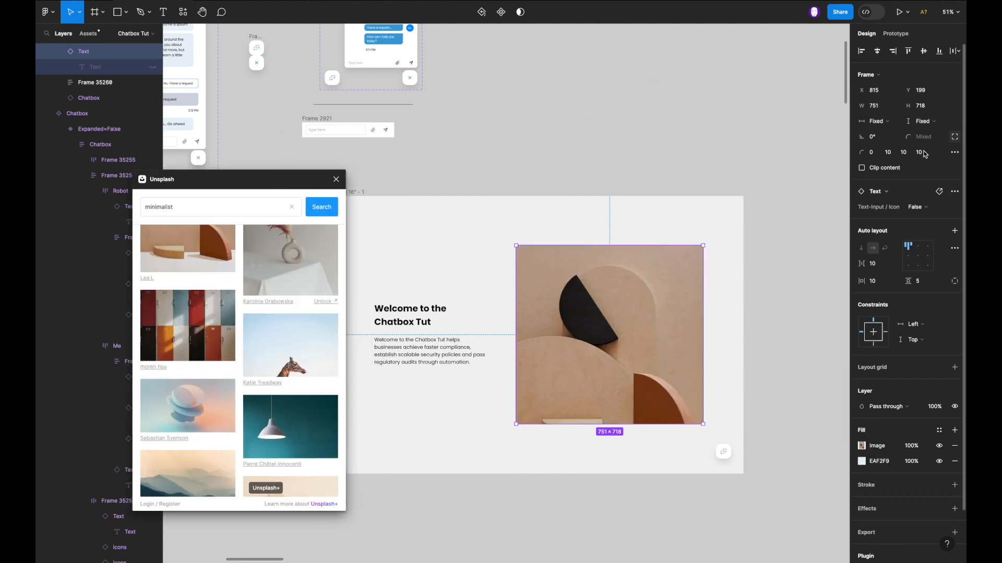
Set all corner radii of the image block to 30 and close the Unsplash plugin.
left_click(956, 137)
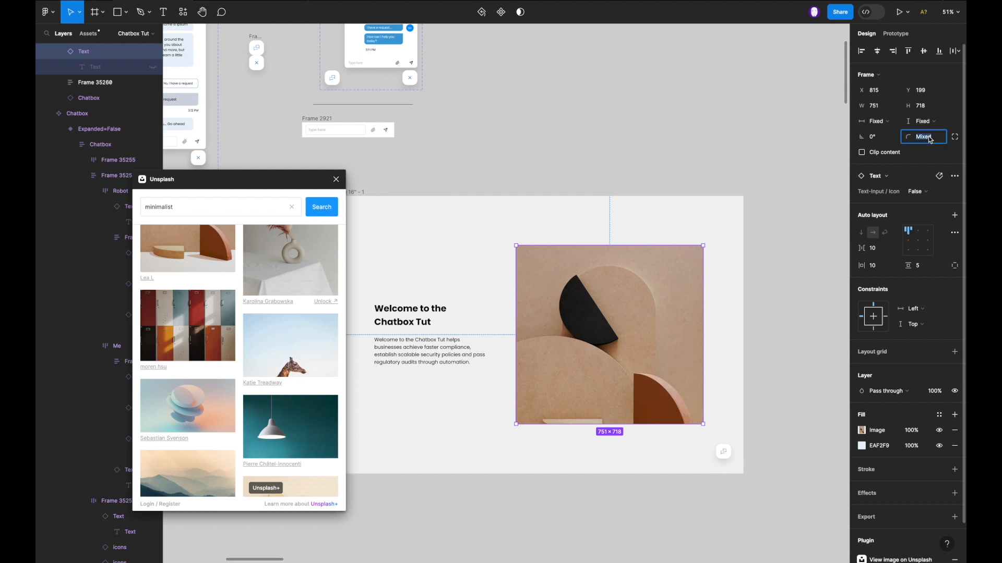
type("30")
left_click(789, 165)
scroll(678, 172, "down", 1)
scroll(678, 172, "left", 1)
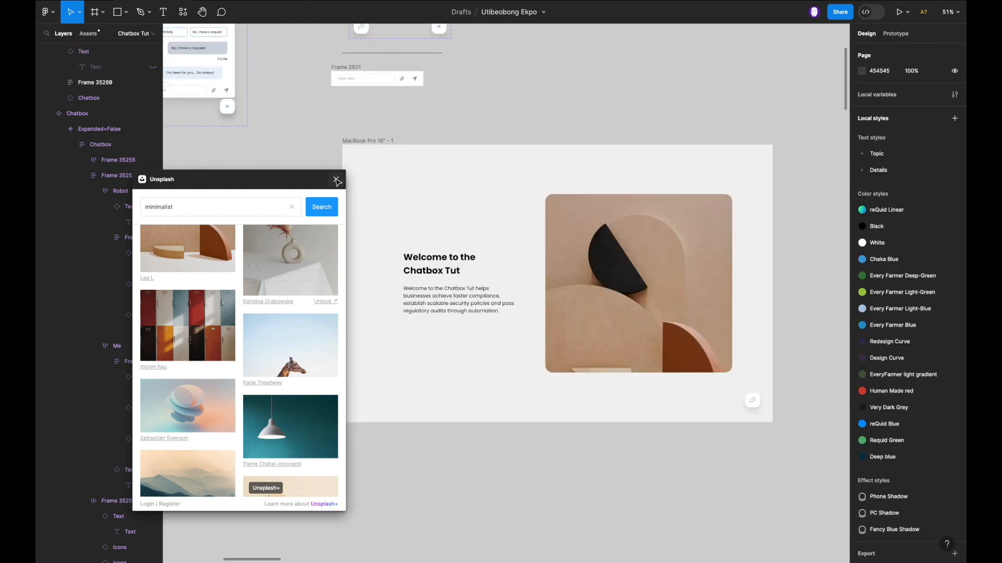
left_click(336, 179)
Preview the MacBook Pro frame and test expanding and collapsing the chatbox over the hero image.
left_click(375, 140)
key("shift+space")
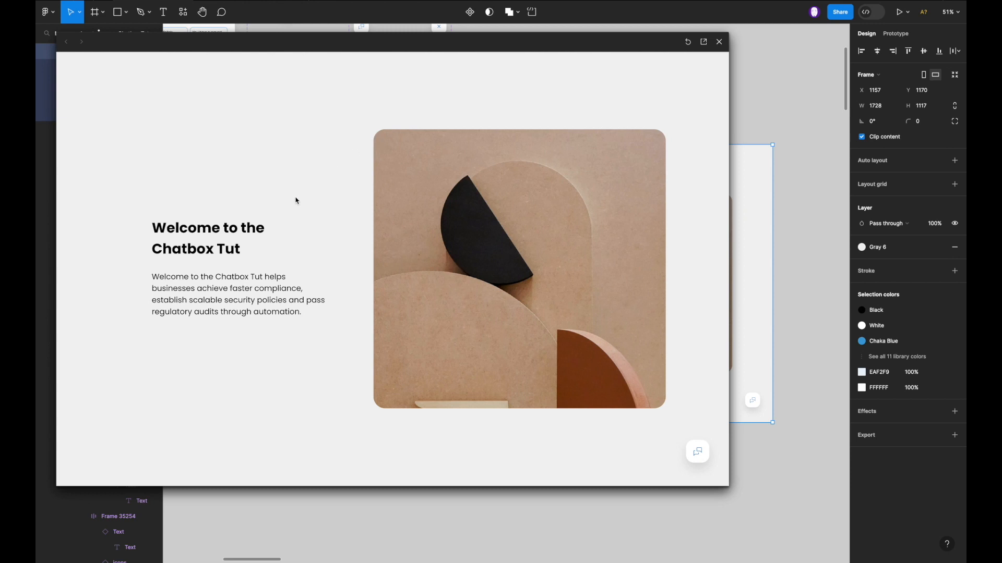
left_click(705, 453)
left_click(706, 453)
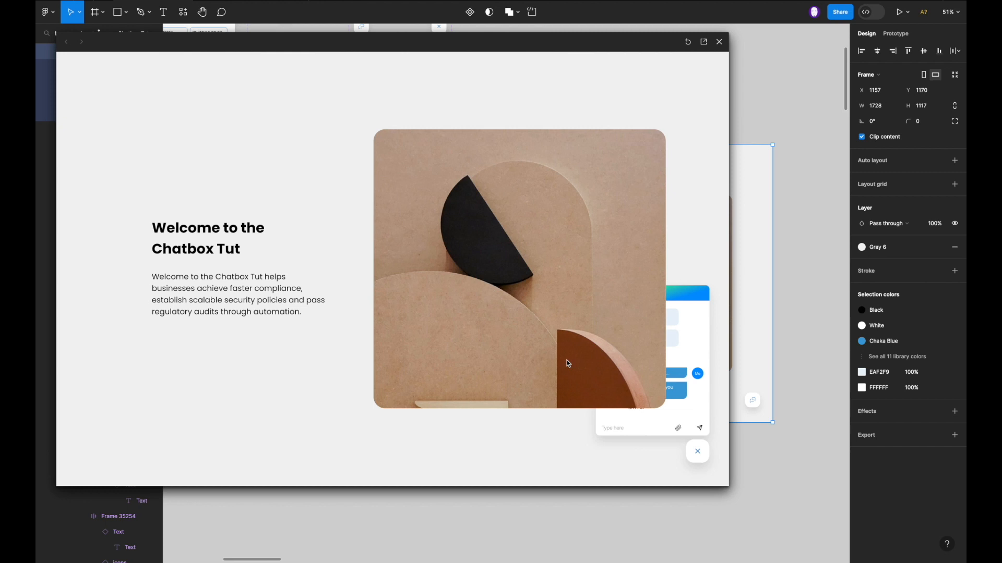
left_click(697, 457)
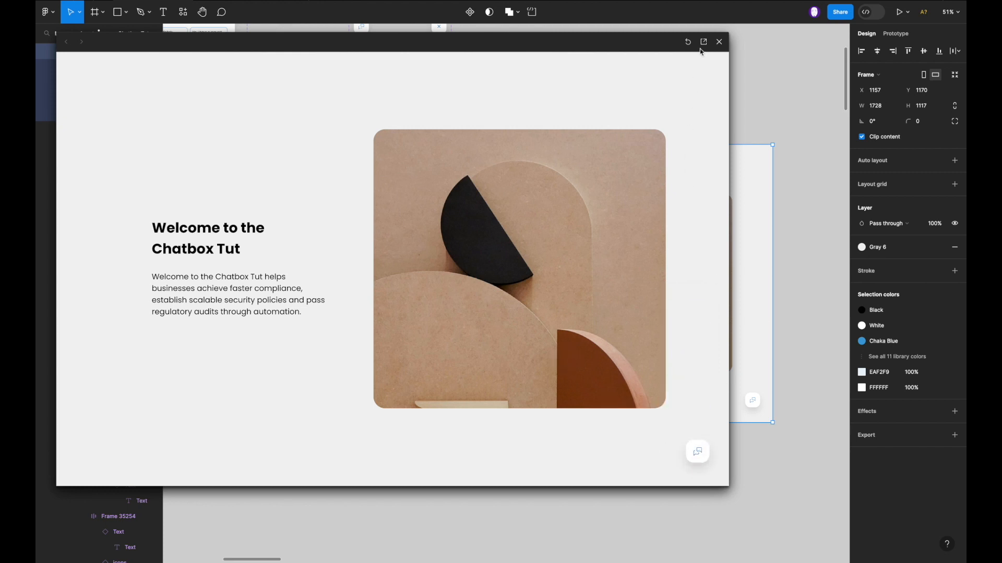
left_click(718, 42)
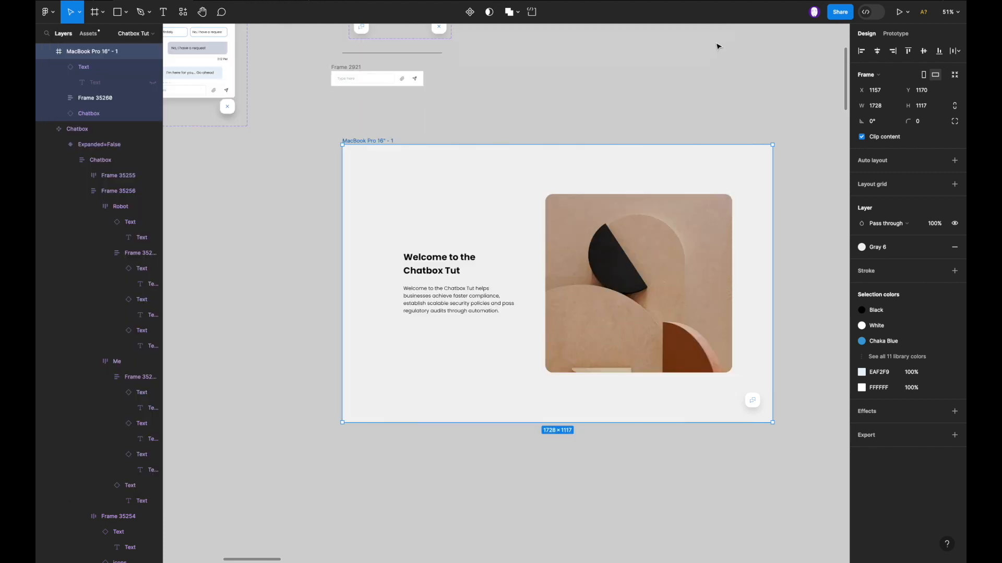
Set the scroll position of the Chatbox instance in the MacBook Pro frame to Fixed (stay in place).
left_click(752, 400)
left_click(909, 34)
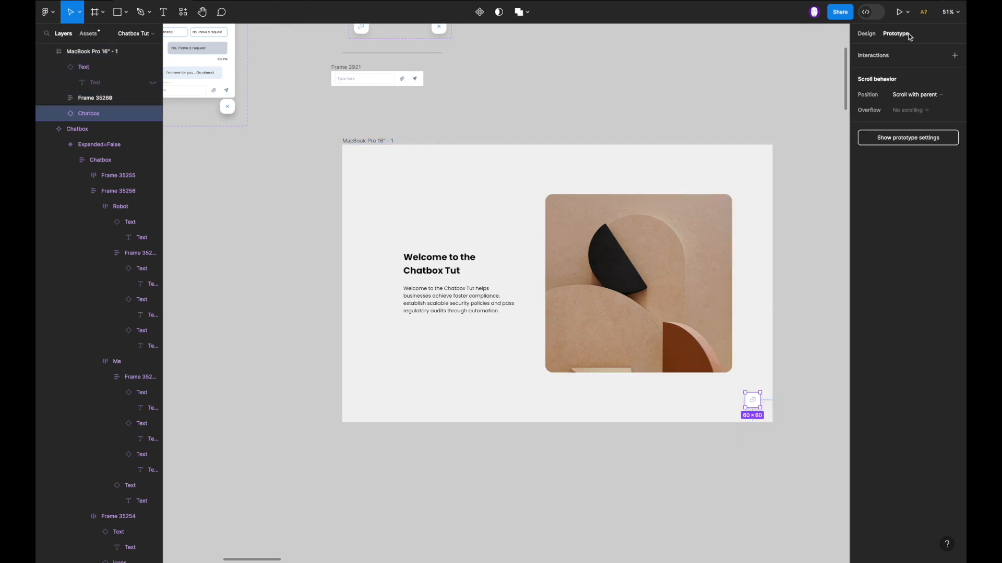
left_click(916, 95)
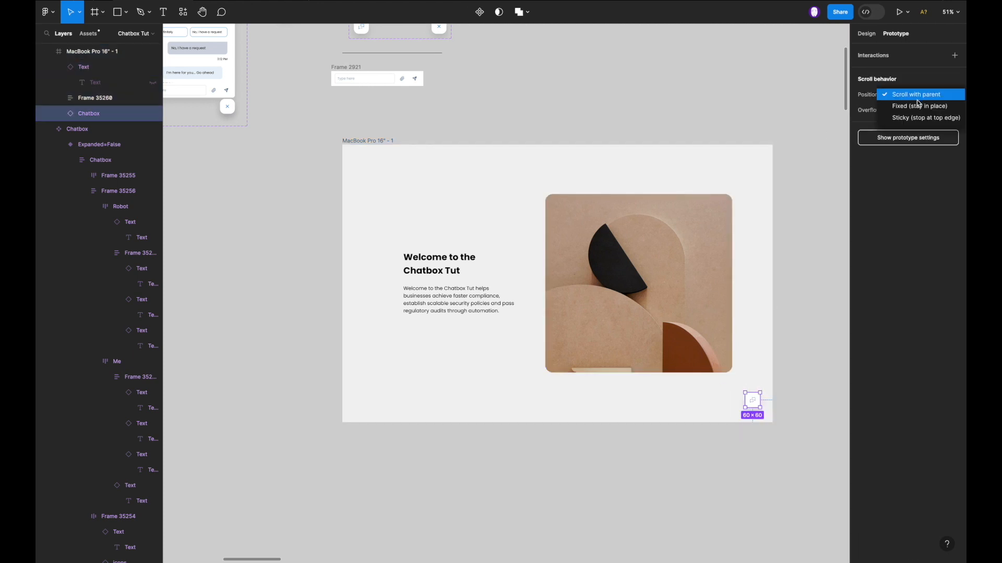
left_click(919, 106)
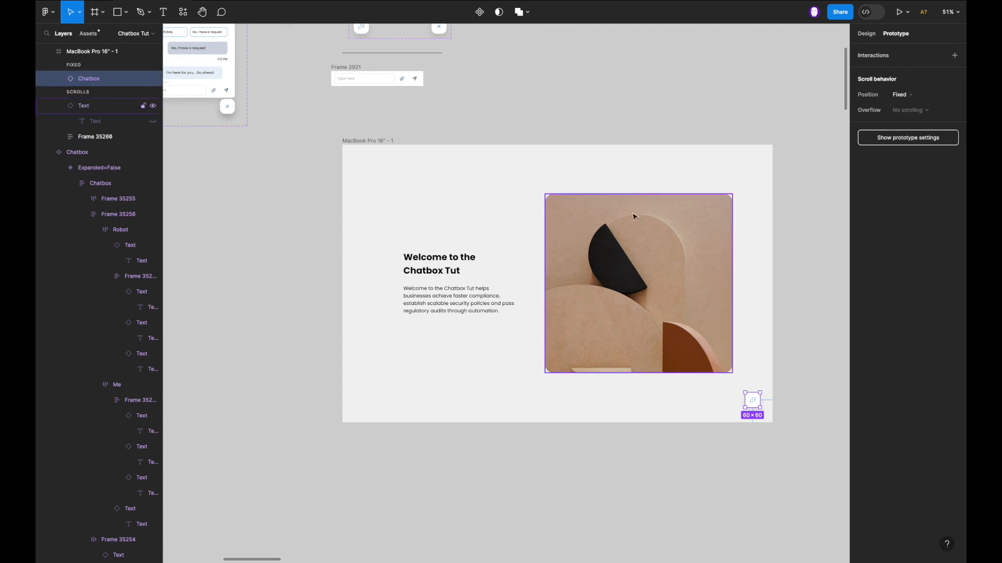
Preview the MacBook Pro frame again and check that the expanded chatbox displays in front of the hero image.
left_click(471, 196)
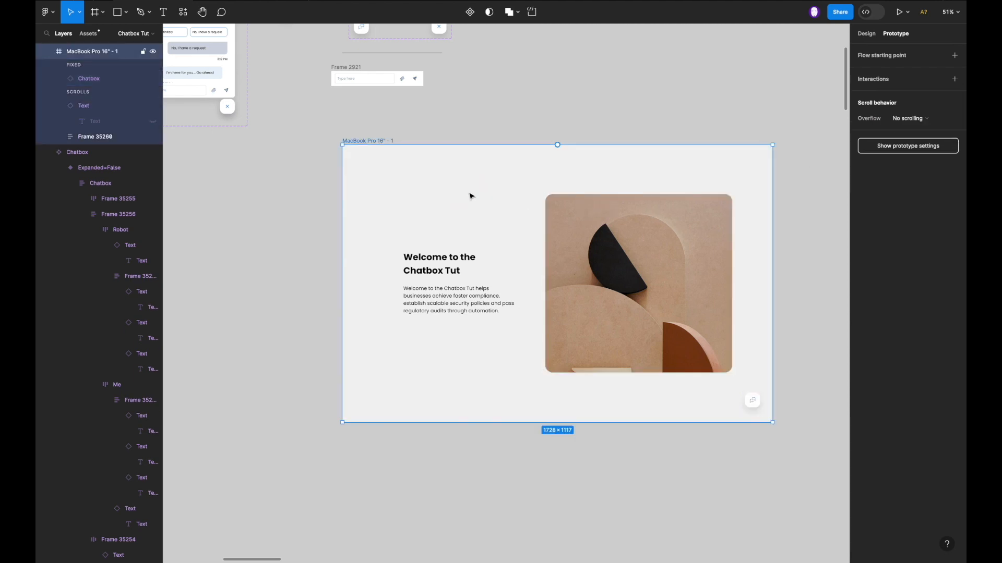
key("shift+space")
left_click(699, 458)
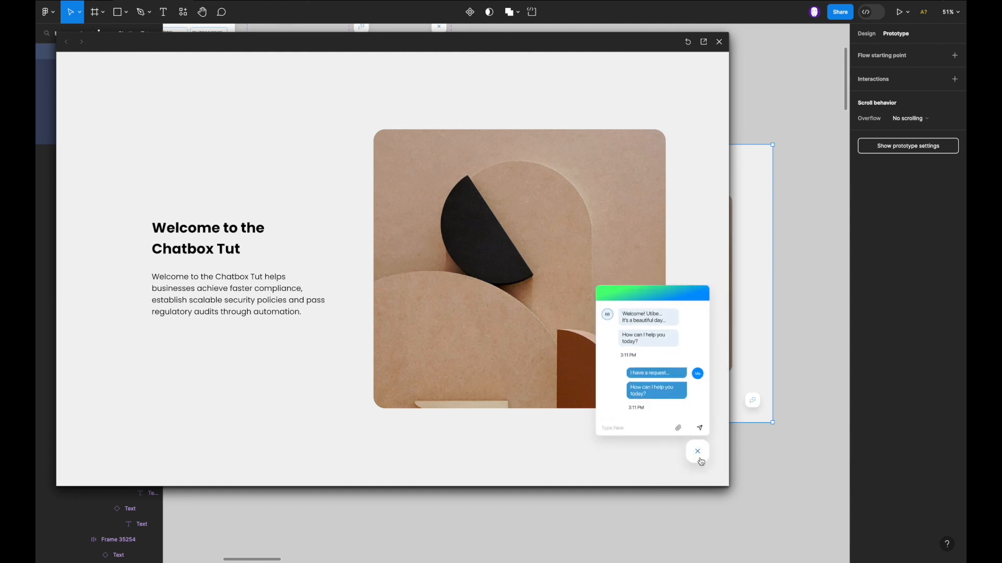
left_click(700, 458)
left_click(699, 459)
left_click(718, 42)
Recolor the gradient header bar in both Chatbox variants with the brown 7A3812 sampled from the hero photo.
scroll(463, 190, "up", 3)
scroll(459, 187, "left", 2)
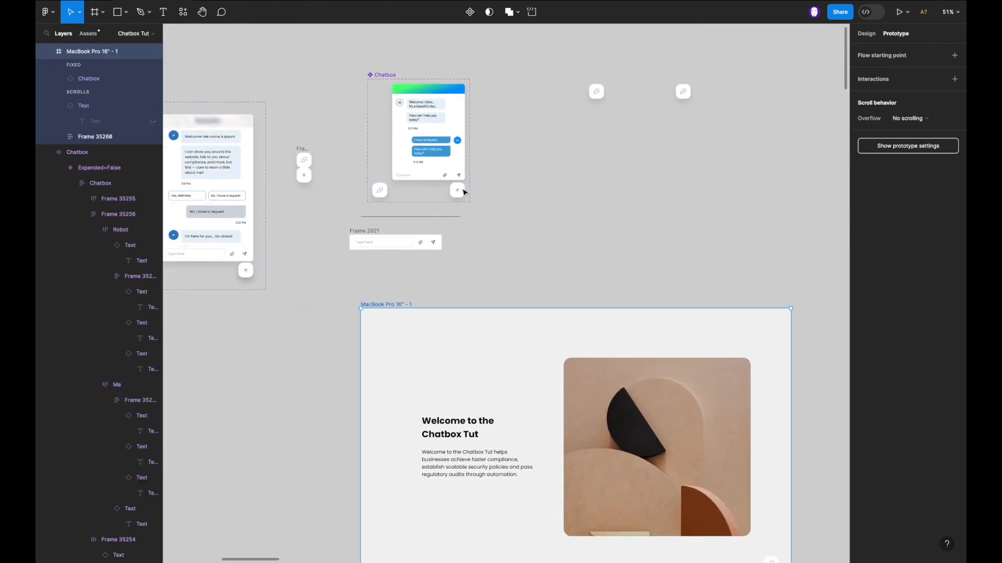
scroll(421, 118, "up", 3)
left_click(431, 81)
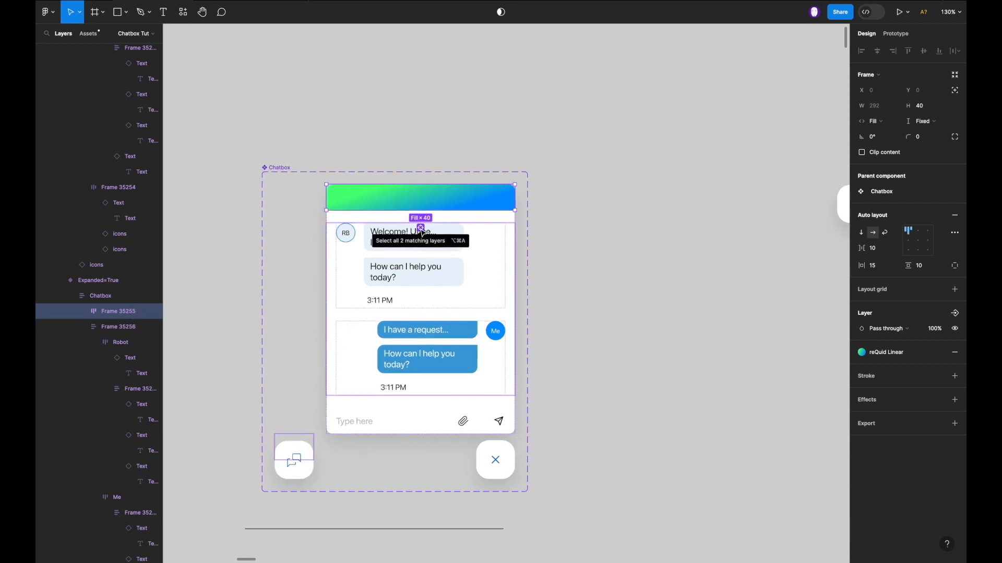
scroll(422, 231, "up", 5)
left_click(450, 246)
left_click(456, 196)
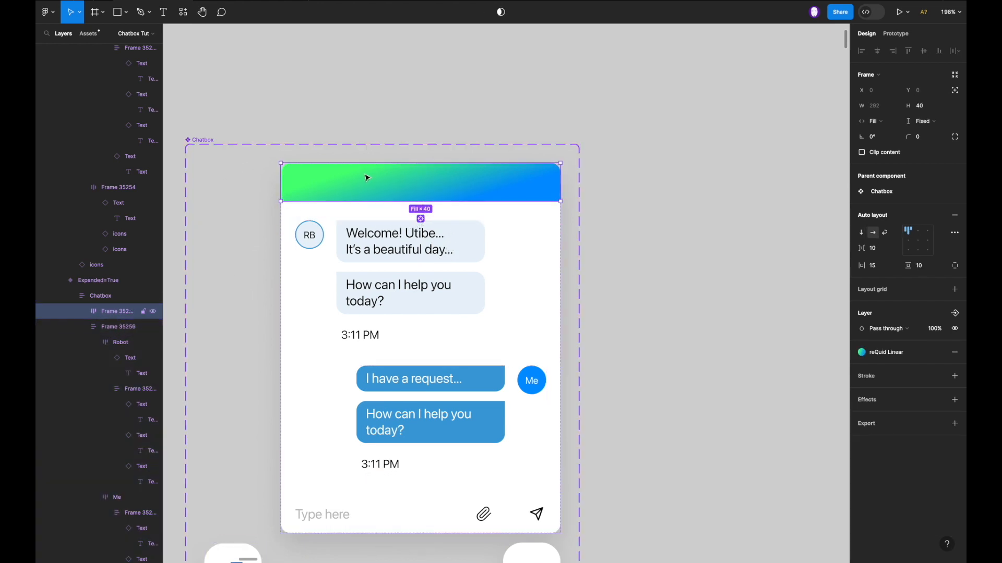
scroll(240, 421, "down", 5)
scroll(240, 421, "left", 3)
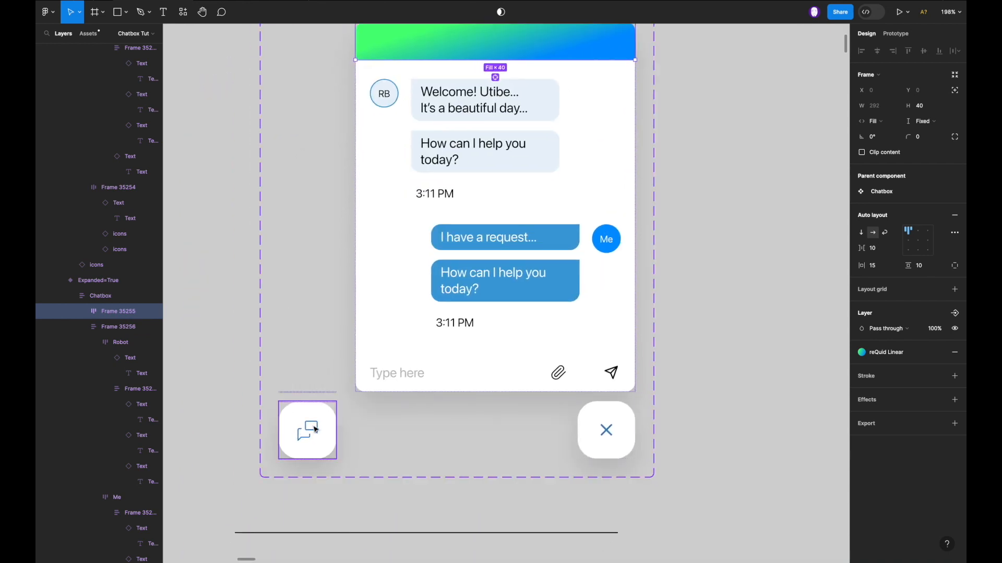
scroll(315, 418, "up", 6)
scroll(315, 418, "right", 3)
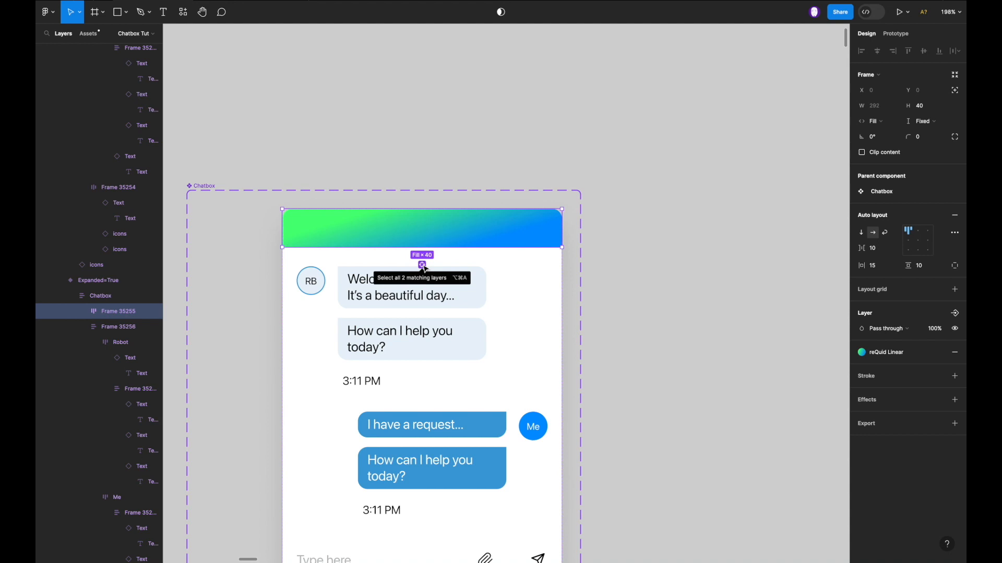
left_click(422, 265)
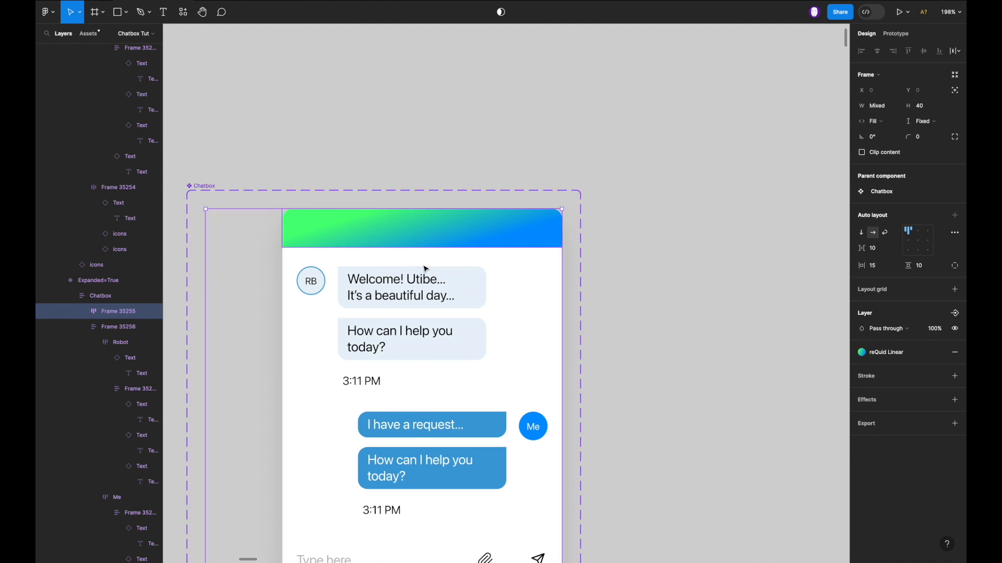
scroll(426, 268, "down", 3)
scroll(425, 269, "down", 5)
scroll(426, 269, "down", 3)
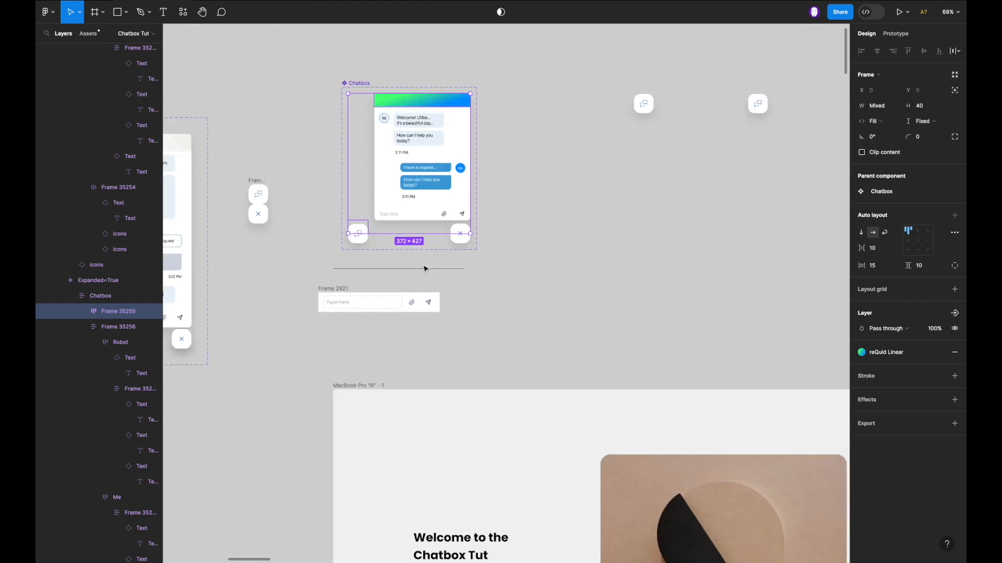
scroll(426, 269, "down", 1)
key("i")
scroll(426, 260, "down", 3)
scroll(426, 261, "right", 1)
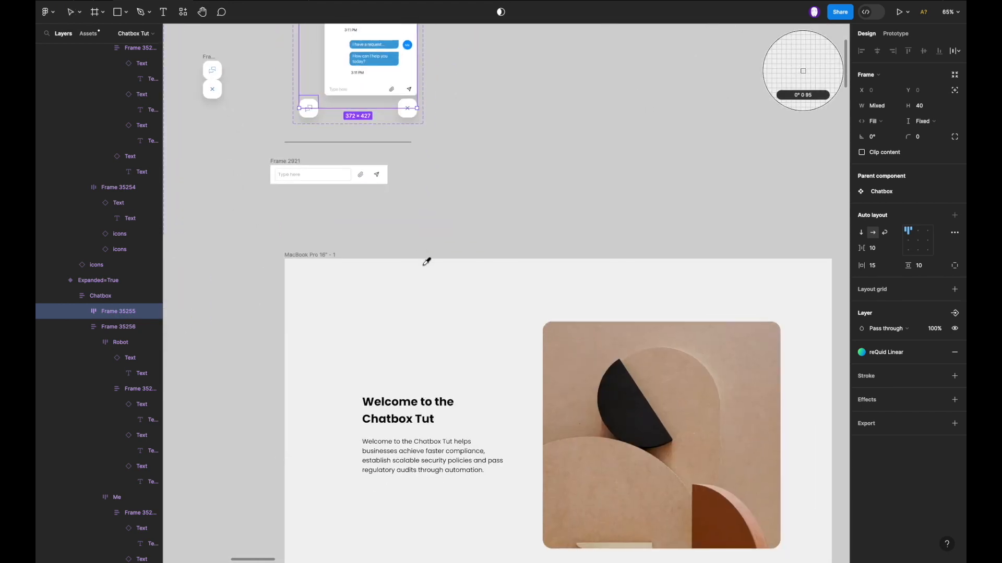
left_click(697, 498)
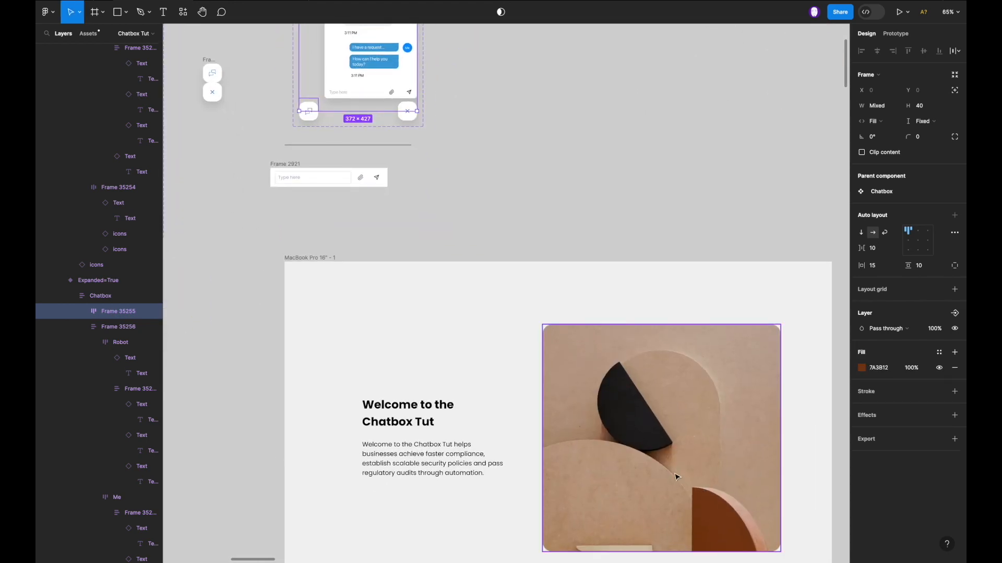
Recolor the two "Me" message bubbles in both Chatbox variants with the near-black 272322 sampled from the hero photo's dark semicircle.
scroll(626, 439, "up", 5)
scroll(626, 439, "left", 2)
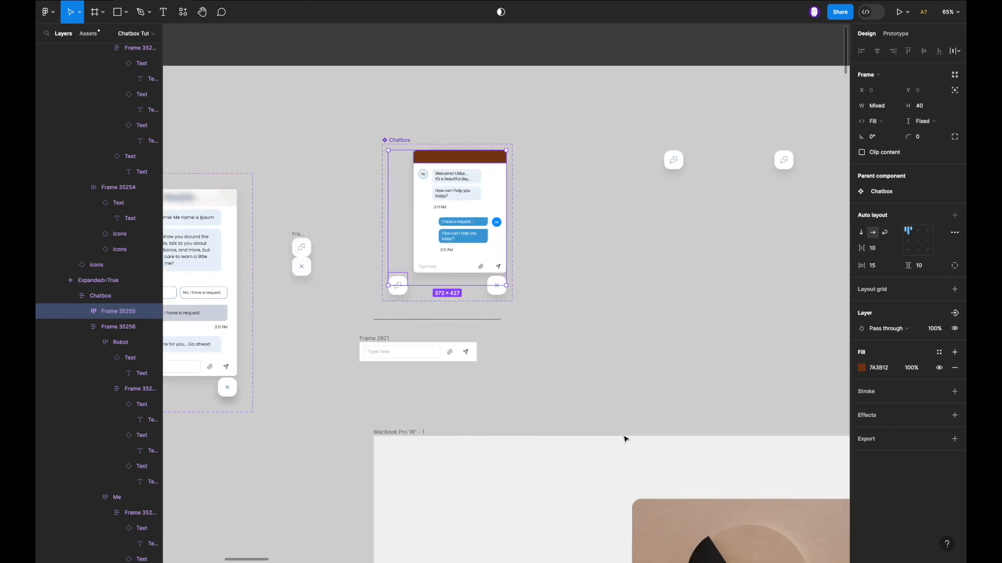
key("shift+0")
left_click(462, 209)
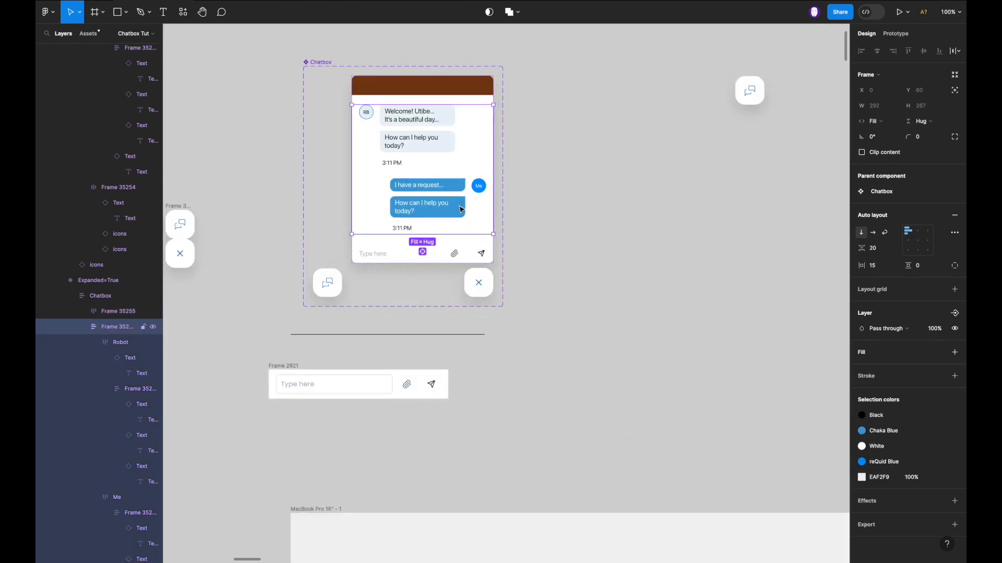
left_click(462, 209)
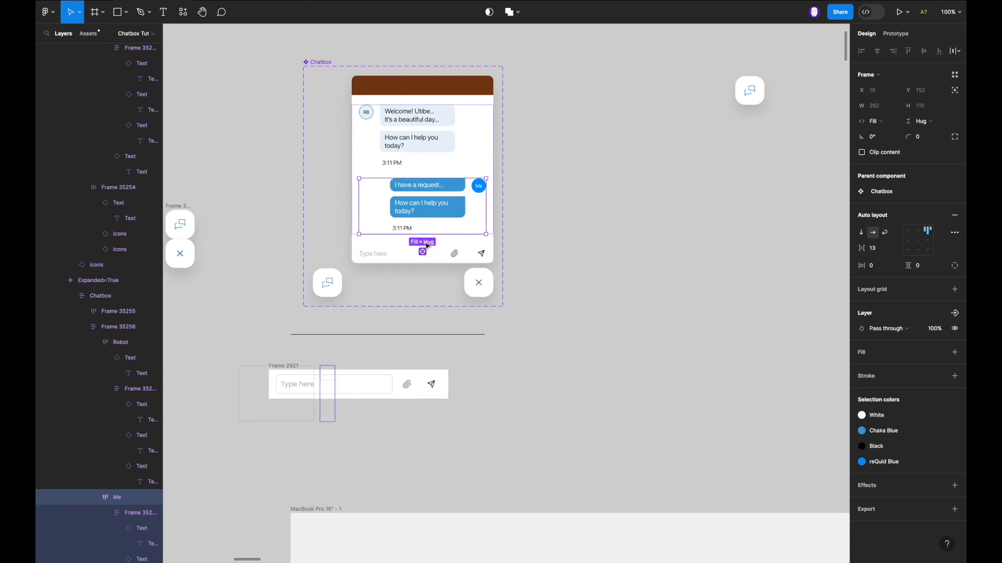
left_click(448, 215, "super")
left_click(461, 186, "shift+super")
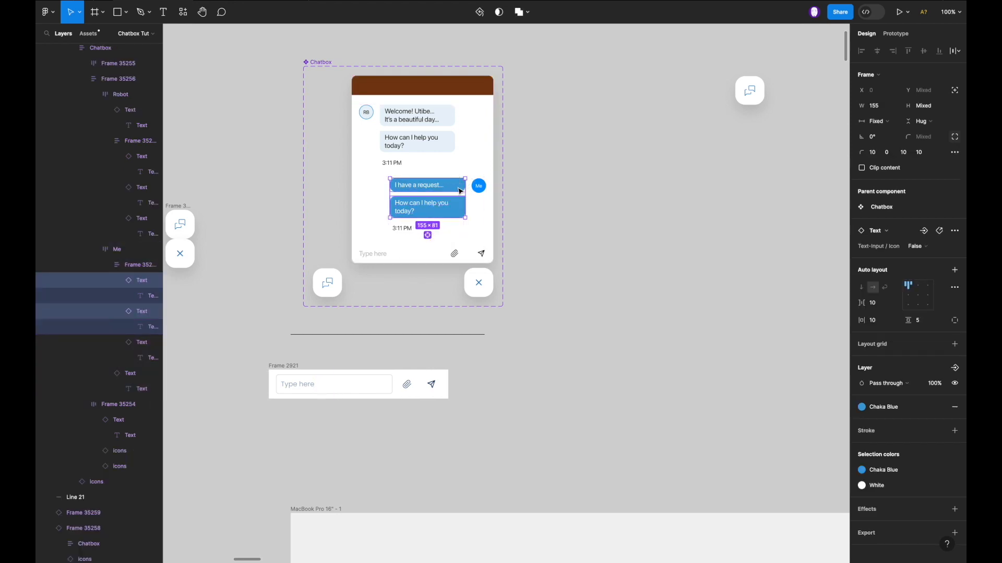
left_click(428, 236)
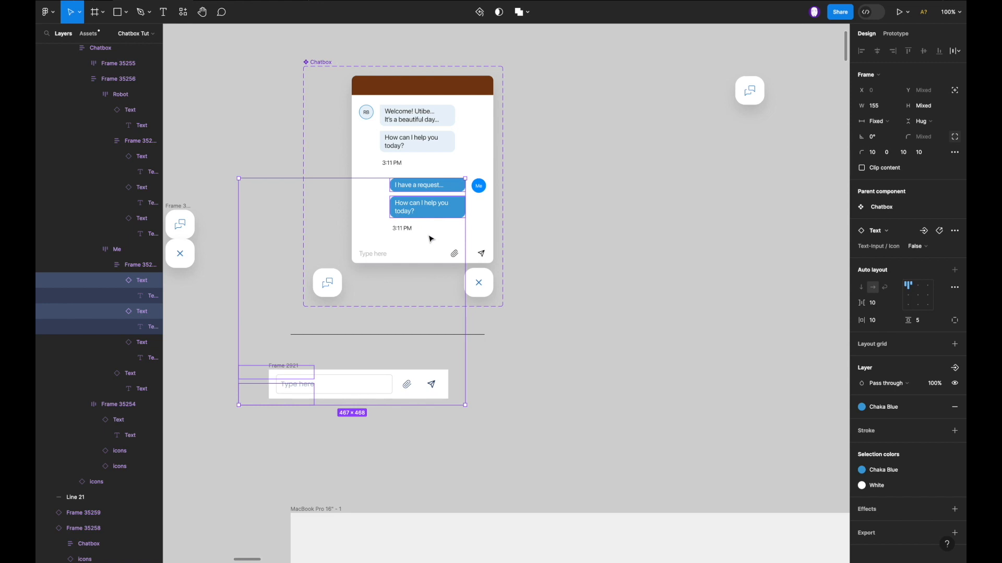
scroll(649, 371, "down", 15)
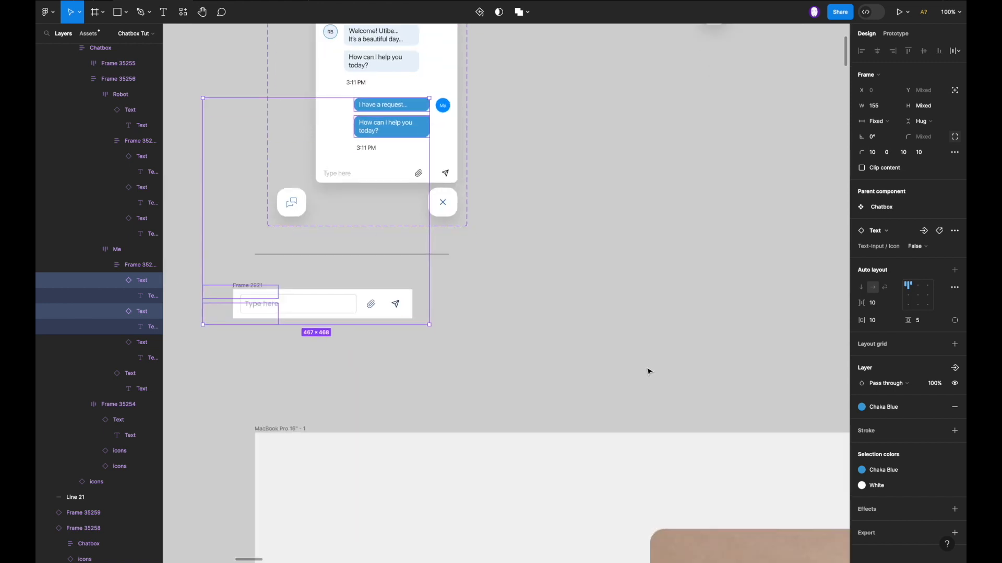
key("i")
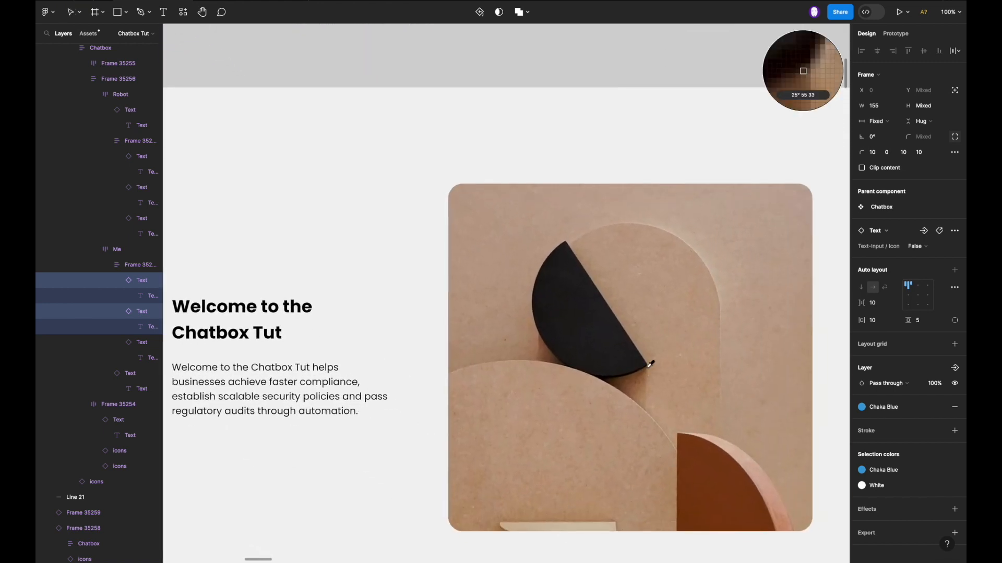
left_click(626, 350)
scroll(628, 353, "down", 5)
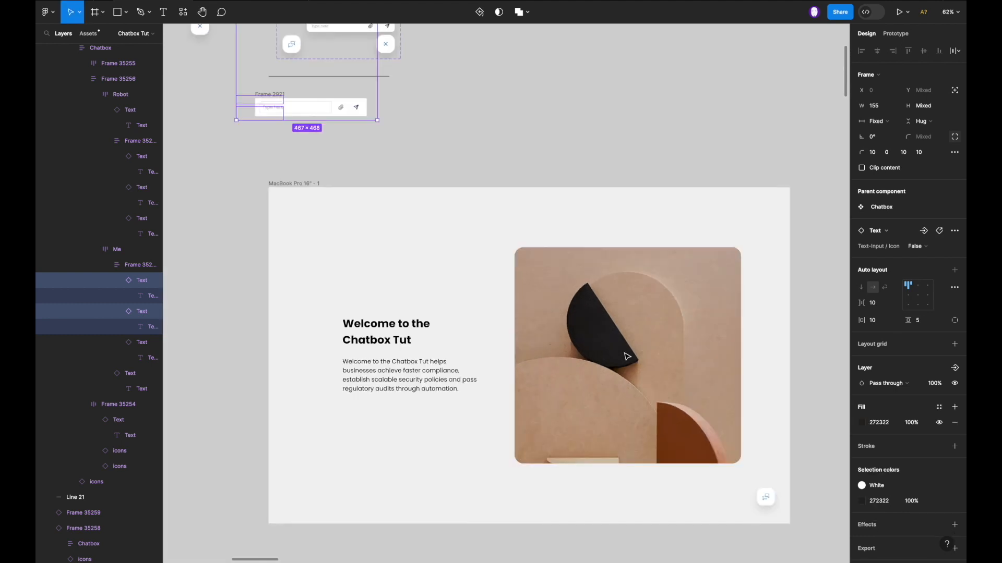
scroll(626, 356, "up", 2)
scroll(626, 356, "up", 1)
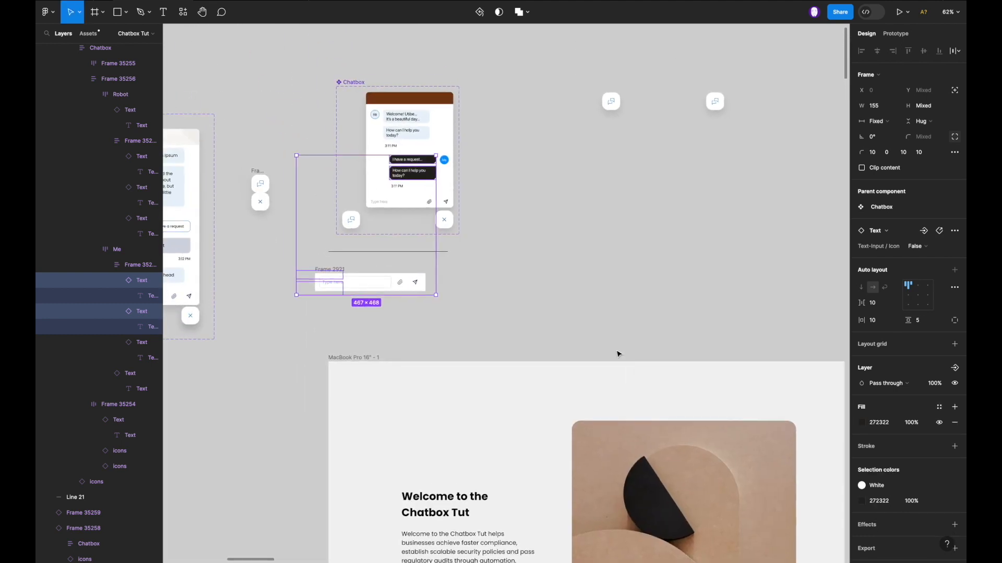
Recolor the two Robot message bubbles in both Chatbox variants with the light tan sampled from the hero photo's upper right corner.
scroll(427, 144, "up", 5)
left_click(426, 144)
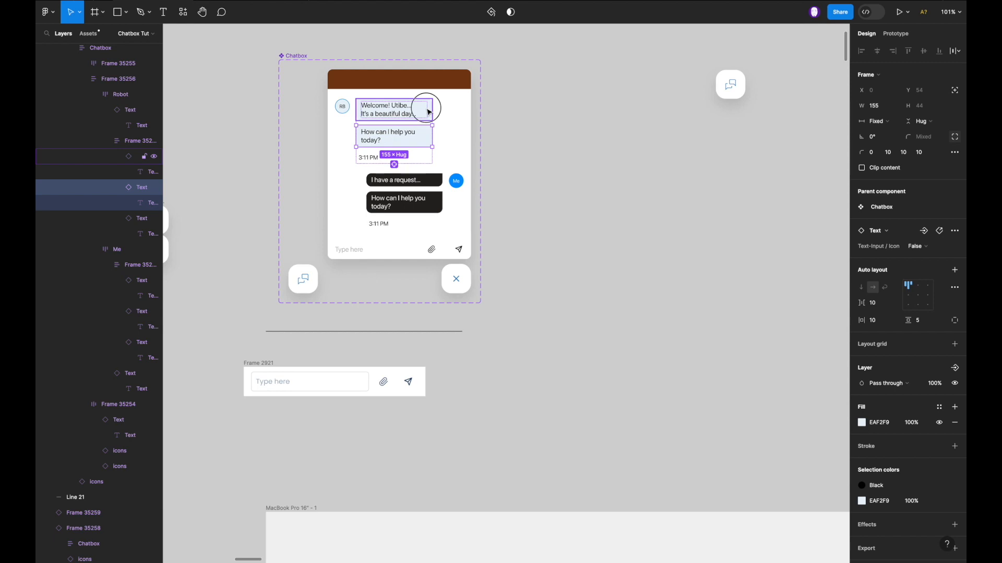
left_click(426, 108, "shift")
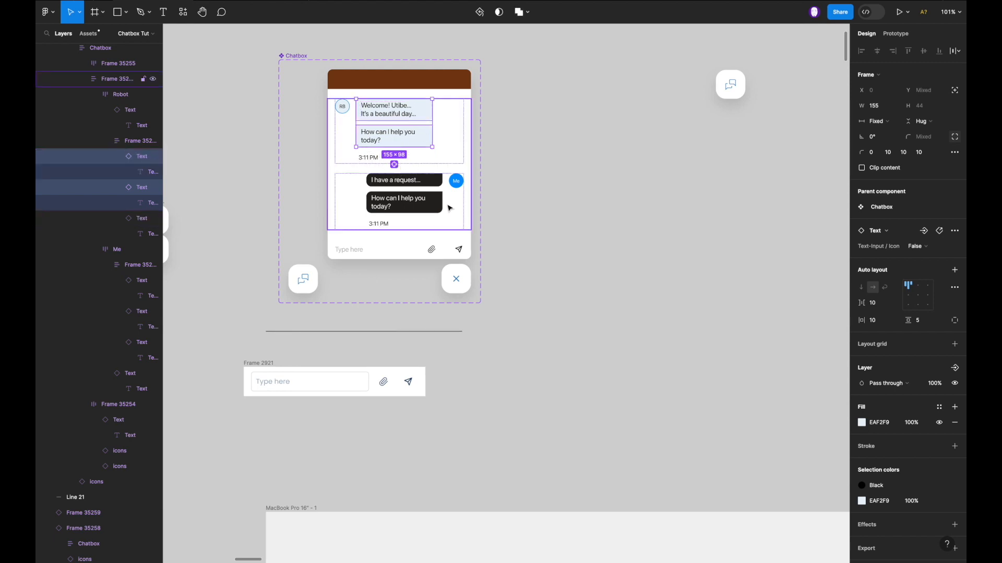
scroll(501, 254, "down", 5)
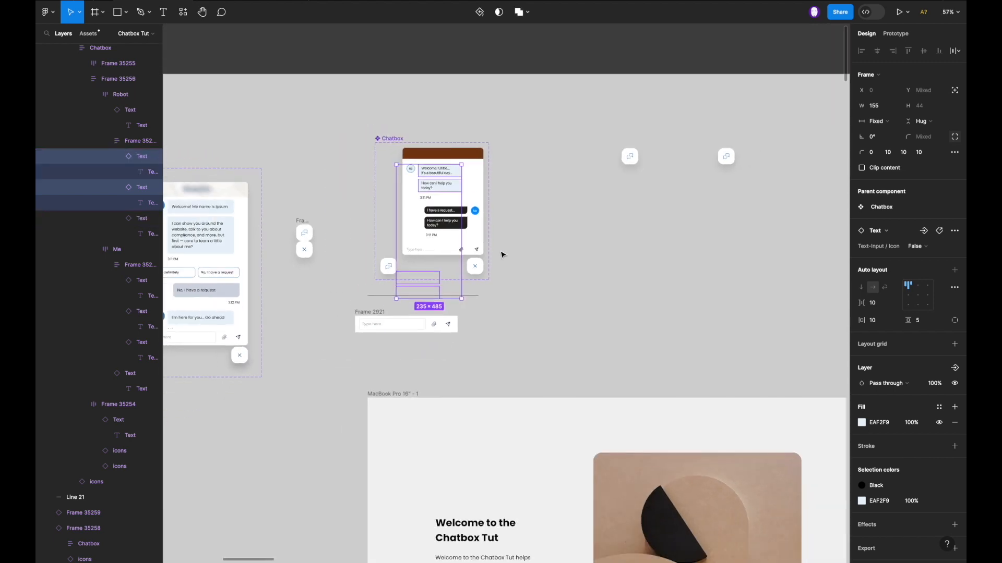
scroll(501, 254, "right", 2)
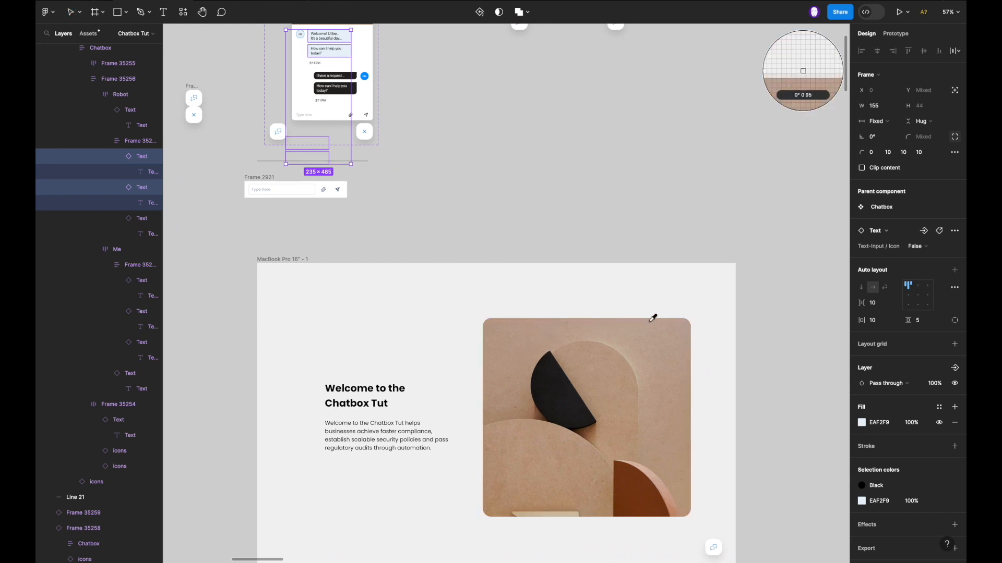
left_click(683, 323)
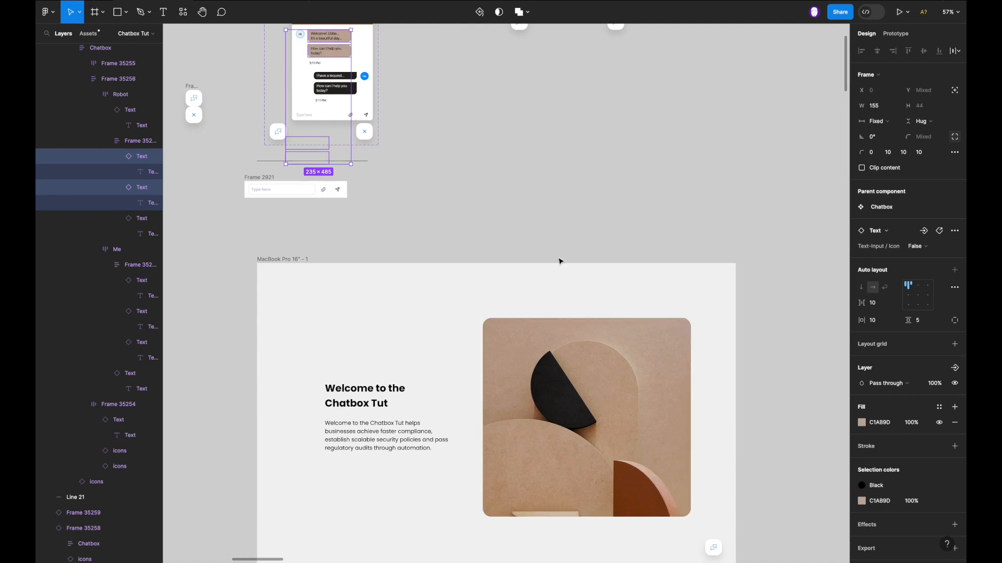
Preview the MacBook Pro frame, expand and collapse the recolored chatbox, and close the preview.
left_click(455, 296)
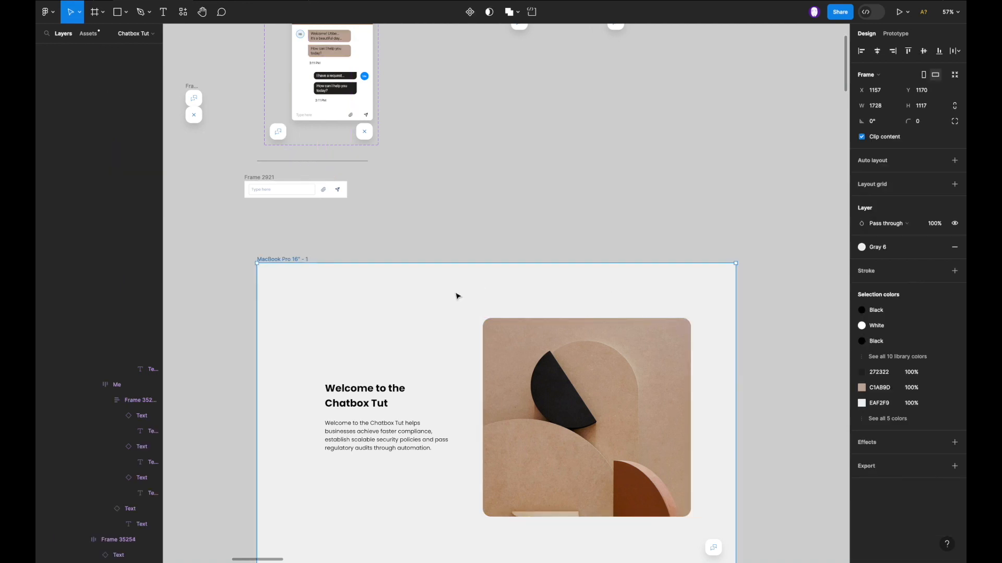
key("shift+space")
left_click(699, 452)
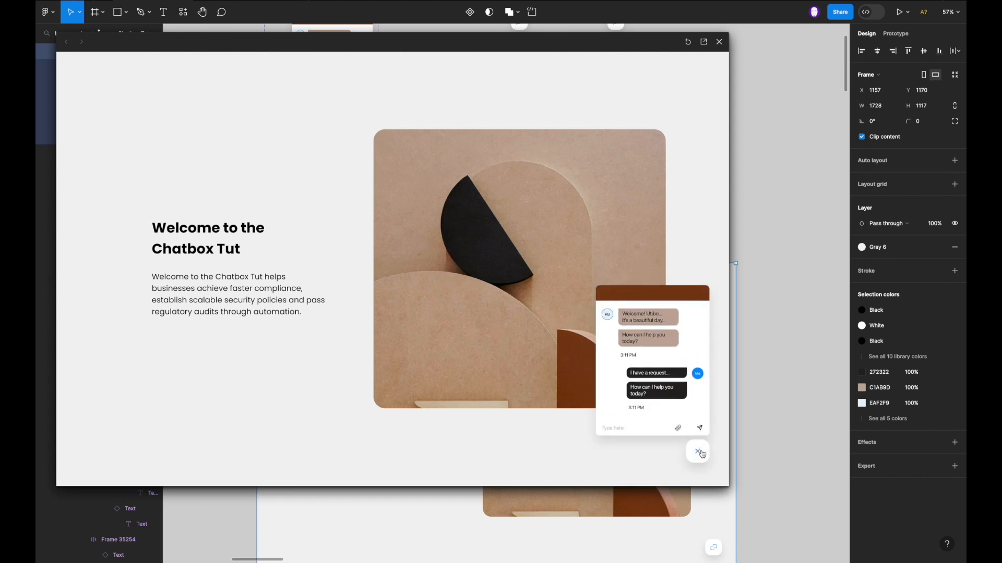
left_click(699, 453)
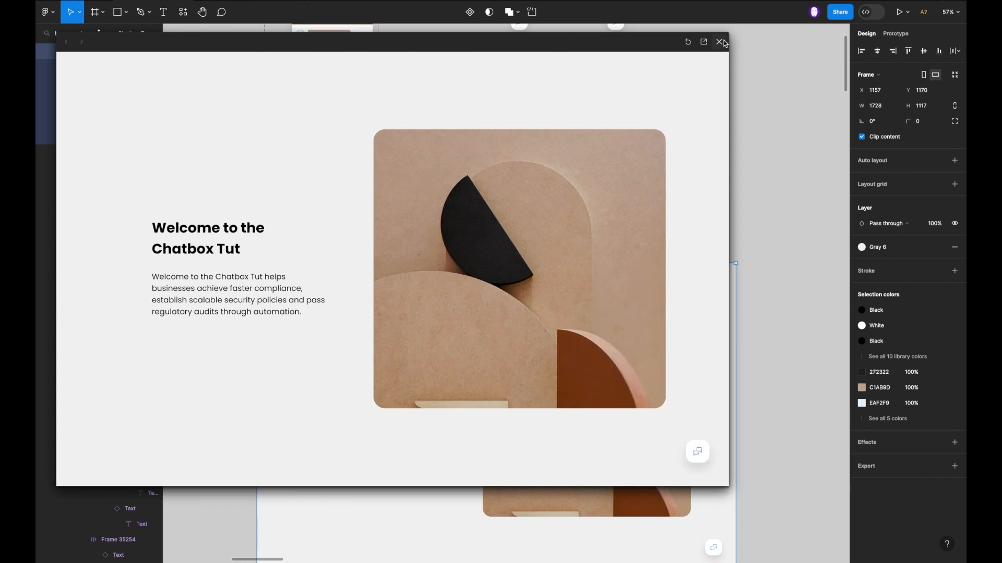
left_click(719, 43)
Change the header bar fill in both Chatbox variants to the tan AC8D70 sampled from the hero photo.
scroll(470, 151, "up", 5)
scroll(470, 151, "left", 2)
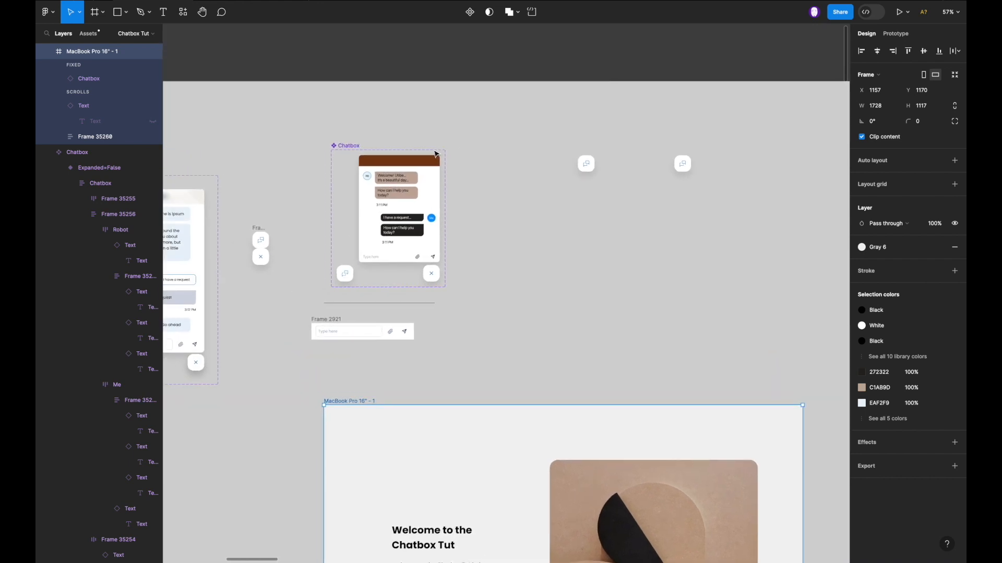
left_click(420, 166)
left_click(399, 184)
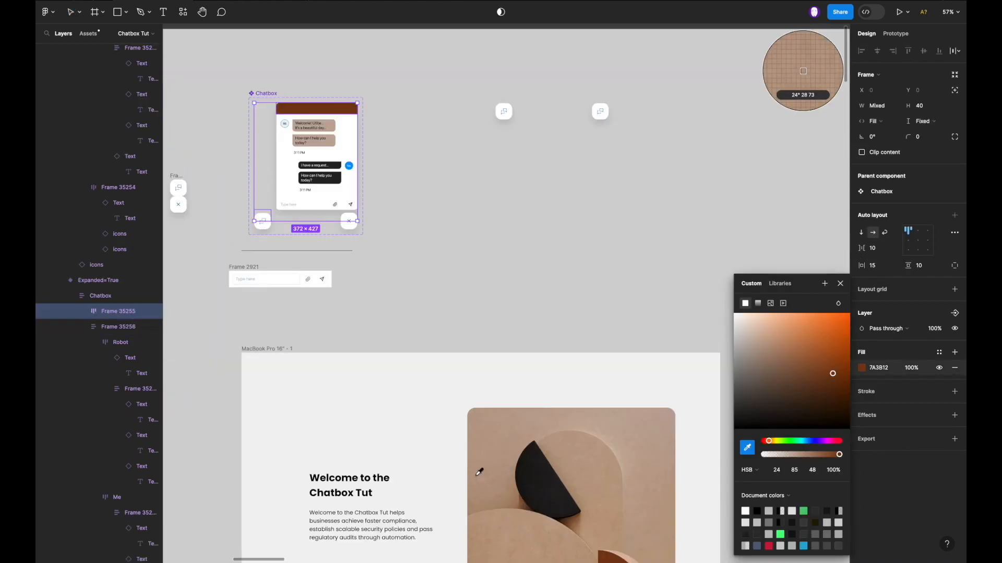
left_click(509, 501)
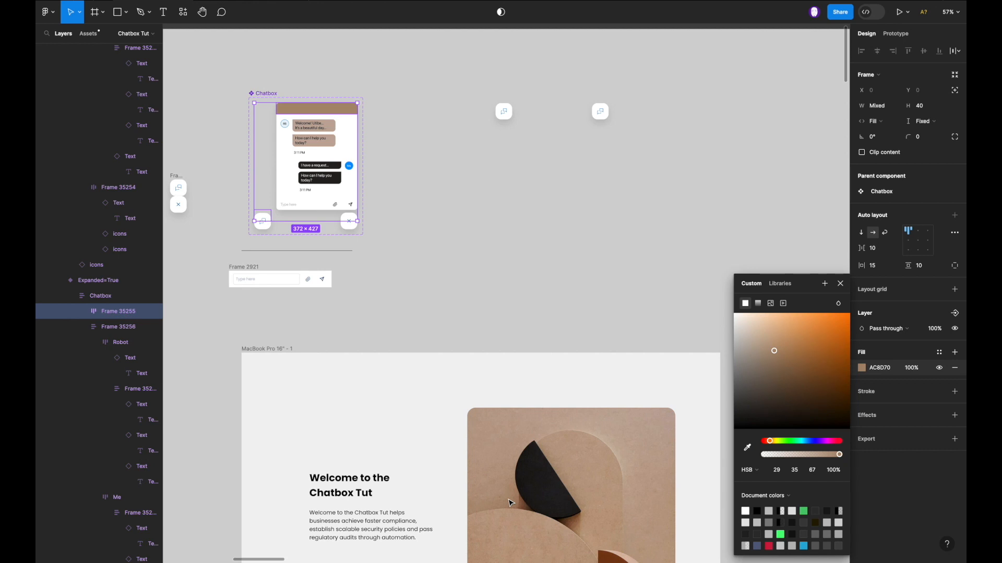
Detach the blue color style from both chat toggle icons and recolor them with the dark brown 2D1B05 sampled from the hero photo's shadow.
scroll(349, 244, "up", 8)
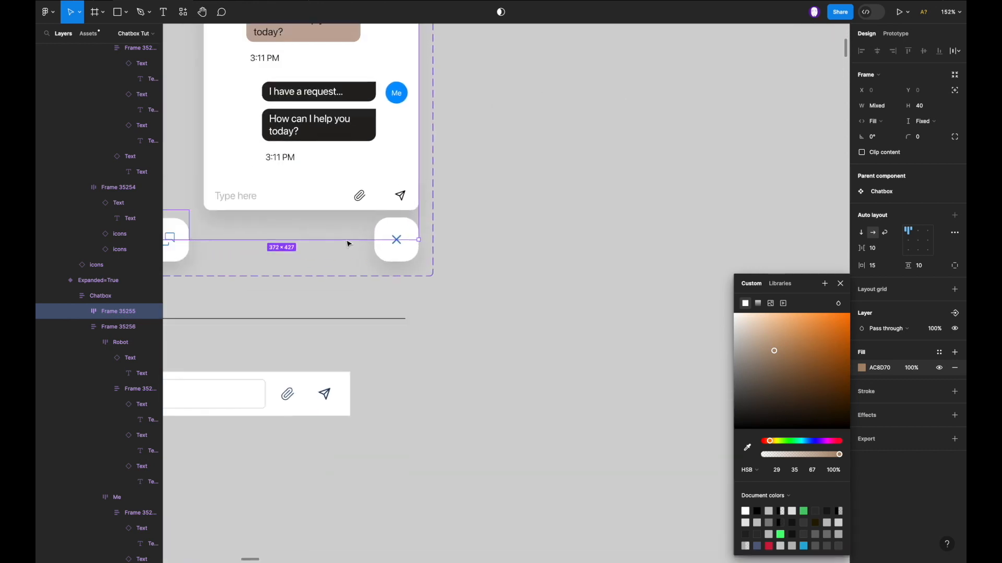
left_click(510, 281)
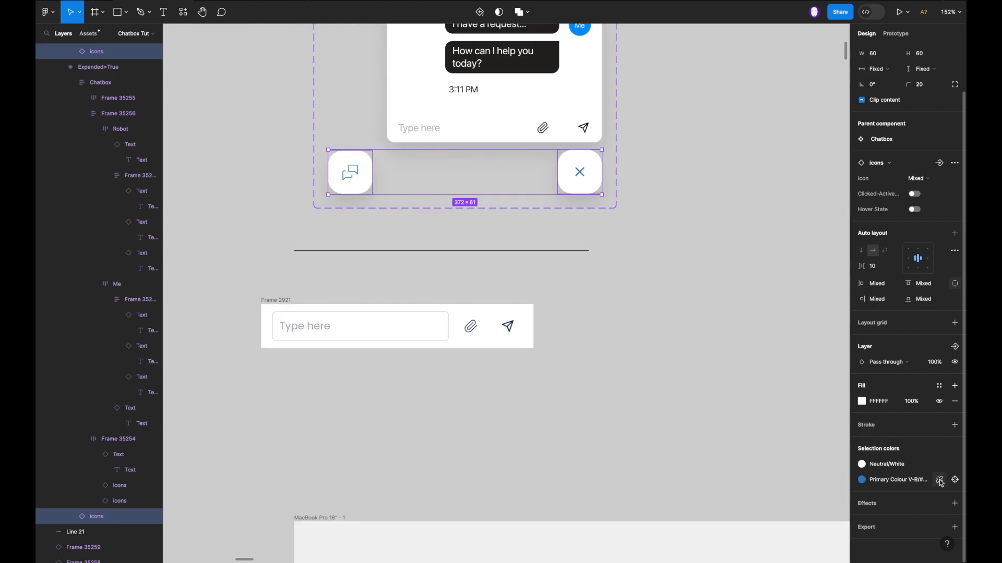
left_click(939, 480)
left_click(861, 479)
scroll(615, 503, "down", 15)
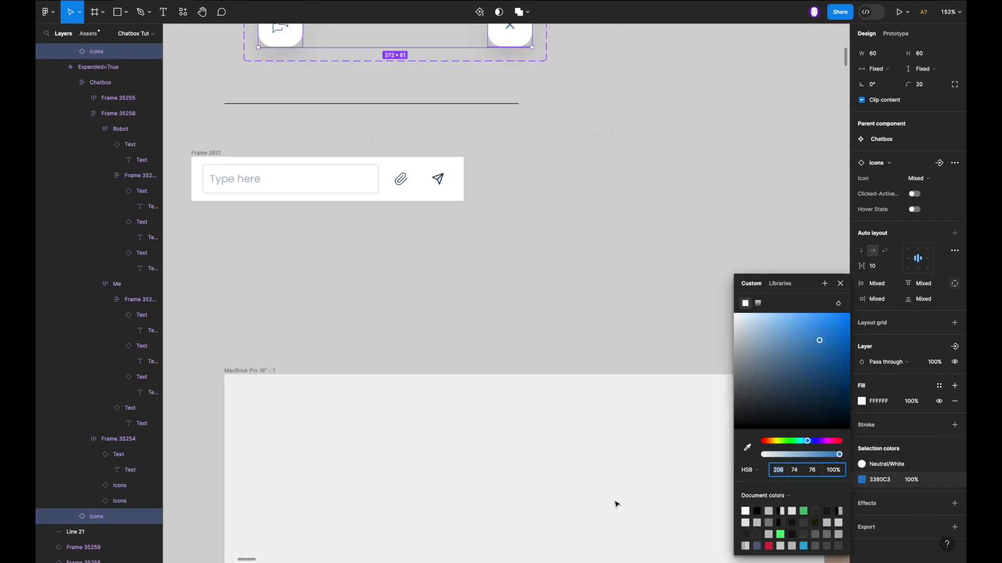
scroll(615, 503, "right", 3)
scroll(615, 503, "right", 3)
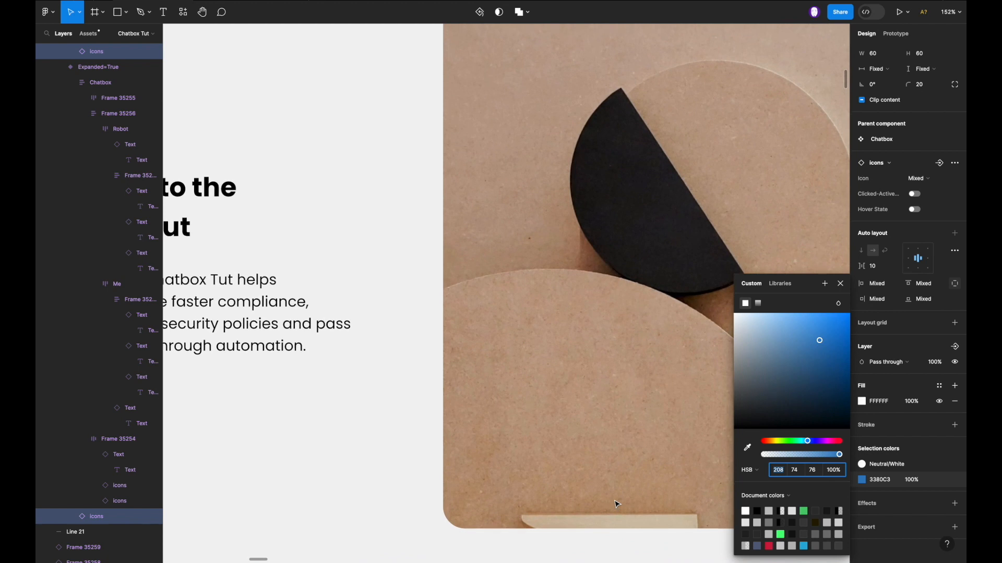
left_click(747, 448)
scroll(658, 382, "up", 8)
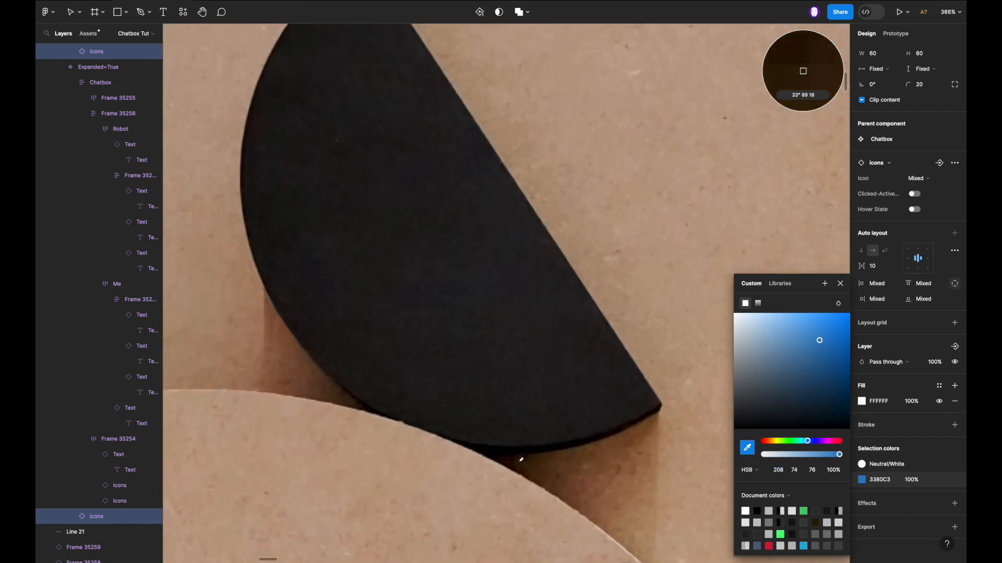
left_click(522, 463)
scroll(549, 436, "down", 4)
left_click(840, 283)
Preview the MacBook Pro frame and expand the chatbox to check its tan header and dark toggle icons.
scroll(501, 378, "down", 5)
scroll(502, 379, "down", 6)
scroll(458, 160, "left", 5)
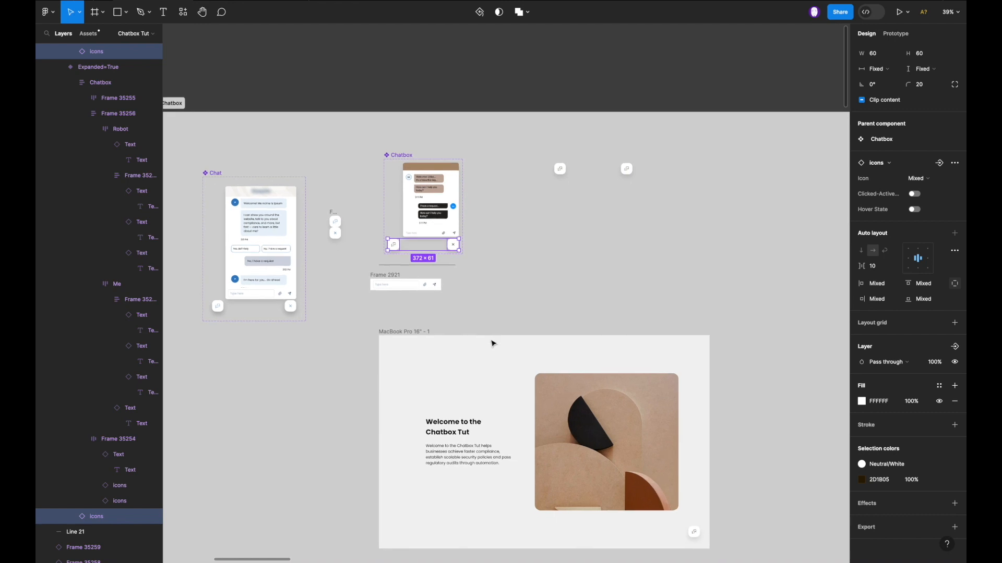
scroll(492, 343, "down", 3)
left_click(461, 293)
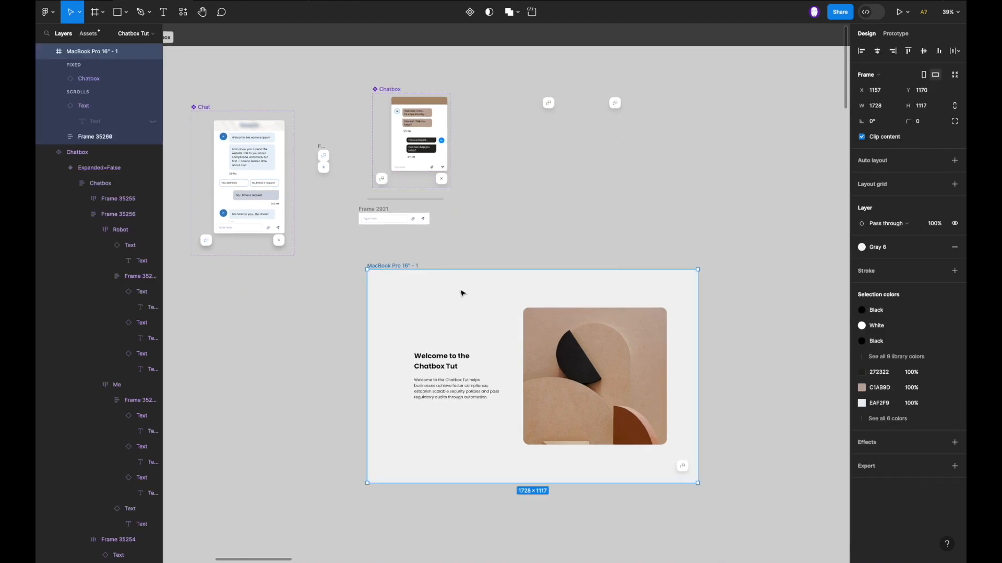
key("shift+space")
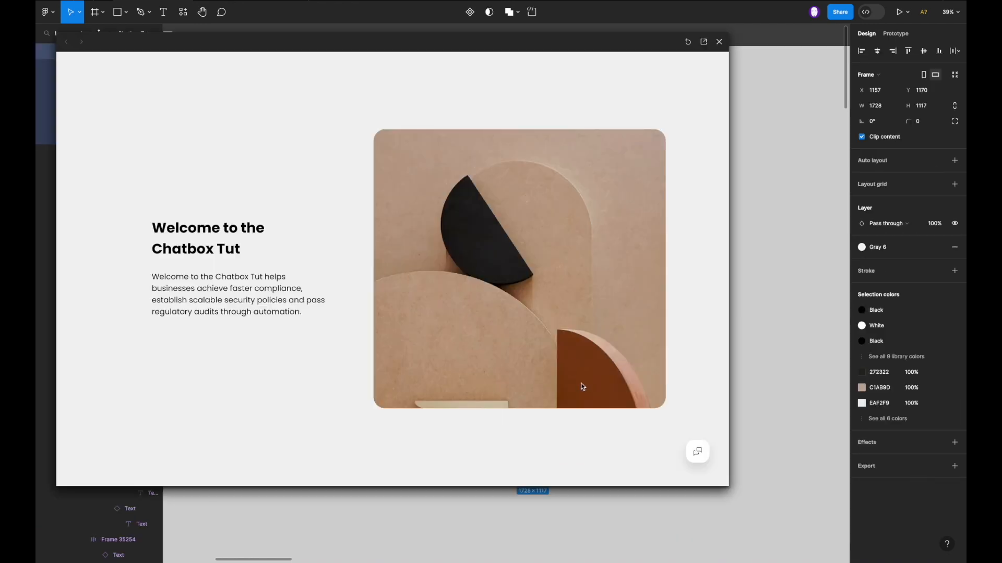
left_click(698, 451)
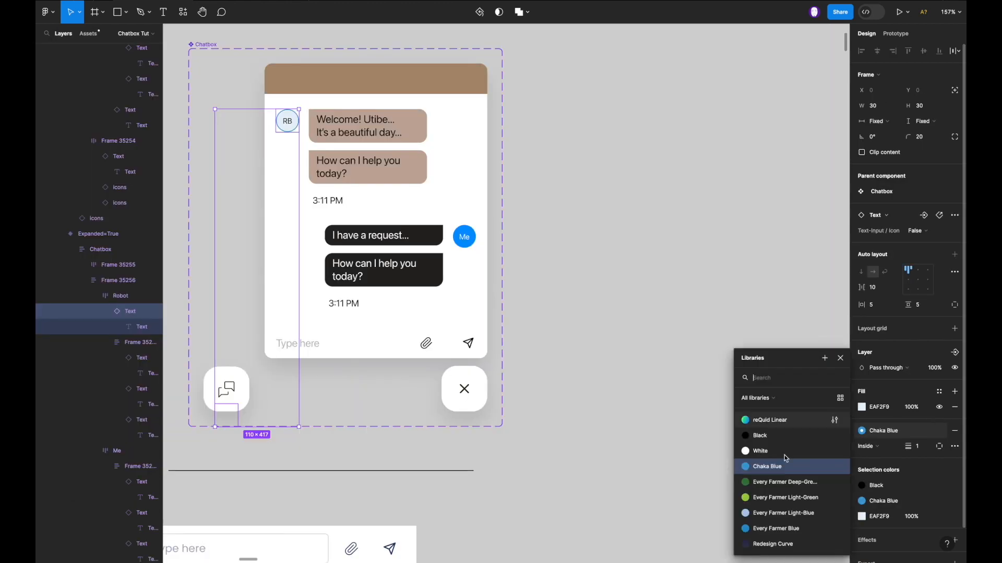
Detach the Chaka Blue stroke style from the RB avatars and set the stroke to AC8D70 sampled from the chatbox header bar.
scroll(784, 455, "down", 3)
scroll(784, 457, "down", 10)
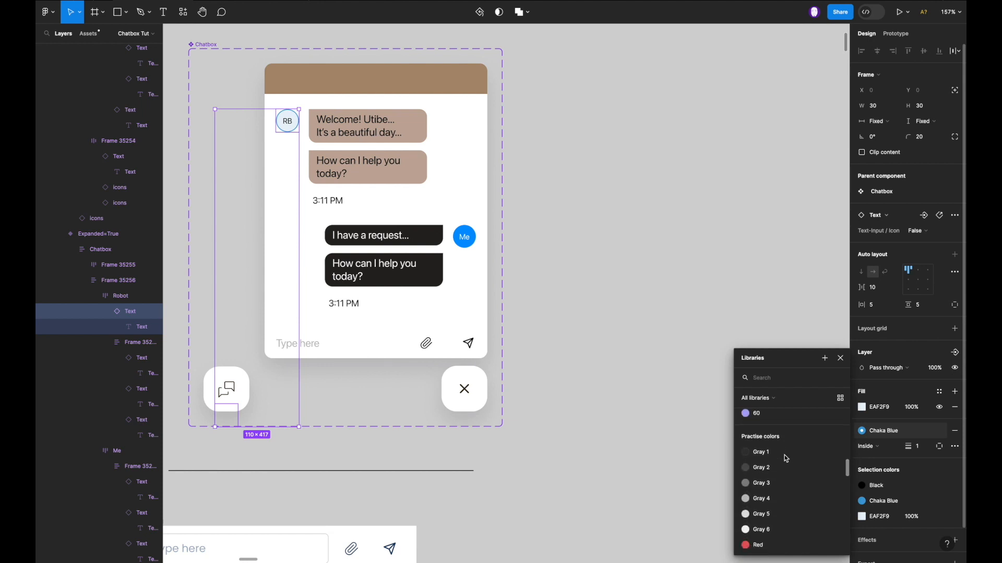
scroll(784, 455, "down", 2)
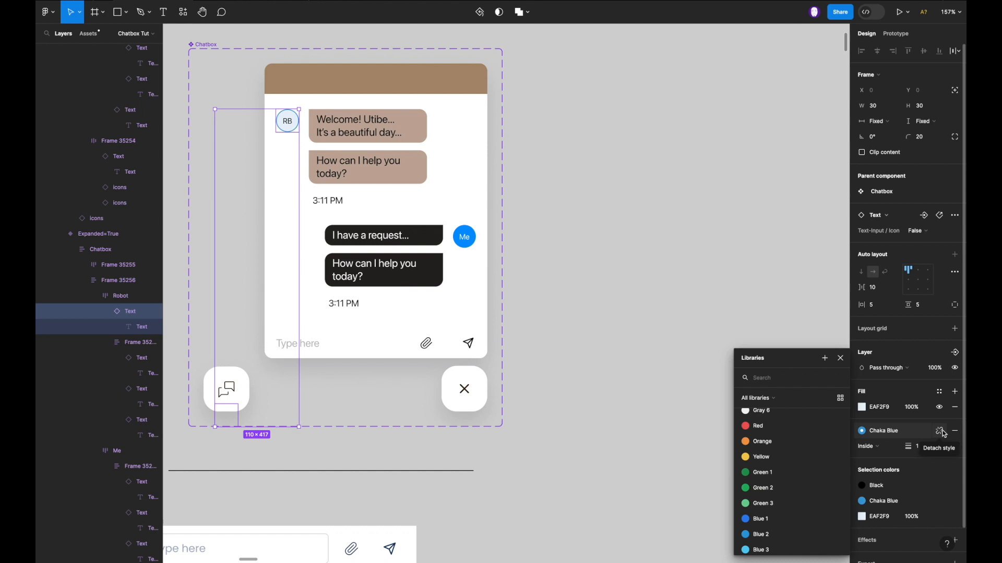
left_click(944, 433)
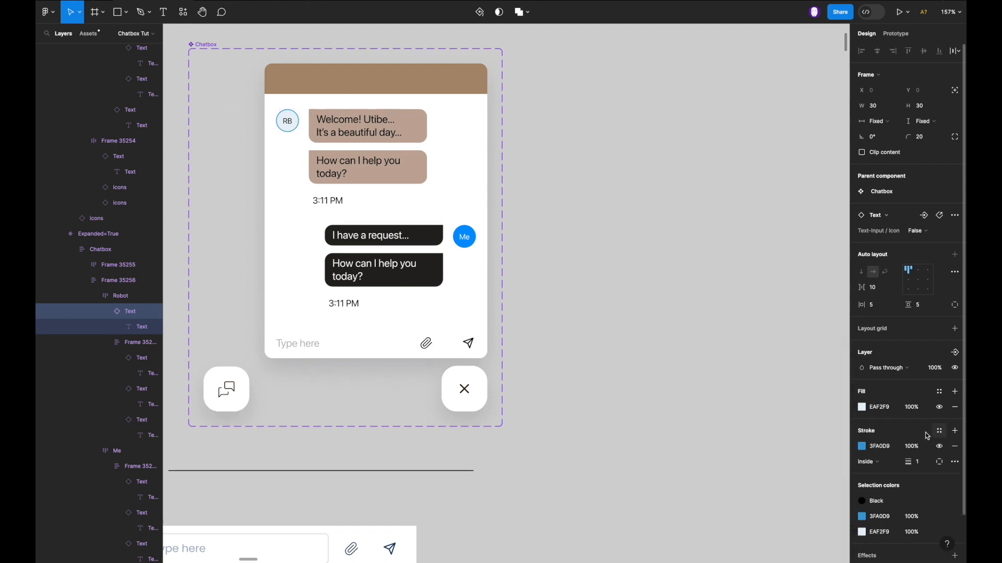
left_click(861, 446)
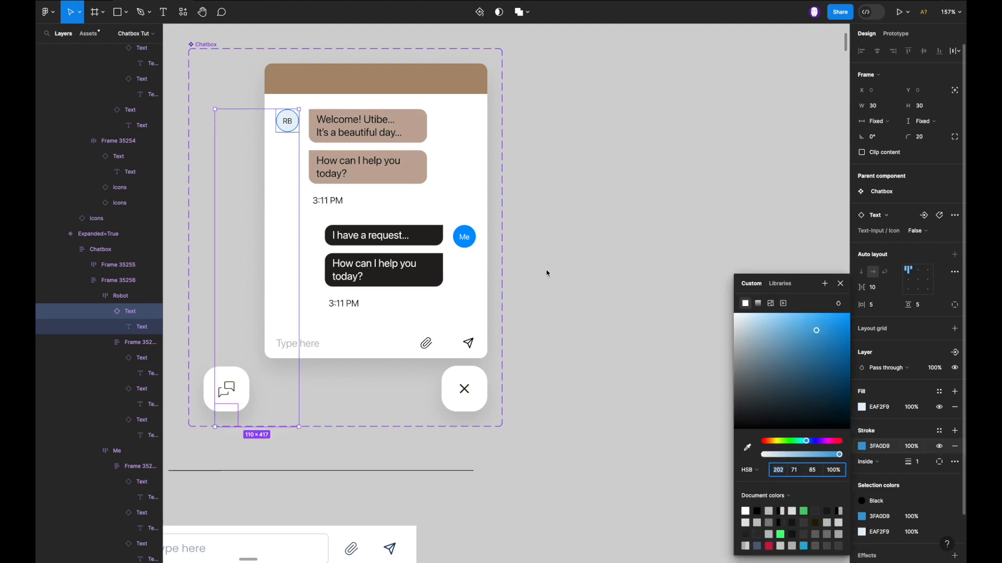
left_click(441, 84)
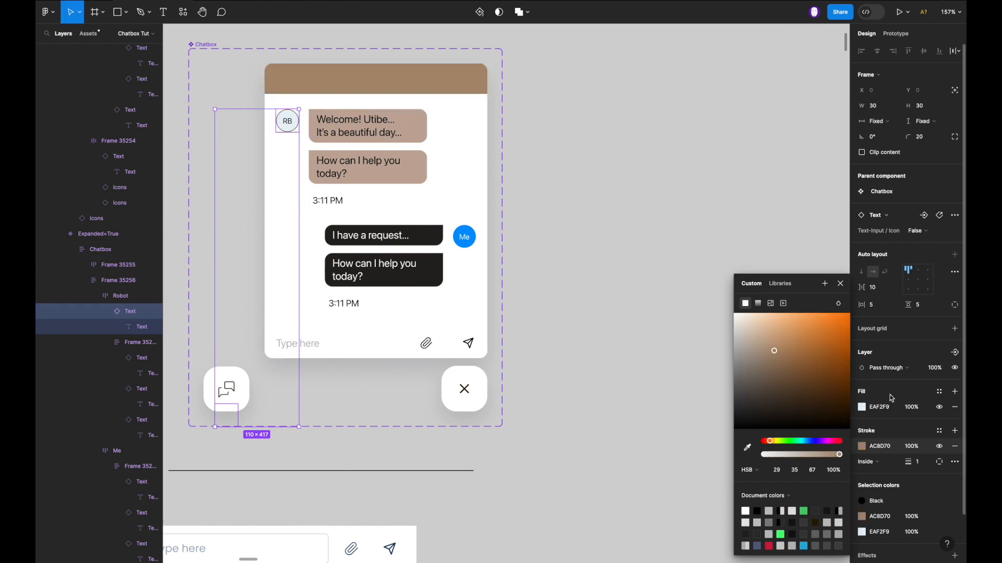
Change the fill of the RB avatars to C1AB9D sampled from the robot's message bubble.
left_click(861, 408)
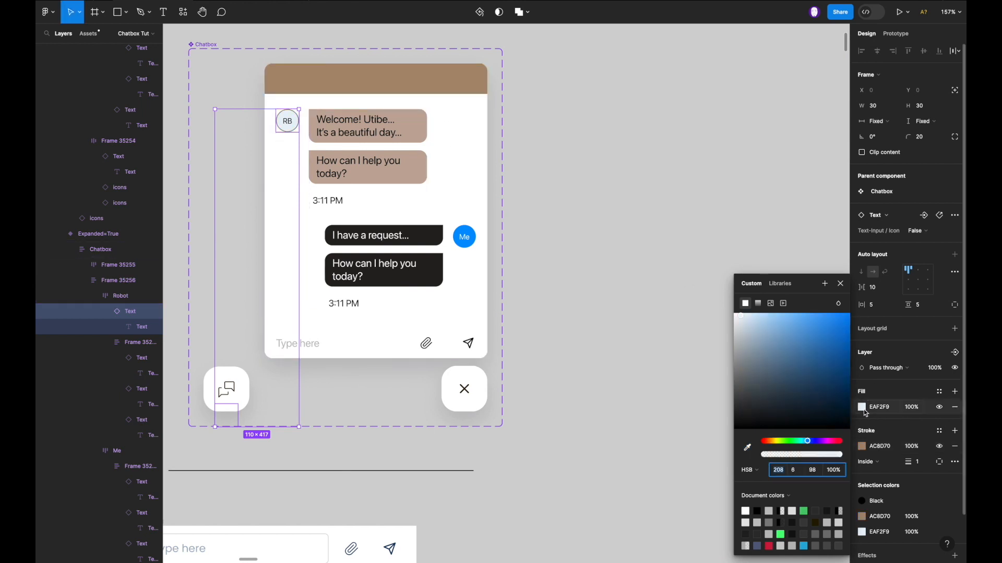
left_click(747, 448)
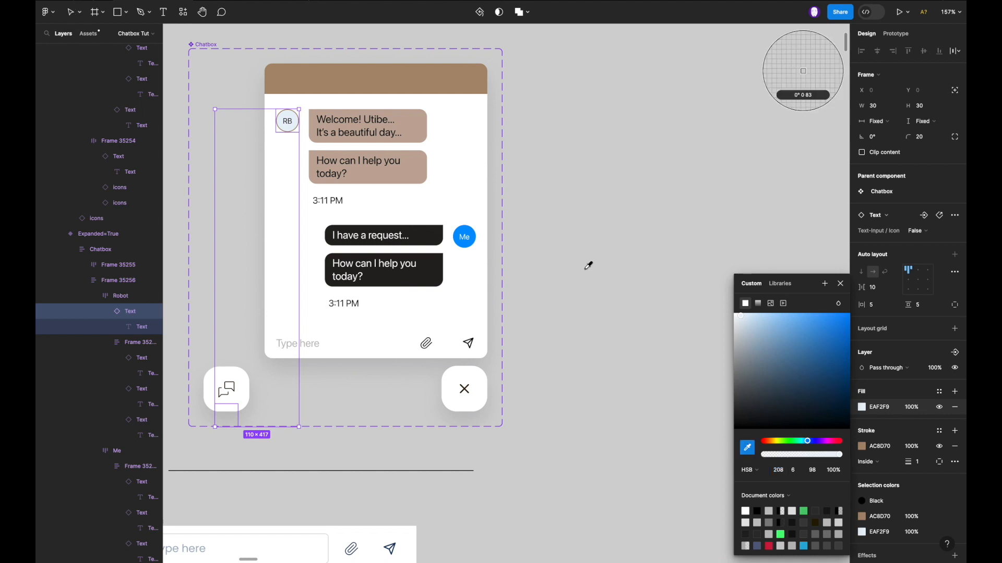
left_click(413, 177)
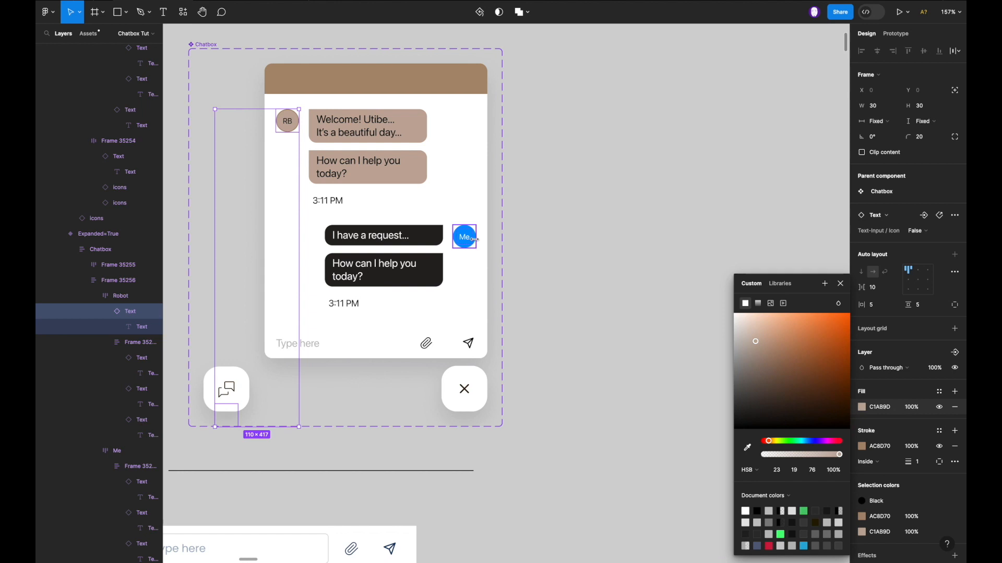
Recolor the Me avatars with the near-black fill sampled from the request message bubbles.
left_click(477, 242)
key("i")
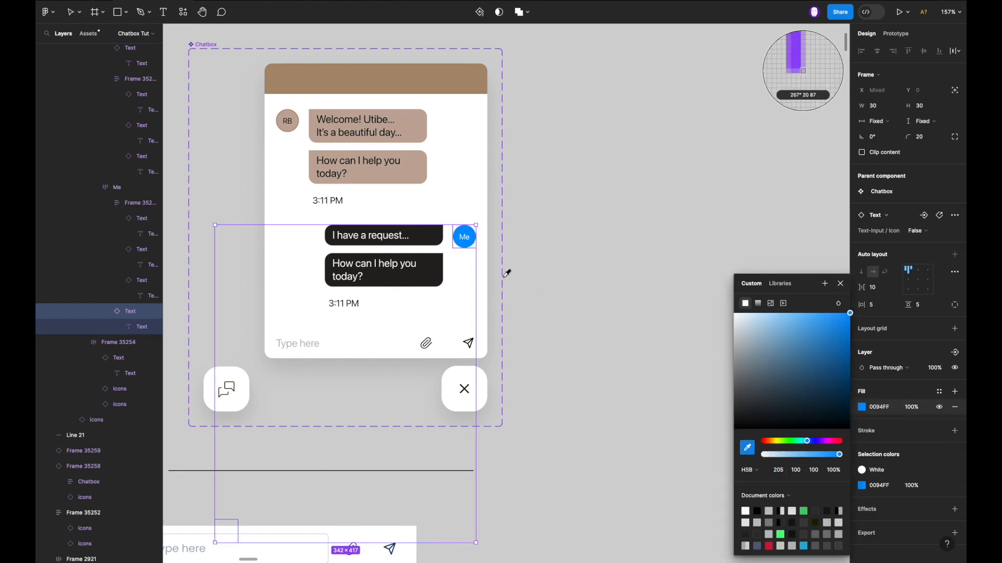
left_click(425, 268)
Remove the AC8D70 stroke from the RB avatars in both Chatbox variants.
left_click(299, 126)
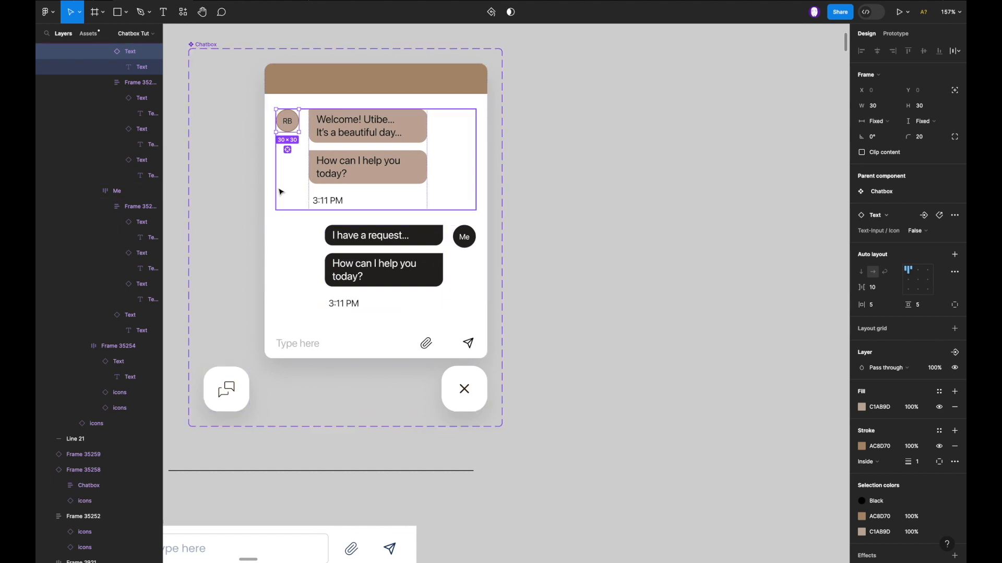
left_click(287, 150)
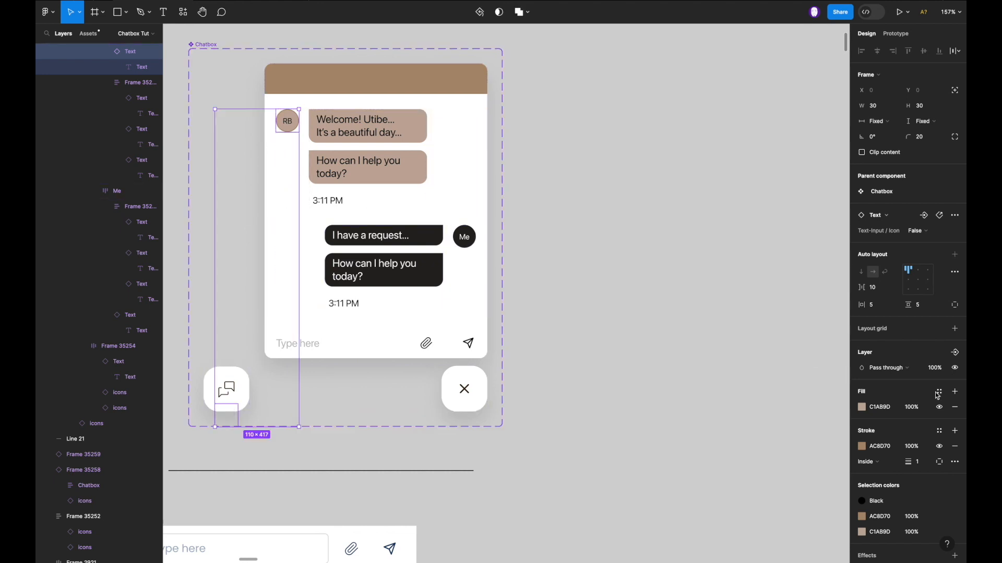
left_click(955, 447)
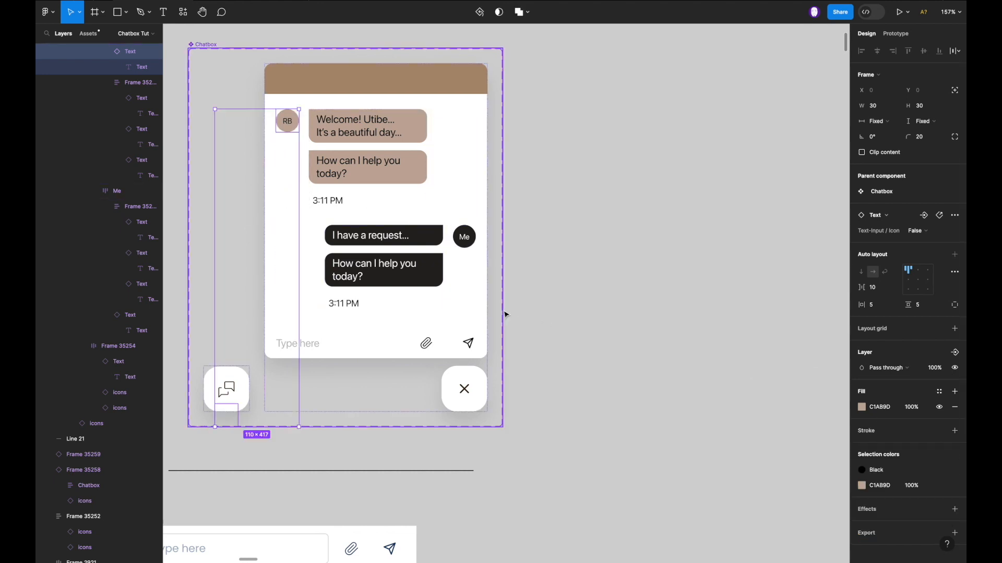
Preview the MacBook Pro frame, expand and collapse the chatbox to check the recolored avatars, and close the preview.
scroll(504, 314, "down", 6)
scroll(504, 314, "down", 5)
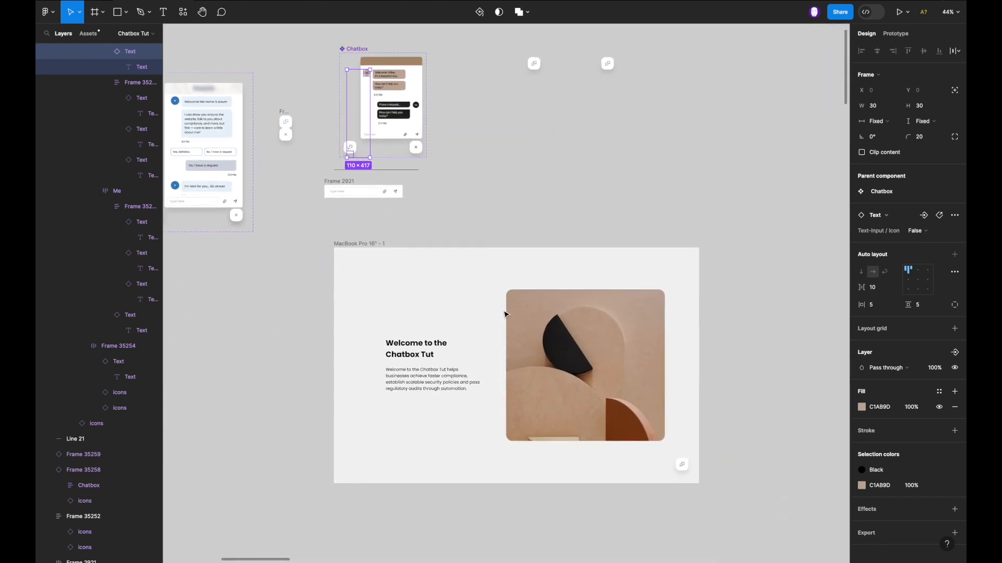
left_click(469, 282)
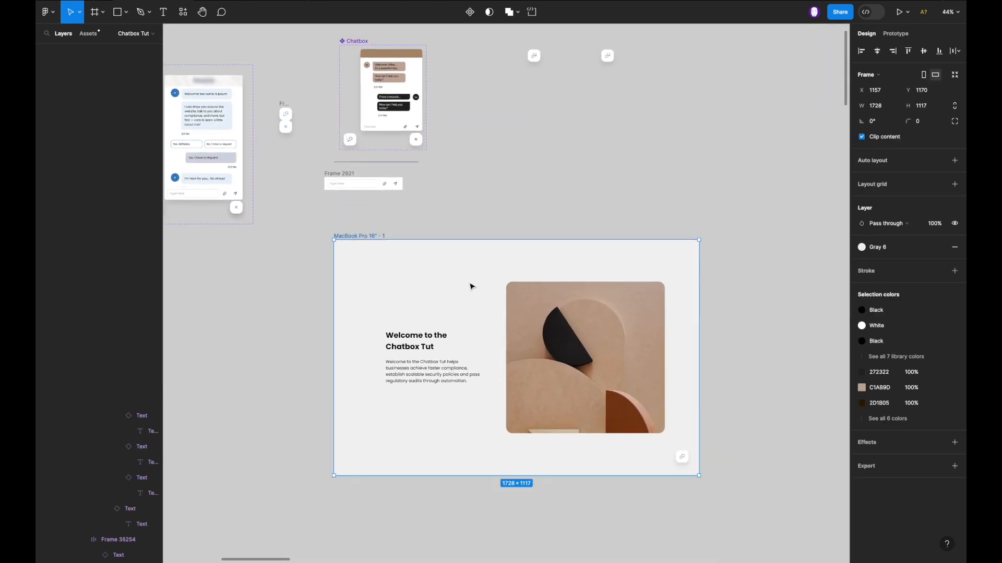
key("shift+space")
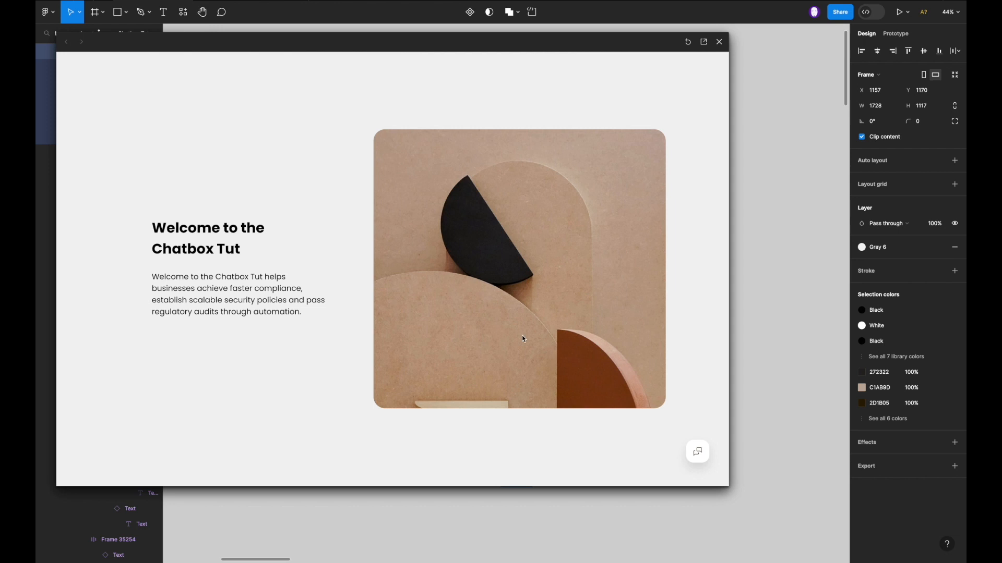
left_click(698, 454)
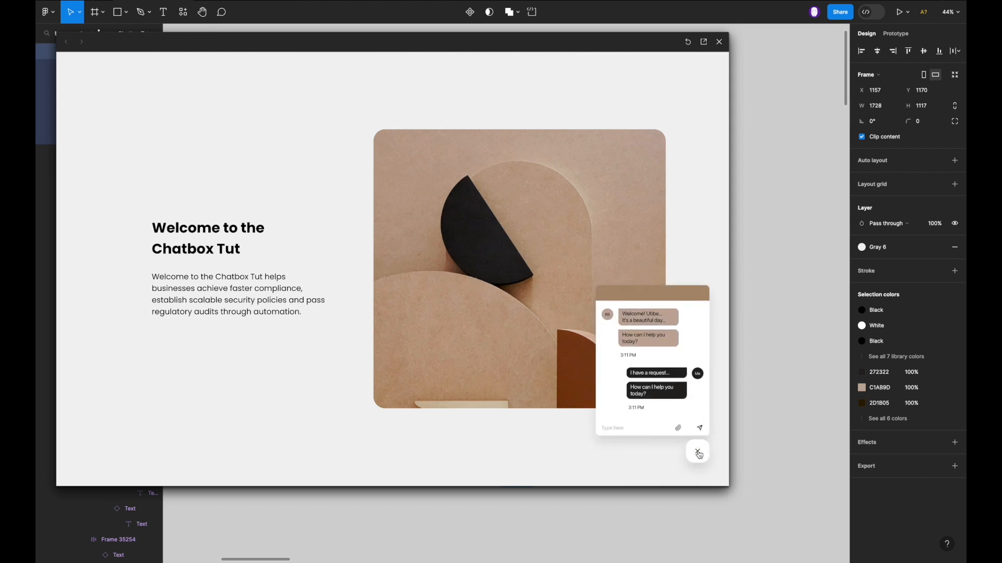
left_click(698, 452)
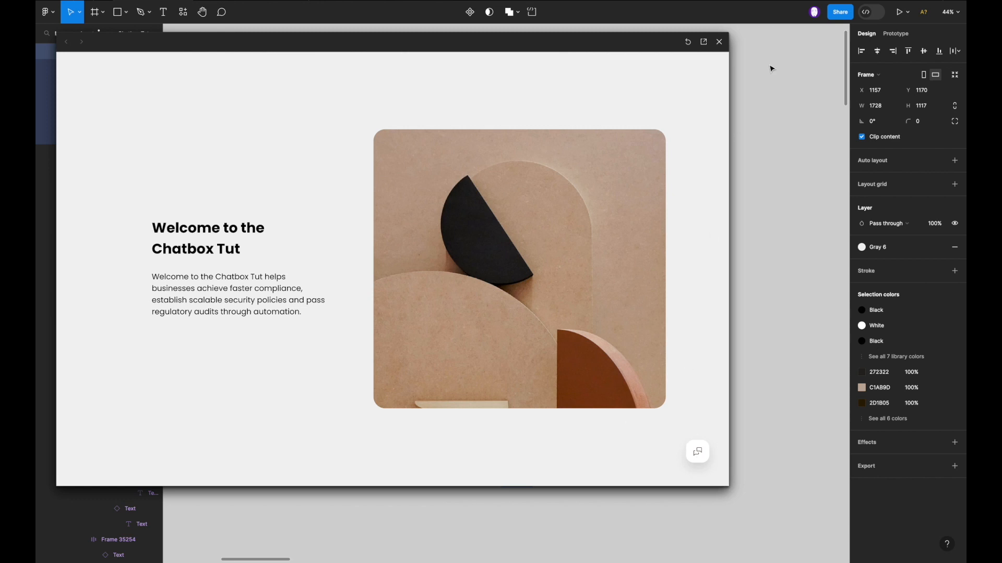
left_click(723, 43)
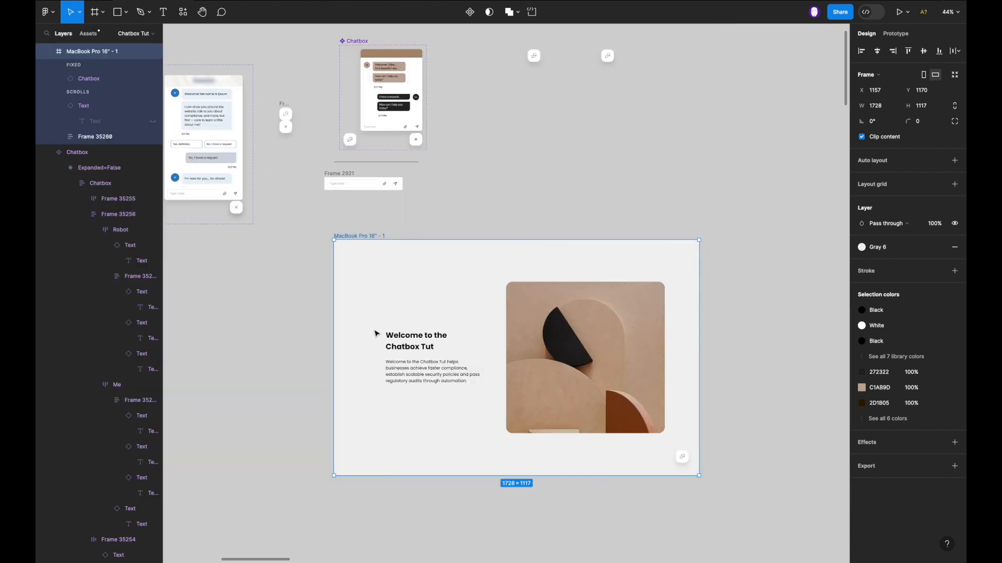
Set the corner radius of both Chatbox variants, expanded and collapsed, to 1.
scroll(225, 183, "left", 4)
scroll(466, 111, "up", 5)
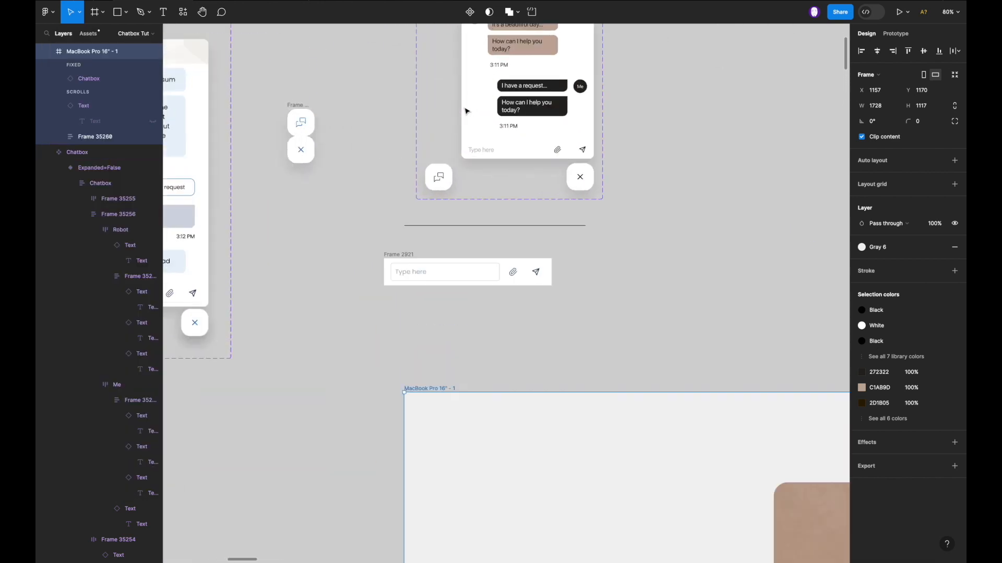
scroll(466, 111, "up", 5)
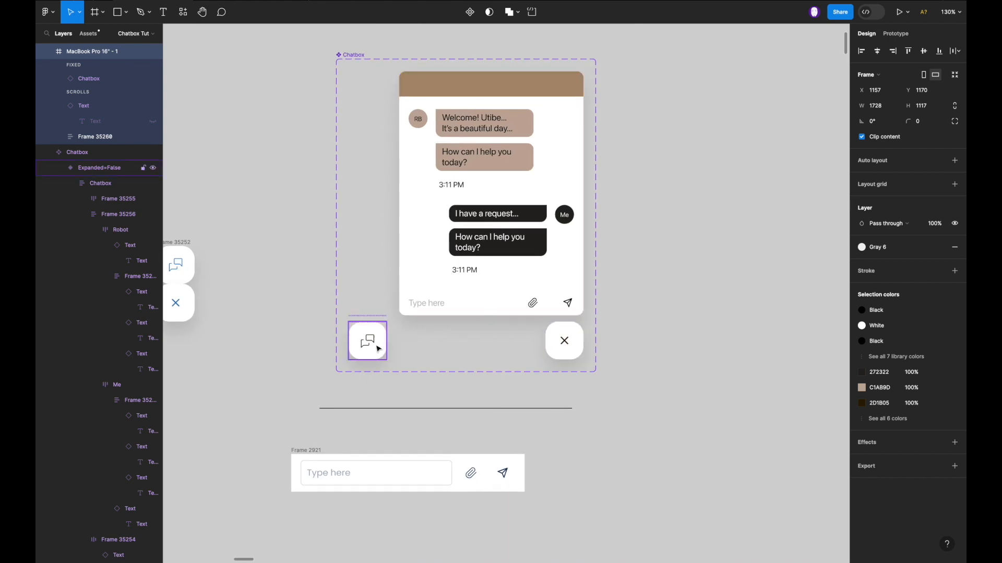
left_click(378, 349)
left_click(466, 342, "shift")
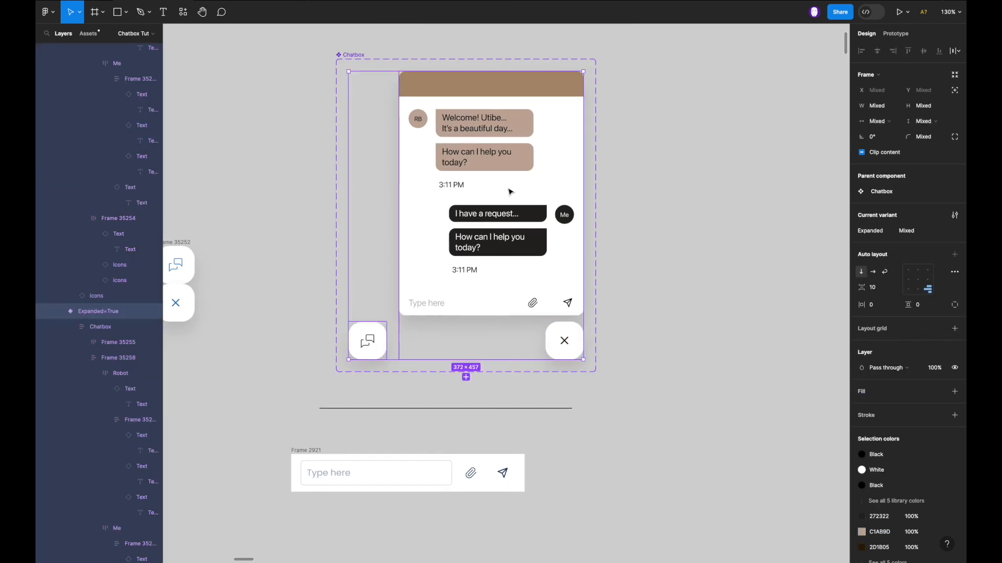
left_click(927, 141)
type("1")
key("Return")
Preview the MacBook Pro frame again and toggle the chatbox open and closed repeatedly to check its expand animation.
scroll(606, 286, "down", 5)
scroll(605, 288, "down", 5)
scroll(605, 287, "down", 5)
left_click(487, 324)
key("shift+space")
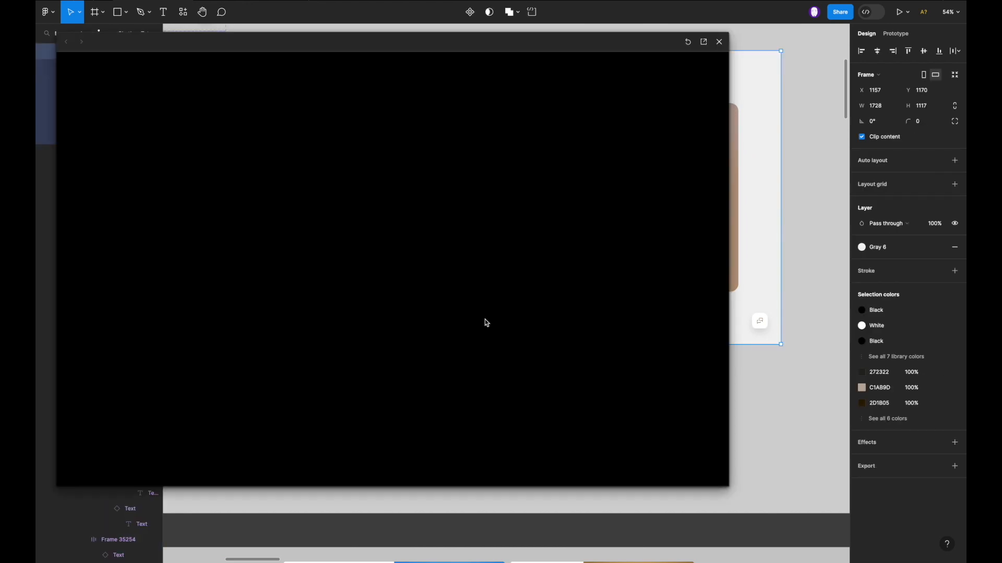
left_click(697, 451)
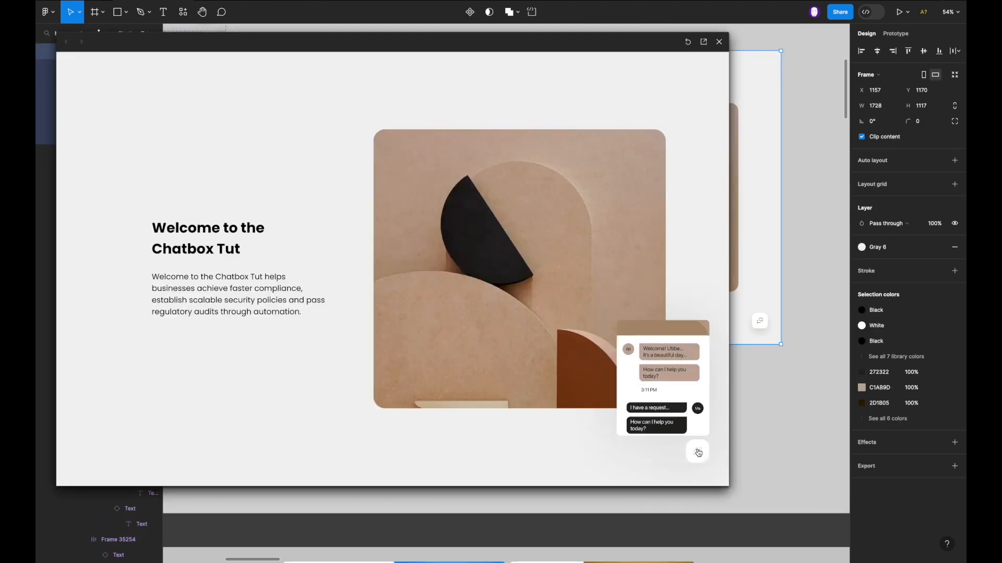
left_click(697, 452)
left_click(698, 452)
left_click(698, 452)
key("Escape")
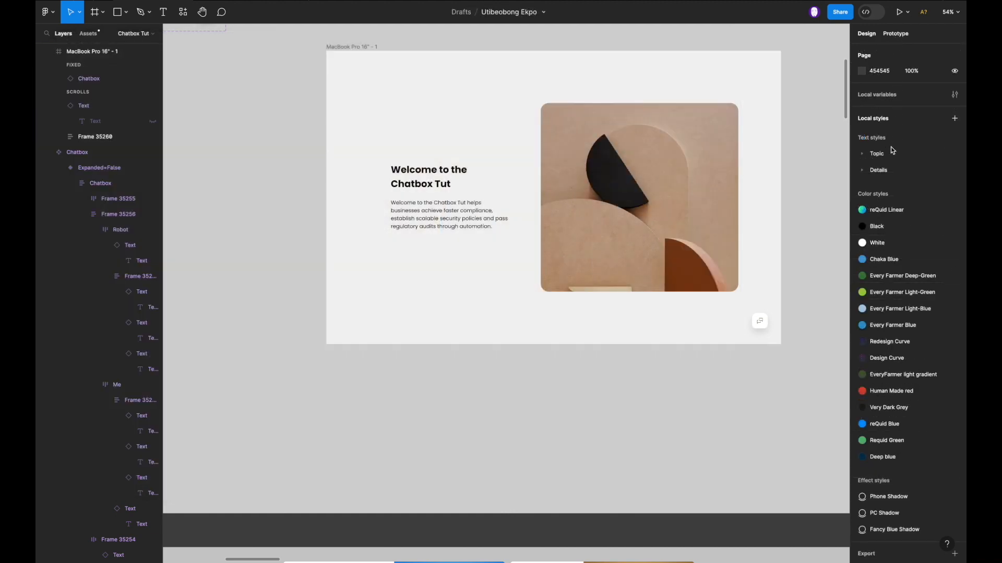
Add a flow starting point named Test to the MacBook Pro frame and launch its preview.
left_click(896, 34)
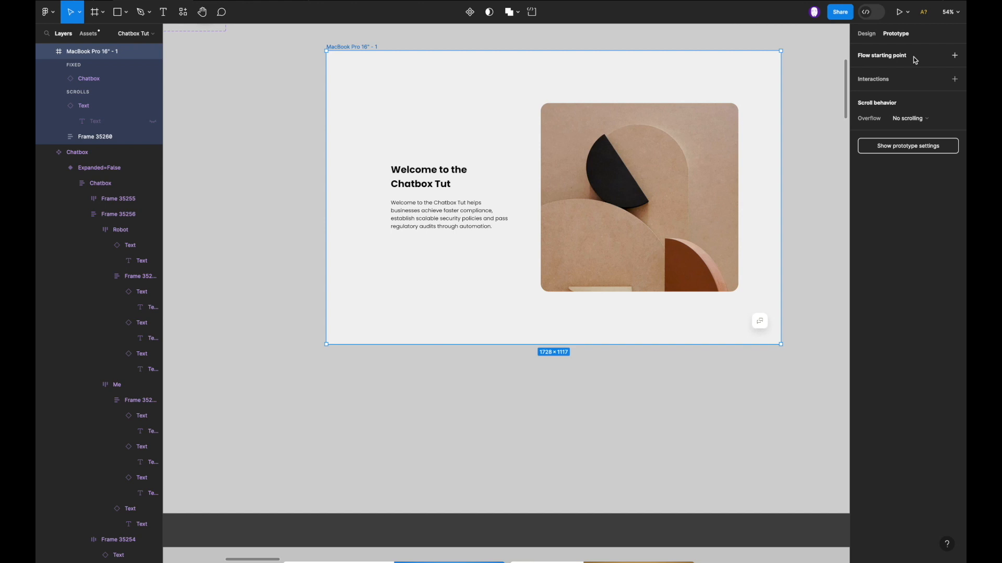
left_click(915, 60)
left_click(886, 71)
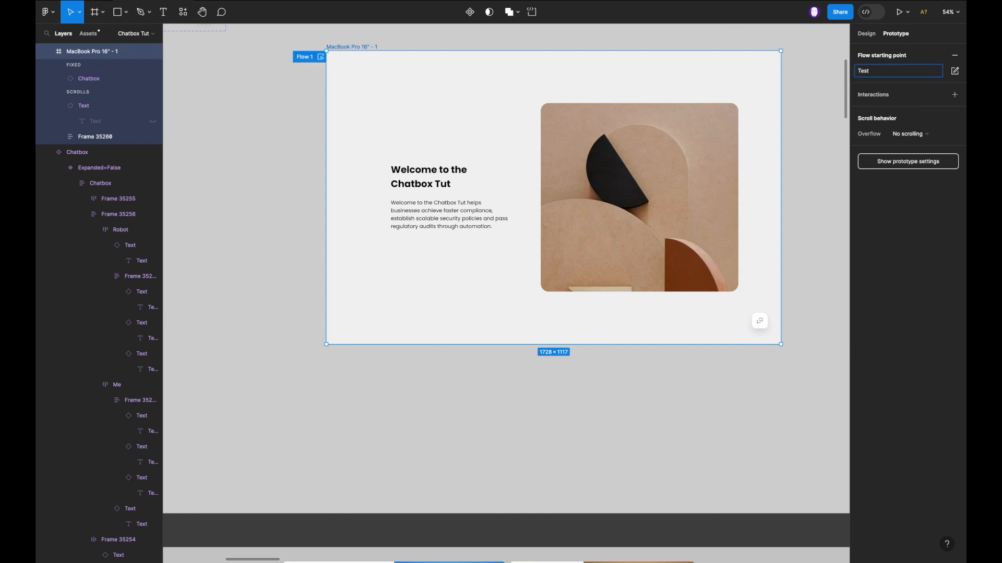
type("Test")
key("Return")
left_click(320, 56)
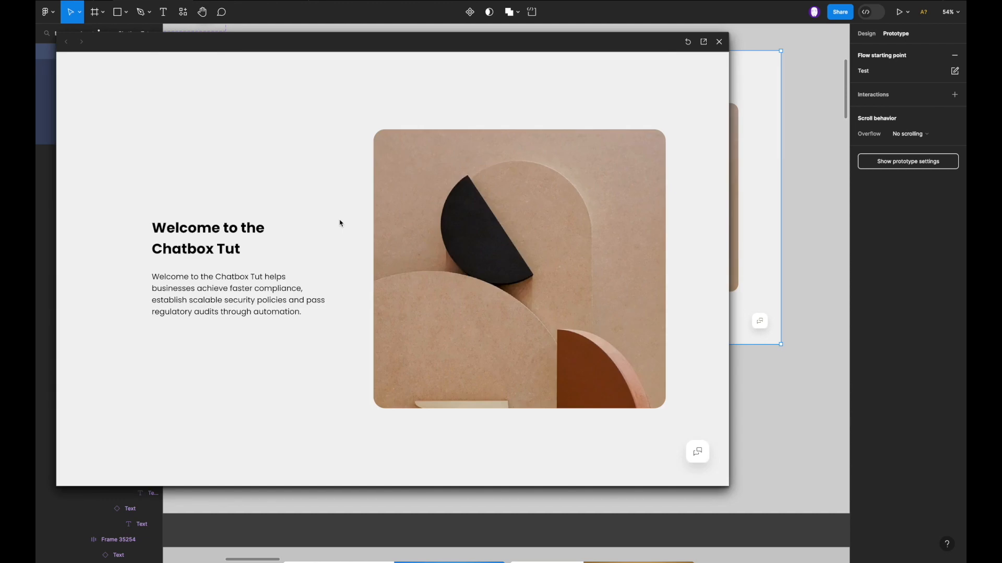